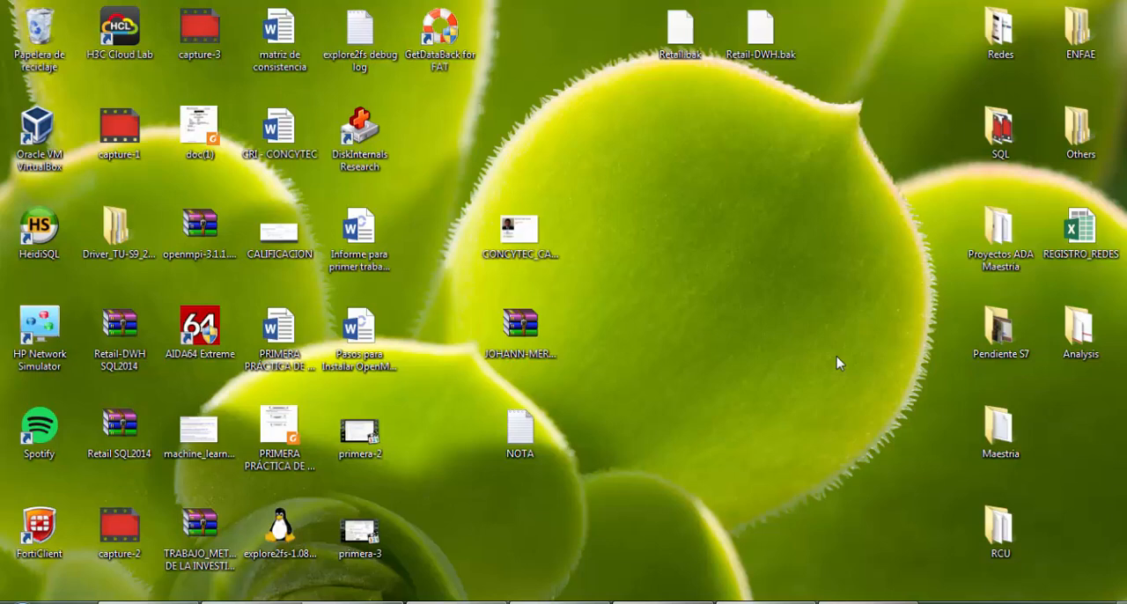
Switch to SQL Server Management Studio and bring the SQLQuery2.sql query to the front
left_click(721, 403)
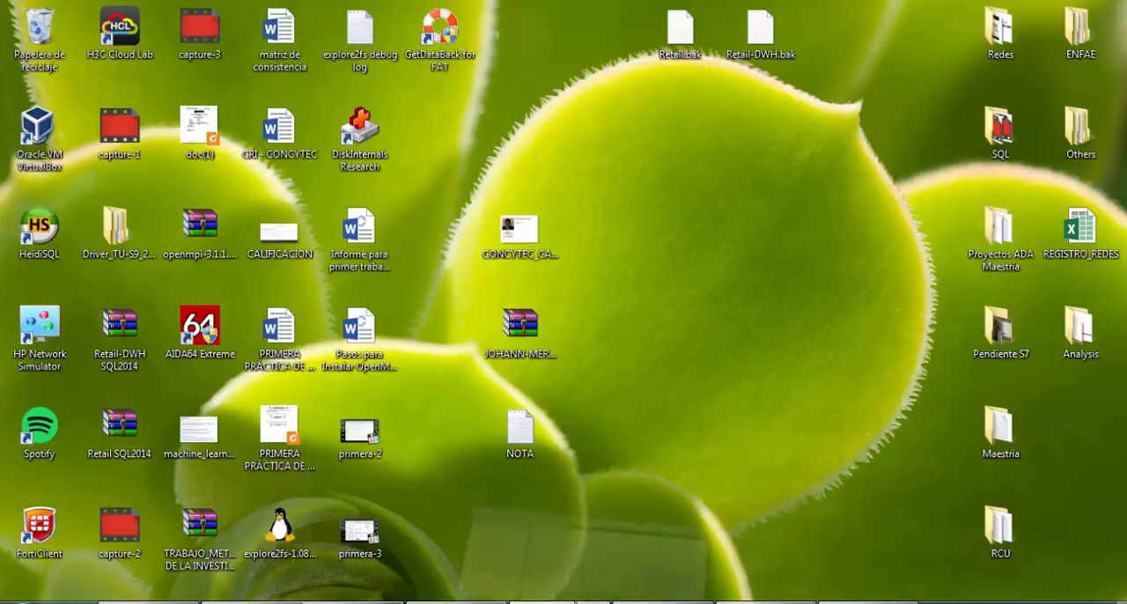
left_click(572, 603)
left_click(465, 88)
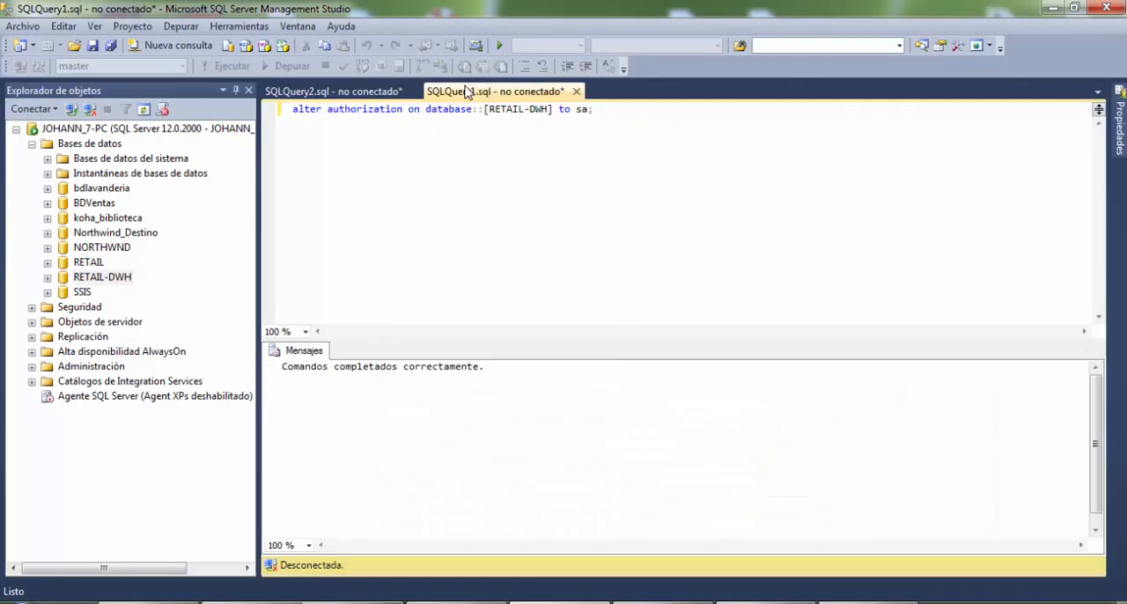
middle_click(444, 88)
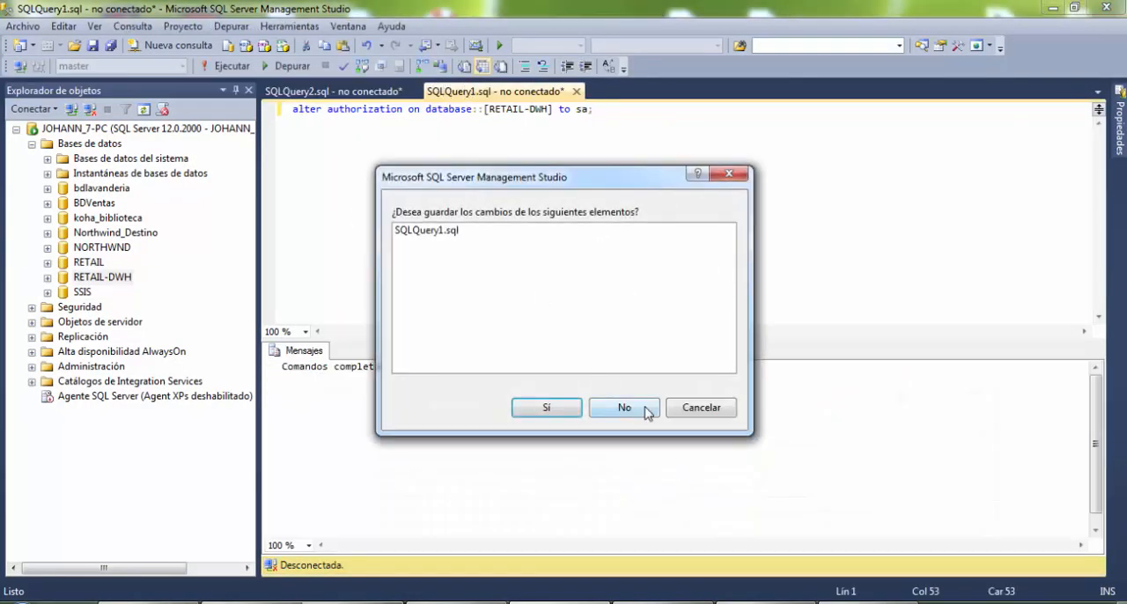
left_click(697, 409)
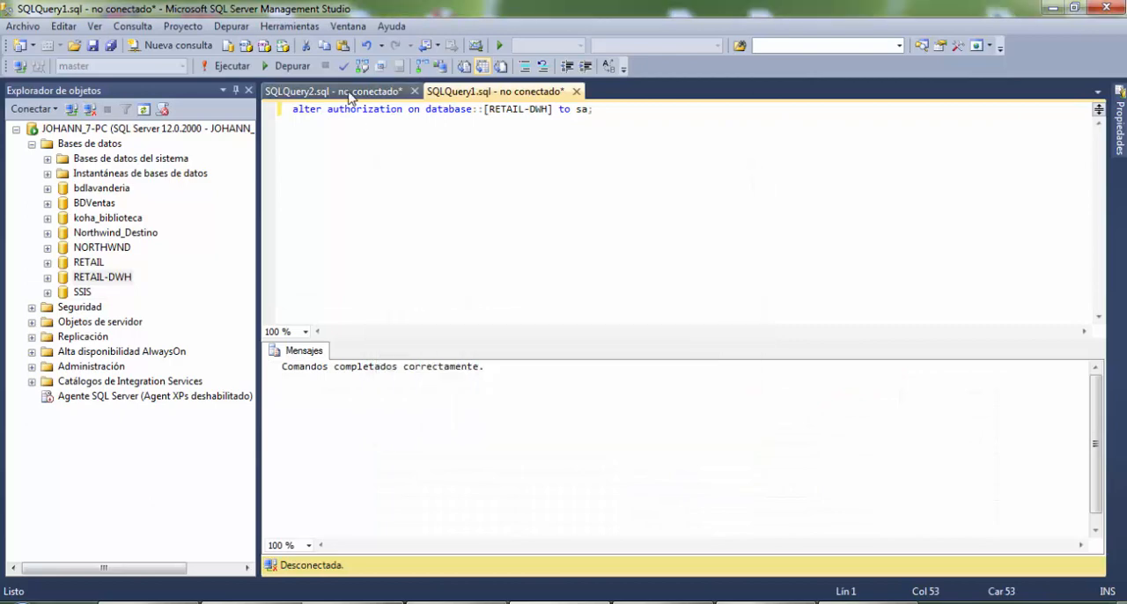
left_click(326, 93)
Open the dbo.Retail database diagram of the RETAIL database to view its transactional tables
left_click(88, 263)
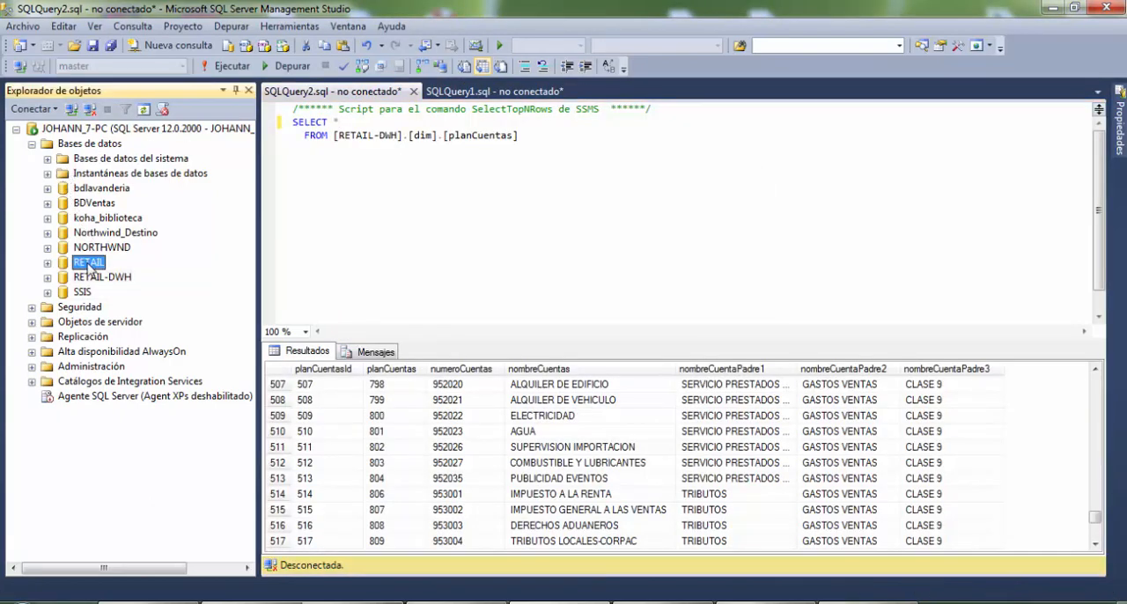
left_click(49, 263)
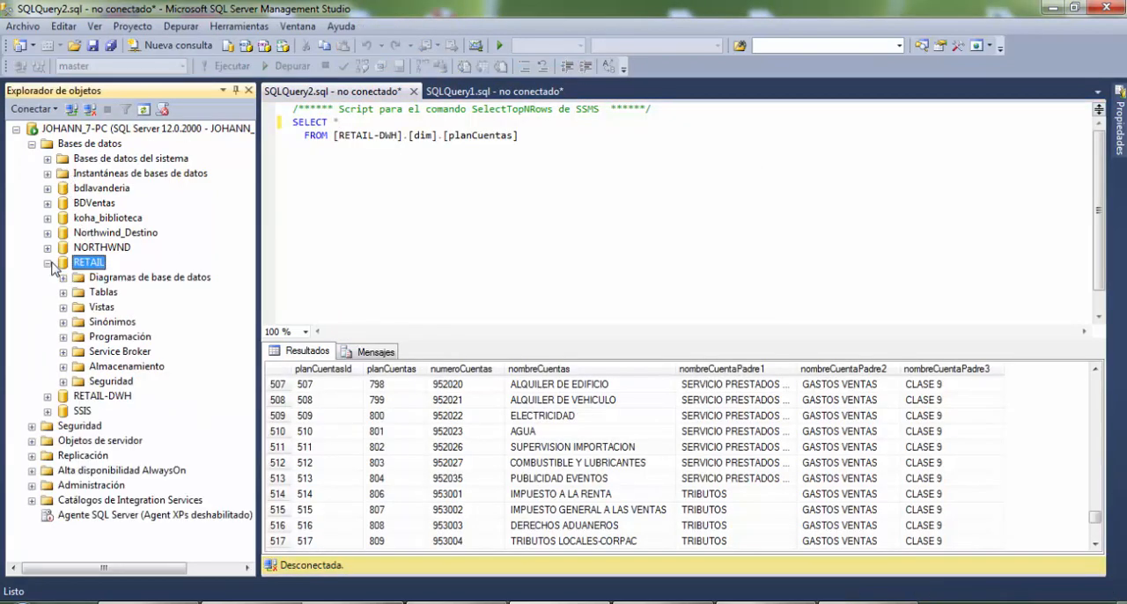
left_click(63, 278)
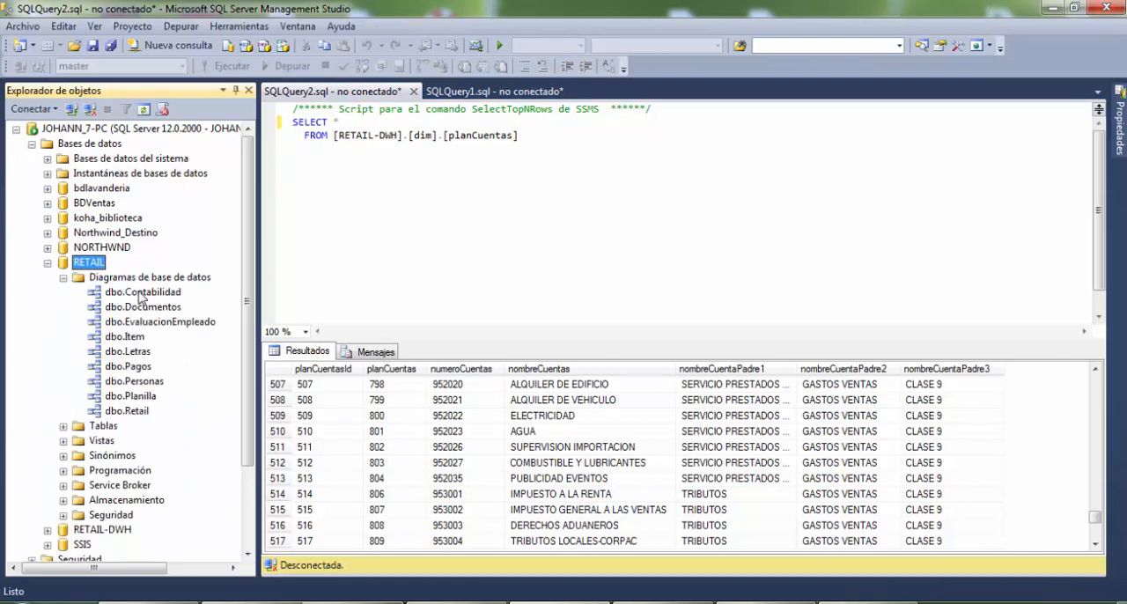
left_click(62, 278)
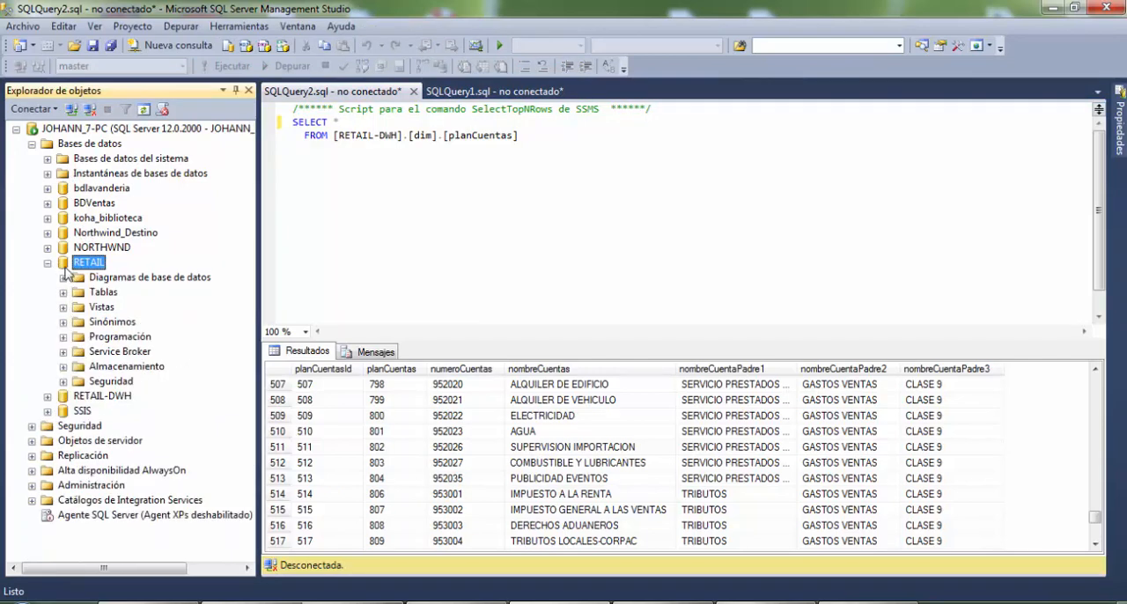
left_click(63, 277)
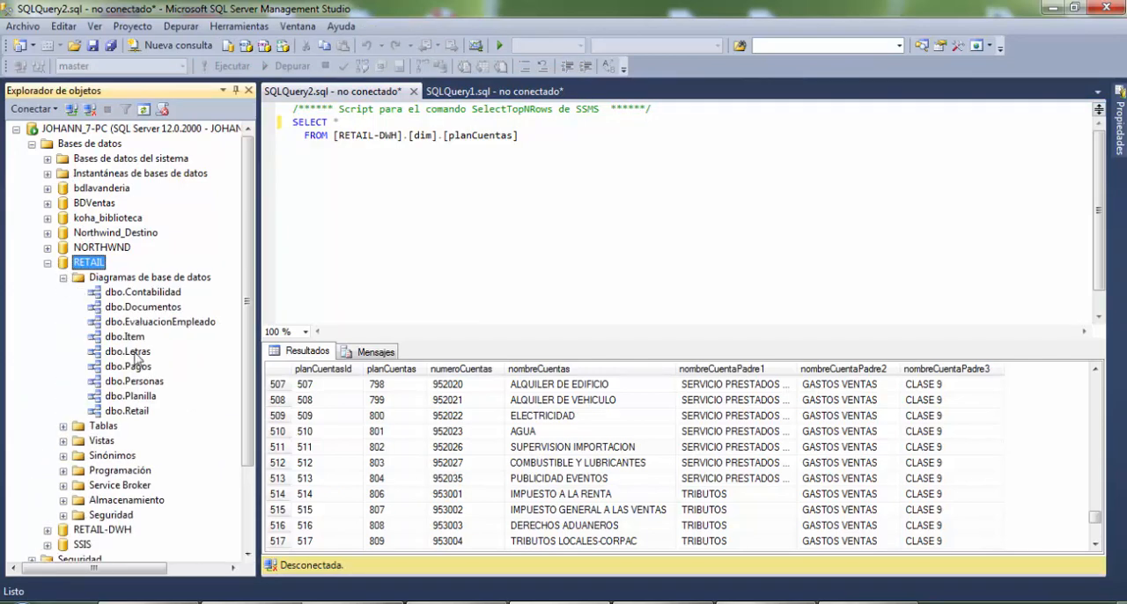
left_click(141, 411)
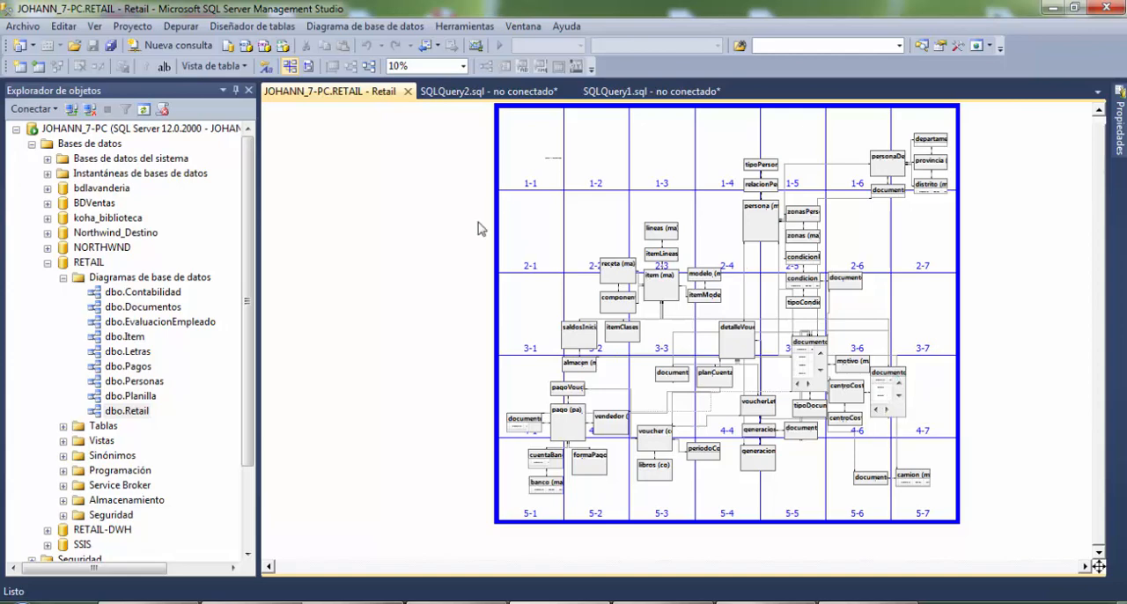
Open the dbo.Retail-DWH diagram of the RETAIL-DWH database and look over its fact and dimension tables
double_click(60, 264)
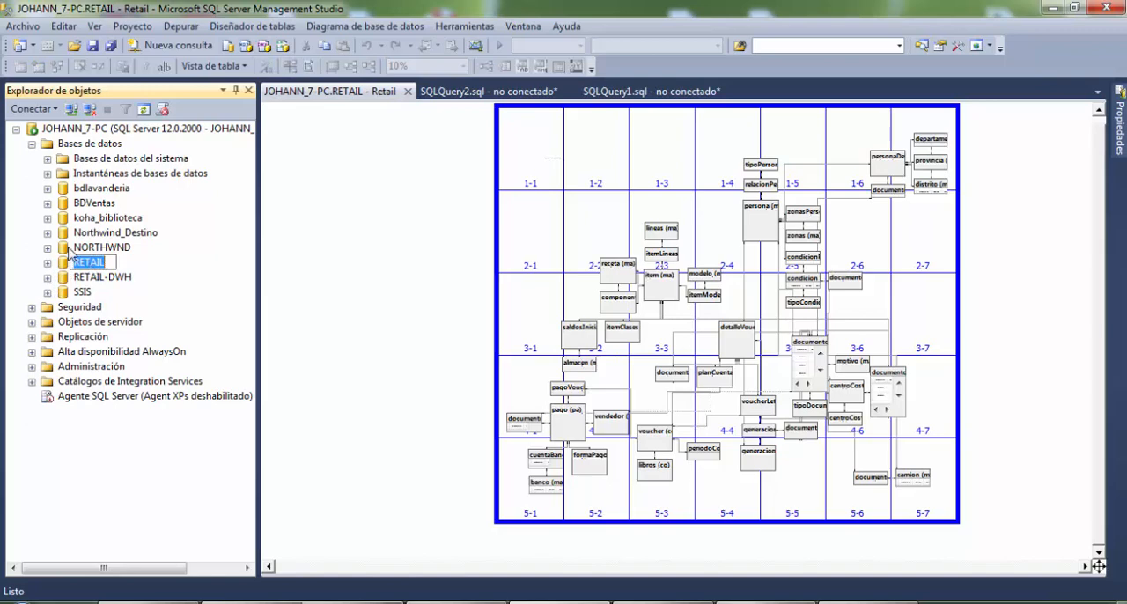
left_click(48, 277)
left_click(62, 291)
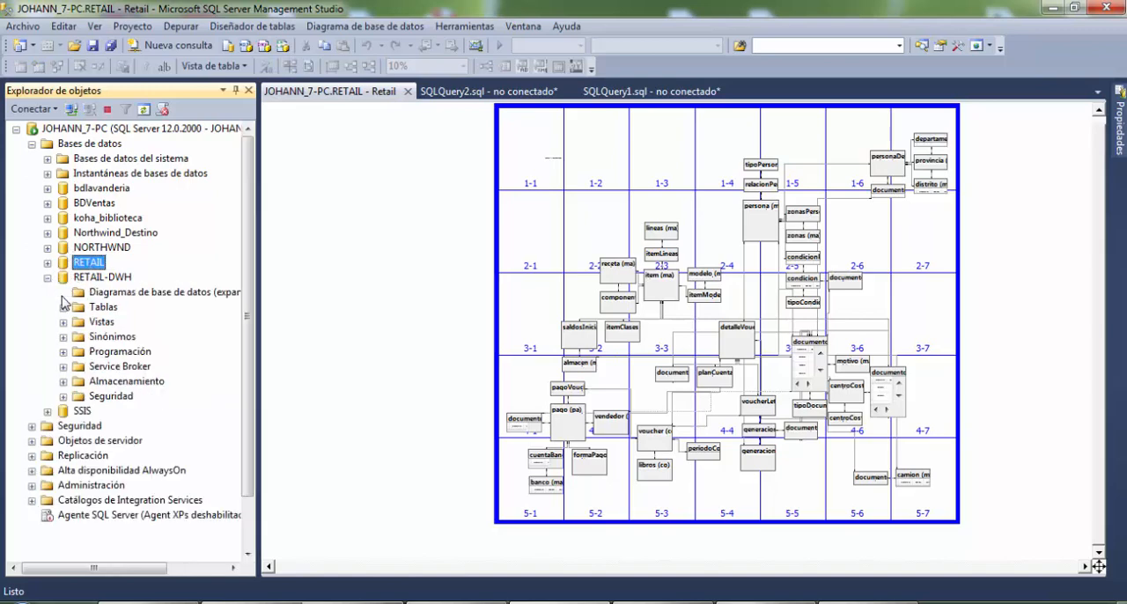
left_click(145, 313)
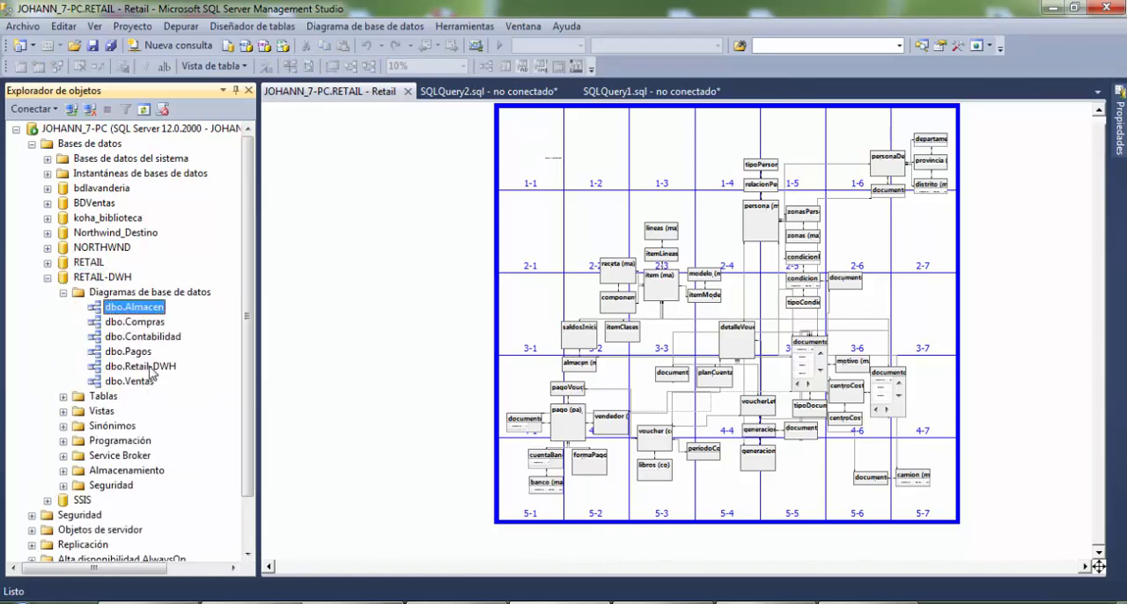
left_click(154, 368)
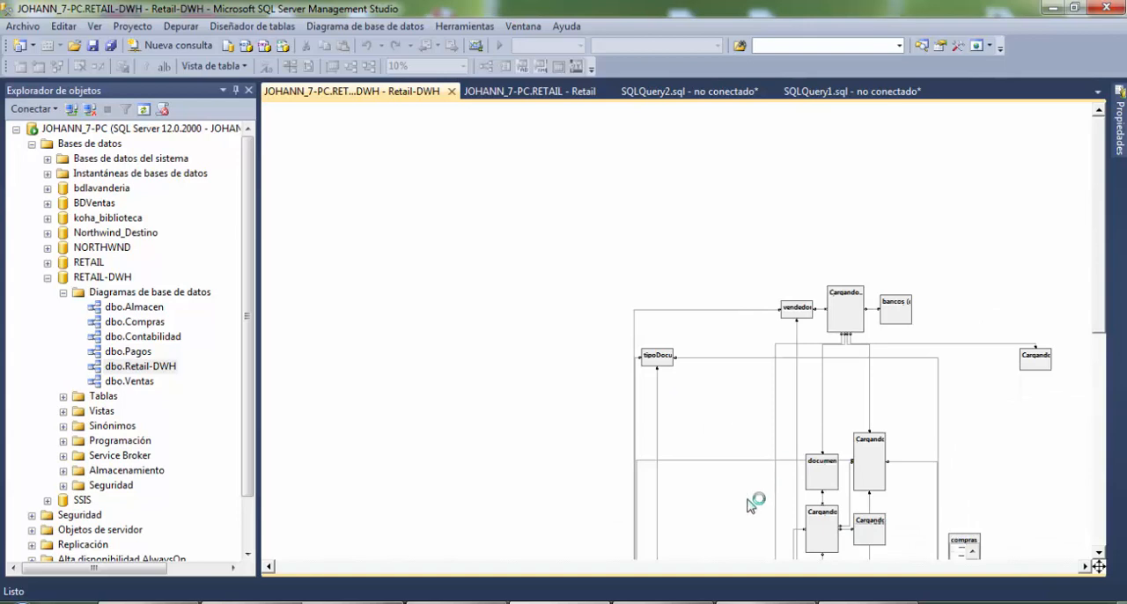
left_click_drag(1100, 317, 1100, 394)
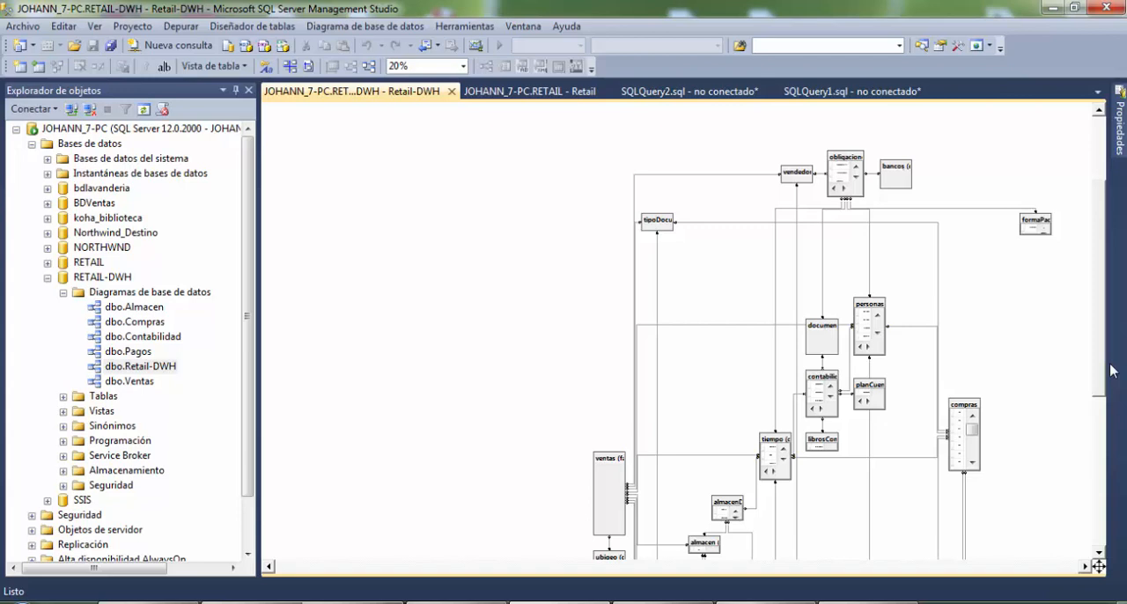
Collapse the RETAIL-DWH database and close both open database diagrams
left_click(46, 278)
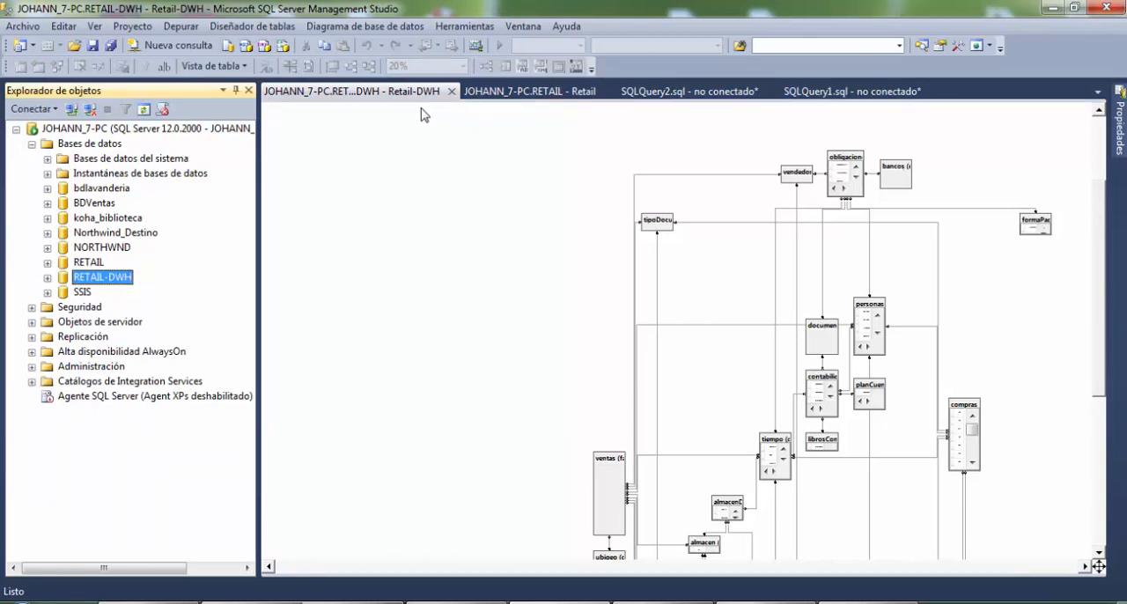
middle_click(393, 92)
middle_click(394, 92)
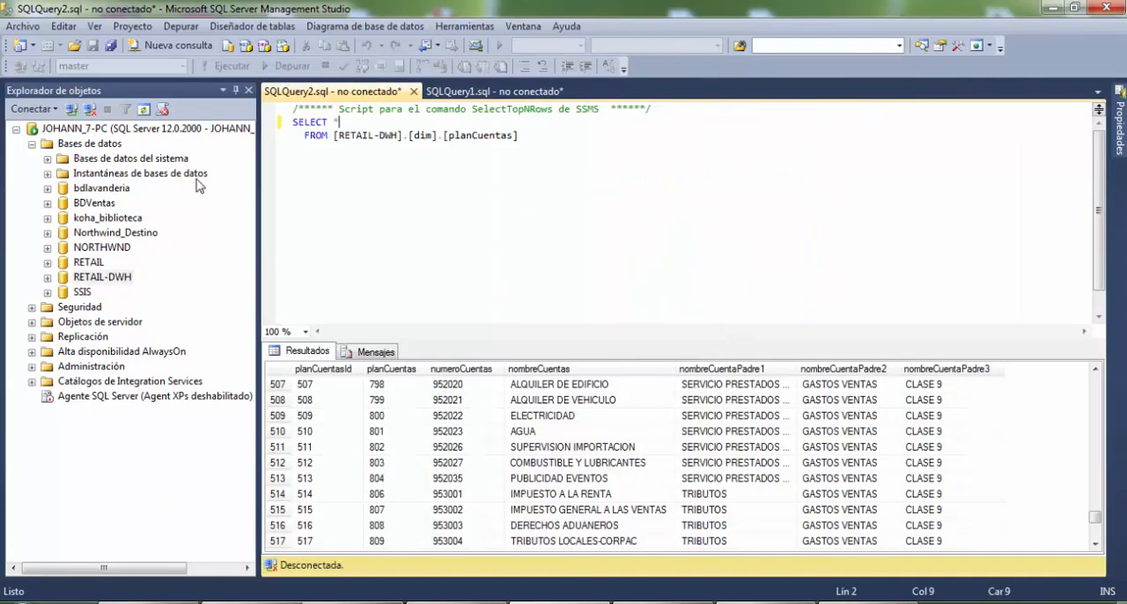
Open the dbo.Ventas diagram of RETAIL-DWH at 60% zoom and survey its tables
left_click(47, 278)
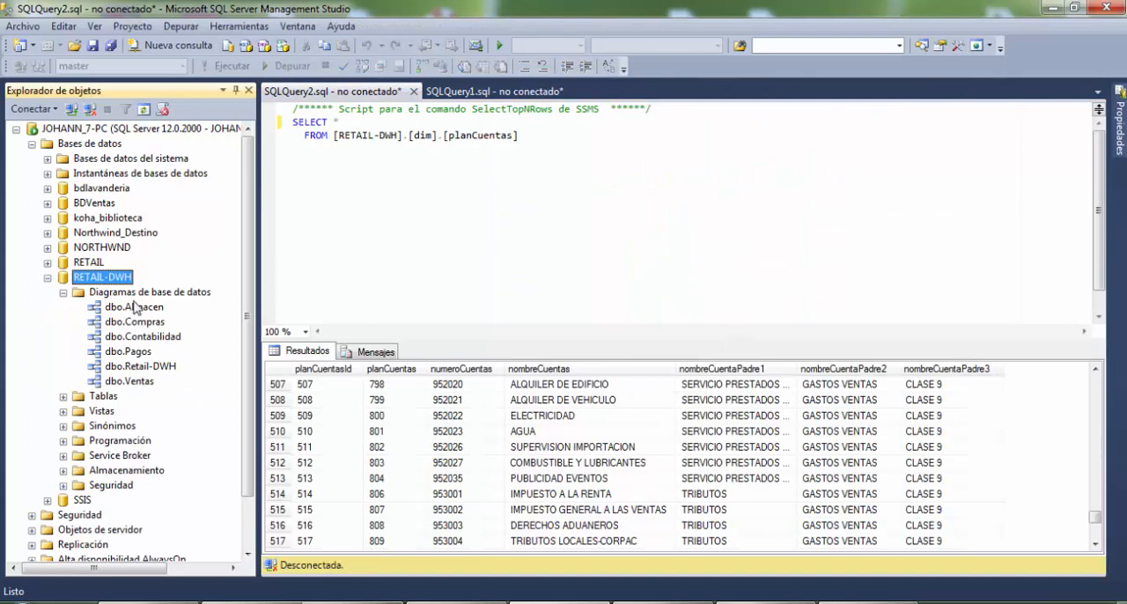
left_click(139, 385)
double_click(139, 384)
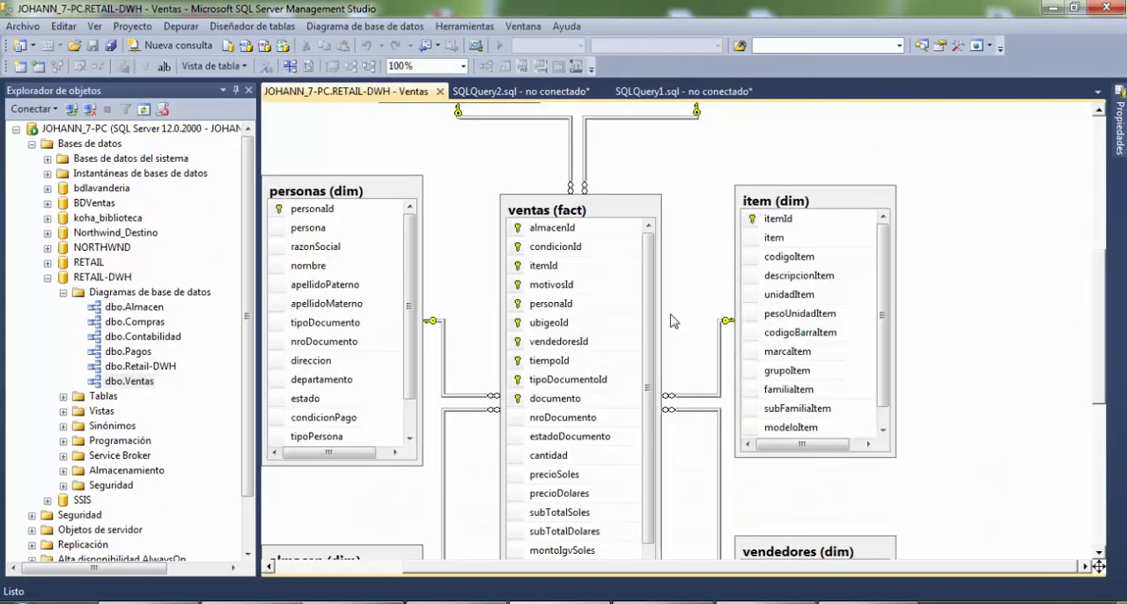
scroll(672, 323, "down", 3)
scroll(619, 324, "up", 2)
scroll(619, 324, "down", 4)
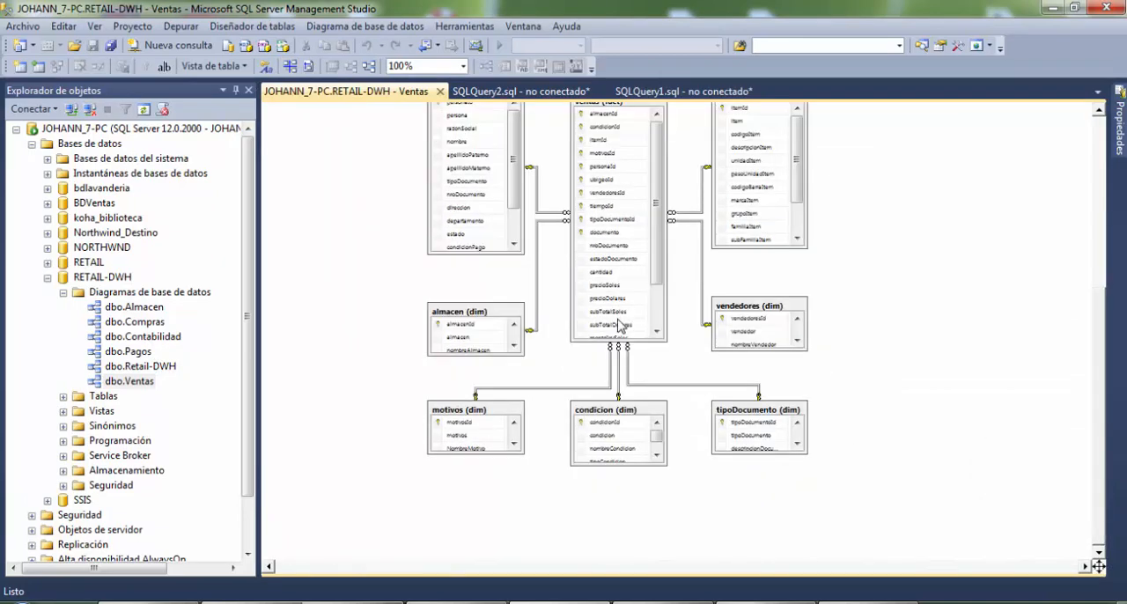
scroll(619, 325, "up", 1)
scroll(620, 326, "up", 2)
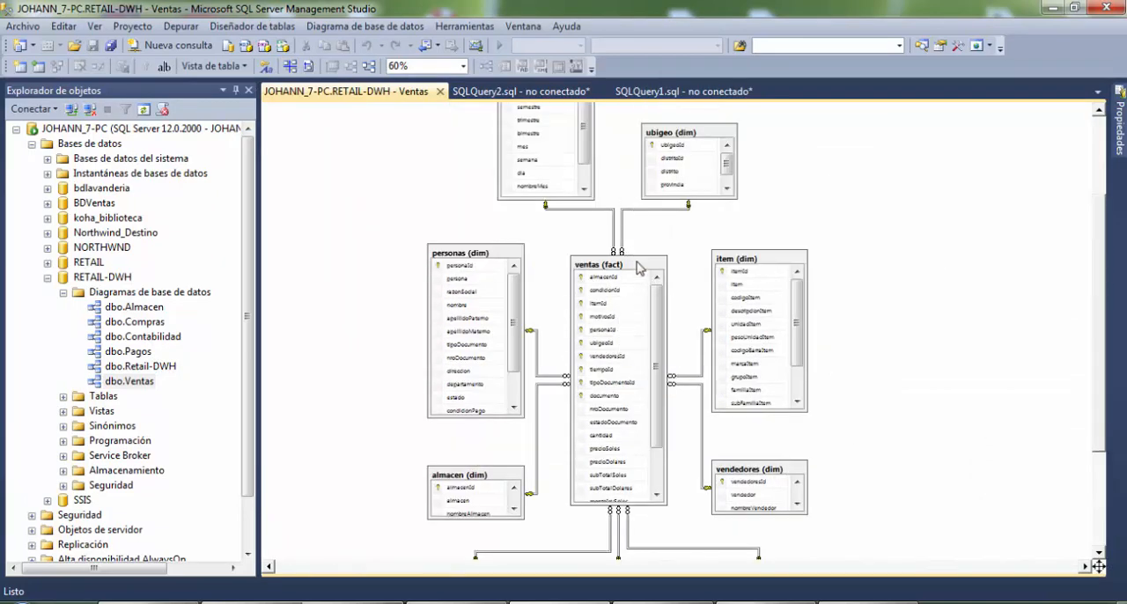
Resize the ventas (fact) table and reposition it between the personas (dim) and item (dim) tables
left_click(642, 268)
left_click_drag(667, 411, 774, 410)
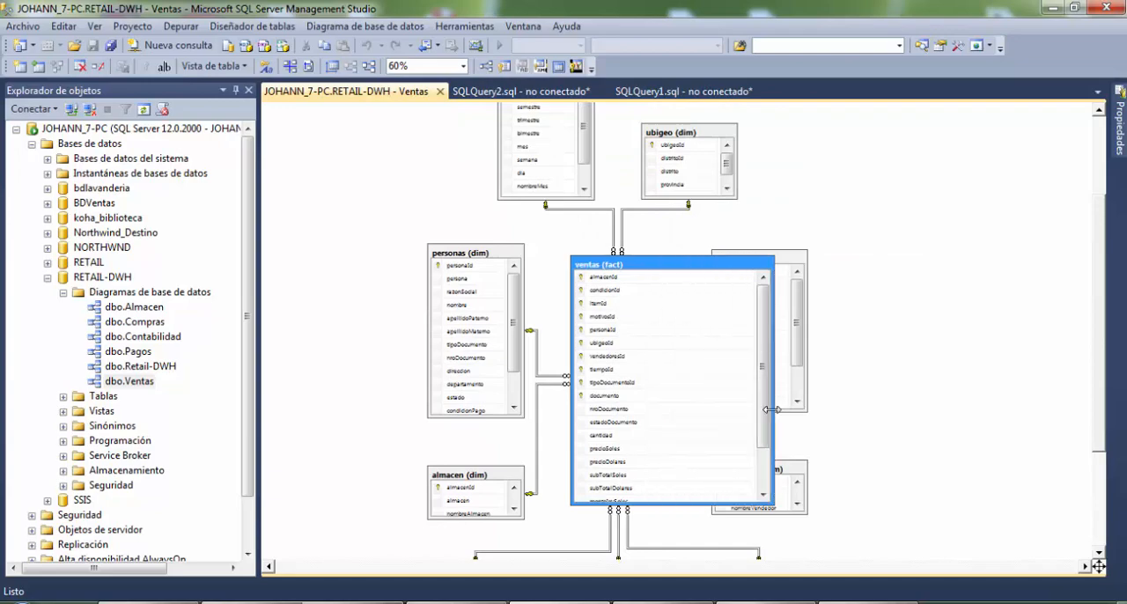
scroll(703, 417, "down", 3)
scroll(695, 412, "up", 4)
scroll(673, 458, "down", 3)
scroll(672, 395, "up", 2)
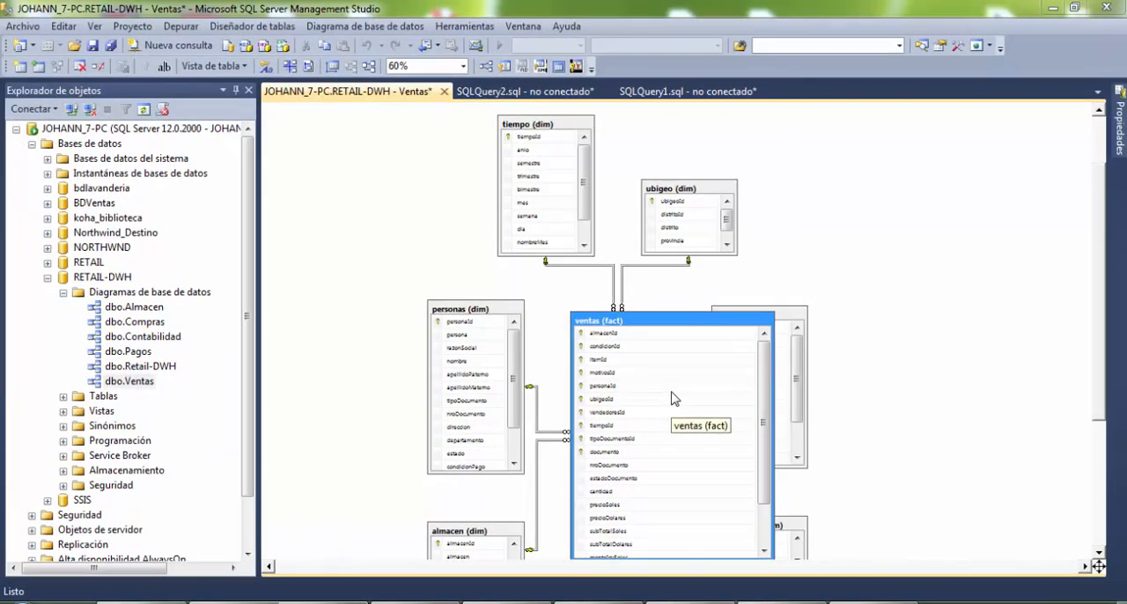
left_click_drag(713, 322, 674, 311)
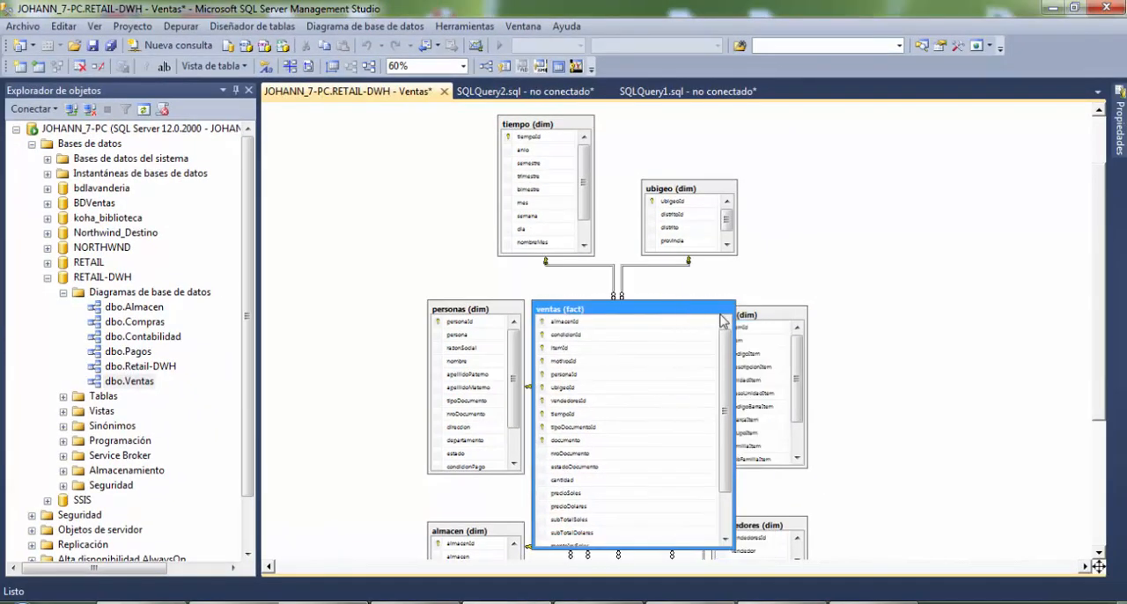
left_click_drag(730, 551, 671, 493)
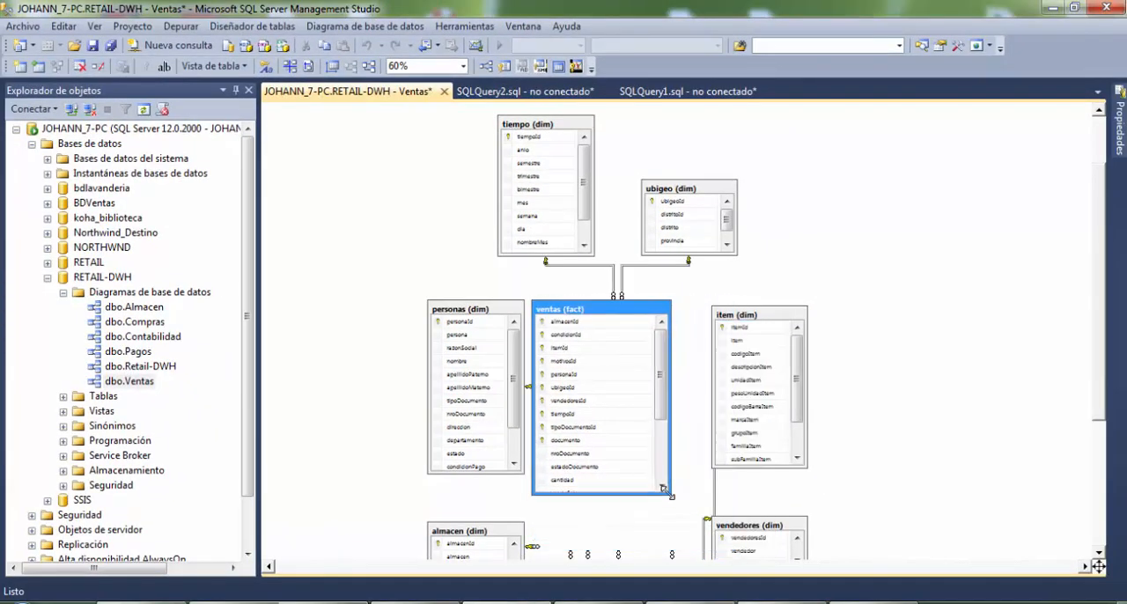
left_click_drag(625, 310, 644, 316)
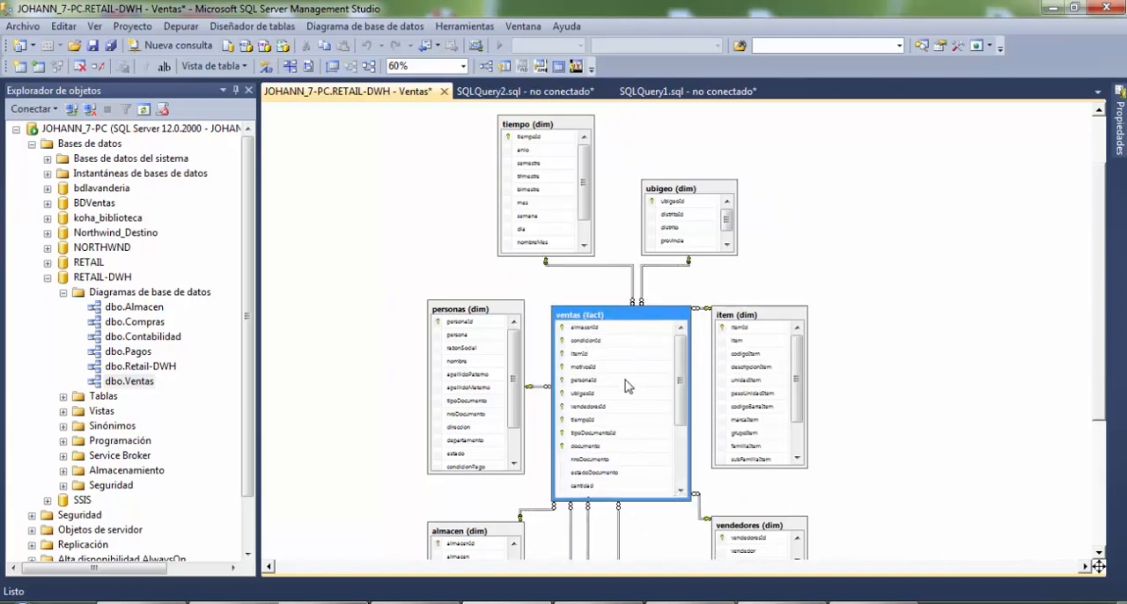
Examine the columns of the ventas (fact) table in close-up at 130%
scroll(629, 385, "up", 6, "ctrl")
scroll(532, 369, "up", 1, "ctrl")
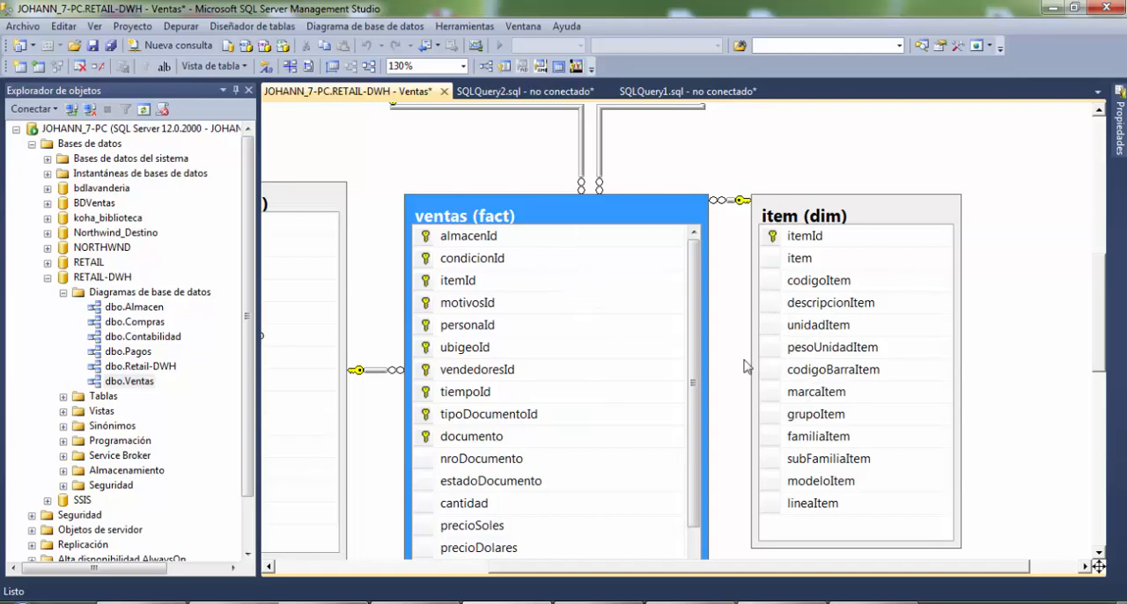
scroll(656, 403, "down", 3)
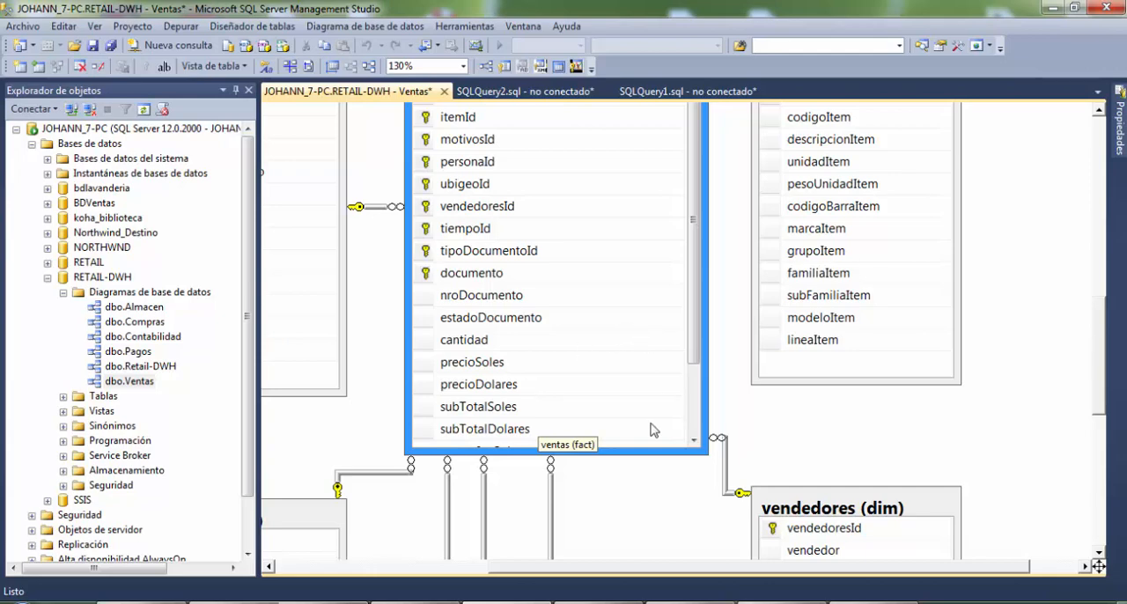
Switch to Visual Studio and close the RETAIL01_ETL solution
left_click(423, 602)
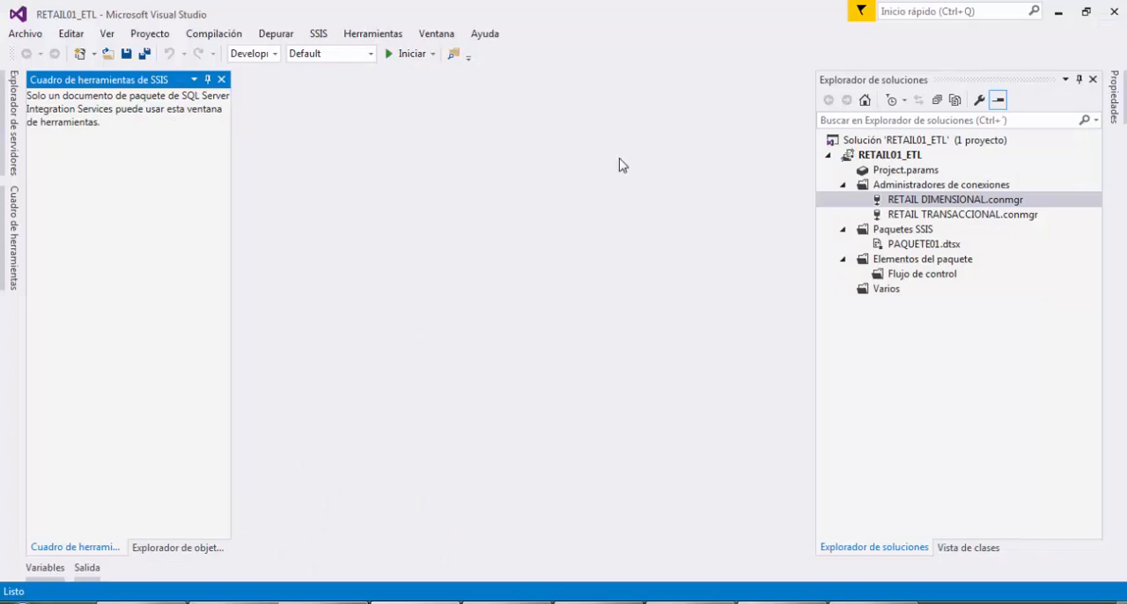
left_click(904, 156)
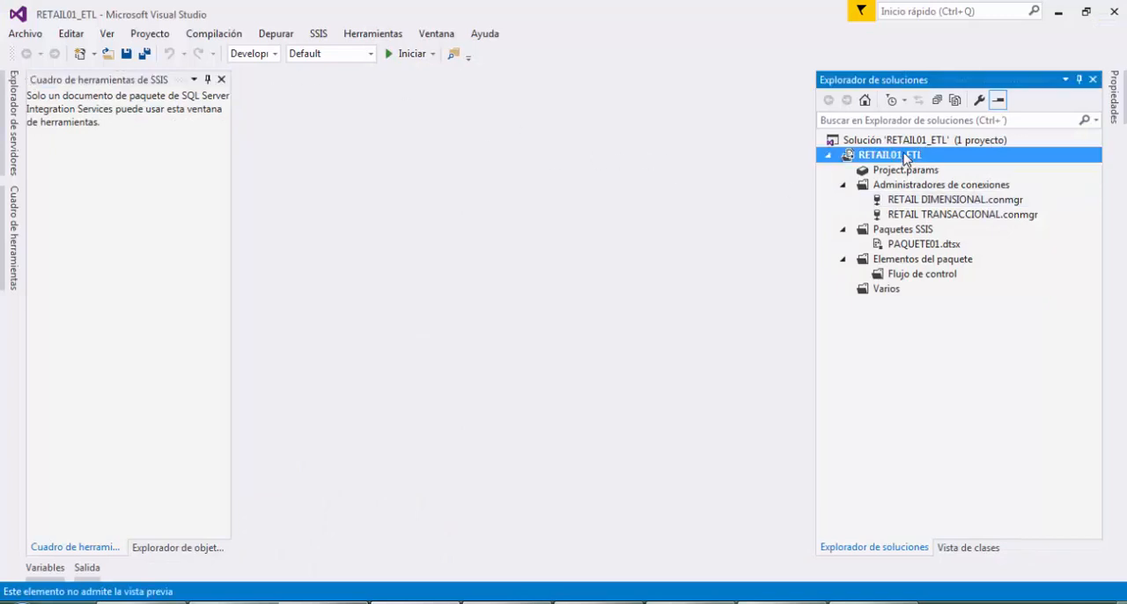
left_click(916, 142)
right_click(912, 142)
left_click(17, 35)
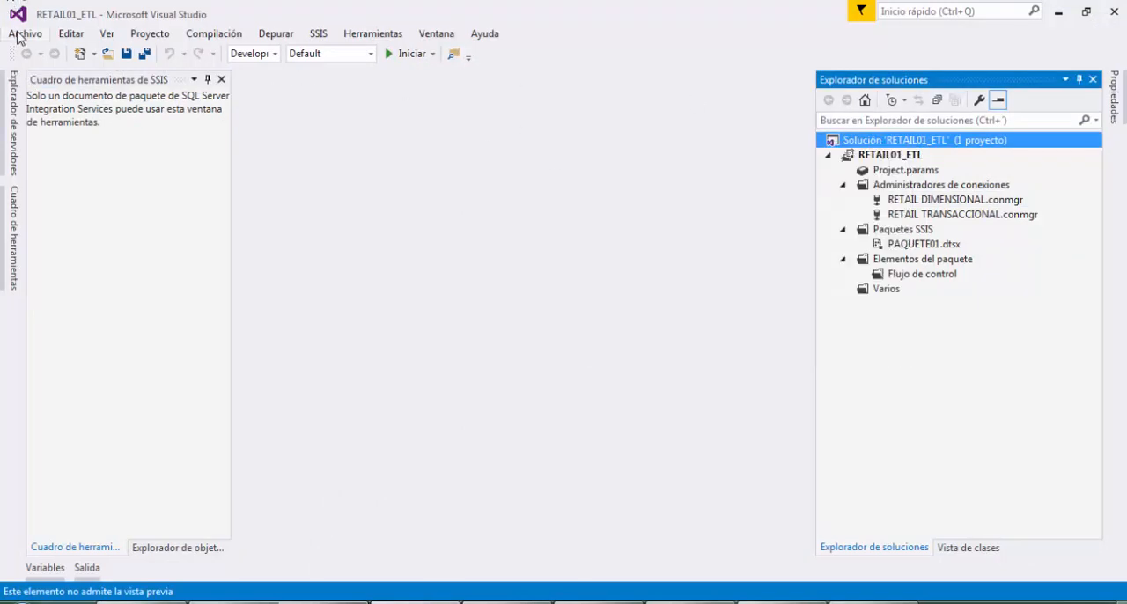
left_click(19, 35)
left_click(88, 132)
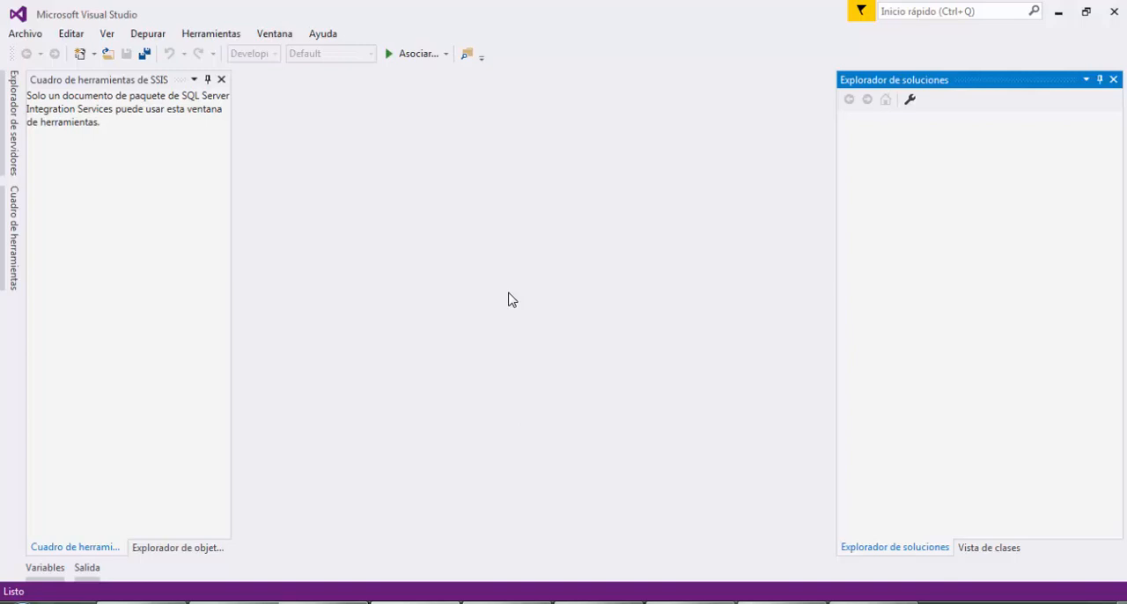
Create a new Integration Services project named ETL-Retail in D:\Proyectos\, keeping a directory for the solution
left_click(16, 35)
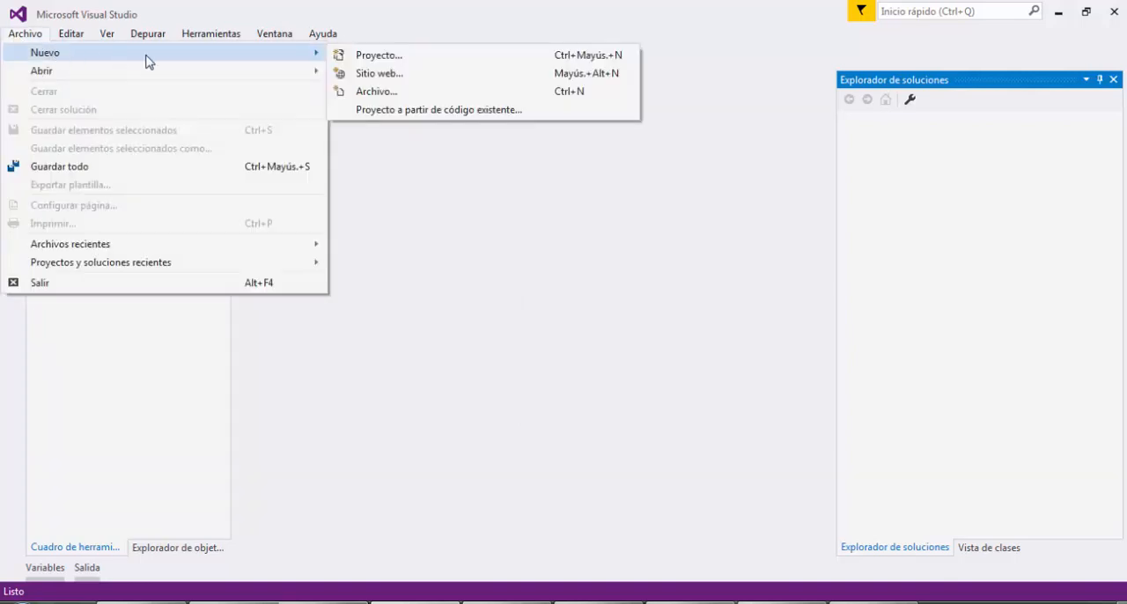
left_click(381, 55)
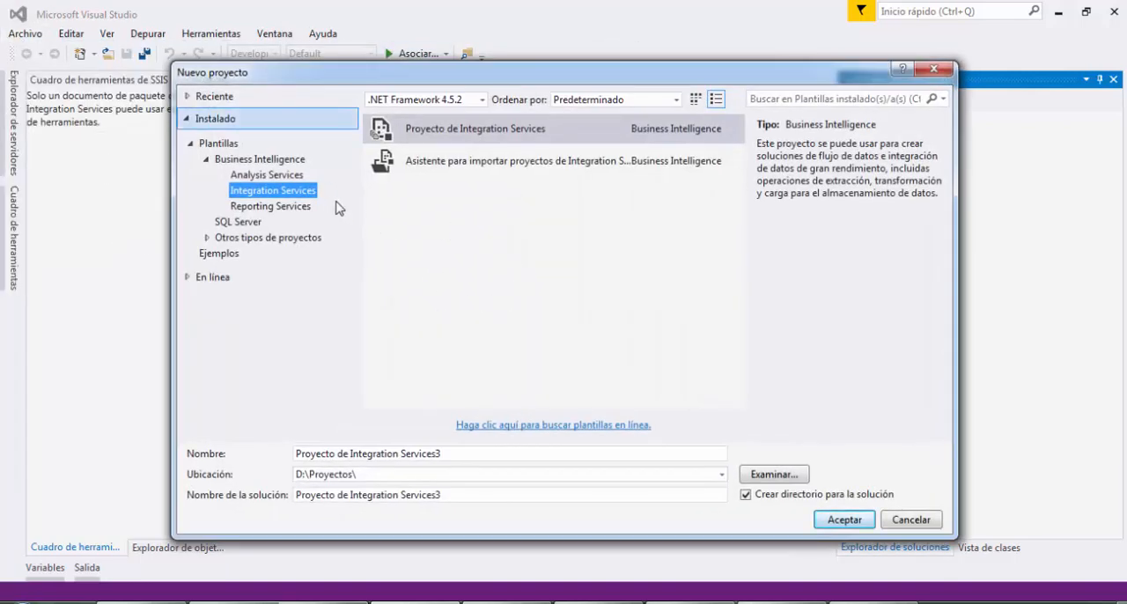
left_click(435, 134)
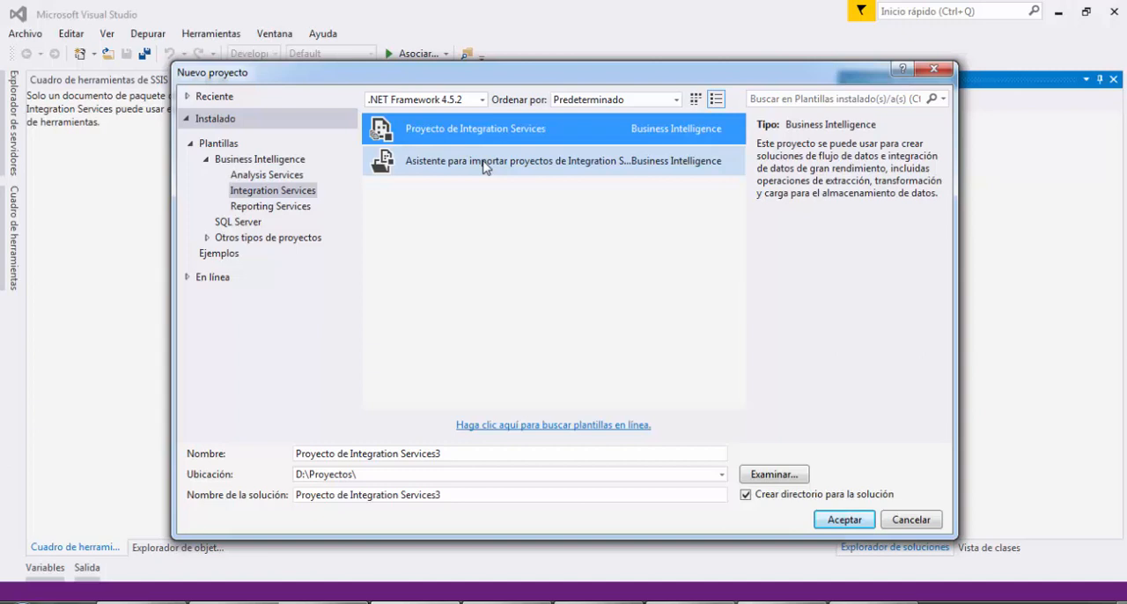
left_click(481, 458)
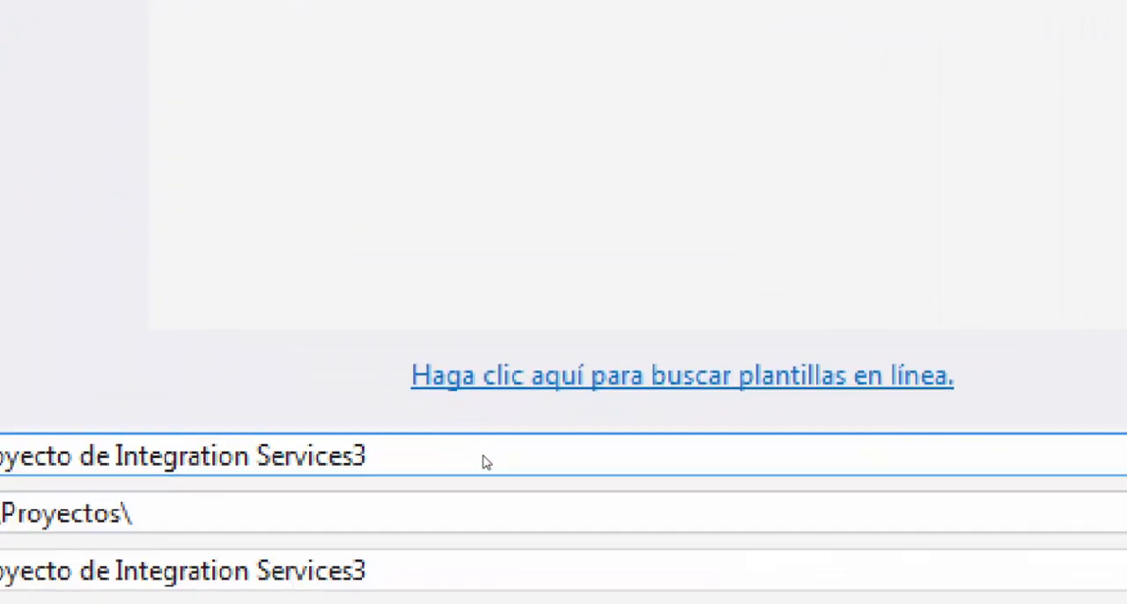
left_click_drag(442, 455, 295, 472)
type("ETL-Retai")
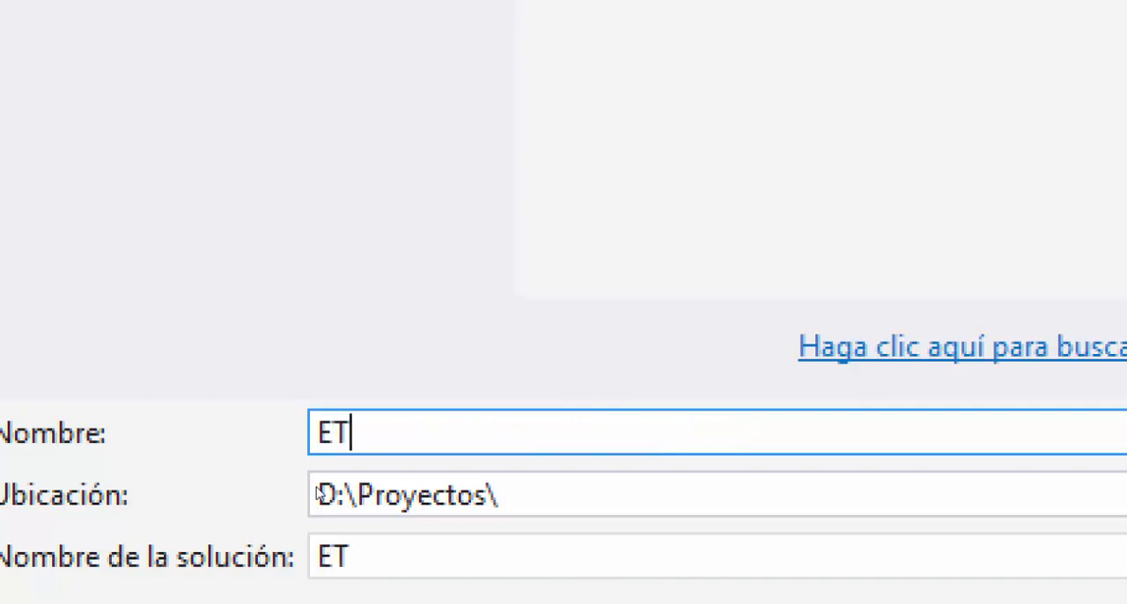
type("l")
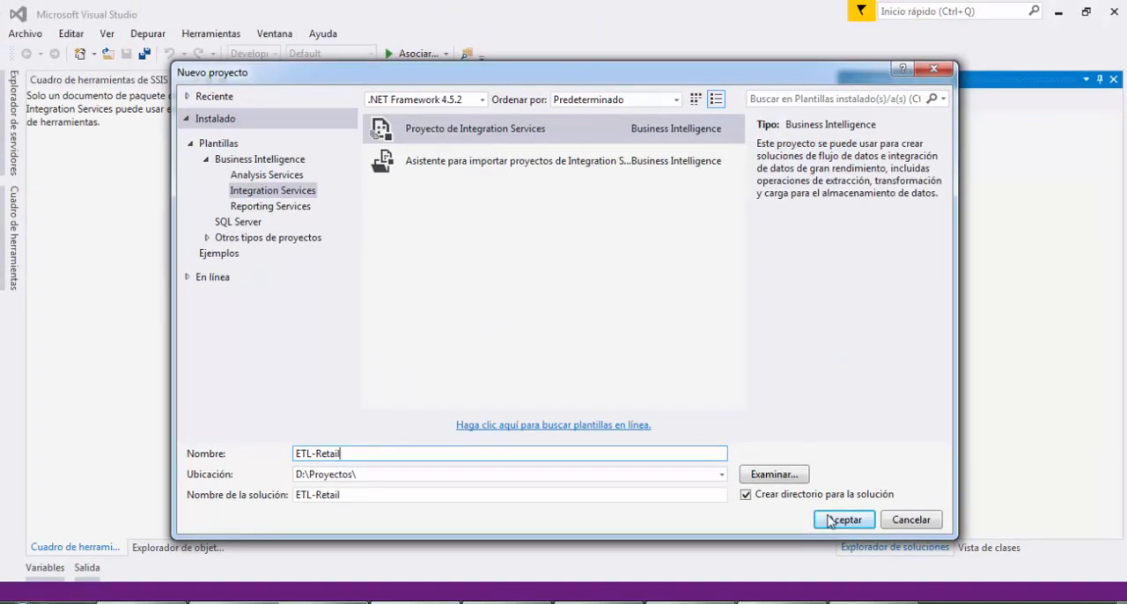
left_click(843, 520)
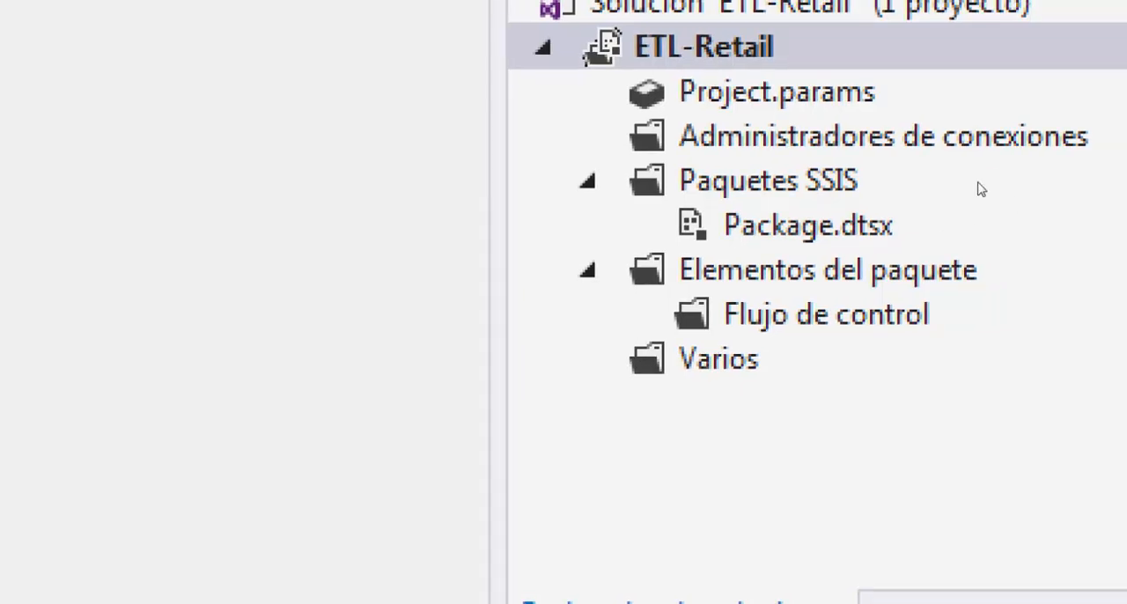
Delete the default Package.dtsx package from the Paquetes SSIS folder of the ETL-Retail project
left_click(934, 223)
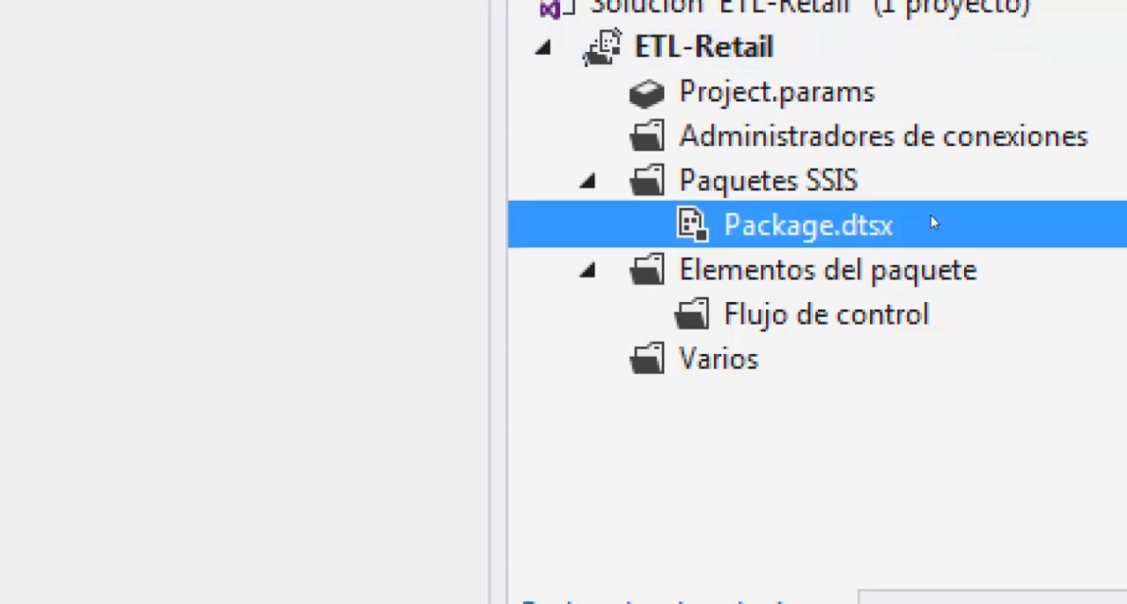
right_click(931, 220)
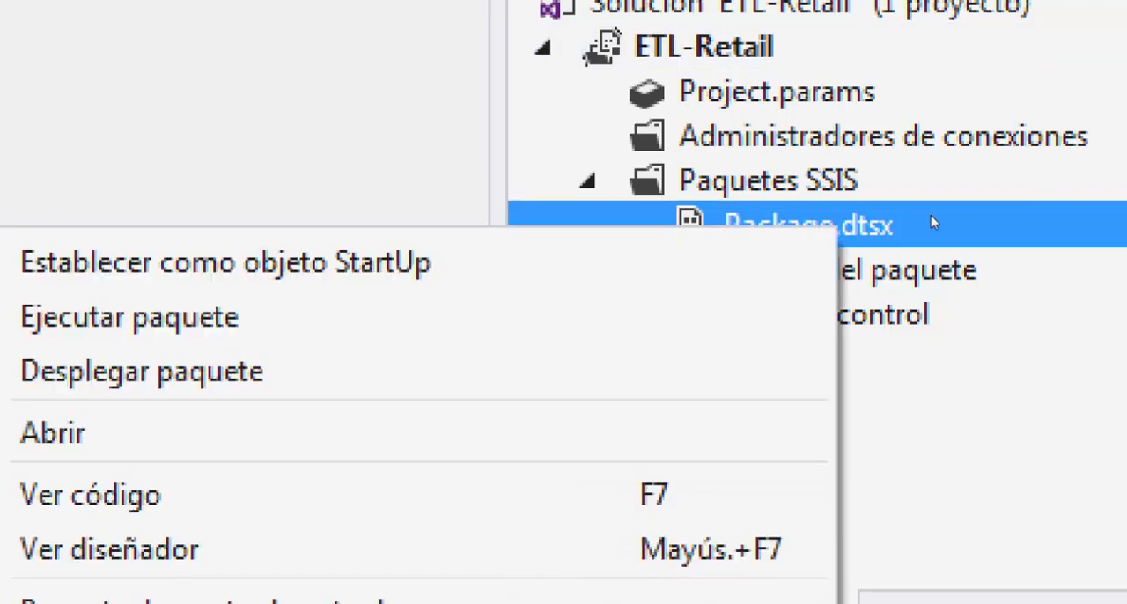
key("Escape")
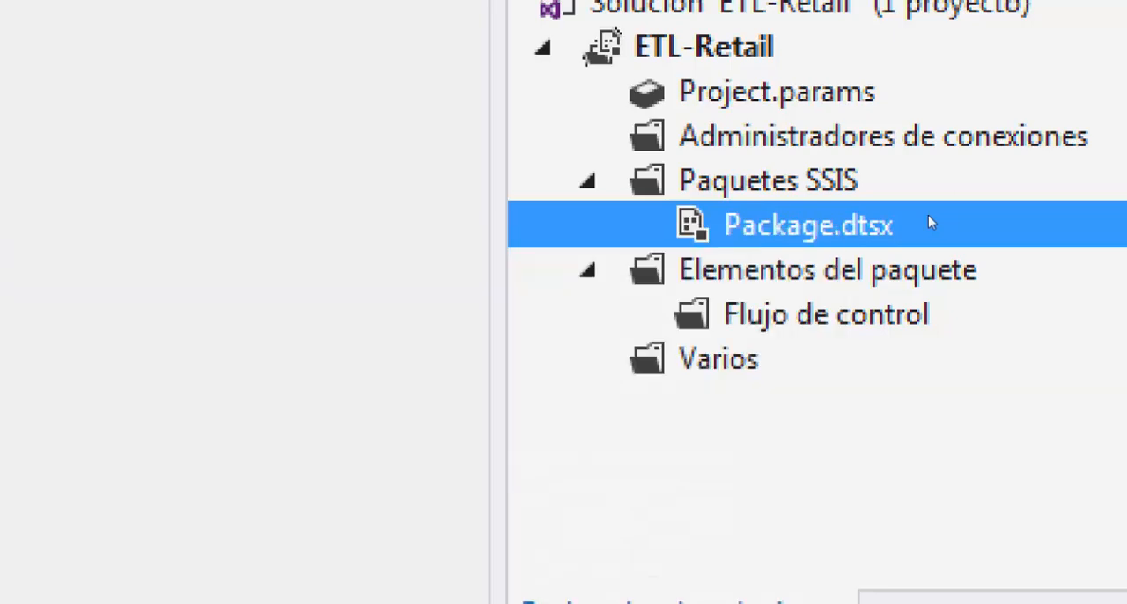
right_click(931, 222)
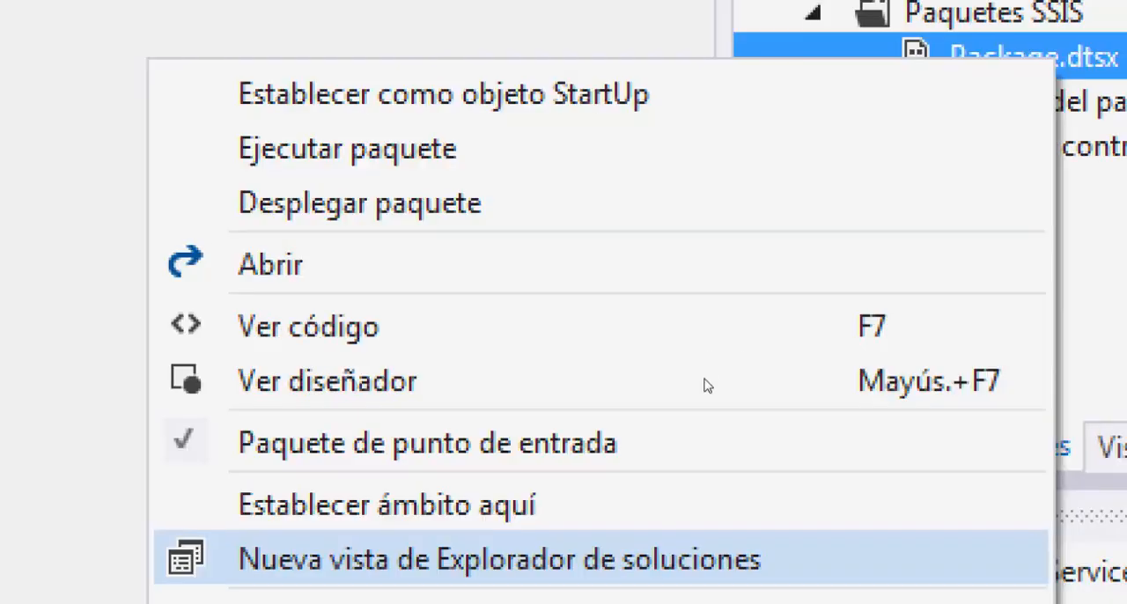
left_click(743, 464)
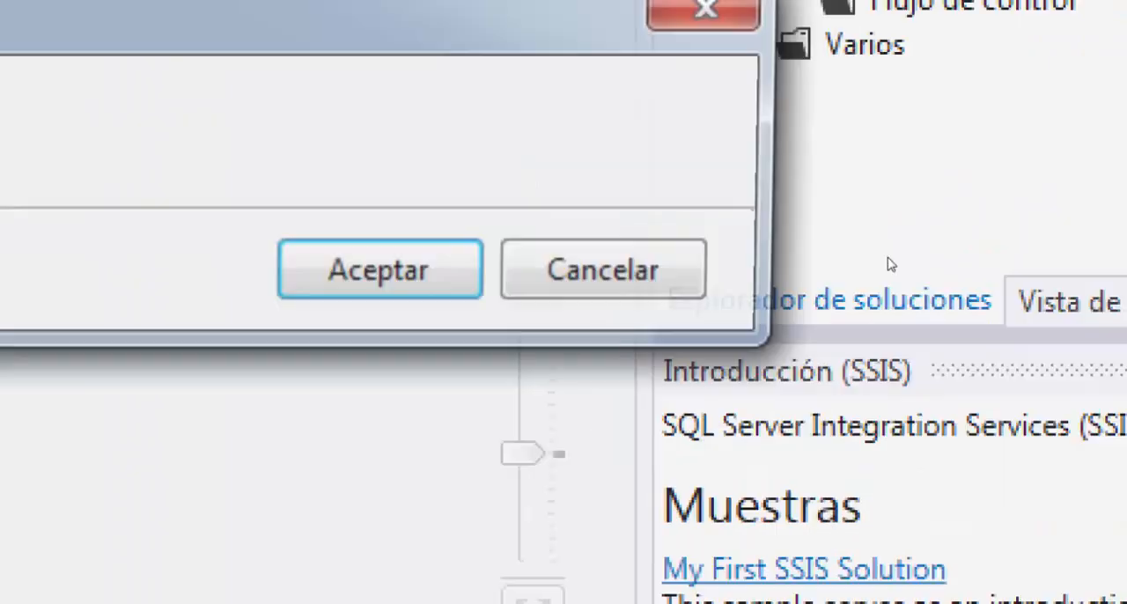
left_click(730, 333)
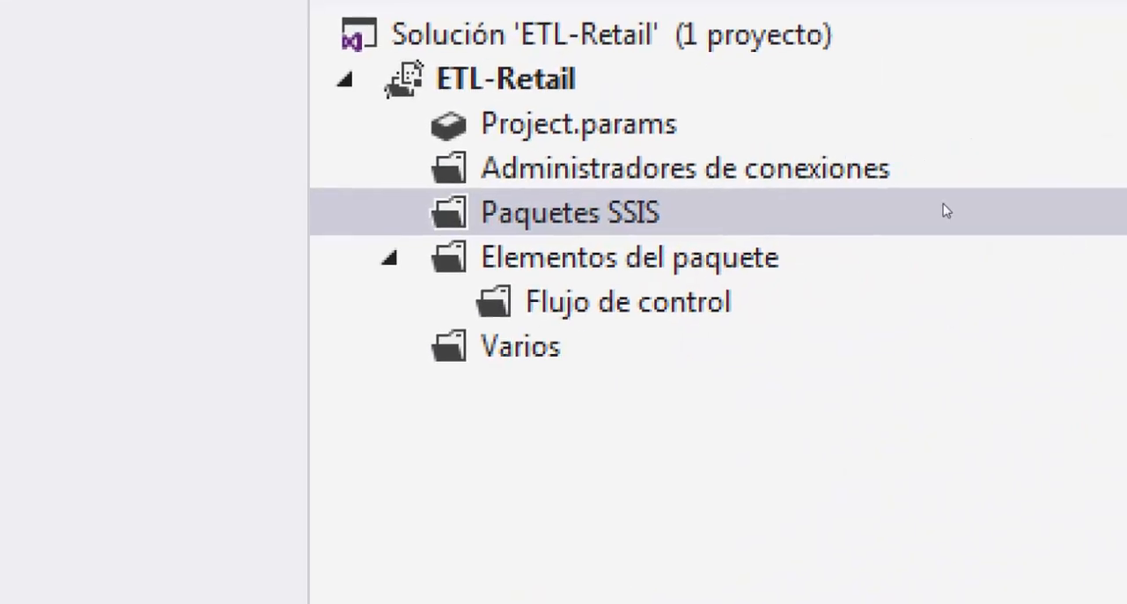
left_click(1092, 11)
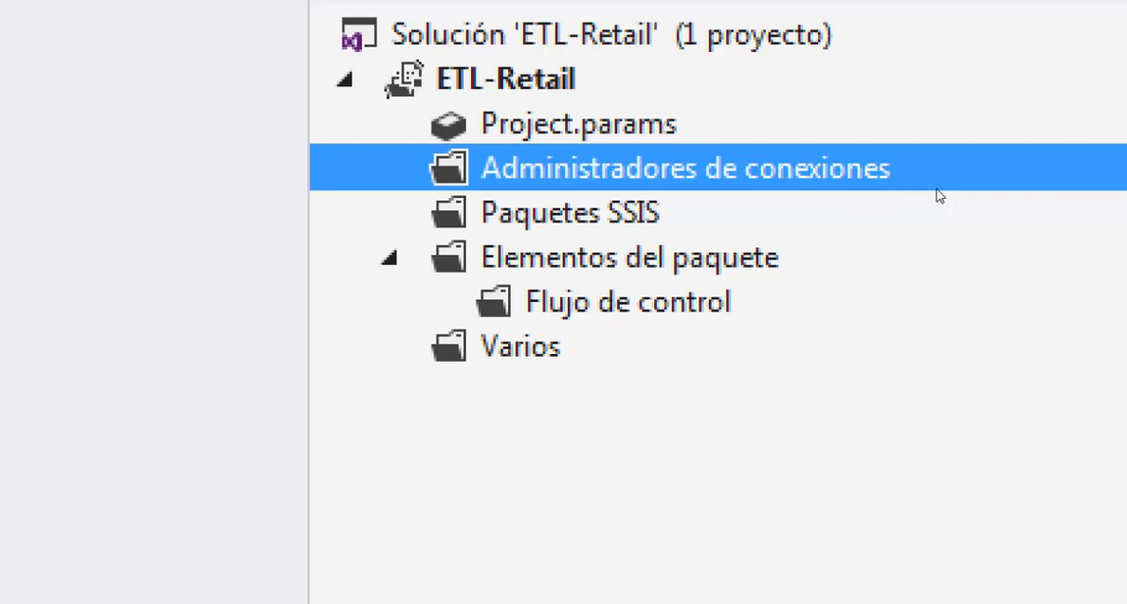
right_click(936, 193)
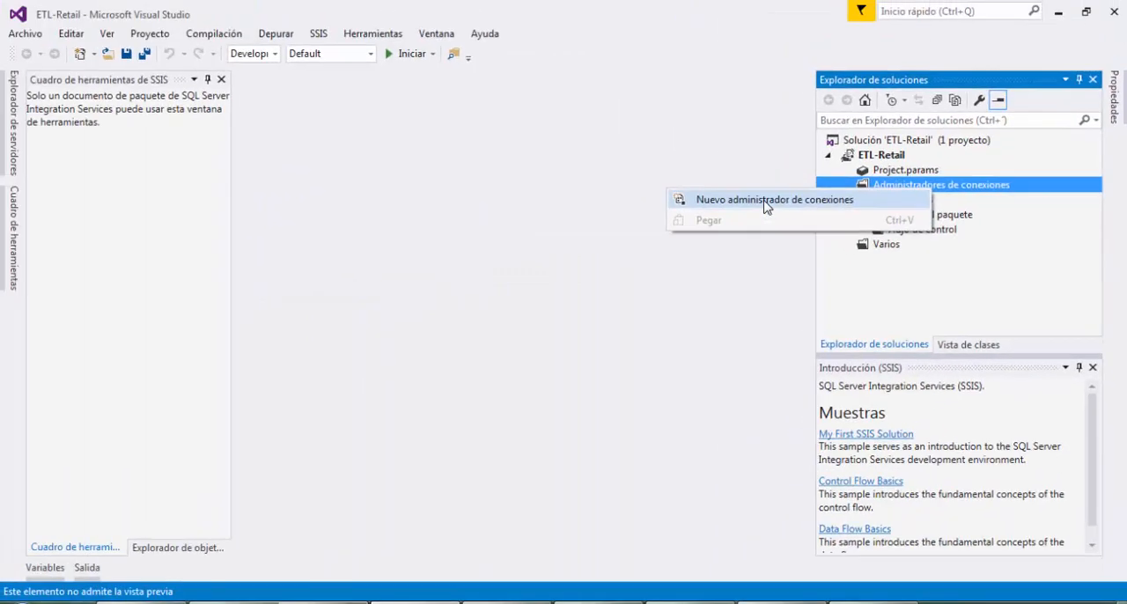
left_click(765, 202)
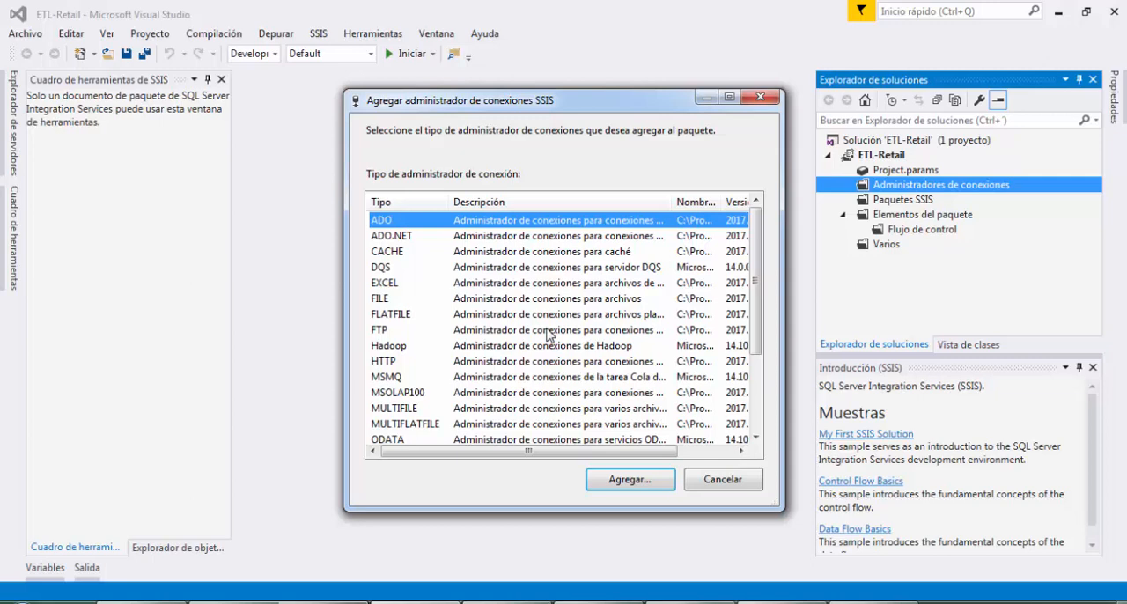
key("Escape")
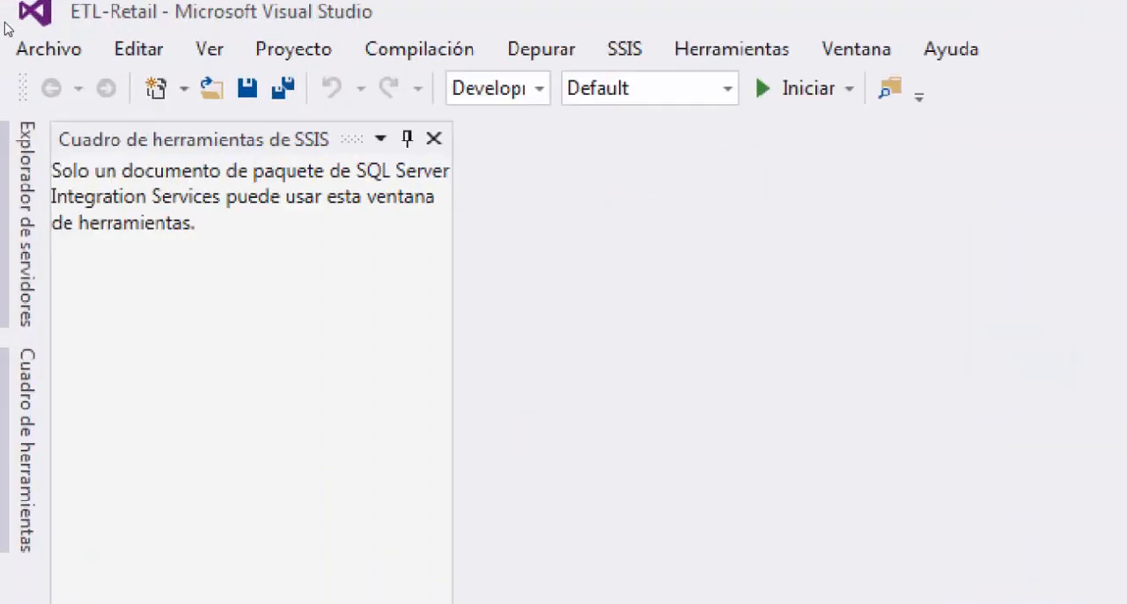
left_click(12, 40)
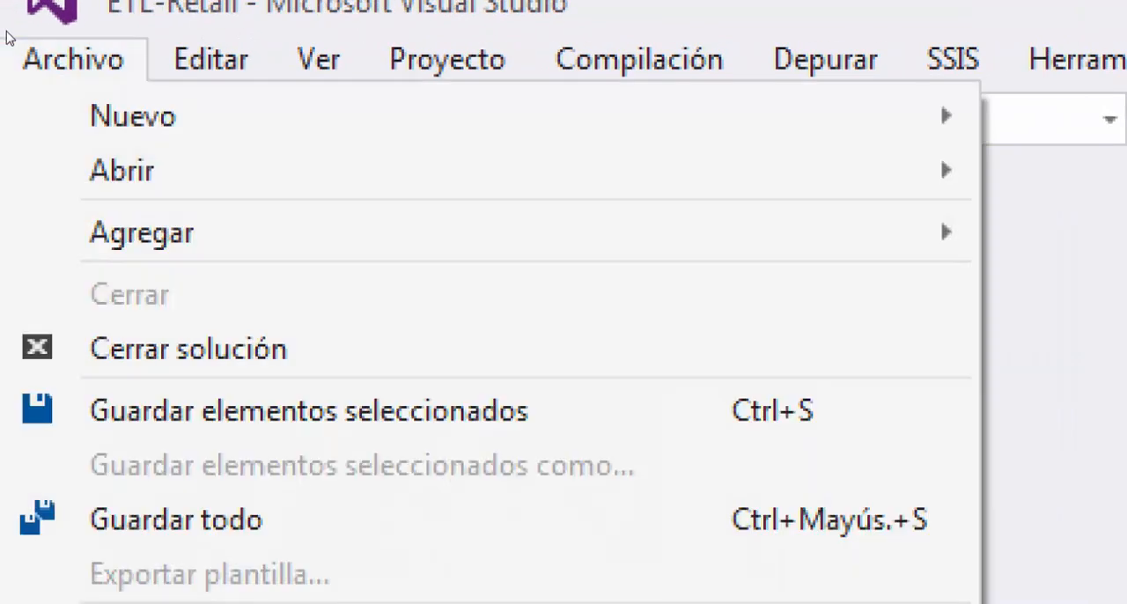
key("Down")
key("Right")
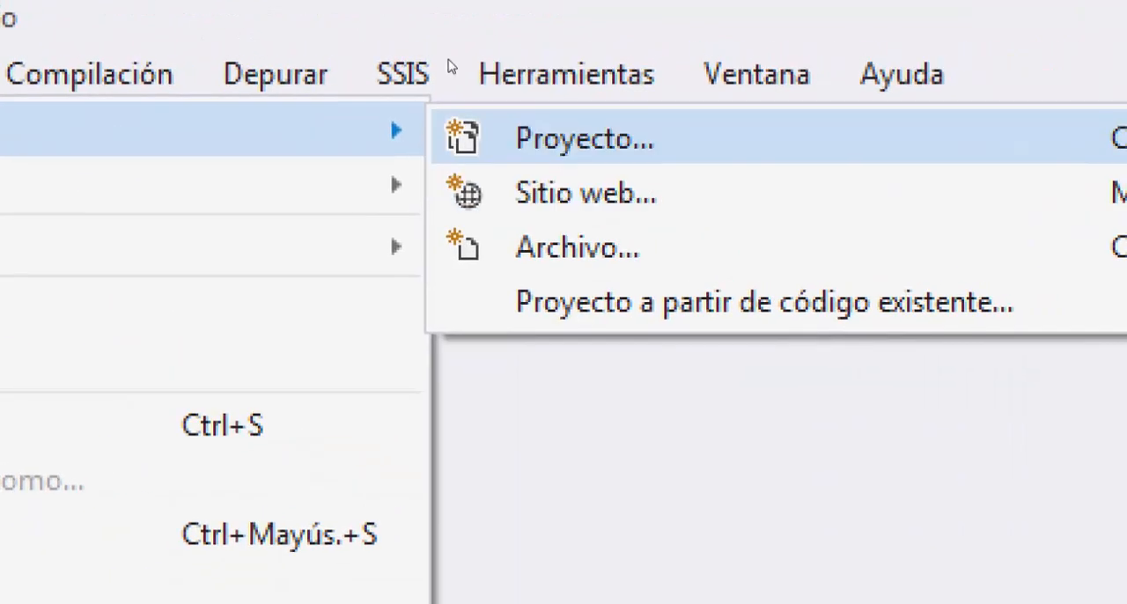
key("Return")
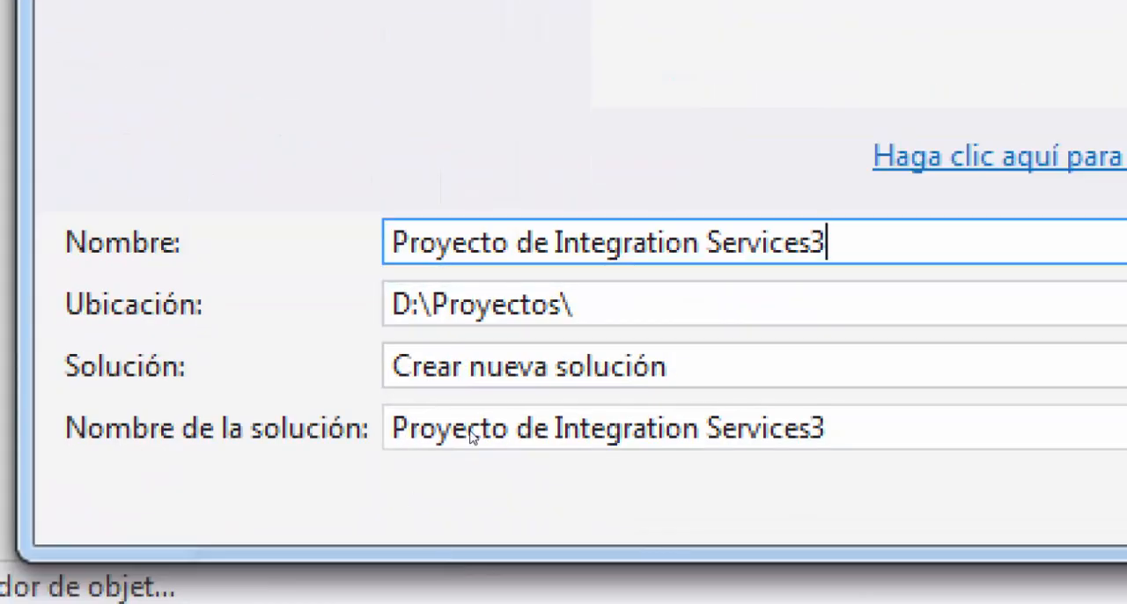
key("ctrl+a")
type("ETL-Retail")
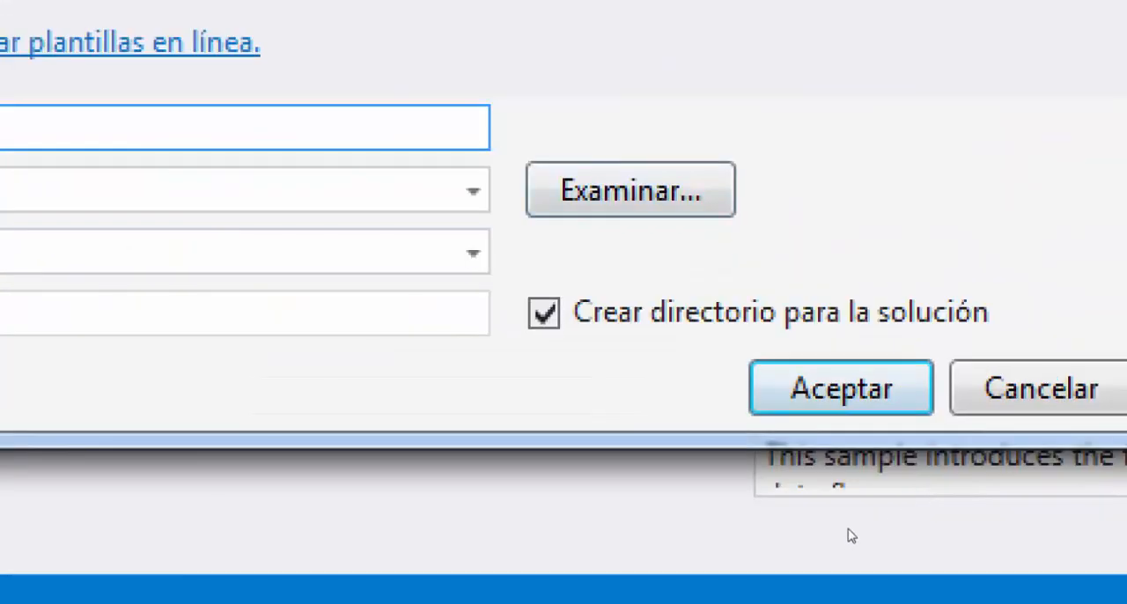
key("Return")
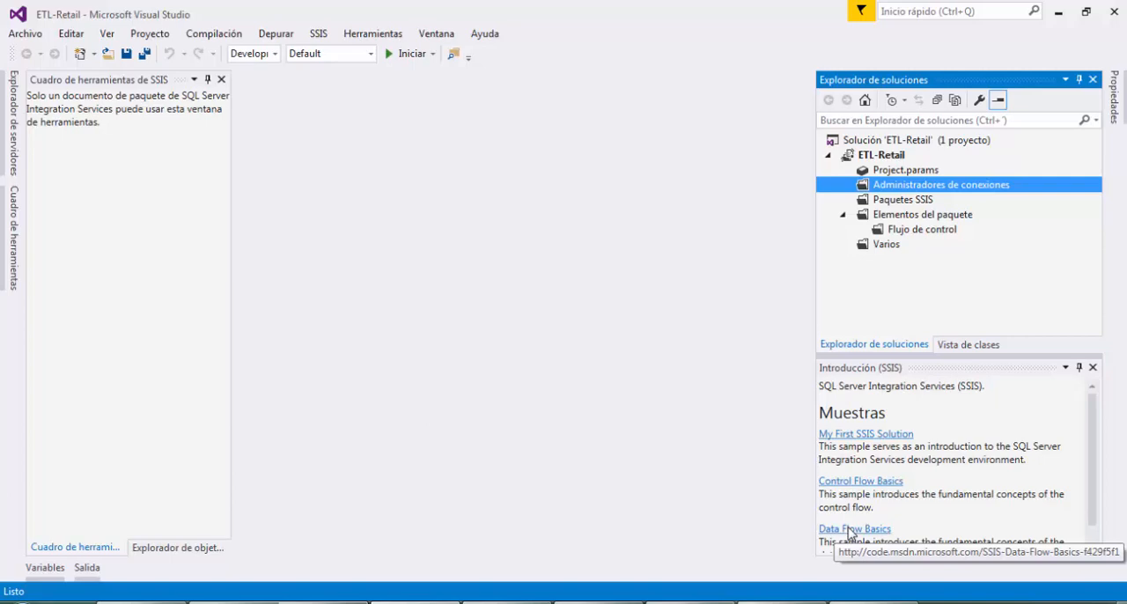
Close the Introducción (SSIS) pane and select the Administradores de conexiones folder in the project
left_click(1093, 367)
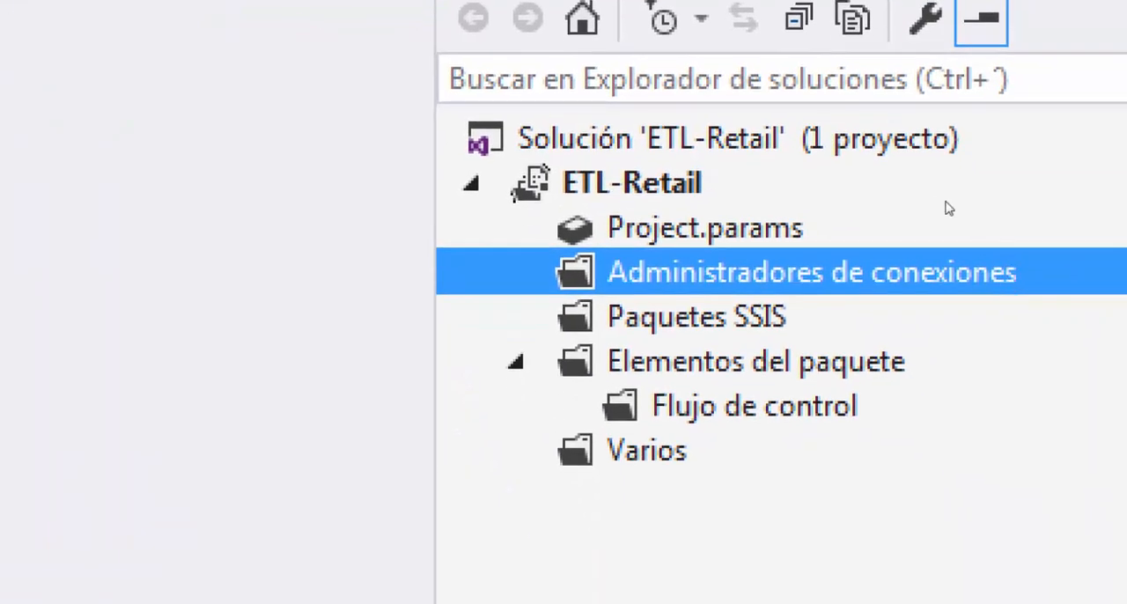
key("Down")
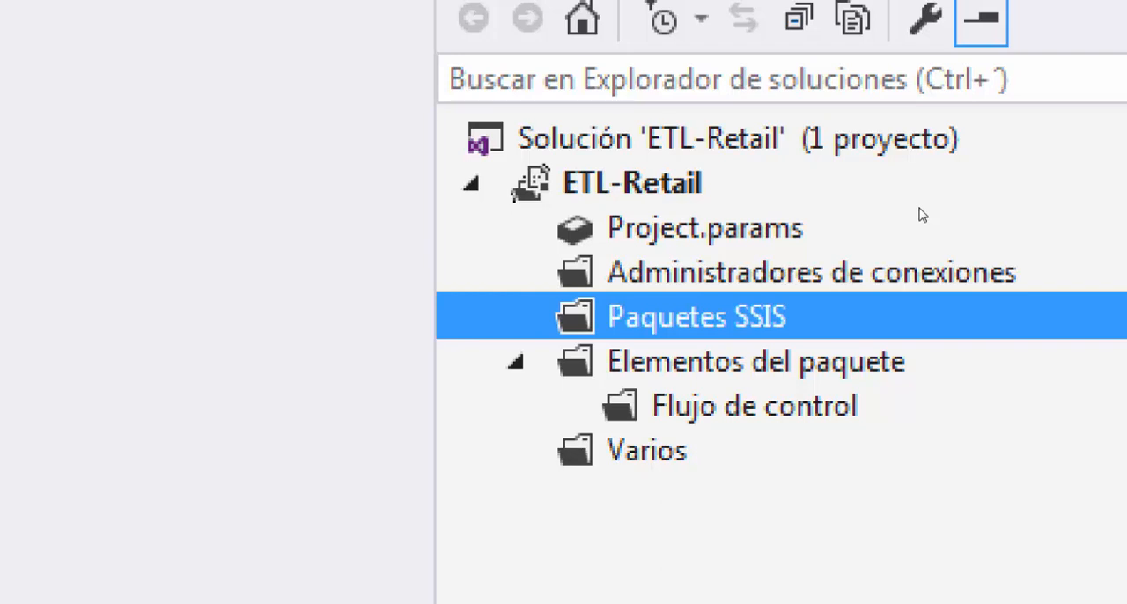
key("Up")
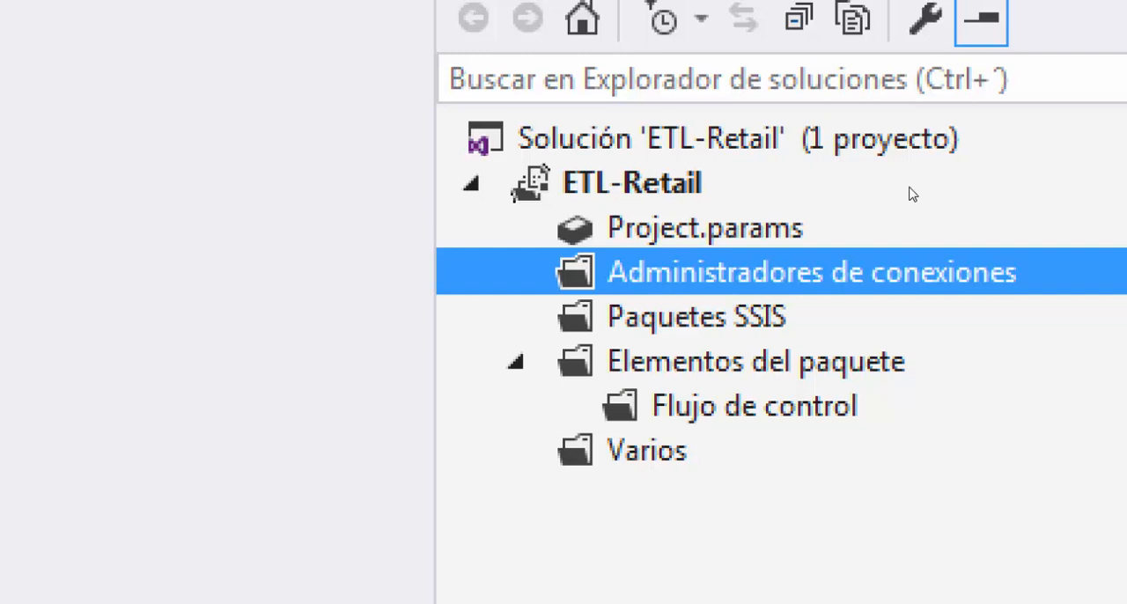
Start a new connection manager of type OLEDB at project level and bring up its configuration
key("shift+F10")
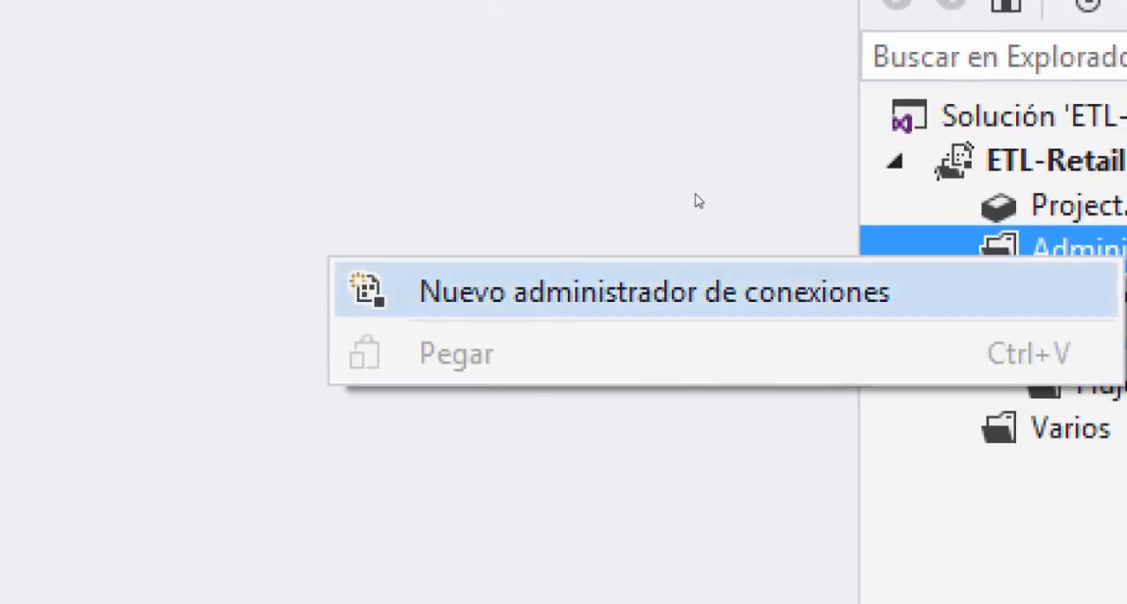
key("Return")
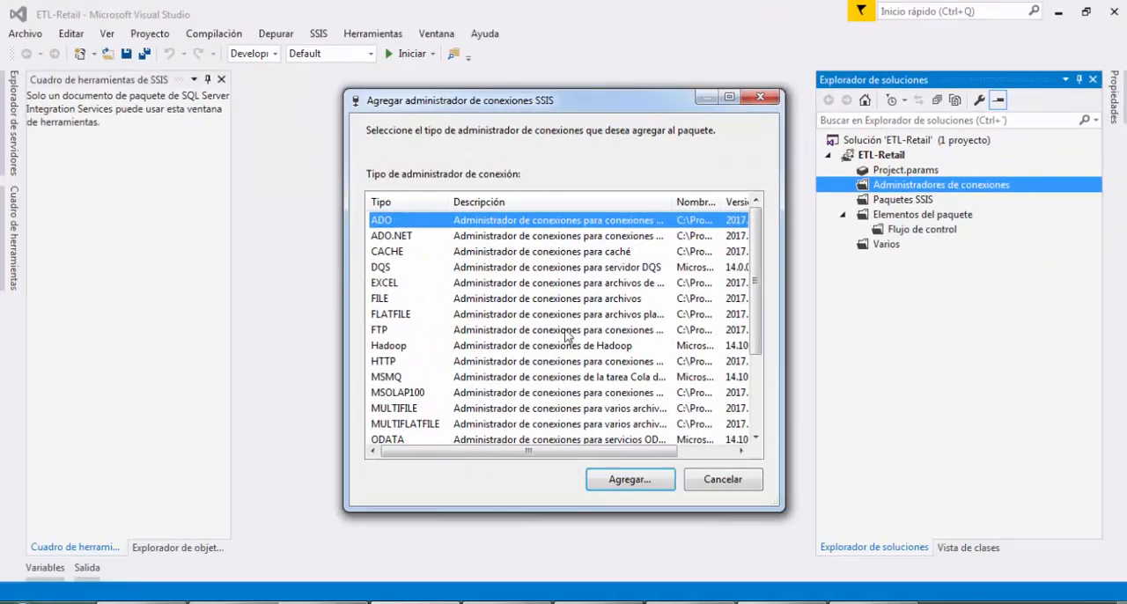
scroll(467, 352, "down", 1)
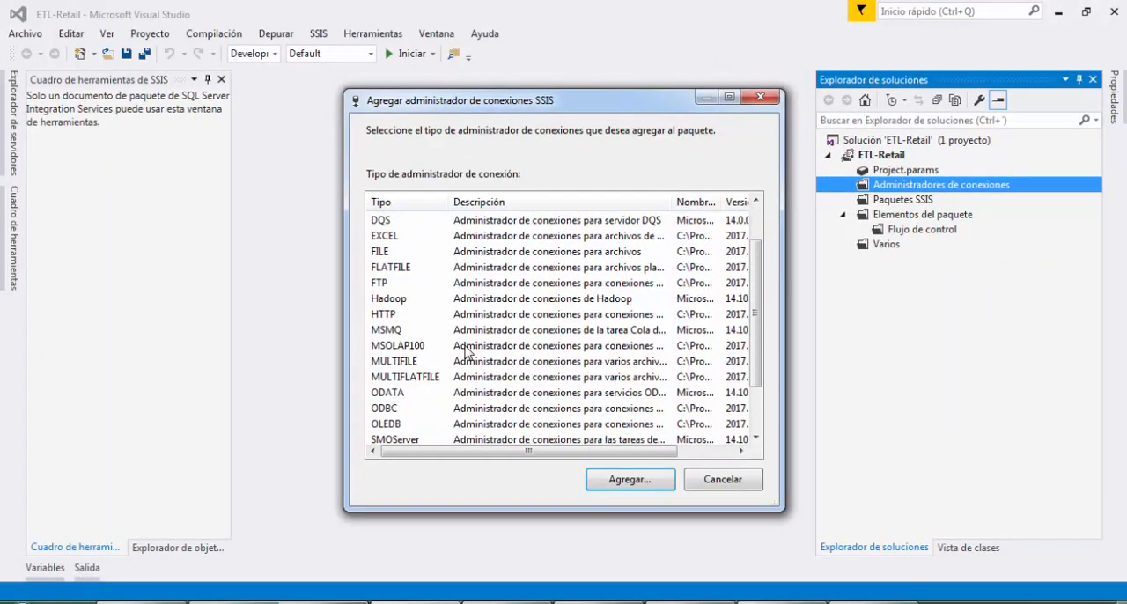
scroll(467, 352, "down", 1)
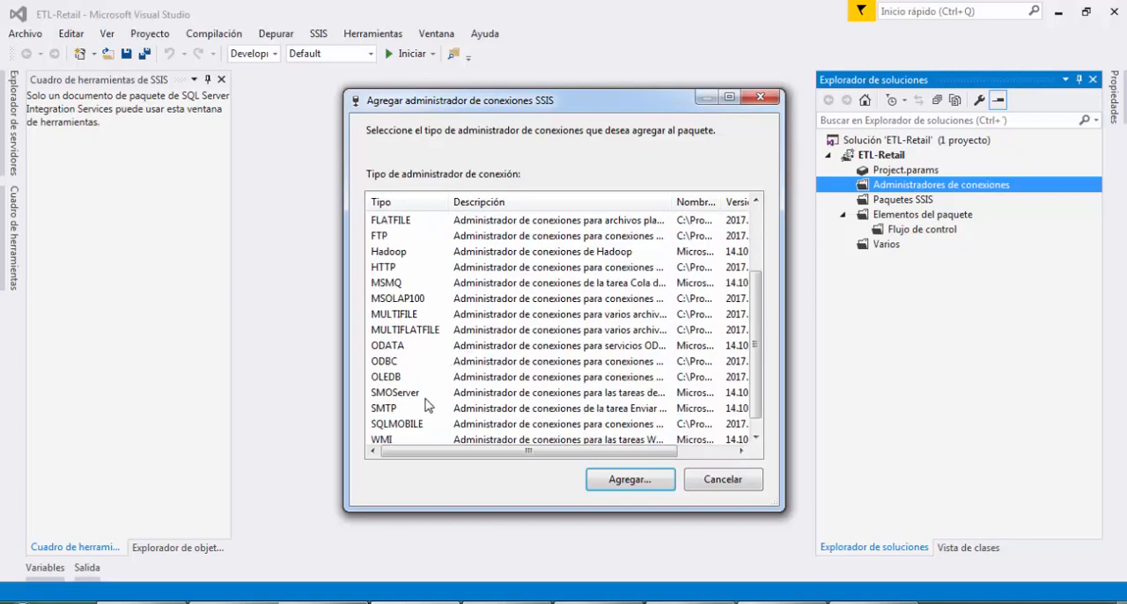
left_click(399, 377)
scroll(403, 373, "down", 1)
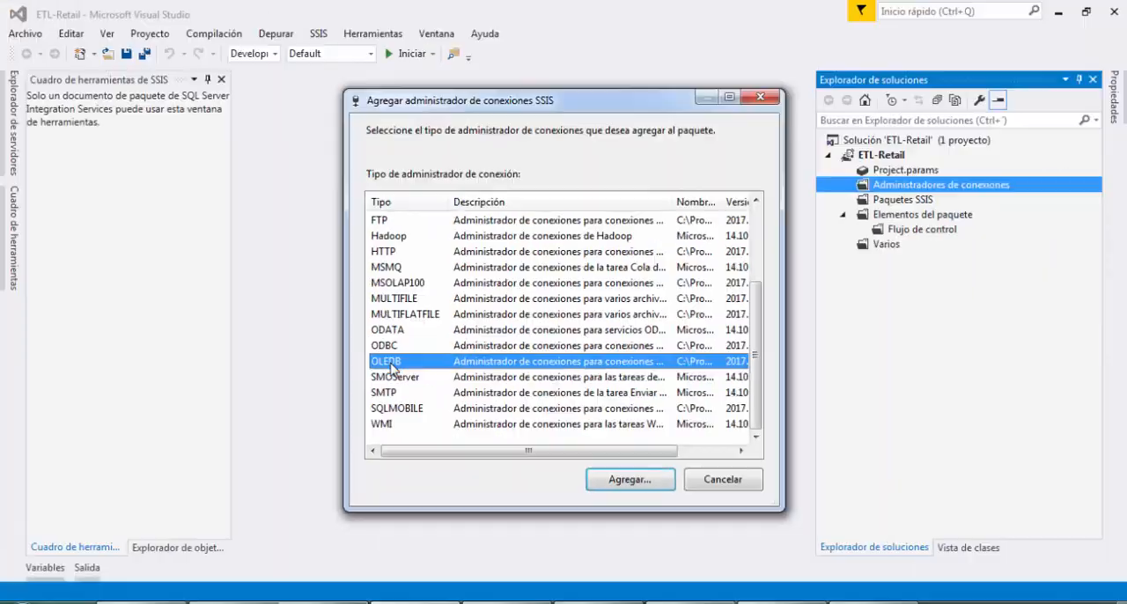
left_click(607, 478)
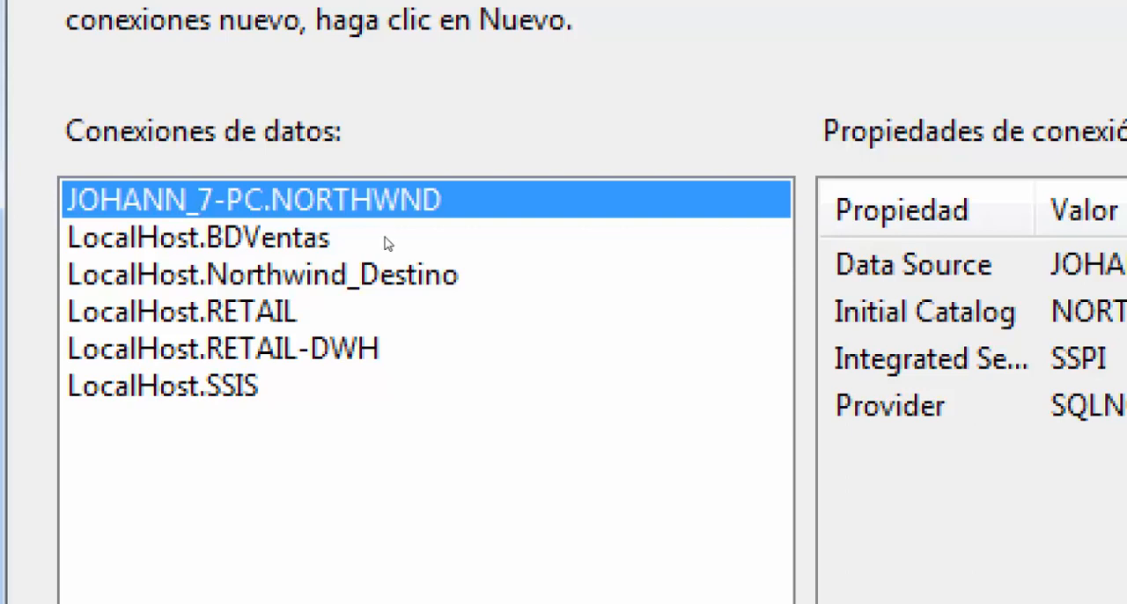
Remove the saved LocalHost.RETAIL and LocalHost.RETAIL-DWH data connections and leave the OLE DB configuration
left_click(384, 312)
left_click(384, 349)
left_click(379, 312)
left_click(376, 349)
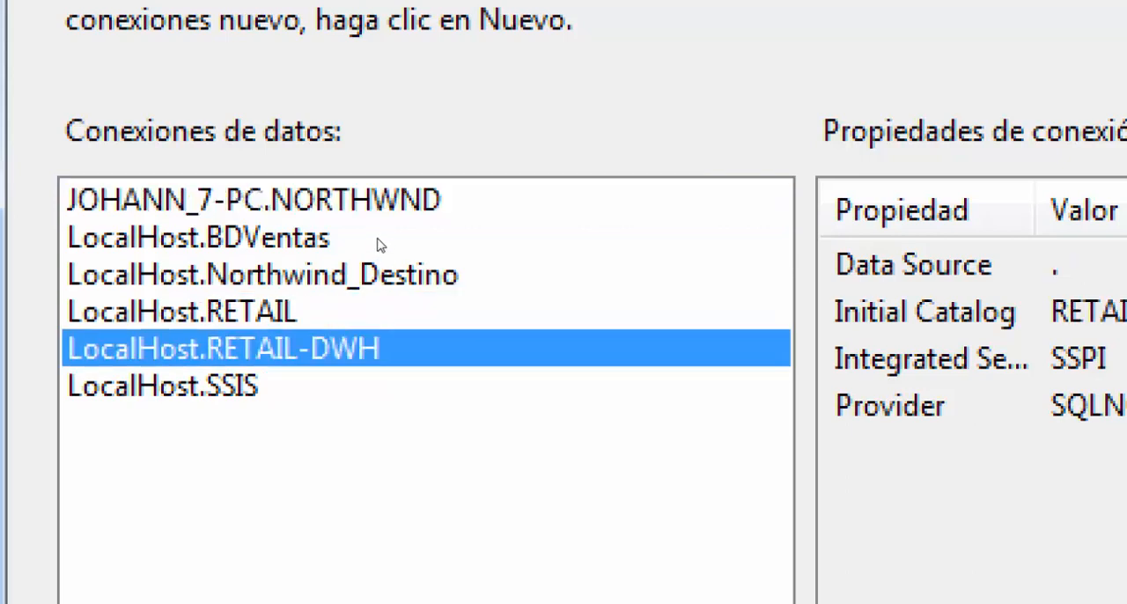
key("Up")
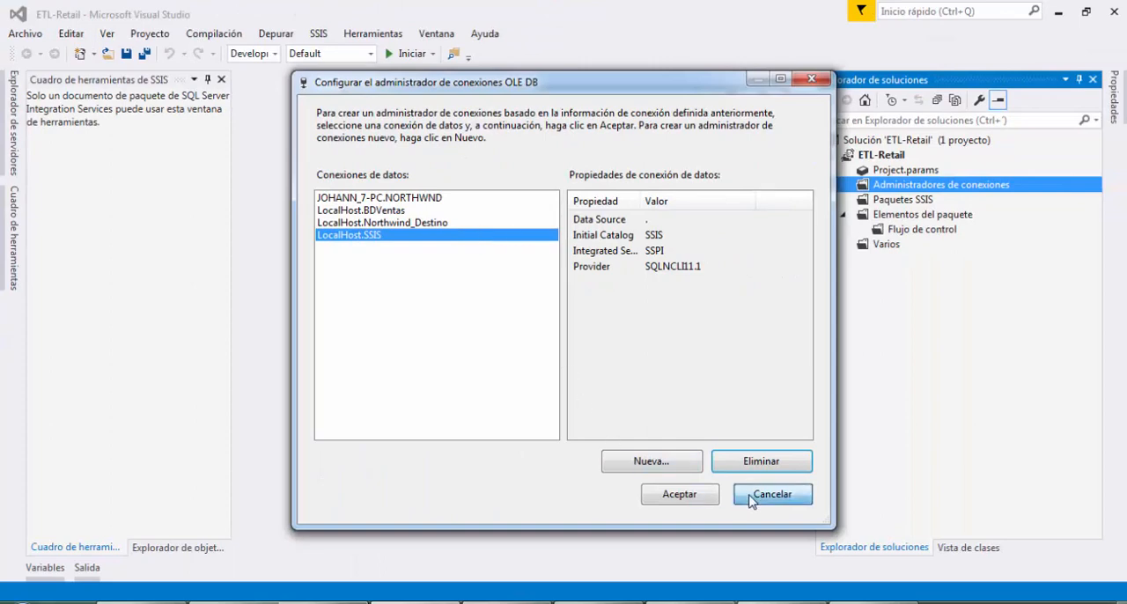
left_click(751, 500)
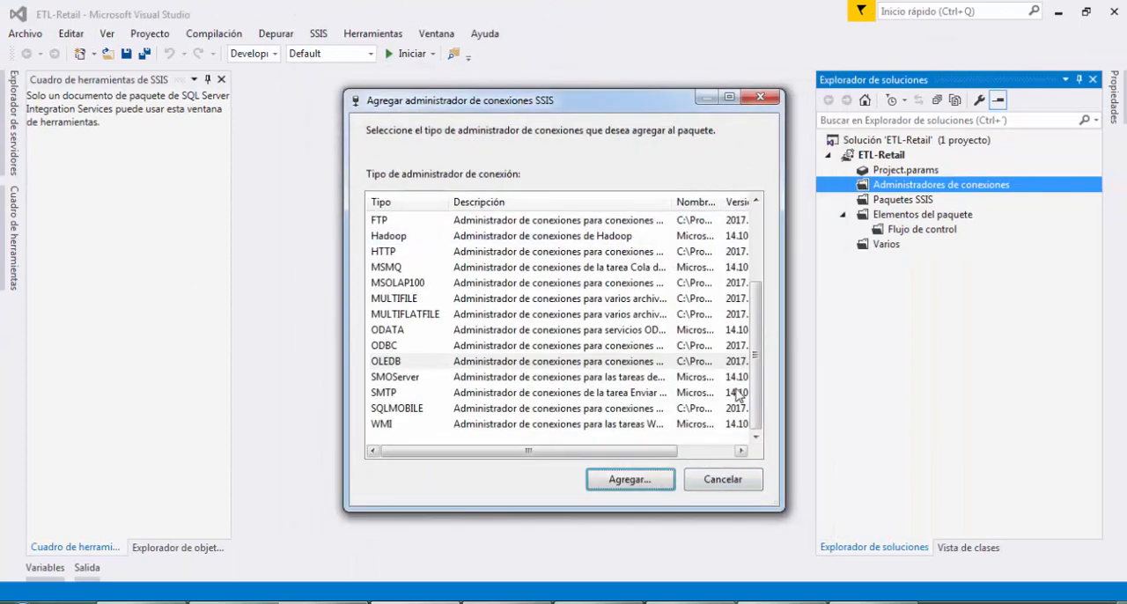
Select the OLEDB connection manager type, widening the dialog and adjusting its Descripción and Nombre columns to read the list
left_click(509, 363)
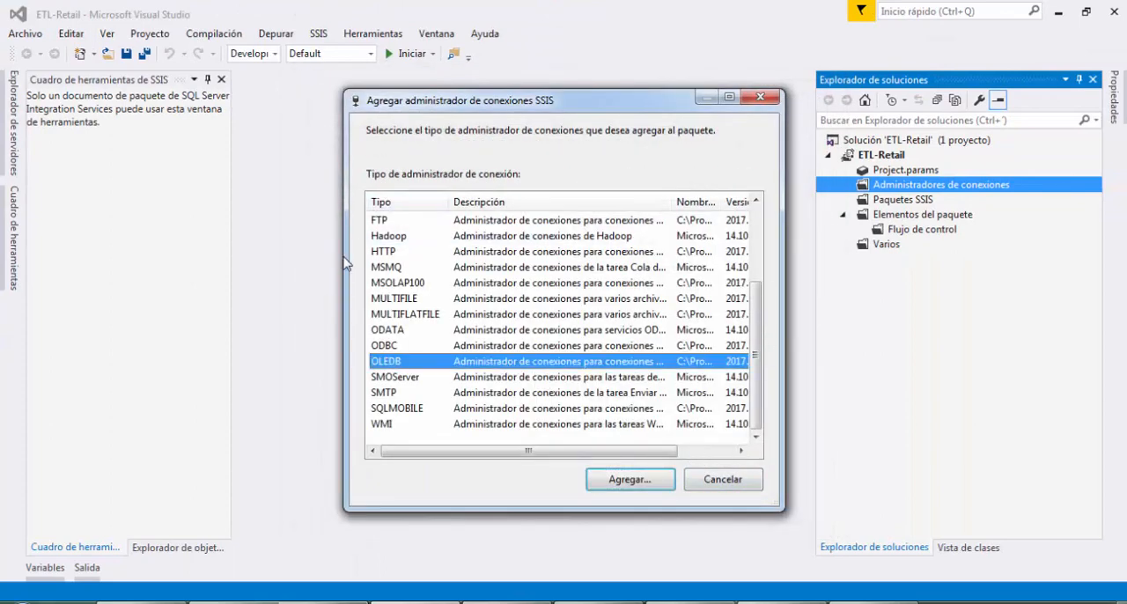
left_click_drag(344, 264, 180, 275)
left_click_drag(510, 205, 622, 205)
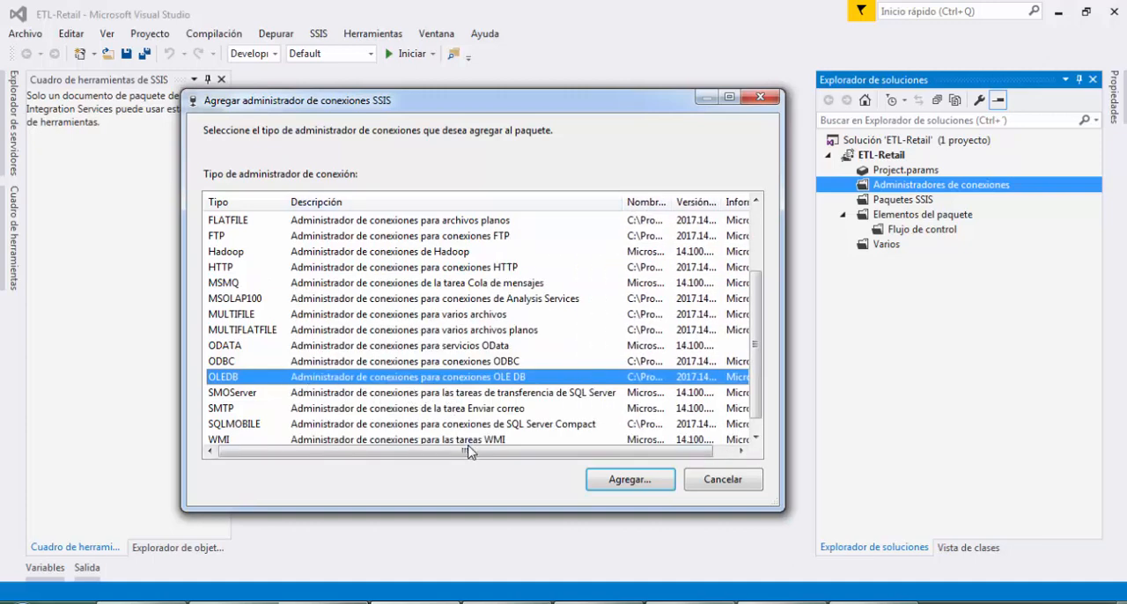
left_click_drag(496, 452, 517, 452)
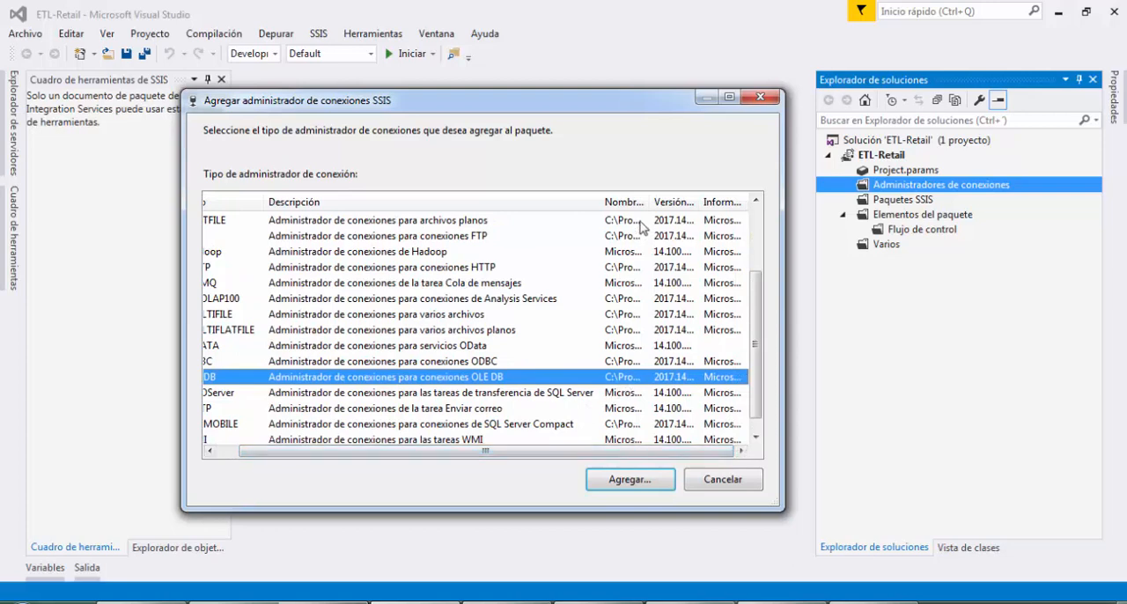
left_click_drag(652, 202, 684, 203)
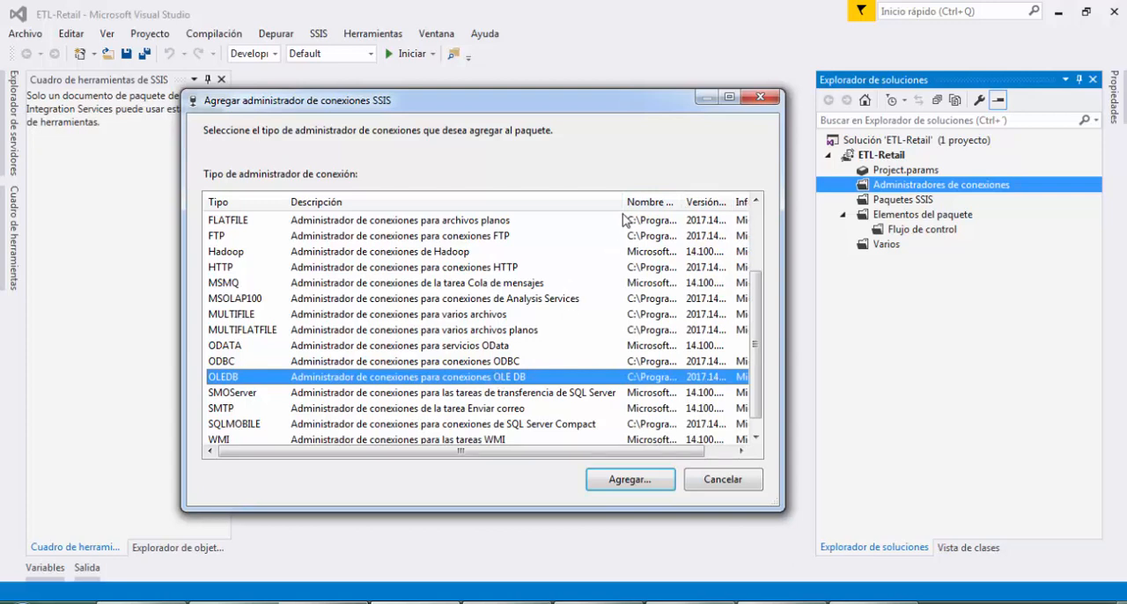
left_click_drag(621, 209, 516, 184)
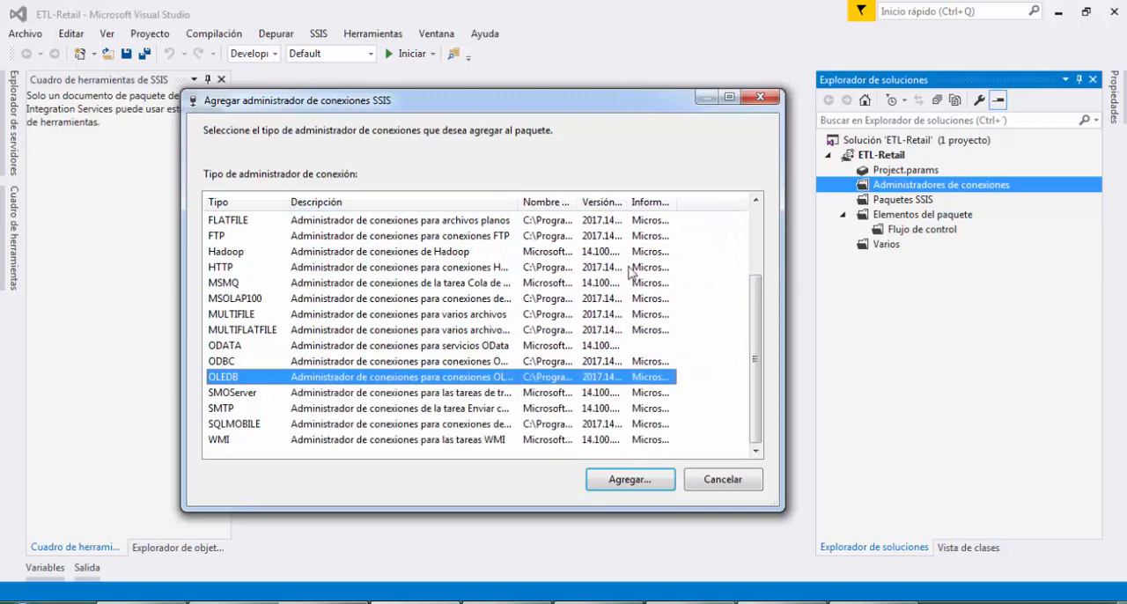
Create a new OLE DB data connection to server "." with Windows authentication and the RETAIL database
left_click(627, 479)
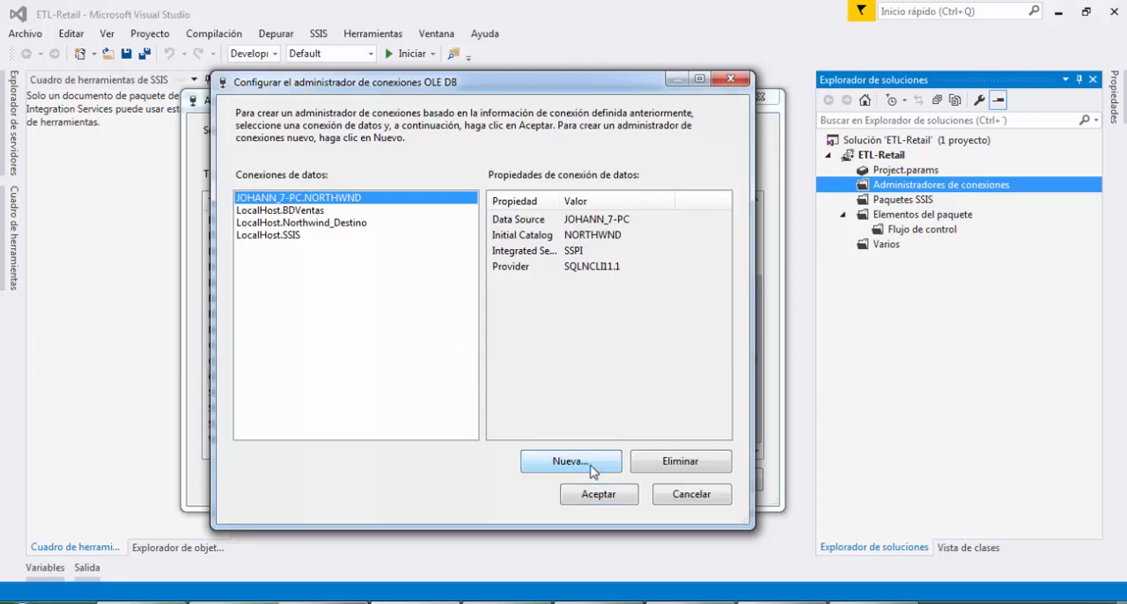
left_click(527, 469)
left_click(457, 148)
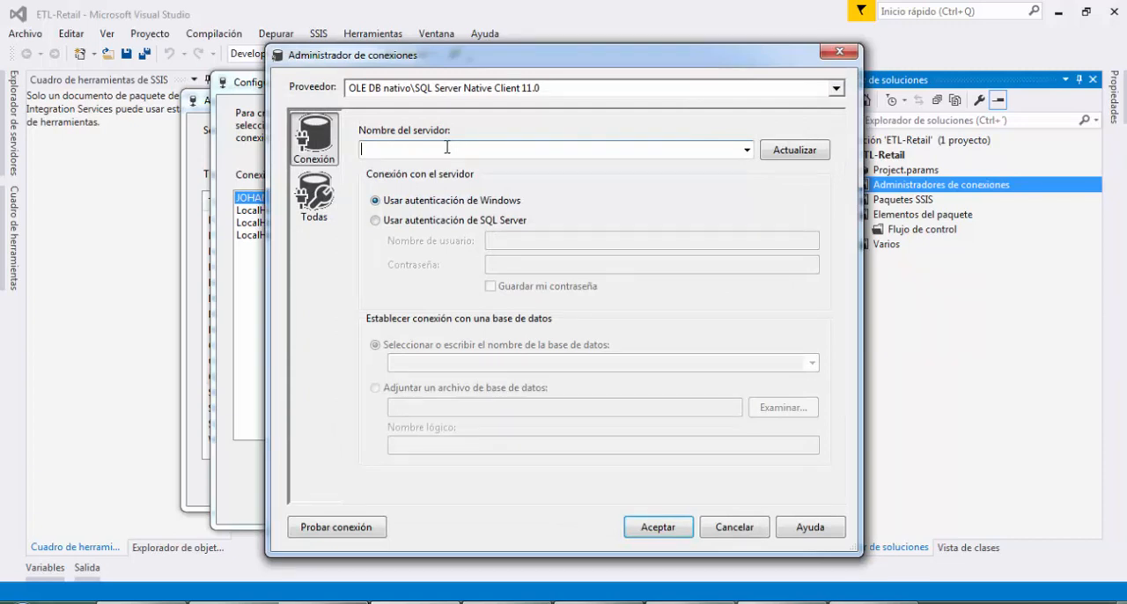
type(".")
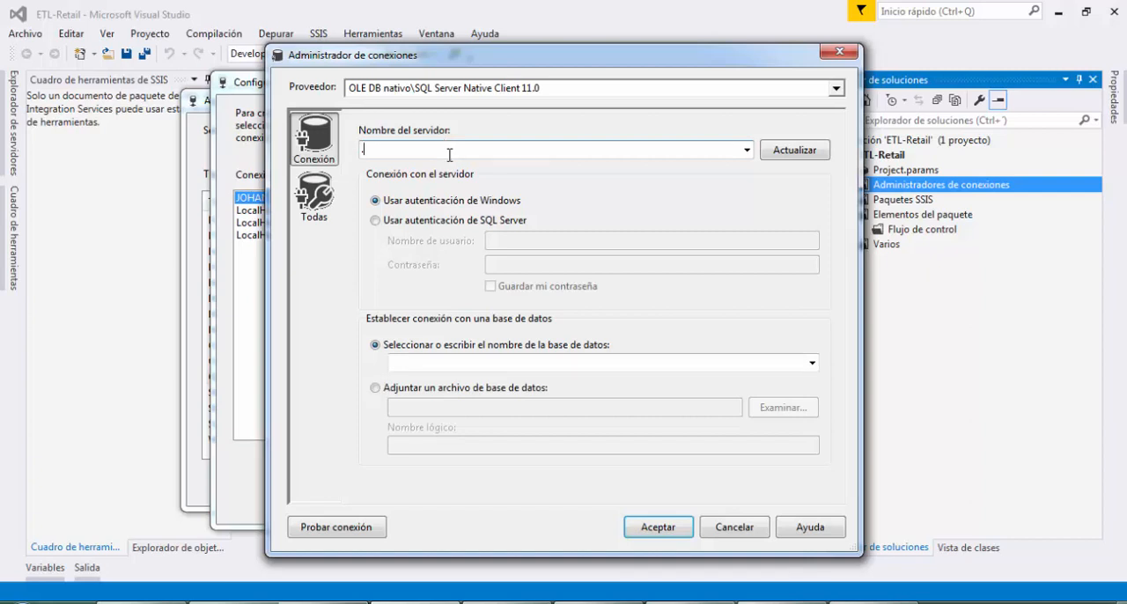
left_click(812, 363)
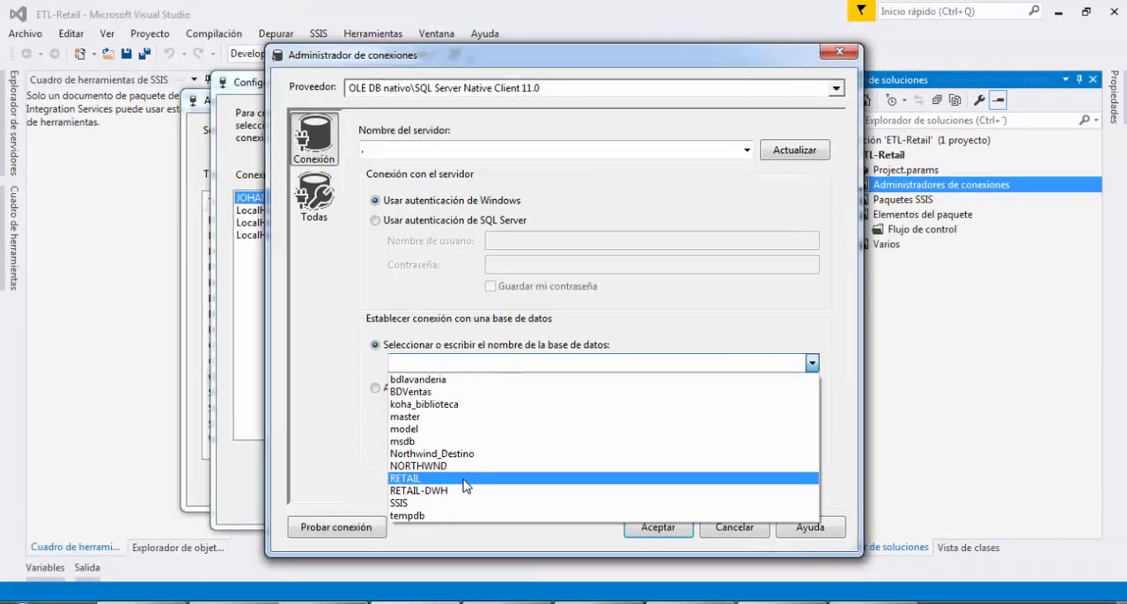
left_click(464, 479)
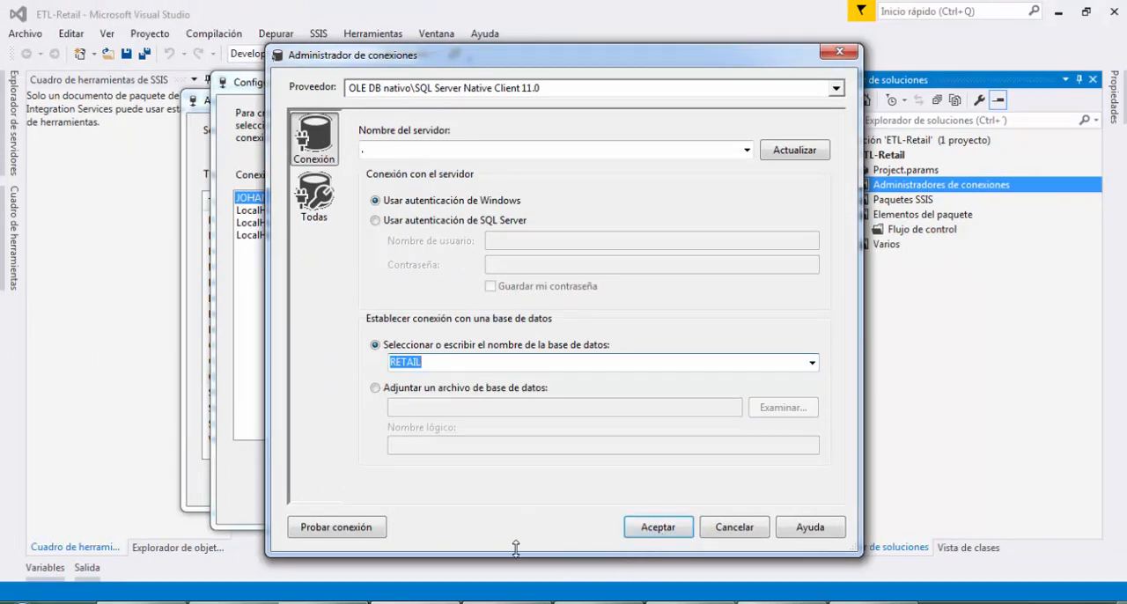
Test the RETAIL connection and add it to the project as a connection manager
left_click(360, 528)
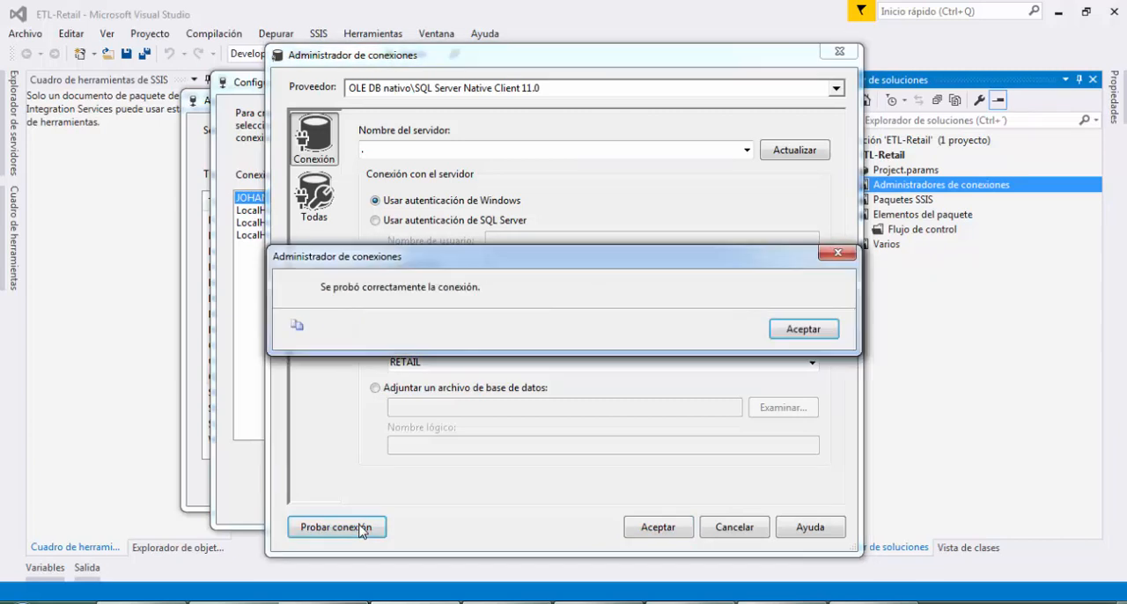
left_click(768, 334)
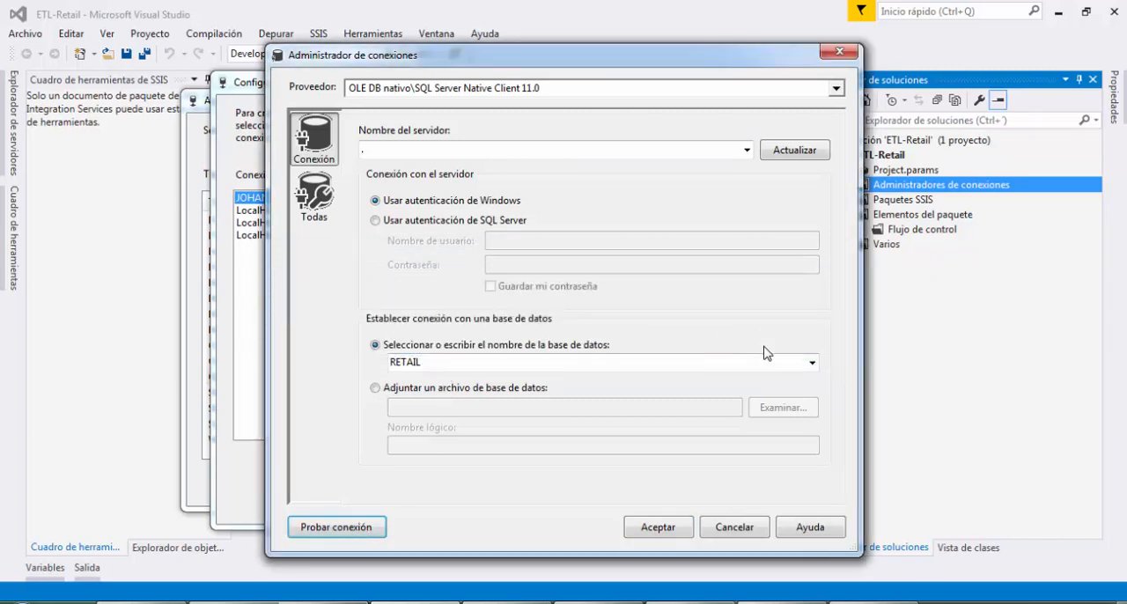
left_click(680, 527)
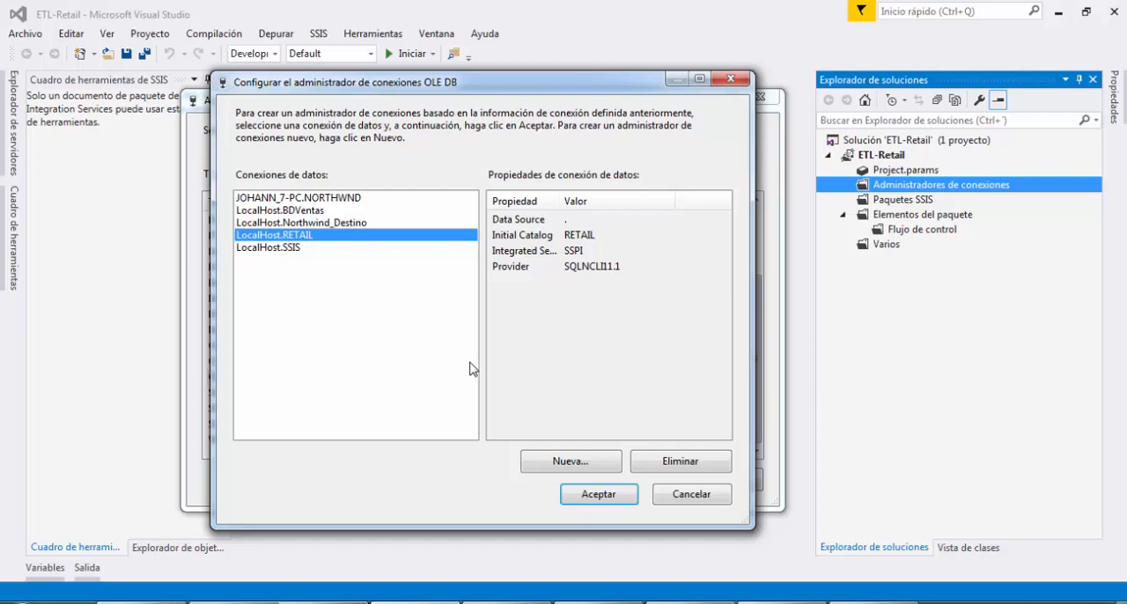
left_click(611, 499)
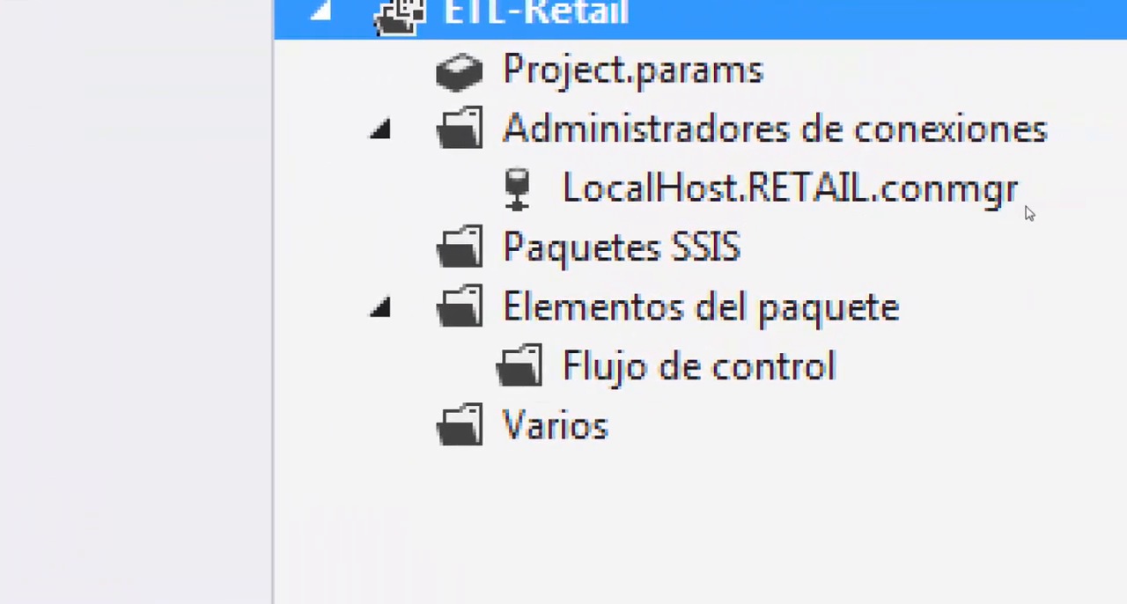
Rename the LocalHost.RETAIL.conmgr connection manager to Retail Origen
left_click(995, 205)
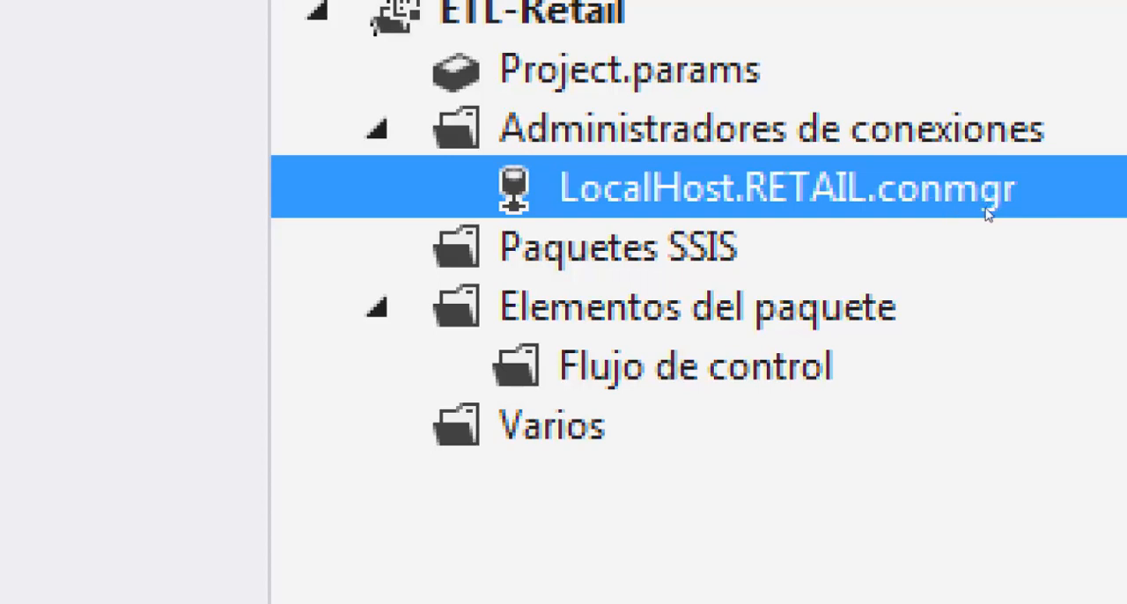
right_click(976, 207)
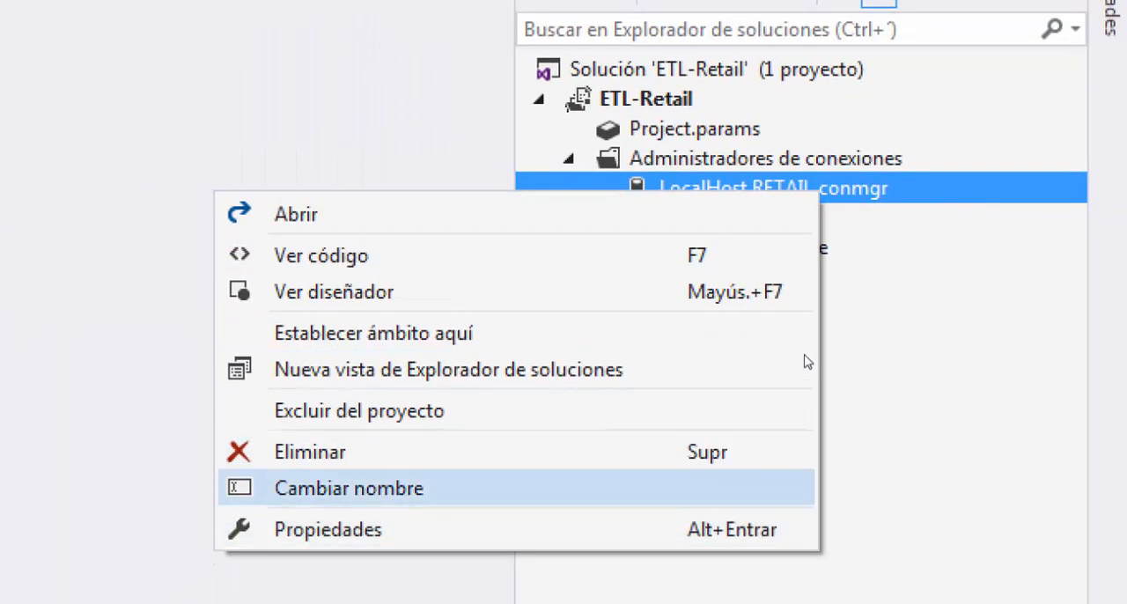
key("Return")
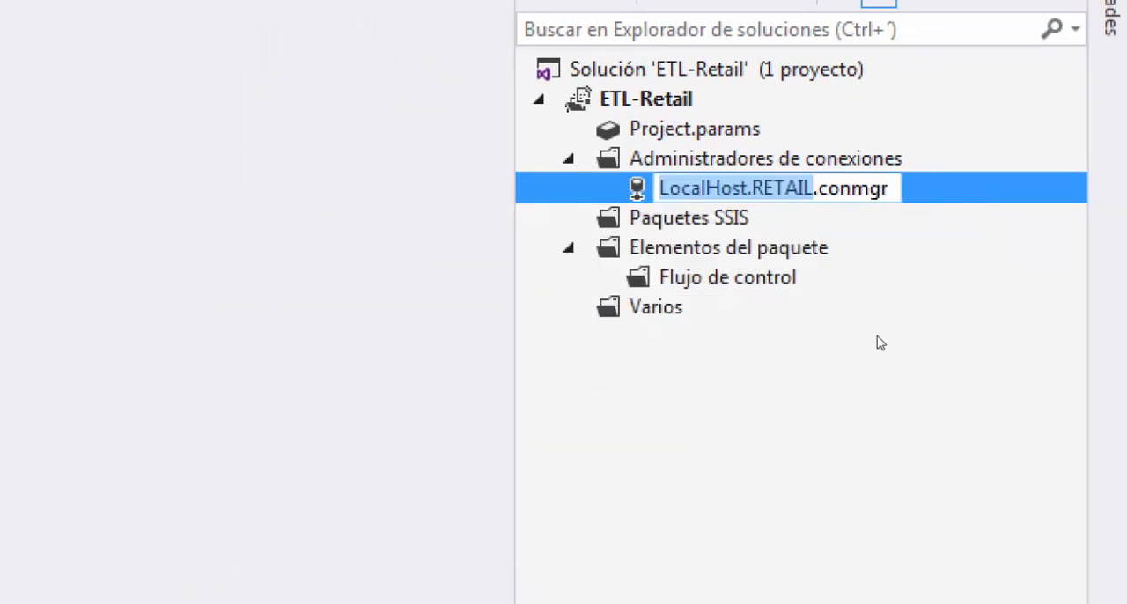
type("Retail ")
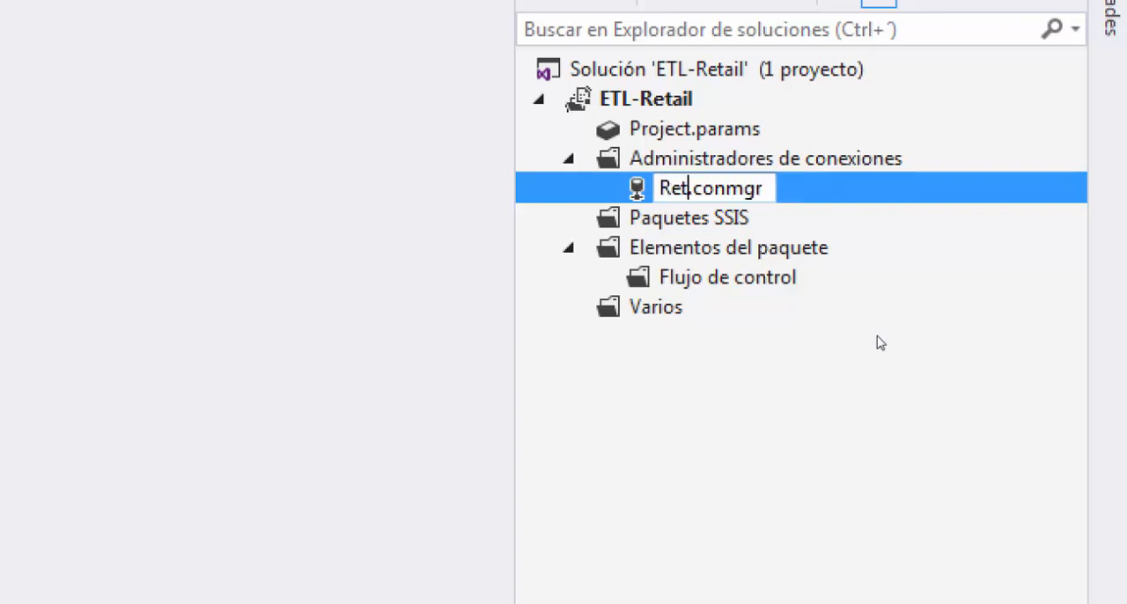
type("Origen")
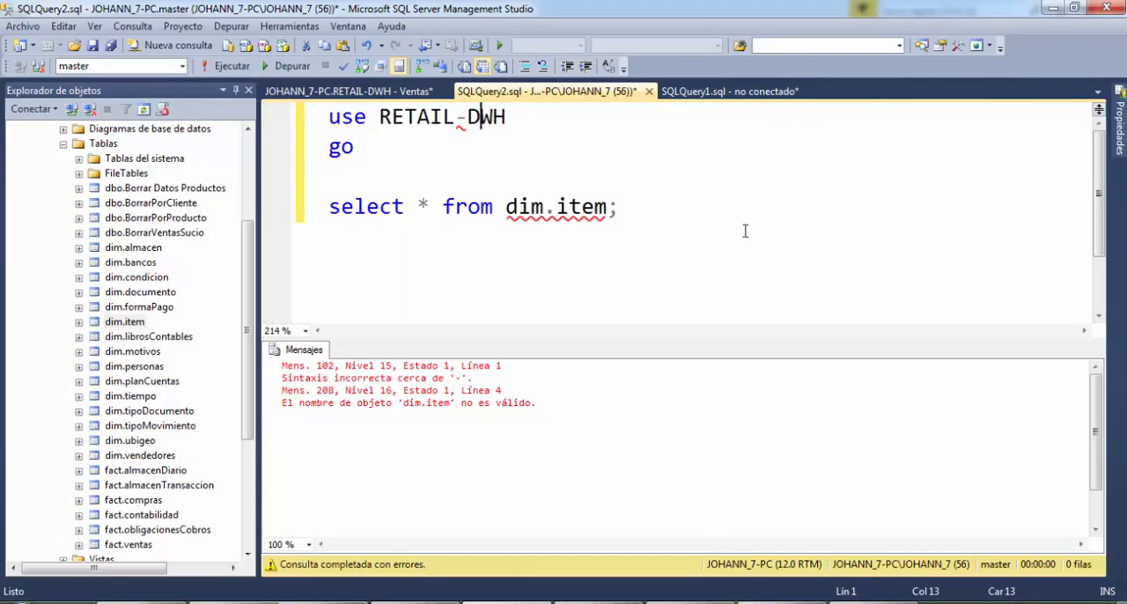
In SQL Server Management Studio, enclose the database name in the query's use statement in square brackets as [RETAIL-DWH]
key("Left")
key("Left")
key("Left")
key("Left")
key("Left")
key("Left")
key("Left")
key("Left")
type("[")
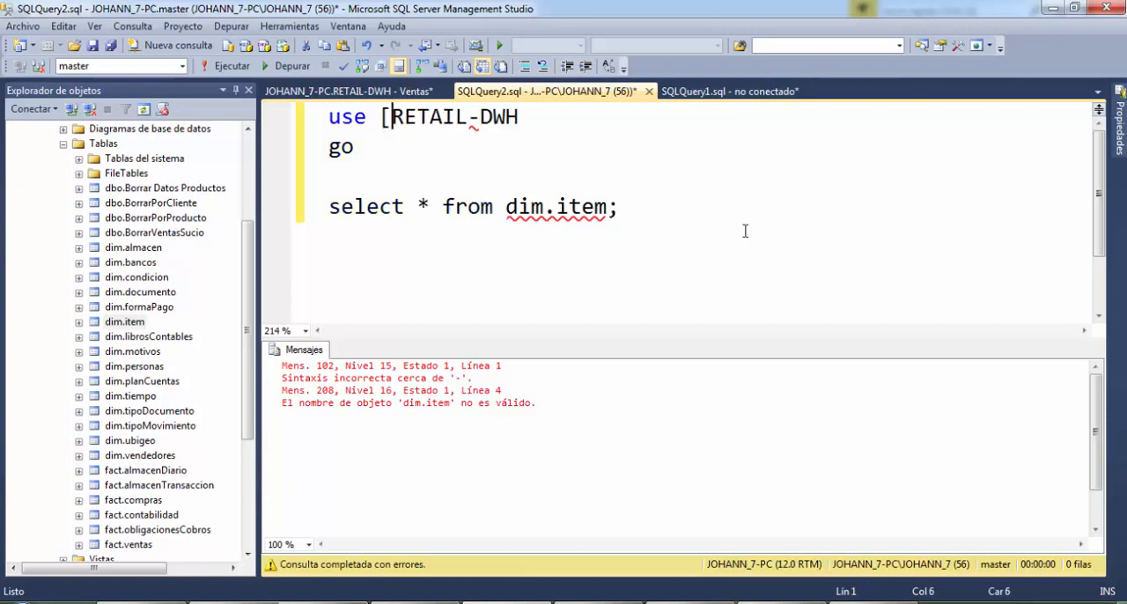
key("End")
type("]")
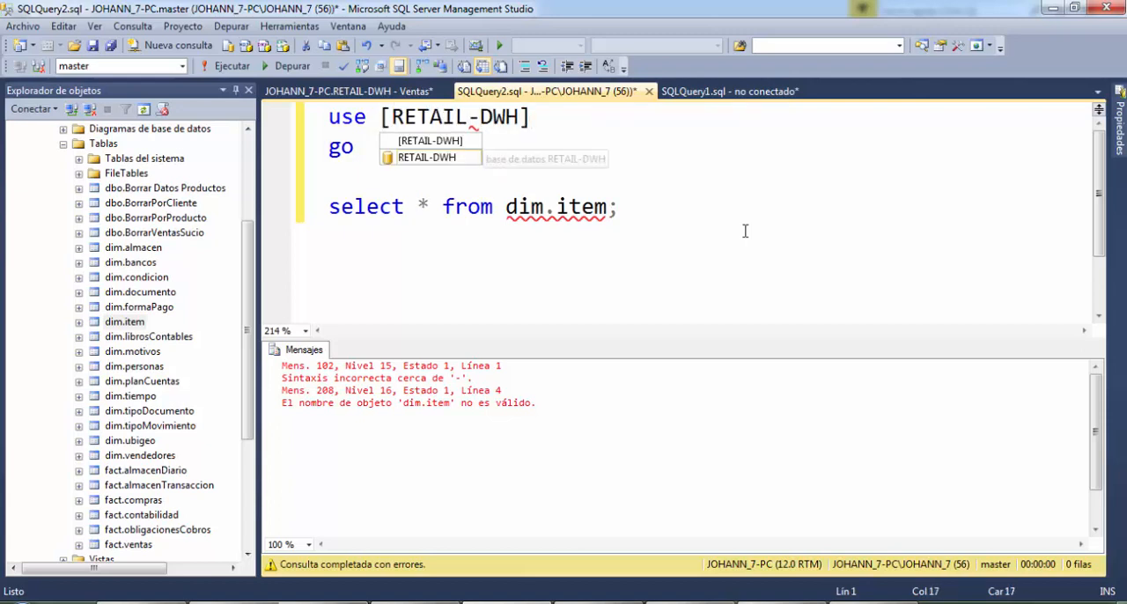
key("Escape")
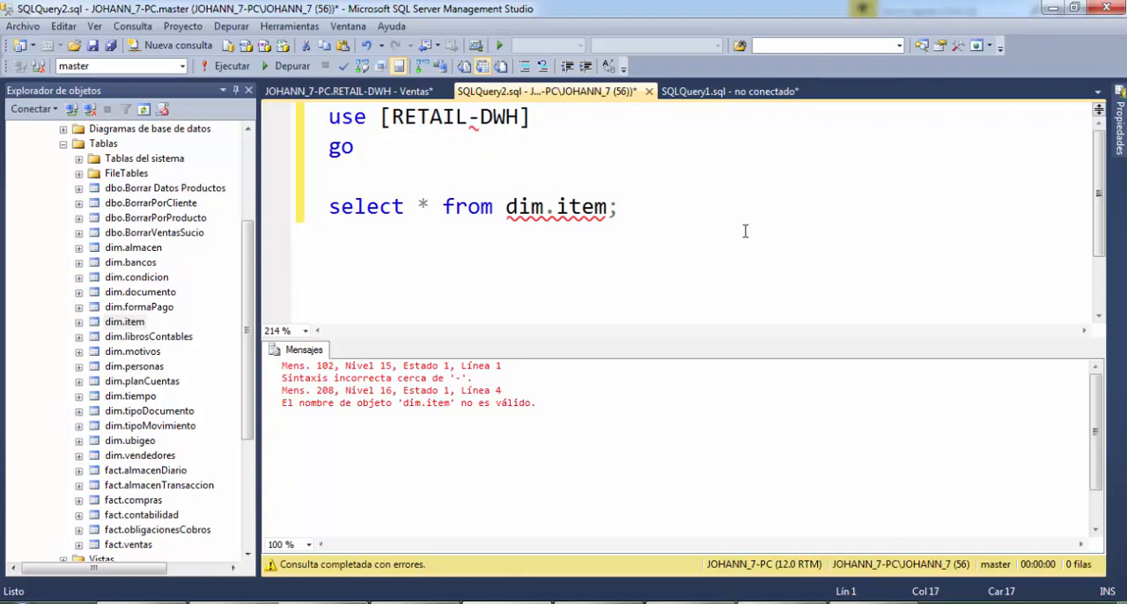
key("Down")
key("Down")
key("Down")
key("End")
key("shift+Home")
key("Delete")
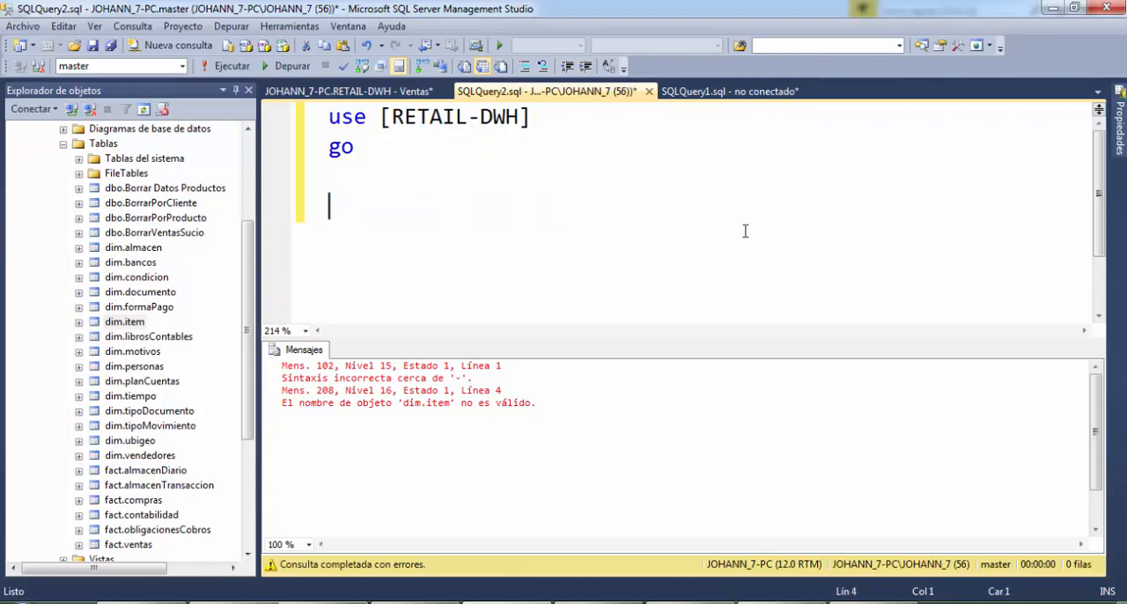
key("ctrl+z")
Execute the whole query that switches to [RETAIL-DWH] and selects all rows from dim.item
key("End")
key("shift+Home")
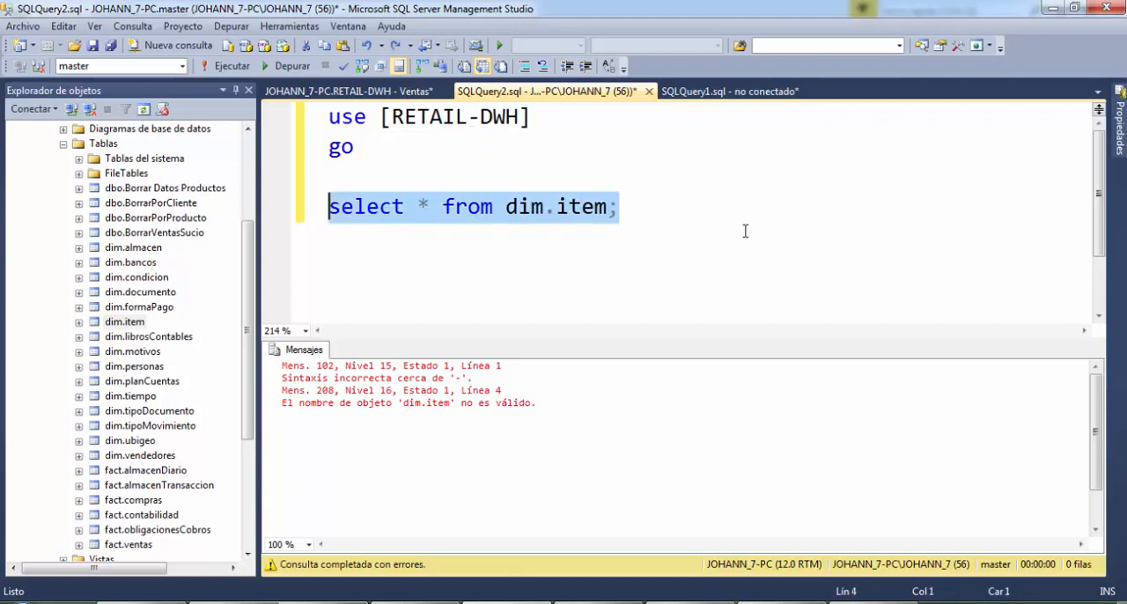
key("shift+Up")
key("shift+Up")
key("shift+Up")
key("F5")
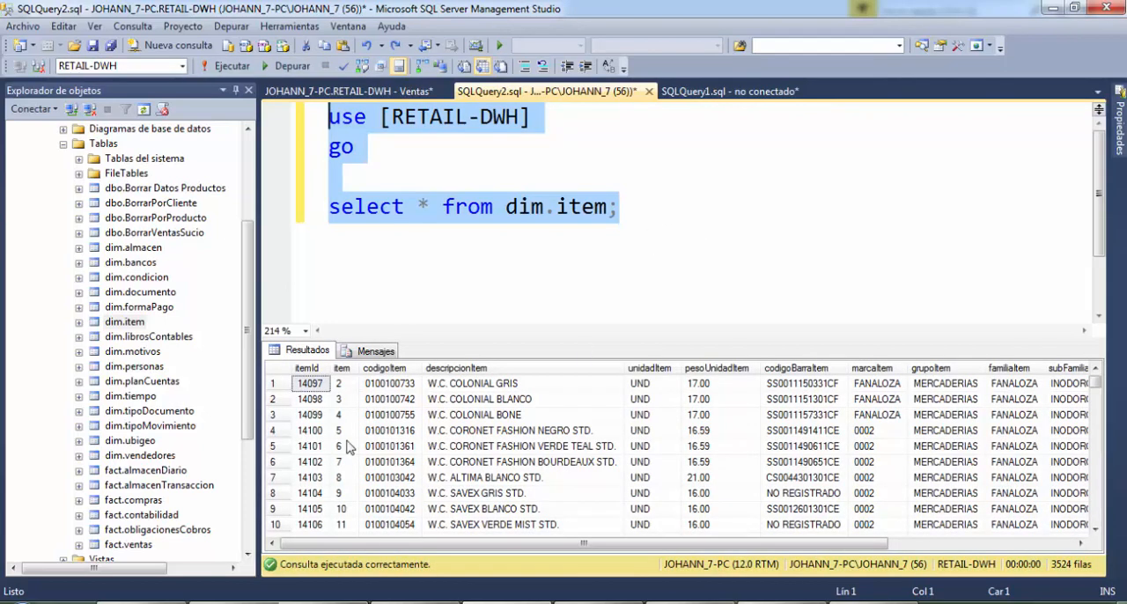
Examine the dim.item result columns from codigoItem and codigoBarraItem through marcaItem and grupoItem to lineaItem
left_click(319, 415)
left_click(374, 415)
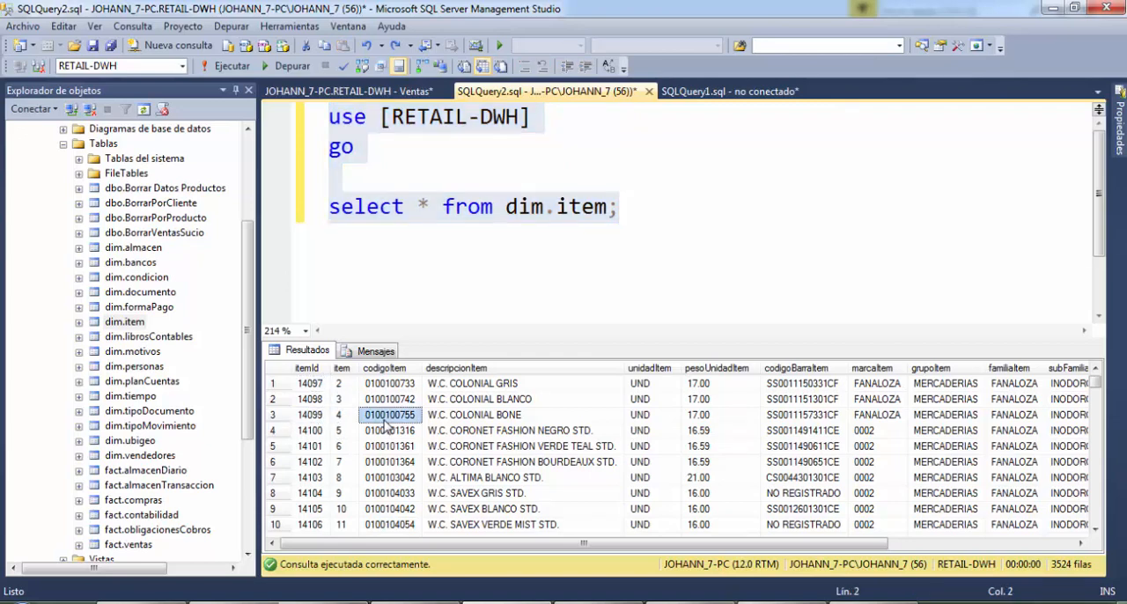
left_click_drag(427, 550, 591, 546)
left_click(460, 478)
left_click(625, 418)
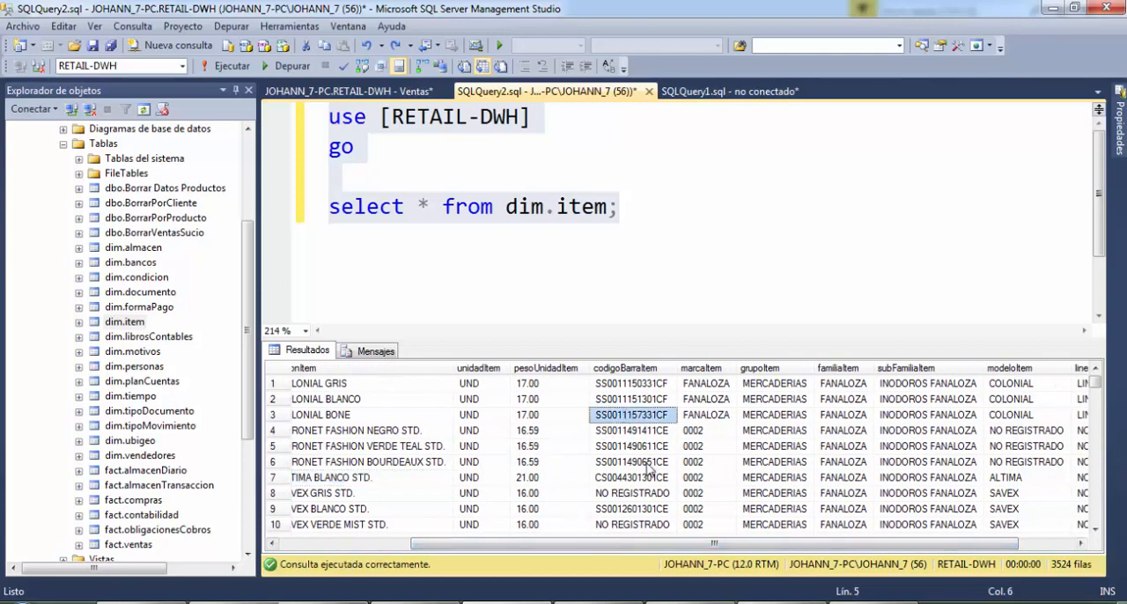
left_click(718, 430)
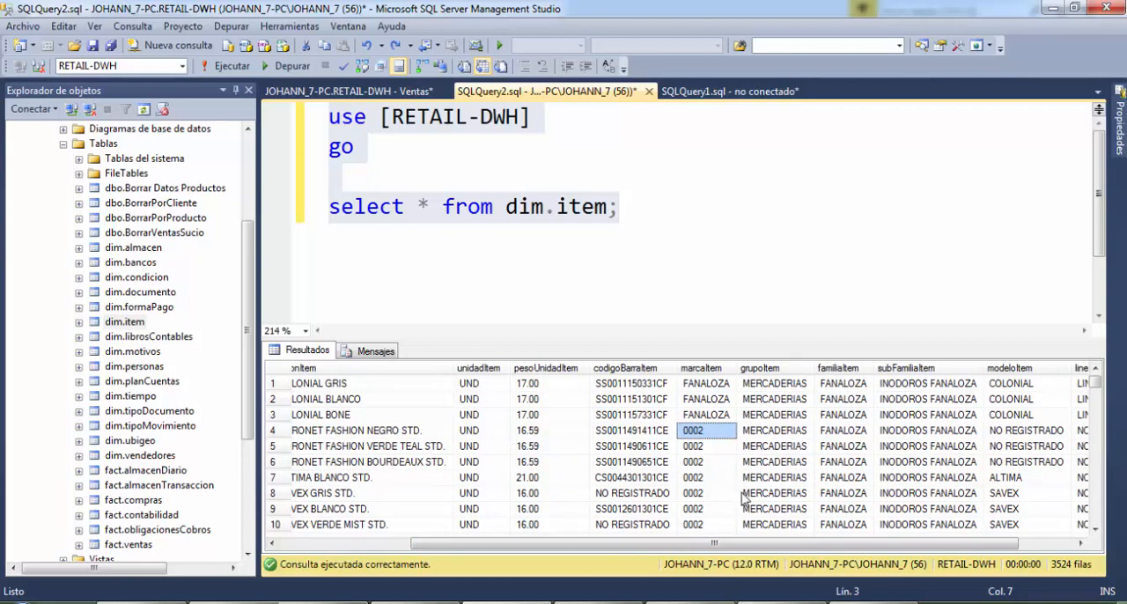
left_click(773, 449)
left_click_drag(766, 548, 874, 540)
left_click(1053, 409)
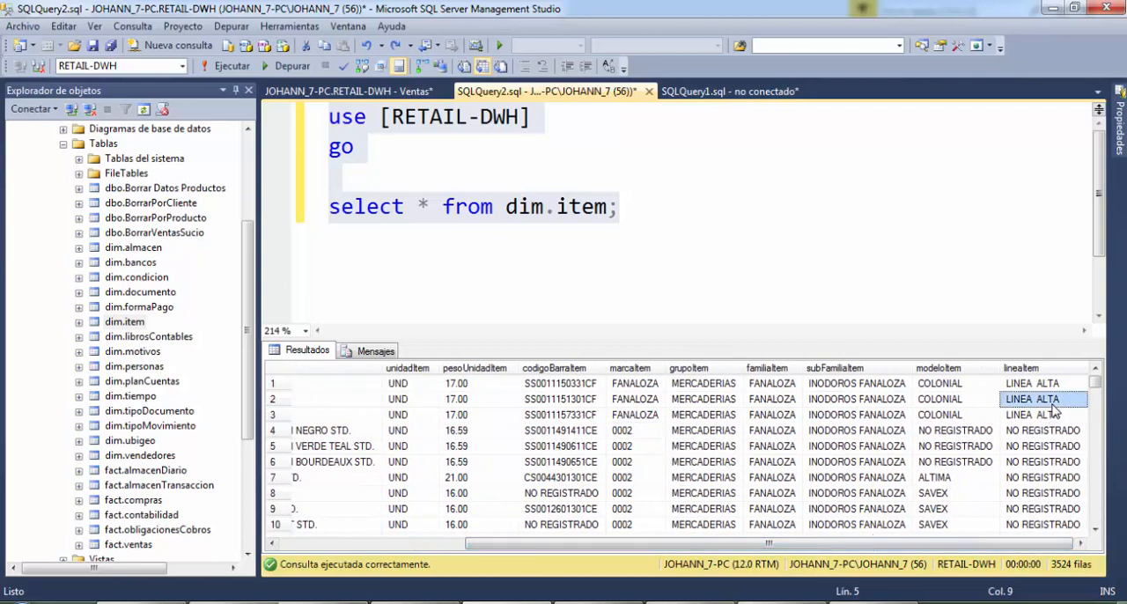
Review the lineaItem values down the dim.item result rows and return to the first rows
scroll(1055, 414, "down", 5)
scroll(1059, 455, "down", 2)
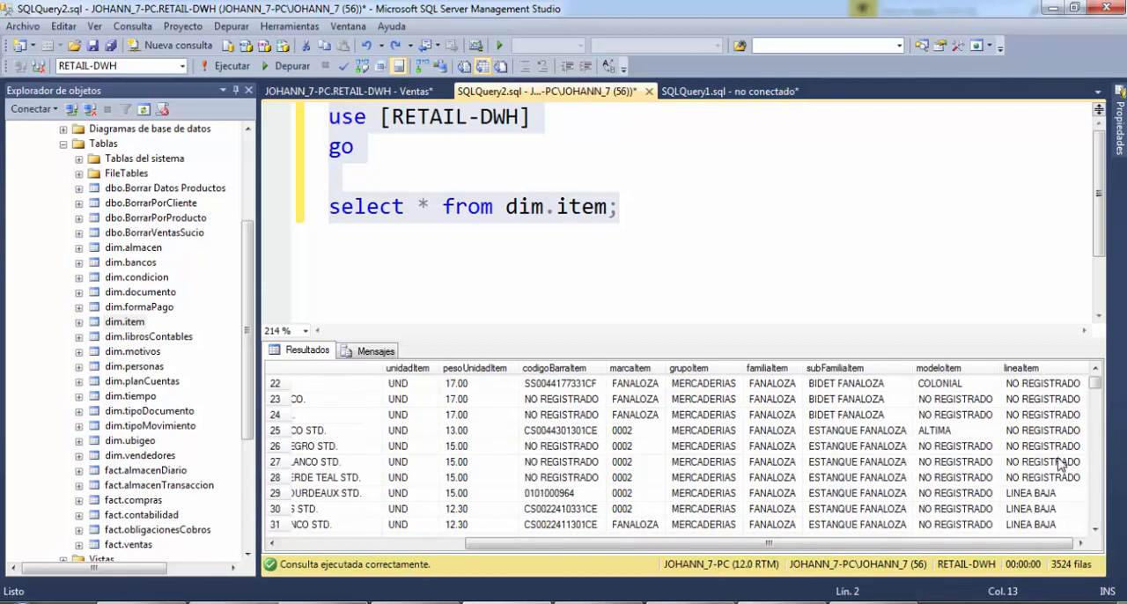
key("Up")
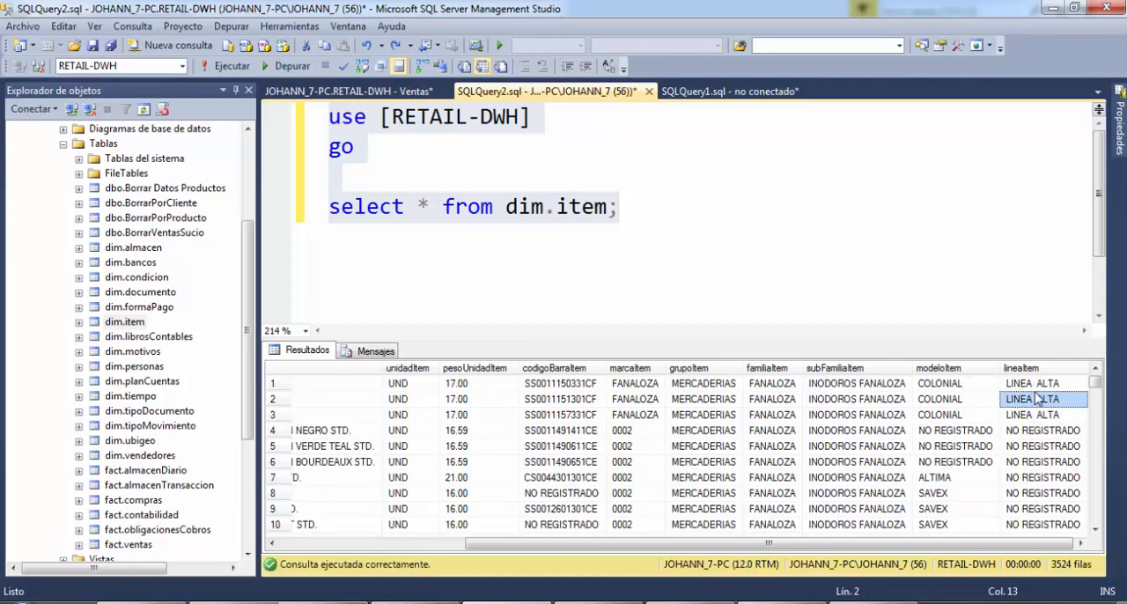
left_click(1028, 432)
left_click(1031, 415)
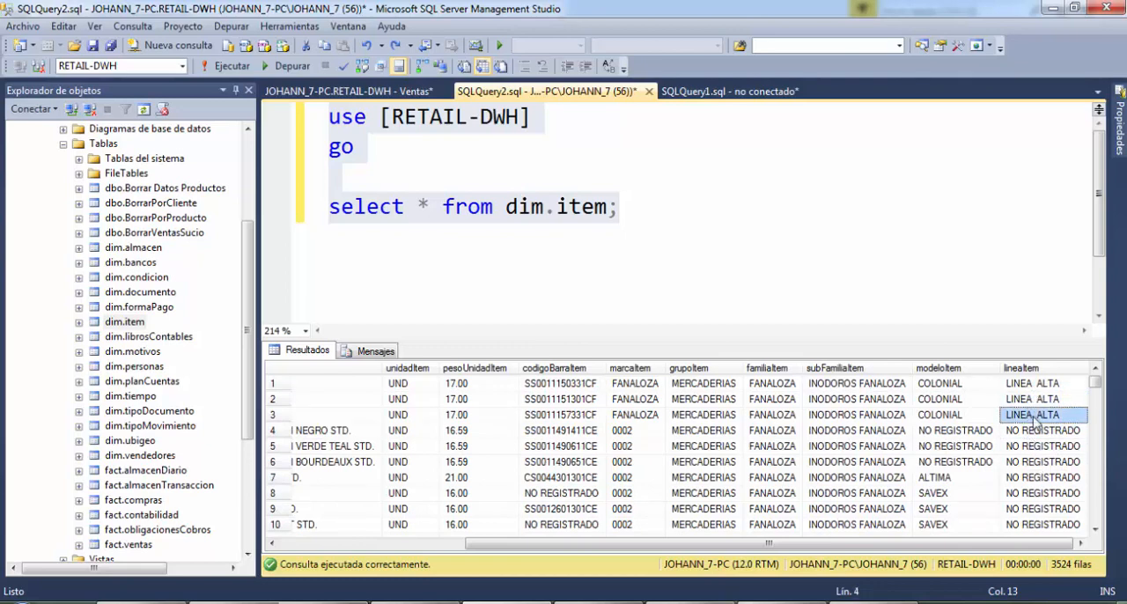
scroll(1040, 466, "down", 4)
scroll(1039, 471, "down", 4)
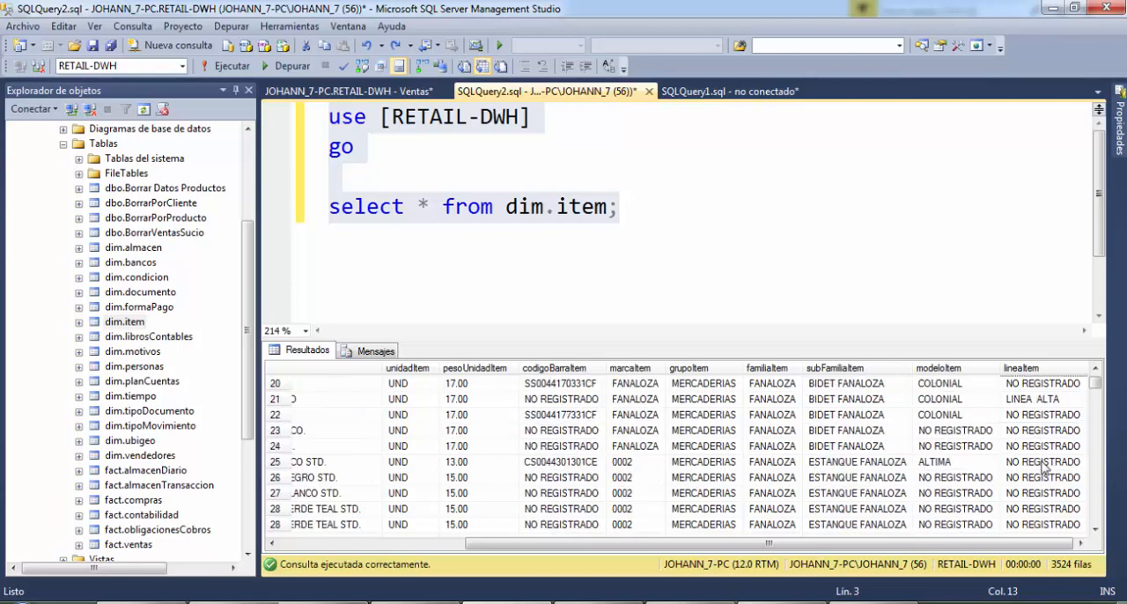
scroll(1046, 472, "up", 8)
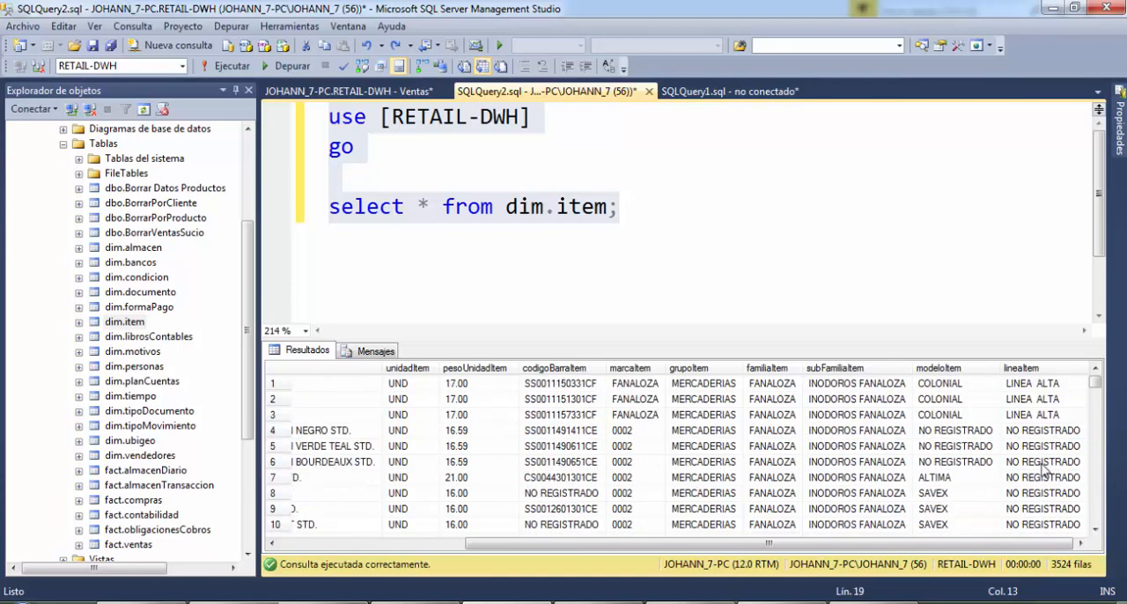
Collapse the RETAIL-DWH database and look through the database diagrams of RETAIL, including dbo.Item
left_click(62, 145)
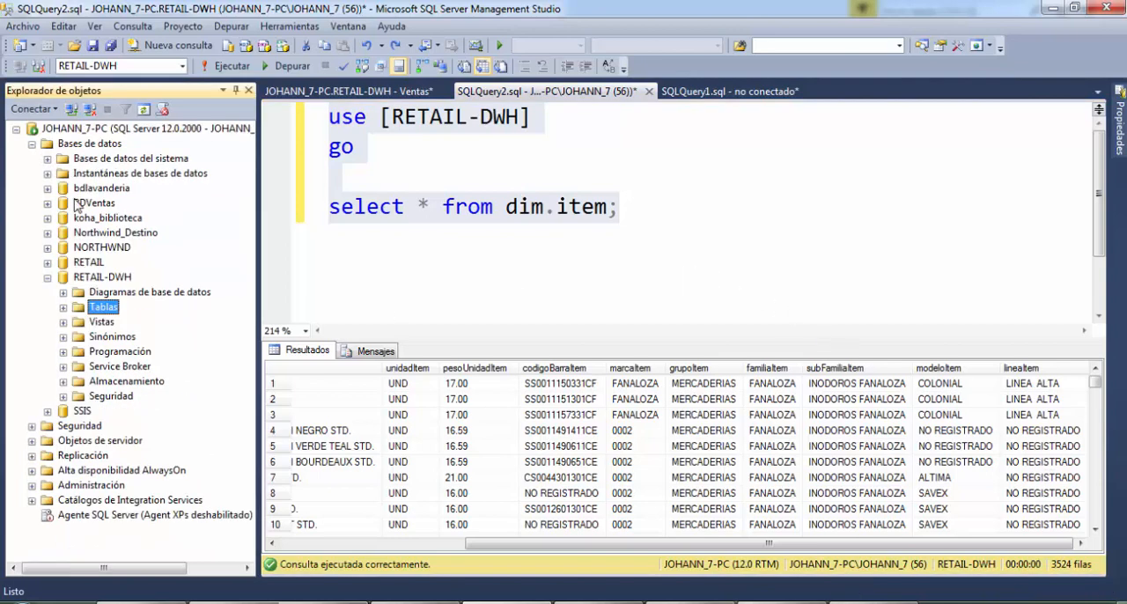
left_click(45, 278)
left_click(47, 262)
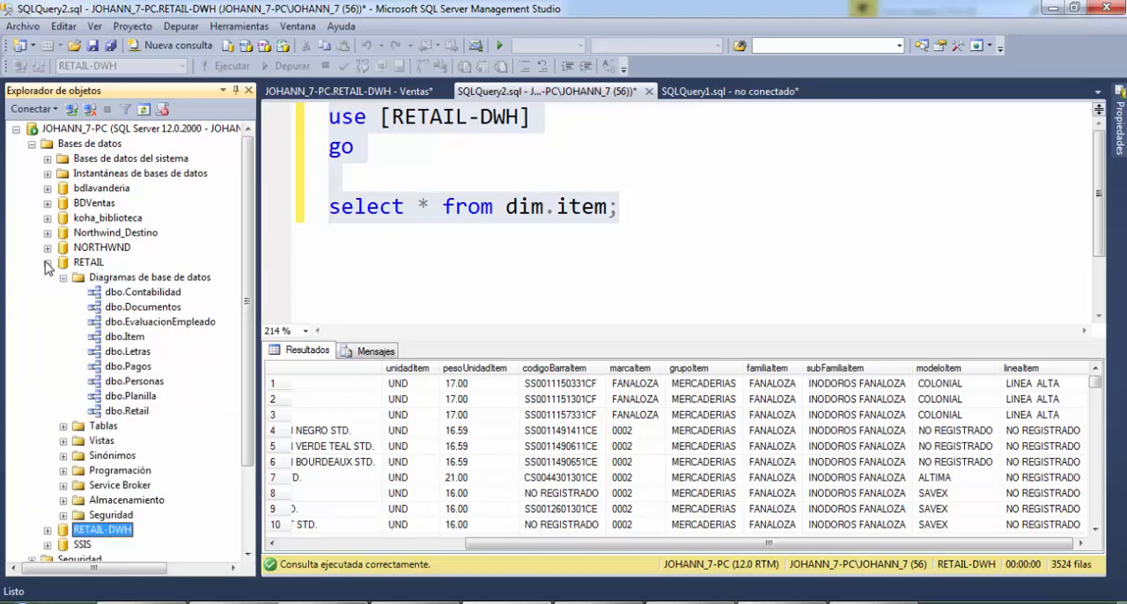
left_click(129, 337)
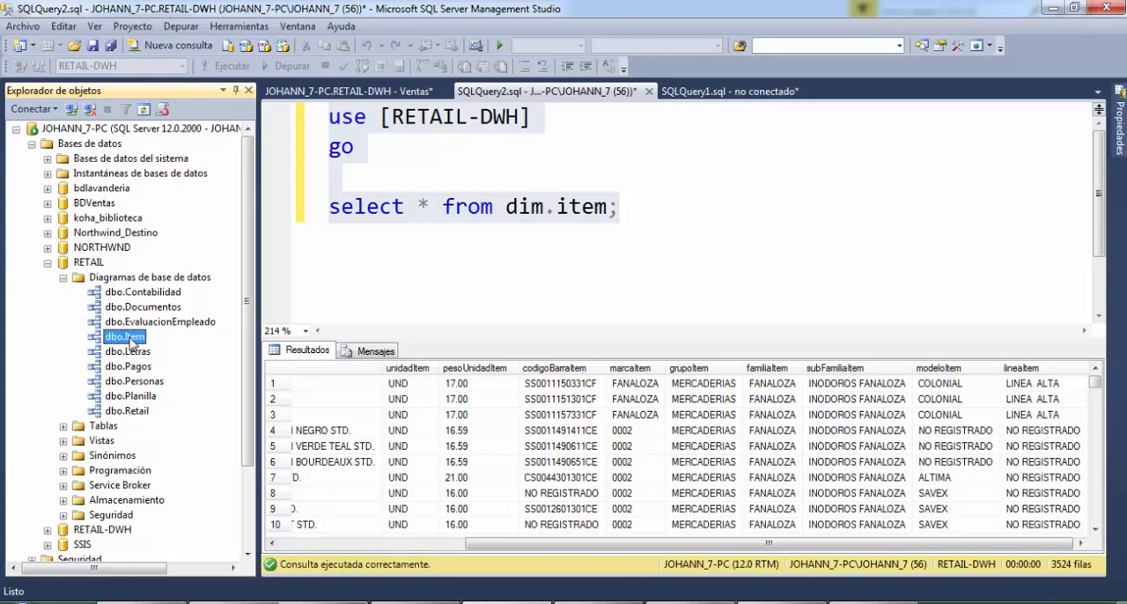
right_click(130, 342)
right_click(117, 343)
right_click(120, 343)
left_click(64, 278)
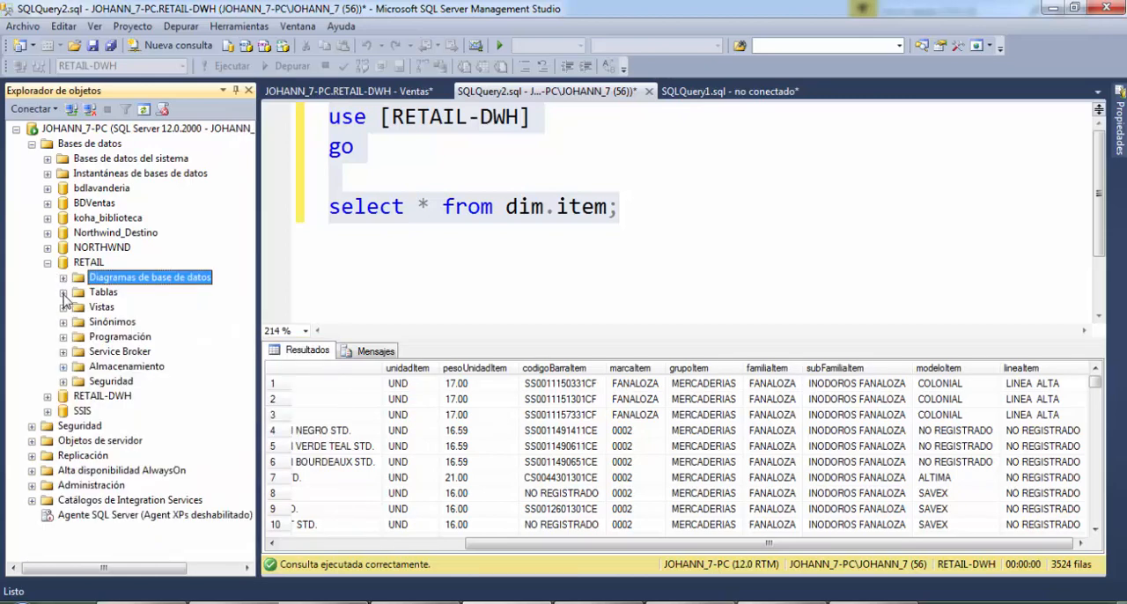
Query the top 1000 rows of the ma.item table in the RETAIL database
left_click(64, 292)
left_click(116, 323)
right_click(129, 457)
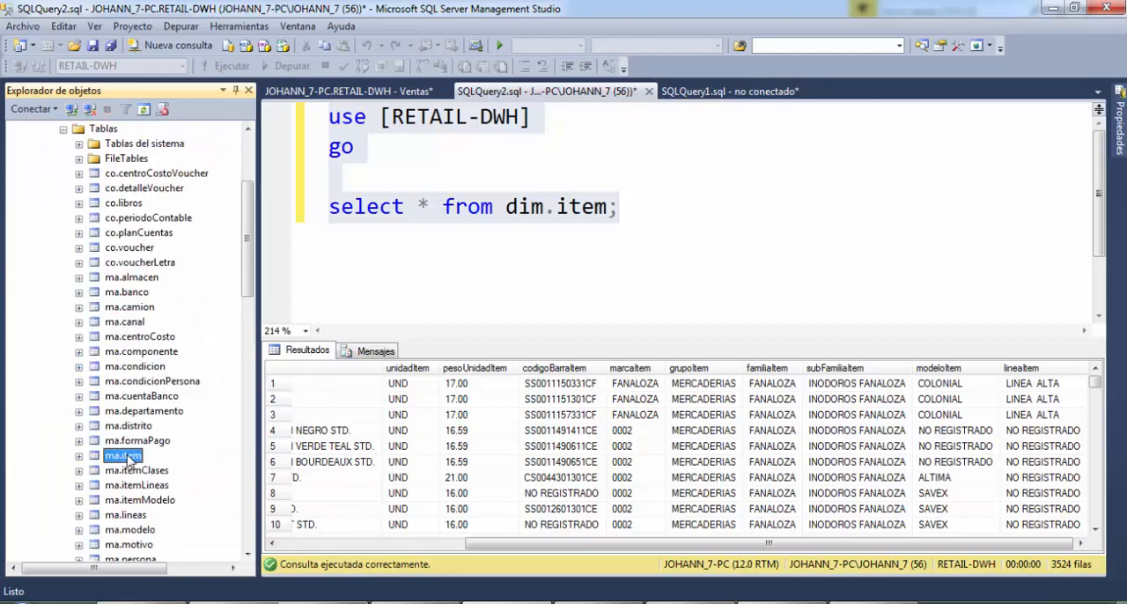
left_click(239, 301)
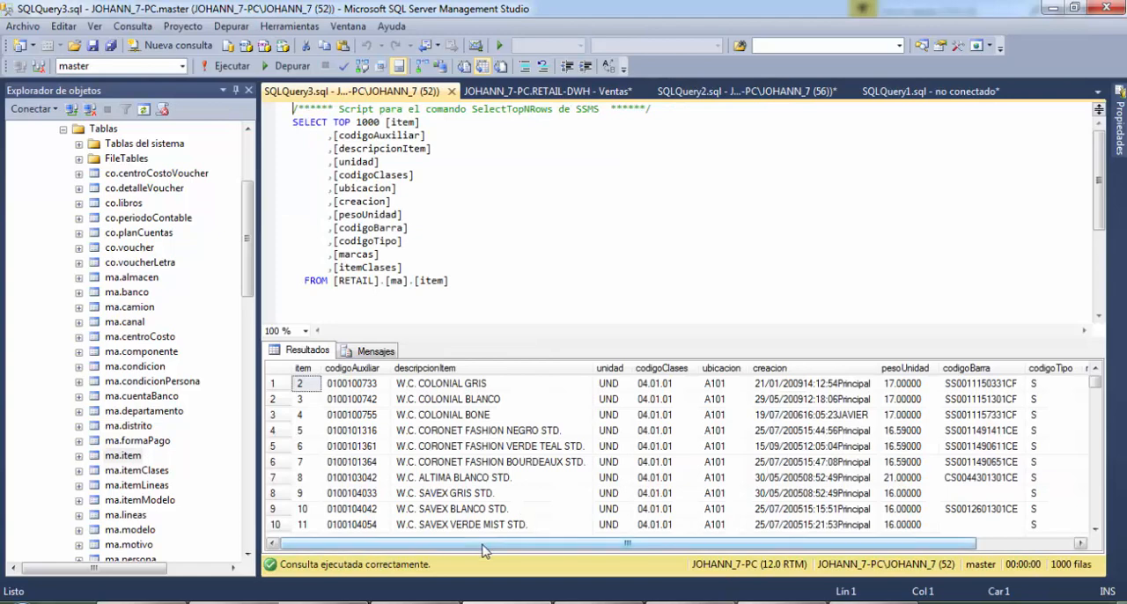
Examine the ma.item result columns from item through itemClases and check the item dimension in the Ventas diagram
left_click_drag(489, 548, 641, 548)
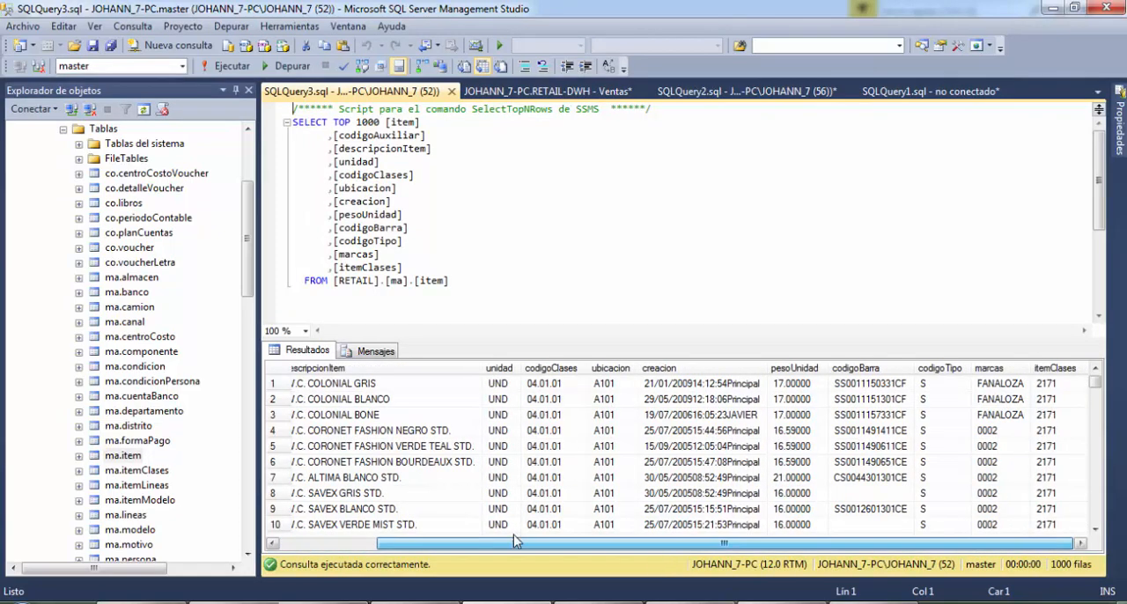
left_click_drag(516, 543, 407, 532)
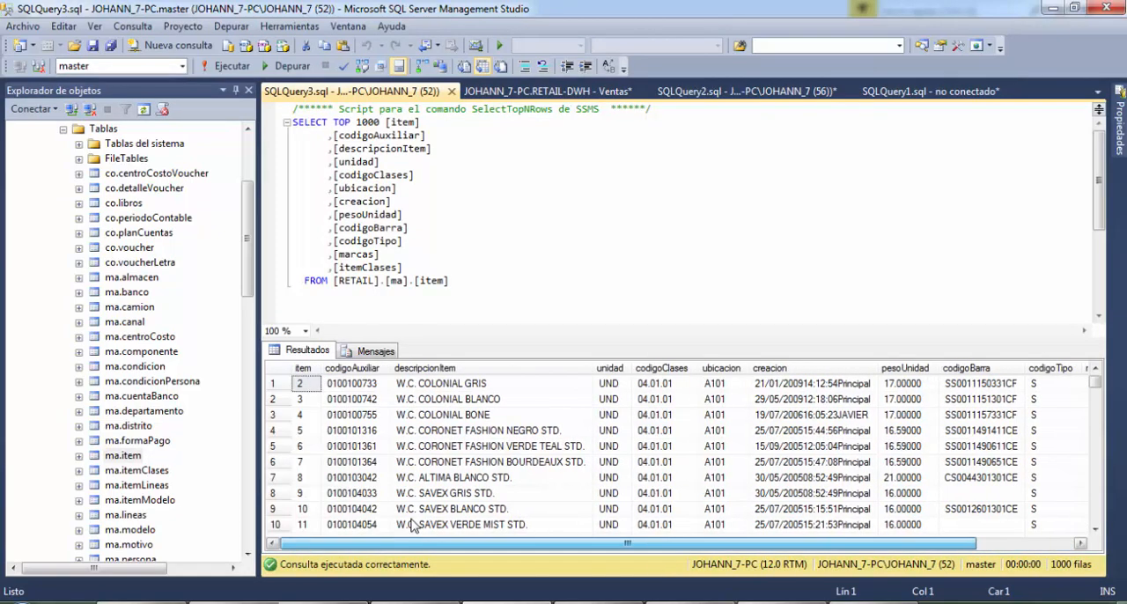
left_click(541, 92)
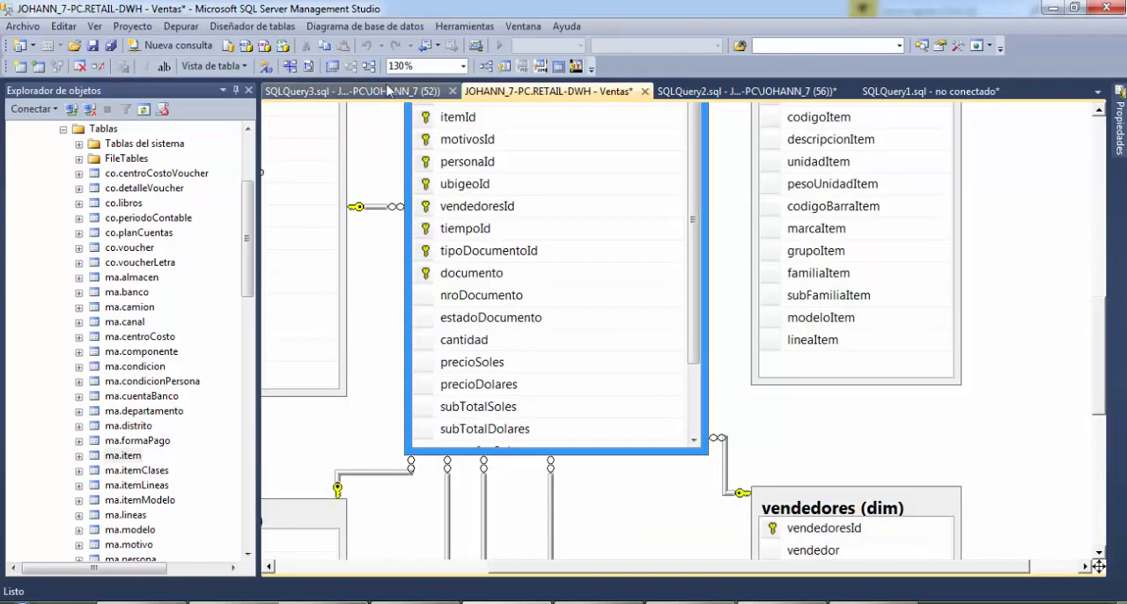
left_click(370, 92)
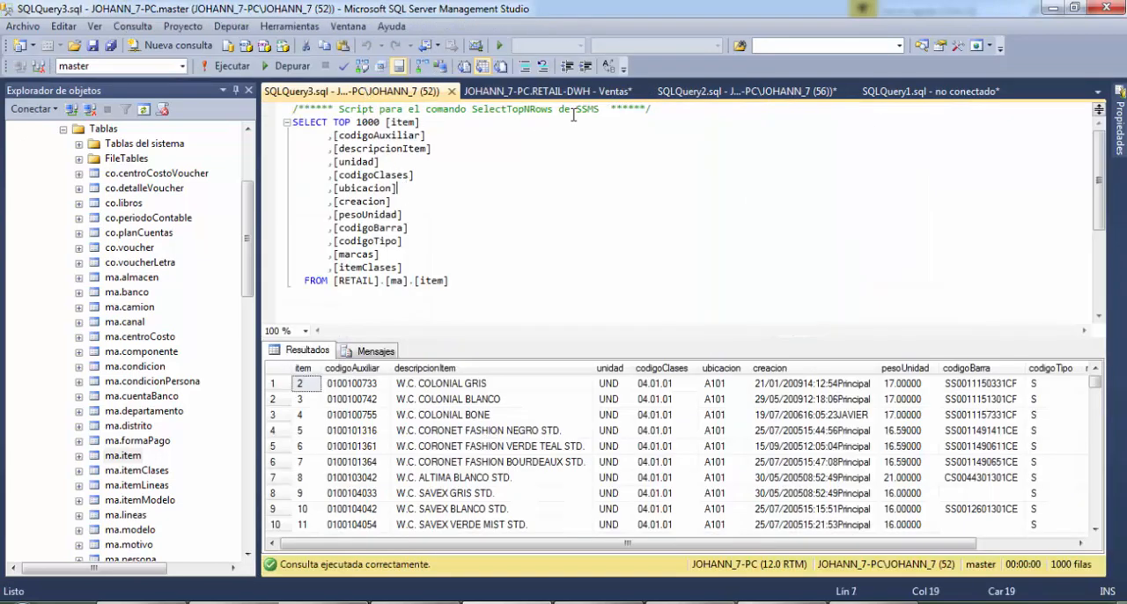
Close the disconnected SQLQuery1.sql query
middle_click(909, 92)
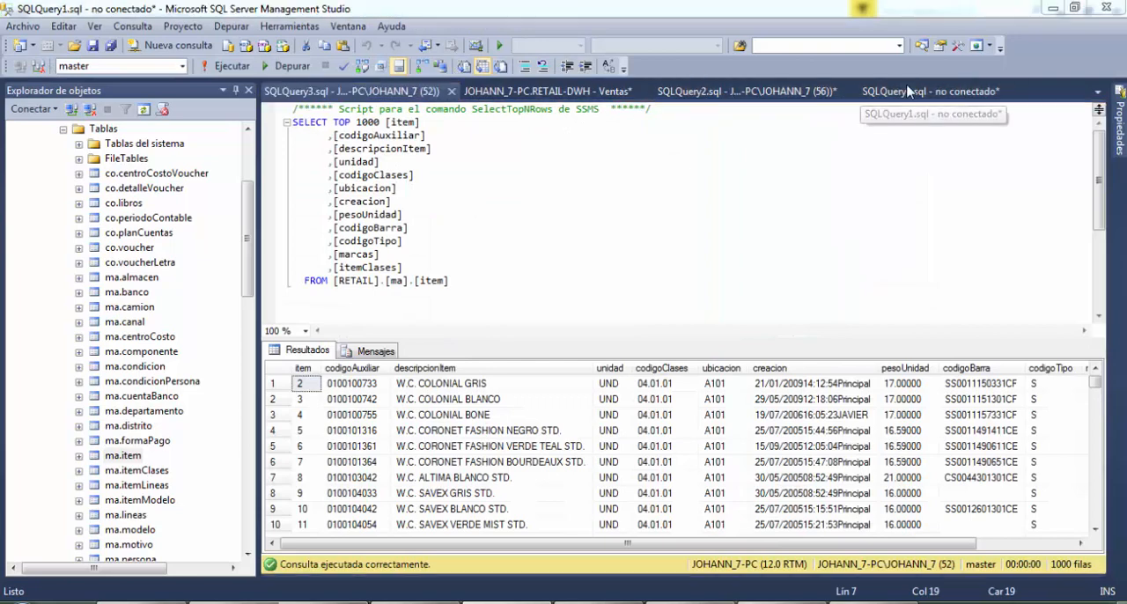
left_click(629, 412)
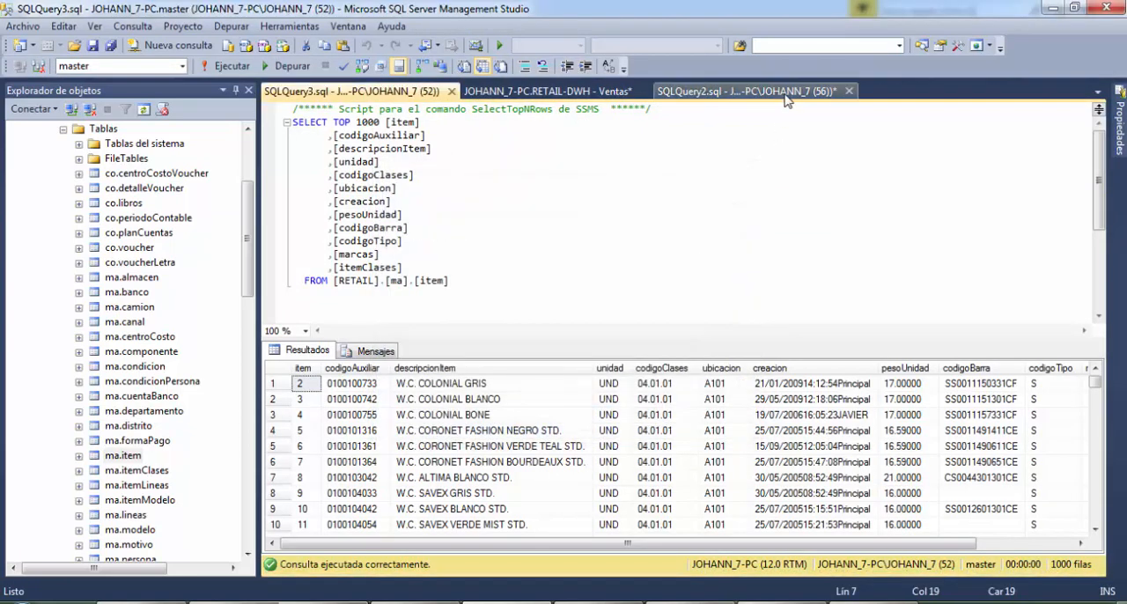
Review the dim.item query results in SQLQuery2.sql from the itemId column onward
left_click(747, 91)
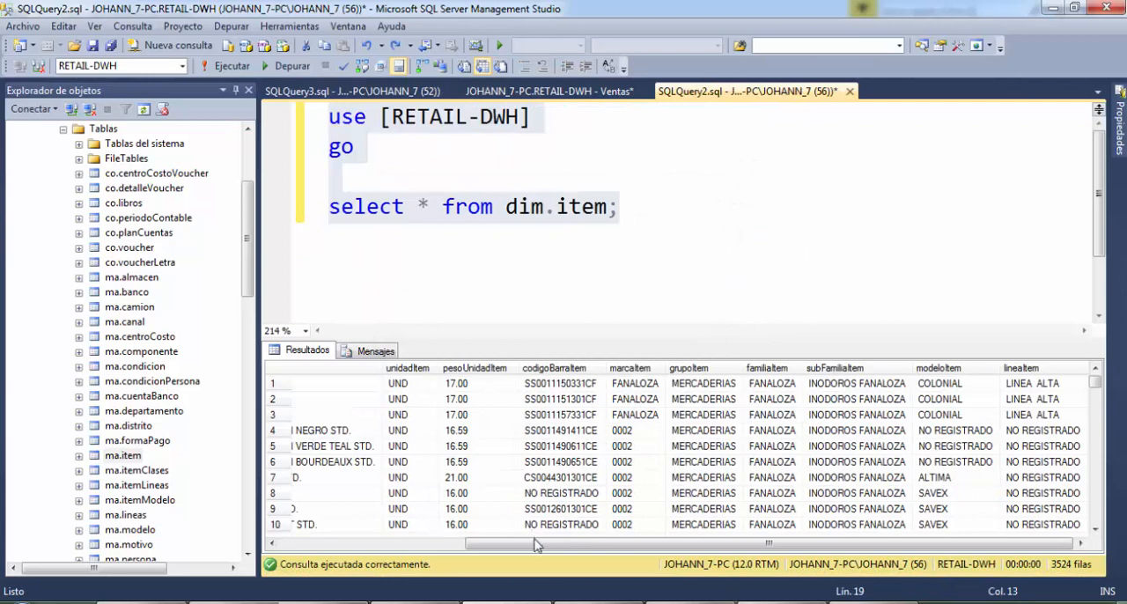
left_click_drag(535, 542, 350, 540)
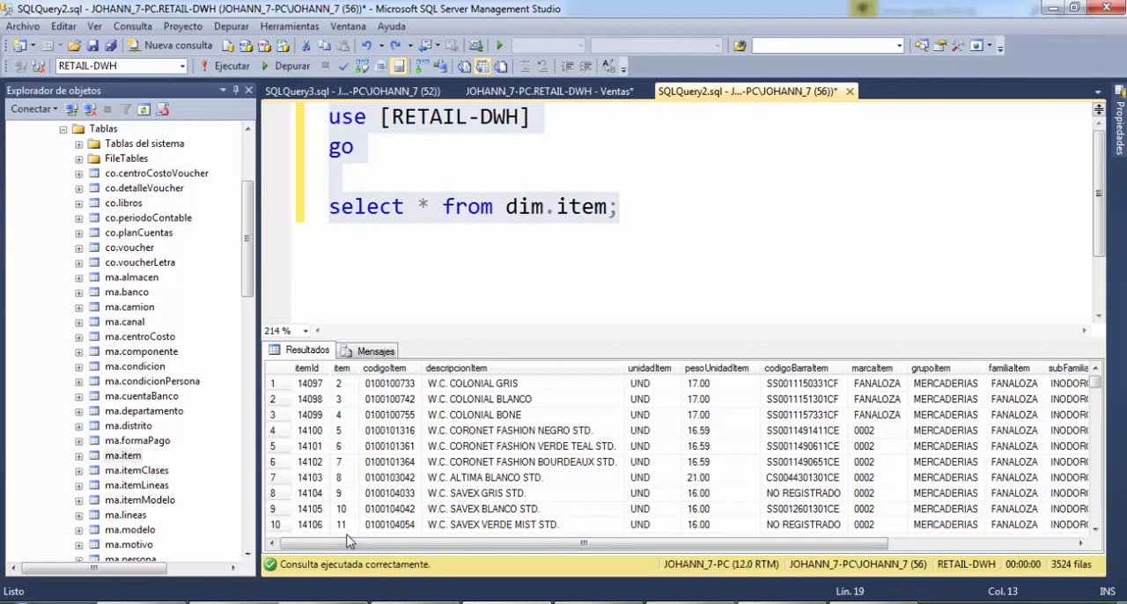
left_click(745, 231)
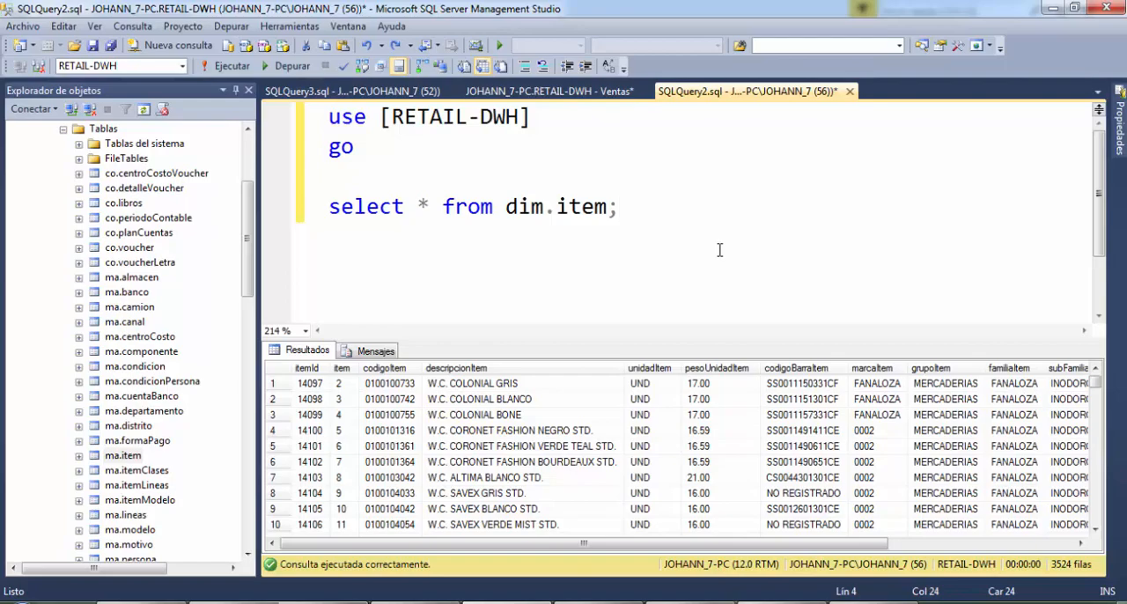
Switch to Visual Studio and add a new SSIS package to the ETL-Retail project
left_click(412, 603)
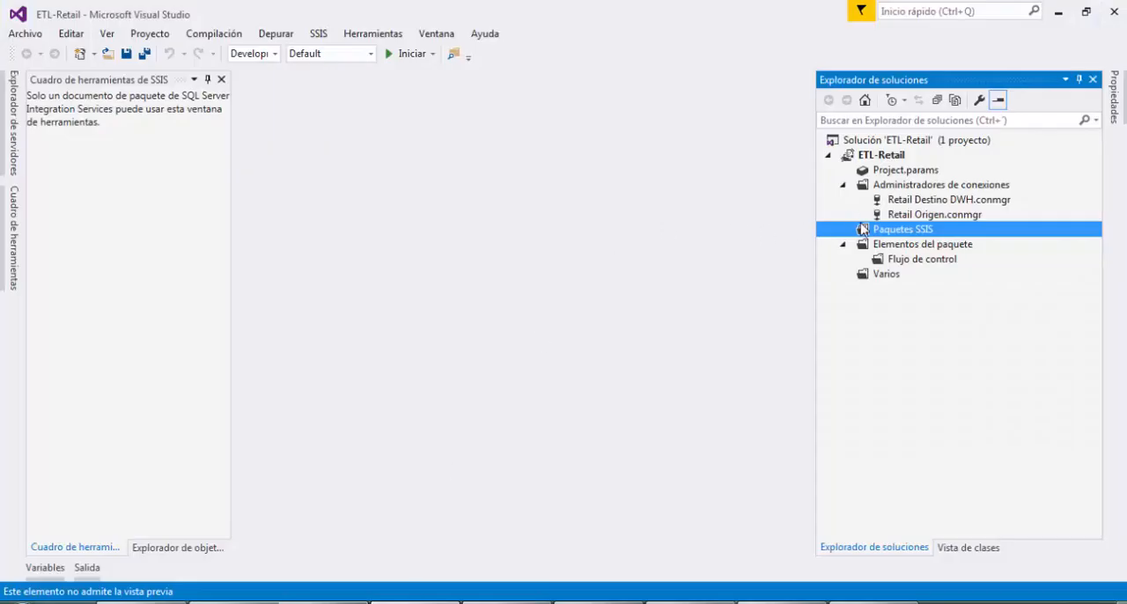
right_click(861, 231)
left_click(828, 236)
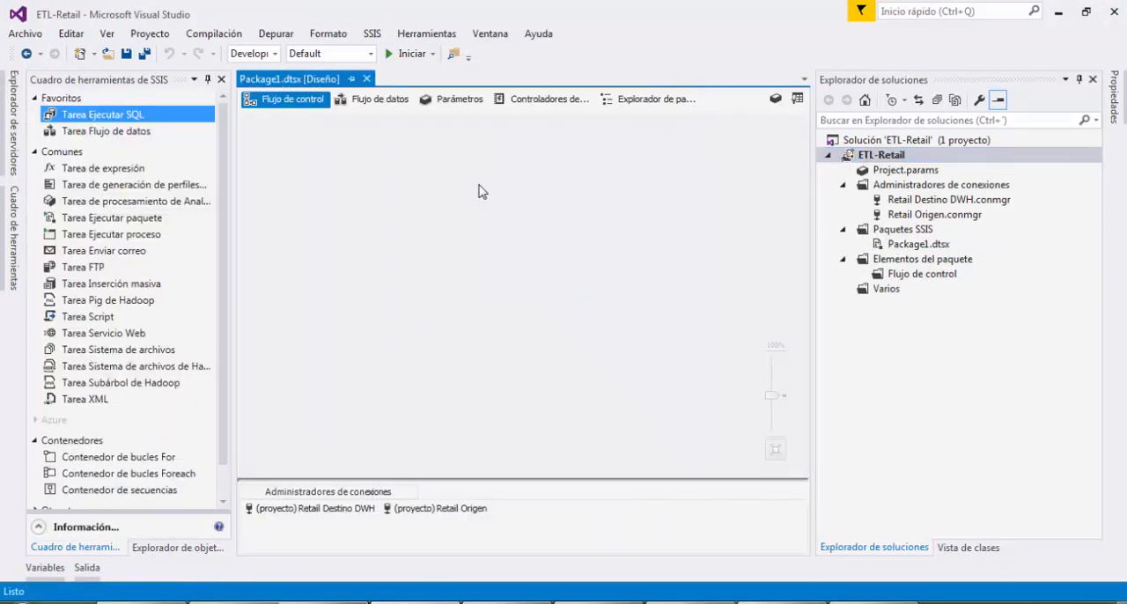
Add a Data Flow Task to the package's control flow and name it Cargar Dimension Item
left_click_drag(145, 132, 430, 176)
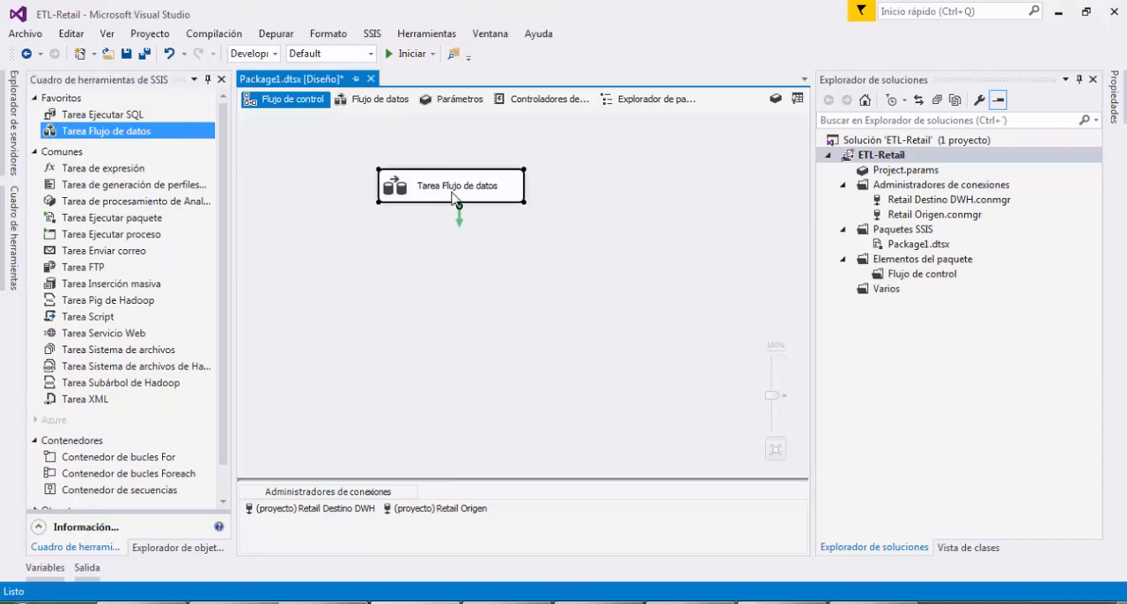
left_click(456, 190)
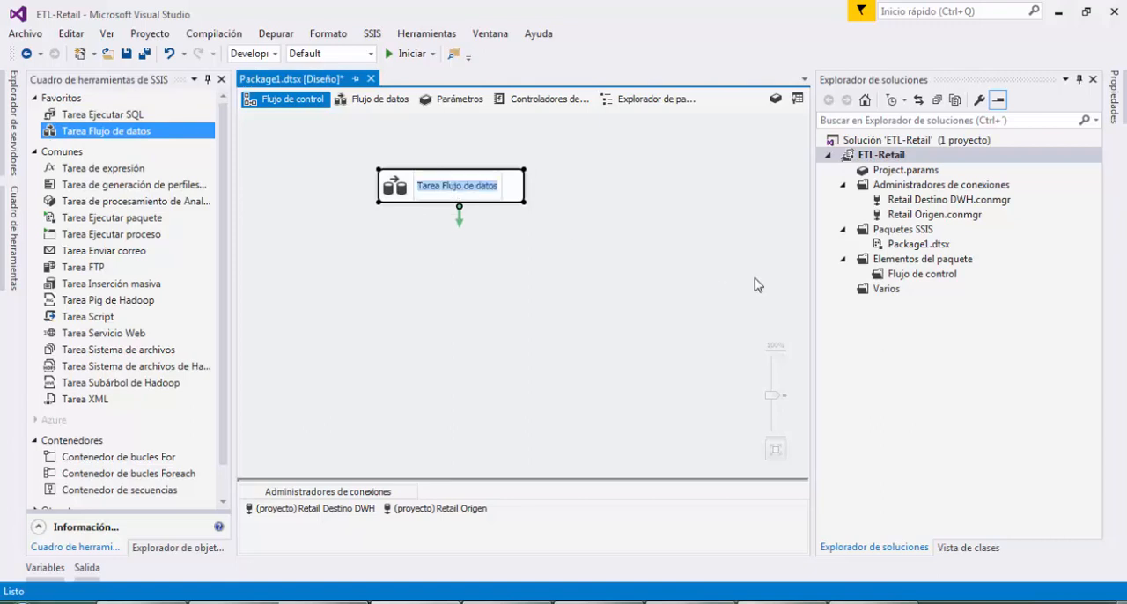
type("Car")
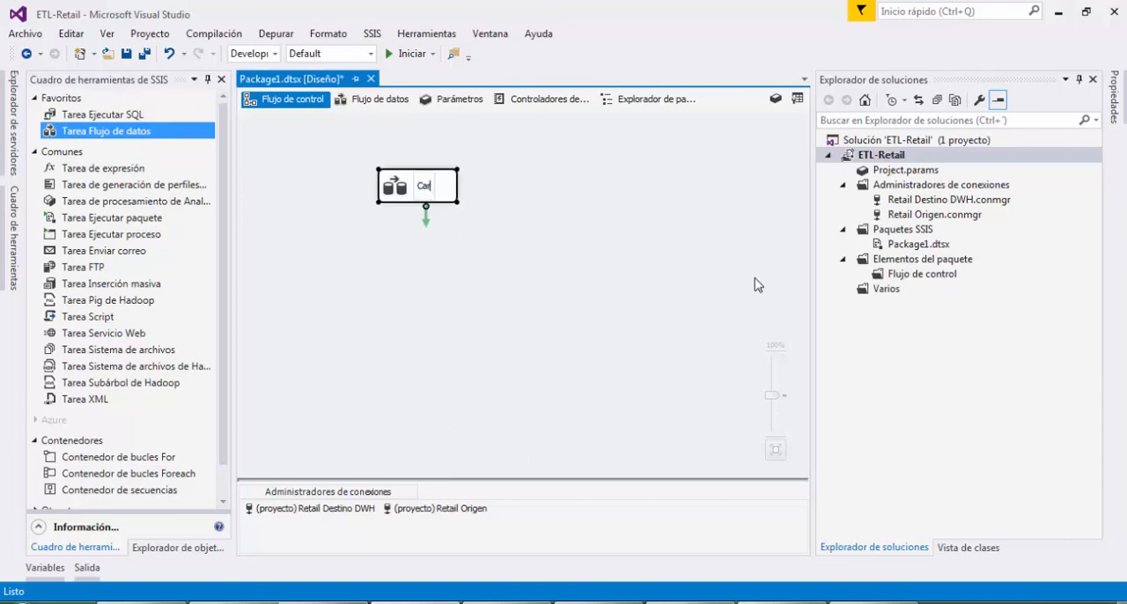
type("gar DIme")
key("BackSpace")
key("BackSpace")
key("BackSpace")
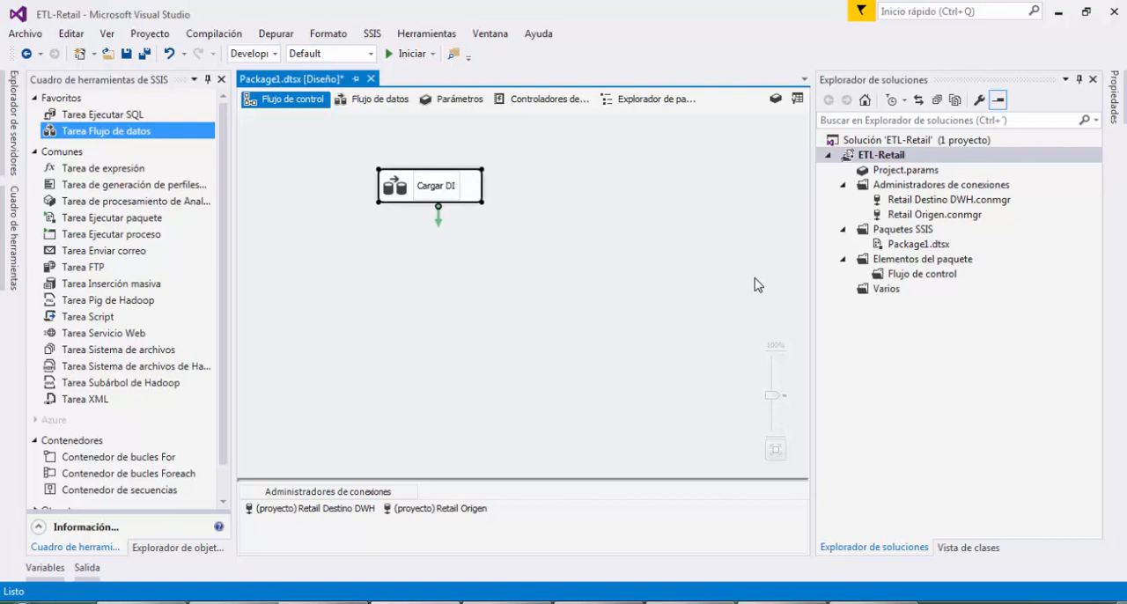
type("mensio")
key("BackSpace")
key("BackSpace")
key("BackSpace")
key("BackSpace")
key("BackSpace")
key("BackSpace")
type("imensiion Item")
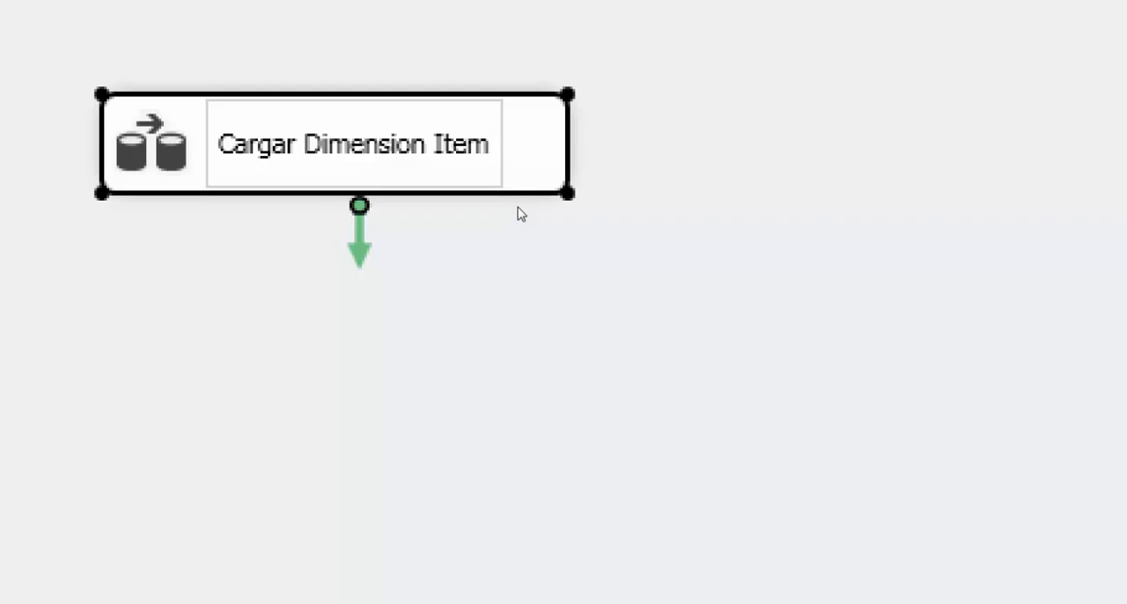
key("Return")
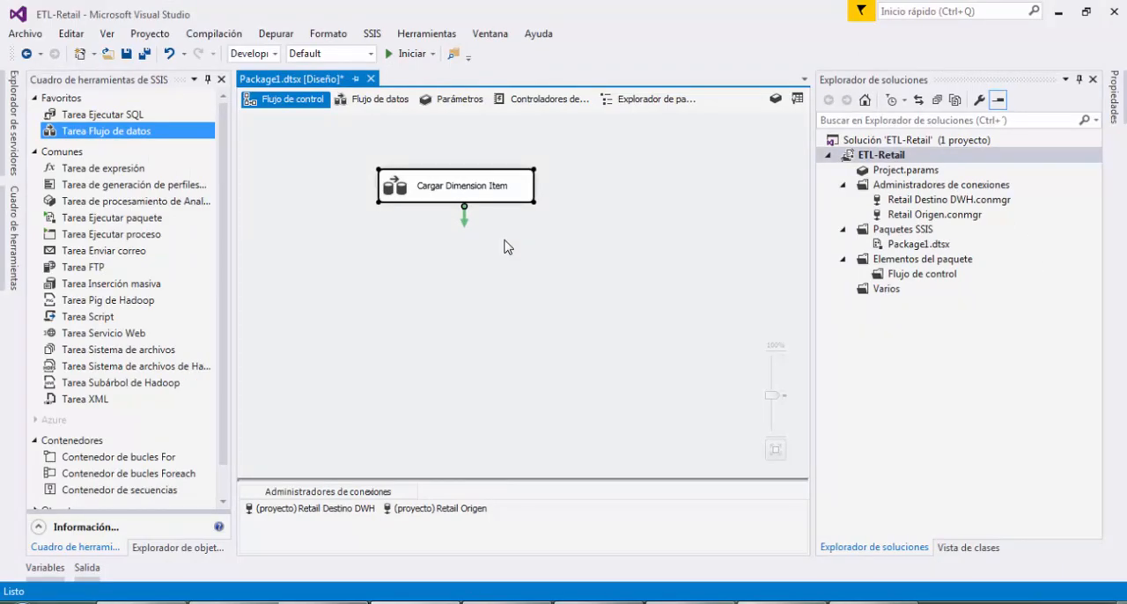
left_click(527, 331)
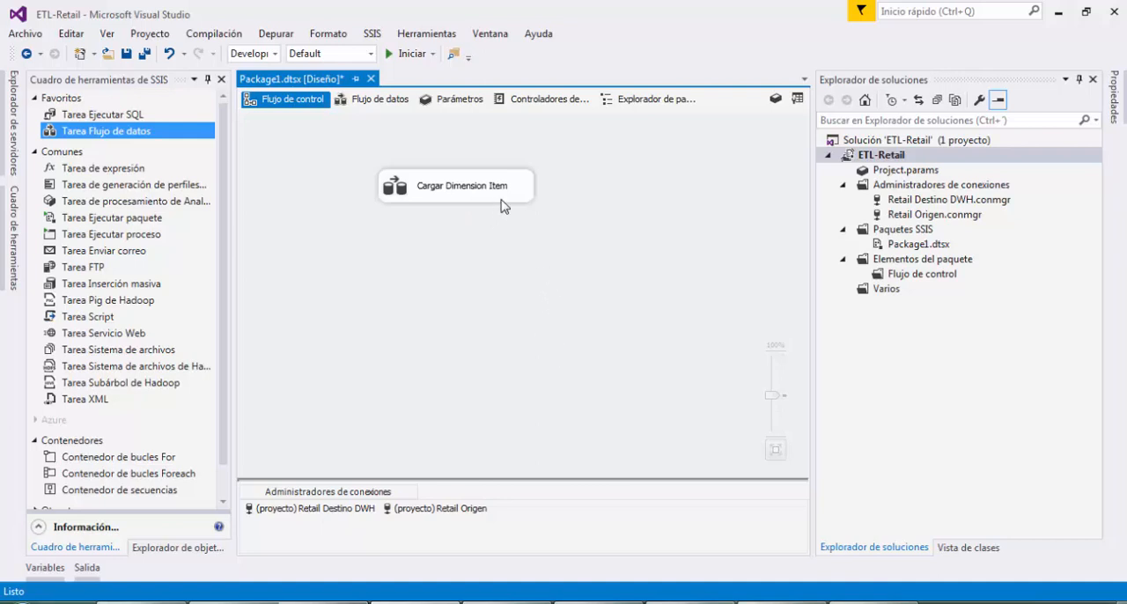
left_click_drag(505, 199, 440, 205)
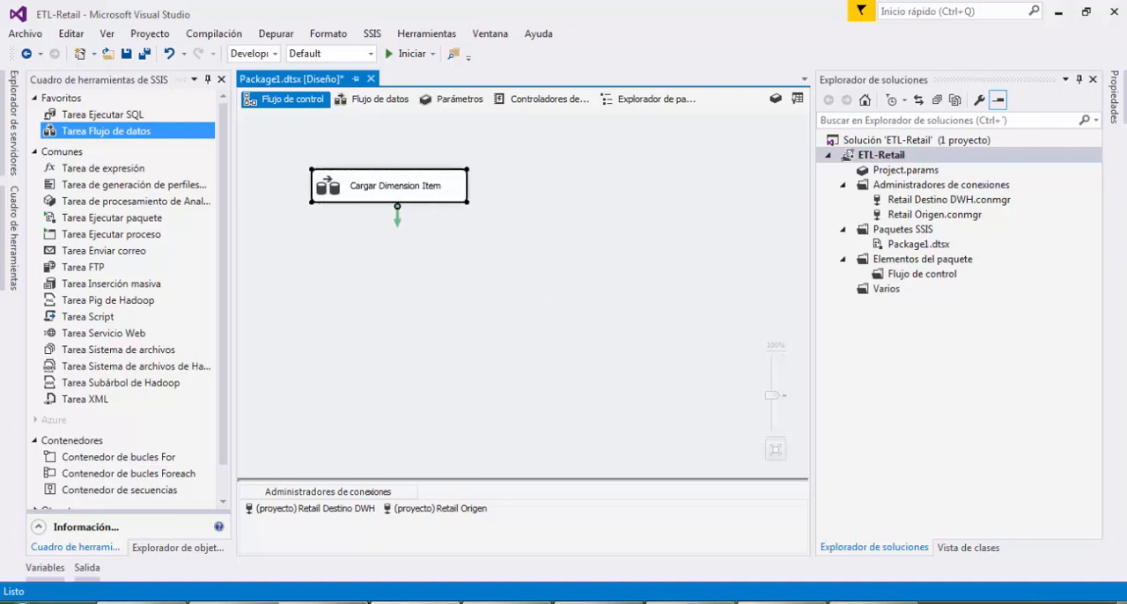
Switch to SQL Server Management Studio and run only the select statement on dim.item
key("alt+Tab")
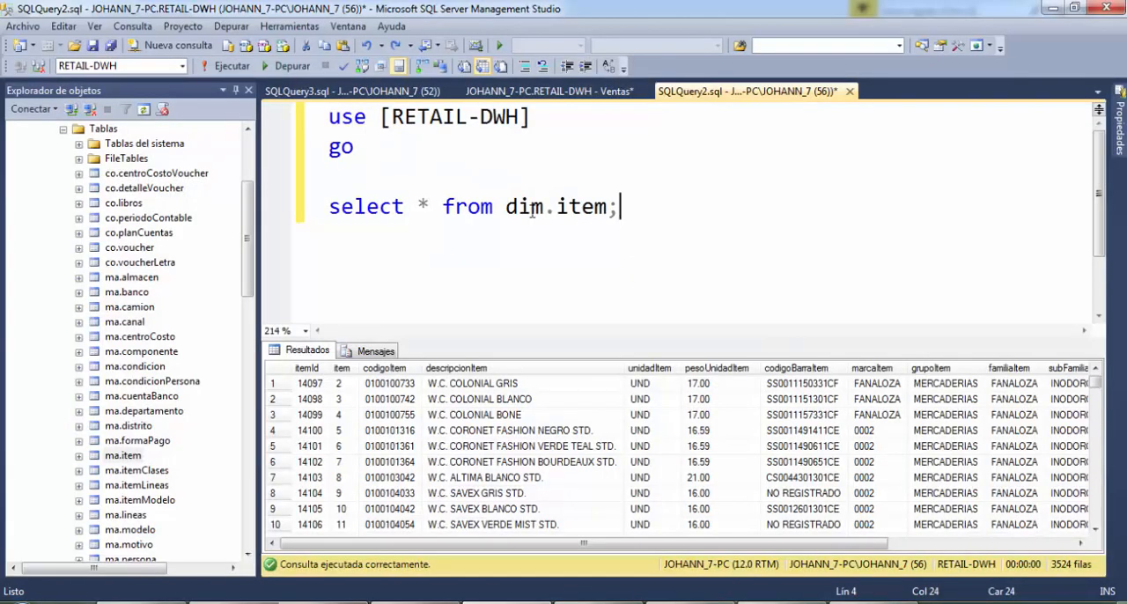
left_click_drag(622, 210, 327, 206)
key("F5")
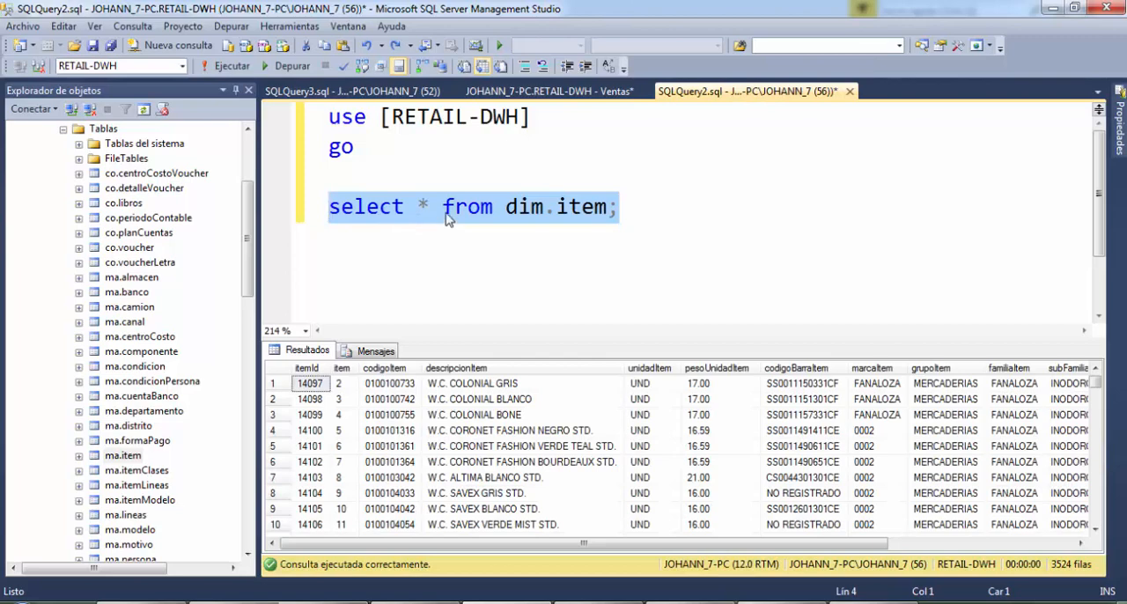
left_click(501, 159)
left_click(395, 187)
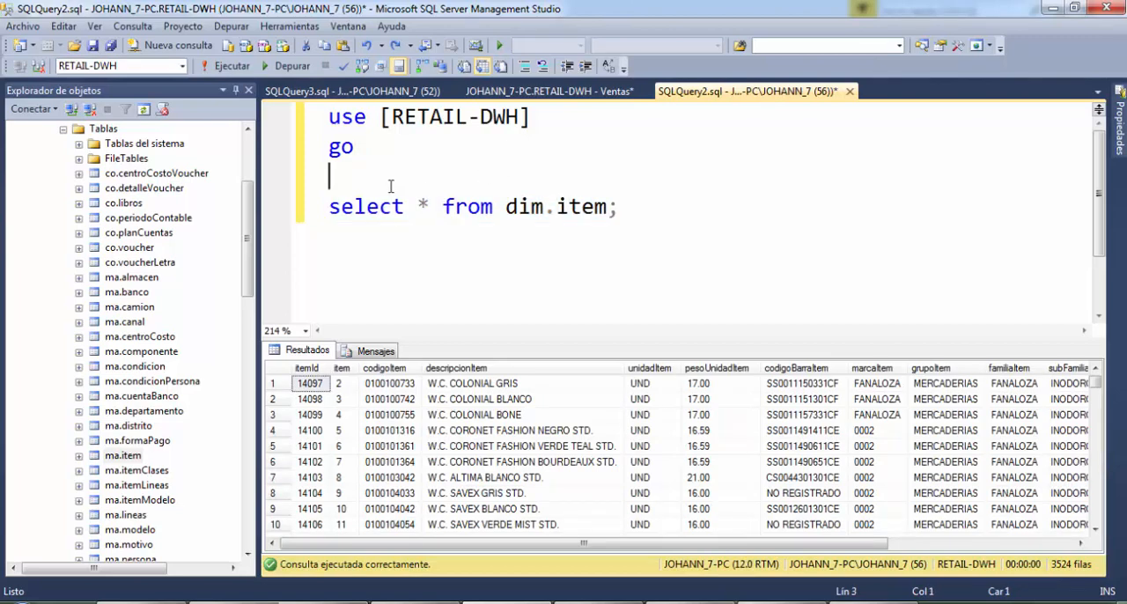
Run the top 1000 rows query on [RETAIL].[ma].[item] again and review its source table
left_click(376, 94)
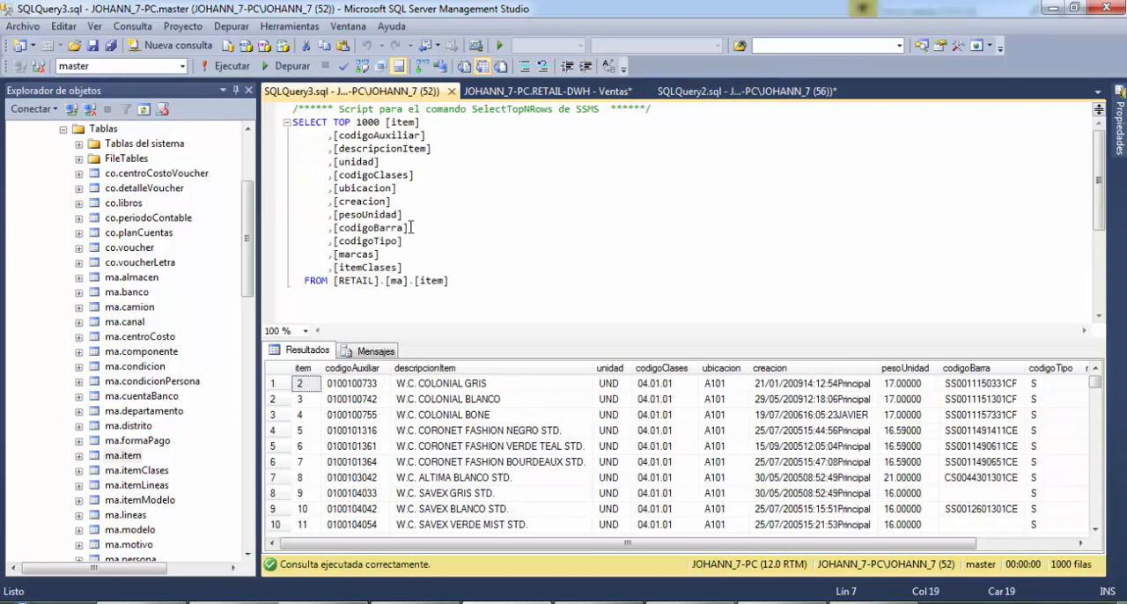
left_click(455, 226)
key("F5")
left_click(446, 280)
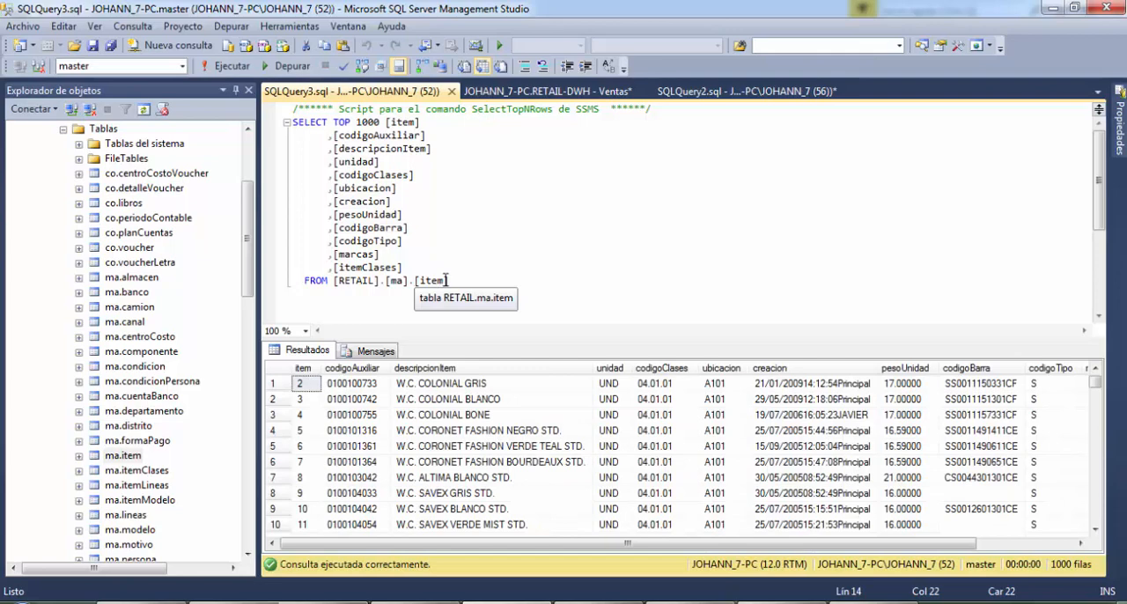
left_click(471, 280)
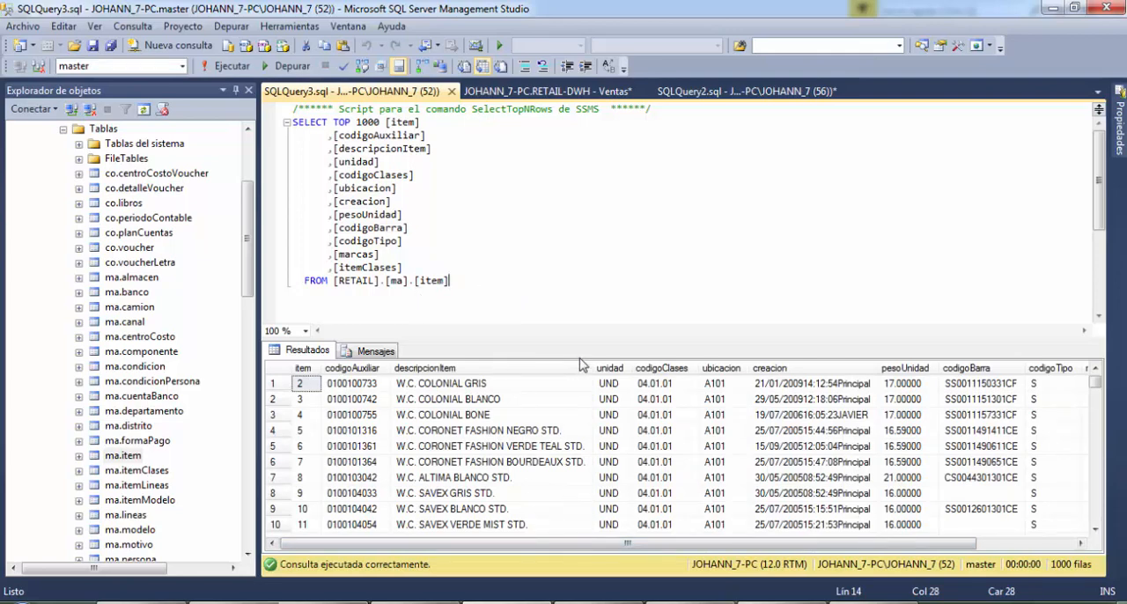
Switch to Visual Studio and open the data flow of the Cargar Dimension Item task
key("alt+Tab")
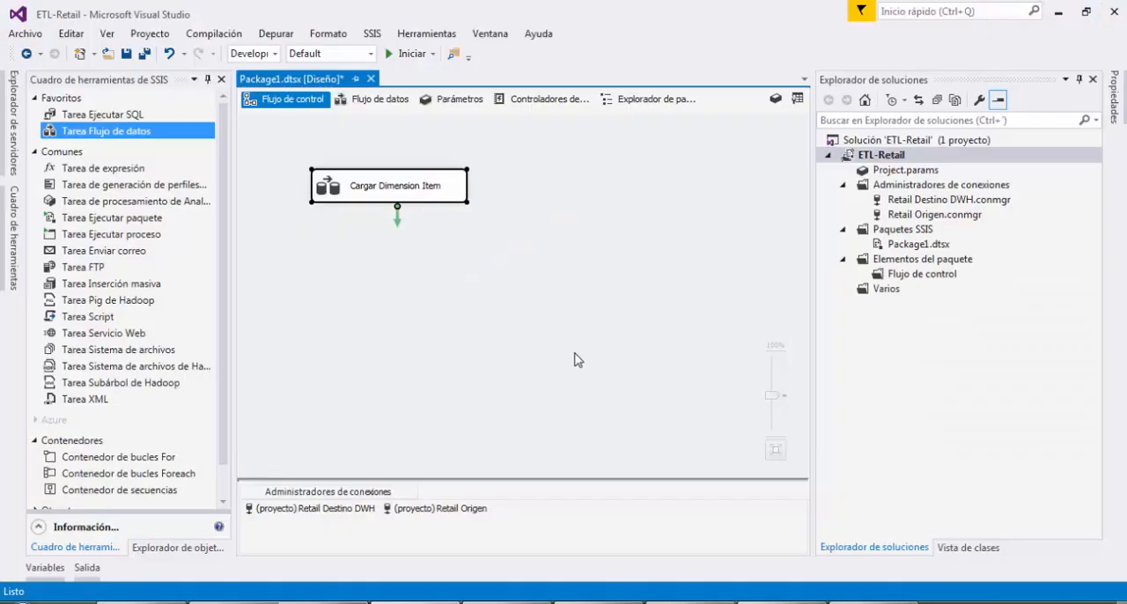
double_click(462, 187)
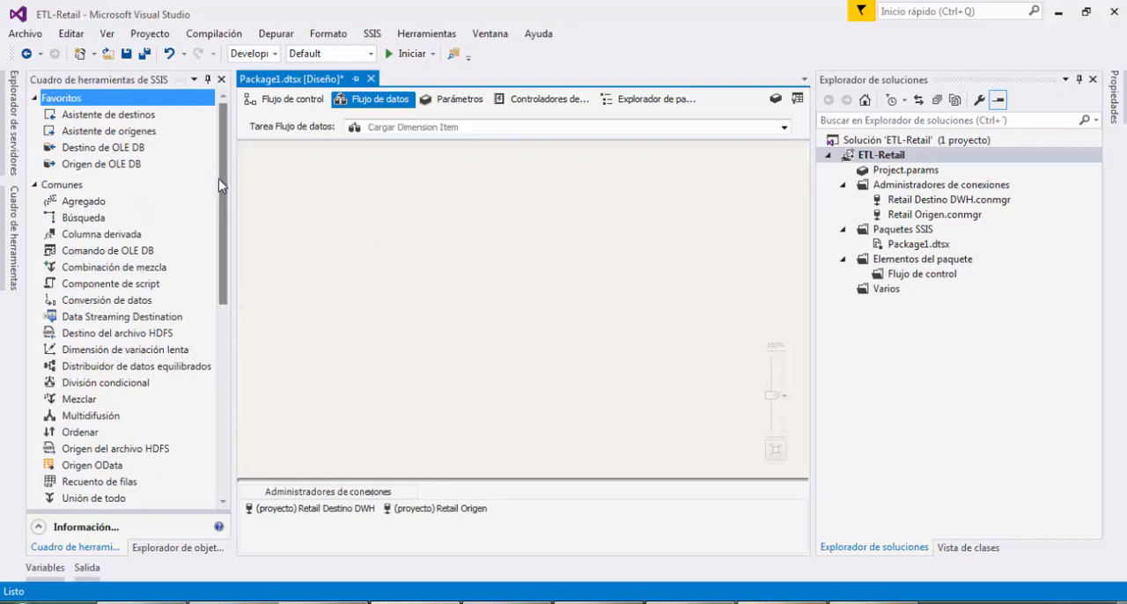
mouse_move(222, 168)
left_mouse_down()
mouse_move(226, 177)
mouse_move(226, 162)
left_mouse_up()
Review the Retail Destino DWH and Retail Origen connection managers and the available data flow components
left_click(941, 201)
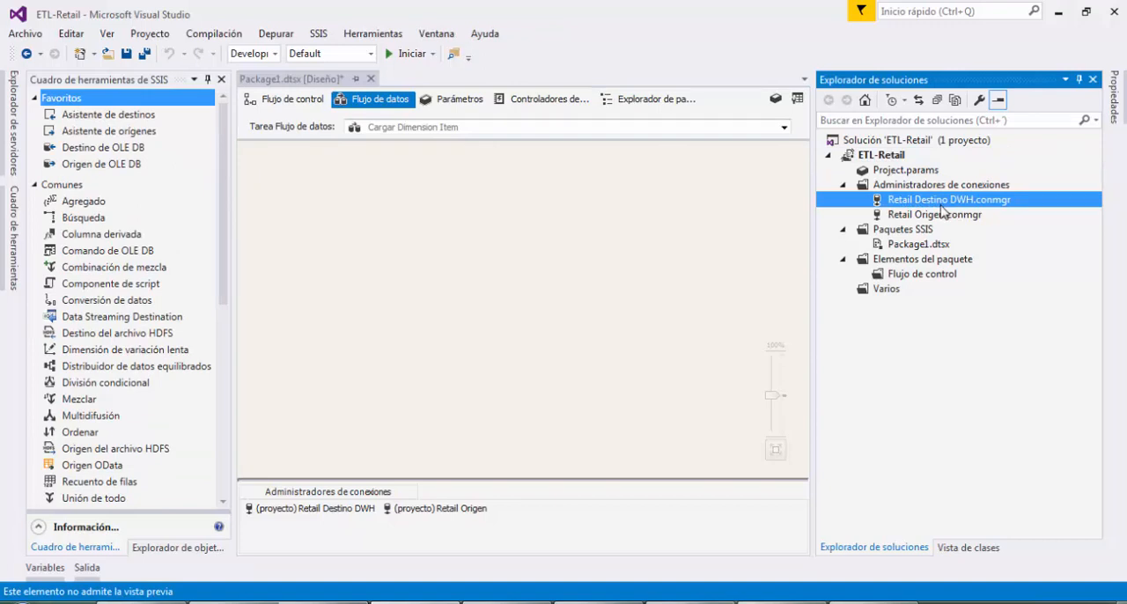
left_click(942, 212)
left_click(952, 204)
left_click(226, 206)
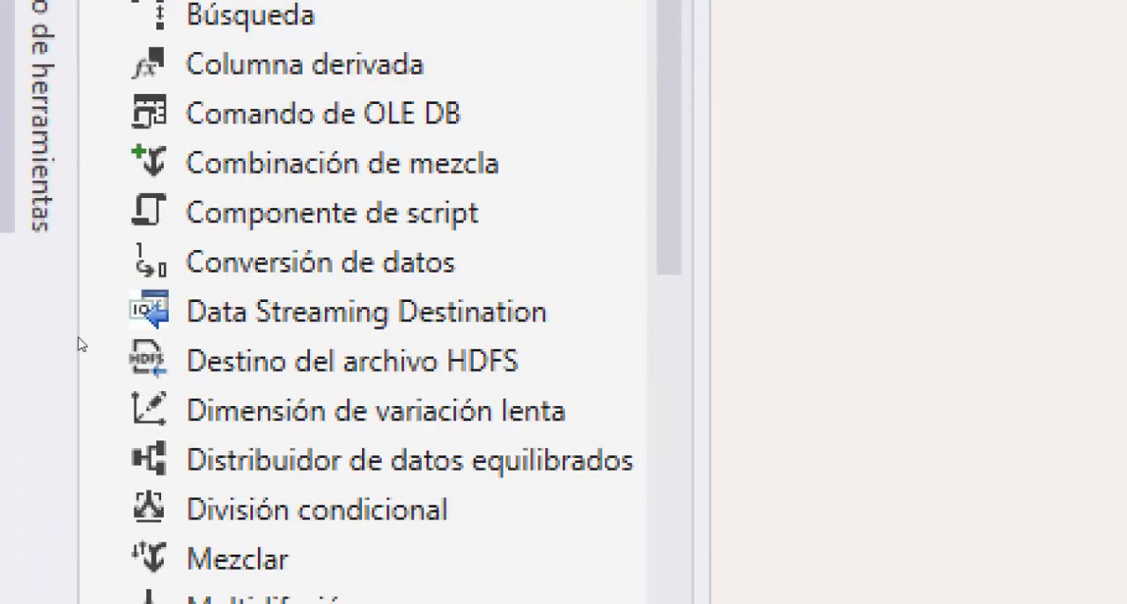
Add an Origen de OLE DB component to the Cargar Dimension Item data flow after reviewing the available sources and destinations
scroll(82, 344, "down", 6)
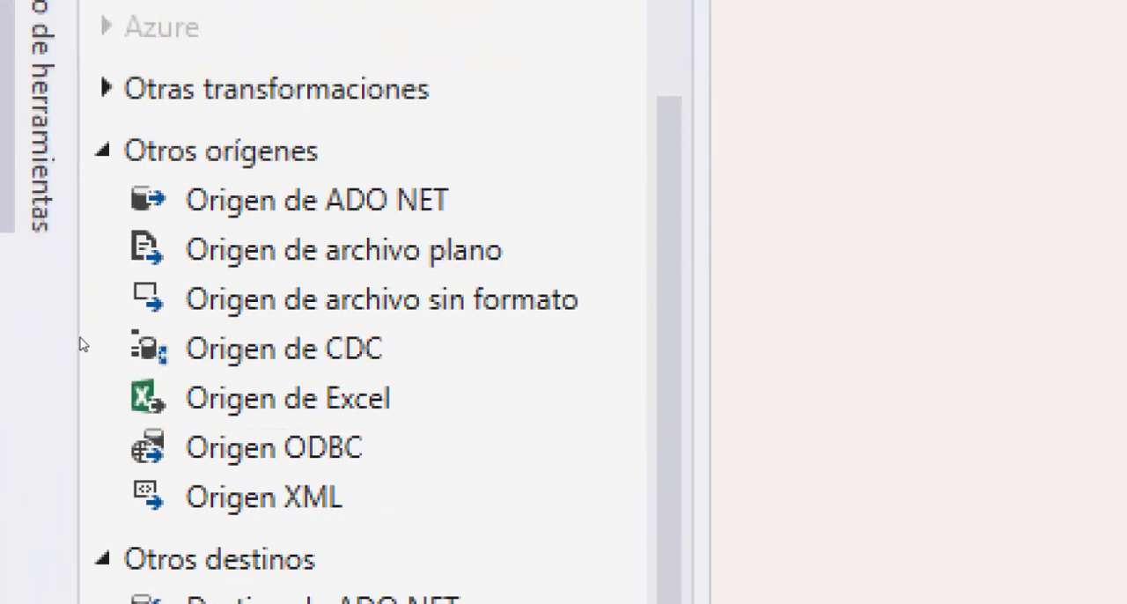
scroll(81, 345, "down", 2)
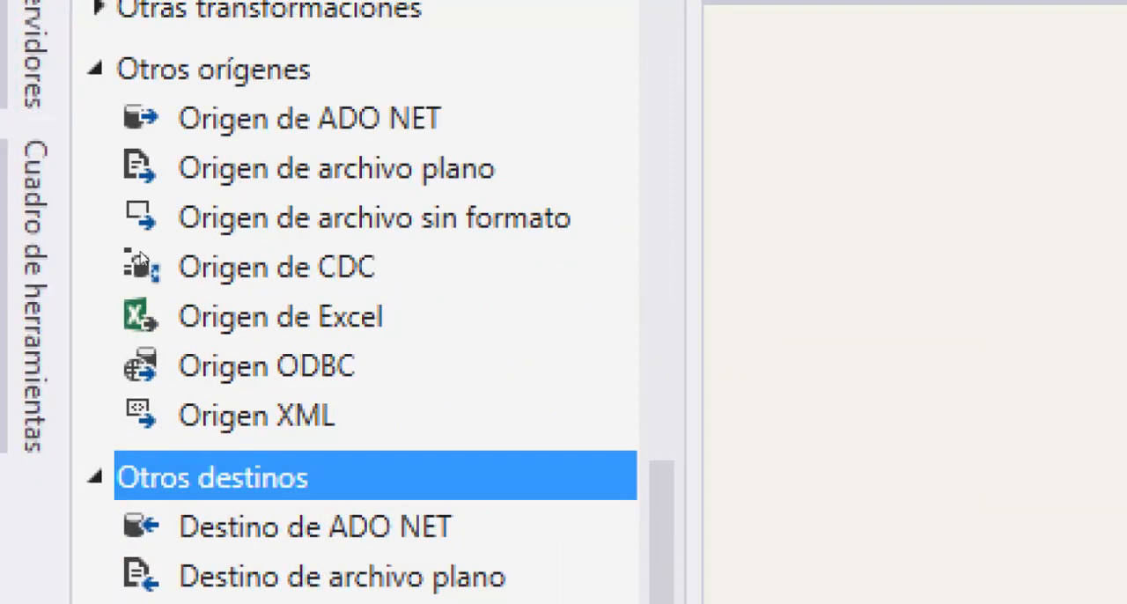
right_click(339, 305)
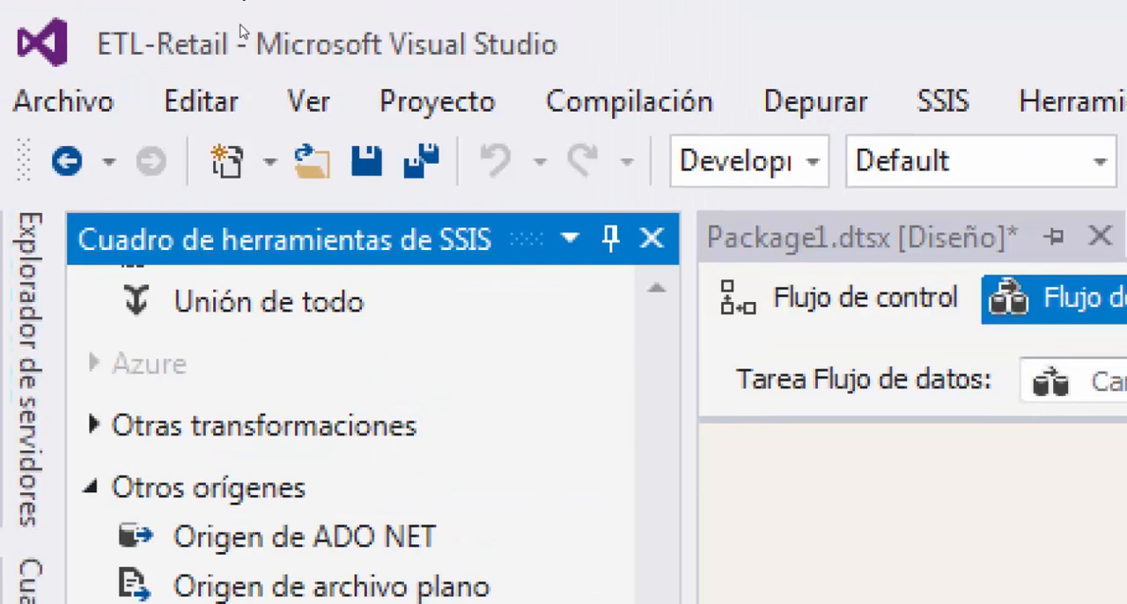
scroll(126, 141, "up", 10)
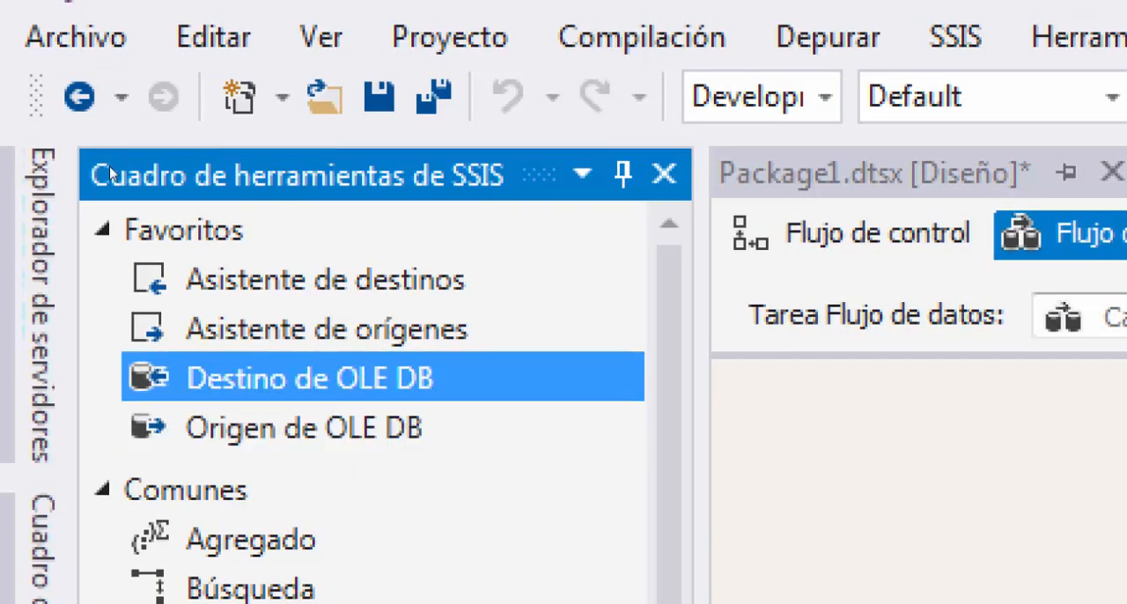
left_click_drag(107, 168, 178, 176)
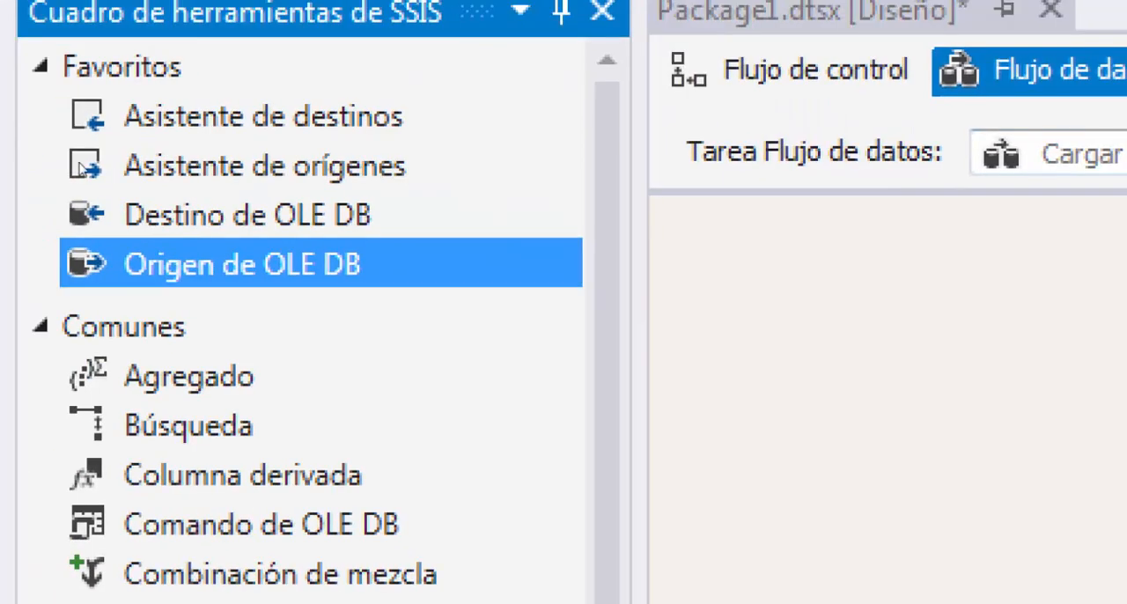
left_click_drag(254, 262, 364, 205)
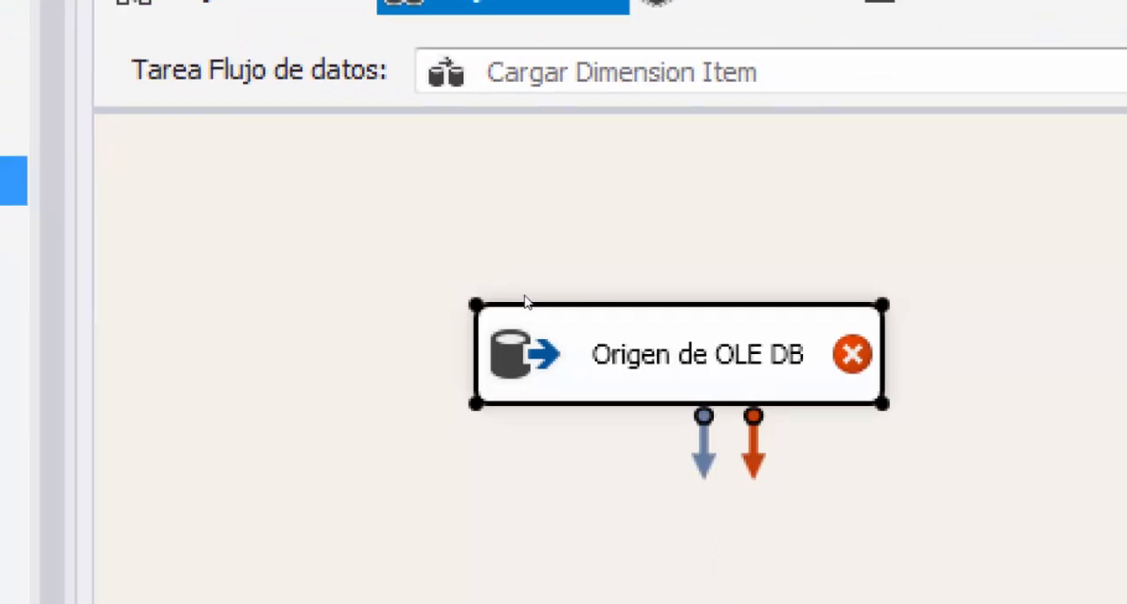
Rename the OLE DB source as Leer Item
key("F2")
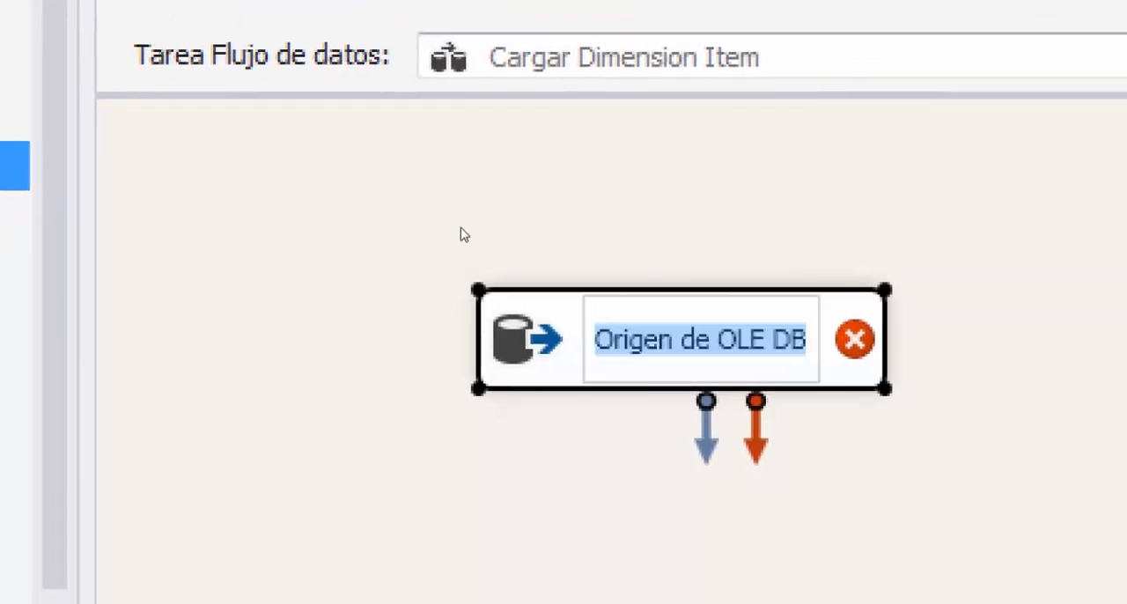
key("Delete")
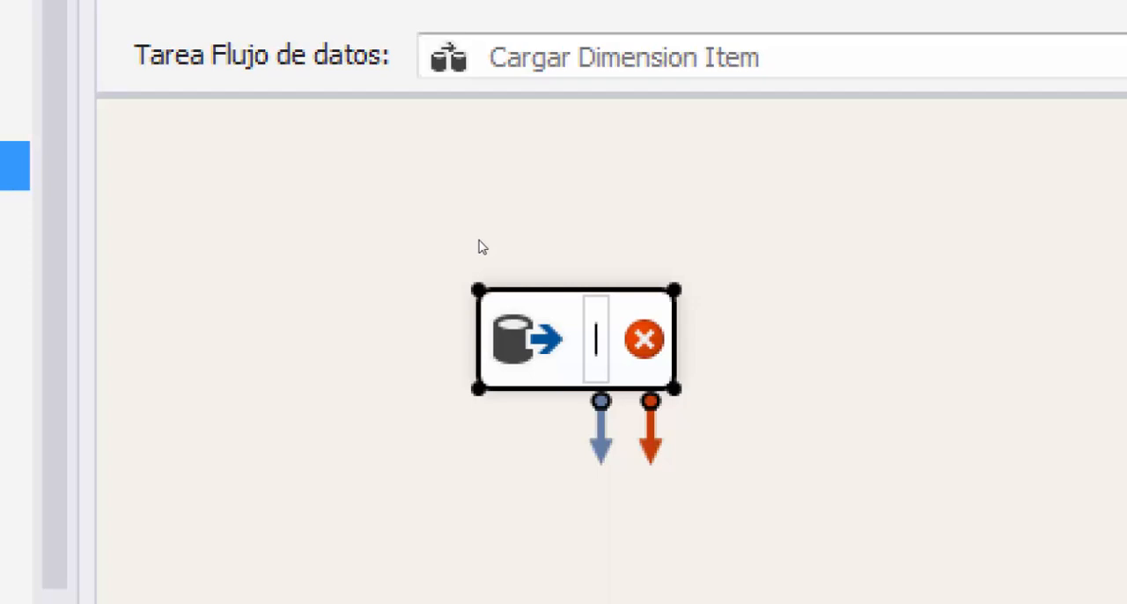
type("Leer")
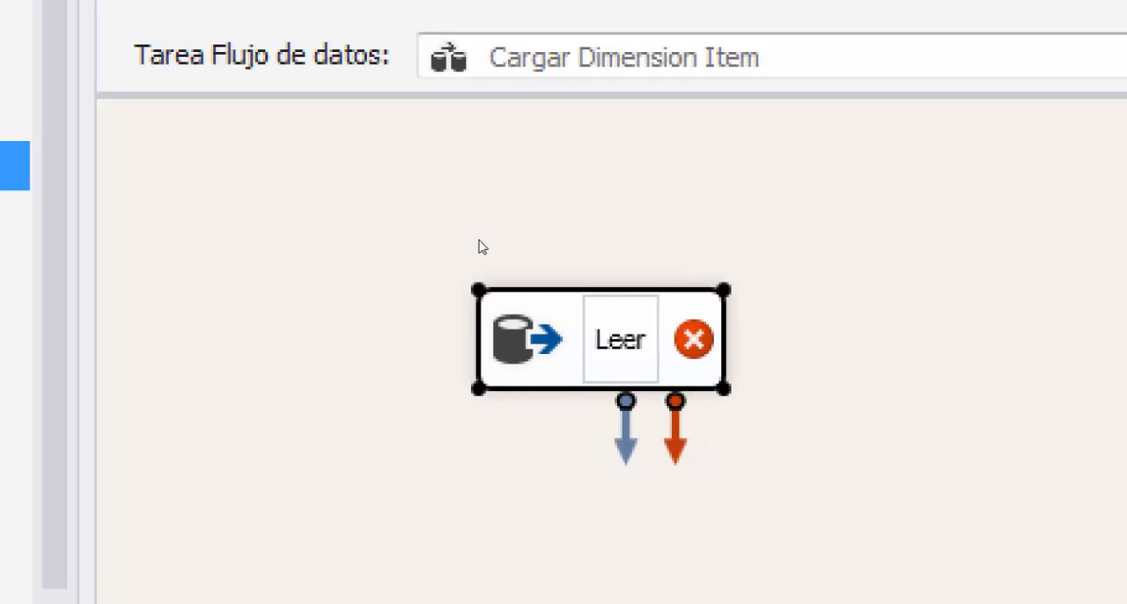
type(" Item")
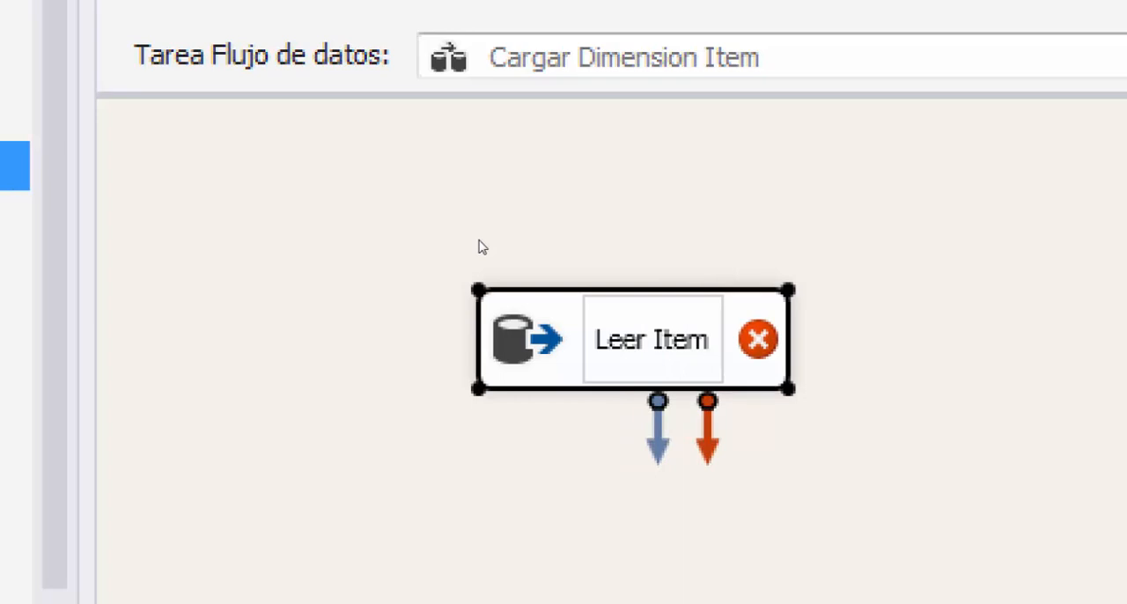
left_click(478, 248)
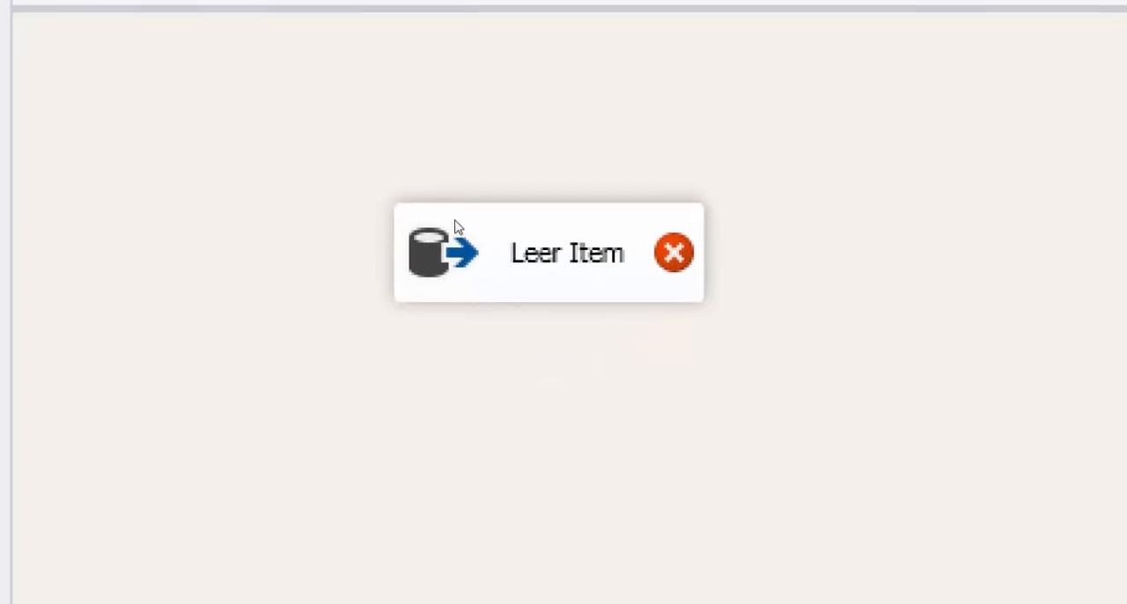
Open the Leer Item source editor and set its OLE DB connection manager to Retail Origen
mouse_move(540, 312)
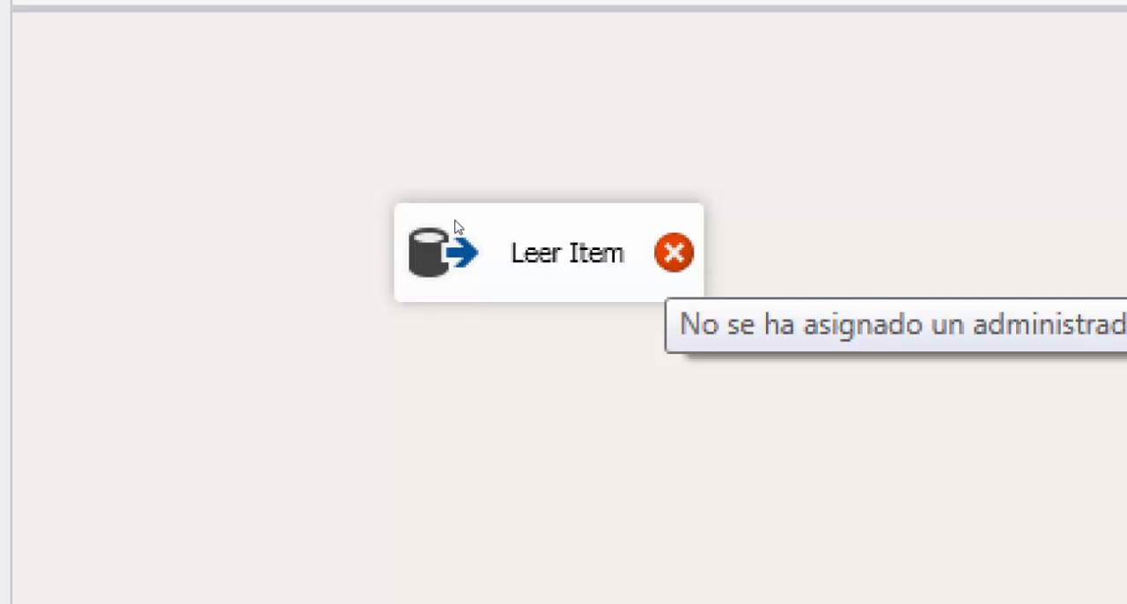
double_click(457, 227)
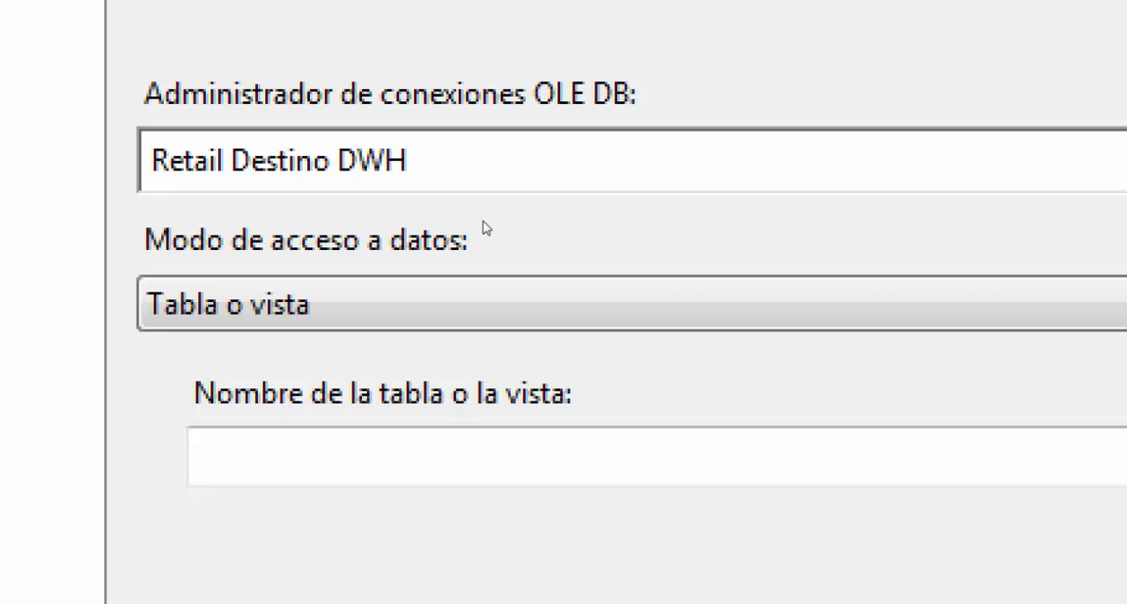
left_click(535, 208)
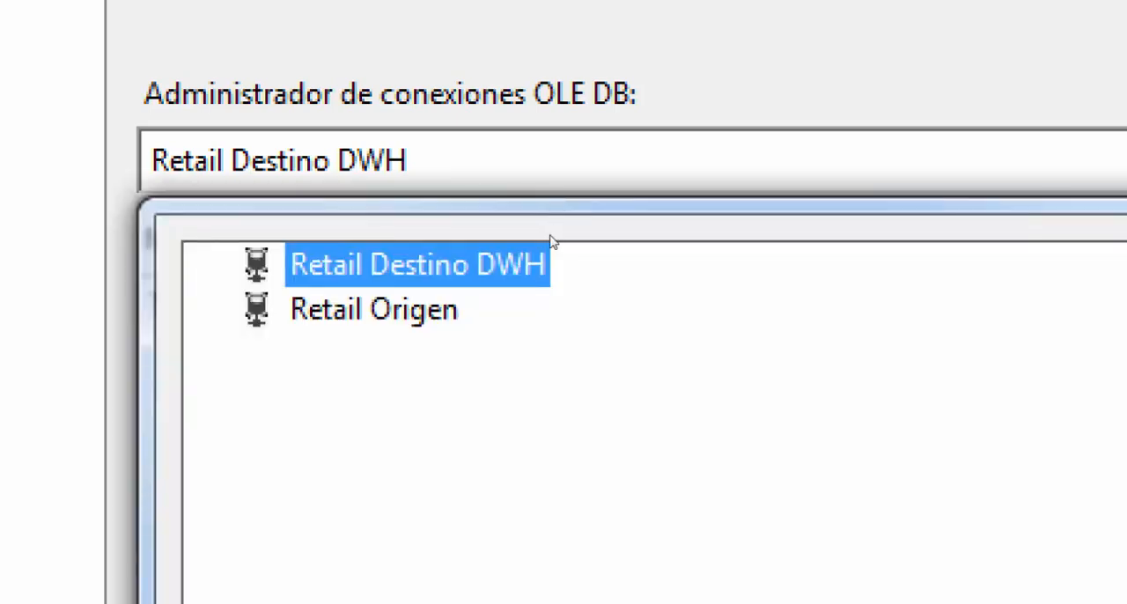
key("Down")
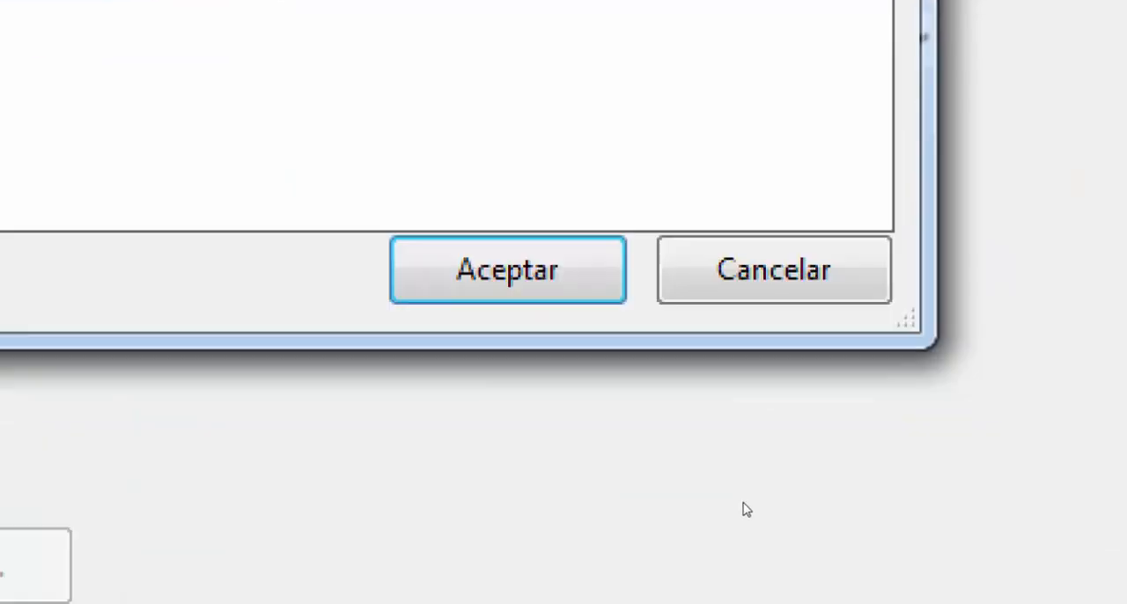
key("Return")
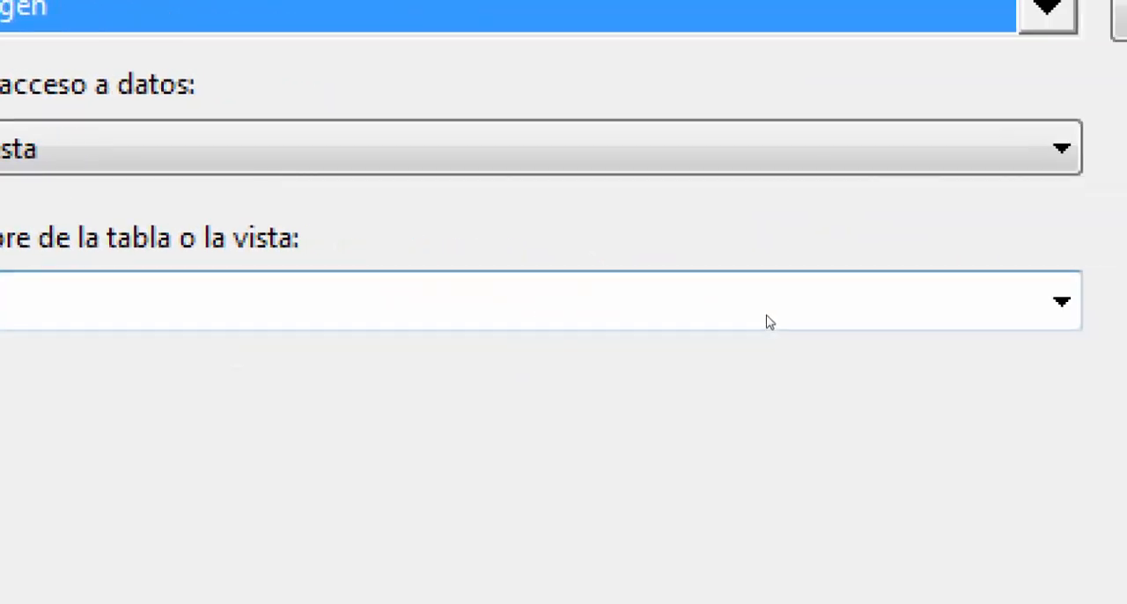
Choose [ma].[item] as the table that the Leer Item source reads
left_click(767, 320)
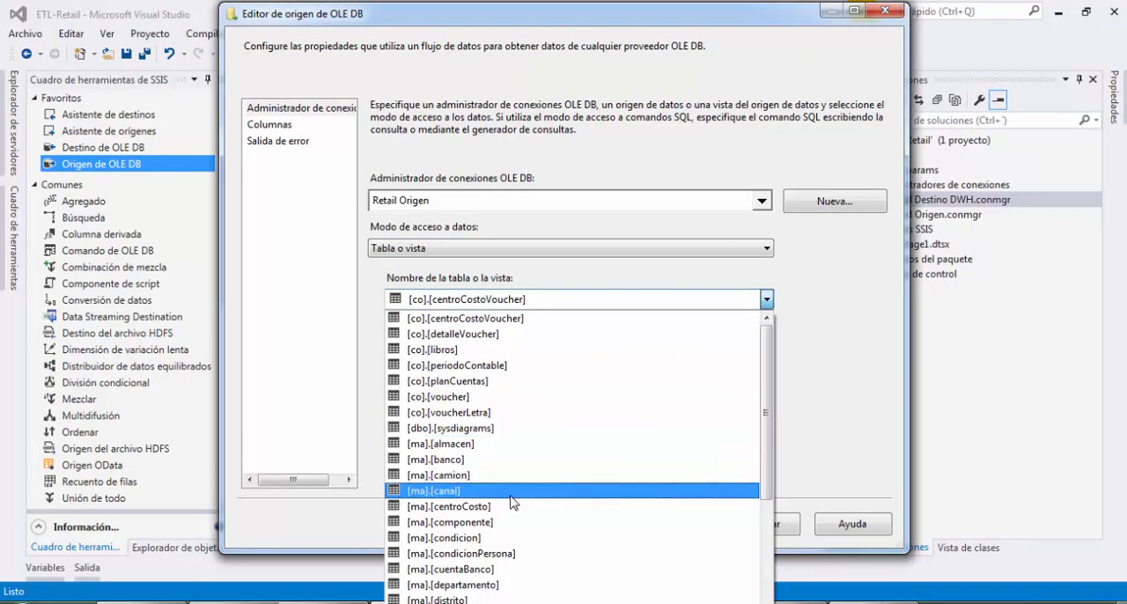
scroll(498, 533, "down", 2)
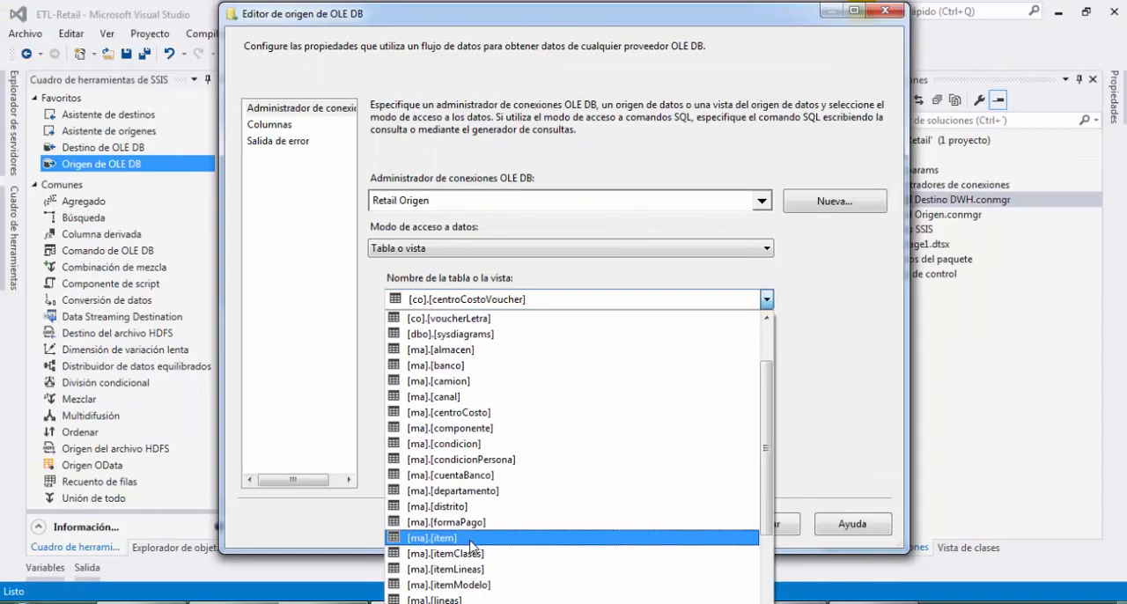
scroll(471, 546, "up", 2)
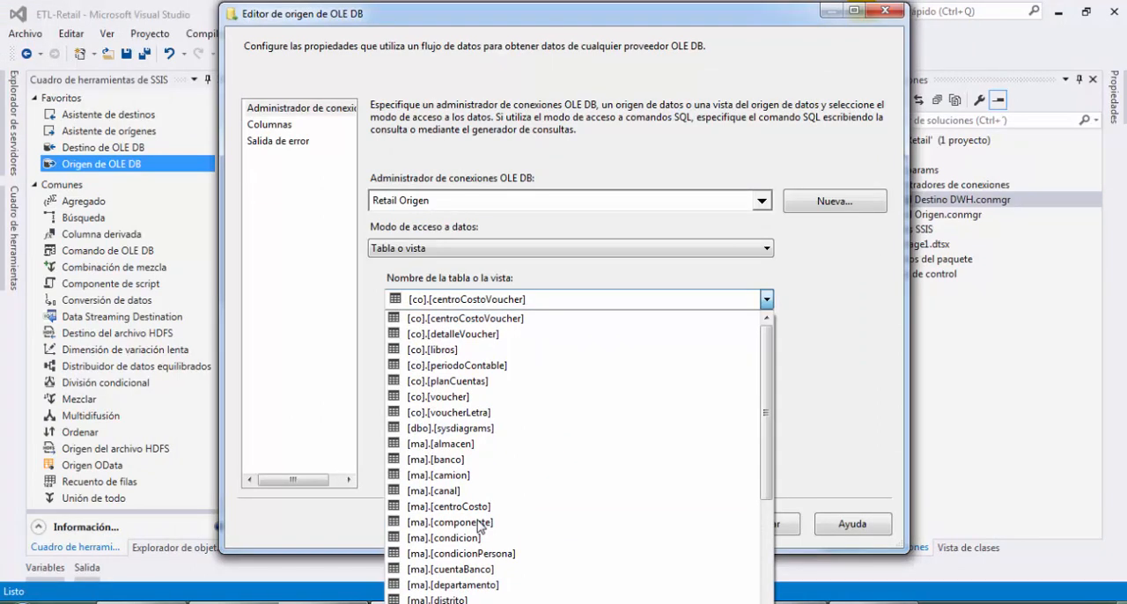
scroll(478, 520, "down", 5)
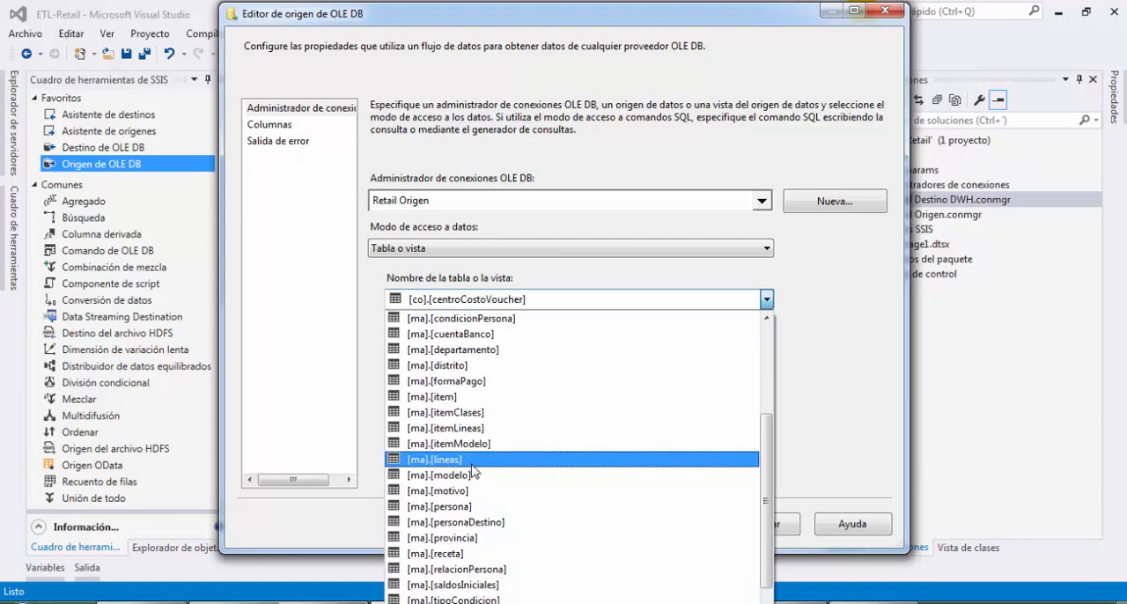
left_click(480, 397)
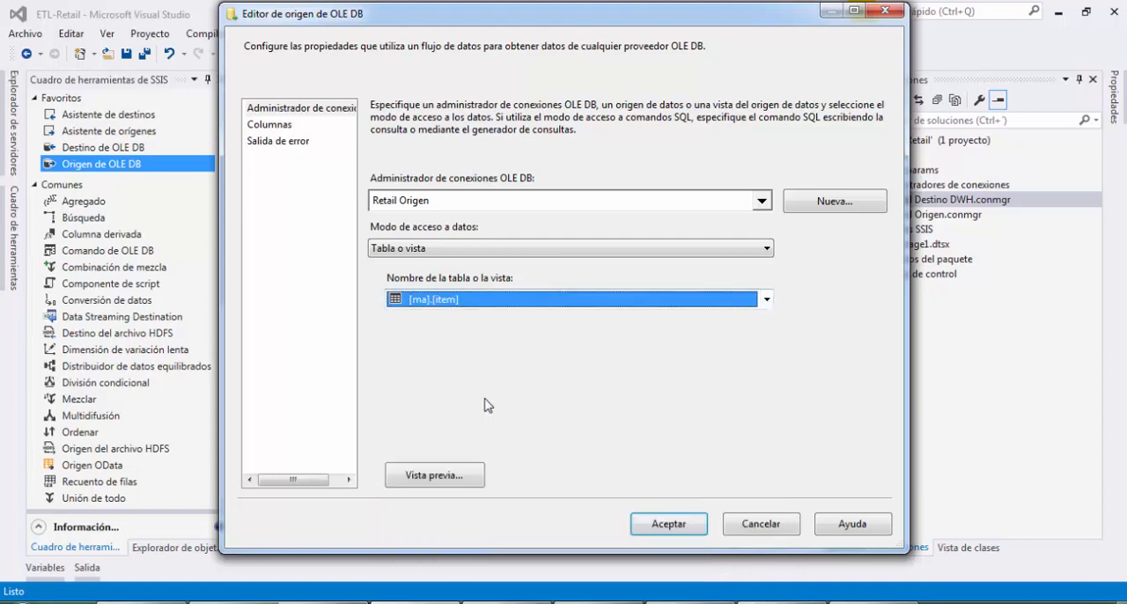
Preview the source's rows, then check the [RETAIL].[ma].[item] query in SQL Server Management Studio and return to Visual Studio
left_click(432, 475)
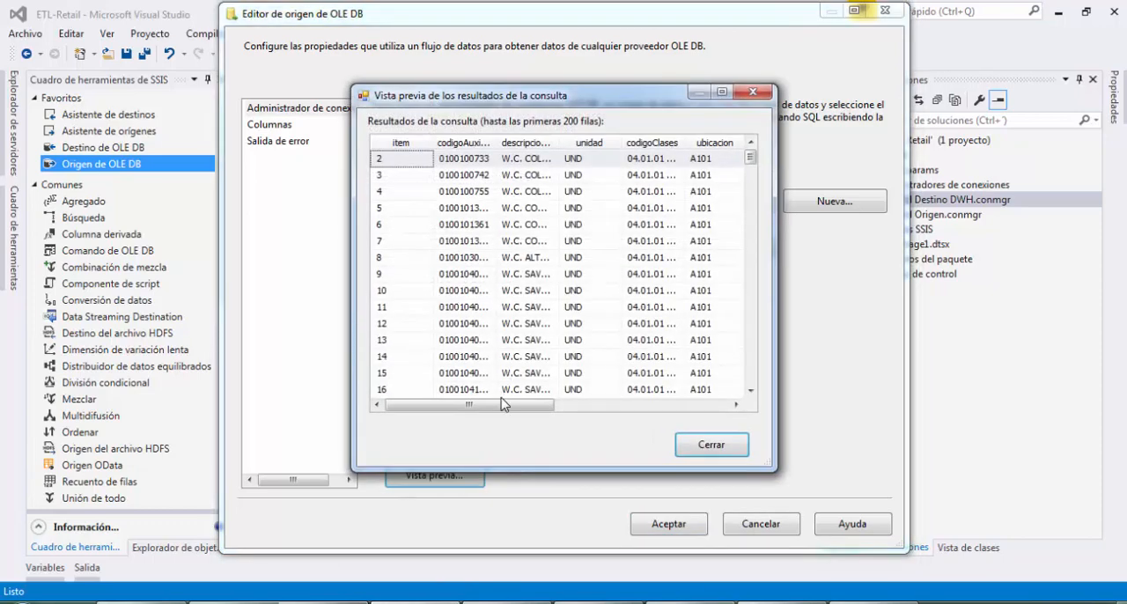
left_click_drag(504, 405, 471, 401)
mouse_move(749, 158)
left_mouse_down()
mouse_move(759, 387)
mouse_move(771, 265)
mouse_move(758, 155)
left_mouse_up()
left_click(712, 447)
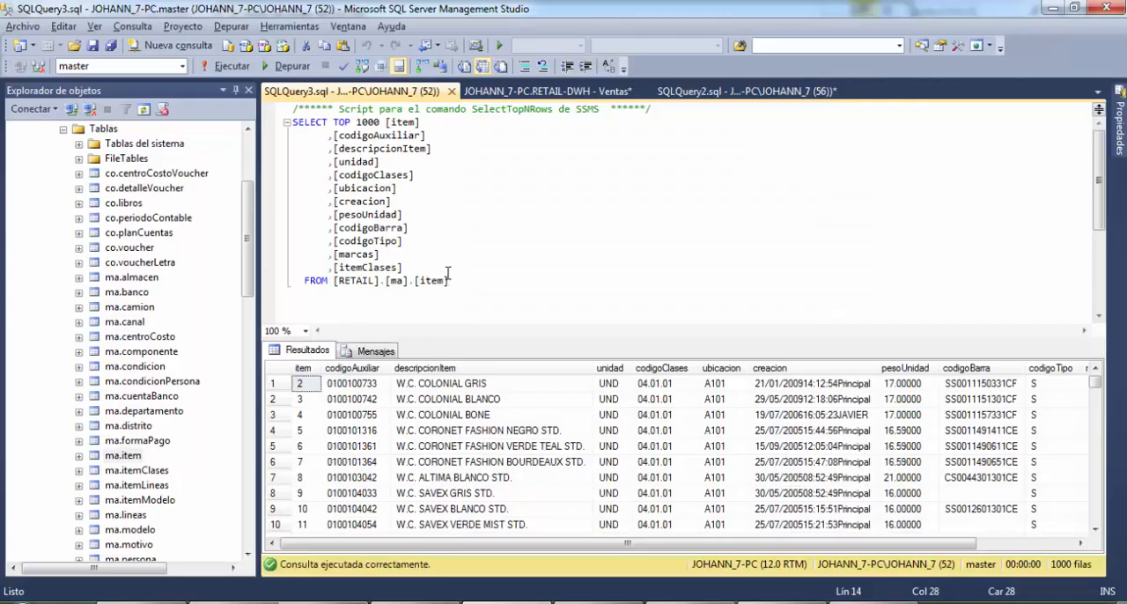
left_click_drag(449, 280, 205, 103)
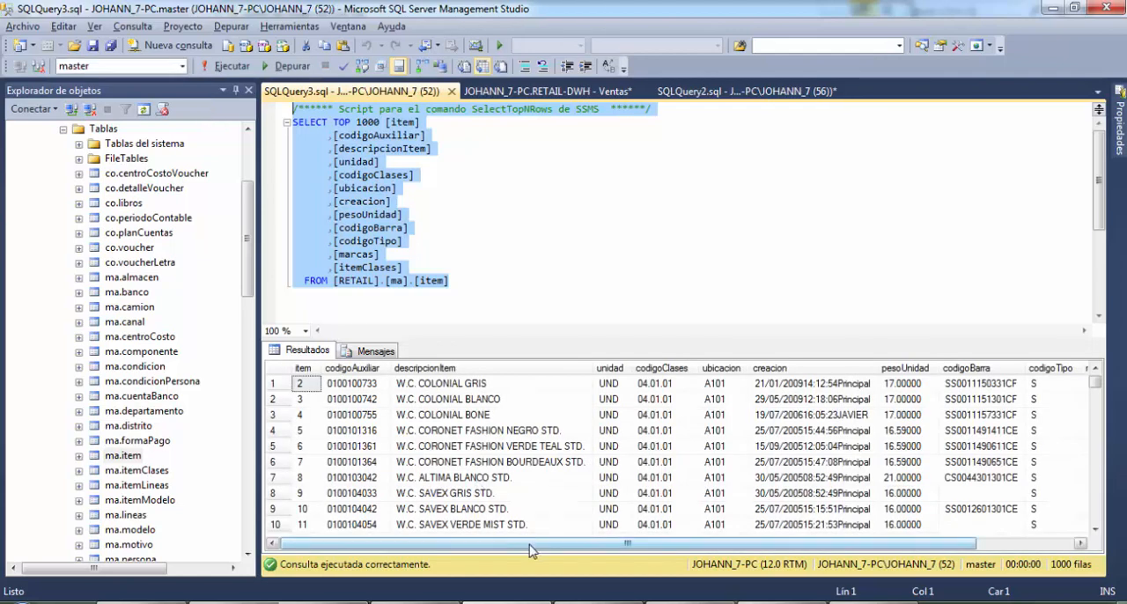
left_click_drag(529, 544, 486, 572)
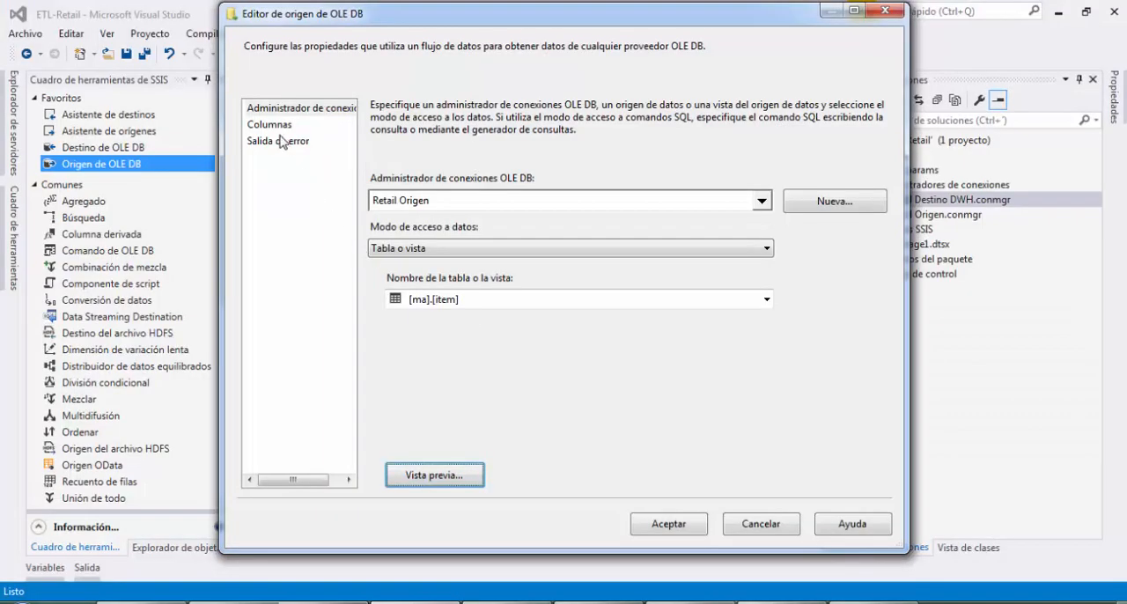
Show the source's column mappings and enlarge the available external columns box to fit the whole list
left_click(276, 127)
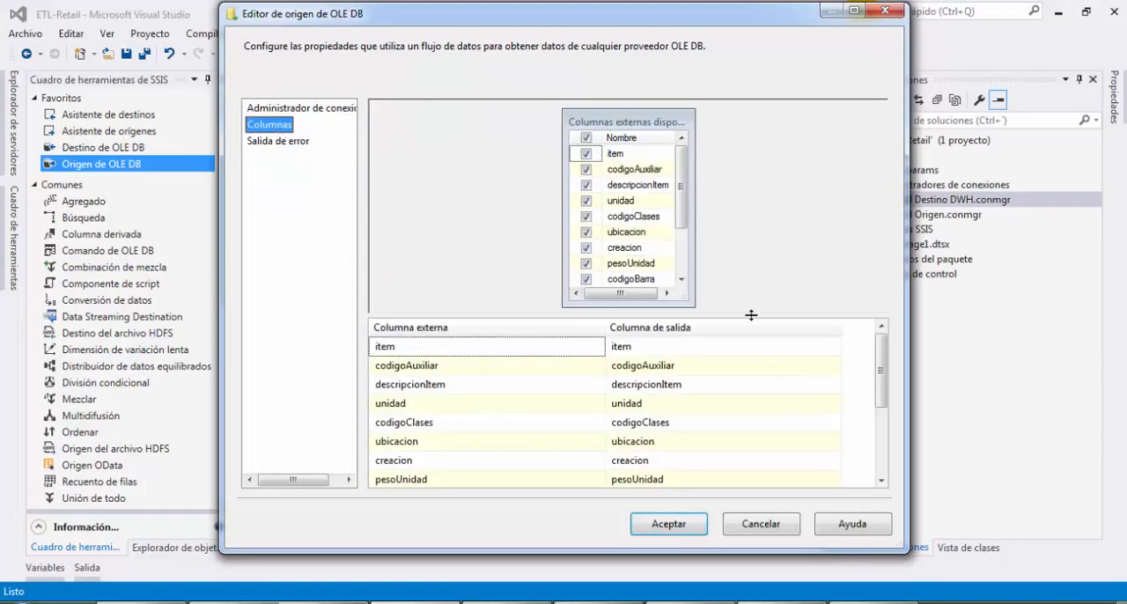
left_click_drag(750, 314, 743, 365)
left_click_drag(689, 303, 714, 335)
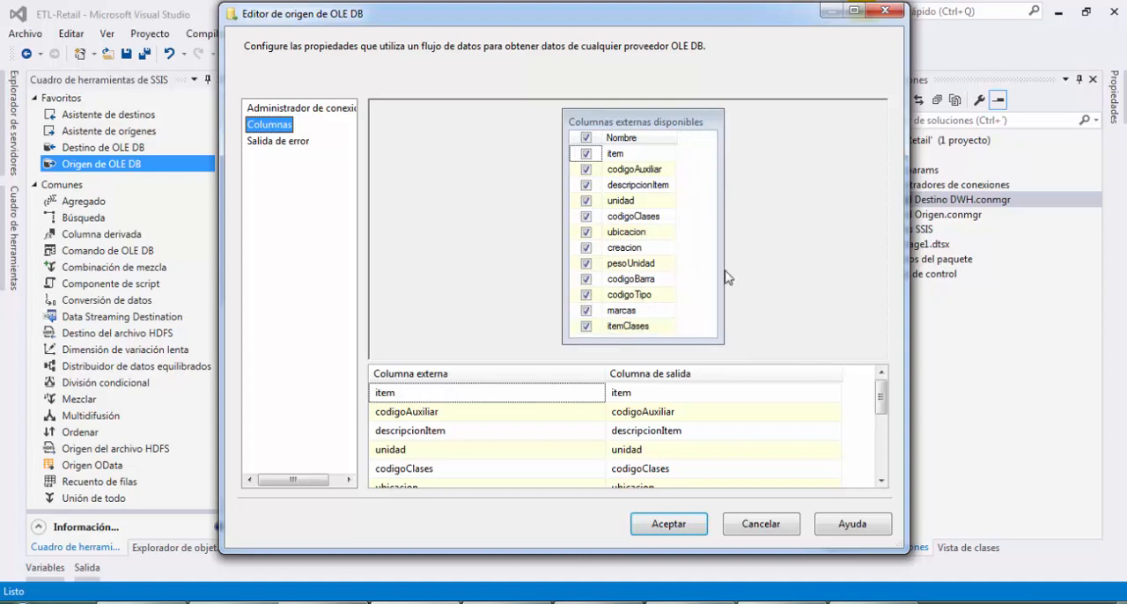
left_click_drag(723, 271, 698, 262)
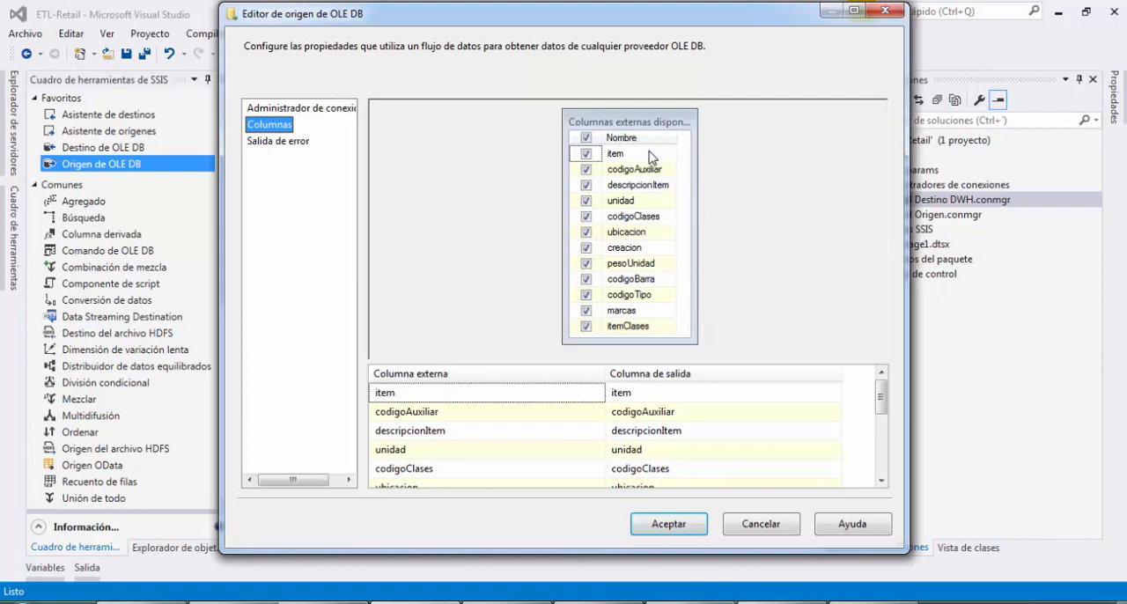
Exclude the codigoClases and codigoTipo columns from the source output
mouse_move(675, 174)
mouse_move(651, 331)
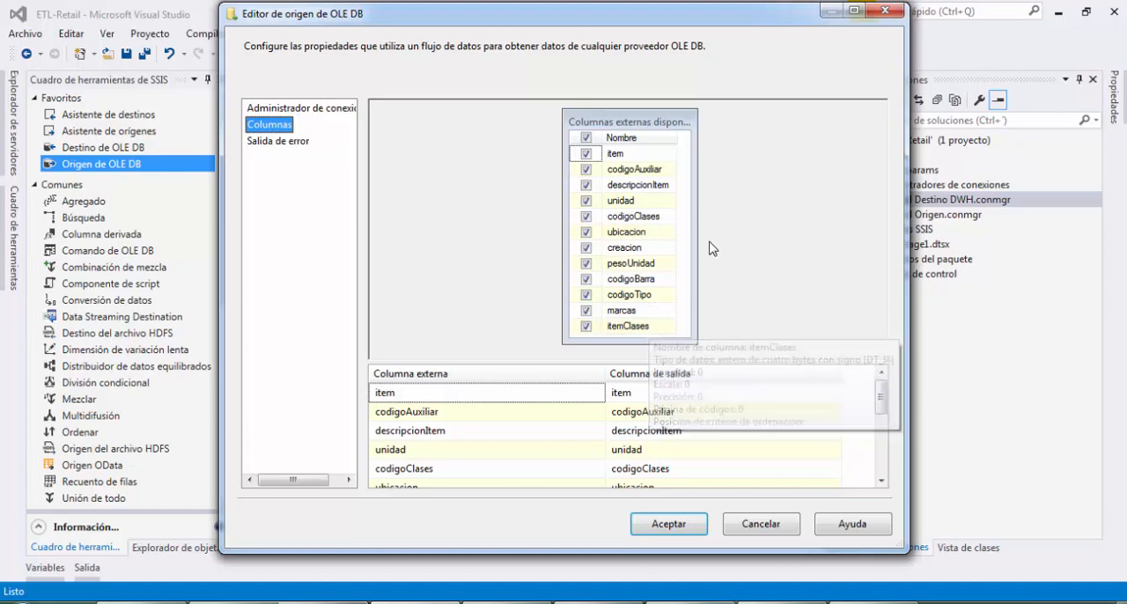
left_click(586, 217)
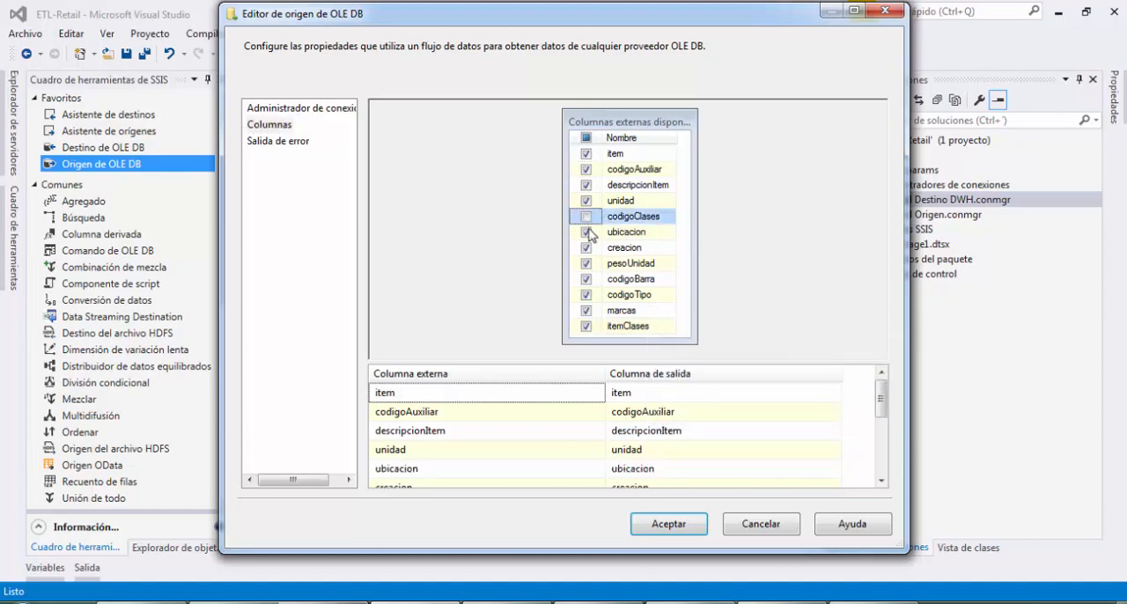
left_click(587, 296)
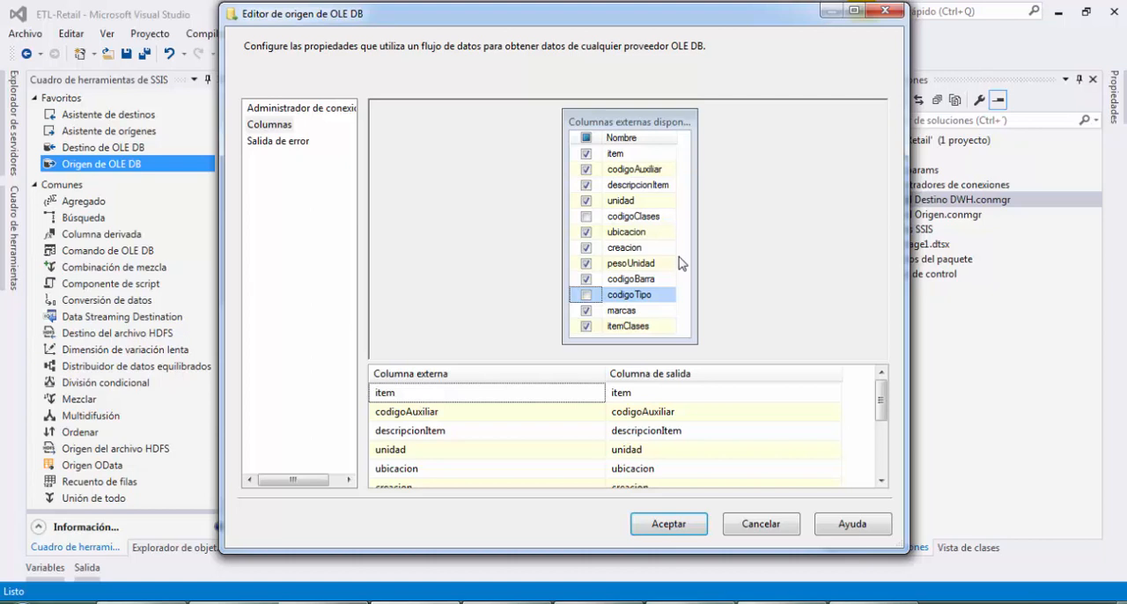
Switch to SQL Server Management Studio and examine the remaining columns in the ma.item query results
left_click(508, 603)
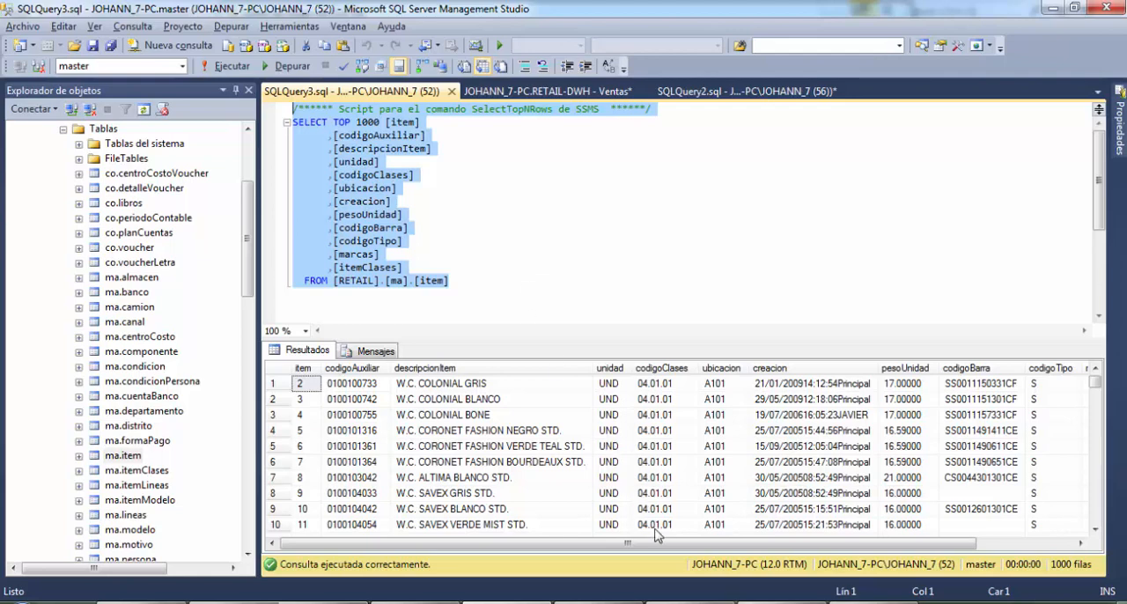
left_click_drag(666, 544, 718, 543)
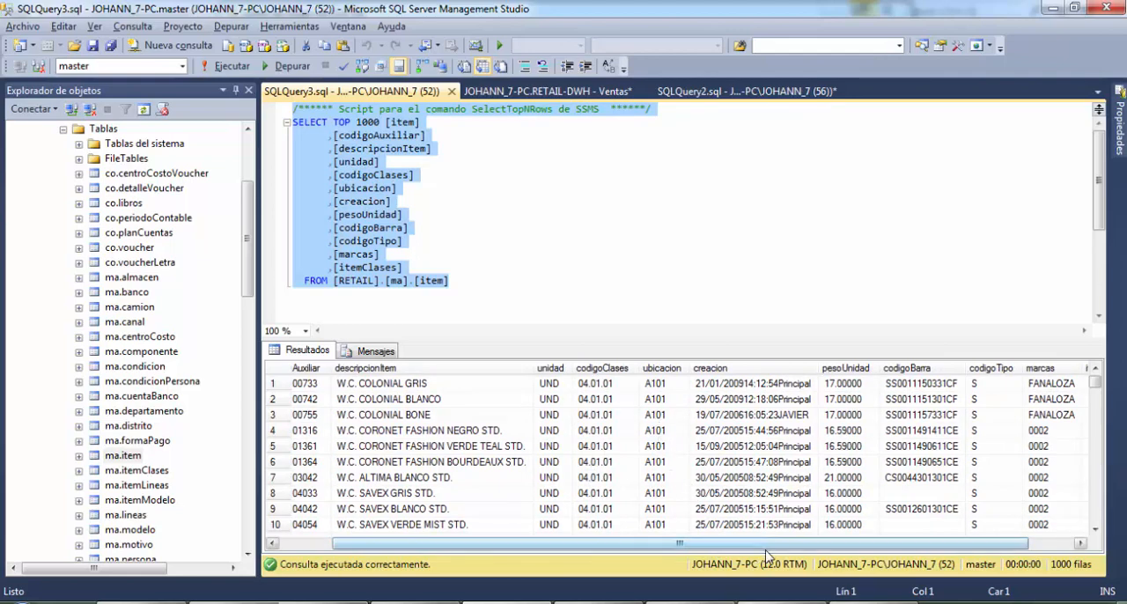
left_click_drag(771, 548, 854, 553)
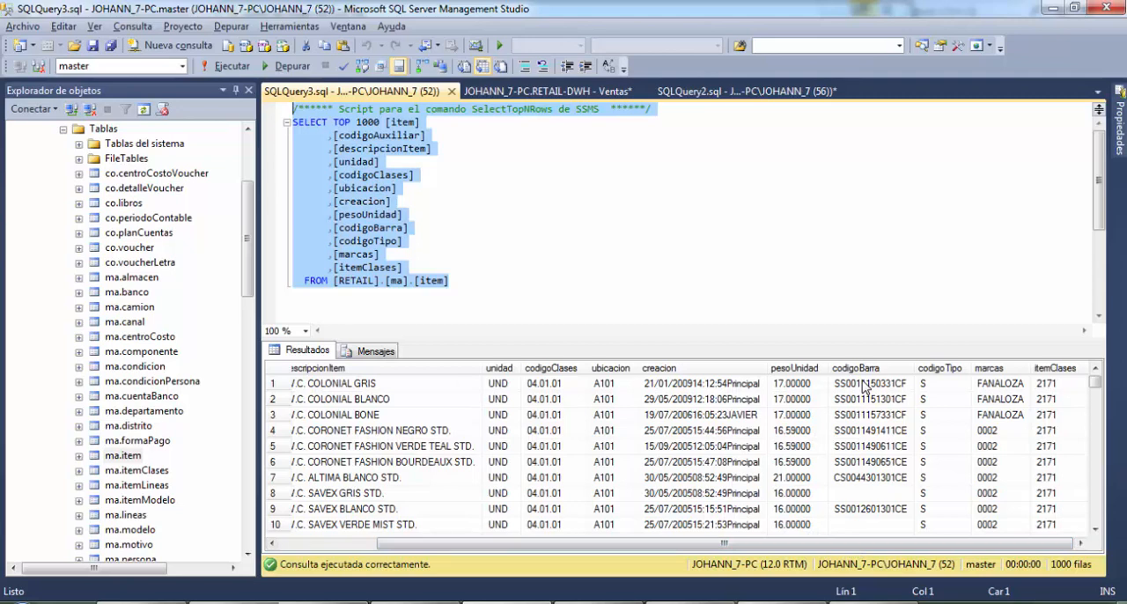
Switch to Visual Studio and accept the Leer Item source configuration
left_click(810, 372)
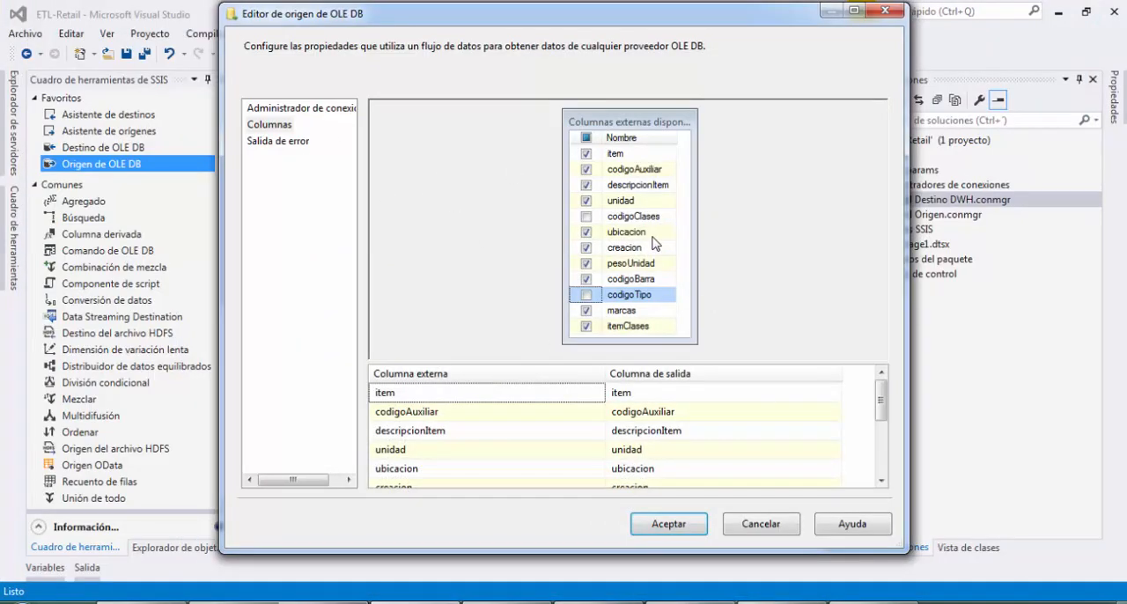
left_click(650, 532)
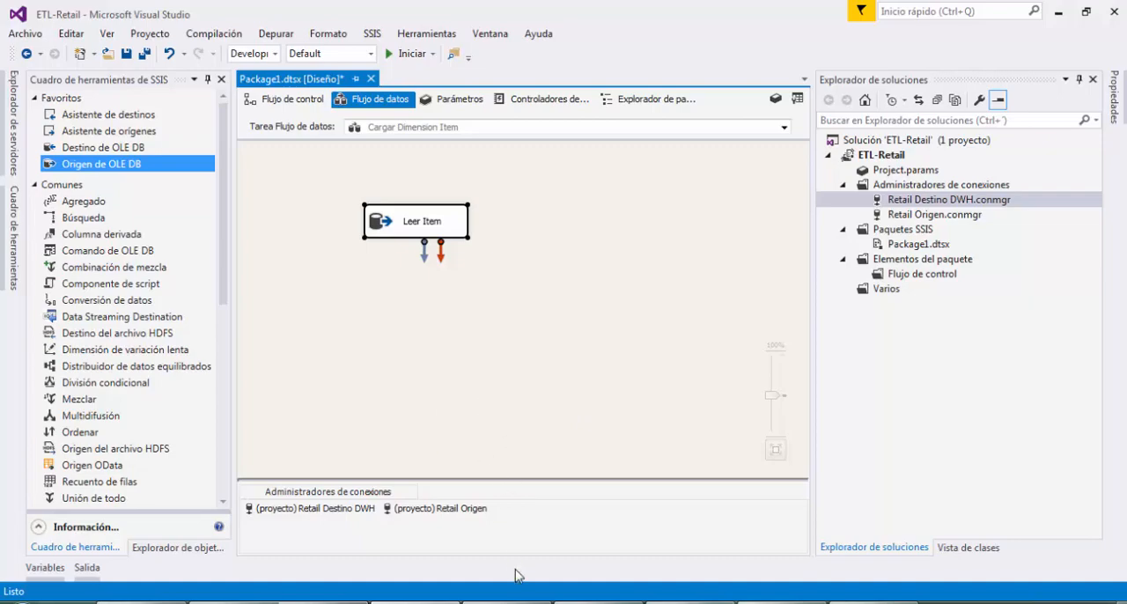
Switch to SQL Server Management Studio and begin a new Select statement below the ma.item query
left_click(507, 603)
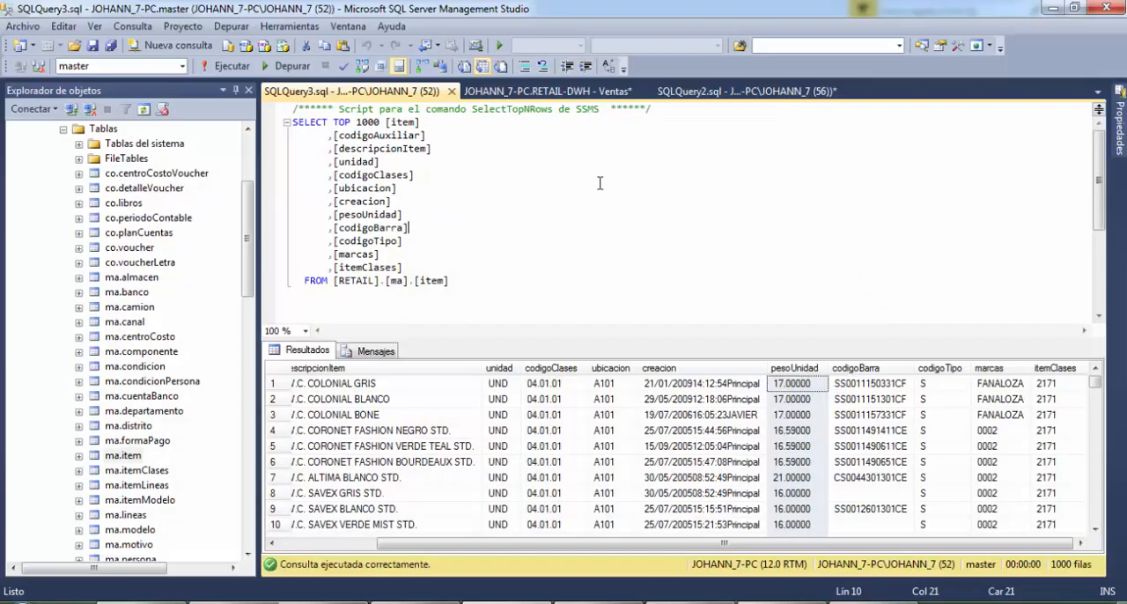
left_click(529, 283)
key("Return")
key("Return")
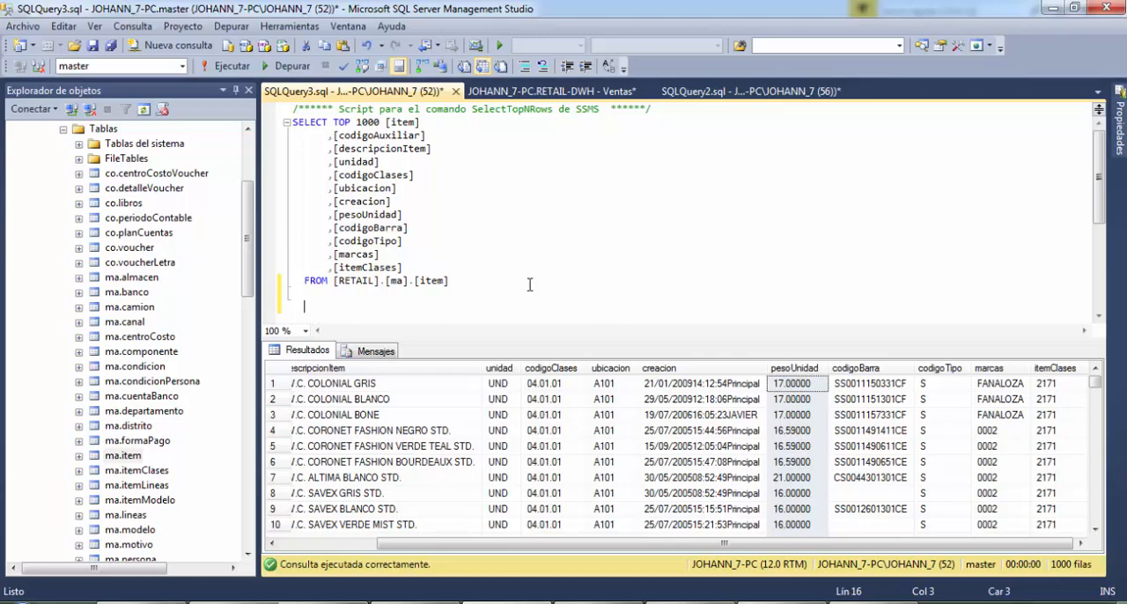
type("Select")
Query the first 1000 rows of the ma.itemClases table
left_click(119, 322)
scroll(123, 356, "down", 1)
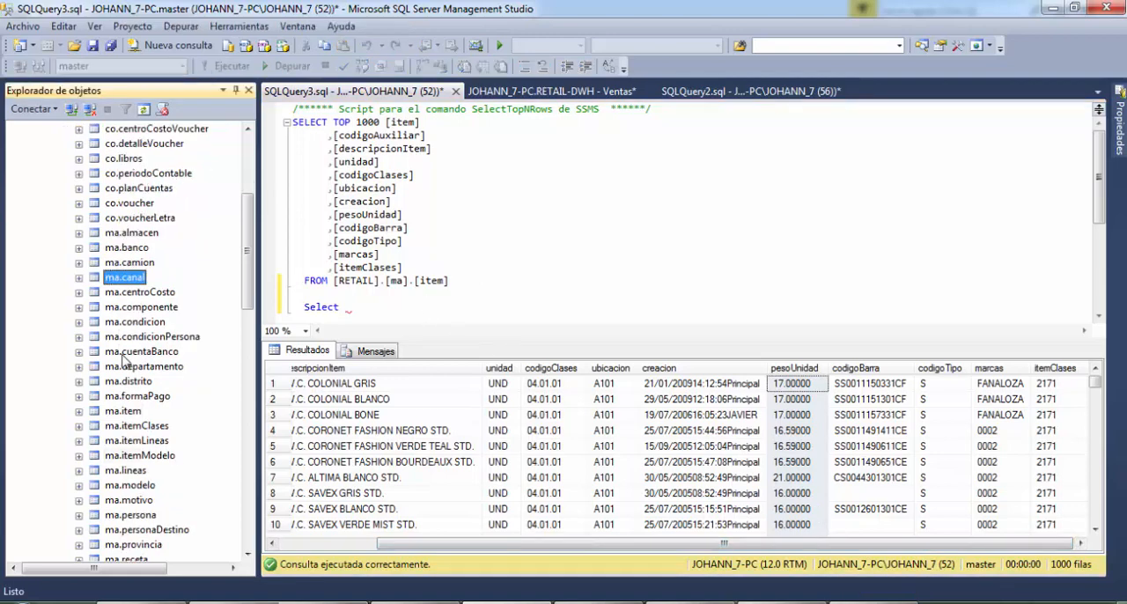
left_click(141, 427)
right_click(141, 426)
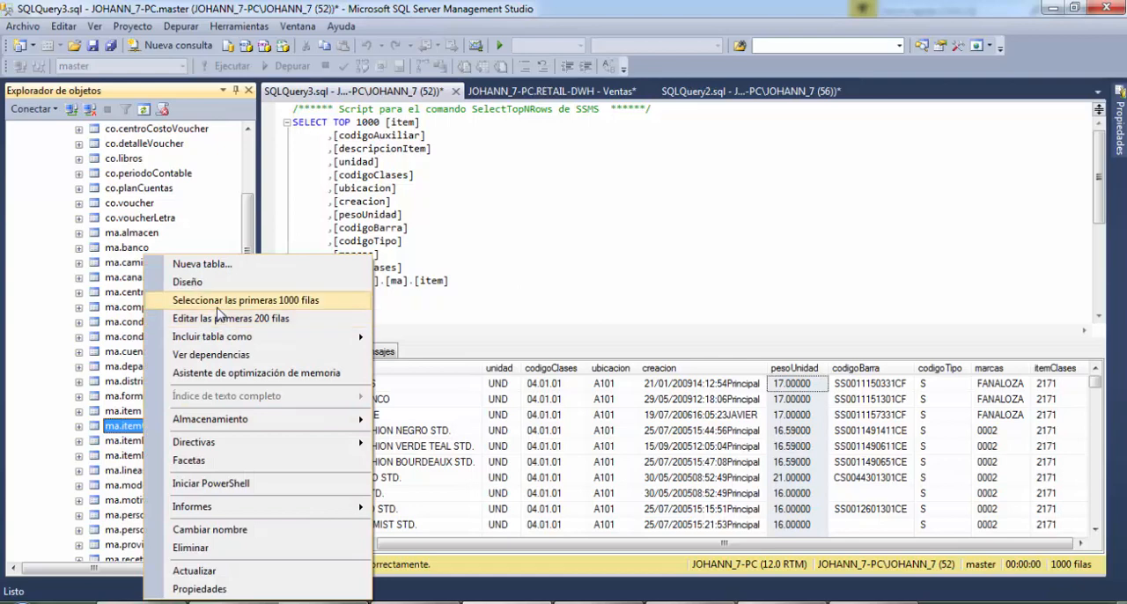
left_click(267, 160)
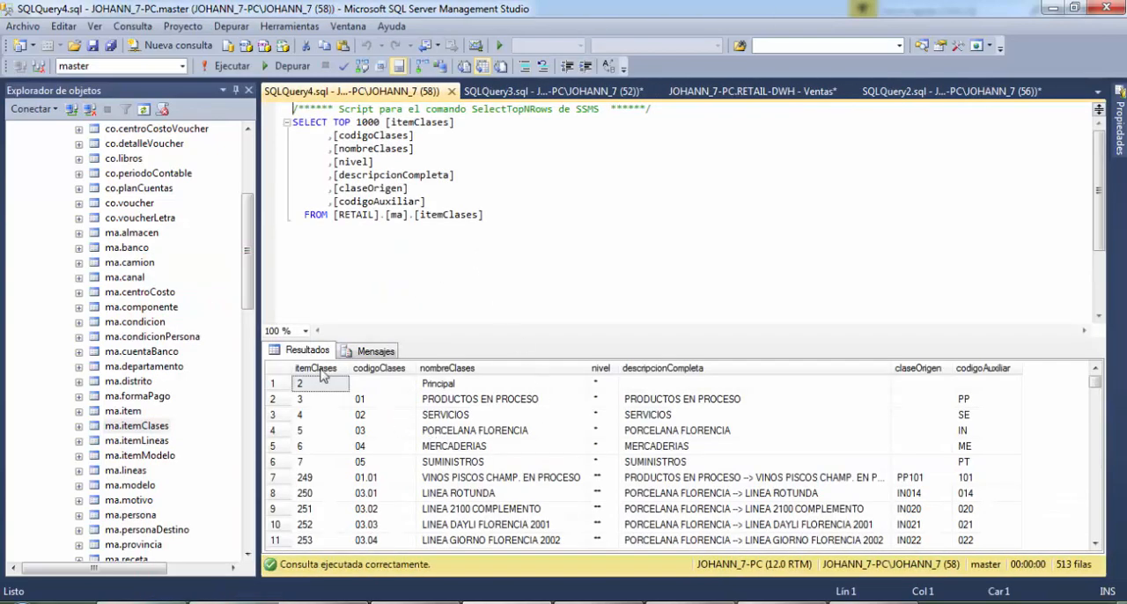
Examine the nombreClases, descripcionCompleta, claseOrigen and codigoAuxiliar values in the ma.itemClases results
left_click(458, 369)
left_click(689, 370)
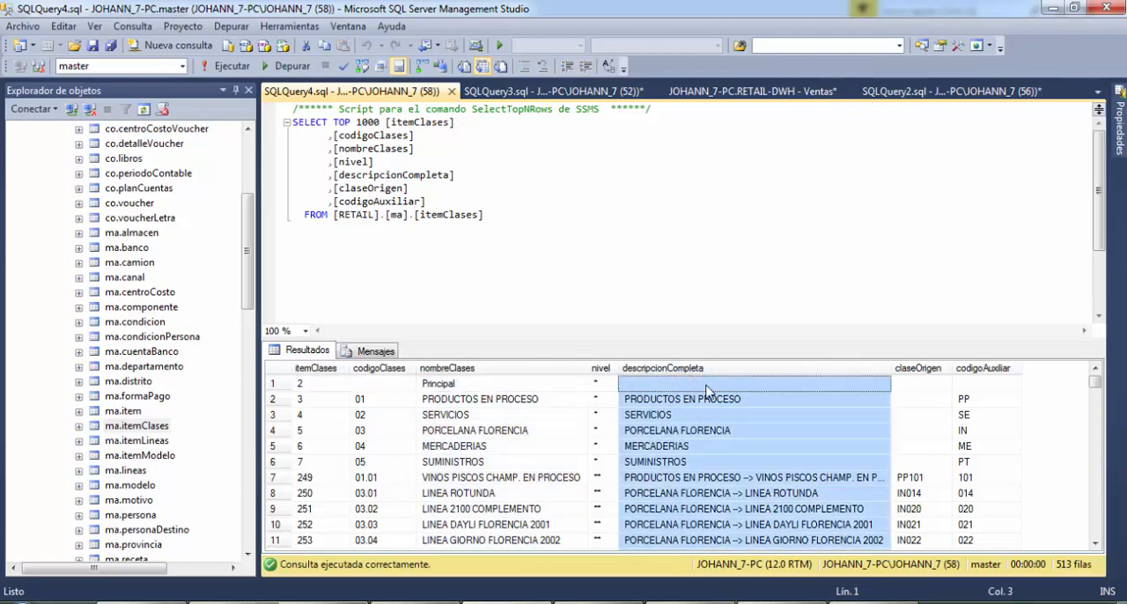
left_click(916, 446)
left_click(1011, 415)
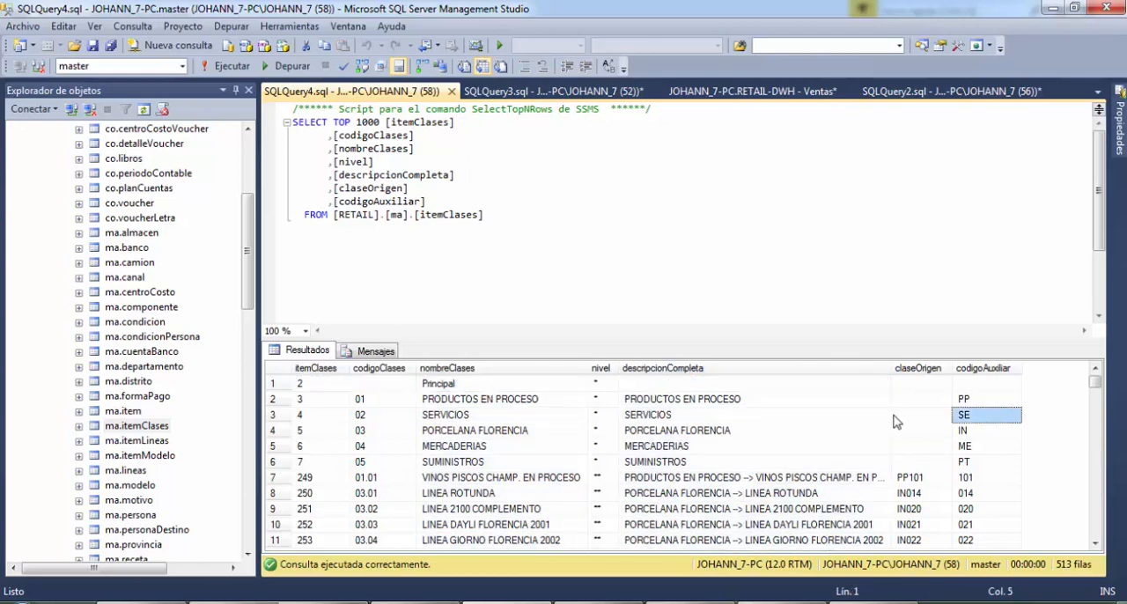
left_click(687, 431)
left_click(690, 448)
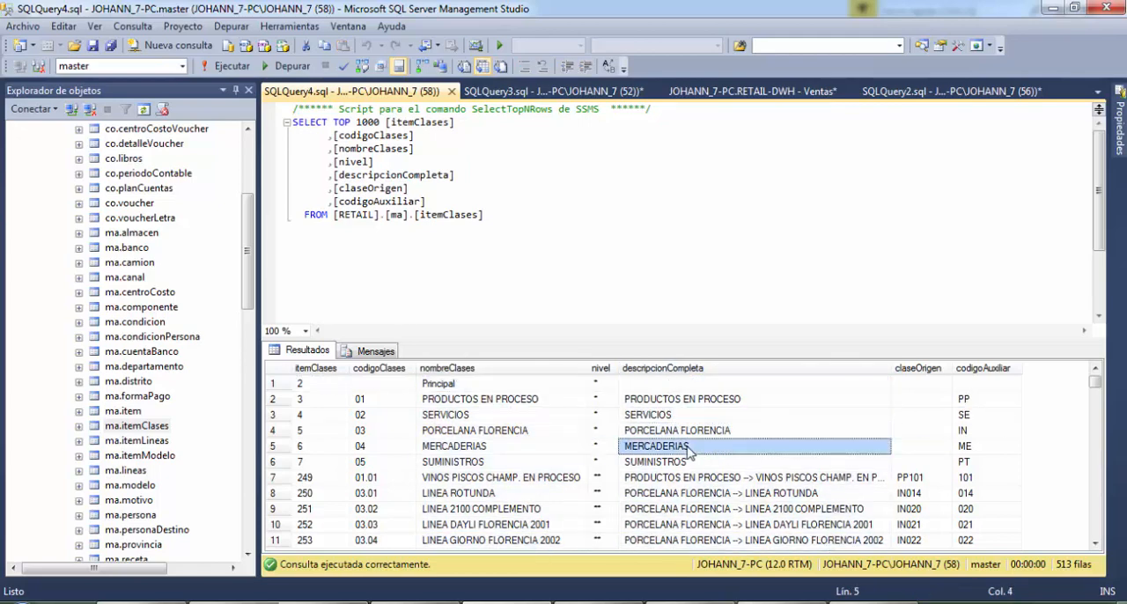
left_click(483, 464)
left_click(390, 400)
left_click(477, 401)
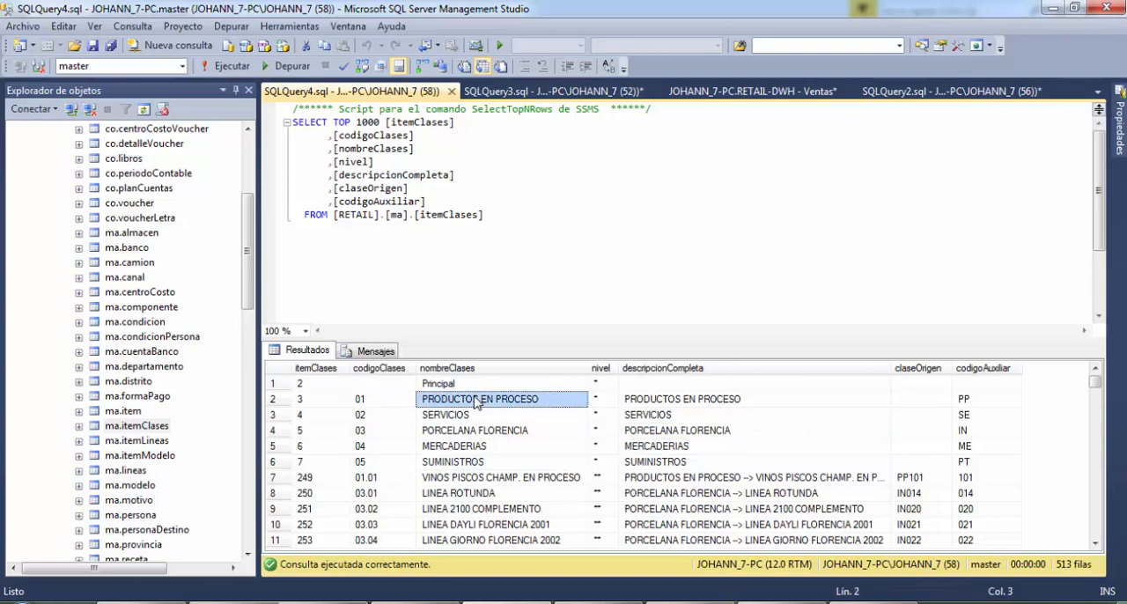
left_click(666, 461)
left_click(866, 445)
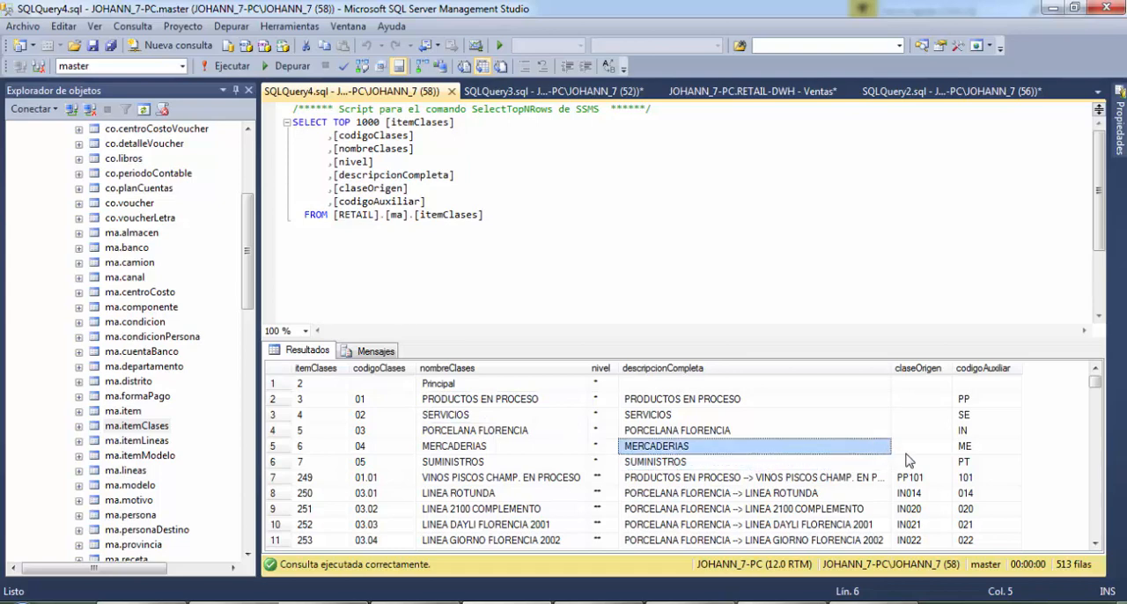
left_click(912, 449)
left_click(957, 452)
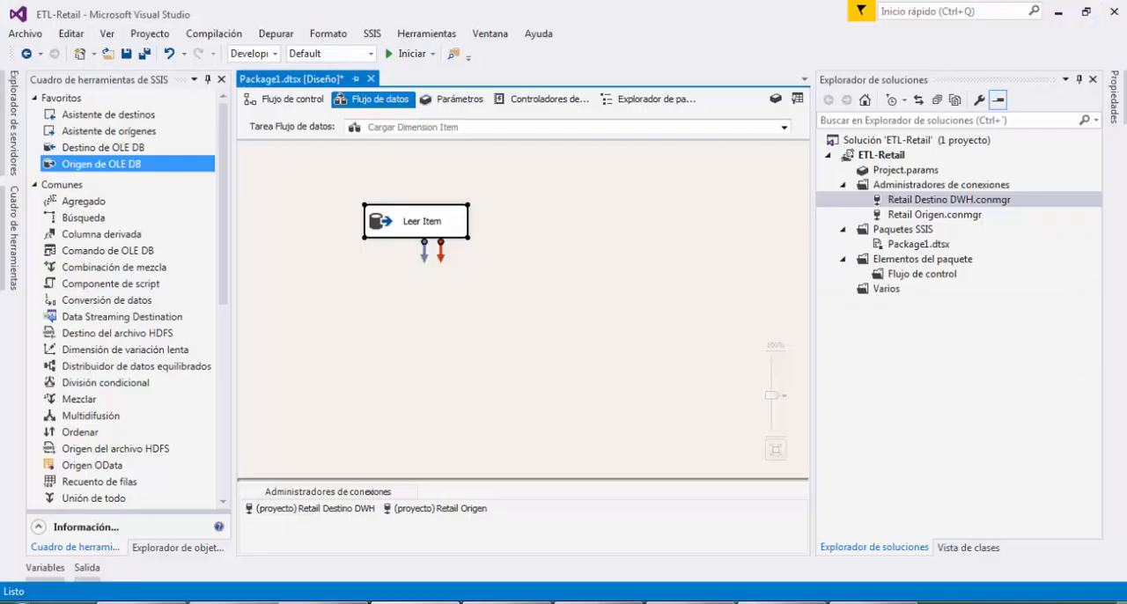
Return from Visual Studio to SQL Server Management Studio and compare the codigoClases column of ma.item with the ma.itemClases results
left_click(531, 299)
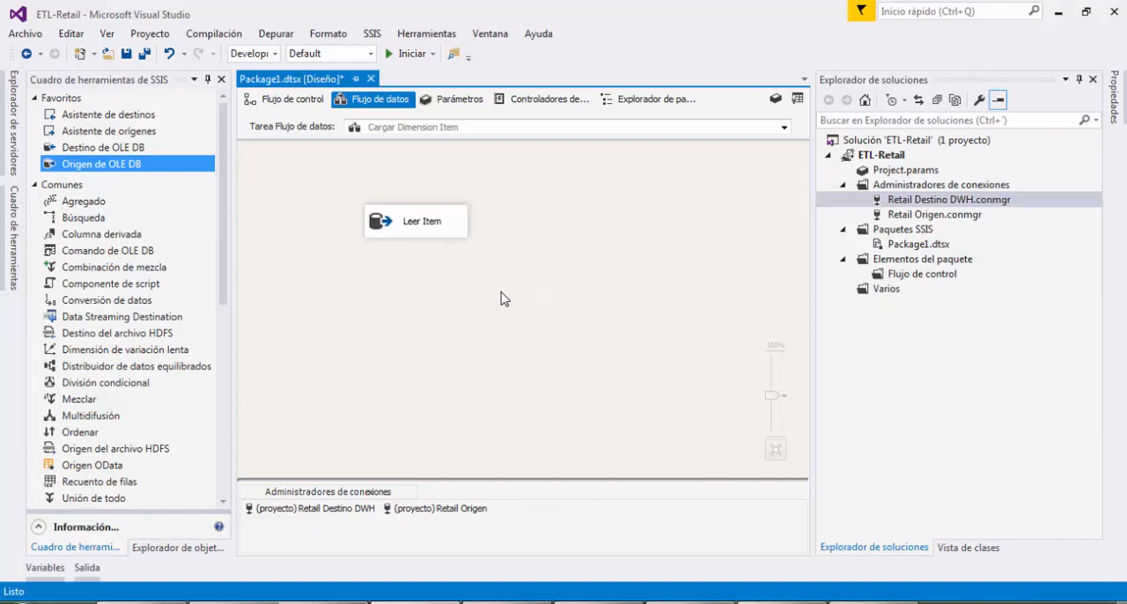
left_click(509, 603)
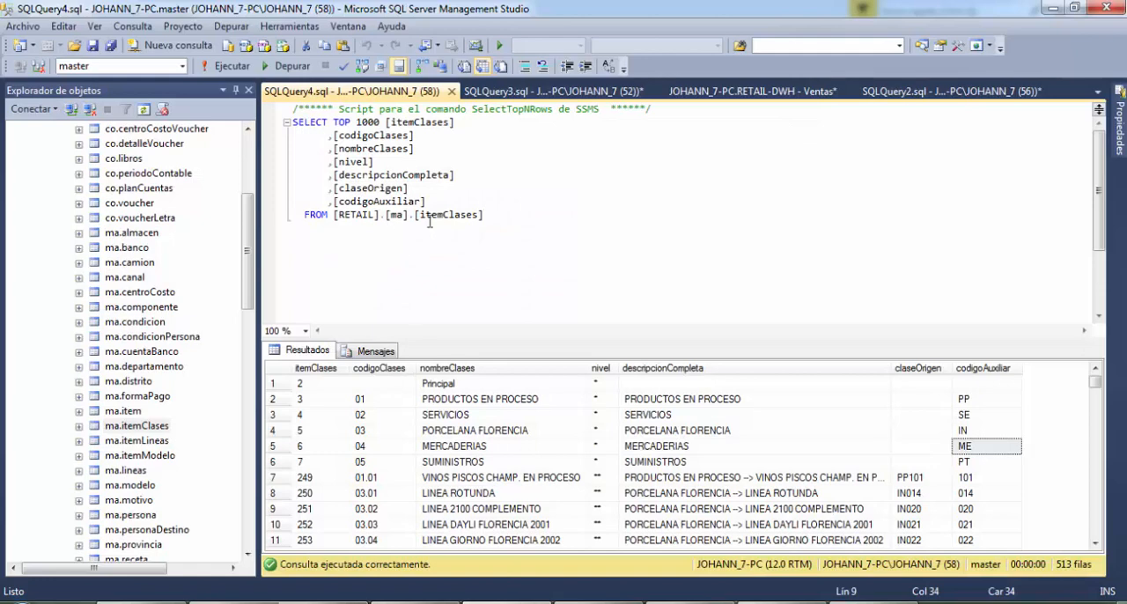
left_click(510, 91)
scroll(427, 211, "down", 2)
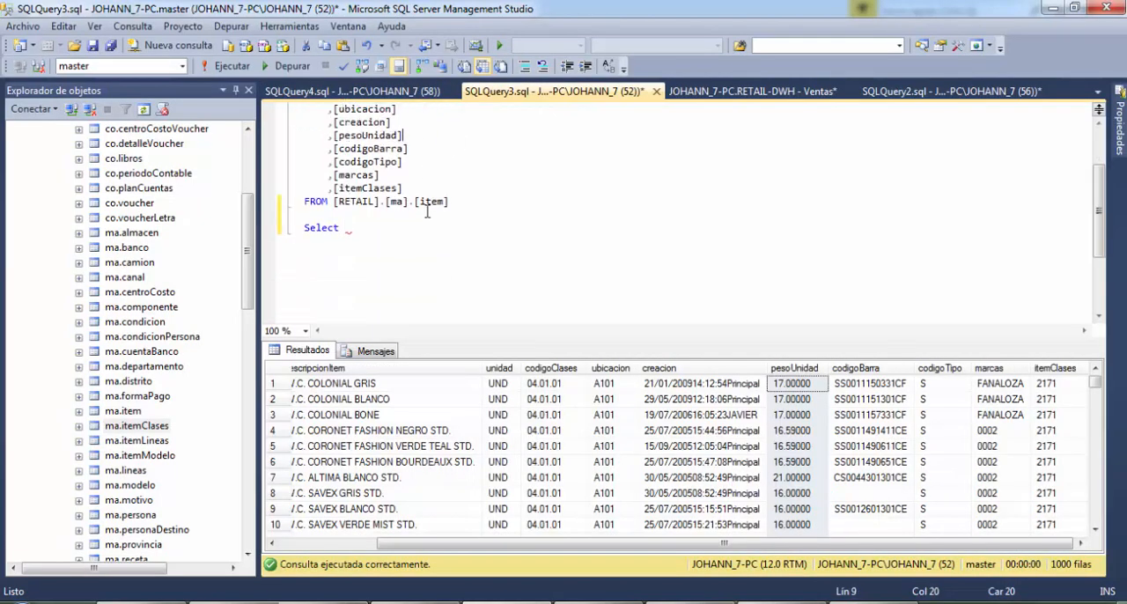
left_click(498, 415)
left_click_drag(521, 544, 351, 538)
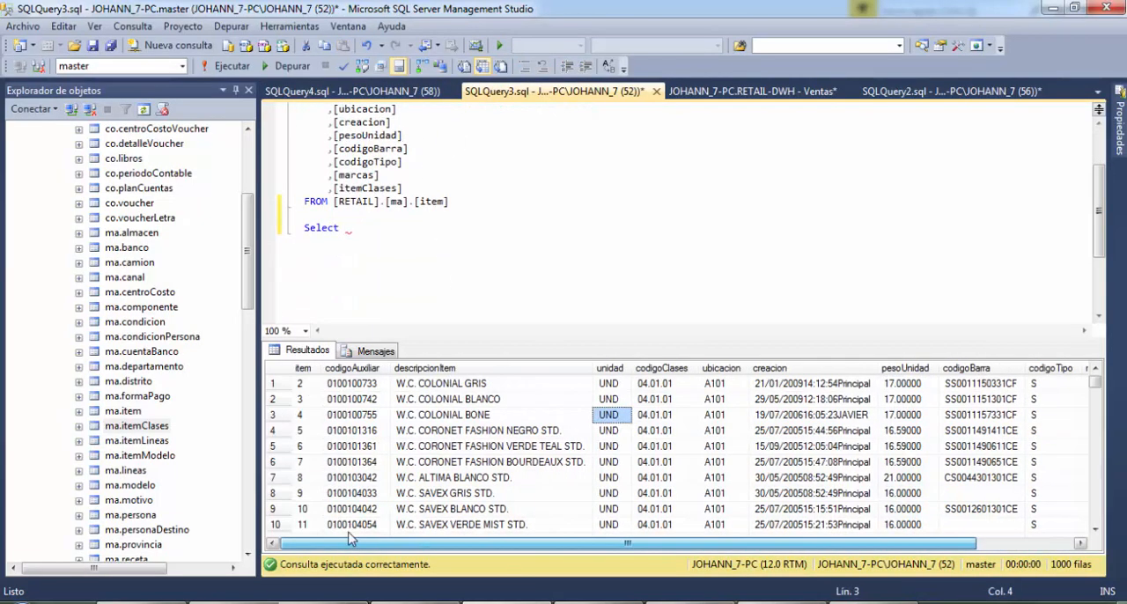
left_click(440, 463)
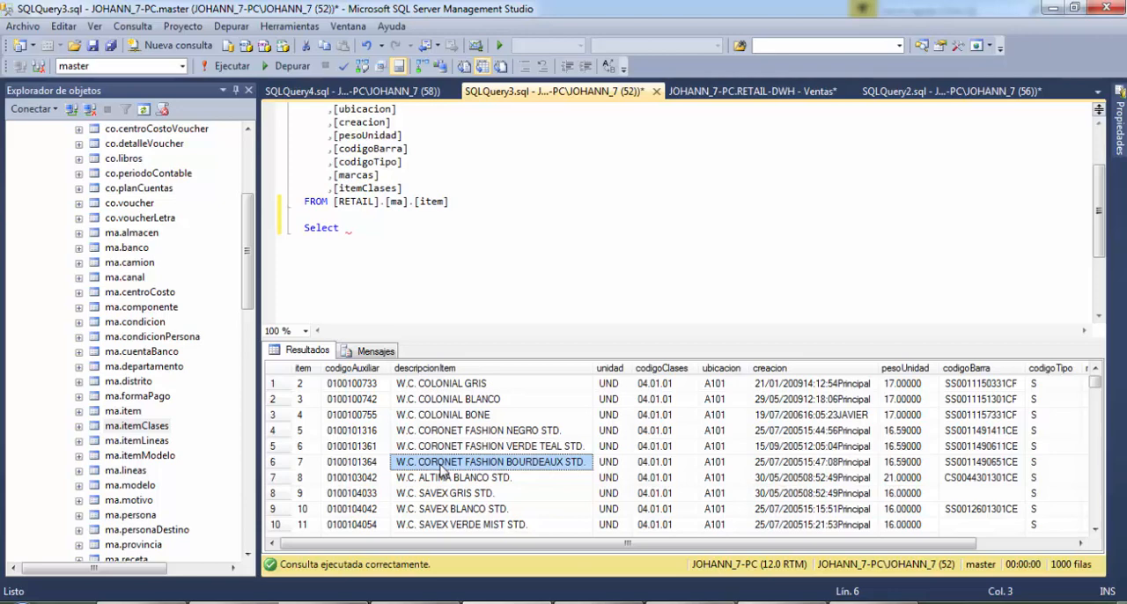
left_click(687, 415)
left_click(688, 369)
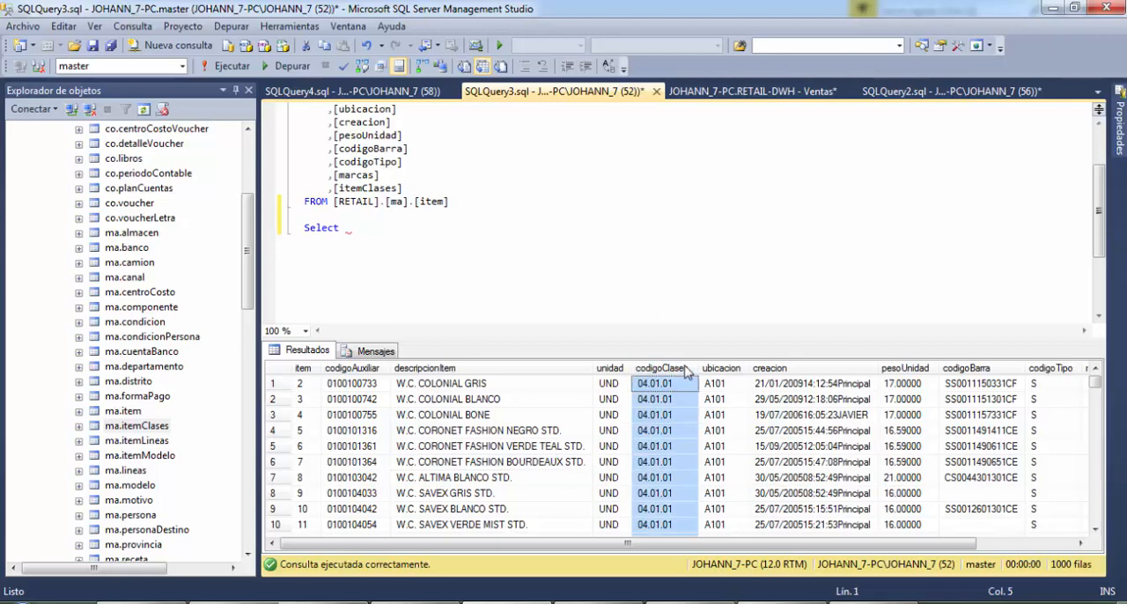
left_click(392, 92)
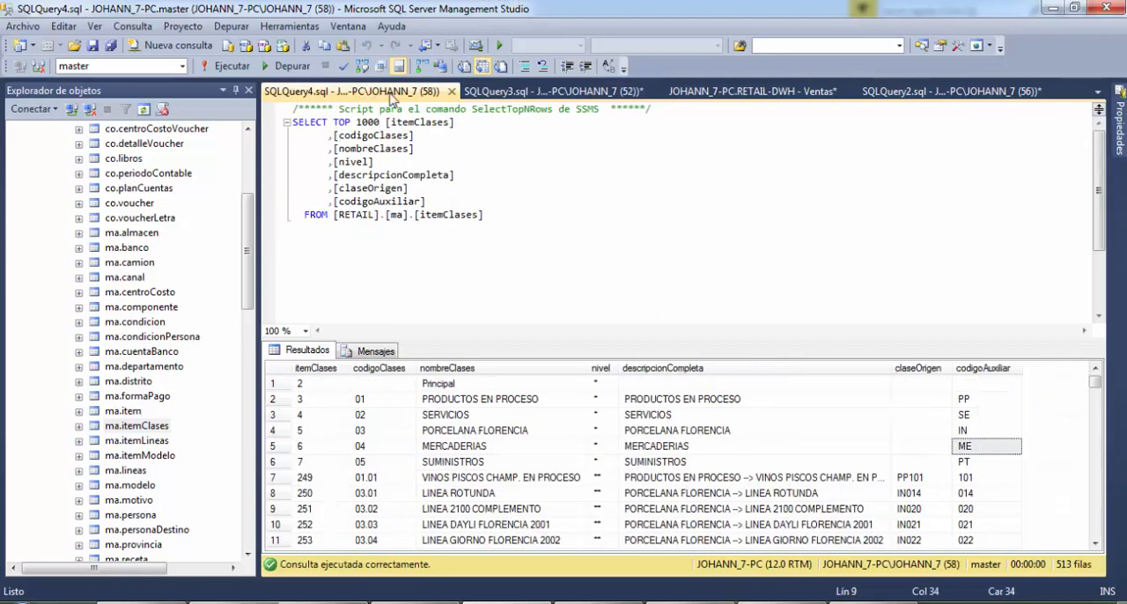
Close the RETAIL-DWH Ventas database diagram without saving its changes
left_click(684, 93)
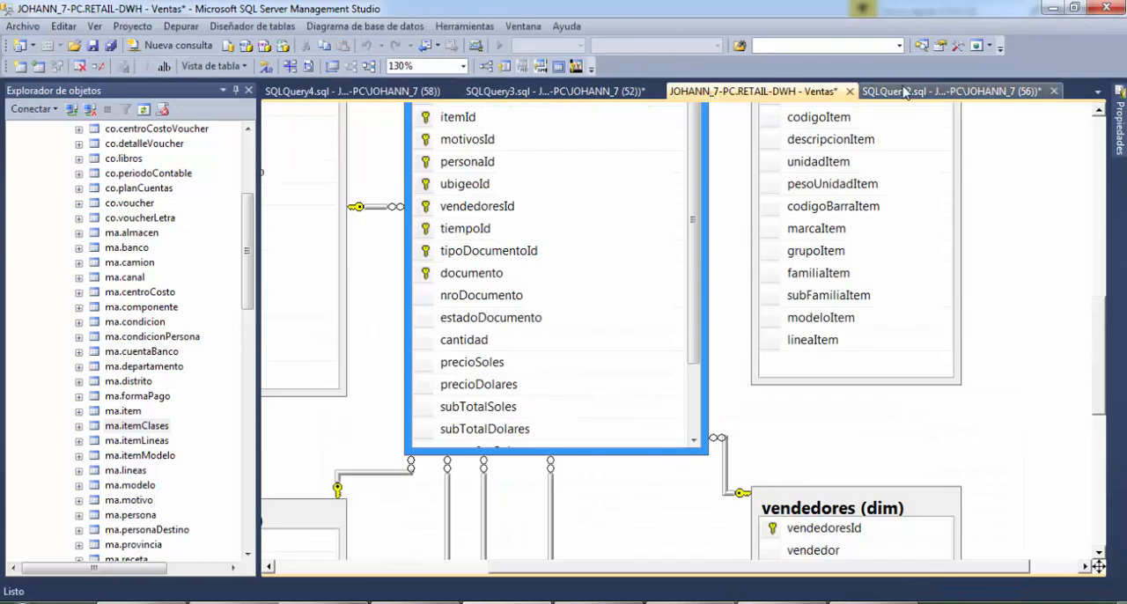
left_click(850, 91)
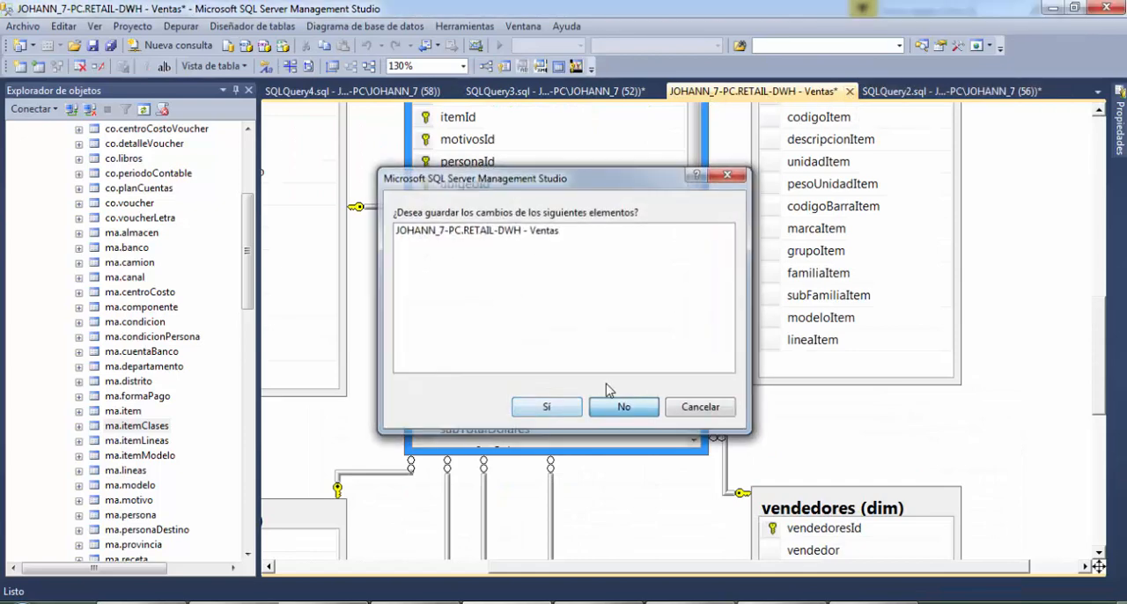
left_click(622, 406)
Examine the itemId and codigoItem columns in the dim.item query results and revisit the ma.item query
left_click(791, 91)
left_click(662, 463)
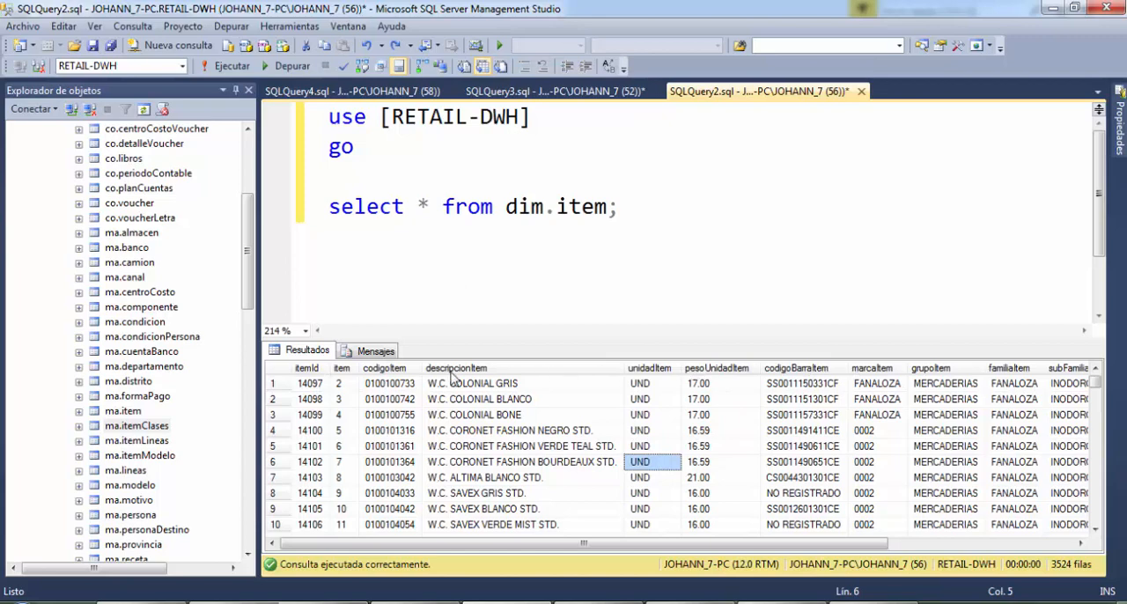
left_click(306, 368)
left_click(385, 368)
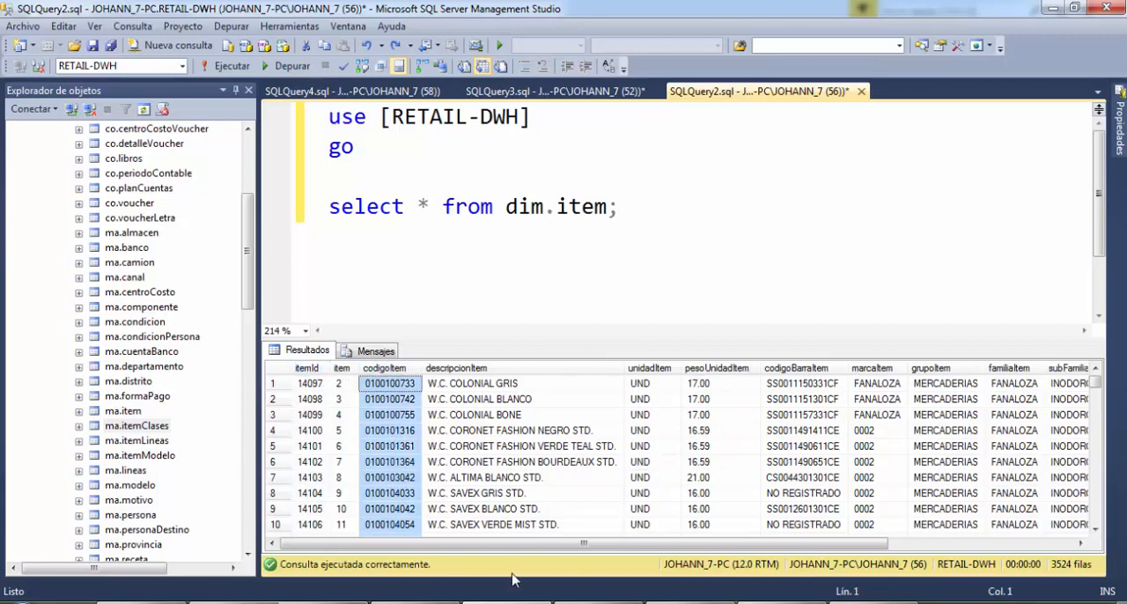
left_click_drag(566, 544, 514, 553)
left_click(413, 260)
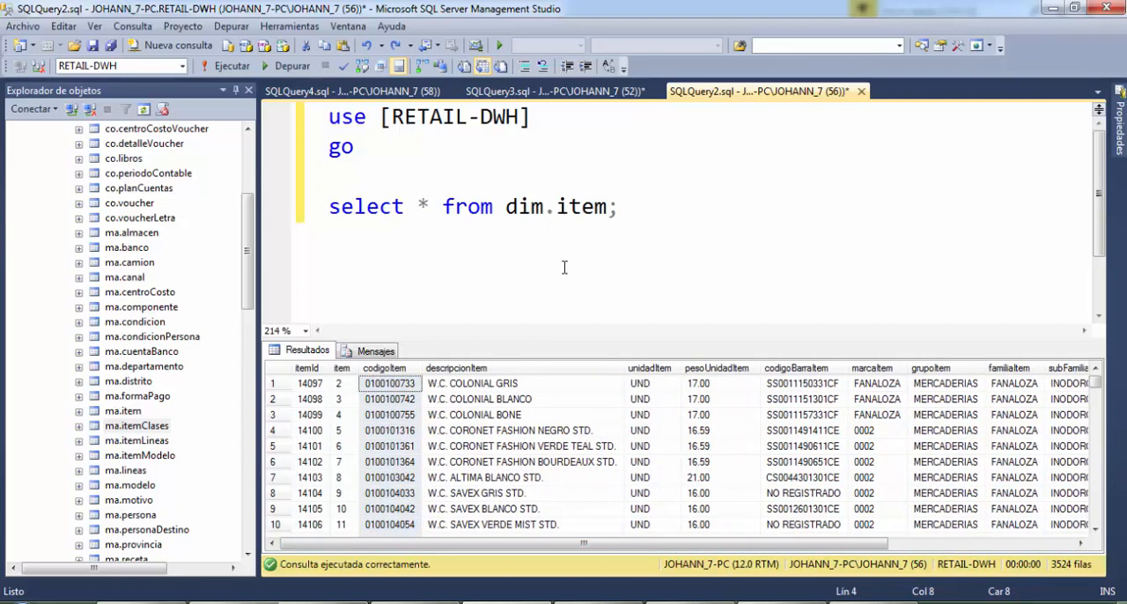
left_click(622, 214)
left_click(641, 91)
left_click(709, 204)
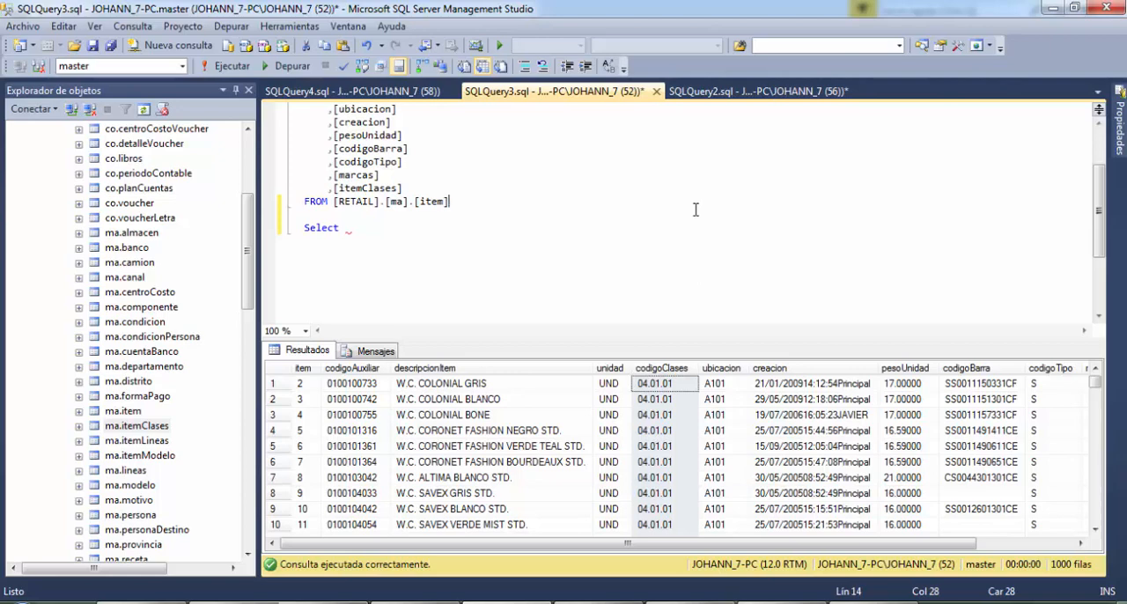
key("Down")
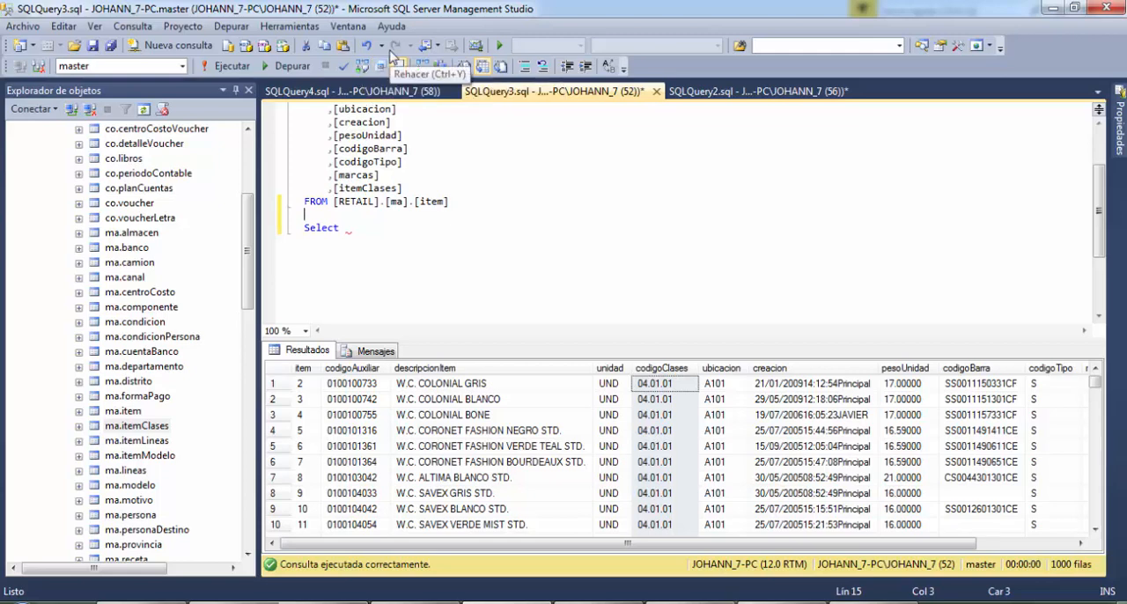
Clear the dim.item query text and begin a new select statement in its place
left_click(757, 92)
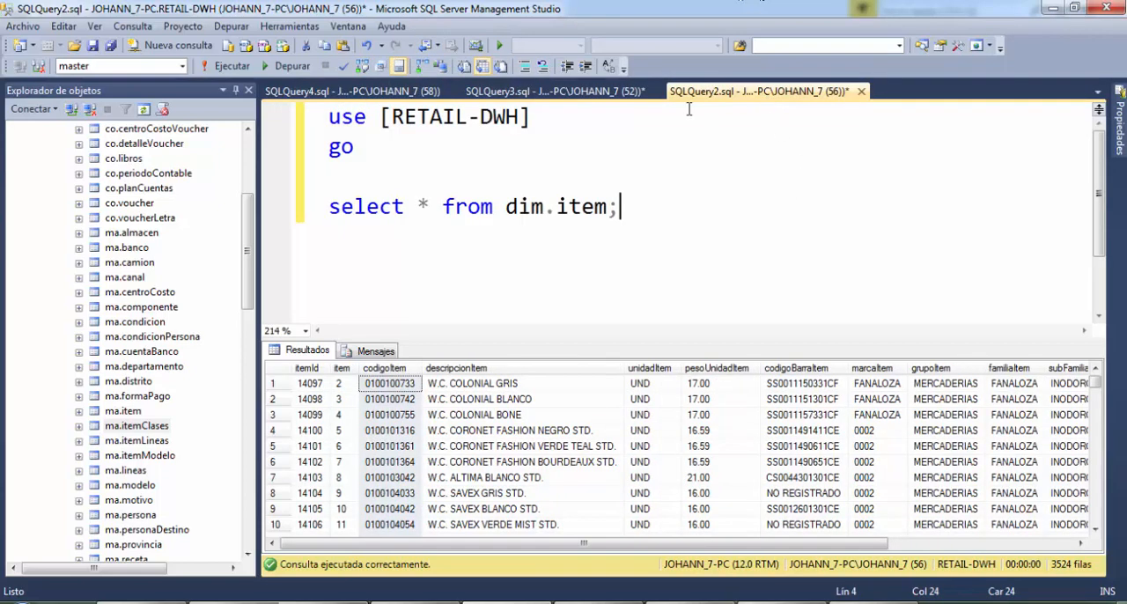
key("ctrl+a")
key("Delete")
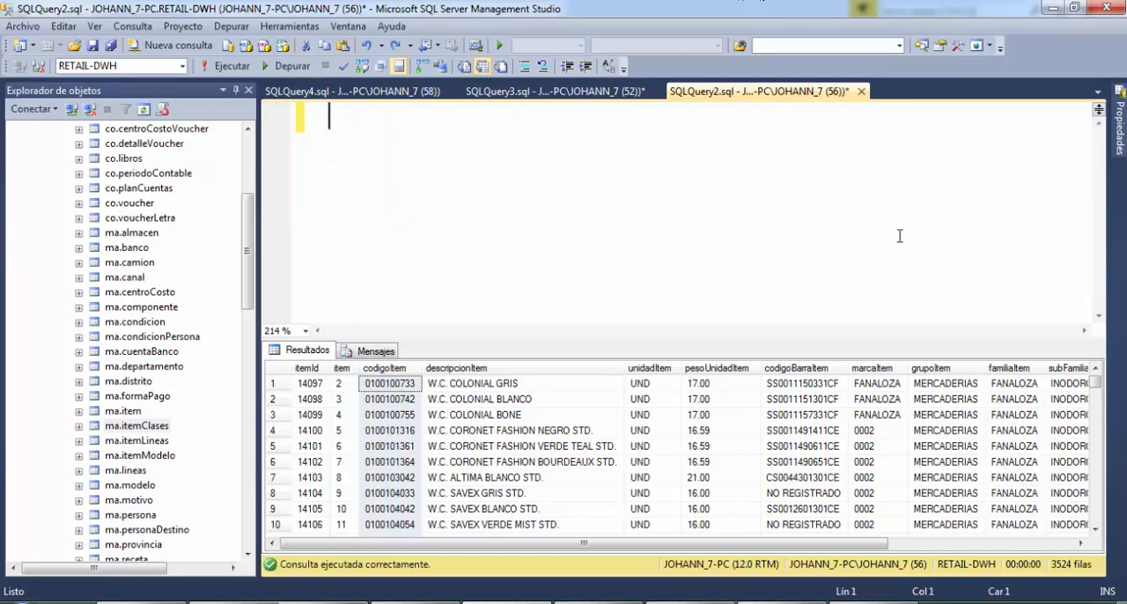
type("see")
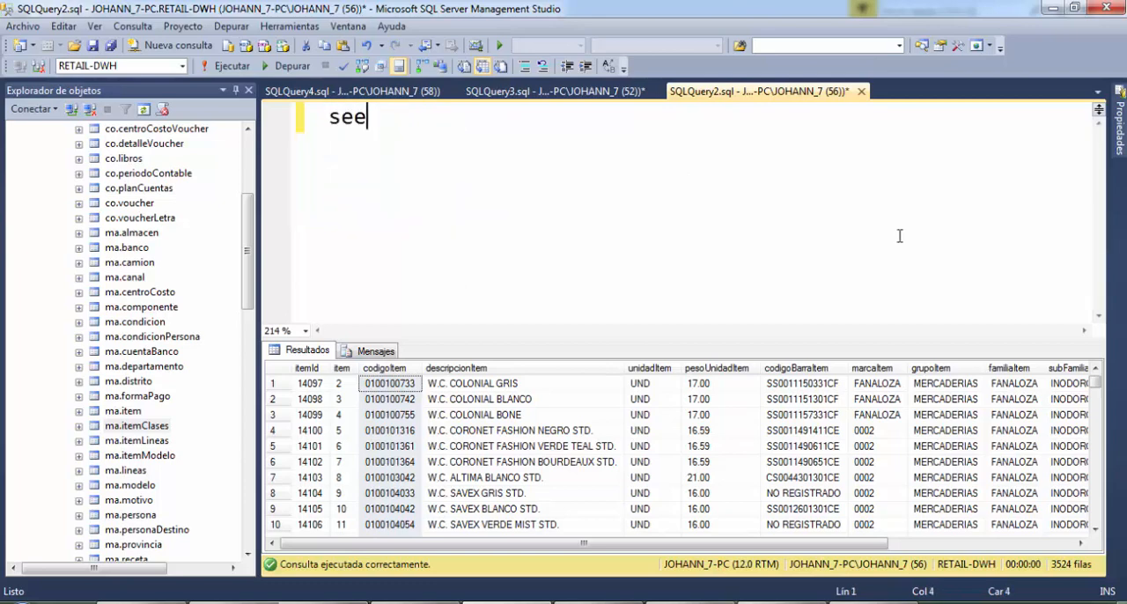
key("BackSpace")
type("lect")
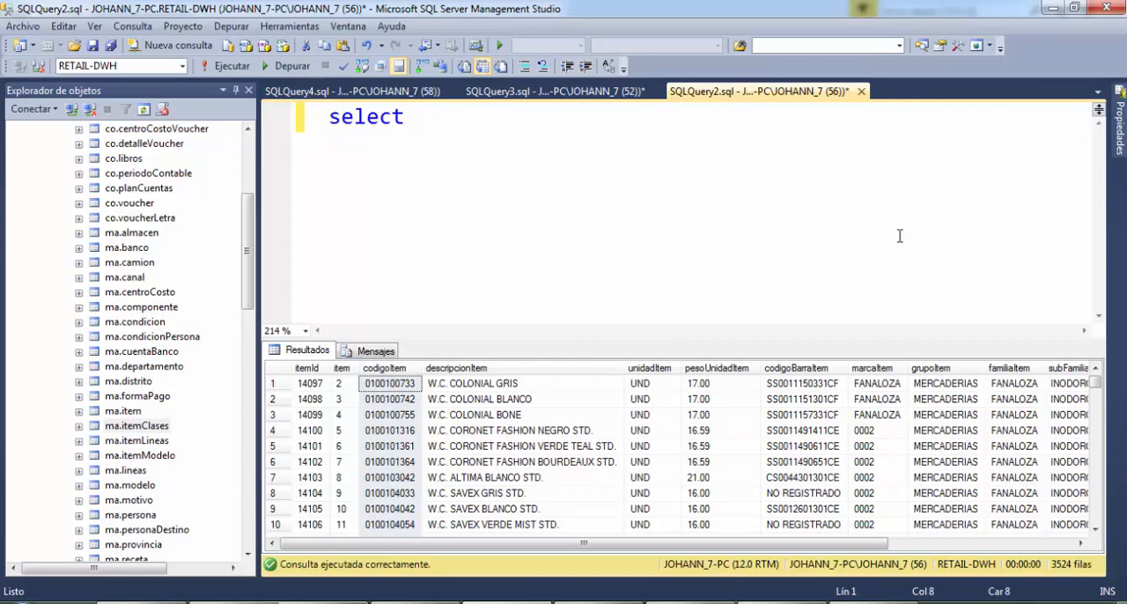
type("a.item")
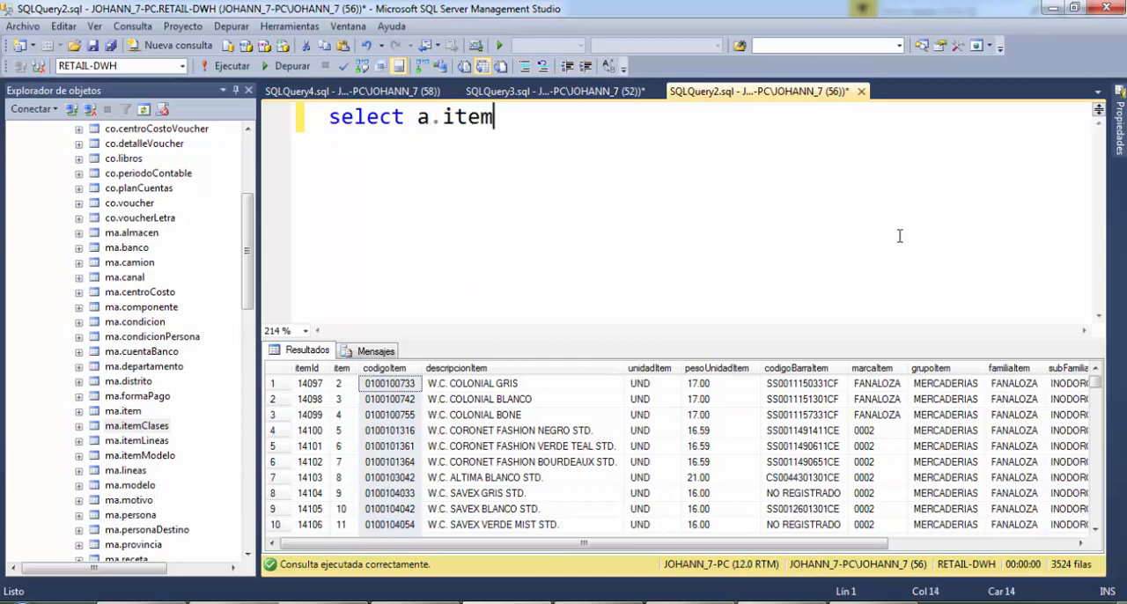
key("BackSpace")
key("Left")
key("Left")
key("Left")
key("Left")
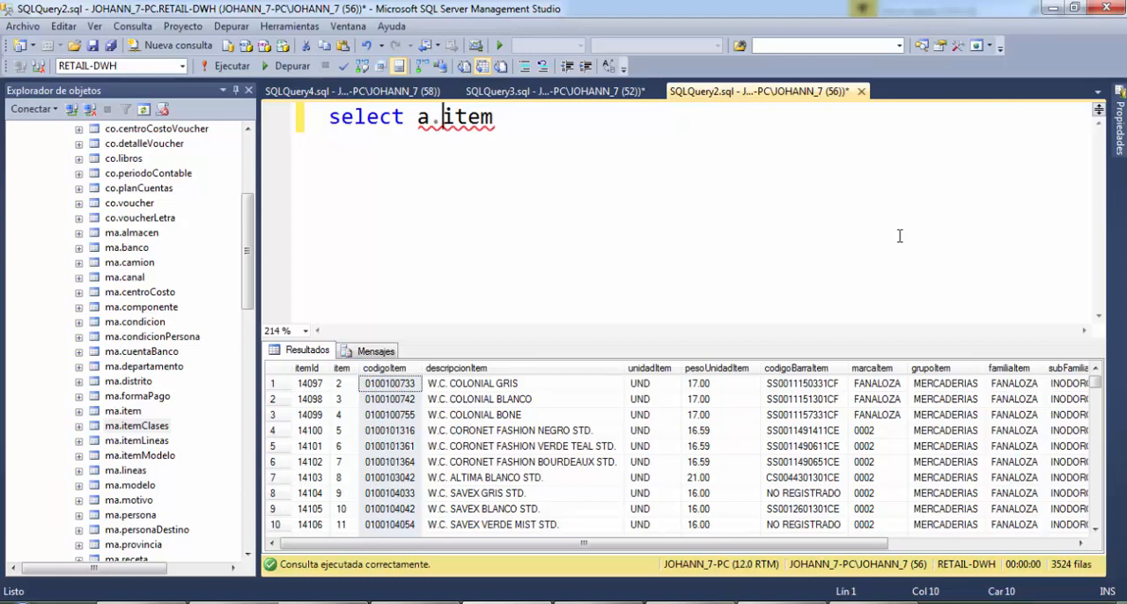
key("BackSpace")
key("BackSpace")
key("Right")
key("Right")
key("Right")
key("Right")
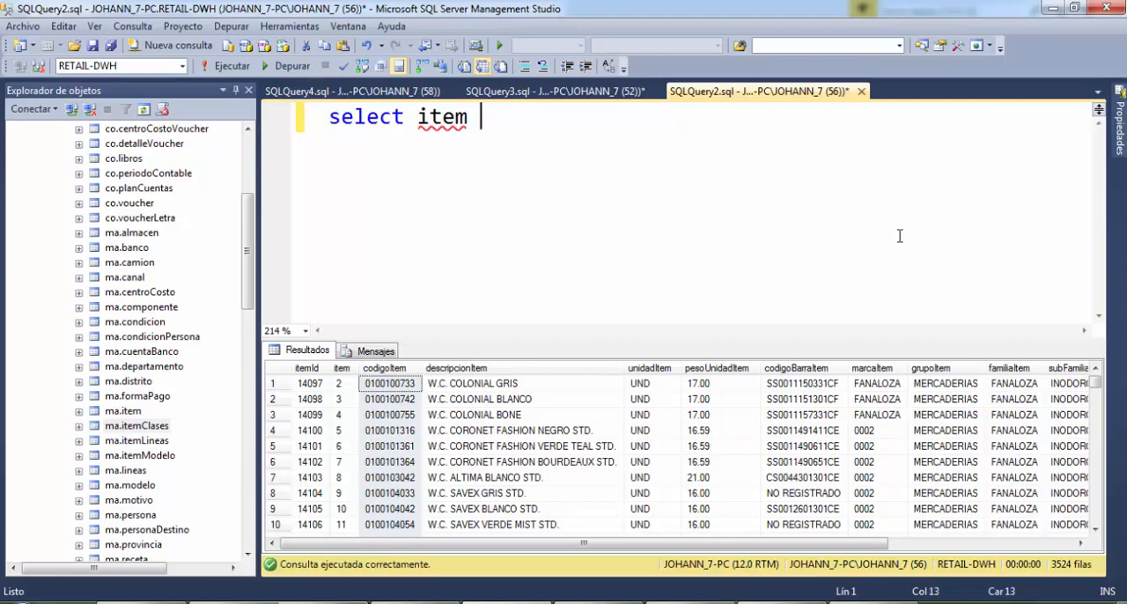
type("A")
key("Left")
key("Left")
type("Clases")
key("Right")
key("Right")
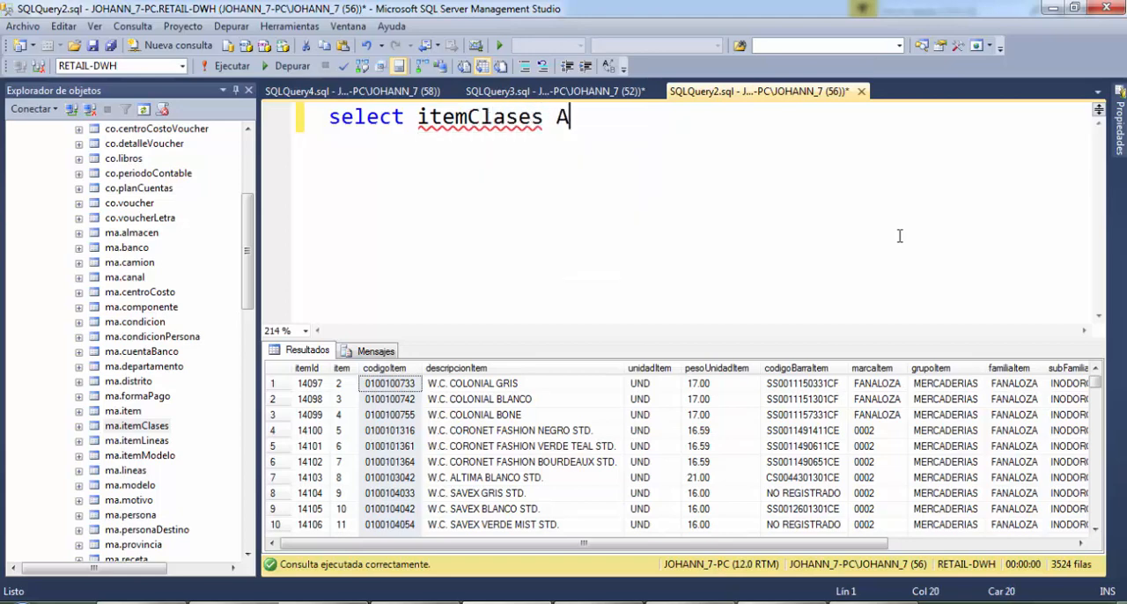
type(",")
key("BackSpace")
key("BackSpace")
key("BackSpace")
key("BackSpace")
key("BackSpace")
key("BackSpace")
key("BackSpace")
key("BackSpace")
key("BackSpace")
key("BackSpace")
key("BackSpace")
key("BackSpace")
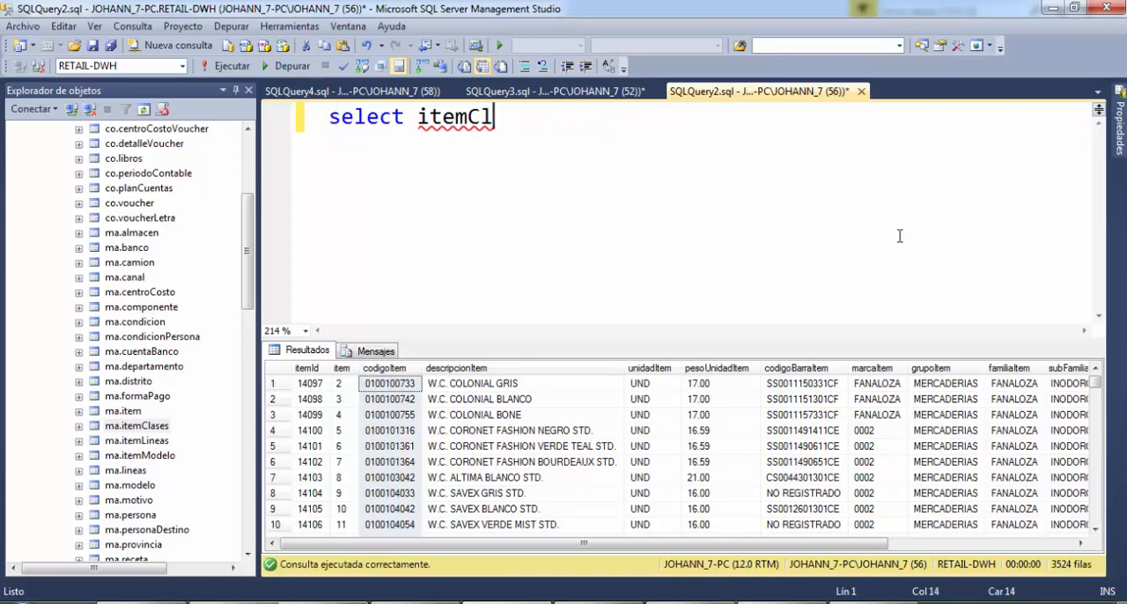
key("BackSpace")
key("BackSpace")
Write the query as select * on the first line and FROM ma.item on the second
type("*")
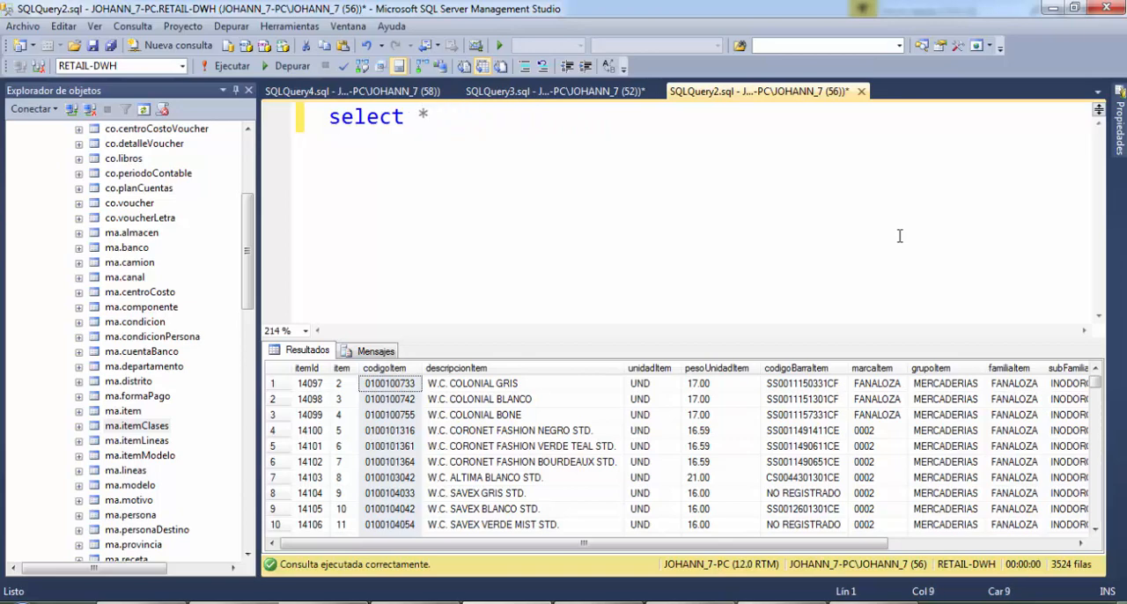
key("Return")
type("FR")
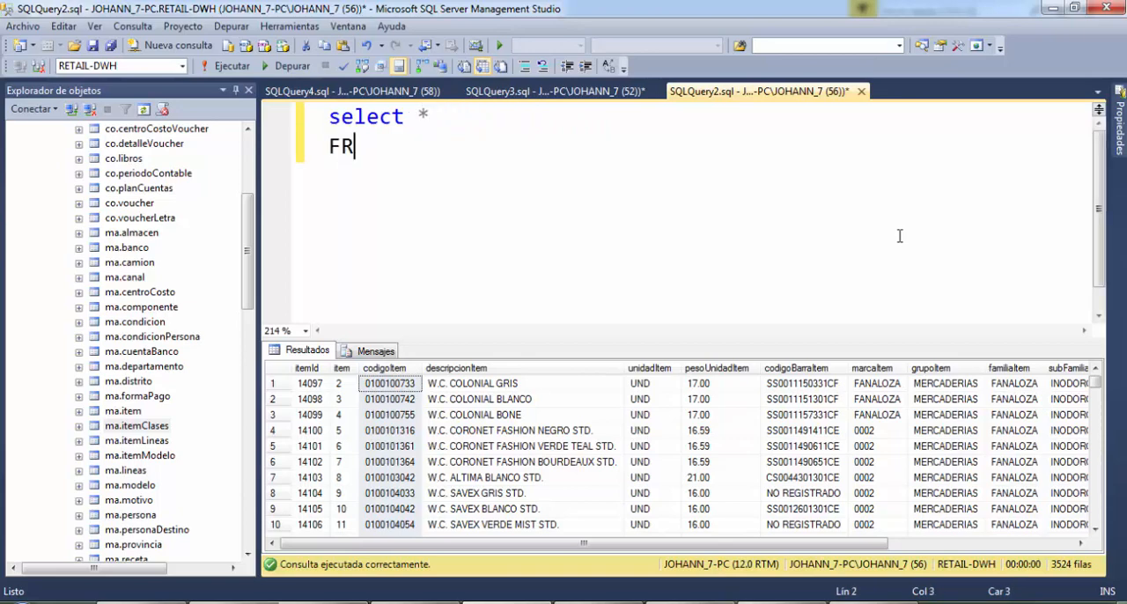
key("BackSpace")
key("BackSpace")
type("FROM")
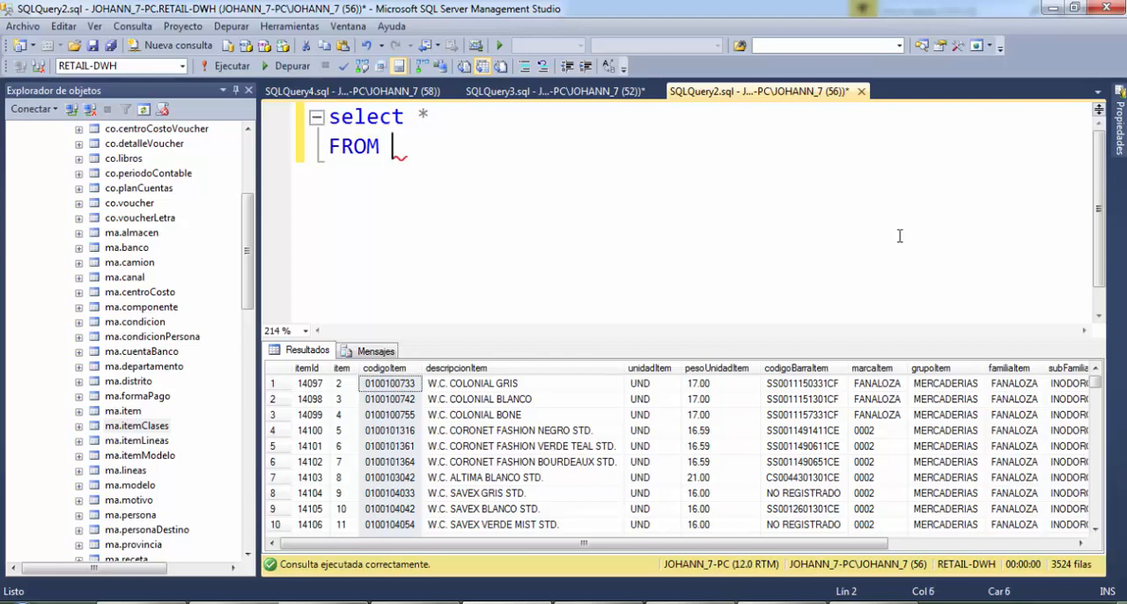
type(" ma")
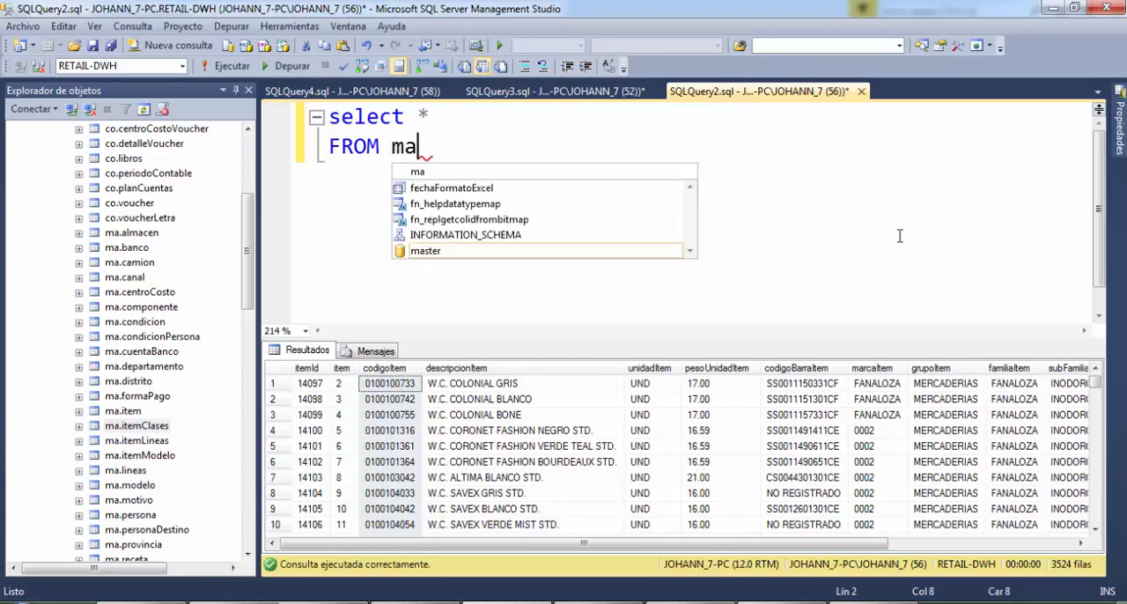
type(".item")
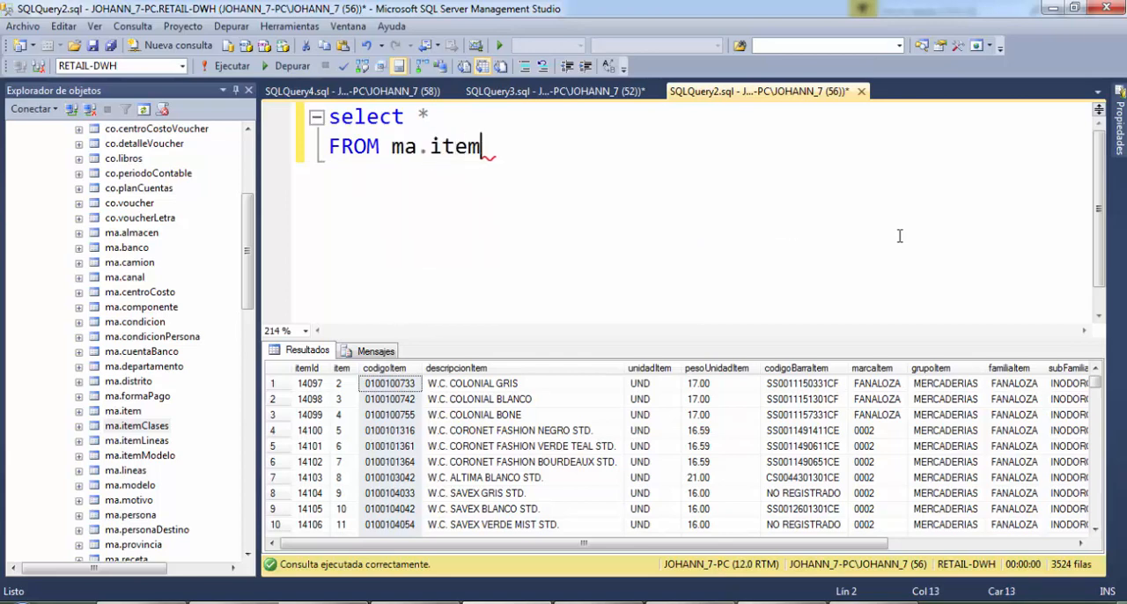
Switch the query's database to RETAIL and change the FROM table to ma.itemClases
left_click(182, 66)
left_click(97, 206)
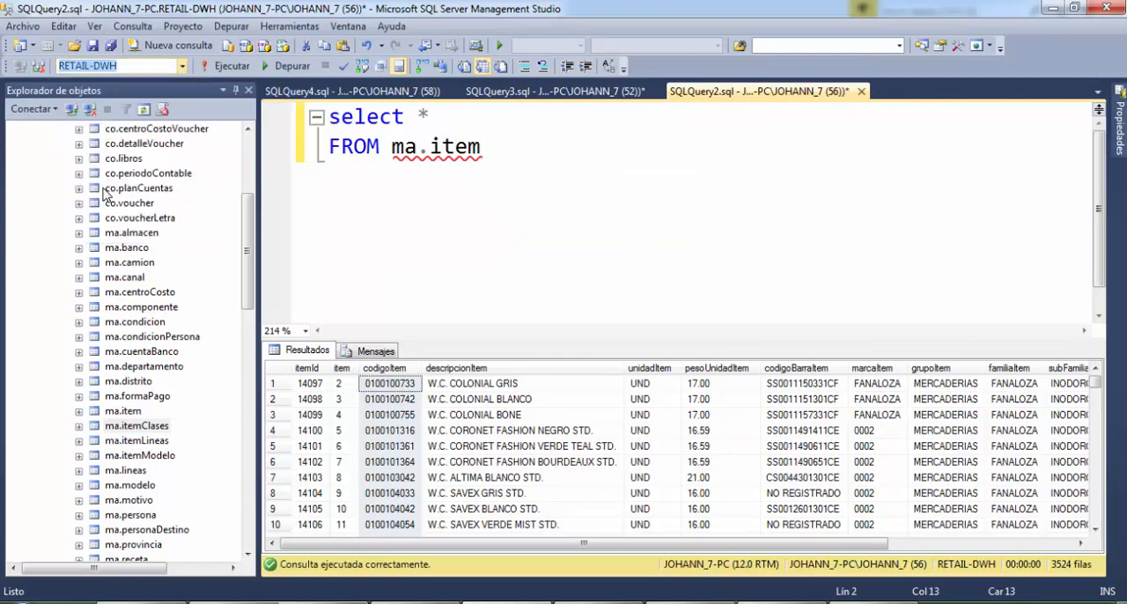
type("Cla")
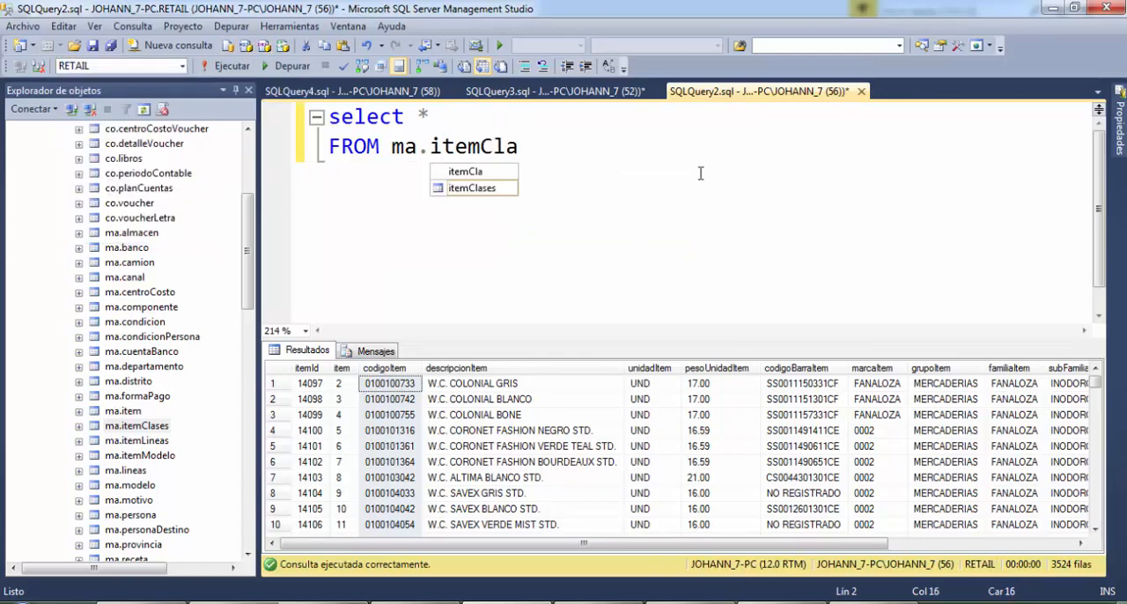
key("Tab")
Add an INNER JOIN after ma.itemClases in the FROM clause and give that table the alias A
type("INNER J")
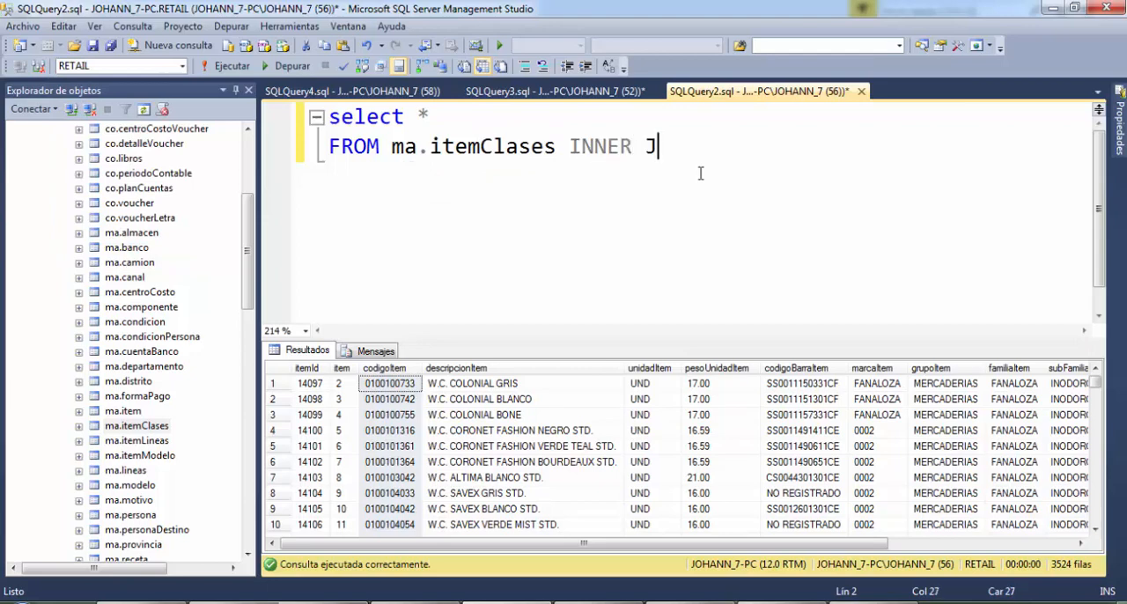
type("OIN")
key("Left")
key("Left")
key("Left")
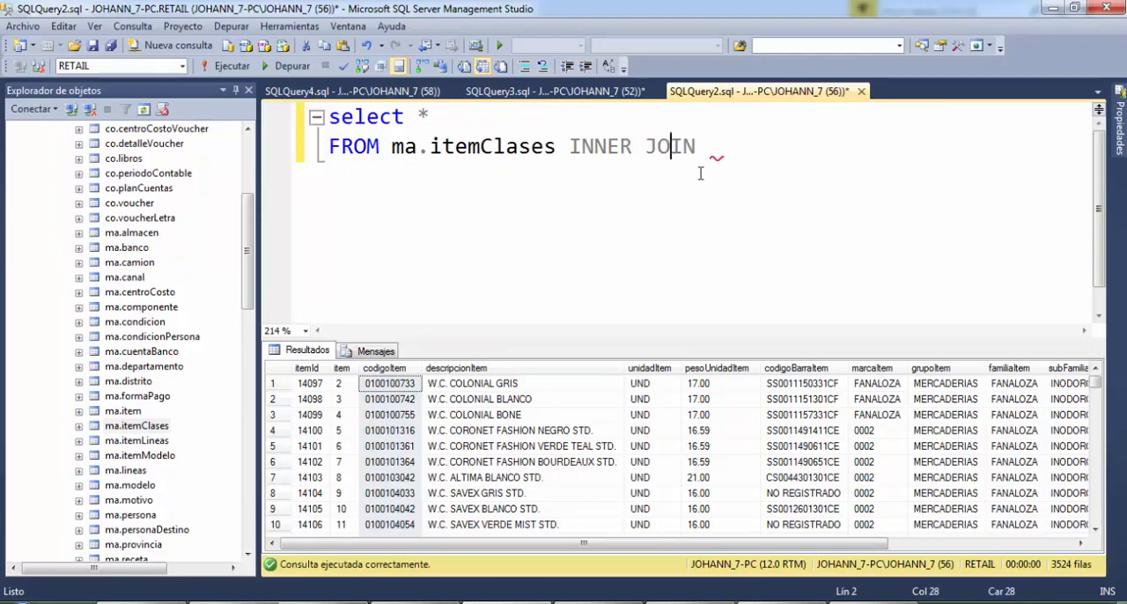
key("Left")
key("Left")
key("Left")
key("Left")
key("Left")
key("Left")
key("Left")
key("Left")
type("A")
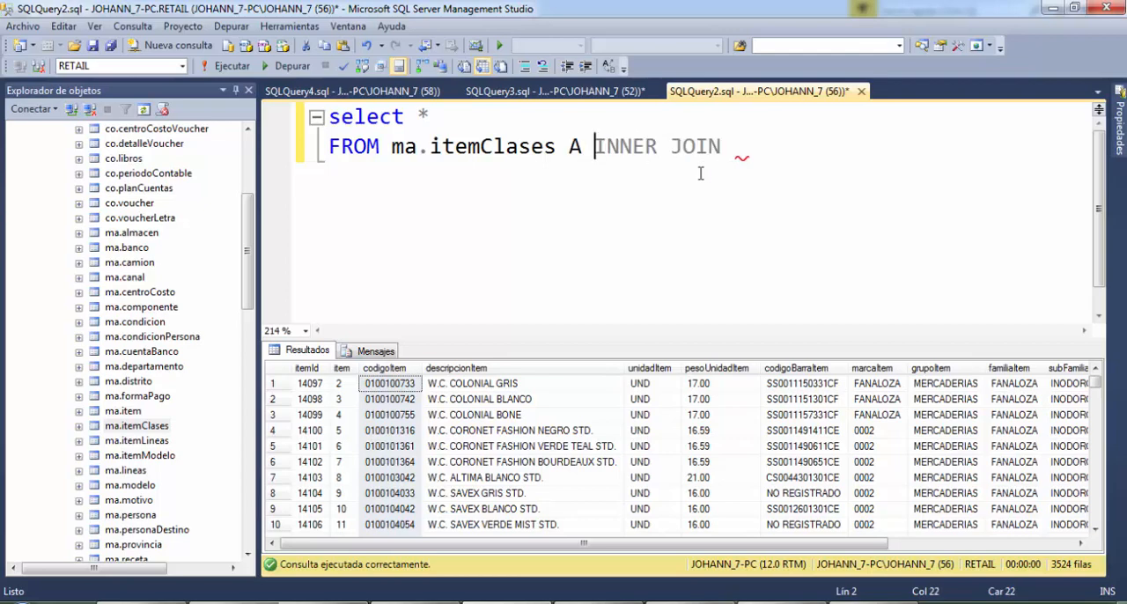
Enter ma.itemClases as the joined table after INNER JOIN
key("End")
type("ma.item")
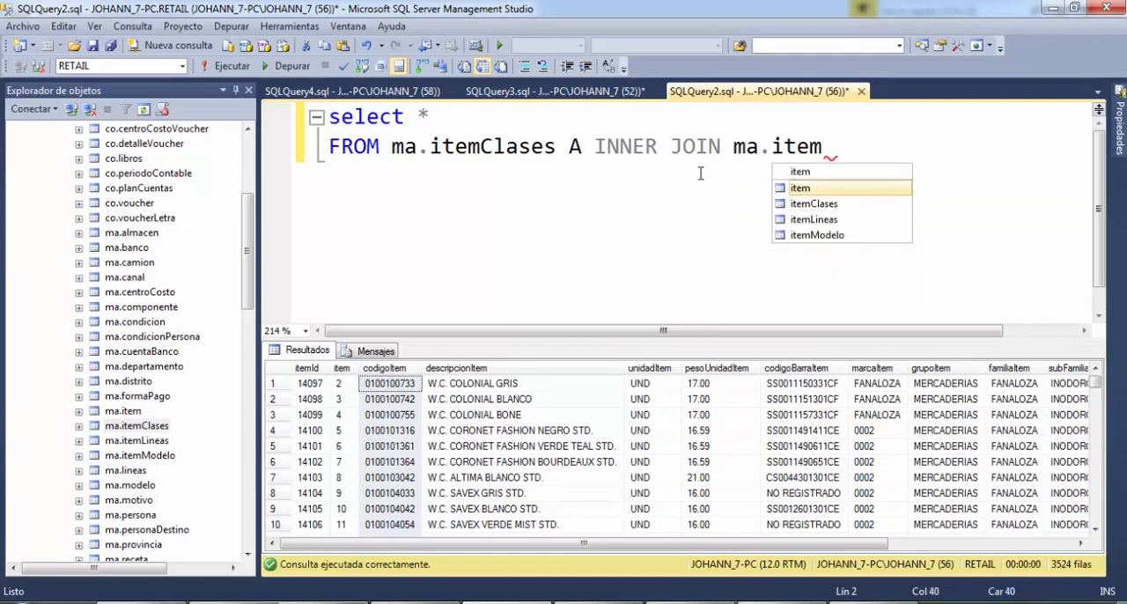
key("Down")
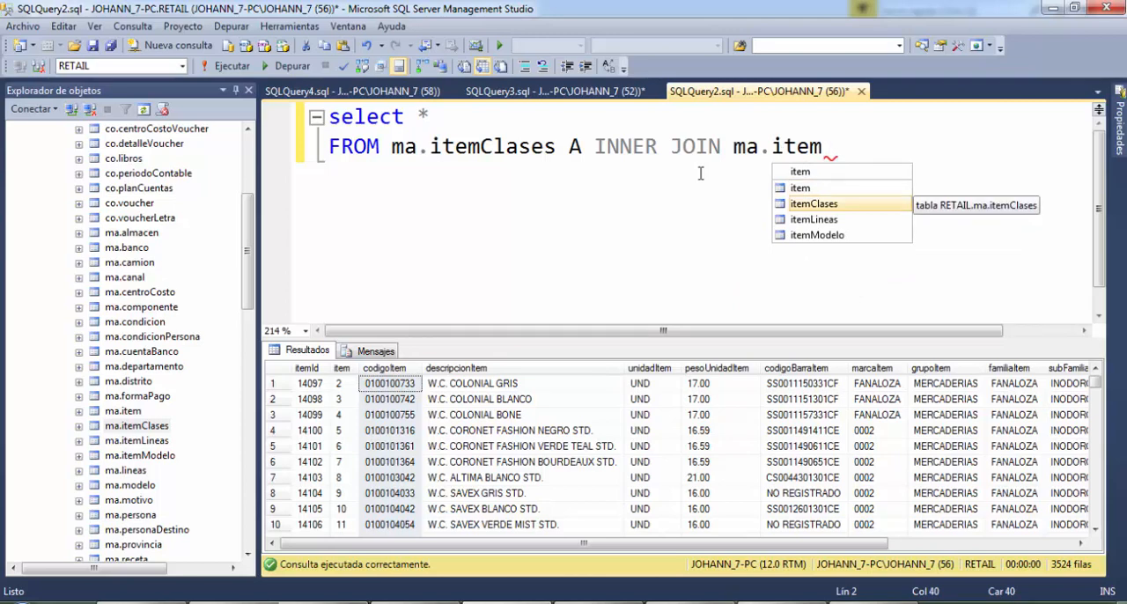
key("Tab")
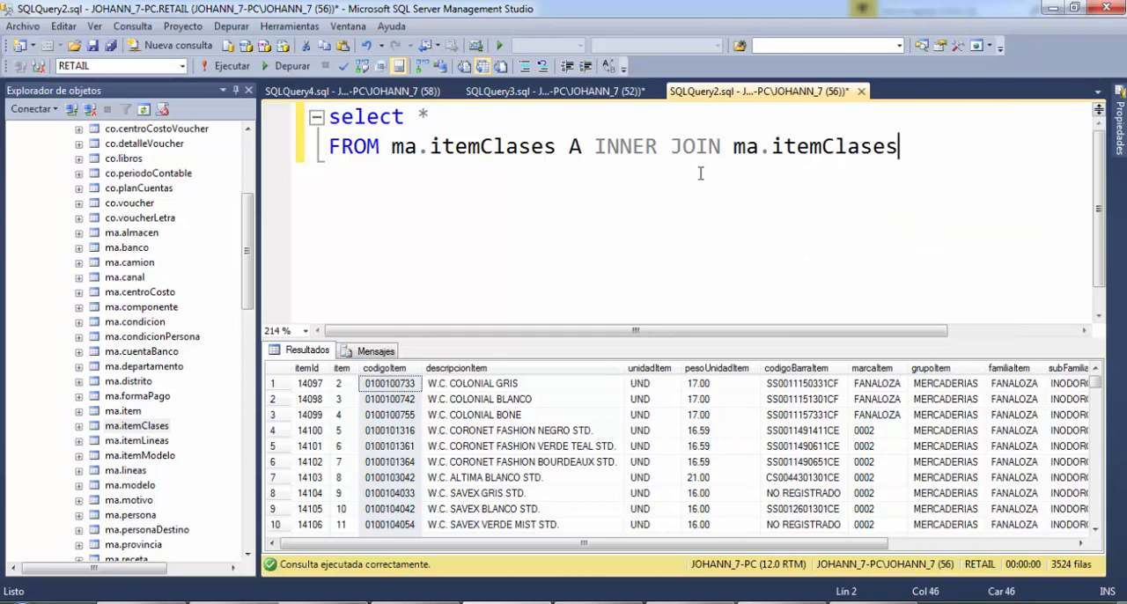
Replace the asterisk in the select list with a.itemClases
key("Left")
scroll(701, 174, "down", 2)
key("Up")
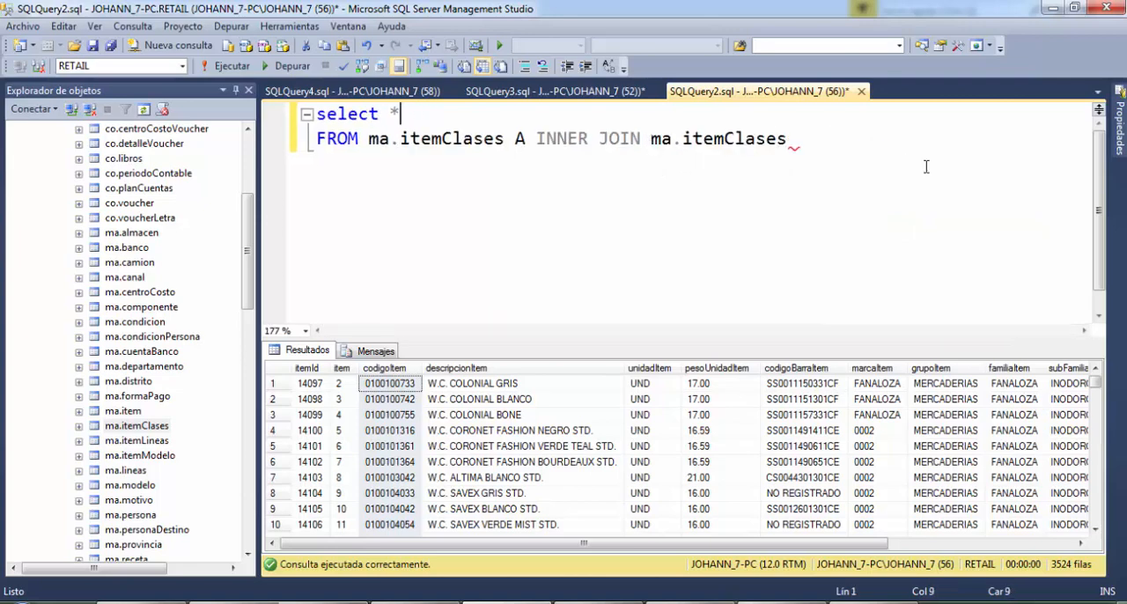
key("BackSpace")
type("a.it")
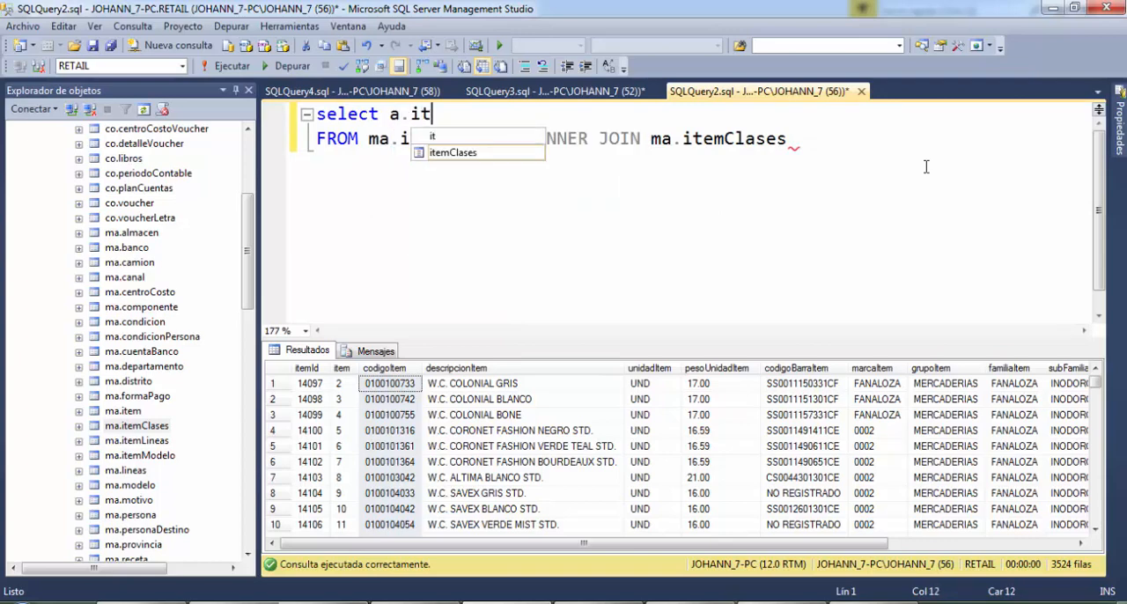
type("emClases")
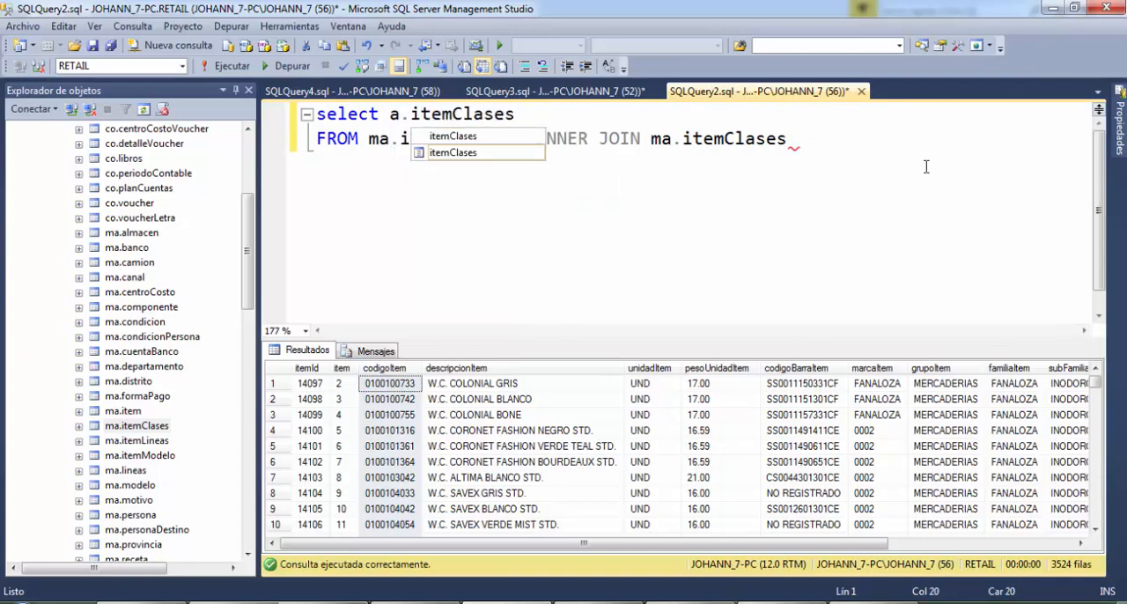
Remove the a. prefix from itemClases in the select list and put A after the column name
key("Left")
key("Left")
key("Left")
key("Left")
key("Left")
key("Left")
key("Left")
key("Left")
key("Left")
key("Left")
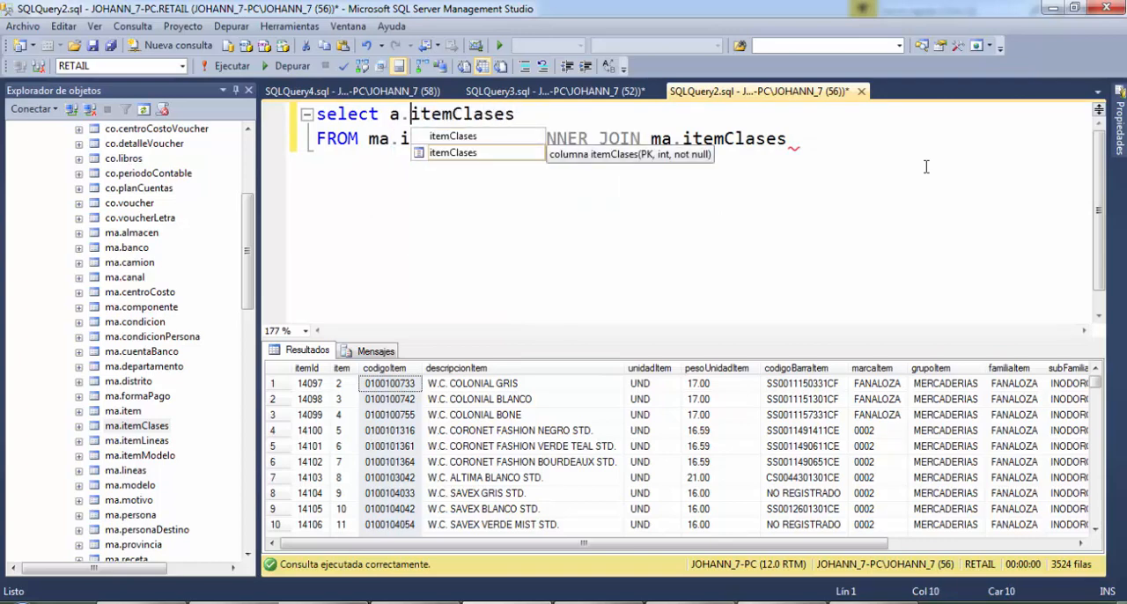
key("BackSpace")
key("BackSpace")
key("End")
type("A")
key("Escape")
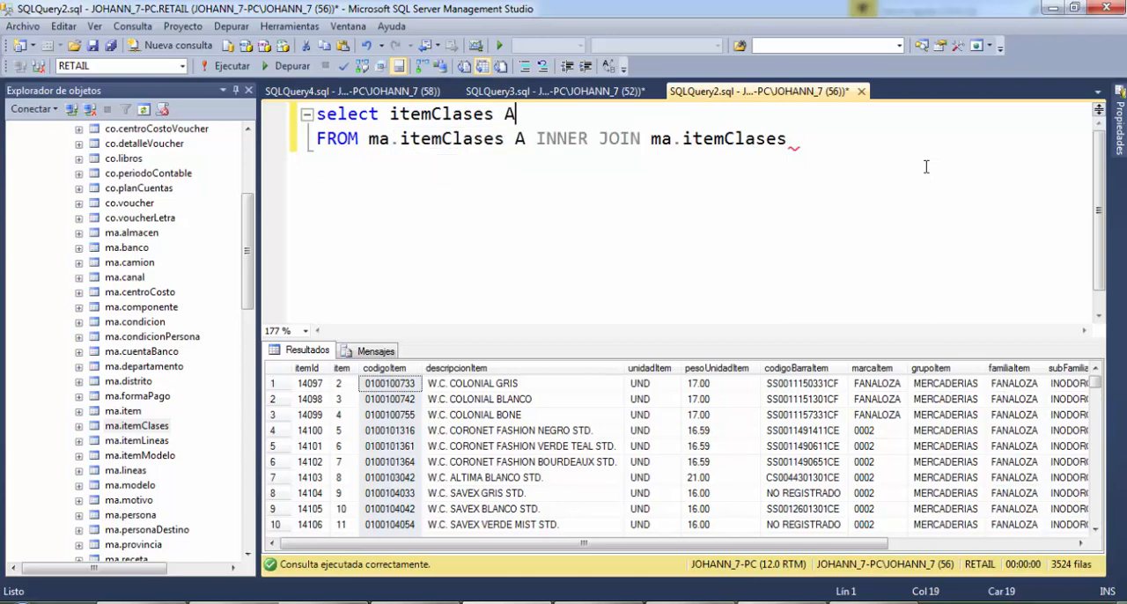
Add nombreClases as the second column of the select list, separated by a comma
type(", ")
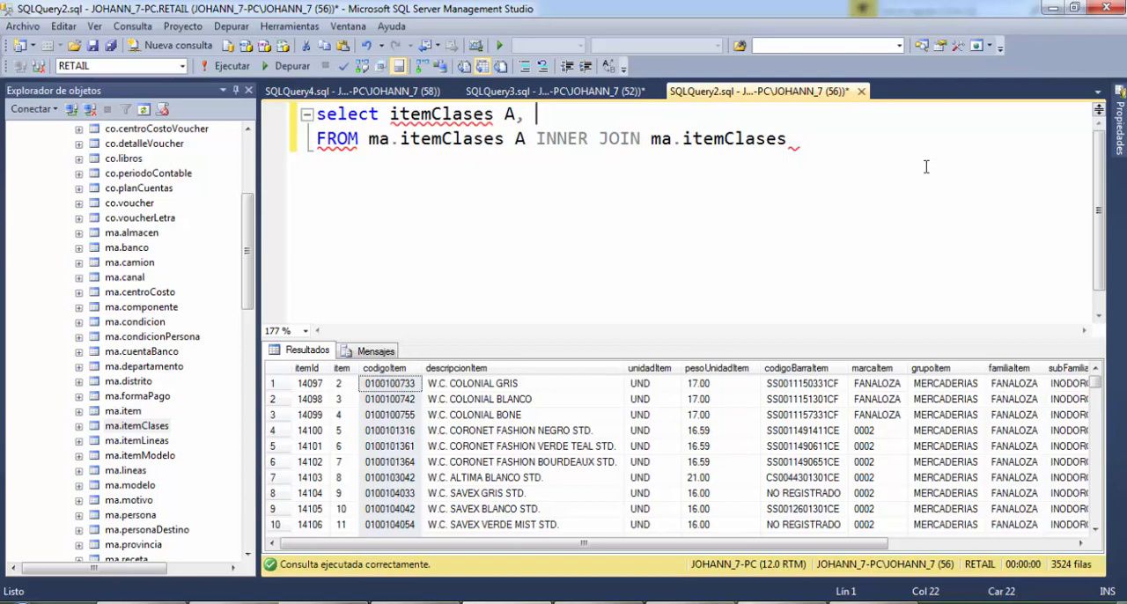
type("nombre")
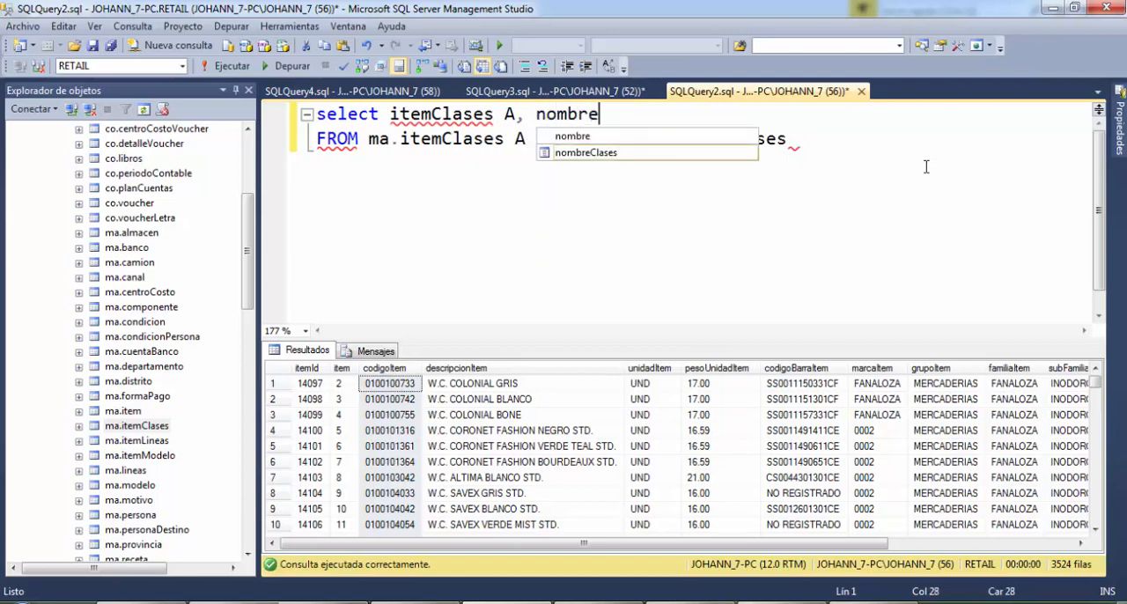
type("Clases ")
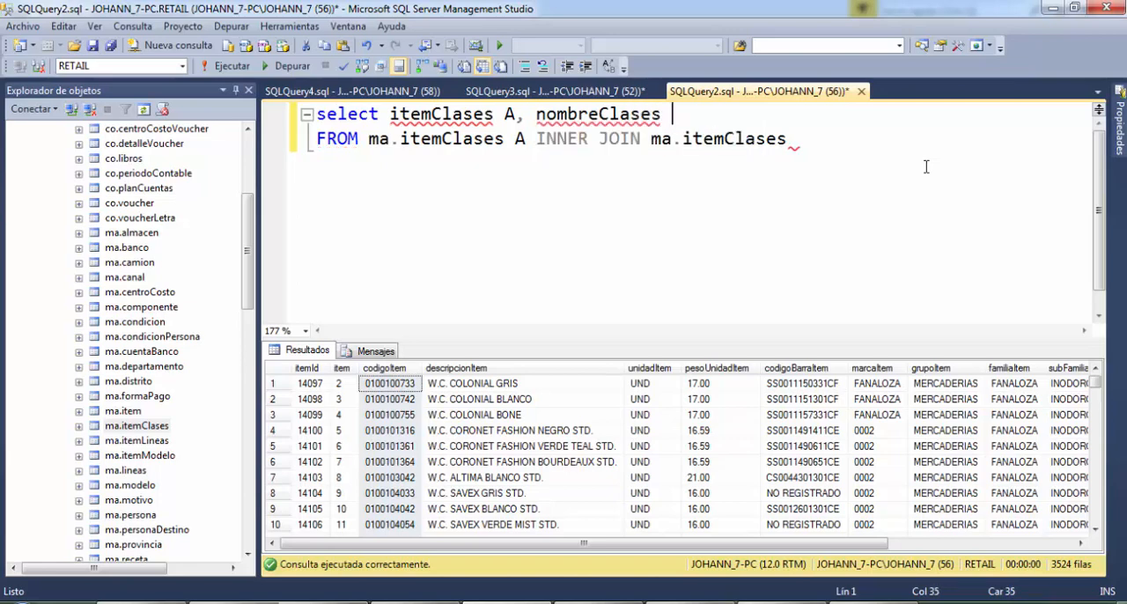
type("su")
key("BackSpace")
key("BackSpace")
key("BackSpace")
key("ctrl+space")
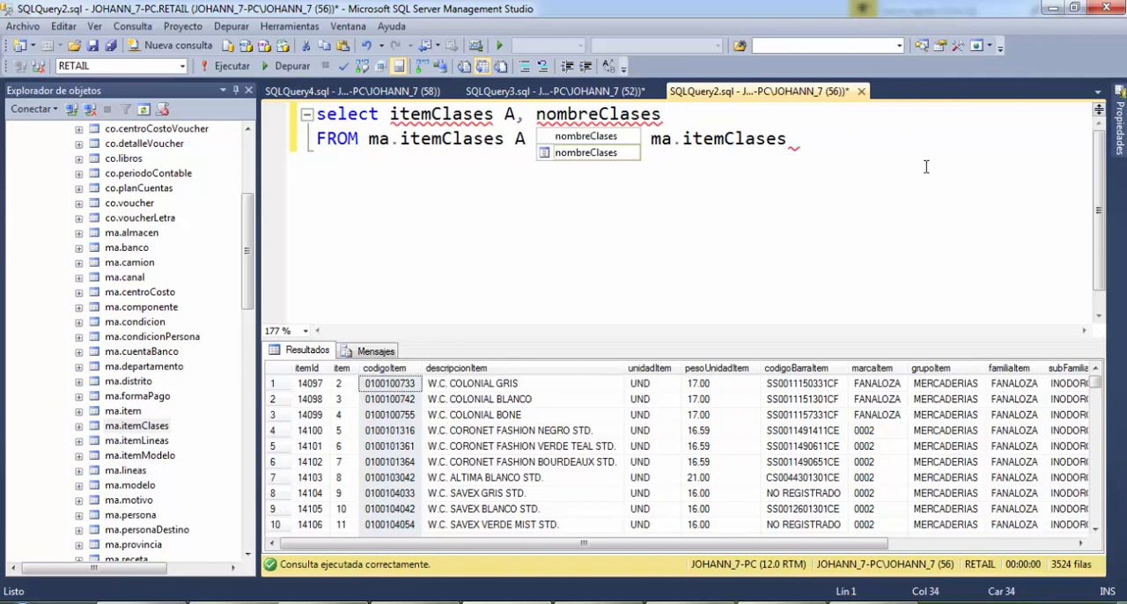
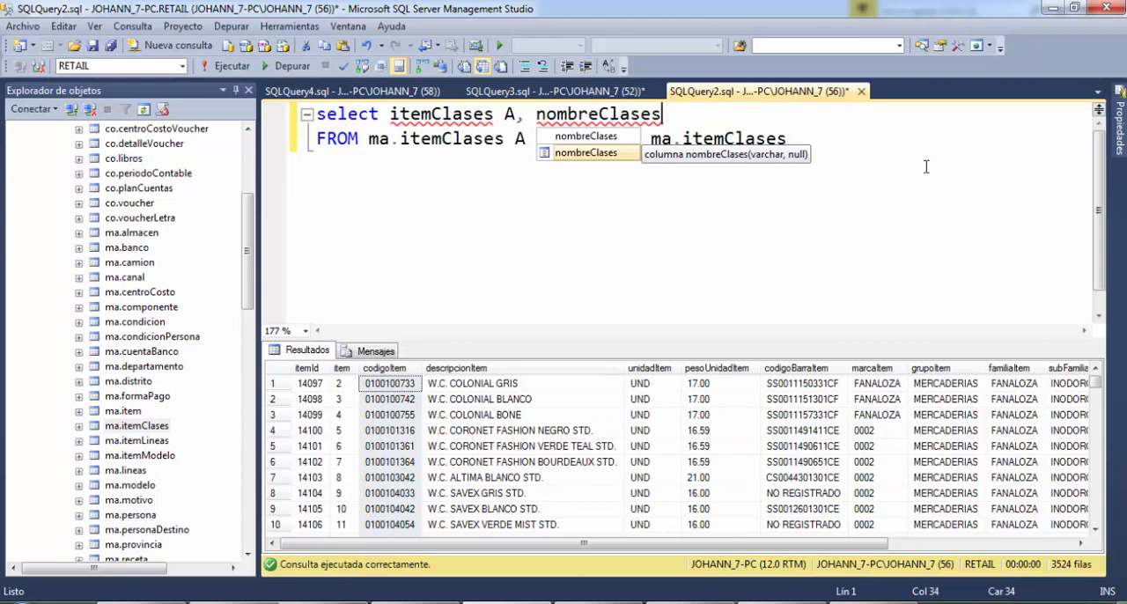
Remove the A after itemClases in the select list and prefix that column with a
key("Left")
key("Left")
key("Left")
key("Left")
key("Left")
key("Left")
key("Left")
key("Left")
key("Left")
key("Left")
key("Left")
key("Left")
key("Left")
key("Left")
key("Left")
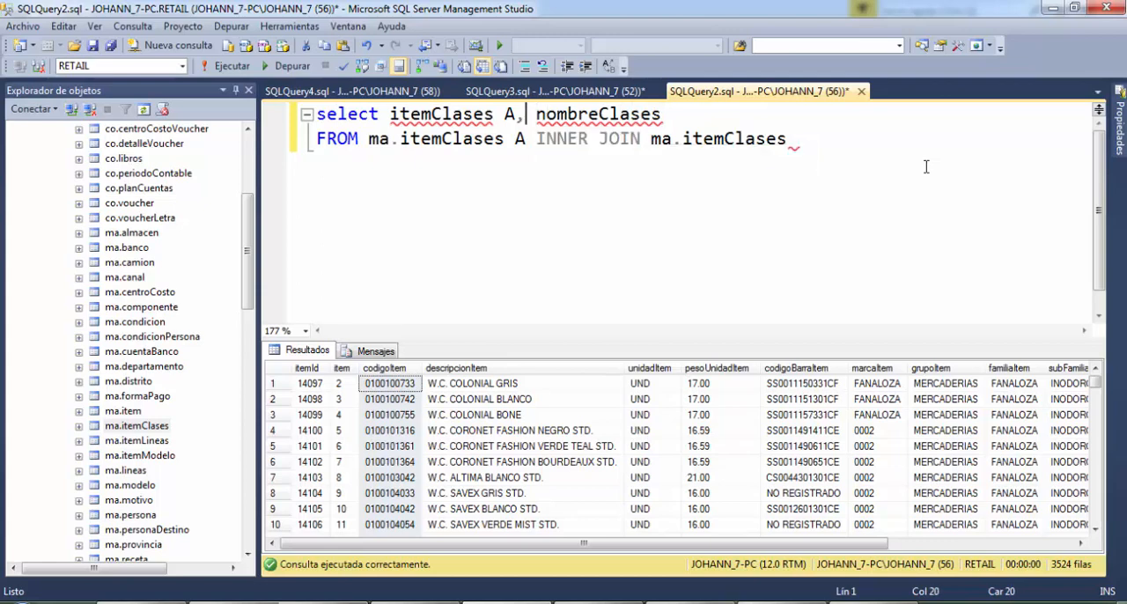
key("Right")
key("BackSpace")
key("BackSpace")
key("Left")
key("Left")
key("Left")
key("Left")
key("Left")
key("Left")
key("Left")
key("Left")
key("Left")
key("Left")
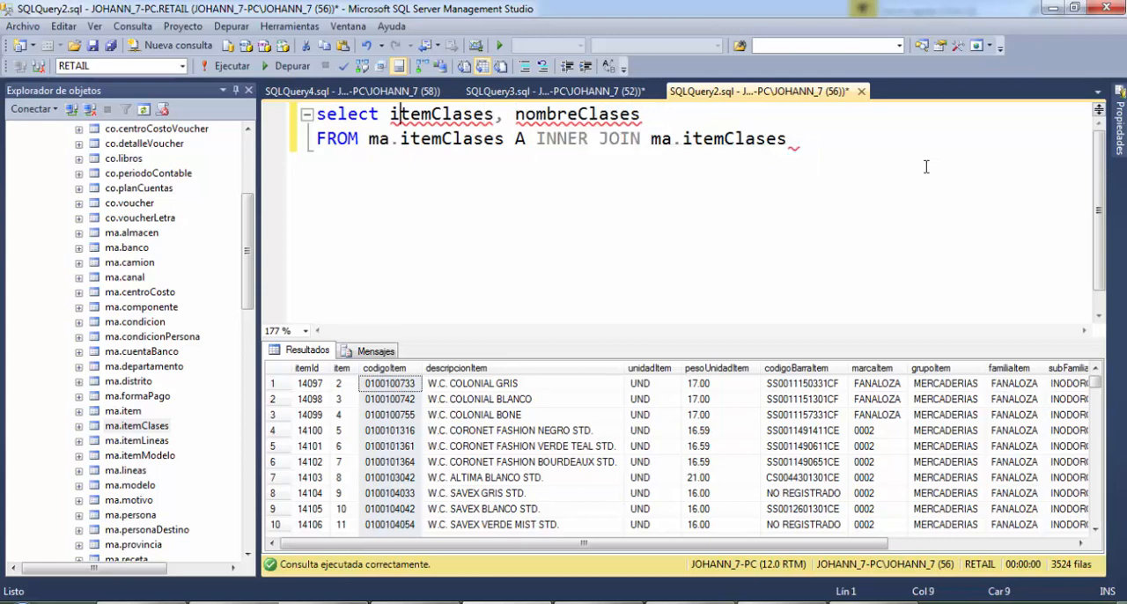
type("a.")
Prefix the nombreClases column in the select list with the table alias a
key("Right")
key("Right")
key("Right")
key("Right")
key("Right")
key("Right")
key("Right")
key("Right")
key("Right")
key("Right")
key("Right")
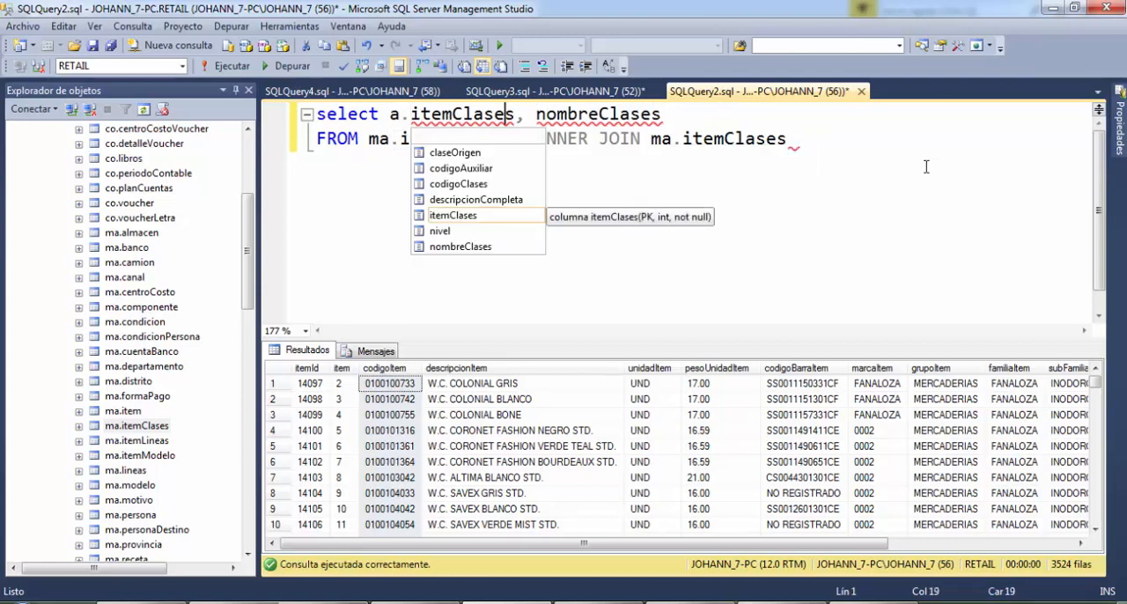
key("Right")
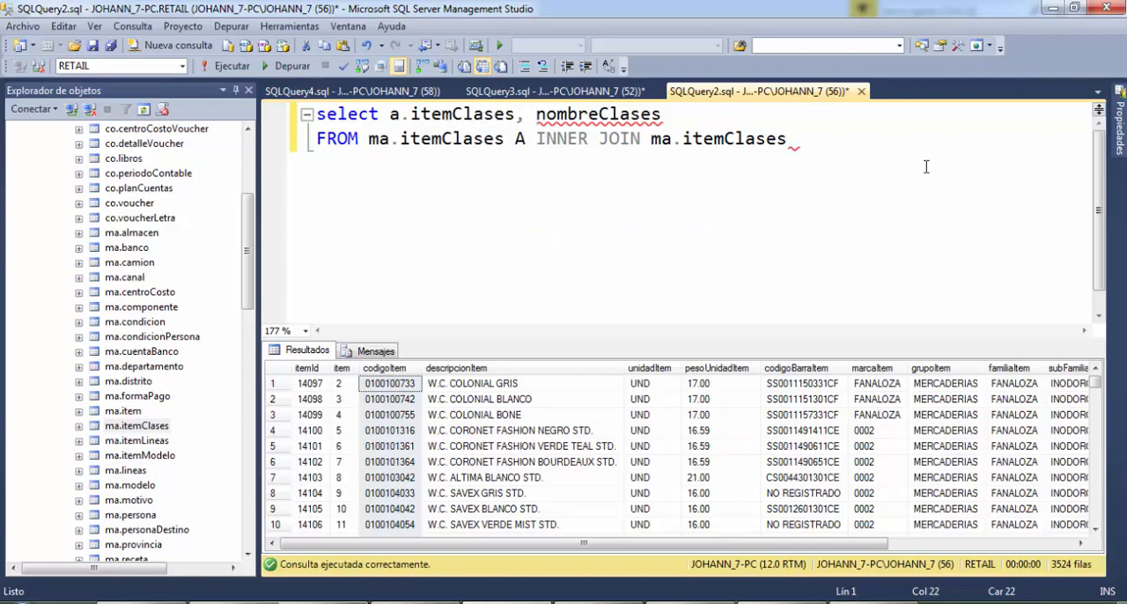
type("a.")
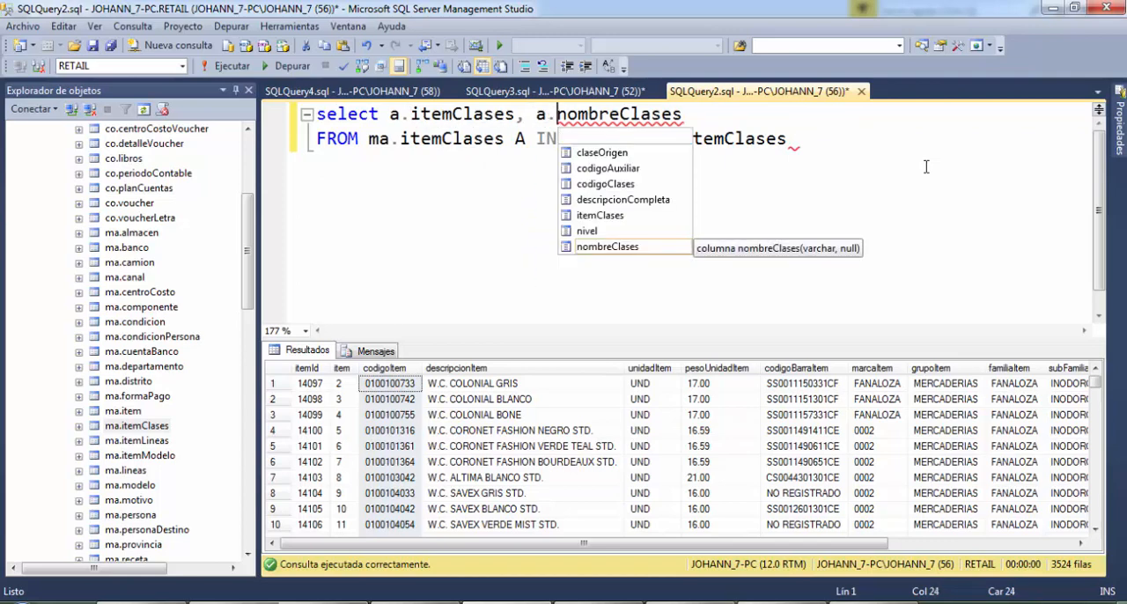
Give a.nombreClases the column alias subfamilia, followed by a comma
key("Right")
key("Right")
key("Right")
key("Right")
key("Right")
key("Right")
key("Right")
key("Right")
key("Right")
key("Right")
key("Right")
key("Right")
type("subfamili")
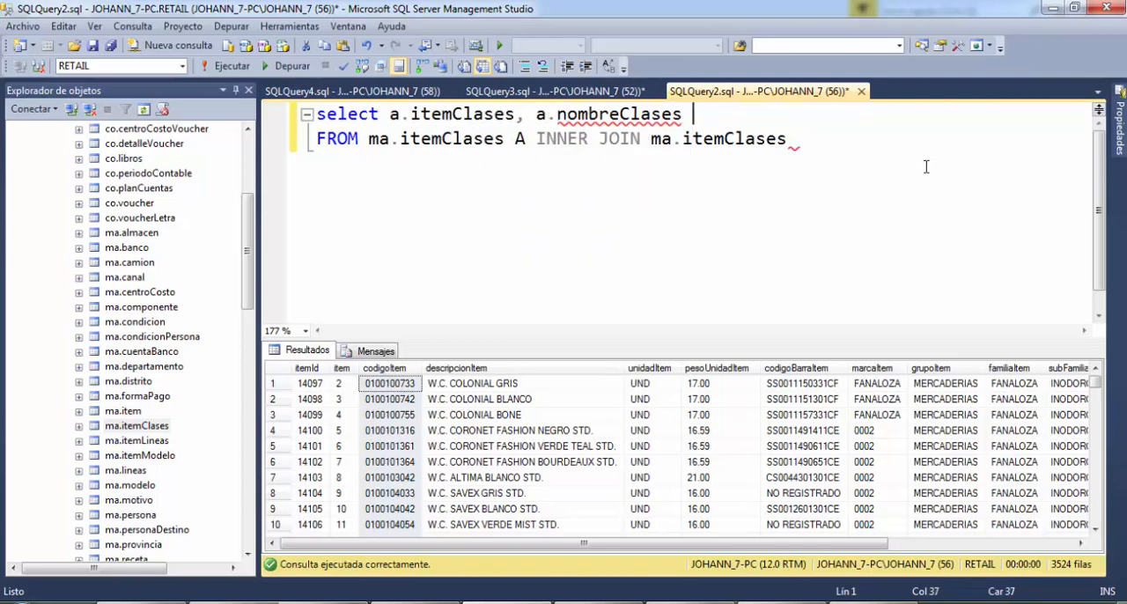
type("a")
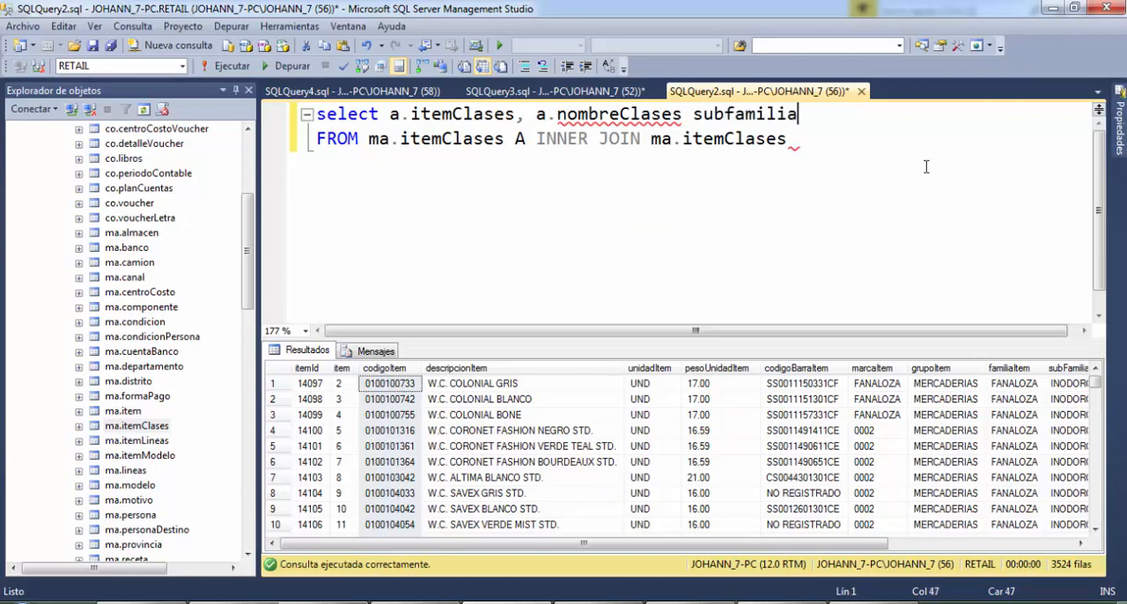
type(", b")
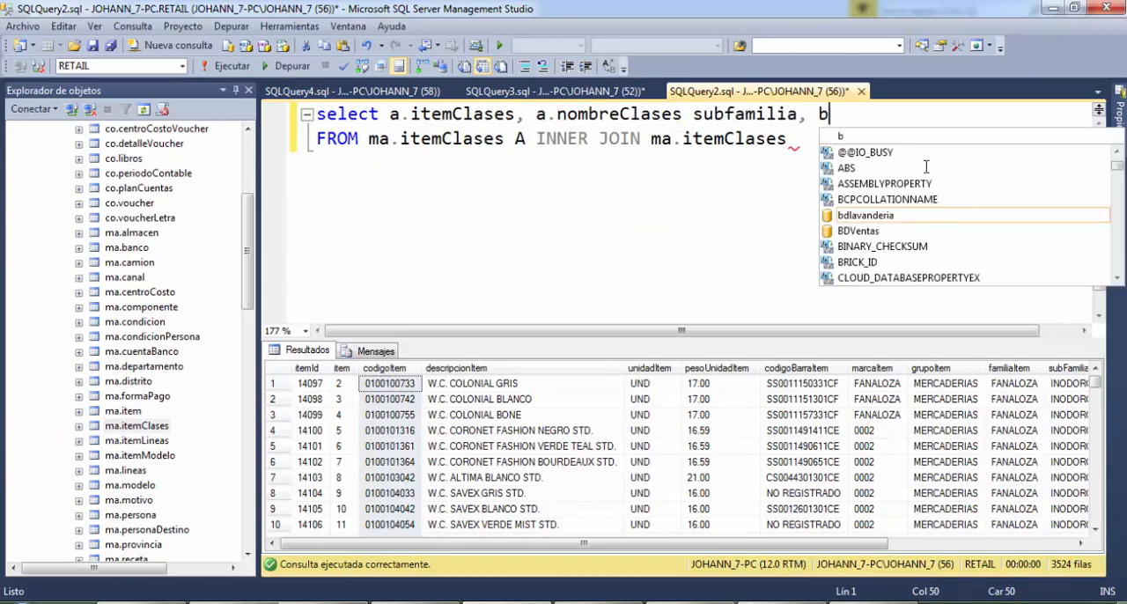
type(".nombreclases")
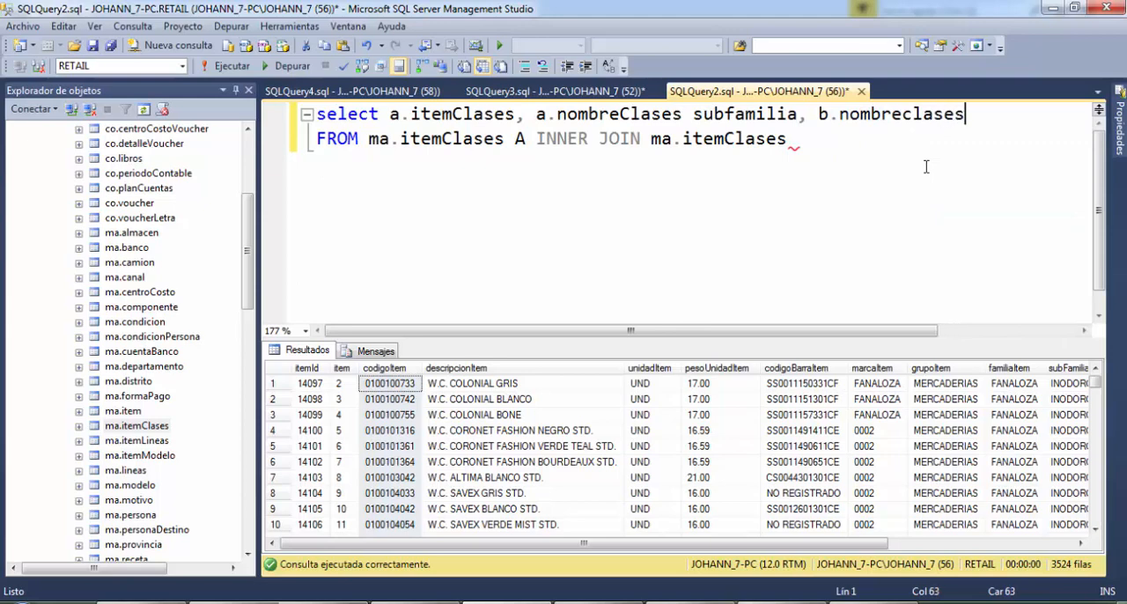
Add b.nombreClases with the alias familia as the third select column, ending with a comma
key("BackSpace")
key("BackSpace")
key("BackSpace")
key("BackSpace")
key("BackSpace")
type("Clase")
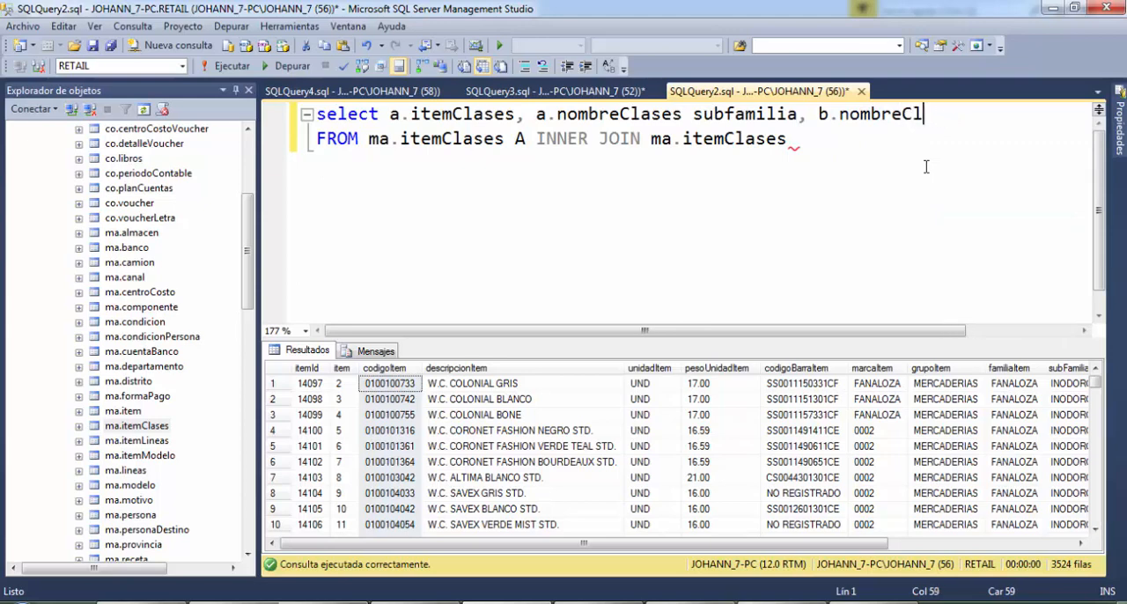
type("s familia,")
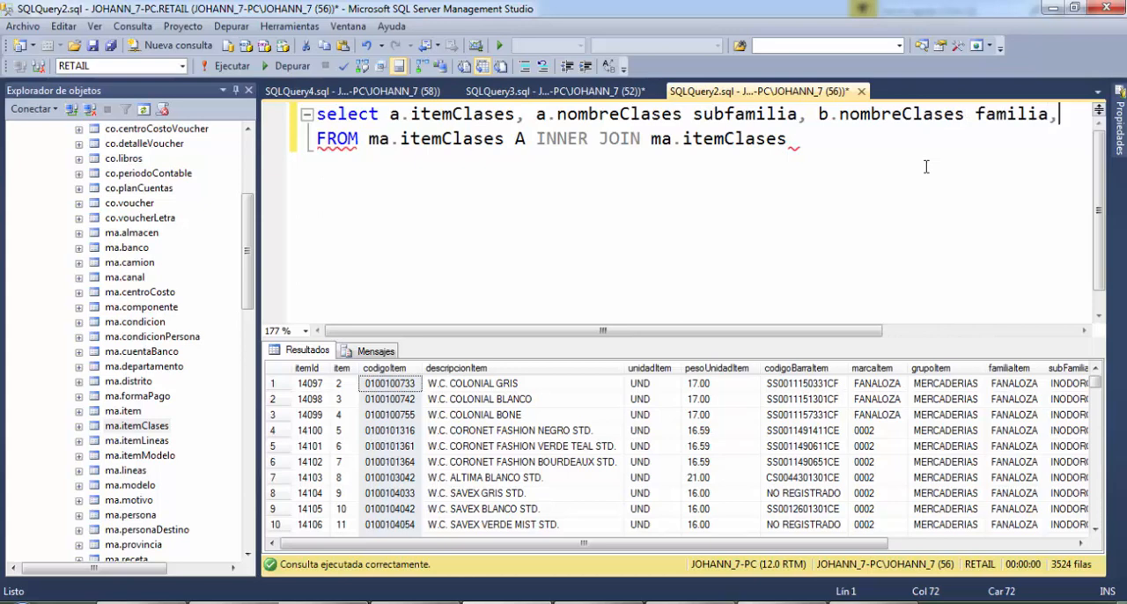
Delete the old FROM and INNER JOIN line, leaving blank lines below the select list
key("Down")
key("shift+Home")
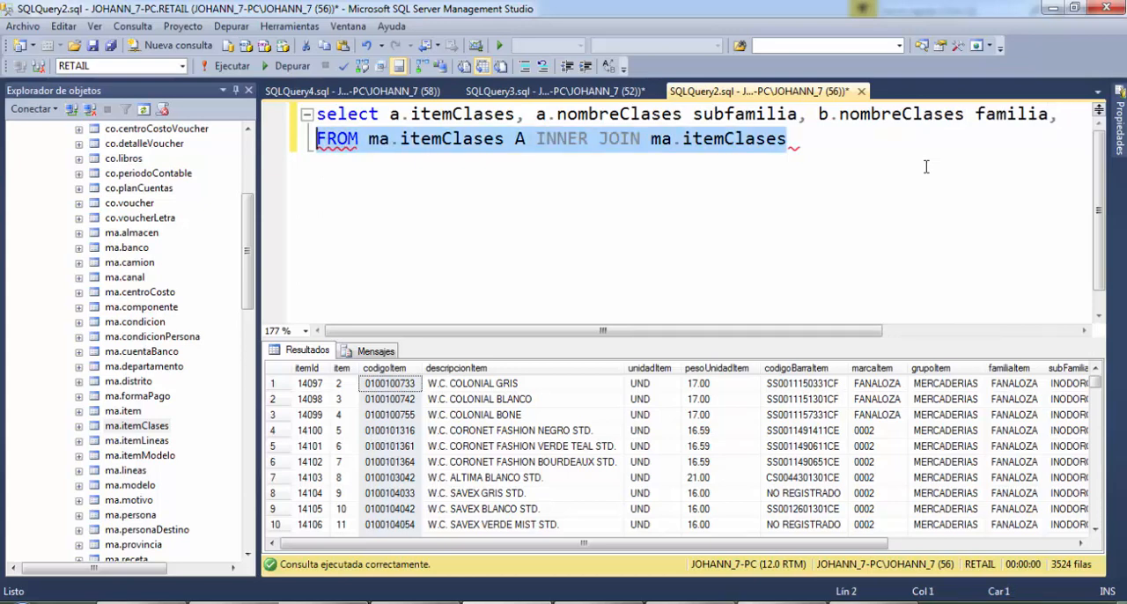
key("Home")
key("Return")
key("shift+End")
key("Delete")
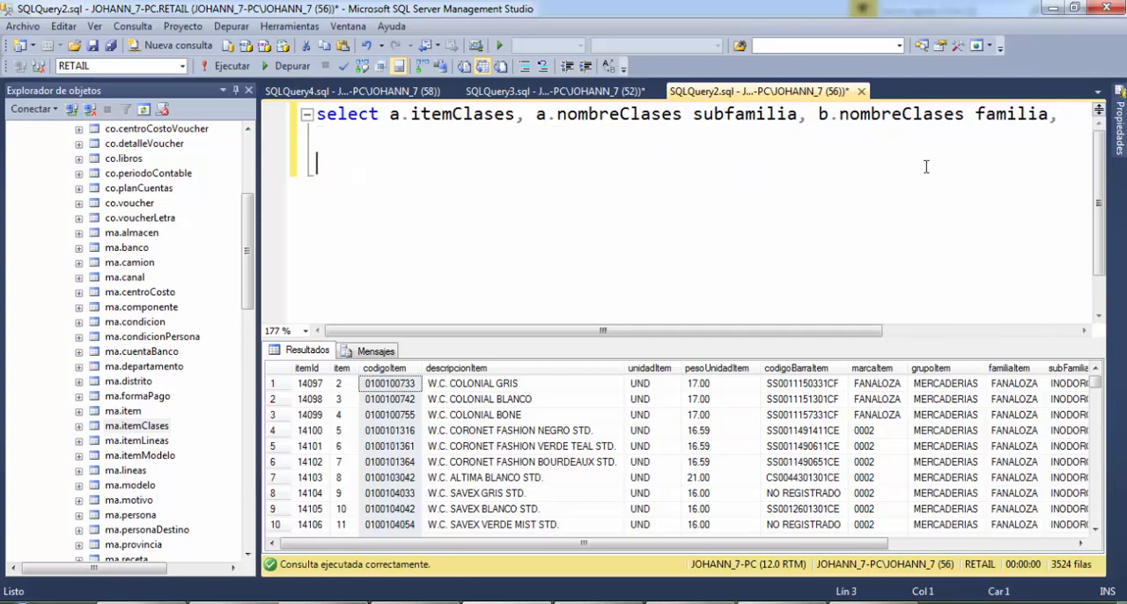
Add c.nombreClases with the alias grupo on an indented second line of the select list
key("Up")
key("Tab")
type("c.nombreClase")
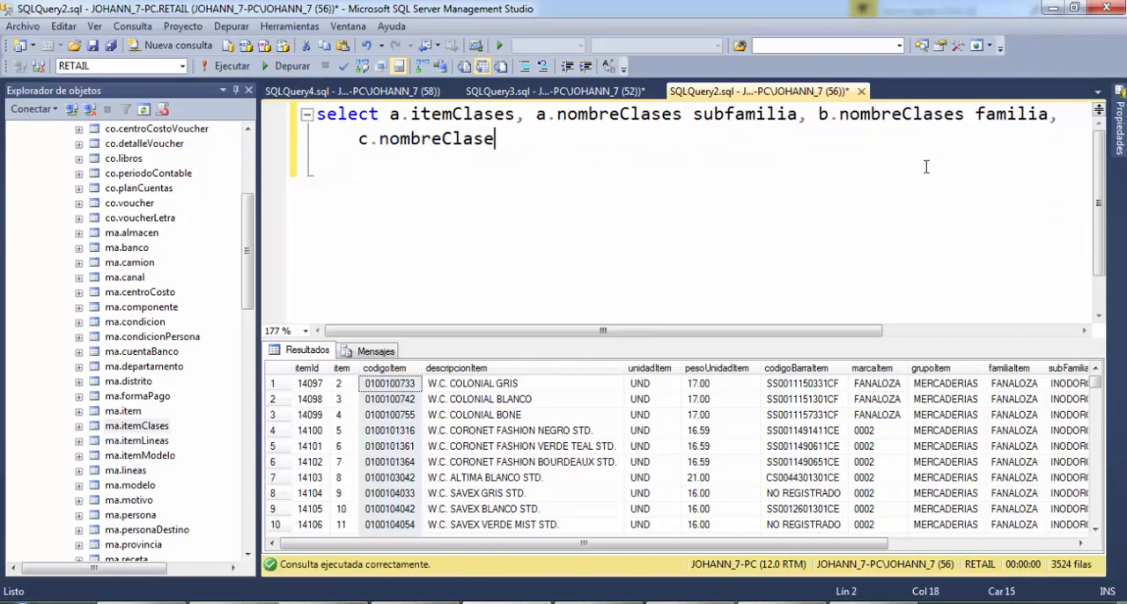
type("s grupo")
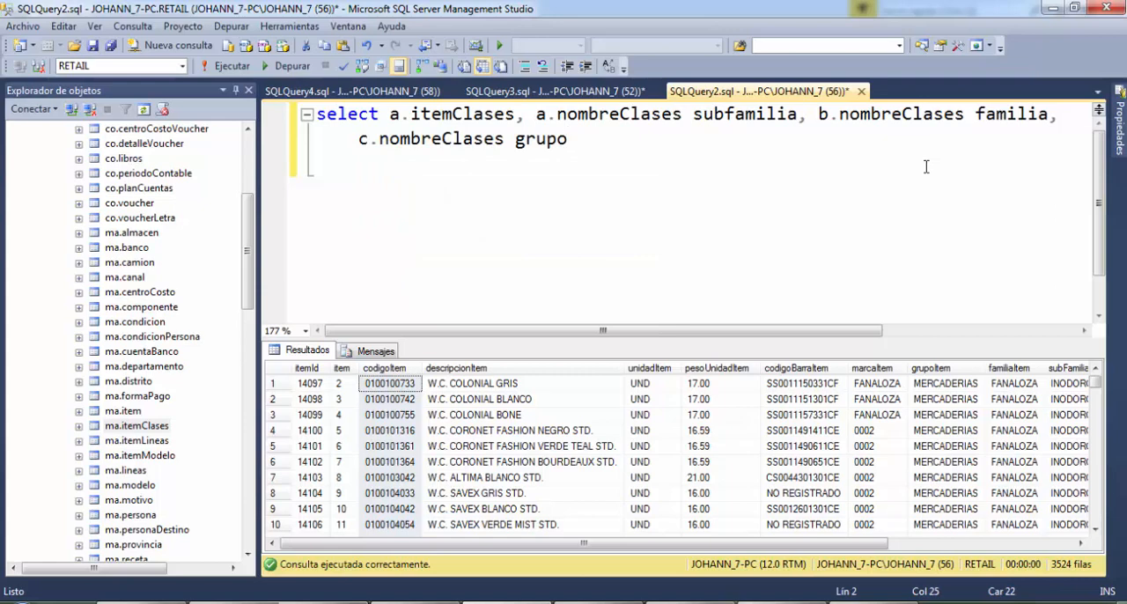
type(" FROM ma.")
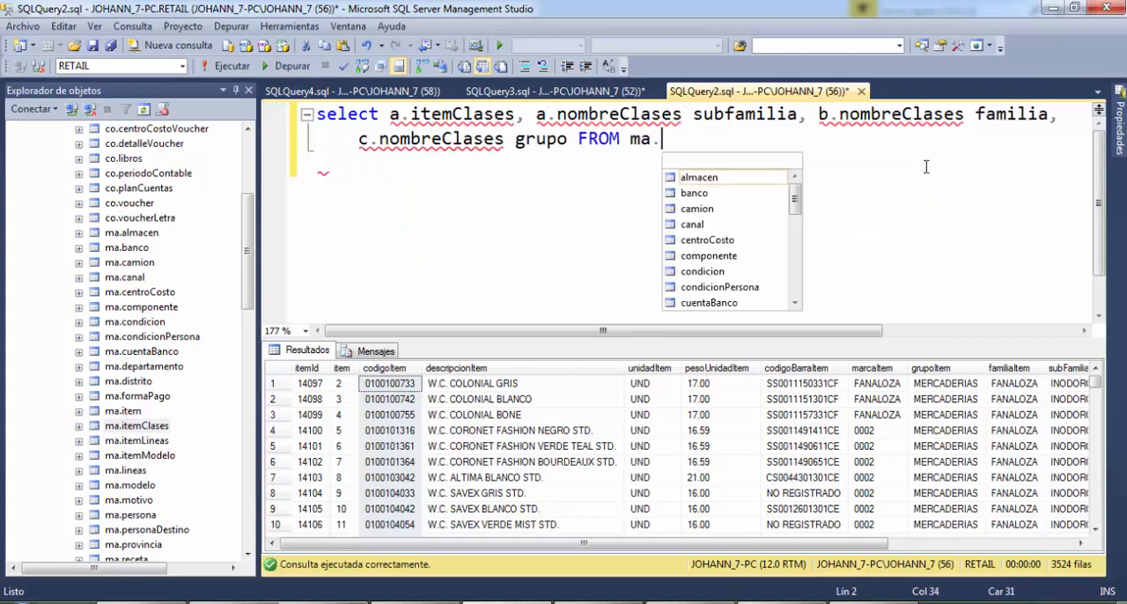
Add the clause FROM ma.itemClases with the alias a after the grupo column
type("item")
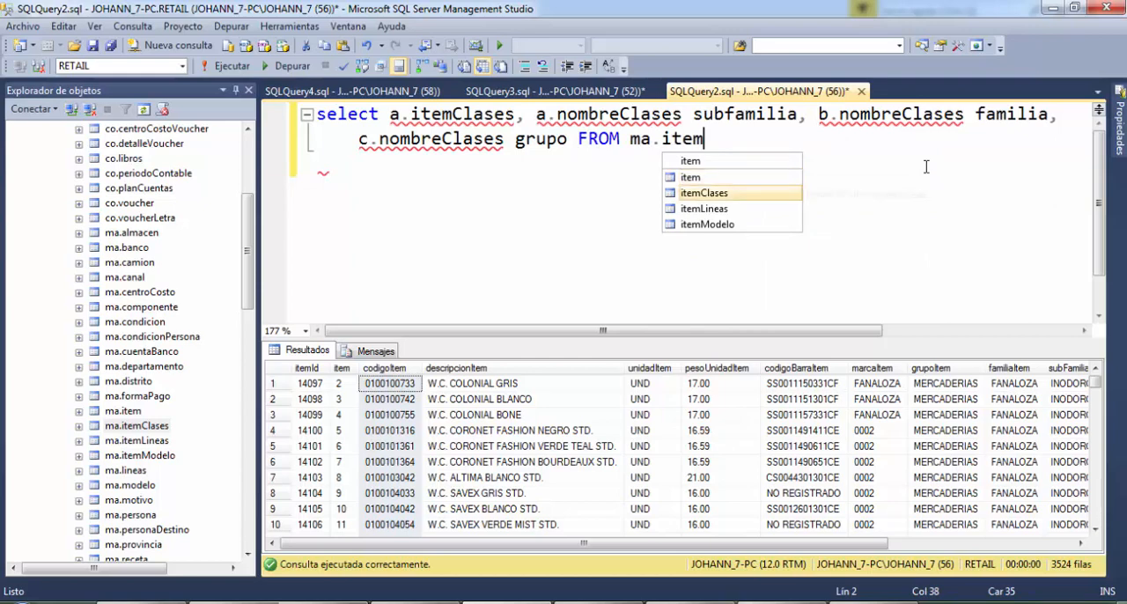
key("Tab")
type("a")
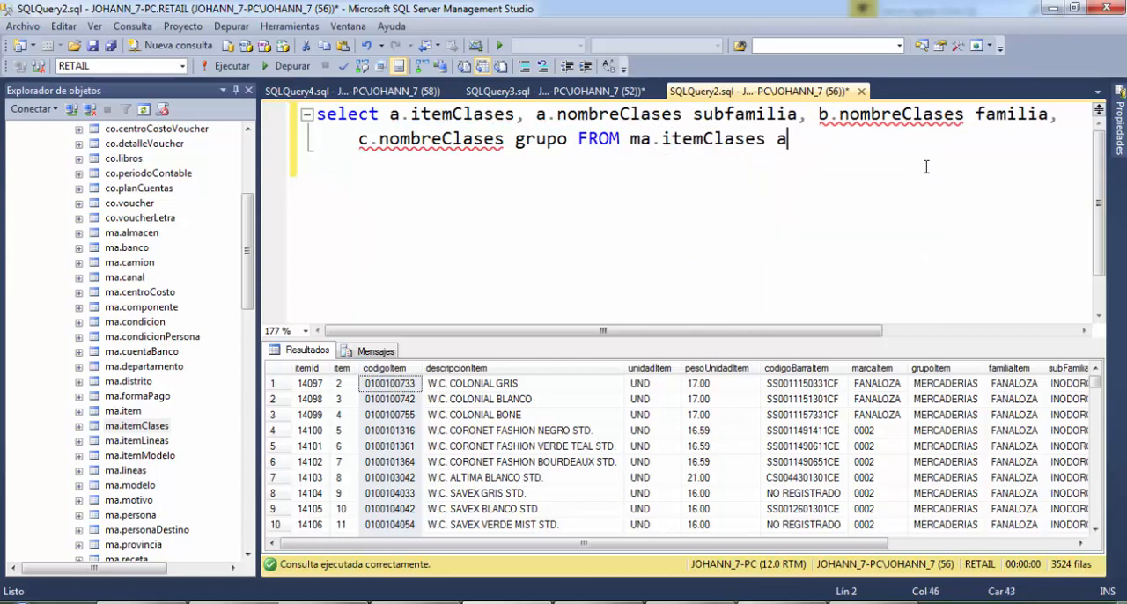
type(" inner j")
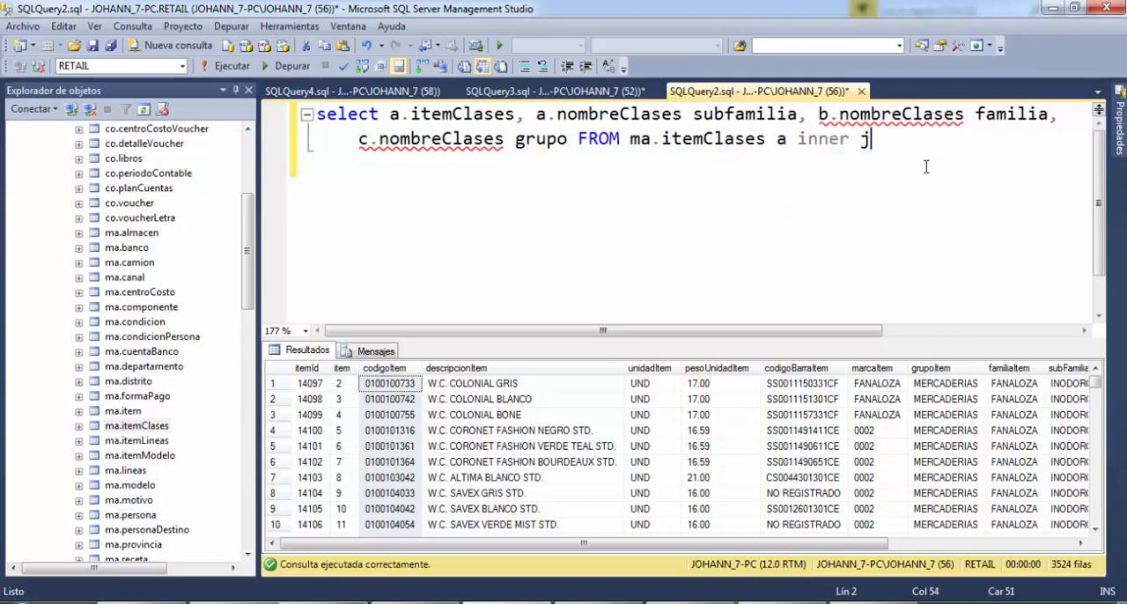
type("oin")
Add an inner join to ma.itemClases with the alias b, placing the table on a new line
key("Return")
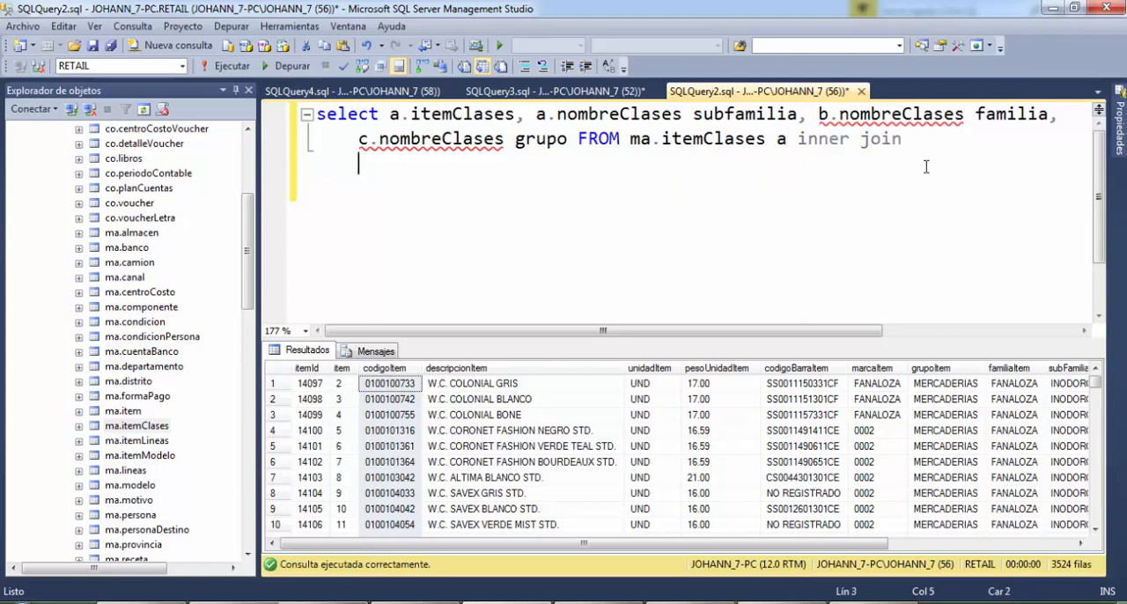
type("ma")
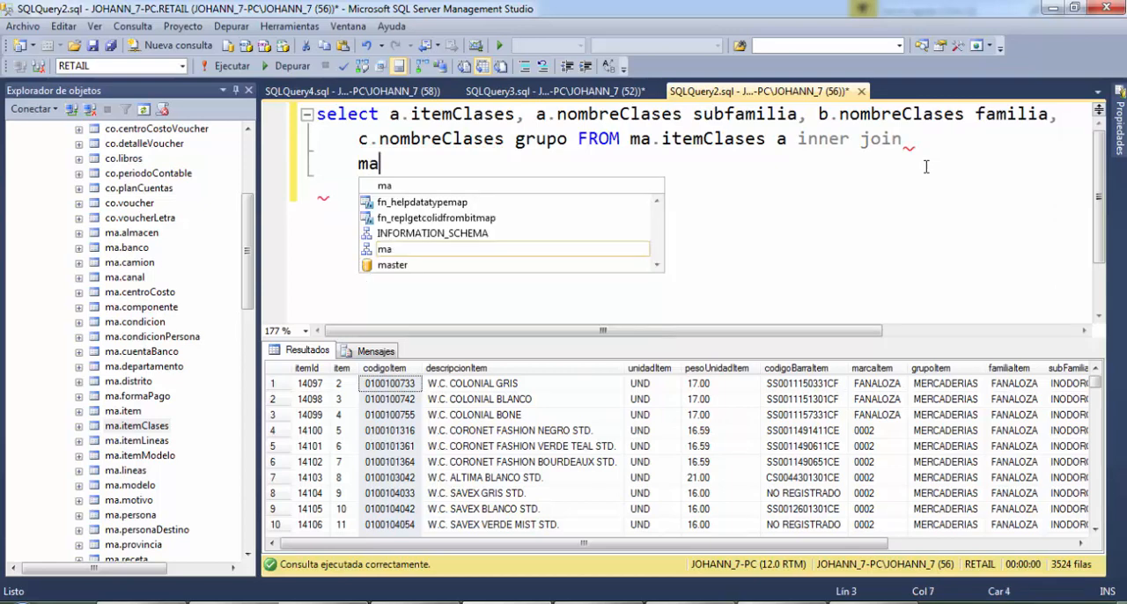
type(".itemC")
key("Tab")
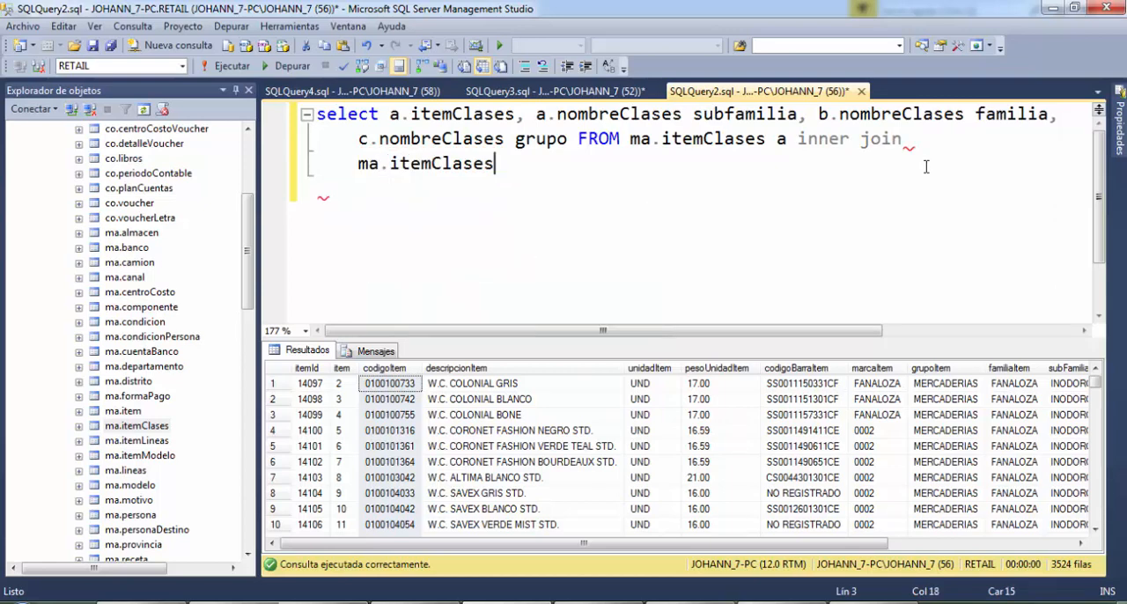
type("b on left")
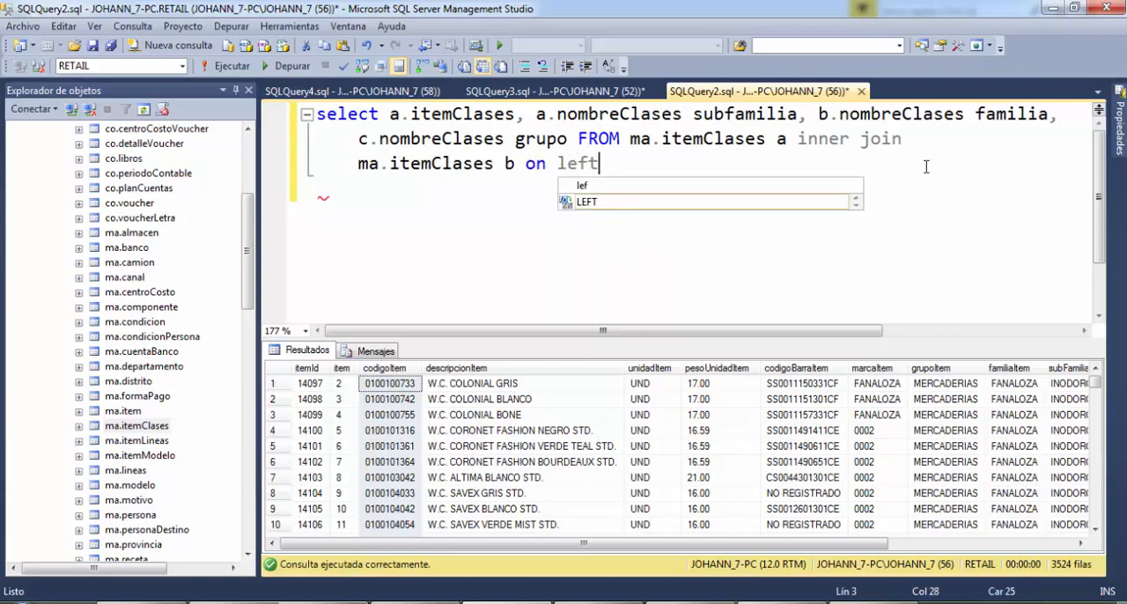
Start the join condition of table b with on LEFT(a.codigoClases,5)
key("Tab")
type("(")
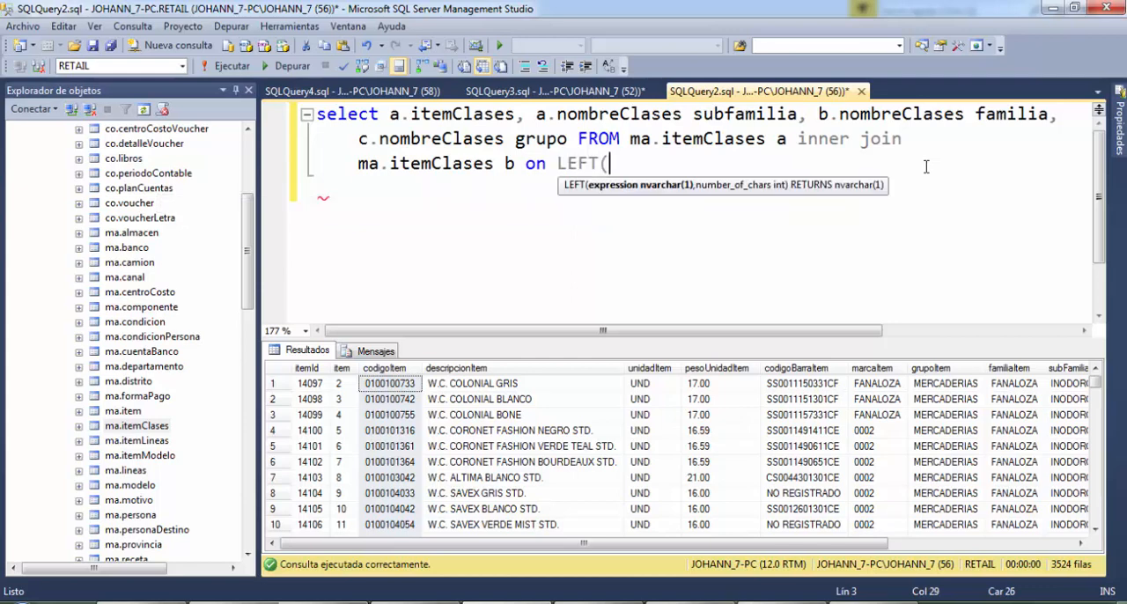
type("a.codi")
key("ctrl+space")
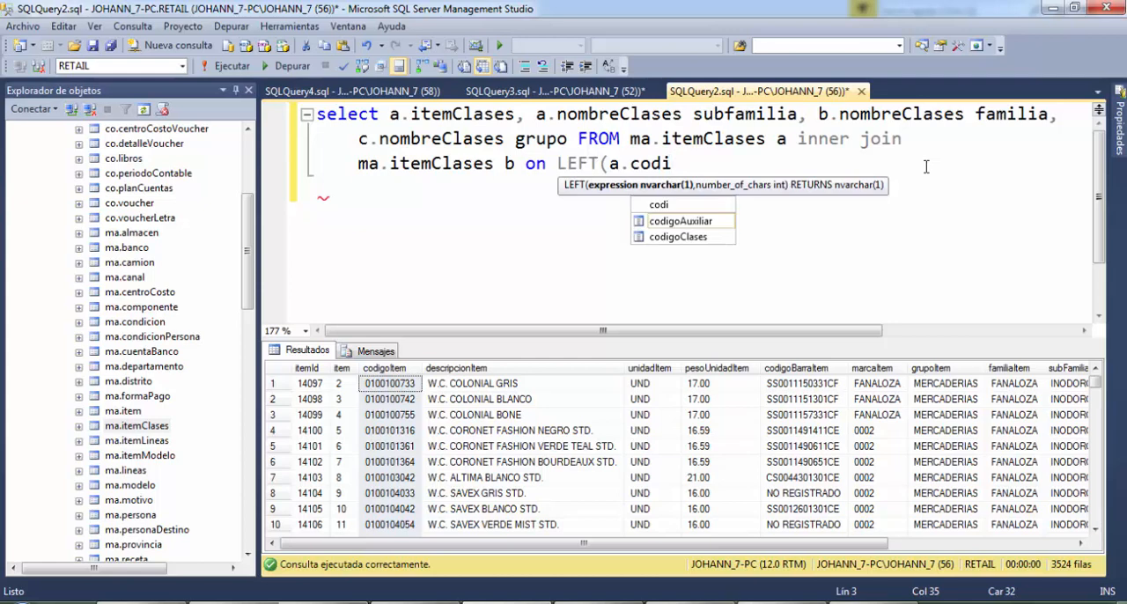
key("Down")
key("Down")
key("Tab")
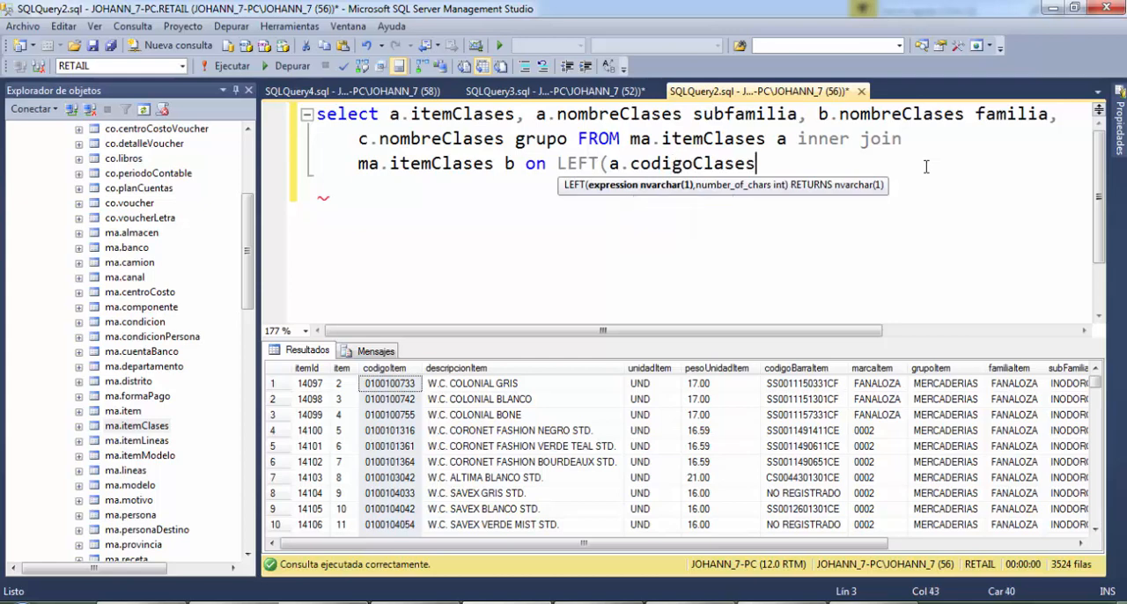
type(",5")
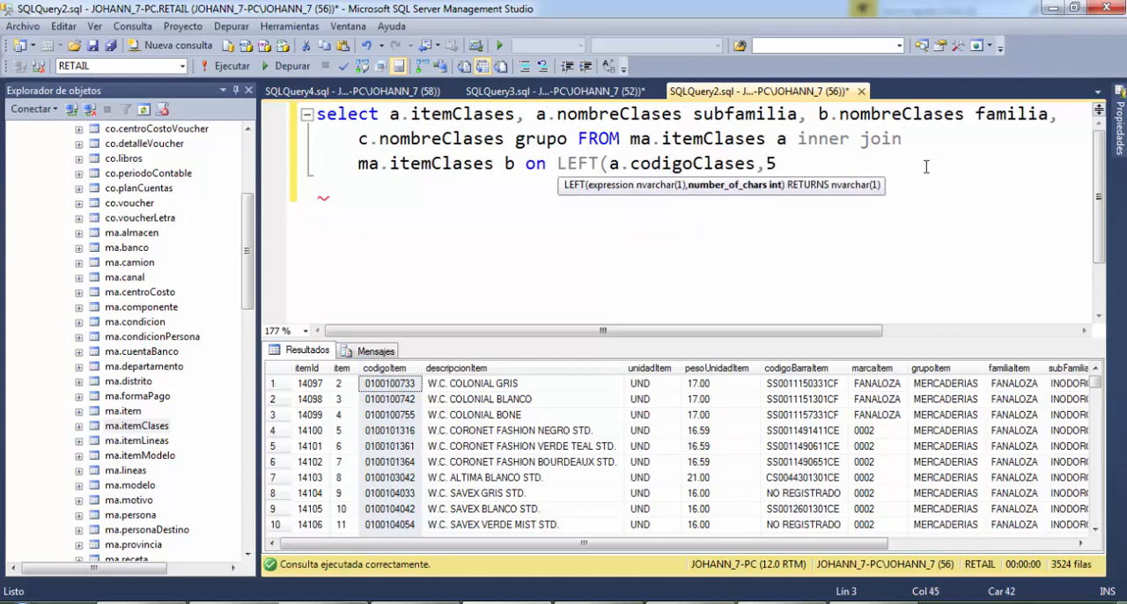
type(")")
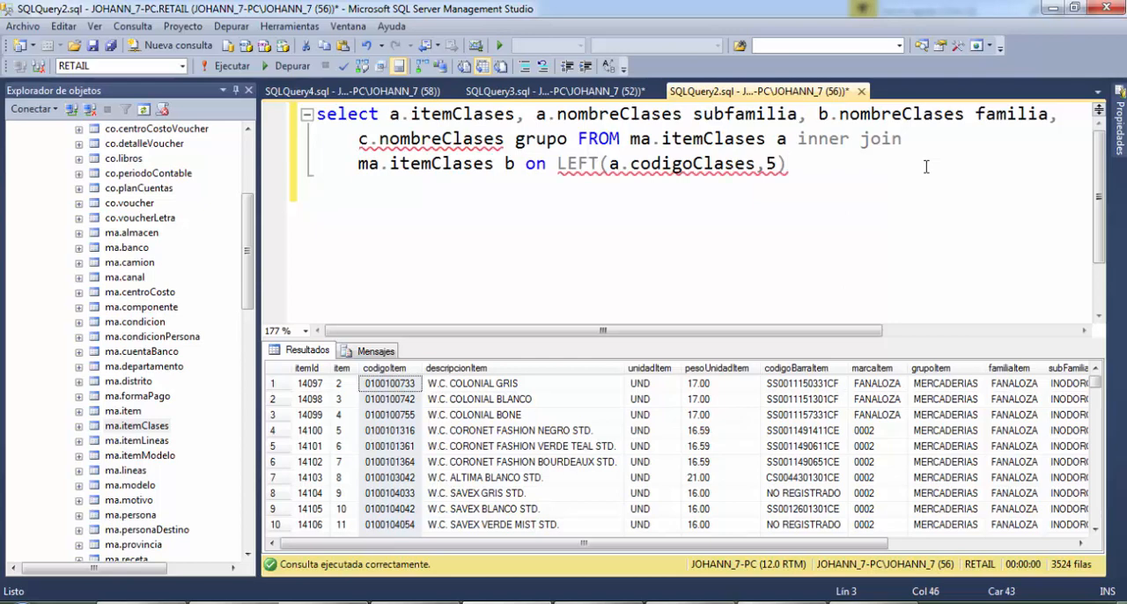
type("=b")
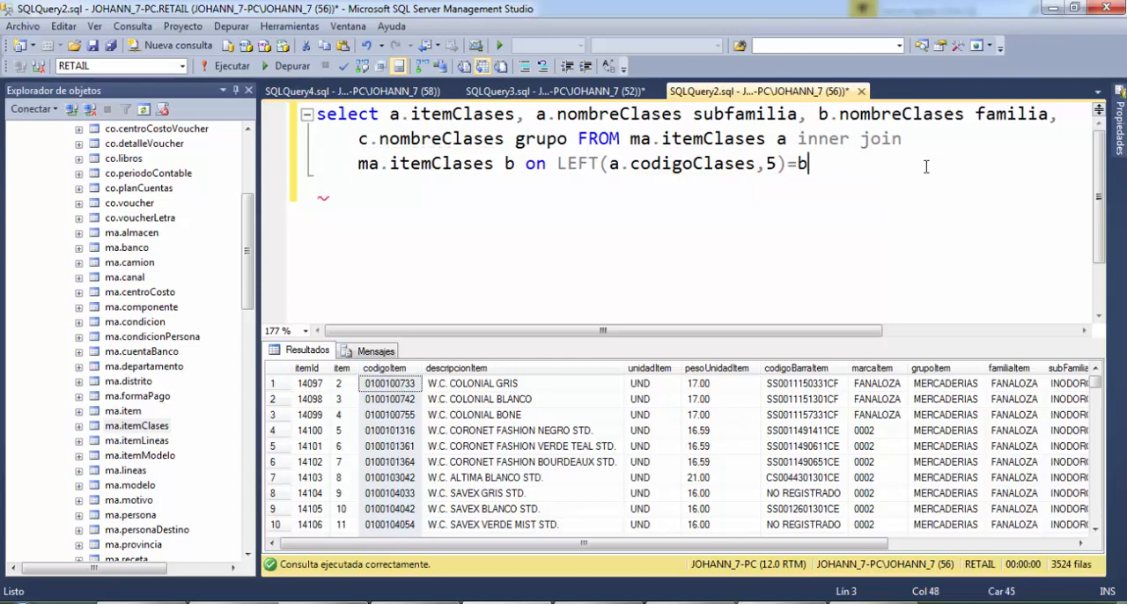
type(".codigo")
Complete the join condition with =b.codigoClases and begin another inner join on a new line
key("Tab")
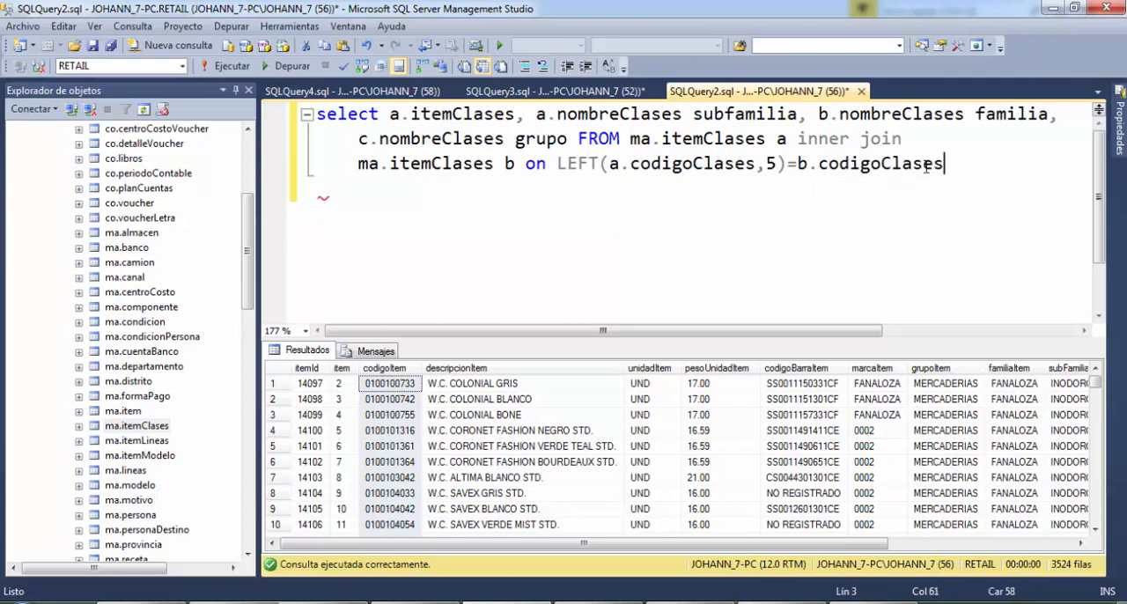
key("Return")
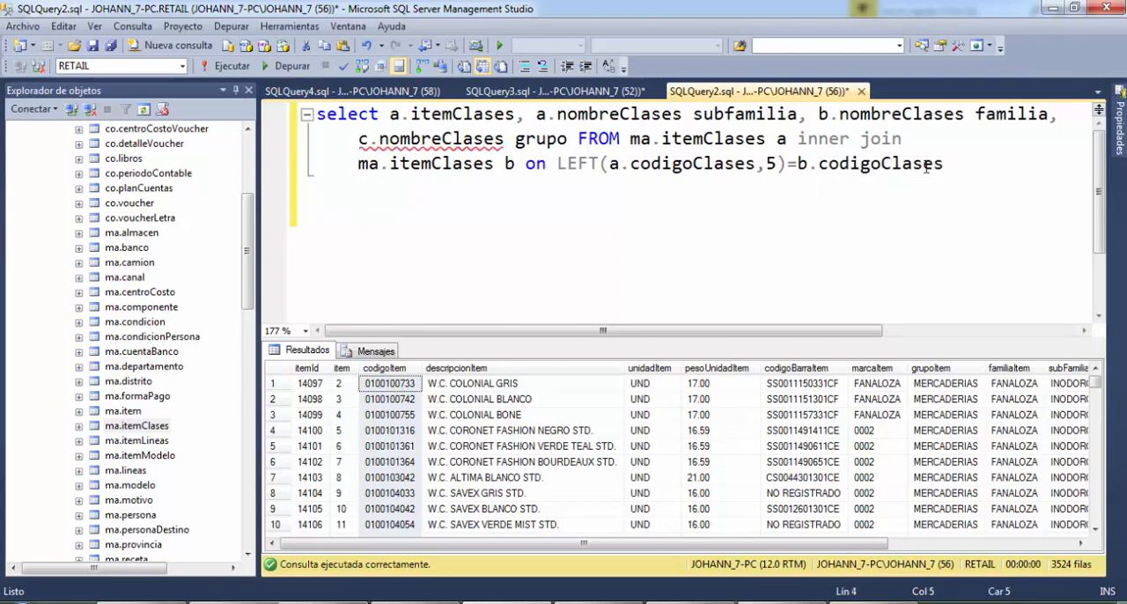
type("inner join")
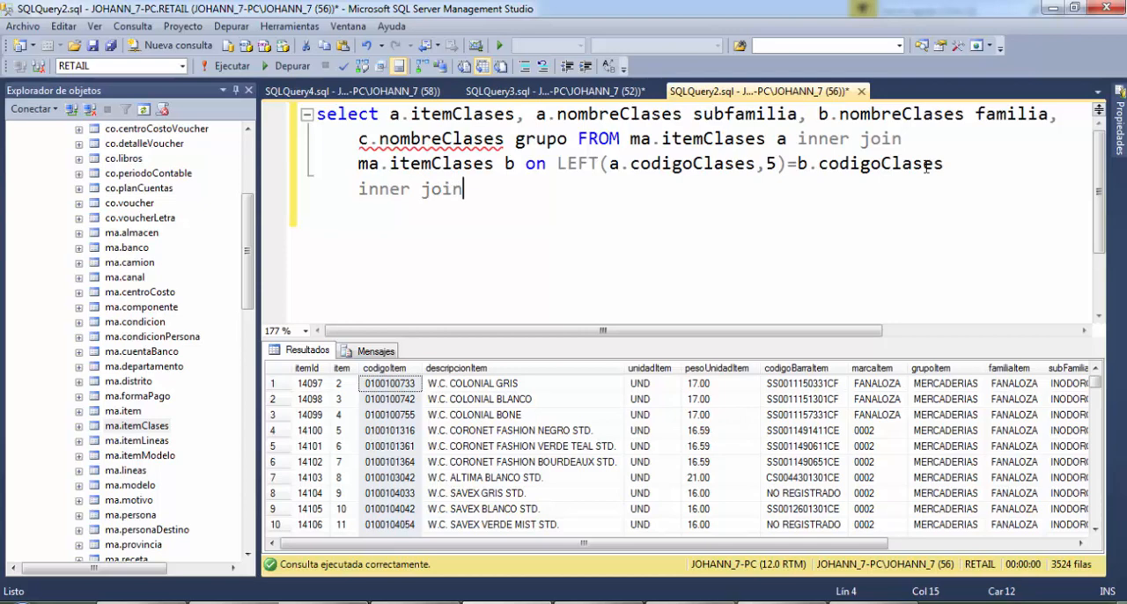
Move the first inner join keywords onto their own line below FROM ma.itemClases a
key("Up")
key("Up")
key("Right")
key("Right")
key("Right")
key("Right")
key("Right")
key("Right")
key("Right")
key("Right")
key("Right")
key("Right")
key("Right")
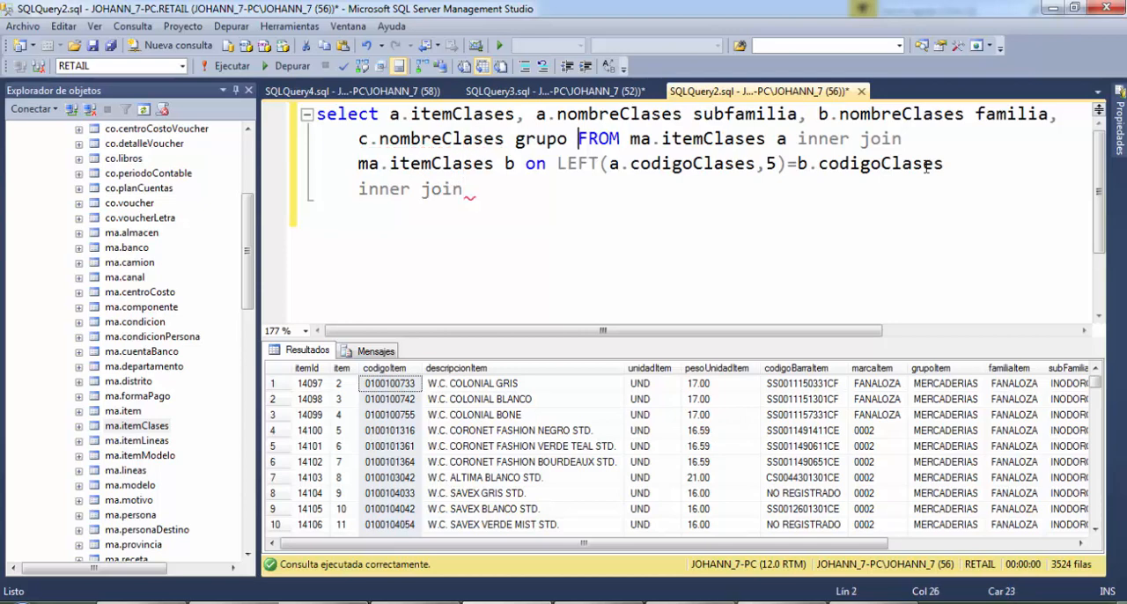
key("Right")
key("Right")
key("Right")
key("Right")
key("Right")
key("Right")
key("Right")
key("Right")
key("Right")
key("Right")
key("Right")
key("Right")
key("Right")
key("Right")
key("Right")
key("Right")
key("Right")
key("Right")
key("Right")
key("Right")
key("Return")
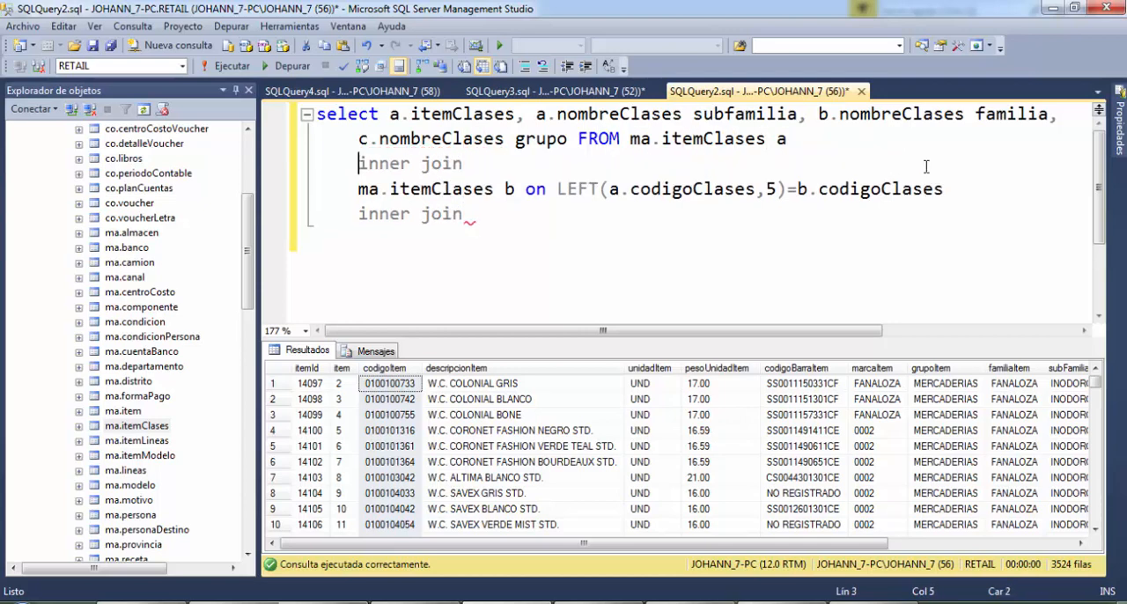
Bring ma.itemClases b and its on condition up onto the same line as the first inner join keywords
key("End")
key("Delete")
key("Delete")
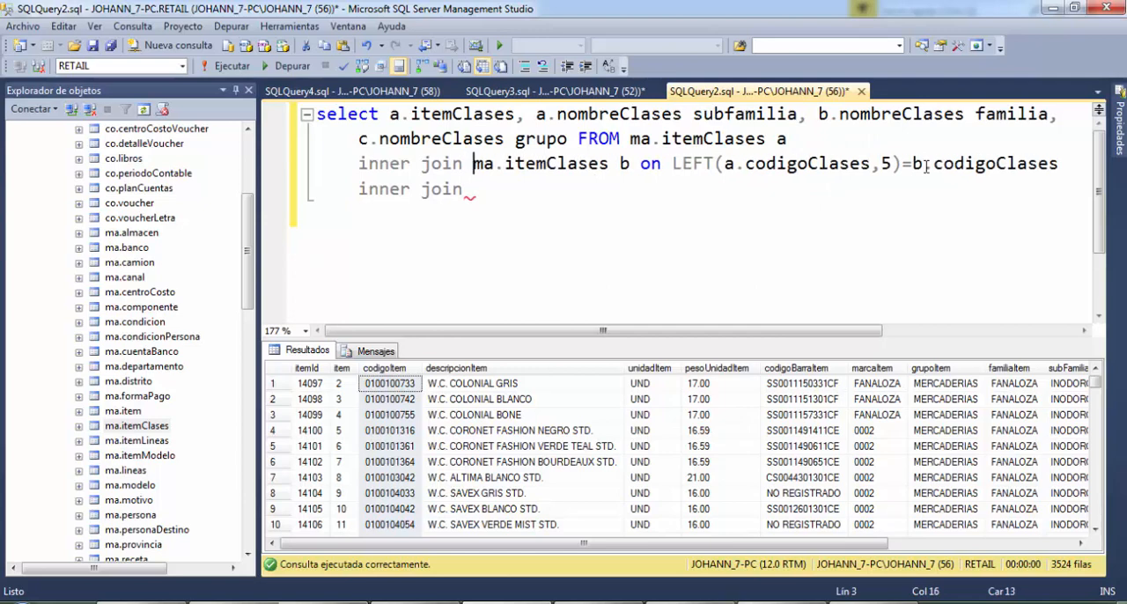
Continue the second inner join with ma.itemClases, the alias c and the on keyword
key("Down")
type("ma.item")
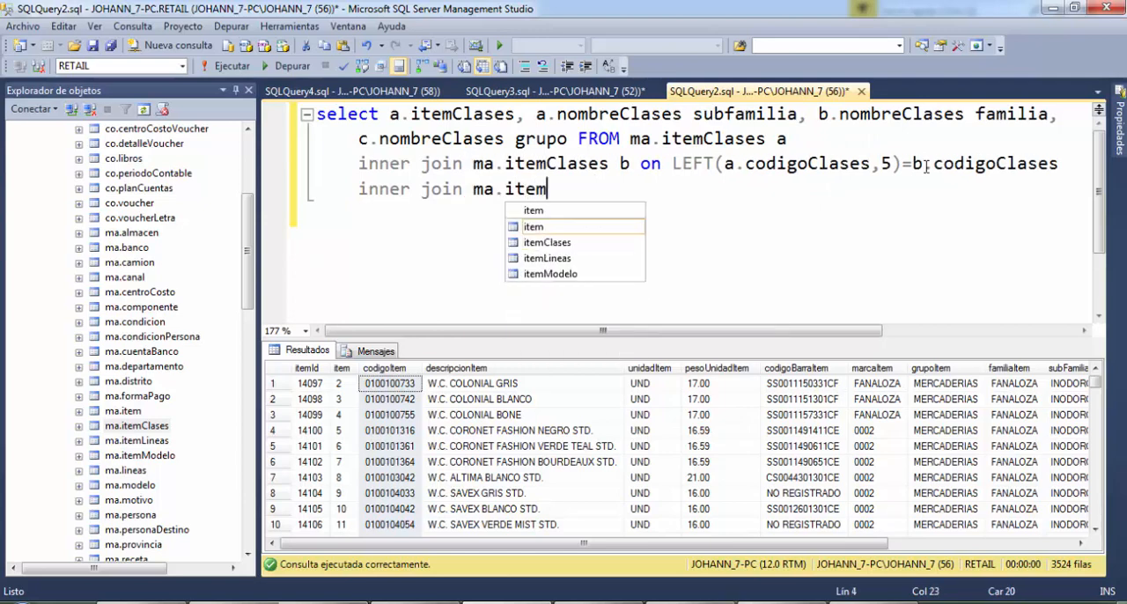
key("Tab")
type("c on")
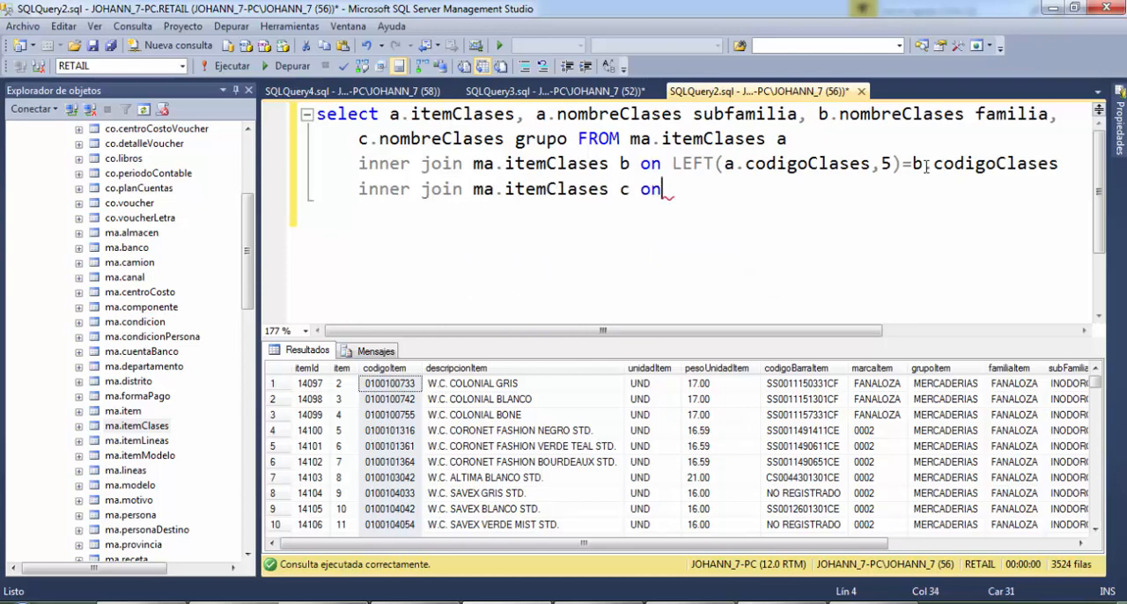
type(" LEFT(")
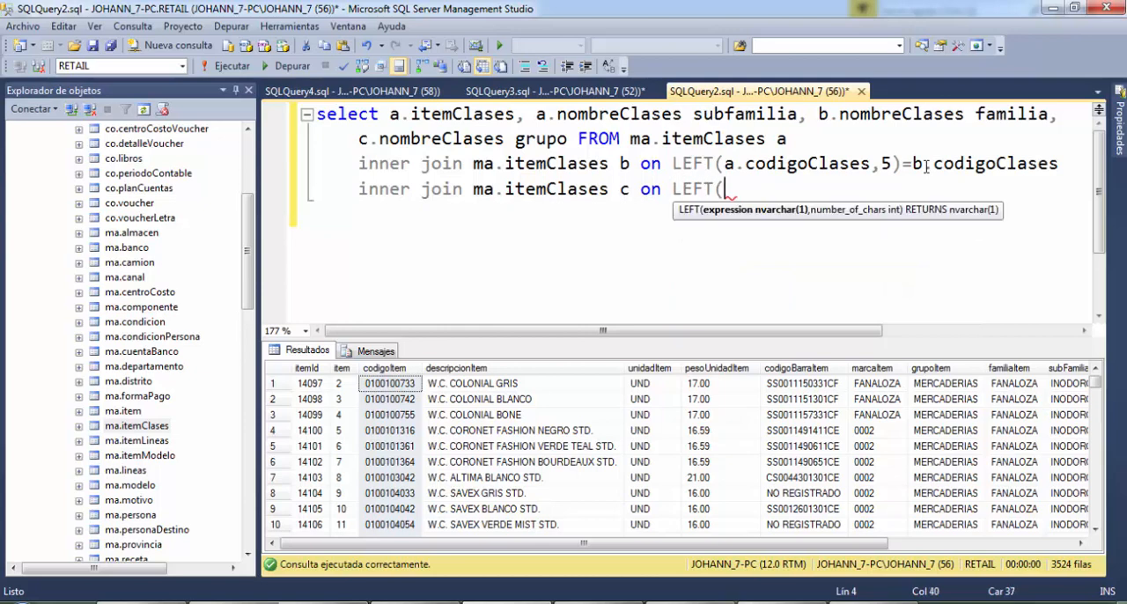
type("b.codi")
Start the join condition of table c with LEFT(b.codigoClases
key("ctrl+space")
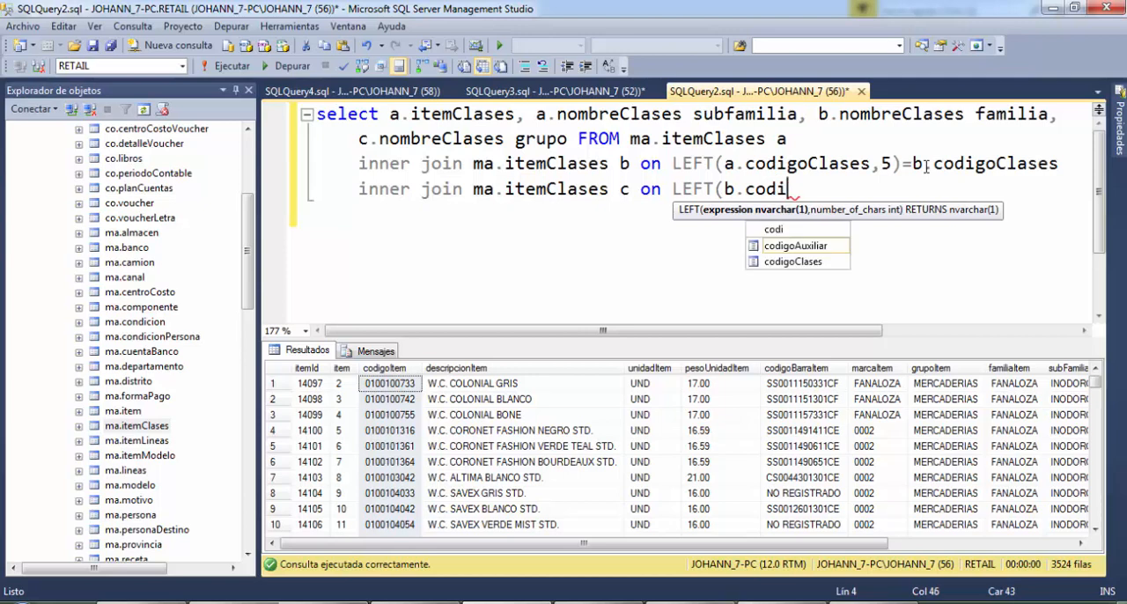
key("Down")
key("Tab")
Complete the join condition of table c with a length of 2 for LEFT, compared to c.codigoClases
type(",5")
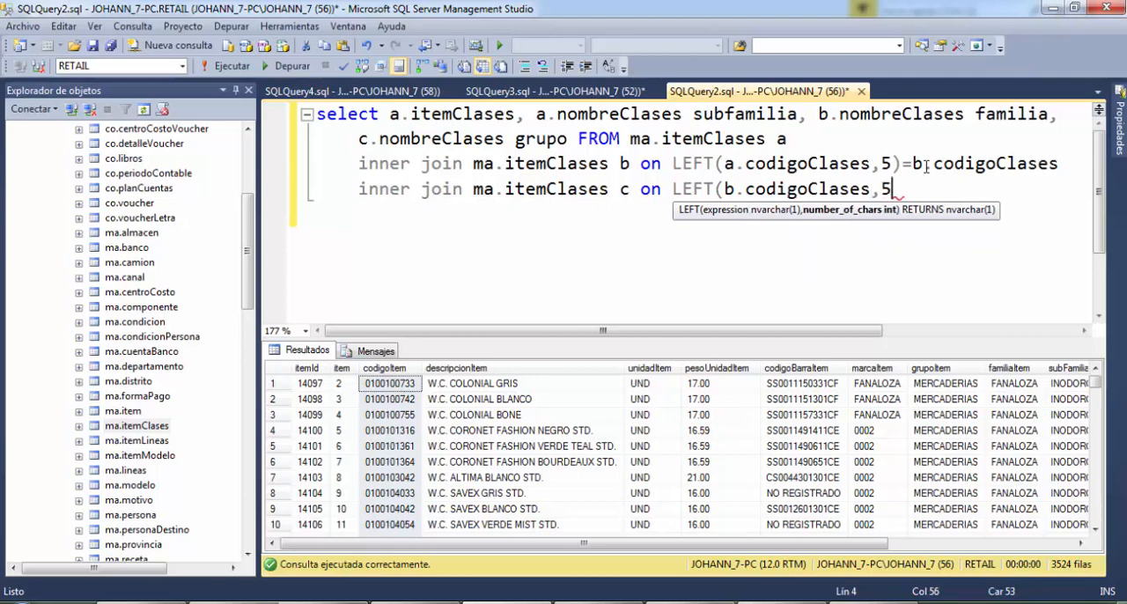
key("BackSpace")
type("2)=")
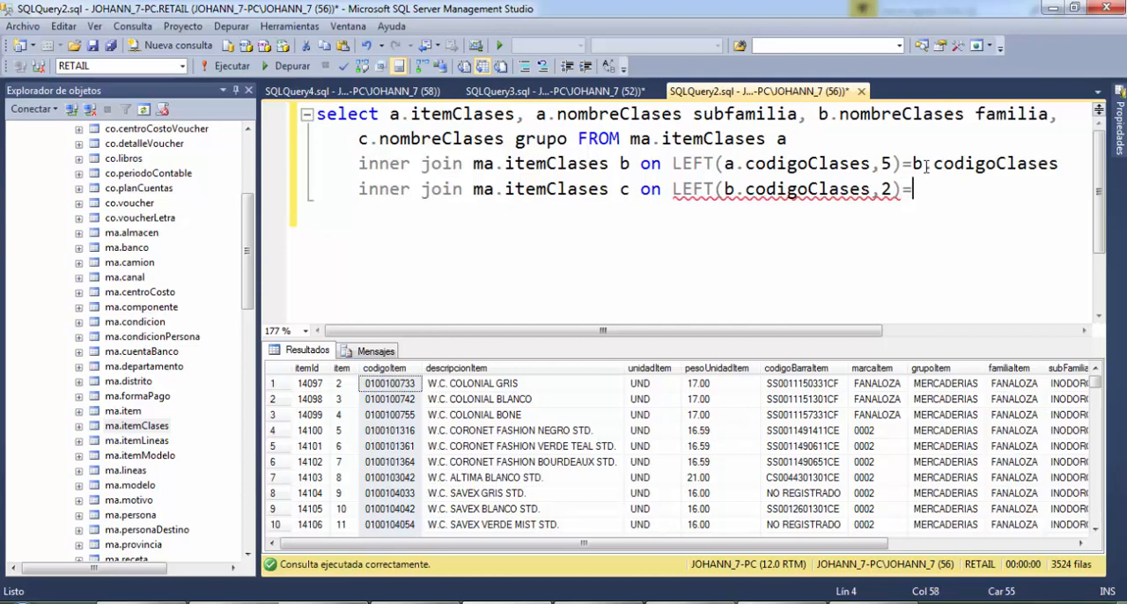
type("c.co")
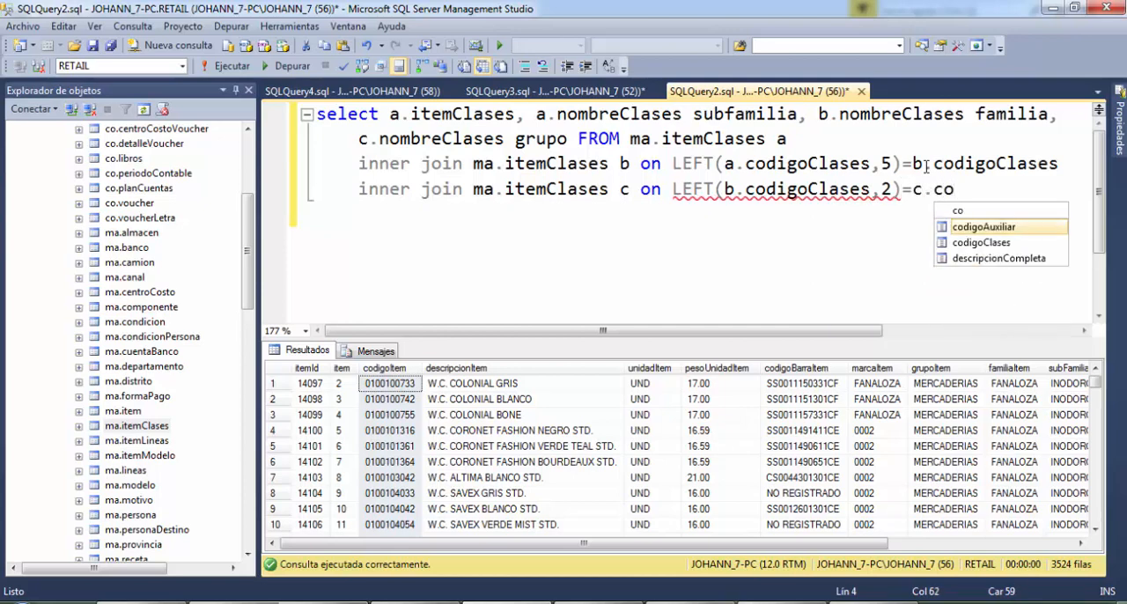
key("Down")
key("Tab")
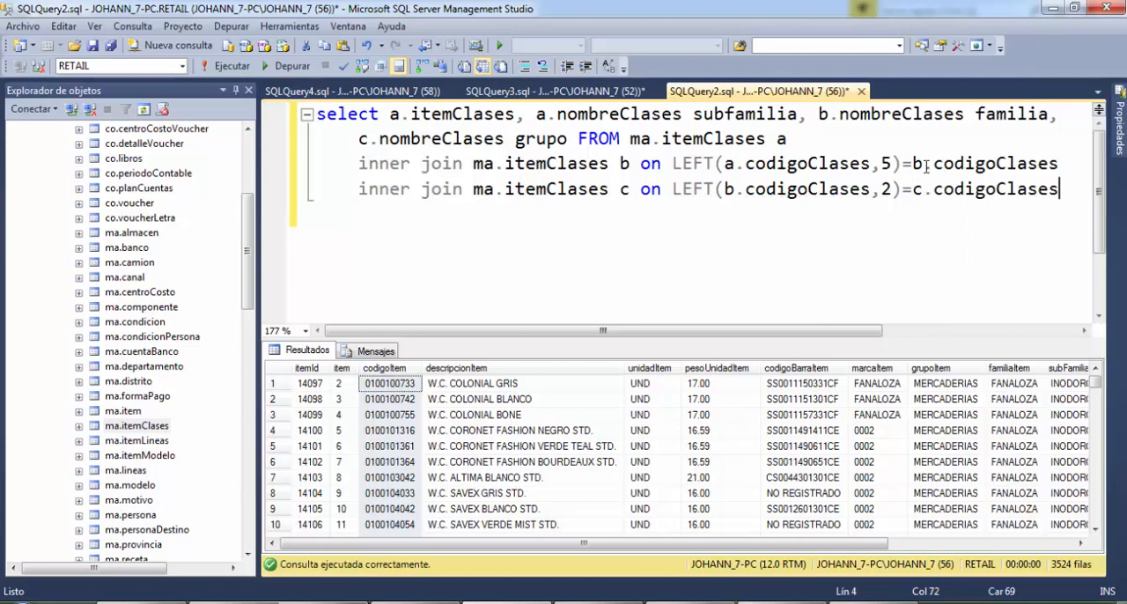
Add a WHERE clause on a new line with a.nivel='***' followed by AND
key("Return")
type("WHERE ")
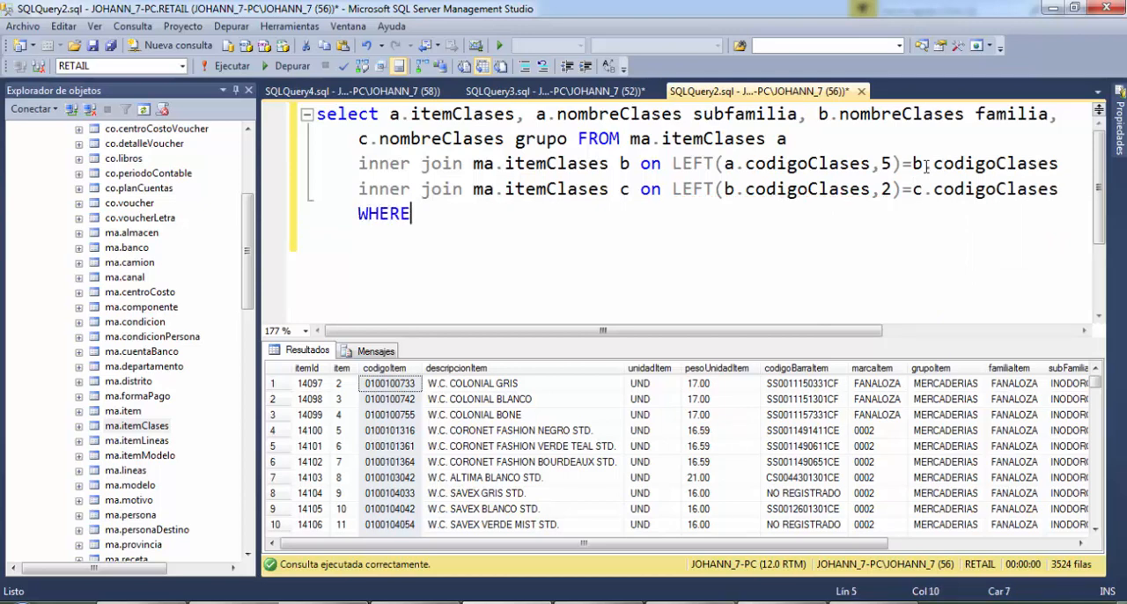
type("a.n")
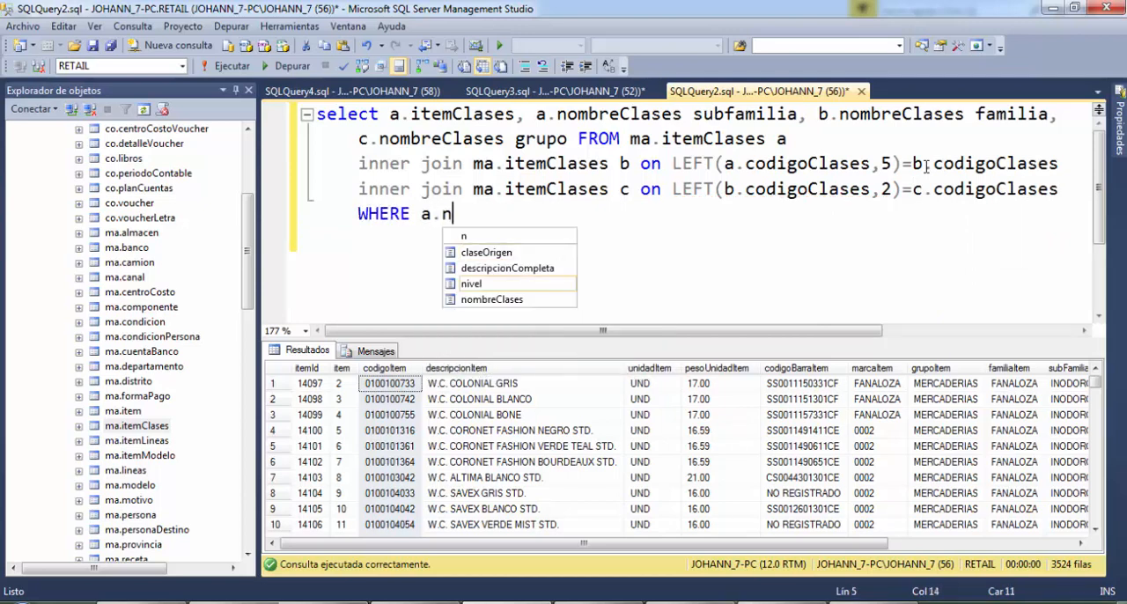
key("Escape")
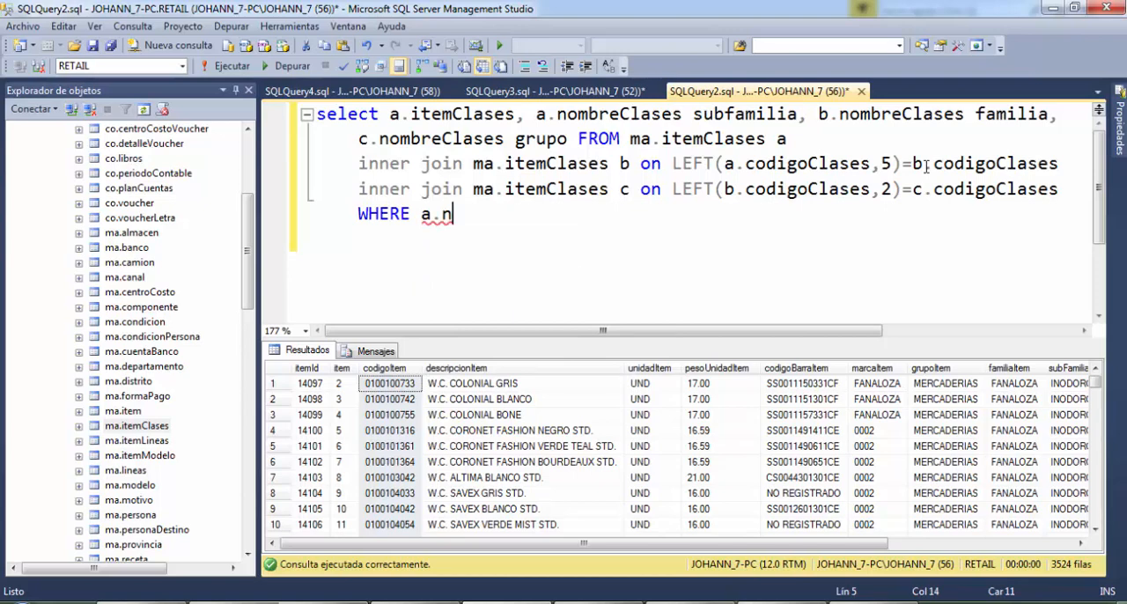
key("ctrl+space")
type("ivel")
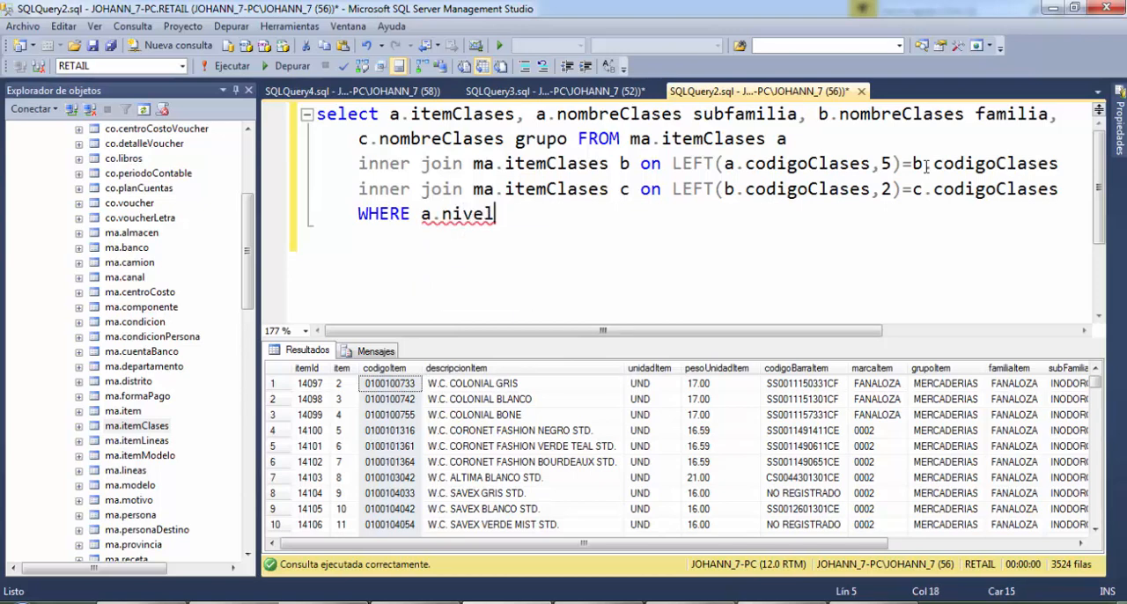
type("?")
key("BackSpace")
type("='")
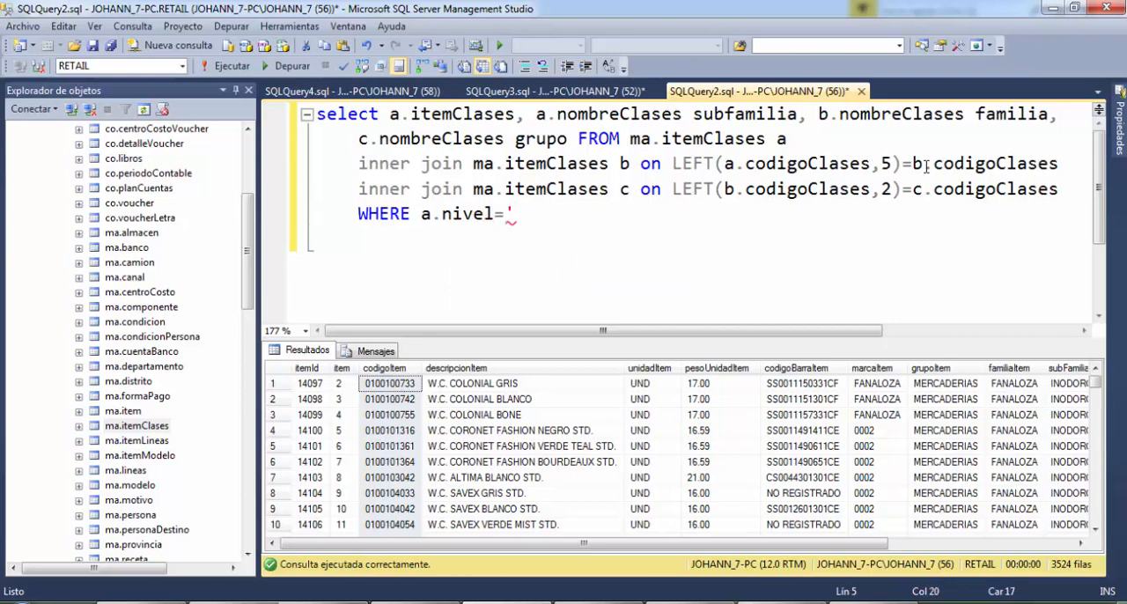
type("***' AND")
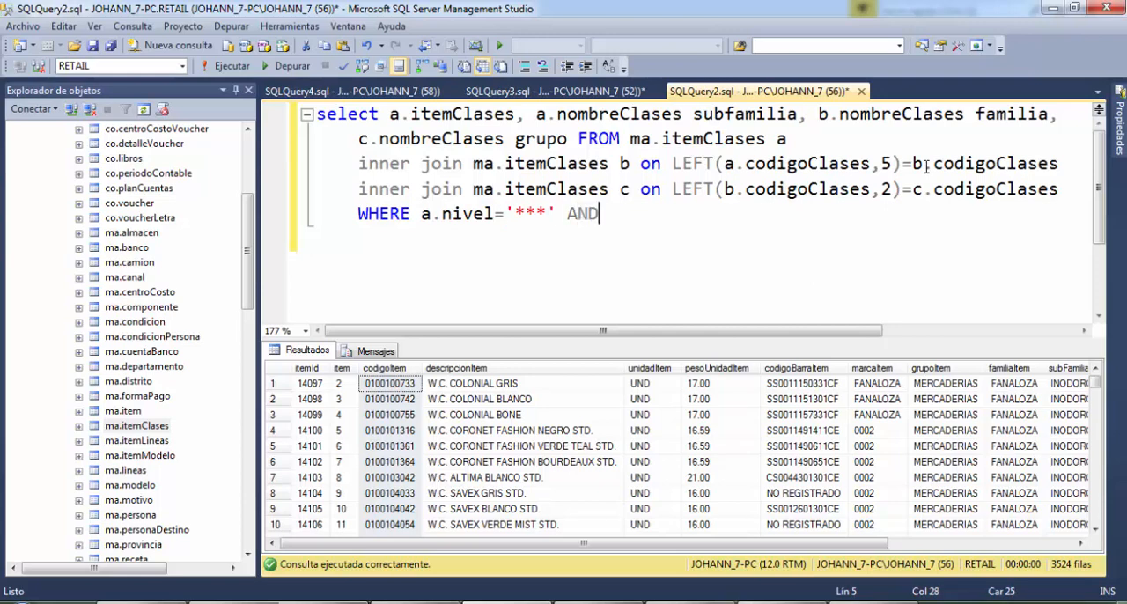
type(" b.niv")
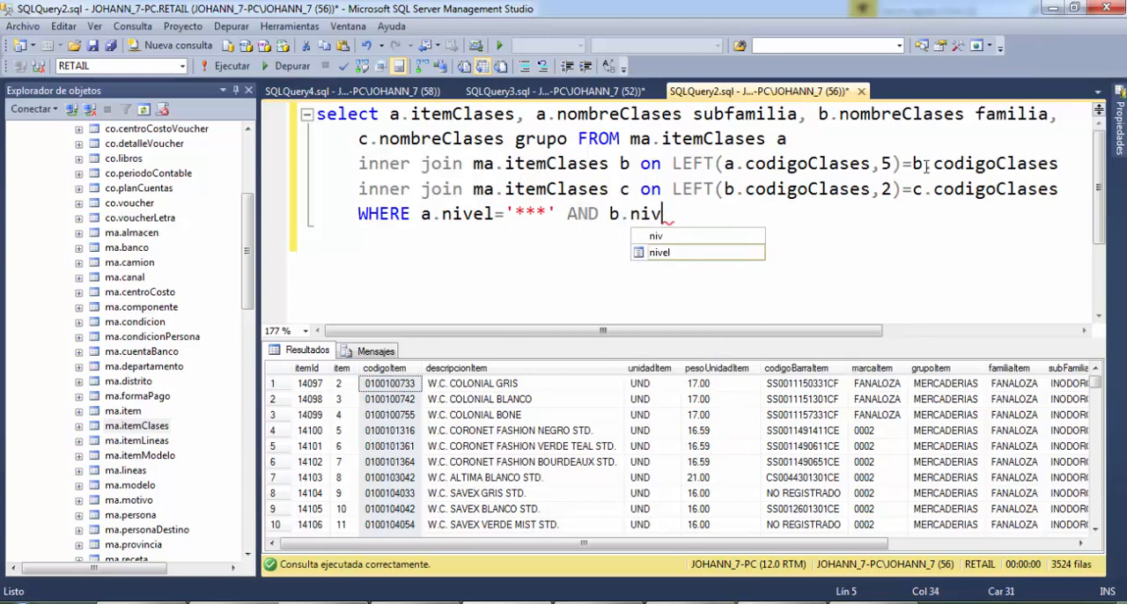
type("el")
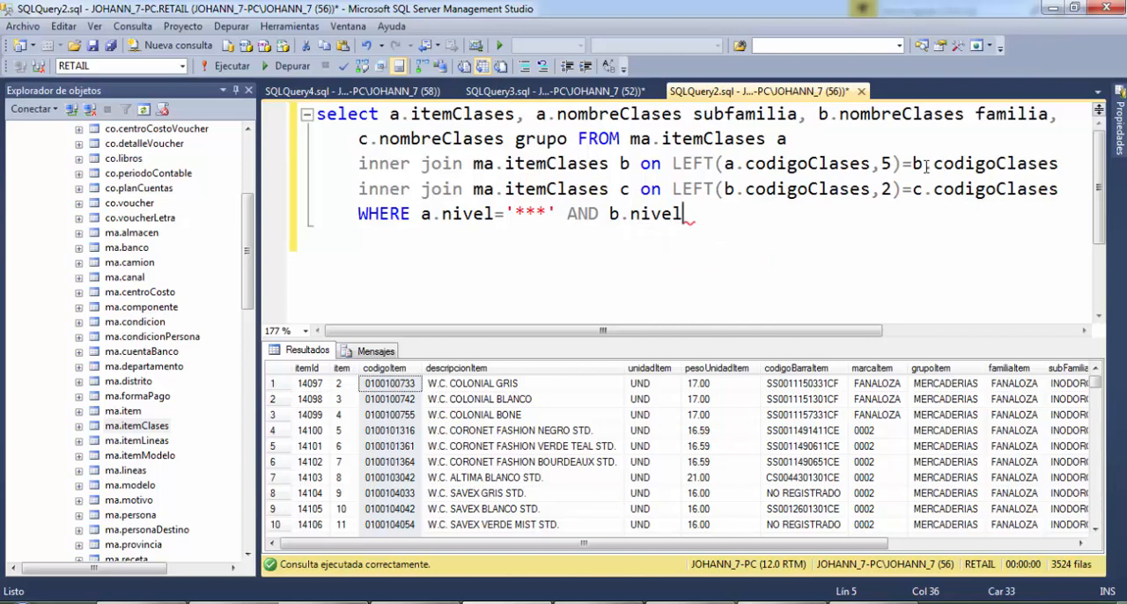
type(" = '**'")
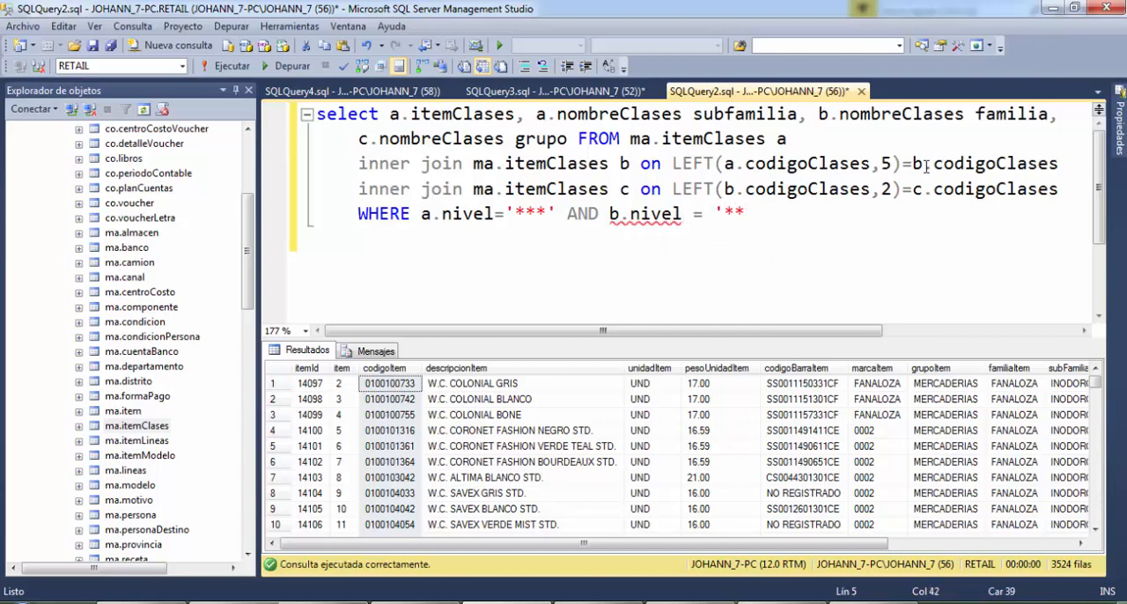
type(" AND ")
type("c.")
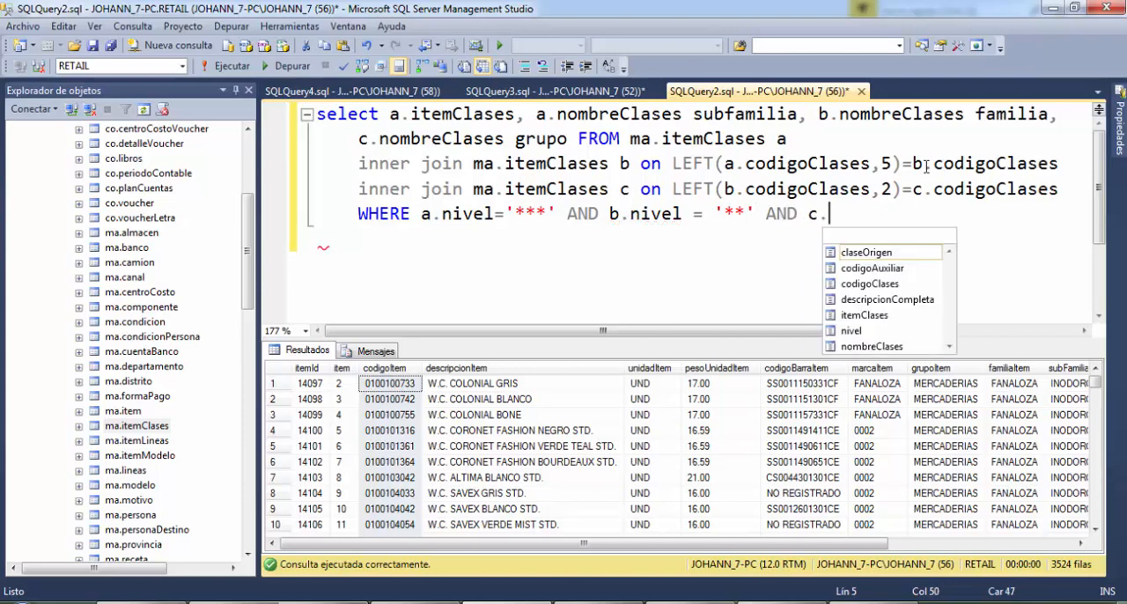
type("nivel")
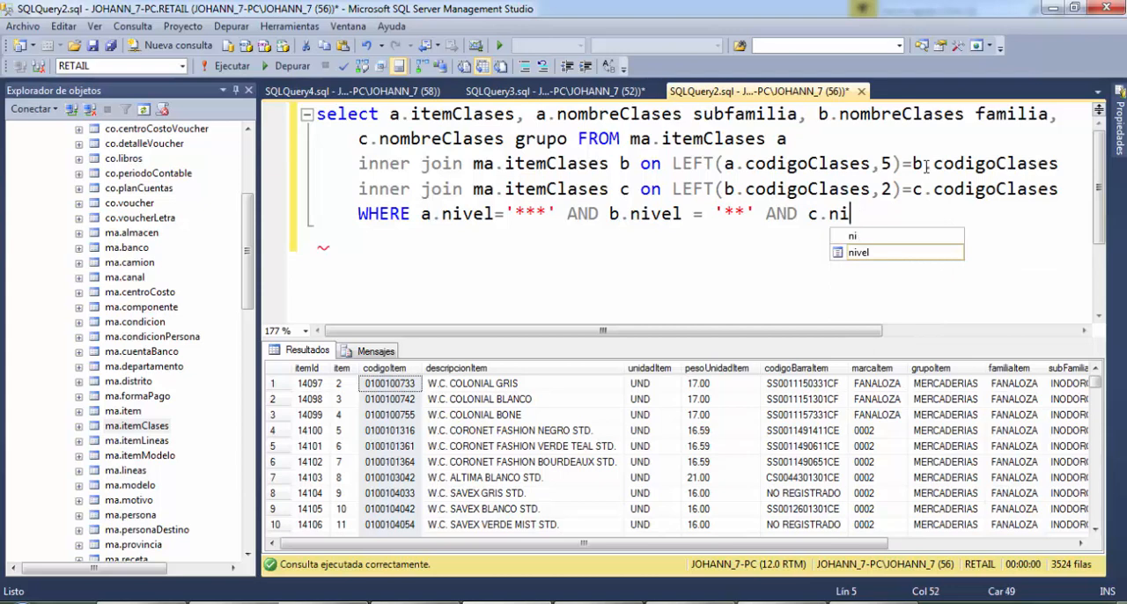
type(" = ")
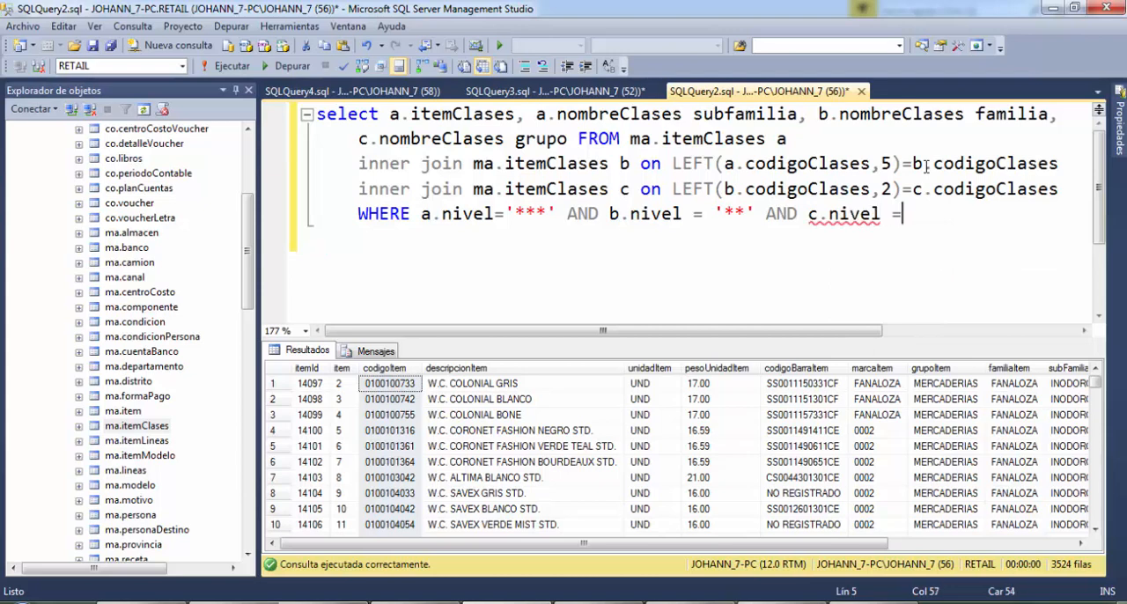
type("'*';")
Run the complete itemClases query from select through the WHERE clause
key("shift+Home")
key("shift+Up")
key("shift+Up")
key("shift+Up")
key("shift+Up")
key("shift+Home")
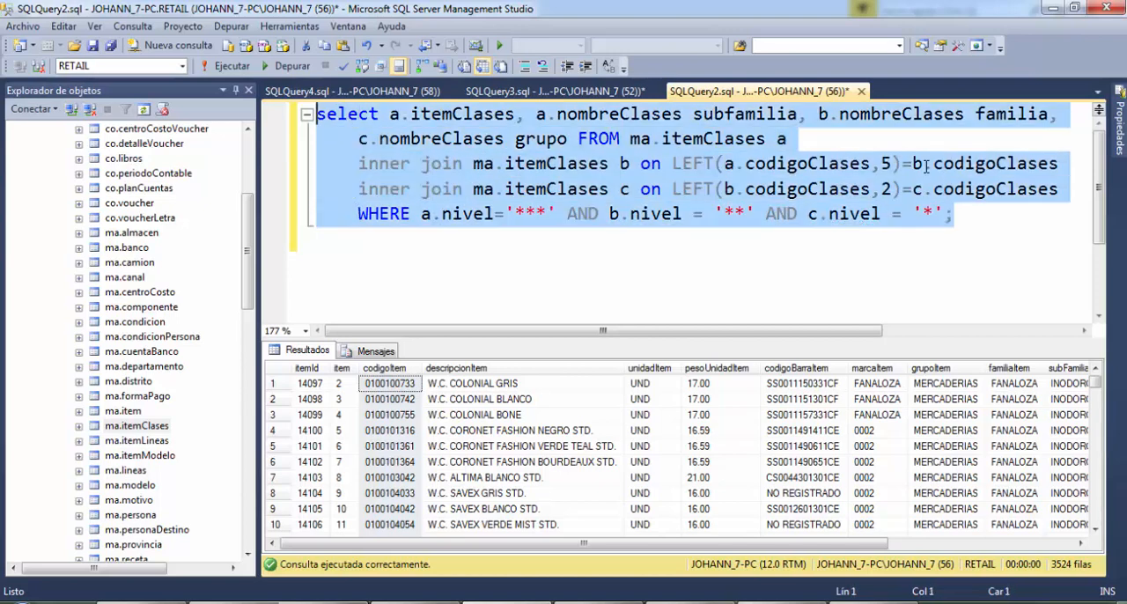
key("F5")
key("Right")
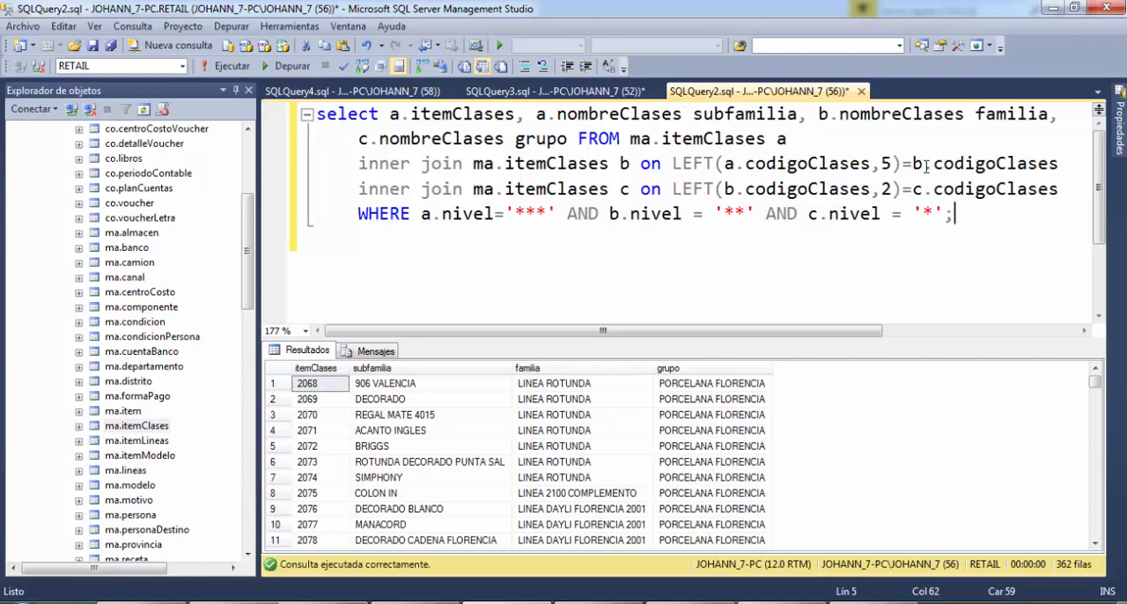
Start a second query a few lines below the first one with select * from
key("Return")
key("Return")
key("Return")
type("sele")
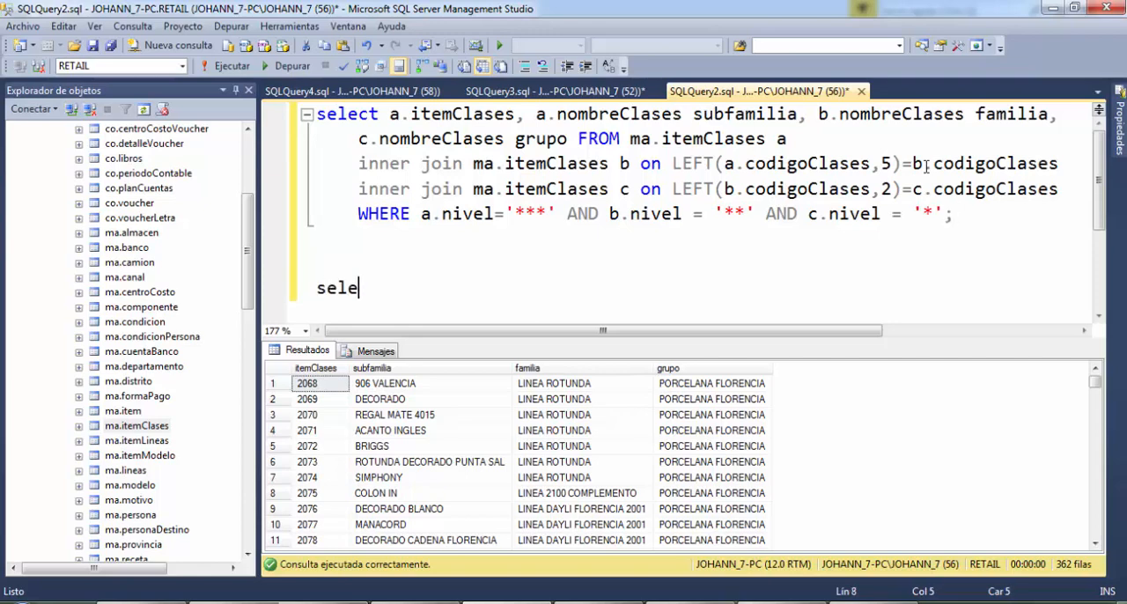
type("ct * from item")
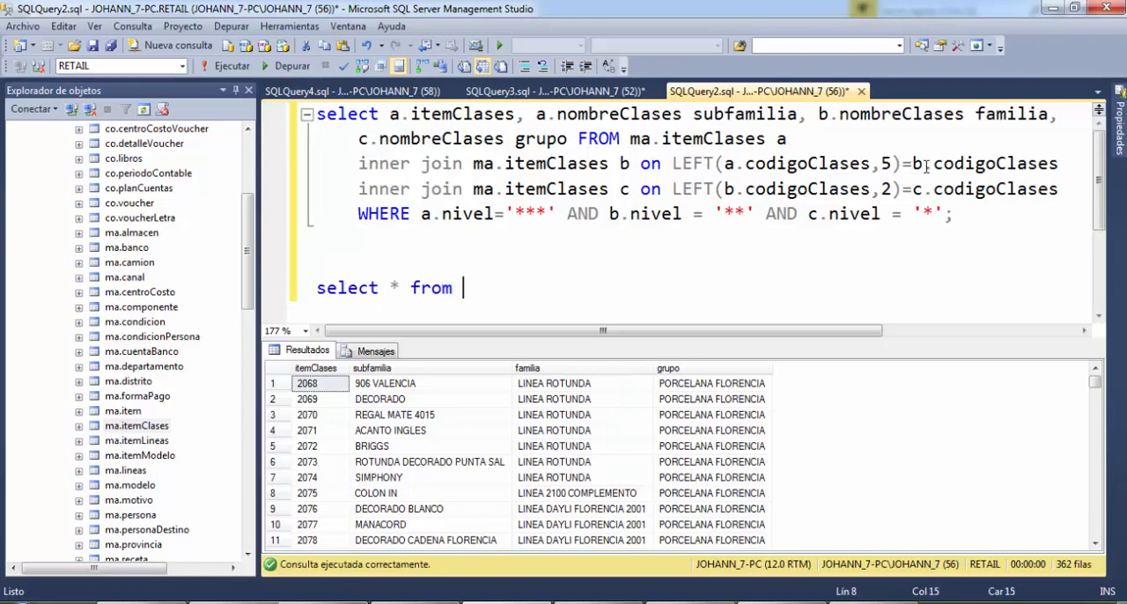
Complete the second query with ma.itemClases; and run only that statement
key("BackSpace")
key("BackSpace")
key("BackSpace")
key("BackSpace")
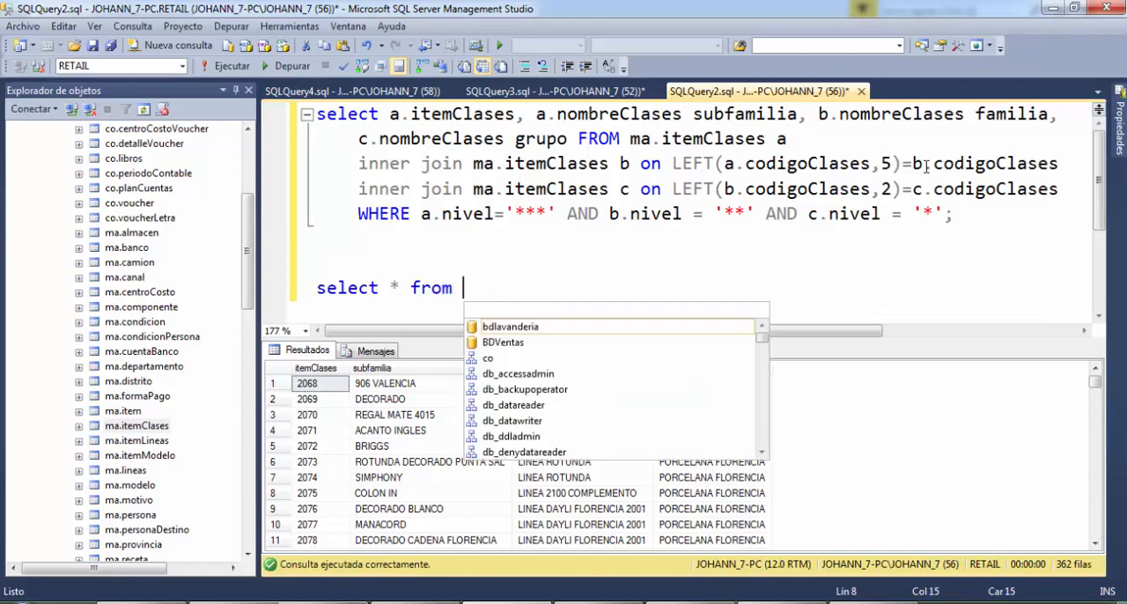
type("ma.item")
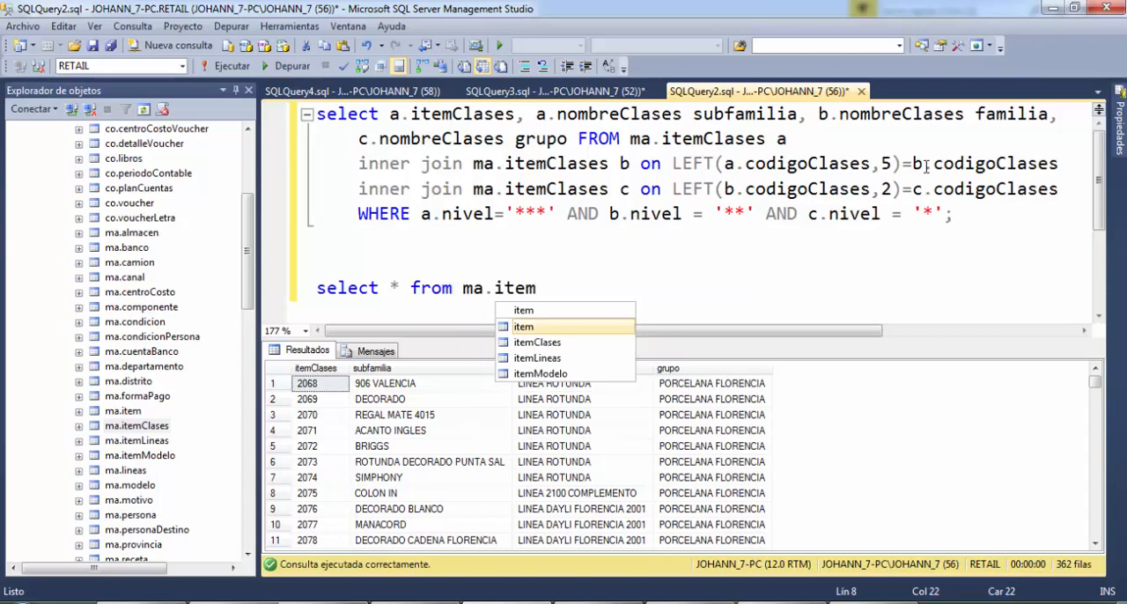
key("Down")
key("Tab")
type(";")
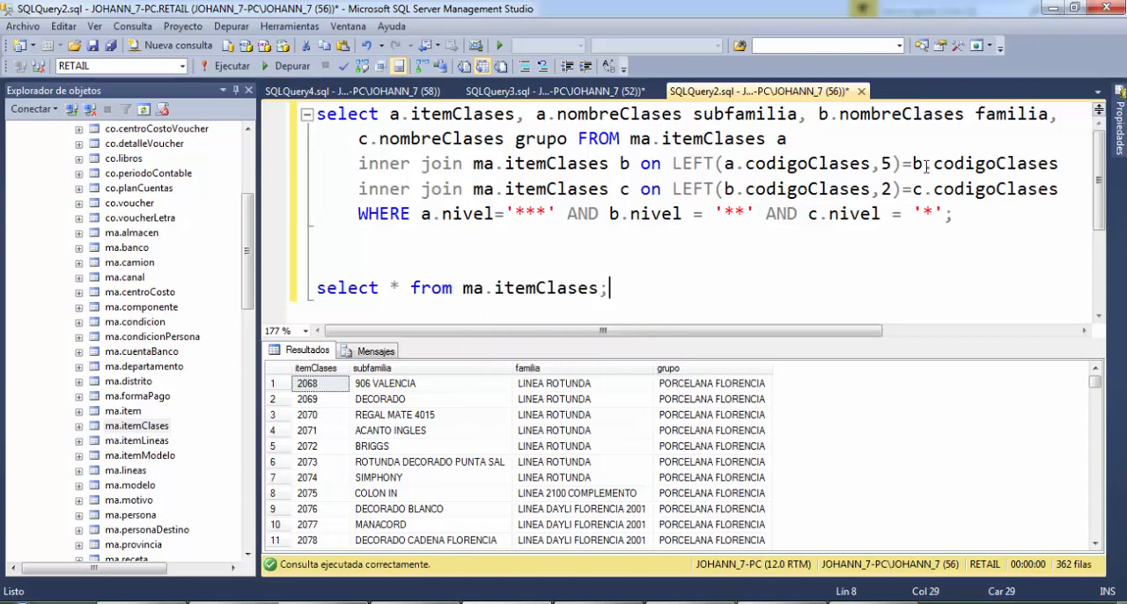
key("shift+Home")
key("F5")
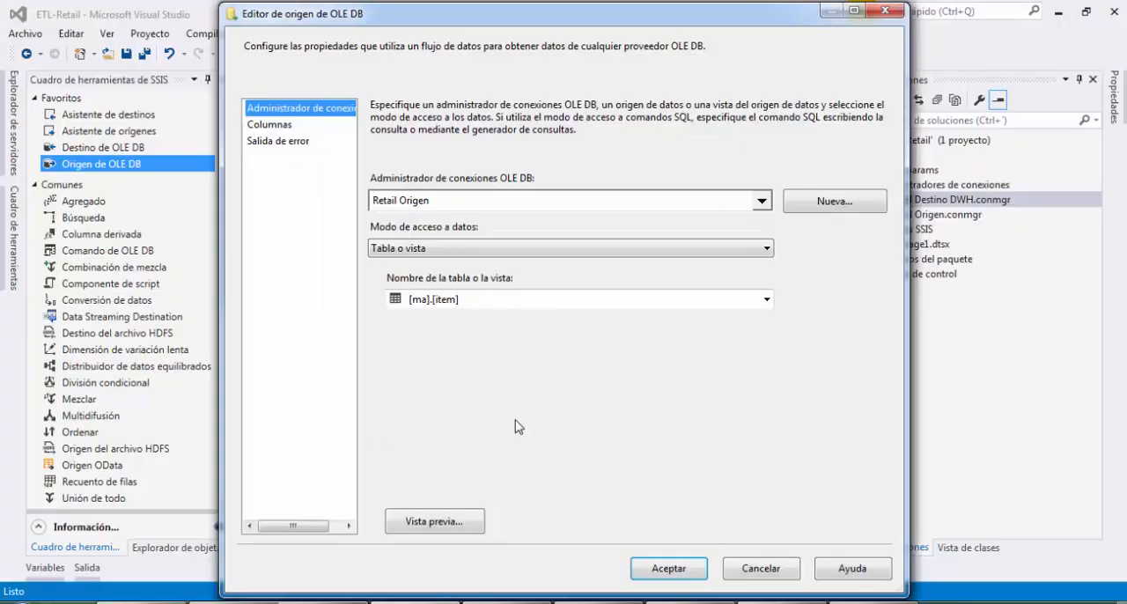
In Visual Studio, accept the OLE DB source settings for [ma].[item] and add a Búsqueda component below Leer Item
key("Return")
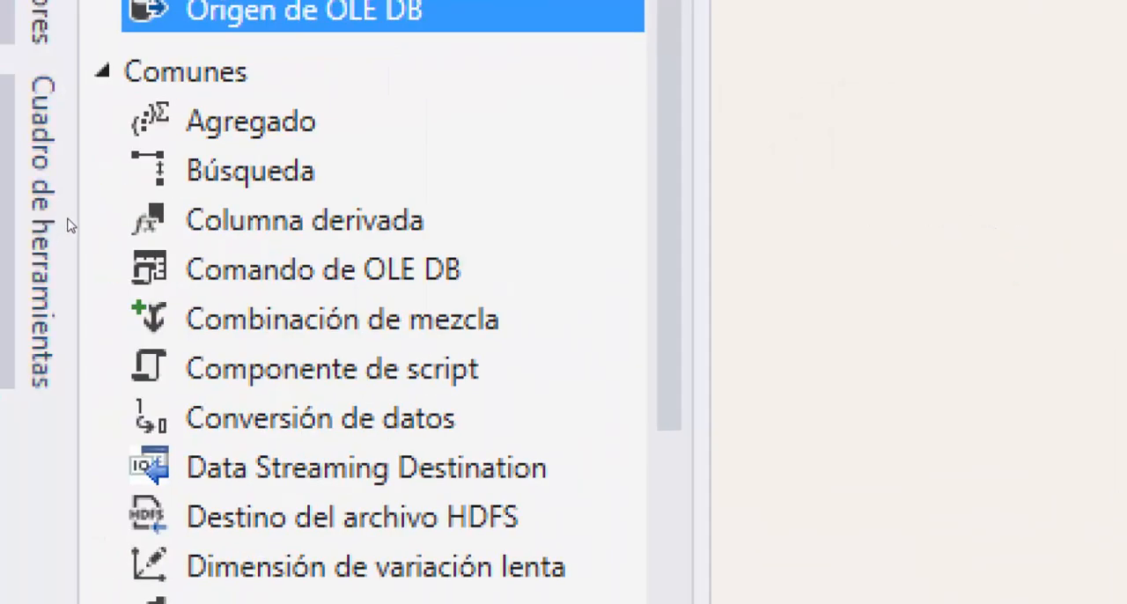
left_click_drag(250, 170, 422, 299)
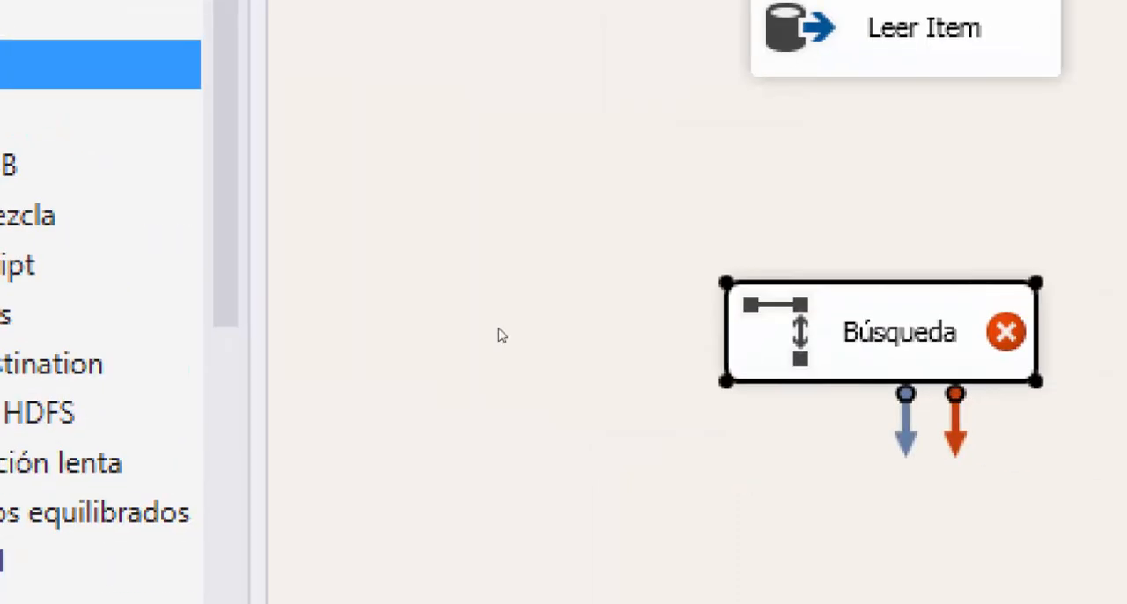
Start renaming the Búsqueda component with the text Buscar clasifica
key("F2")
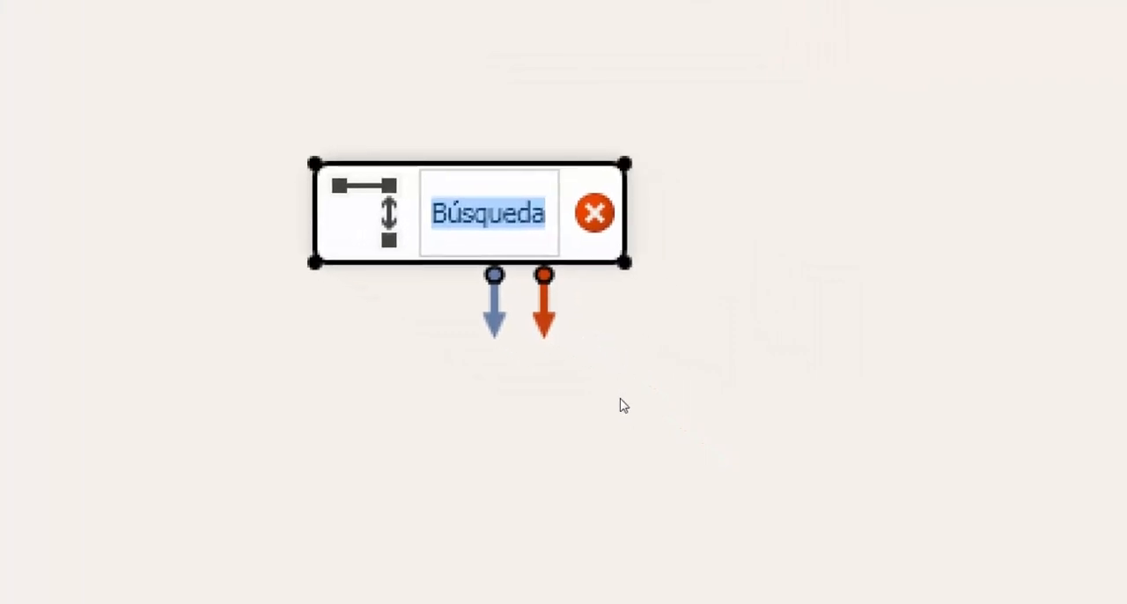
type("BUsq")
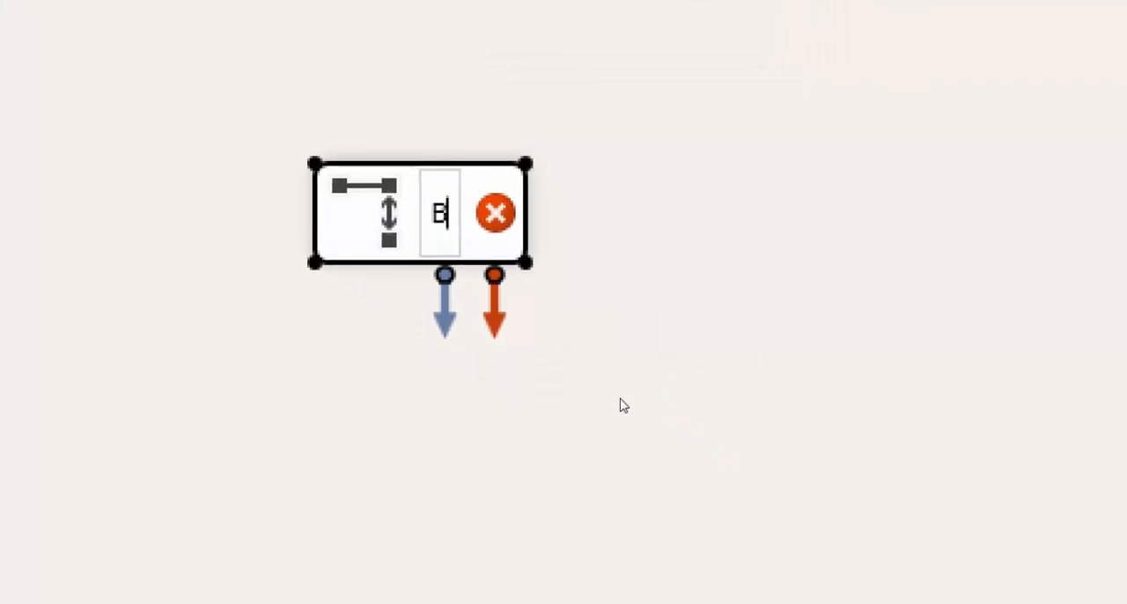
key("BackSpace")
key("BackSpace")
key("BackSpace")
type("usc")
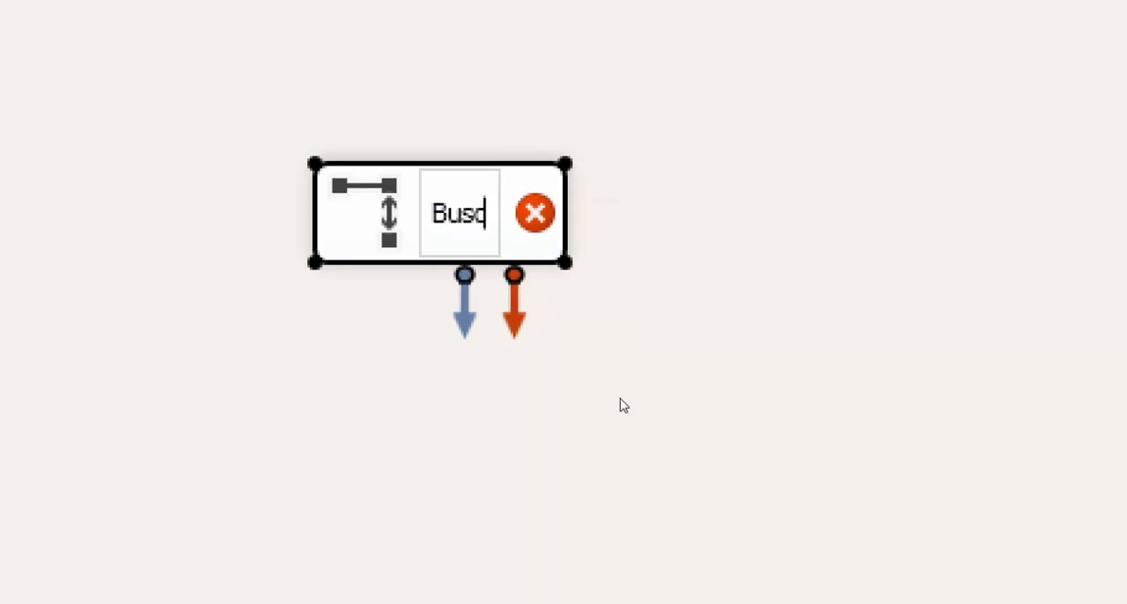
type("ar clasifica")
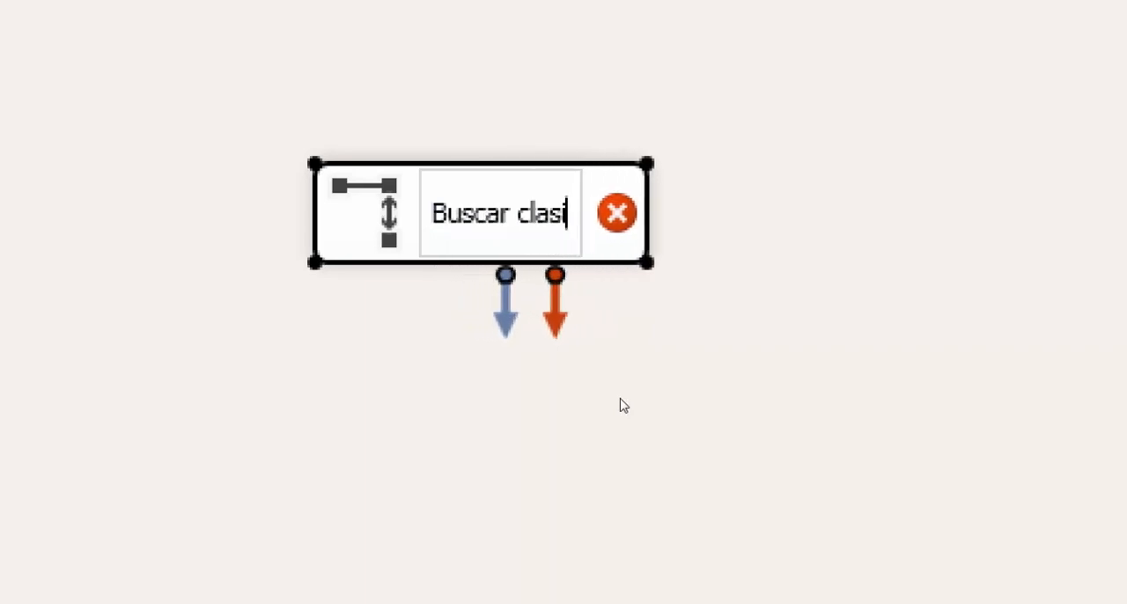
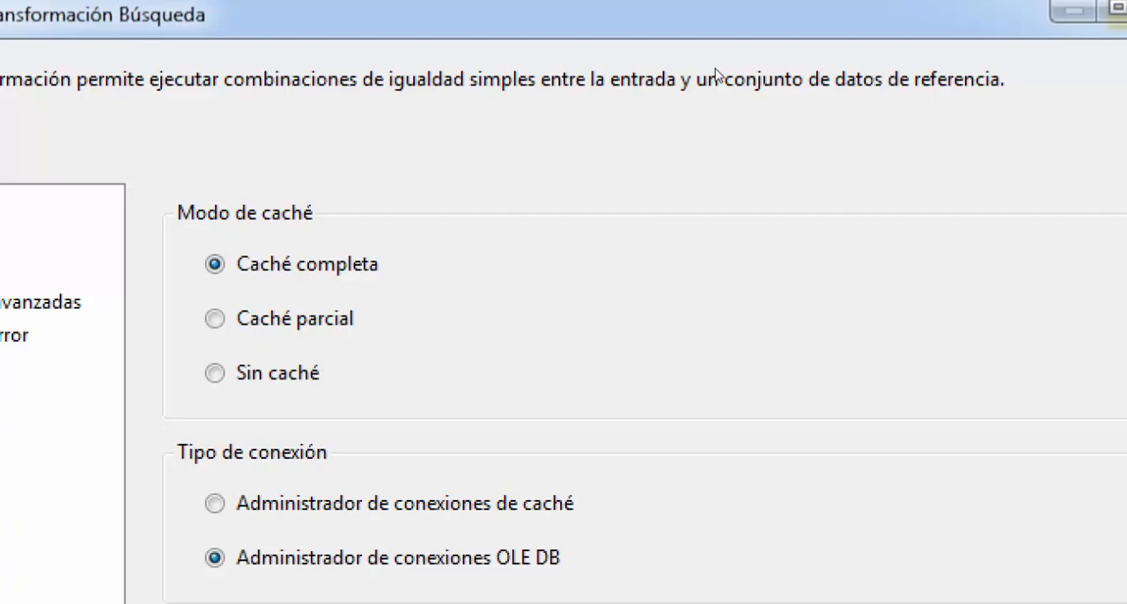
In SQL Server Management Studio, review the self-joined ma.itemClases query and its columns, and return to the Búsqueda transformation editor in Visual Studio
key("super+minus")
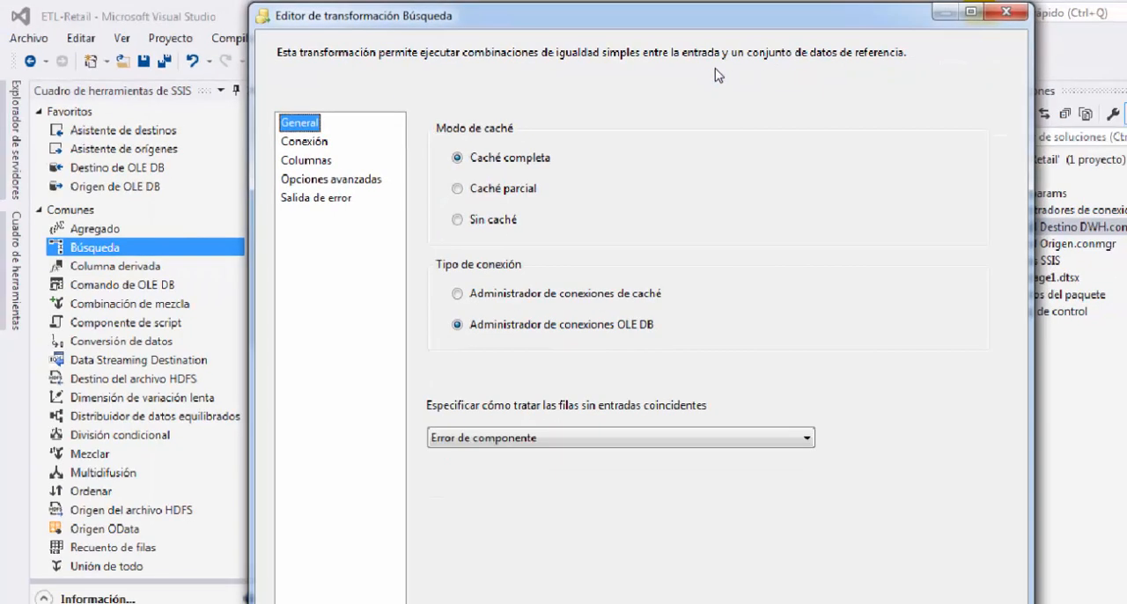
key("F9")
key("alt+Tab")
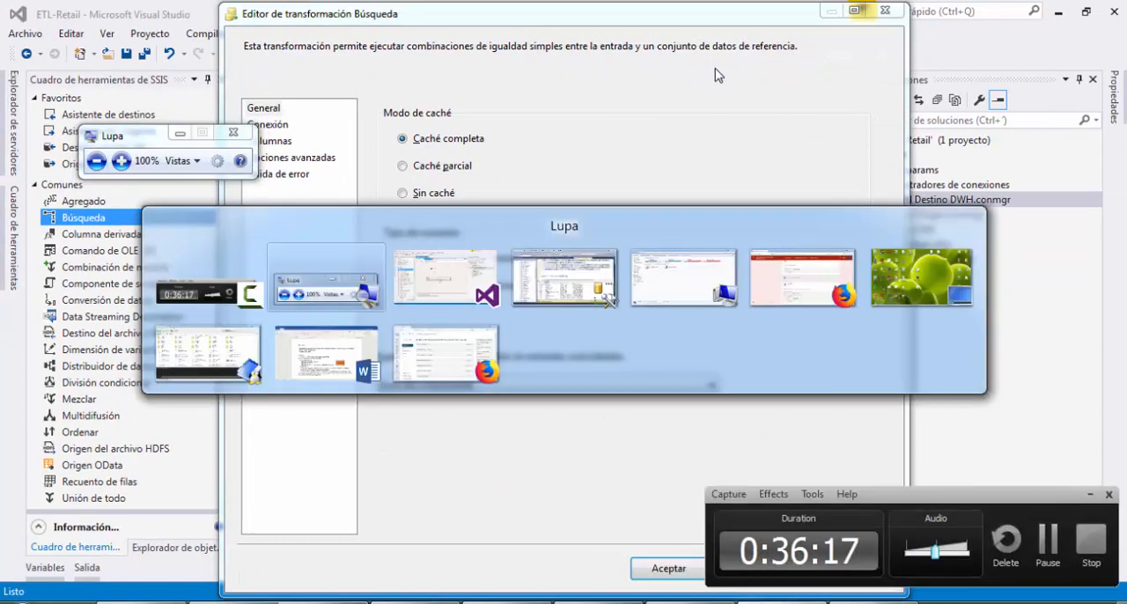
left_click(1090, 497)
left_click(117, 167)
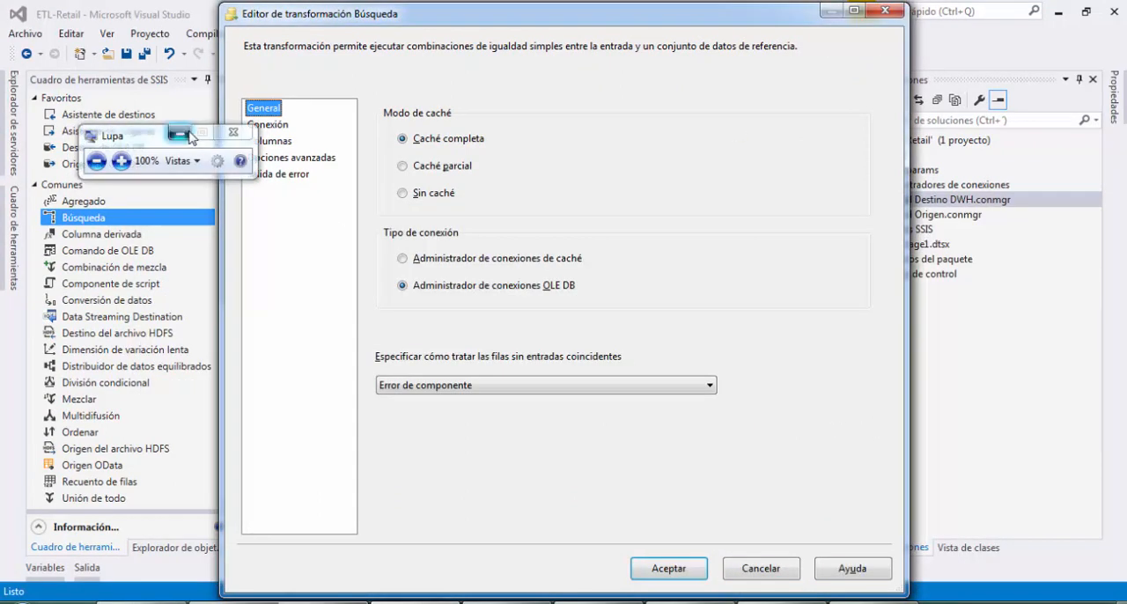
left_click(183, 133)
left_click(480, 603)
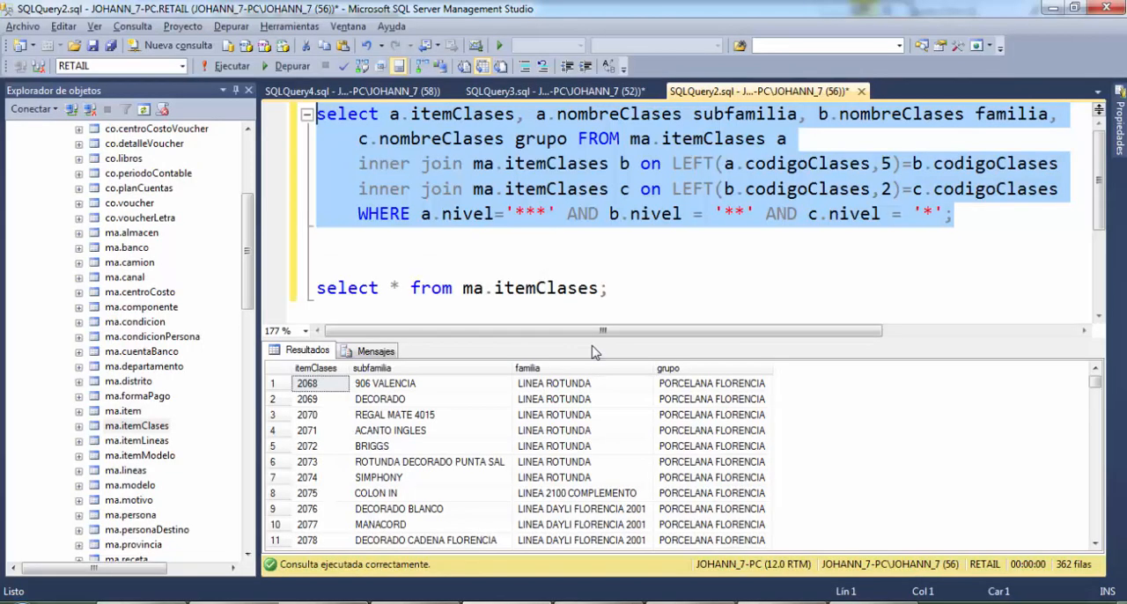
key("alt+Tab")
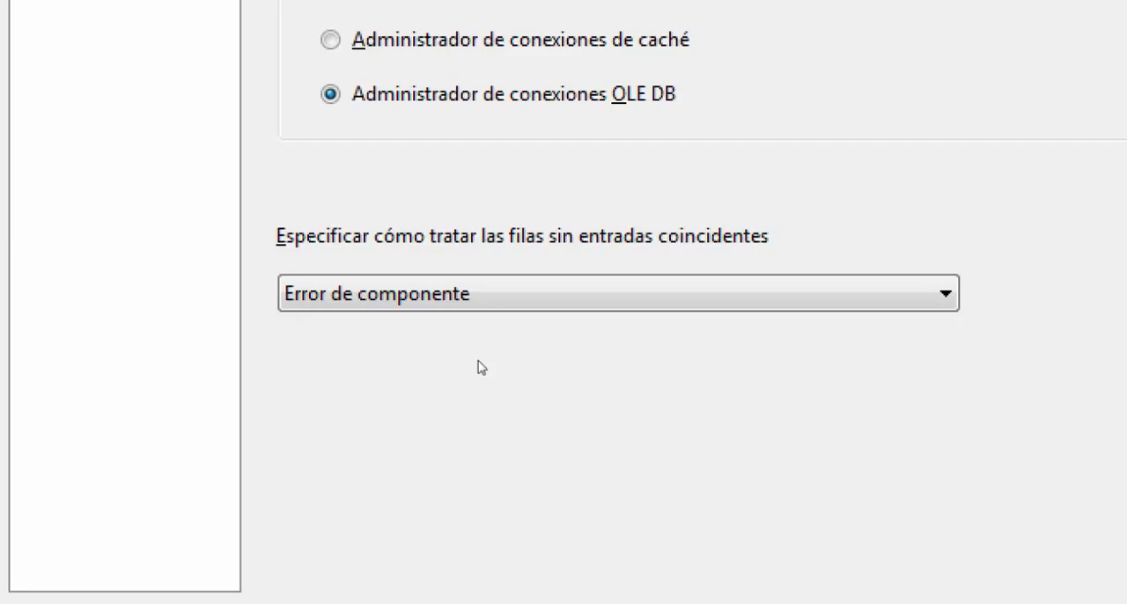
Set rows without matching entries to Redirigir filas a resultados no coincidentes, and set the lookup's OLE DB connection to Retail Origen
left_click(530, 300)
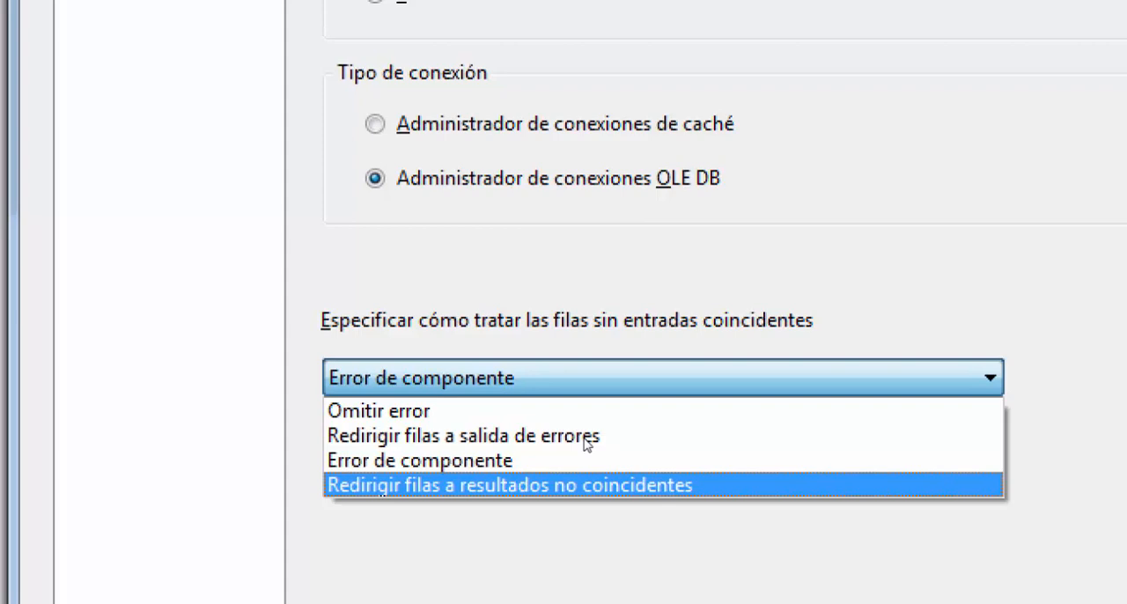
key("Return")
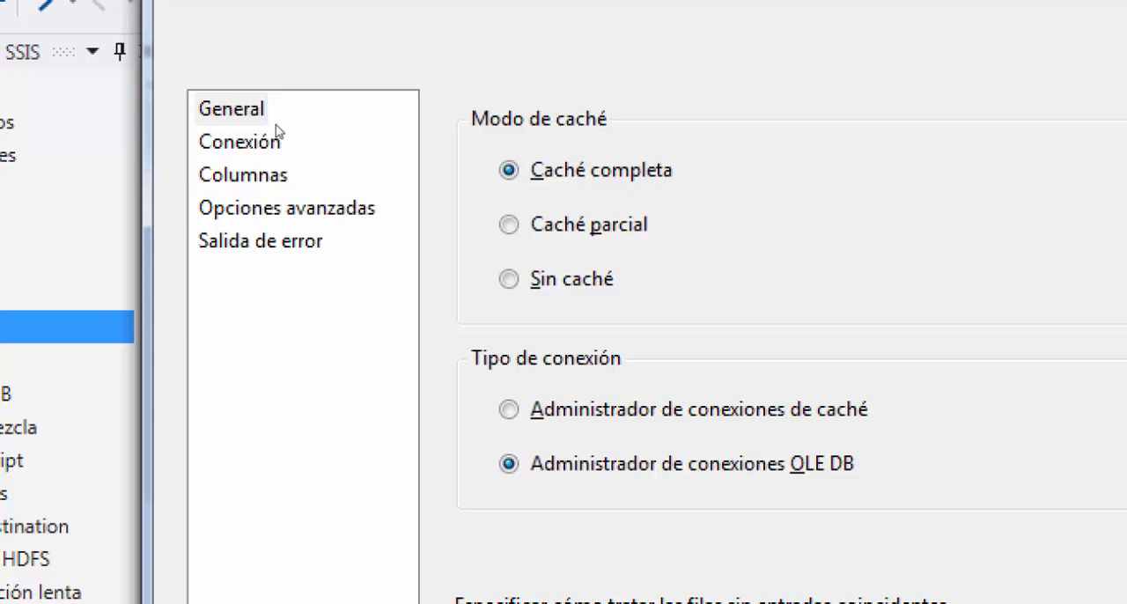
left_click(276, 137)
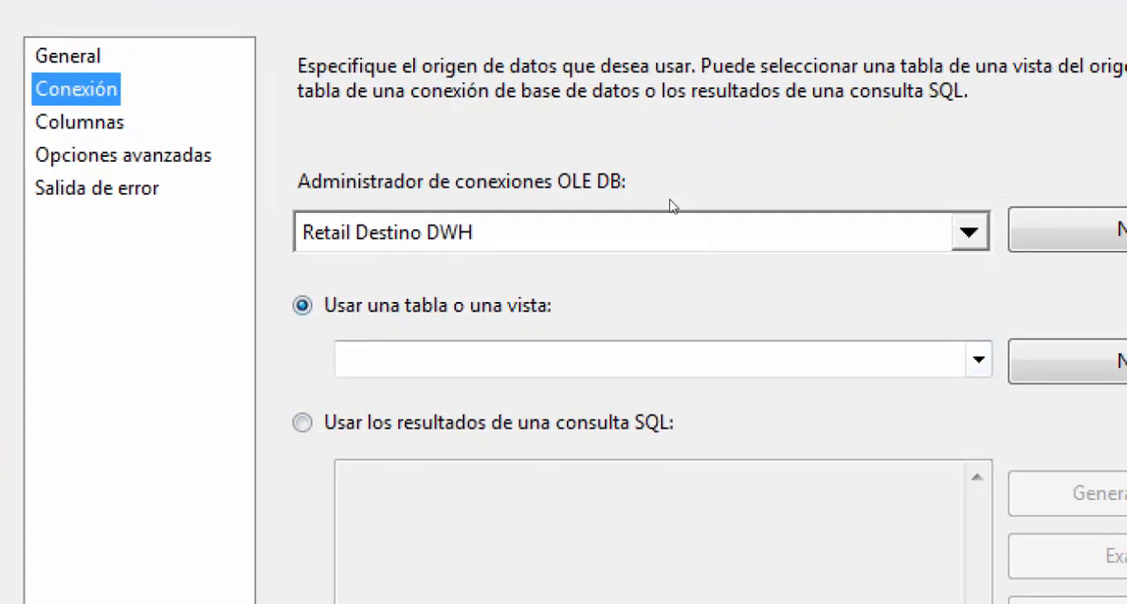
key("Tab")
key("alt+Down")
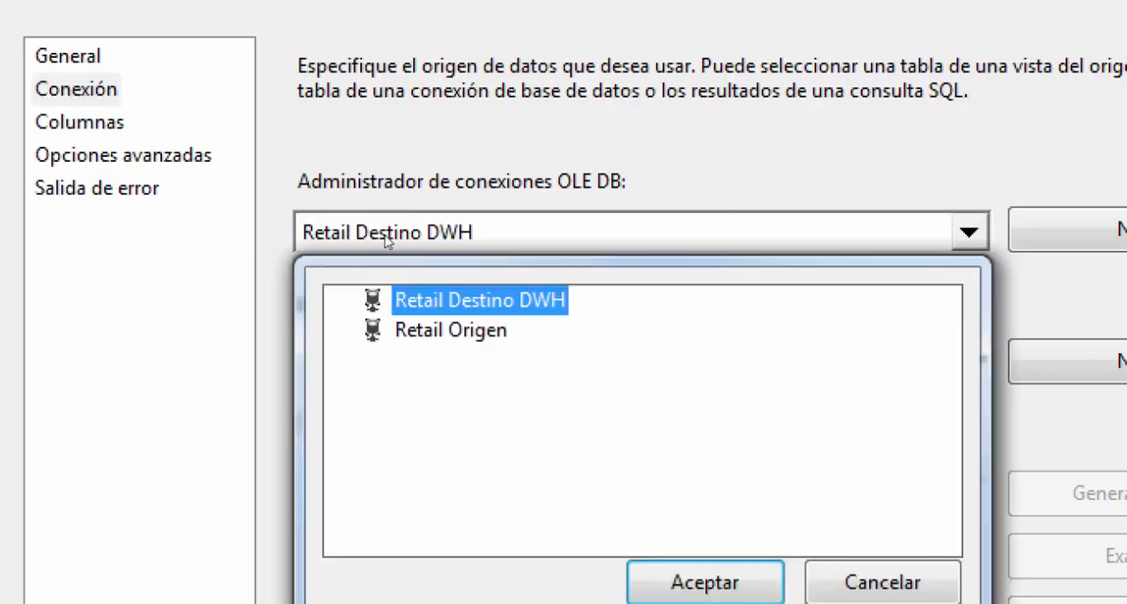
key("Down")
key("Return")
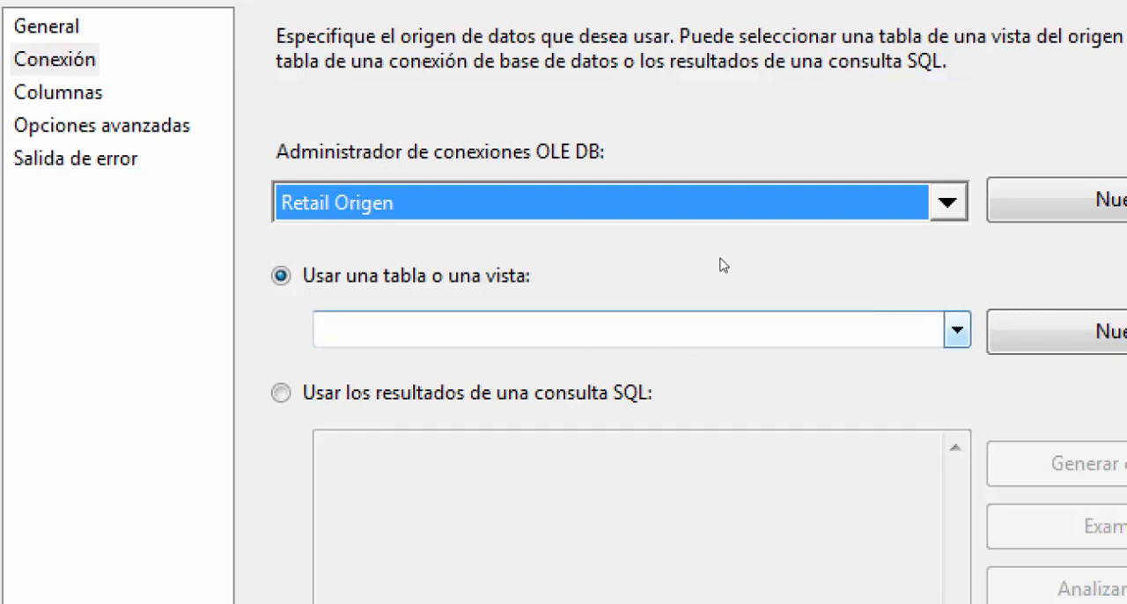
Choose [ma].[itemClases] as the reference table for the lookup
key("alt+Down")
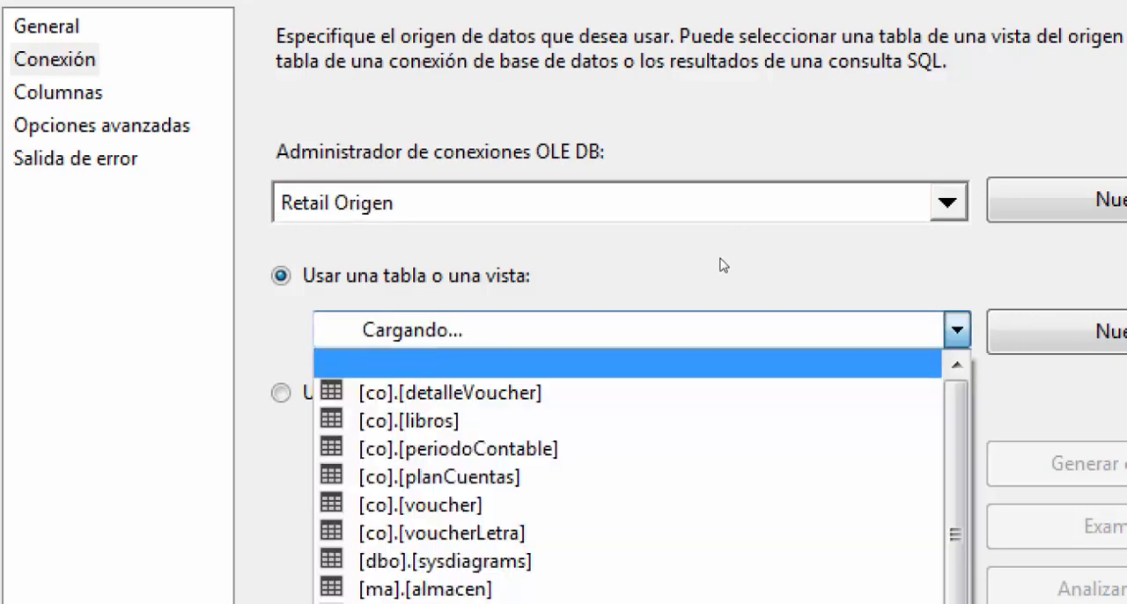
scroll(616, 440, "down", 3)
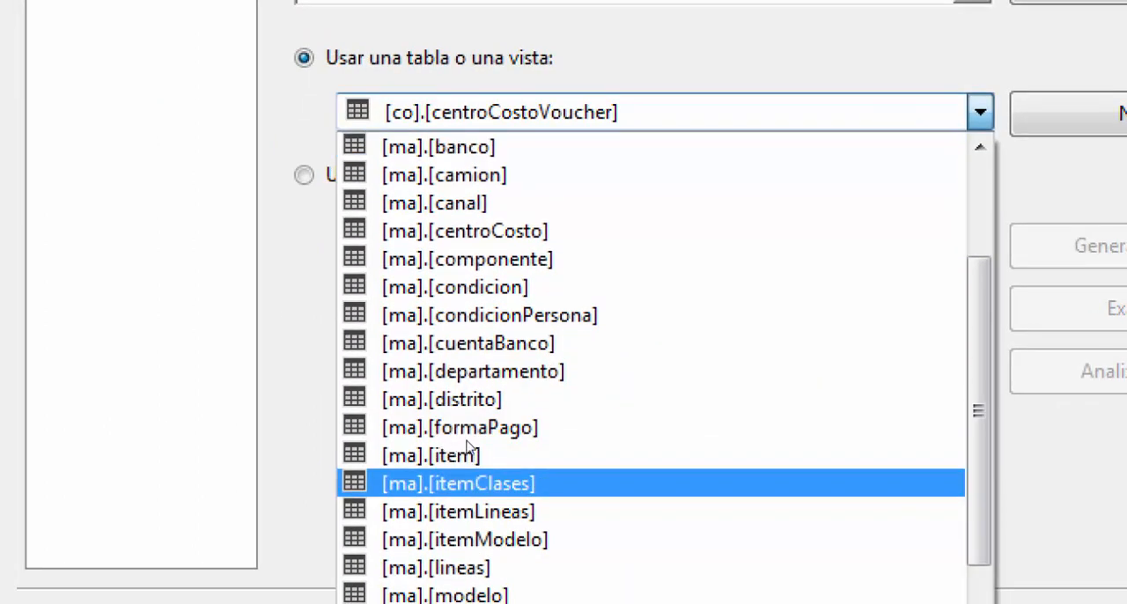
key("Return")
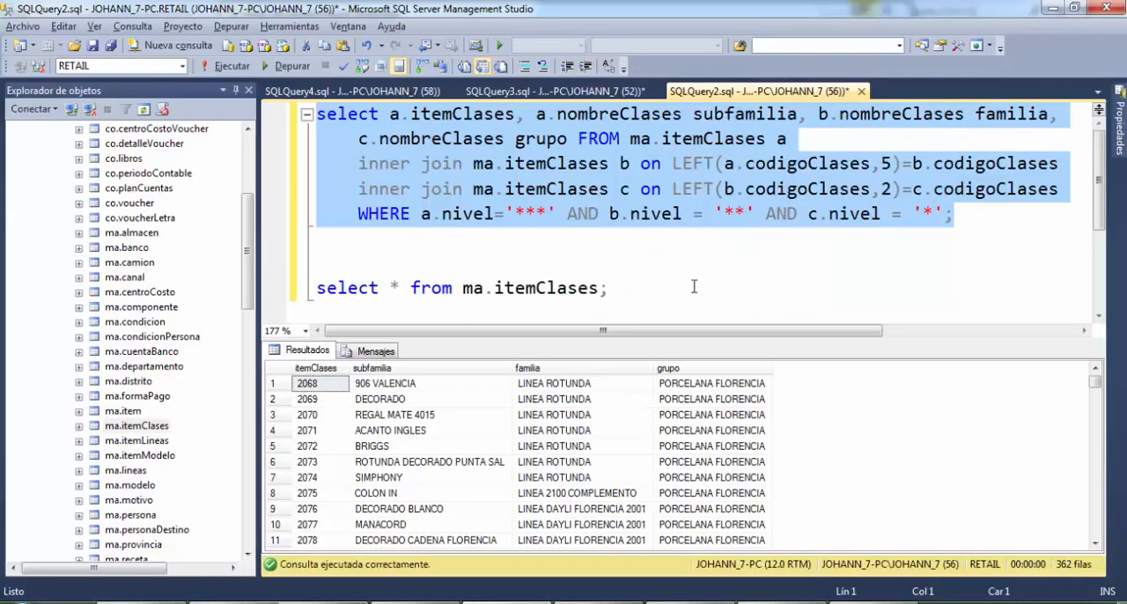
In SQL Server Management Studio, start a third query with select * from two lines below the ma.itemClases query
left_click(693, 286)
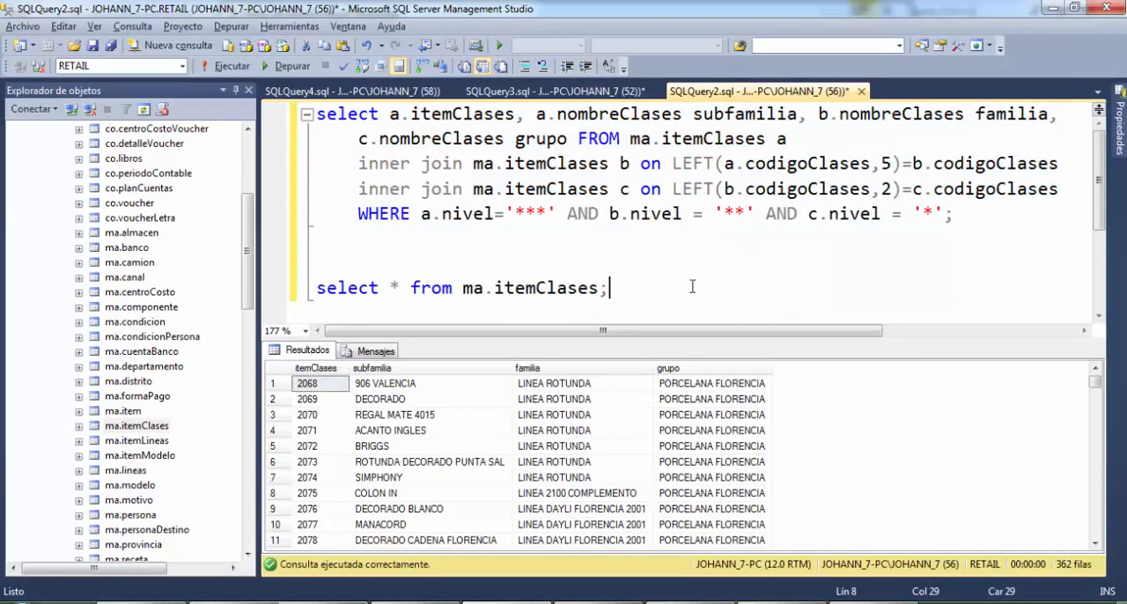
key("Return")
key("Return")
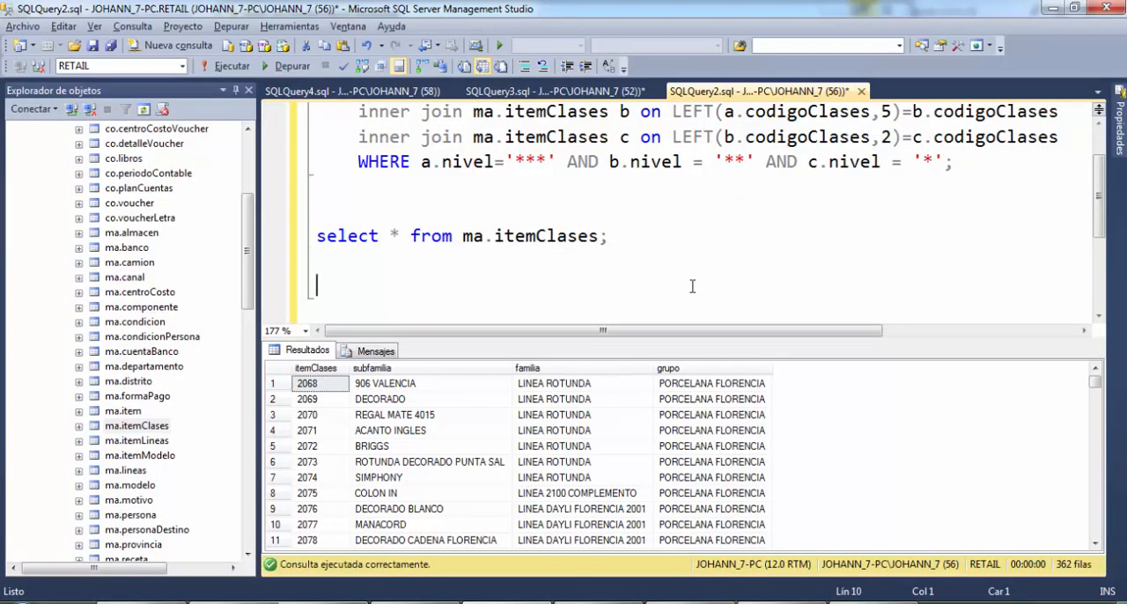
type("select * fro")
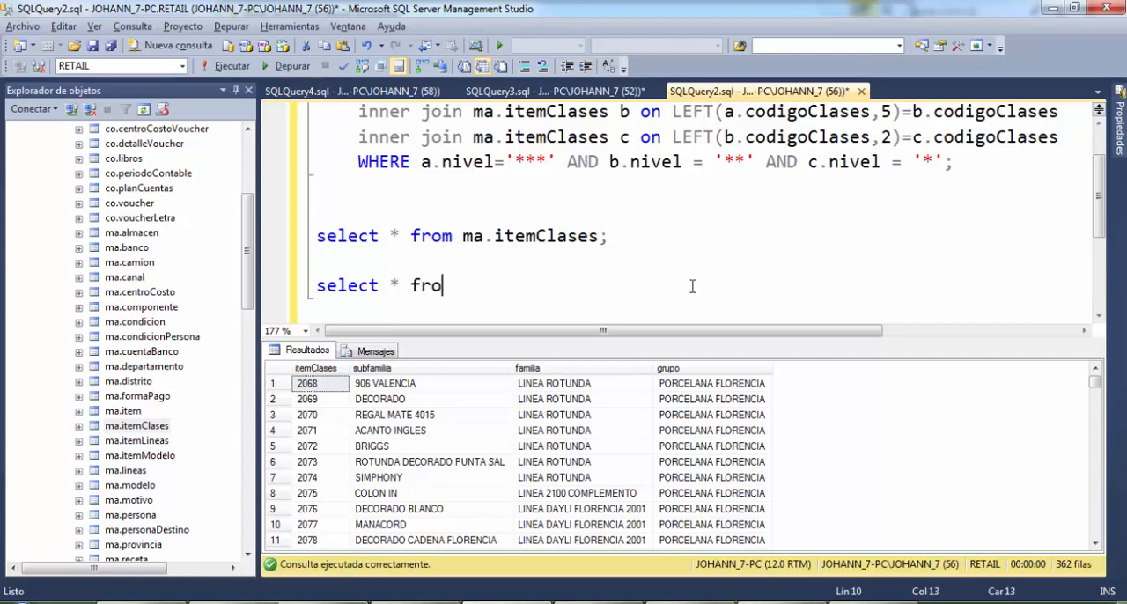
type("m ma.co")
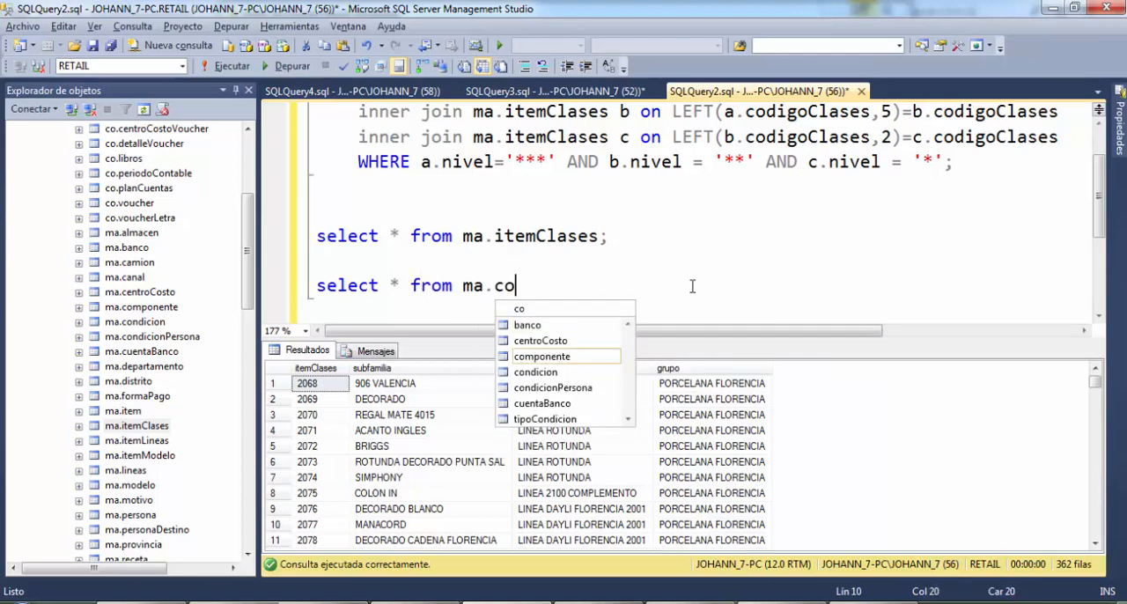
key("BackSpace")
type("e")
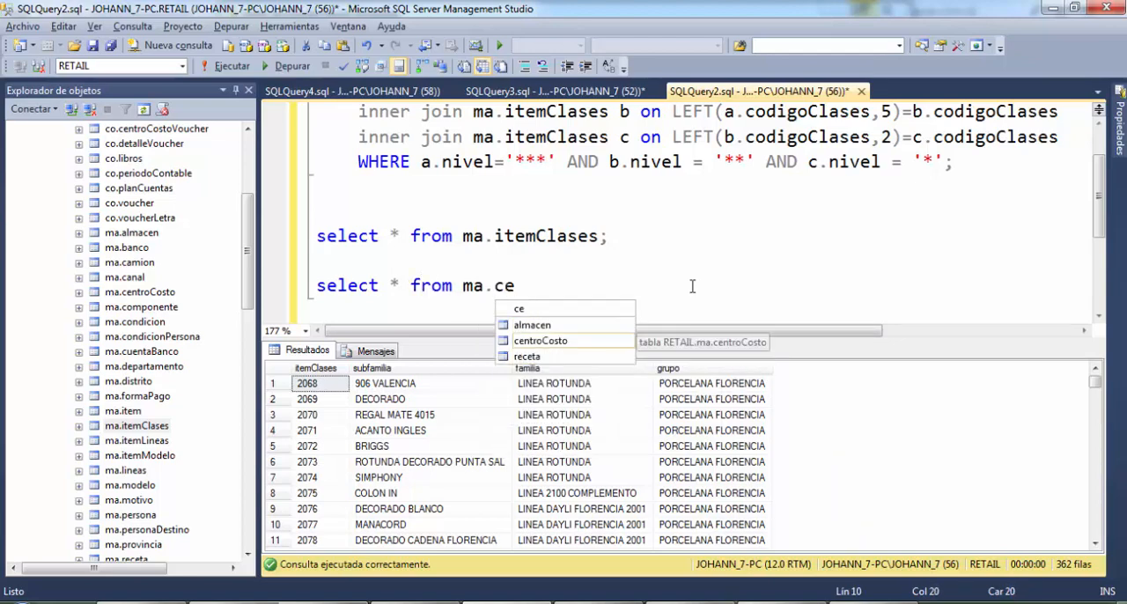
key("BackSpace")
key("BackSpace")
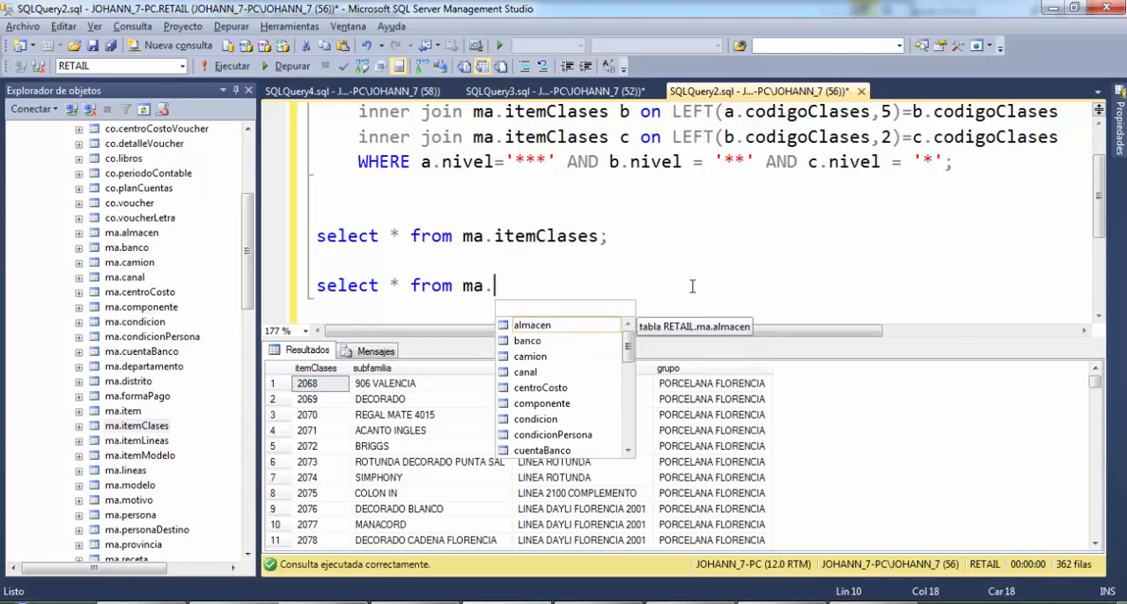
key("BackSpace")
key("BackSpace")
key("BackSpace")
Complete the third query with co.centroCostoVoucher; and run only that statement
type("ce")
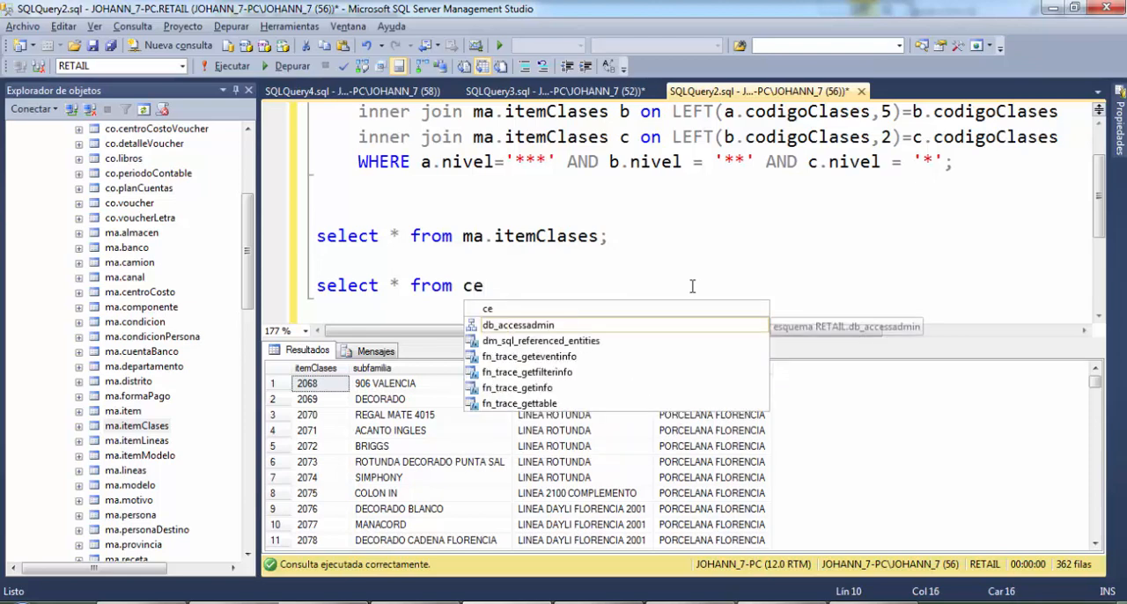
key("BackSpace")
type("o.c")
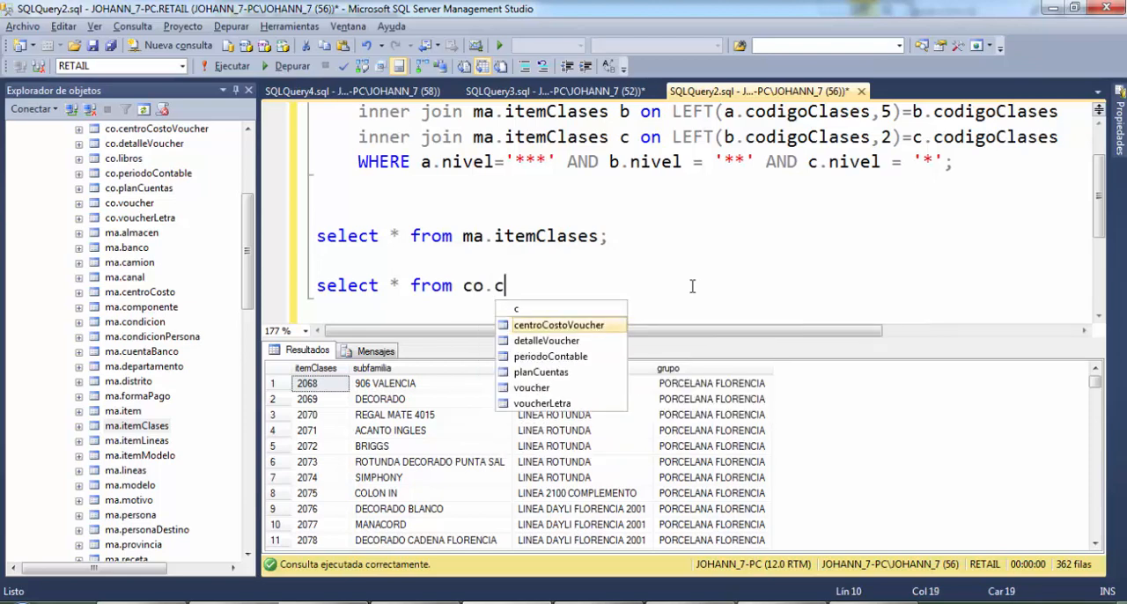
key("Tab")
type(";")
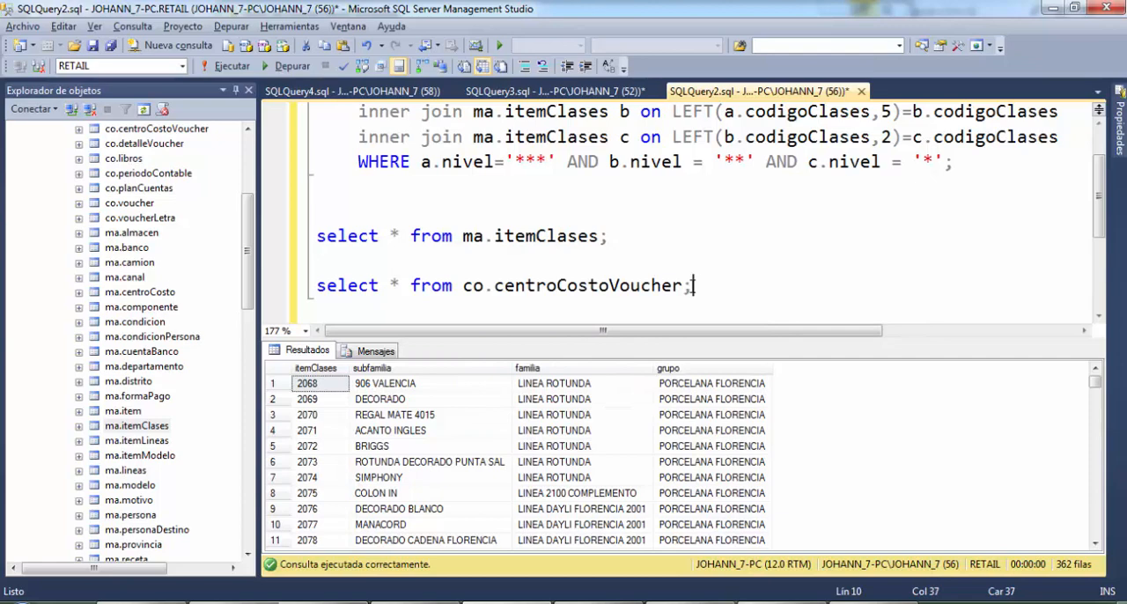
key("shift+Home")
key("F5")
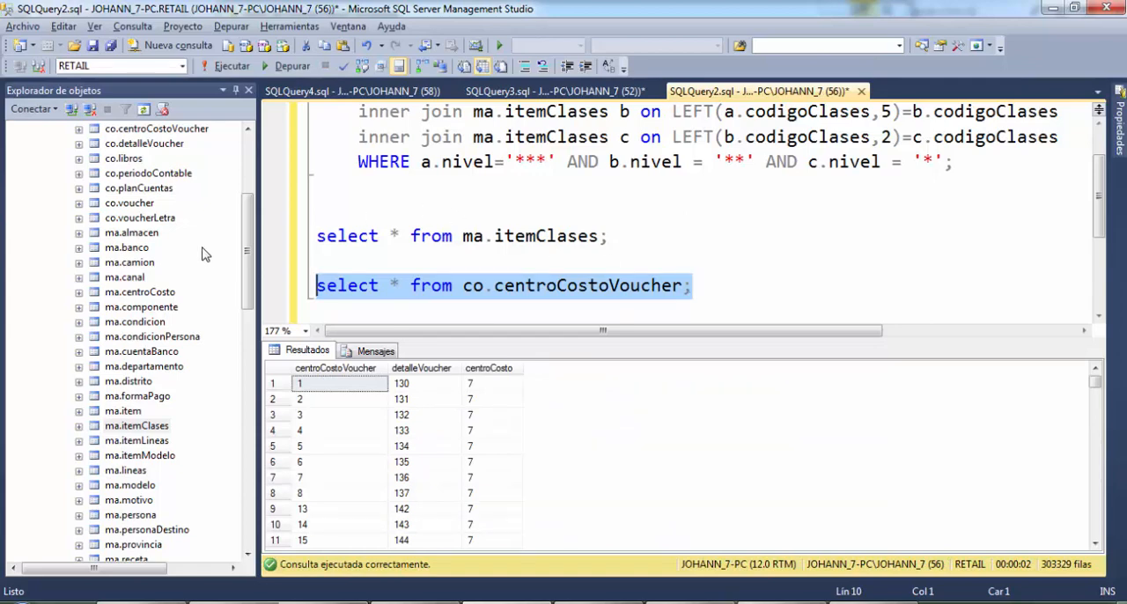
Collapse RETAIL's Tablas folder, expand its Diagramas de base de datos and open the dbo.Contabilidad diagram
left_click_drag(249, 268, 236, 241)
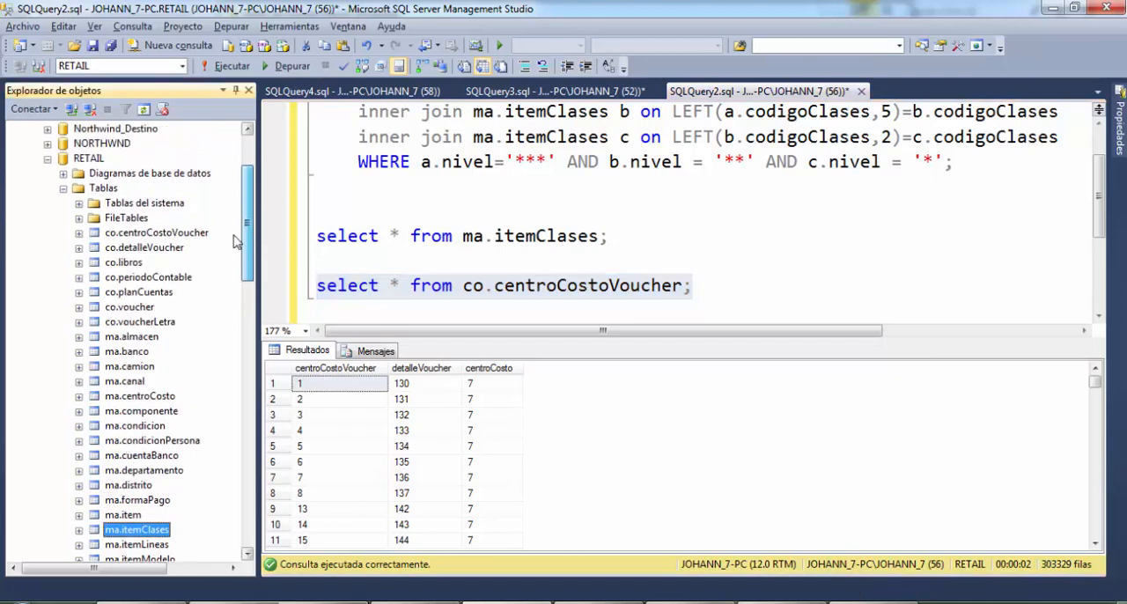
left_click(63, 188)
left_click(63, 278)
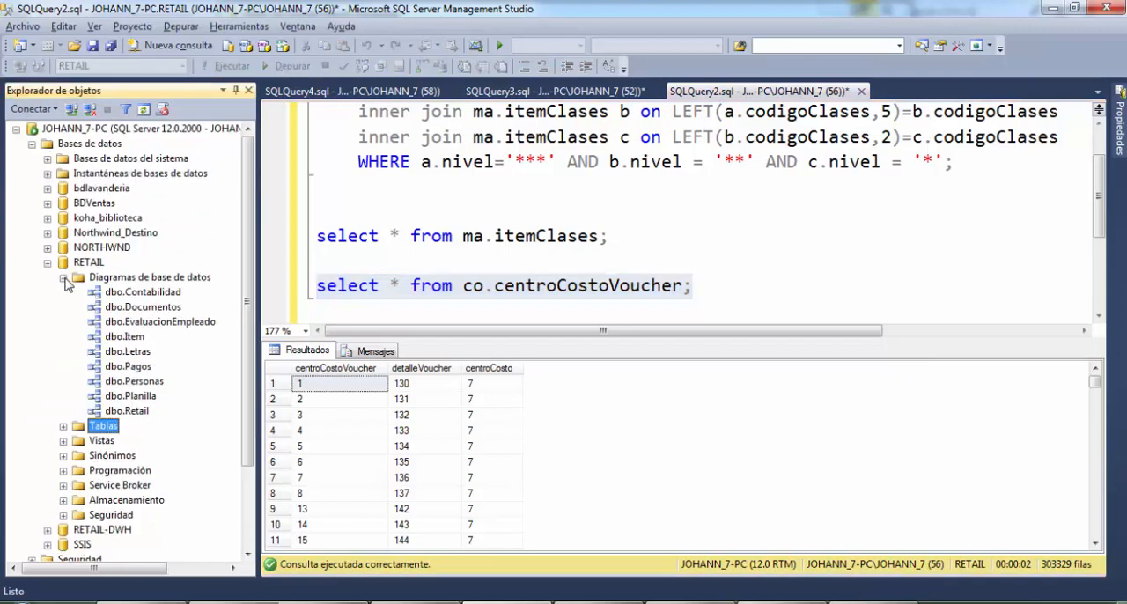
left_click(126, 307)
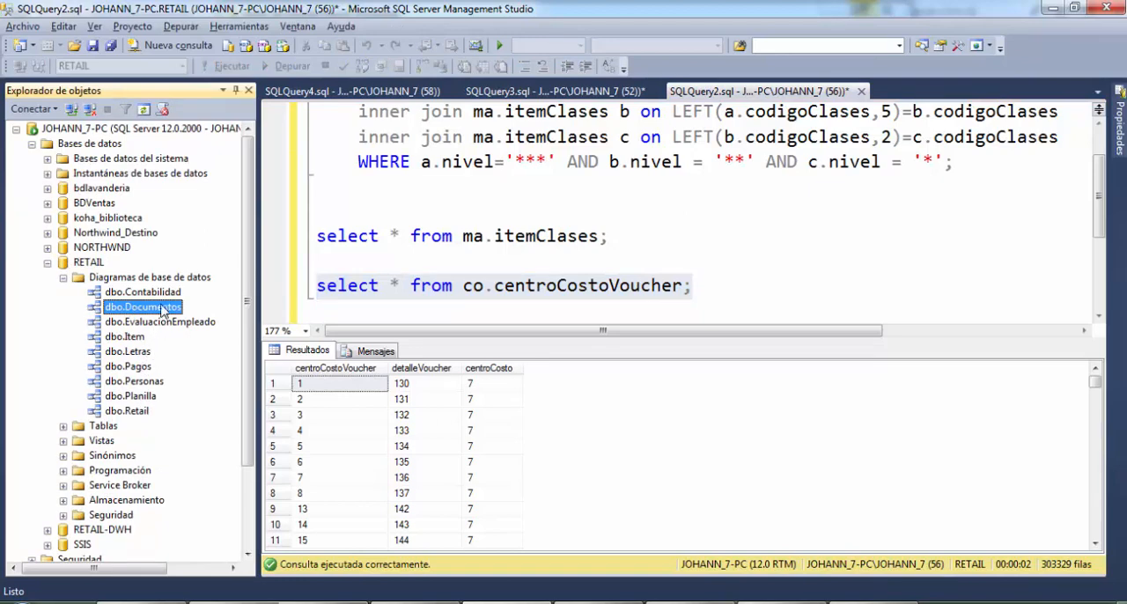
left_click(121, 293)
right_click(125, 292)
left_click(118, 295)
double_click(118, 295)
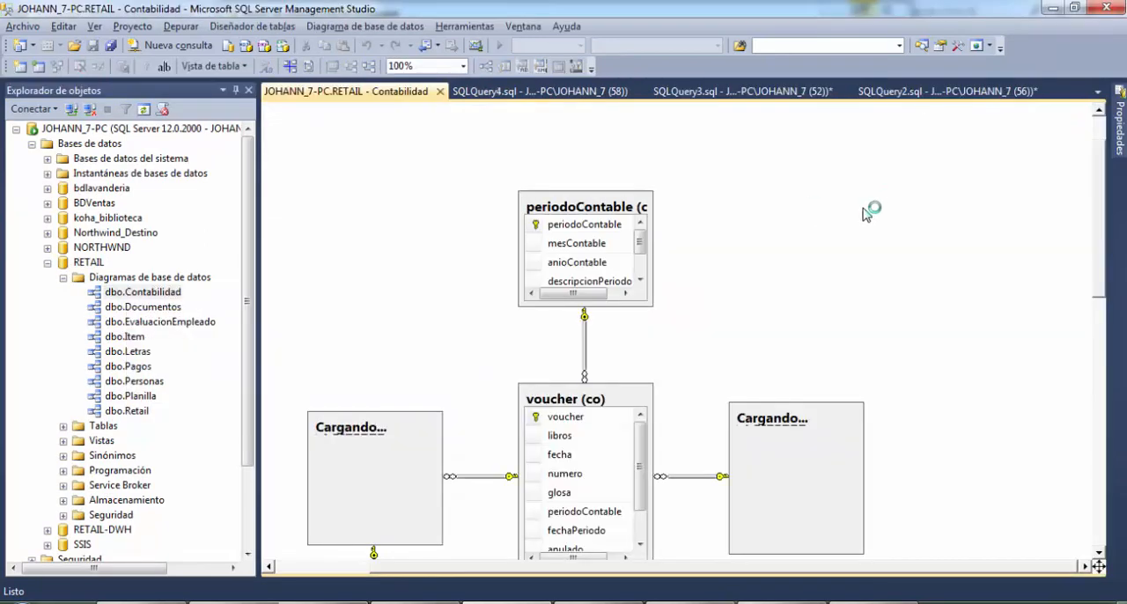
Examine the tables and relationships in the Contabilidad diagram, and return to the open SQLQuery3.sql query on ma.item
scroll(823, 297, "down", 3)
scroll(704, 328, "down", 10)
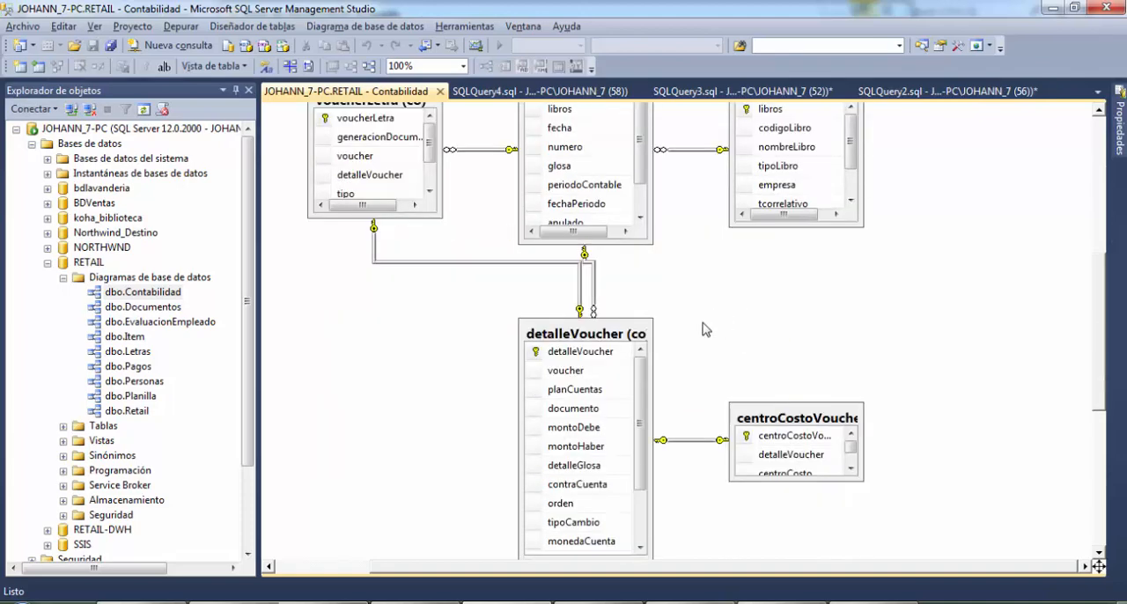
scroll(701, 332, "up", 9)
scroll(701, 332, "up", 3)
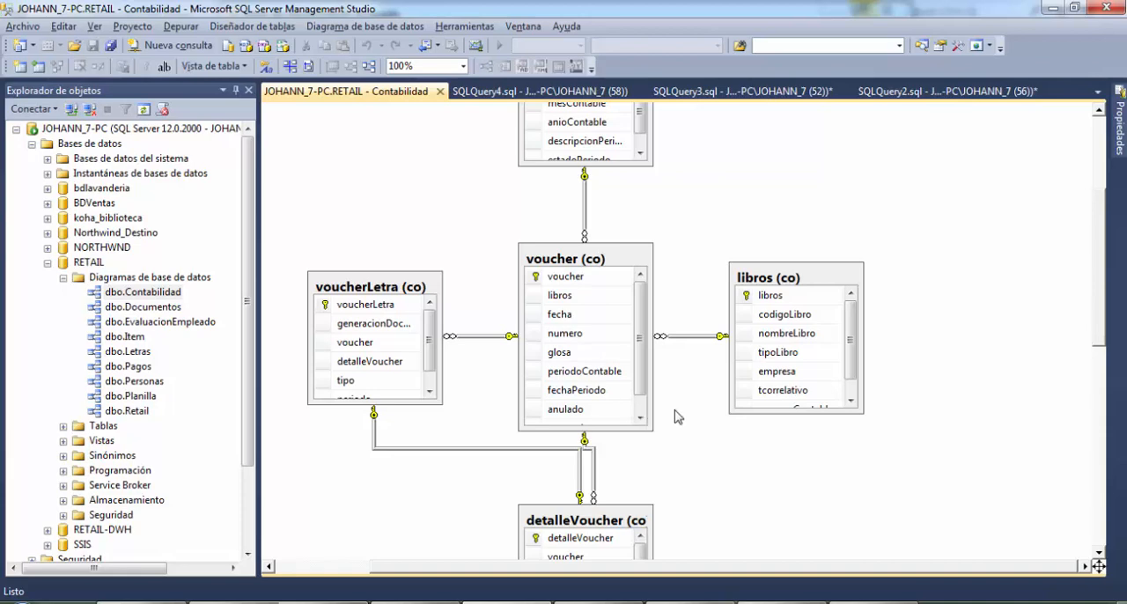
scroll(674, 416, "up", 2)
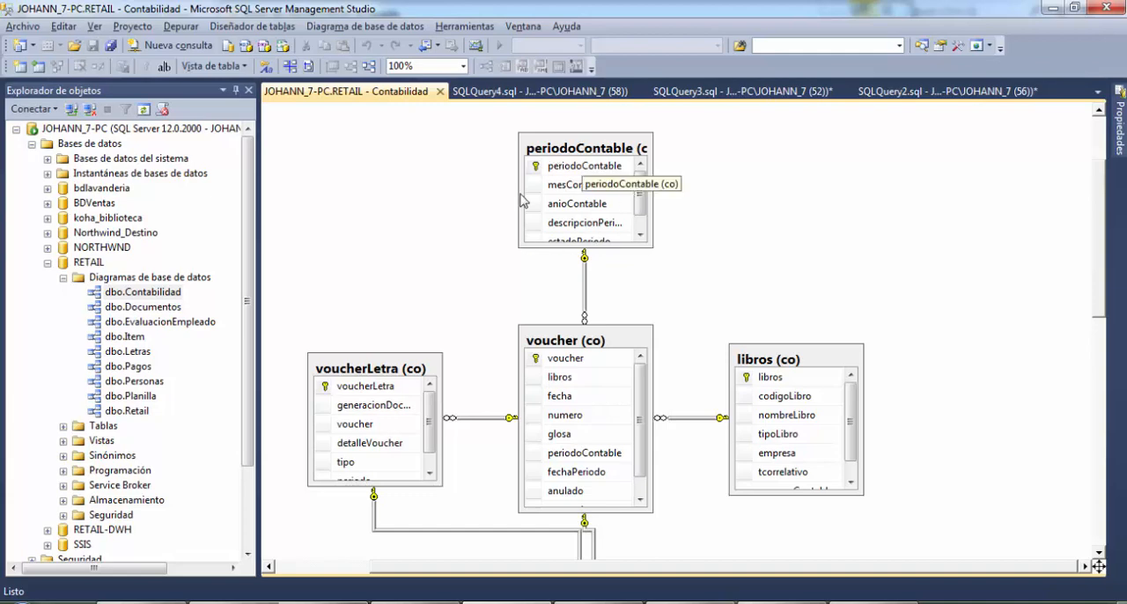
scroll(632, 241, "down", 3)
scroll(604, 383, "down", 1)
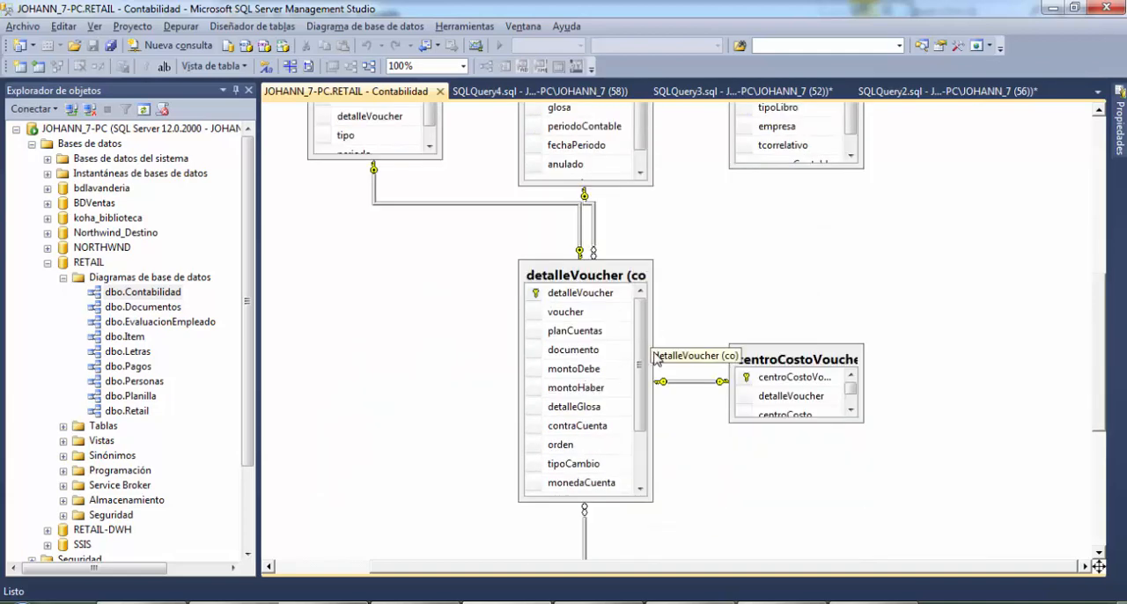
scroll(655, 359, "down", 2)
scroll(765, 282, "down", 2)
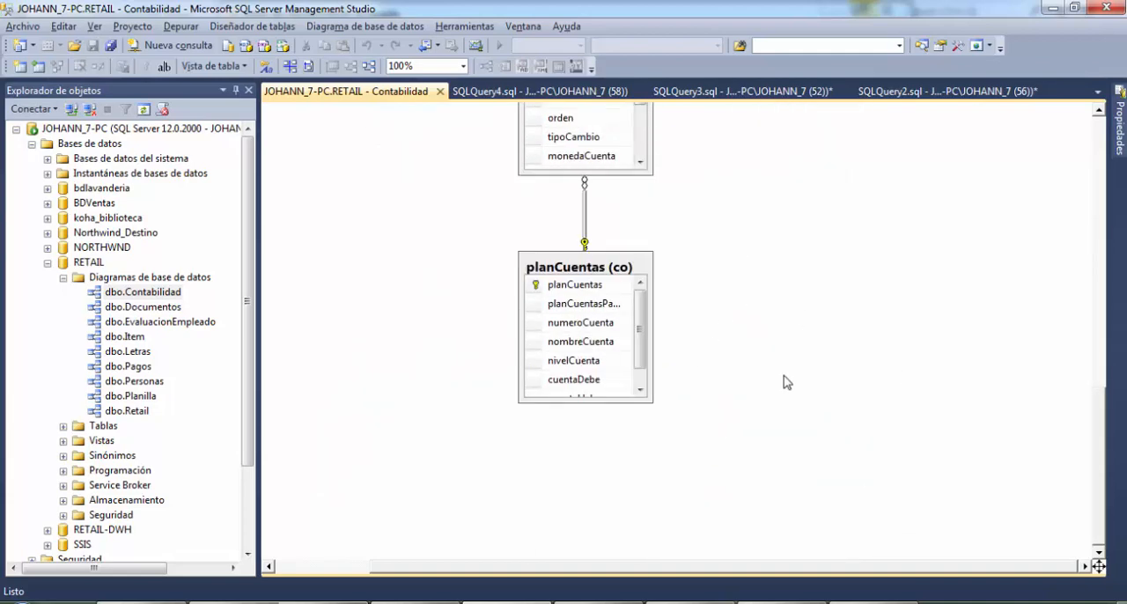
scroll(784, 382, "up", 2)
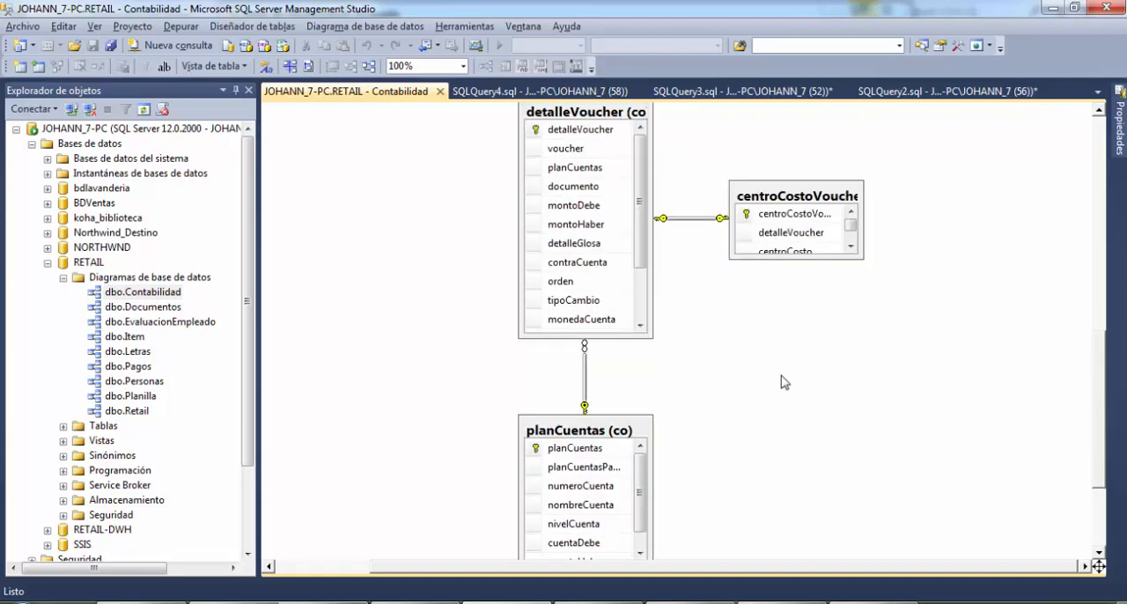
scroll(784, 382, "up", 2)
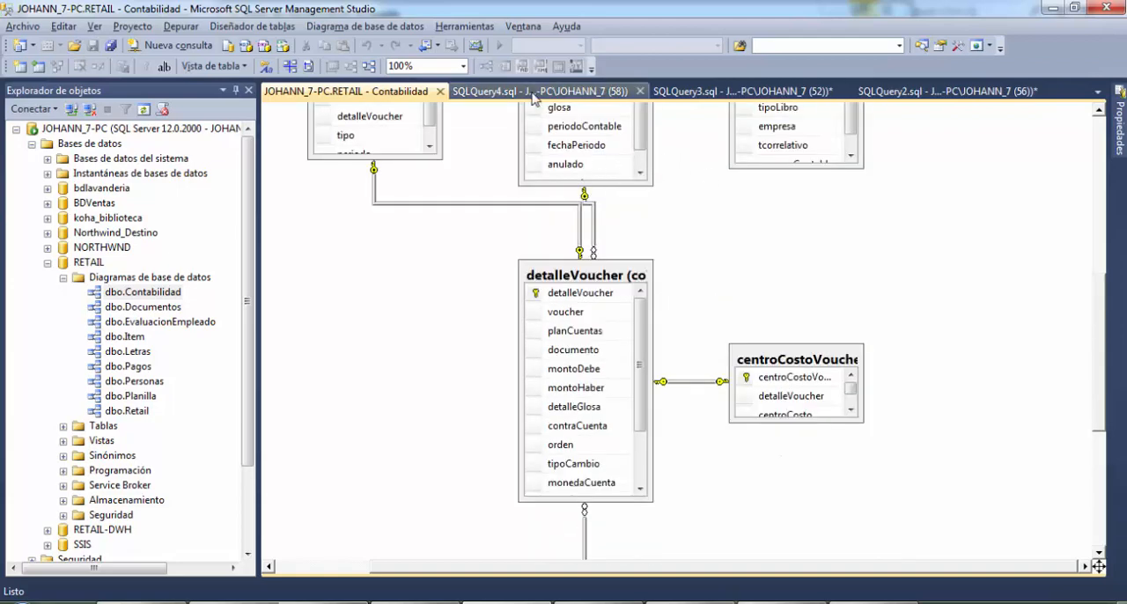
left_click(533, 93)
left_click(739, 91)
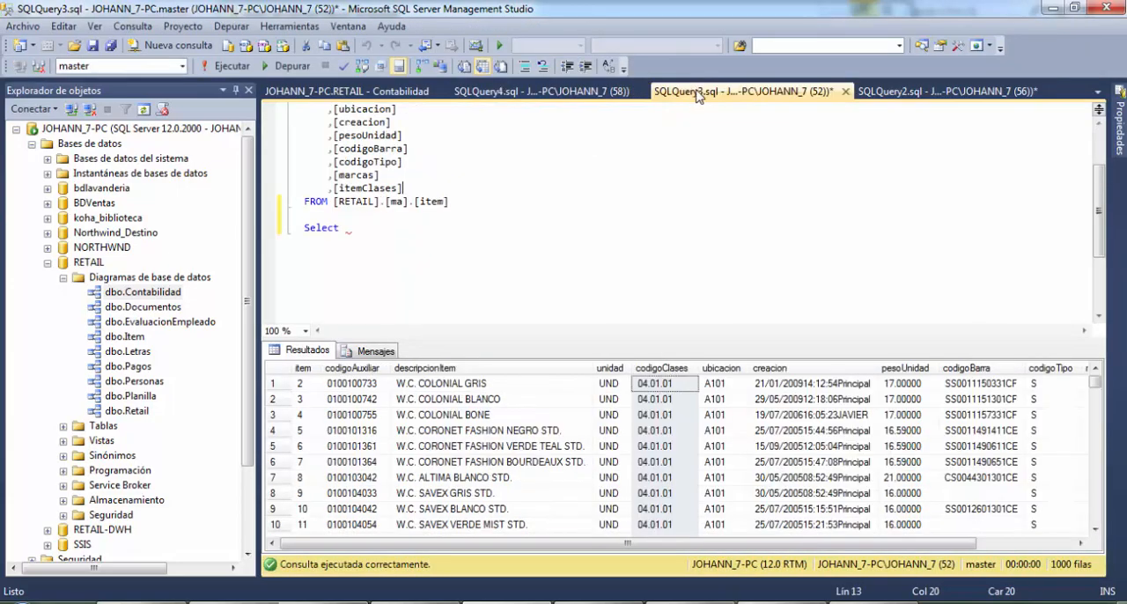
Switch to the SQLQuery2.sql query and examine the centroCostoVoucher, detalleVoucher and centroCosto columns in the co.centroCostoVoucher results
left_click(868, 92)
left_click(696, 286)
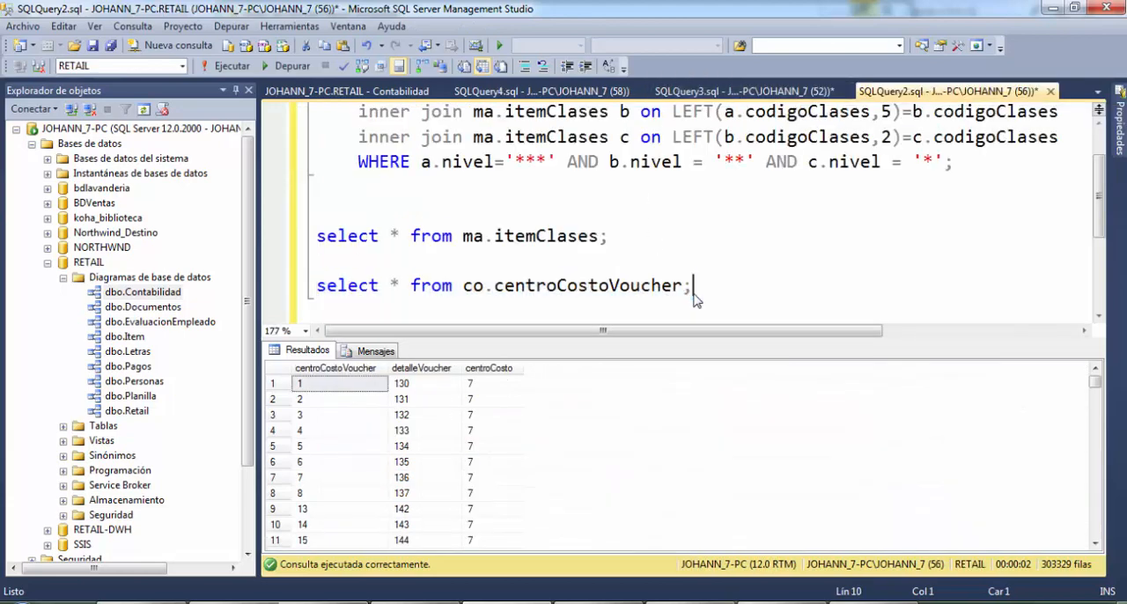
left_click(370, 369)
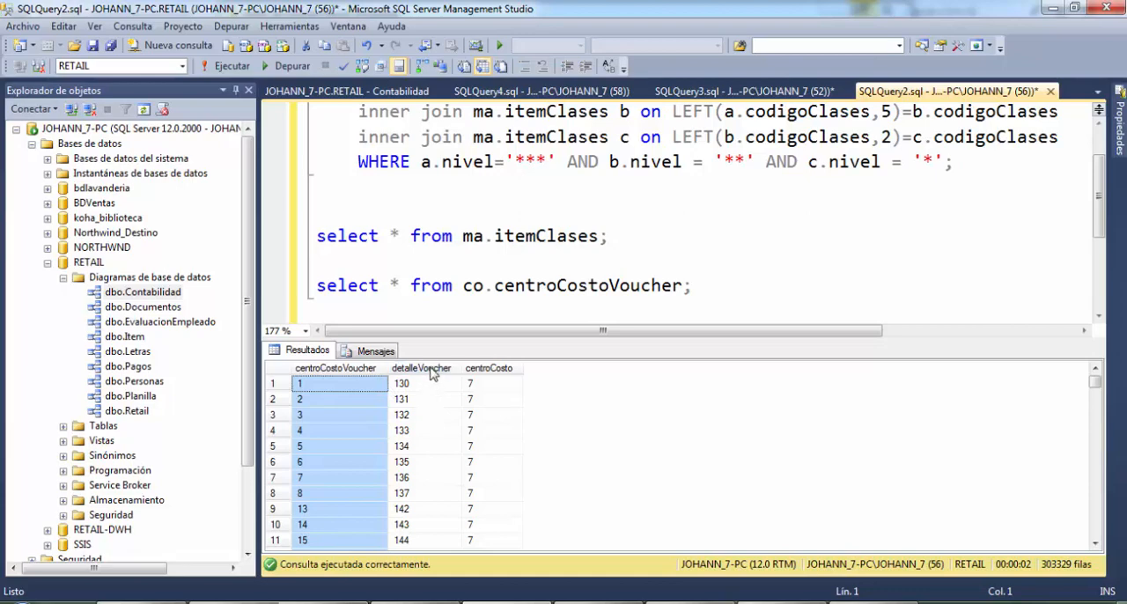
left_click(421, 369)
scroll(443, 421, "down", 1)
scroll(443, 420, "up", 1)
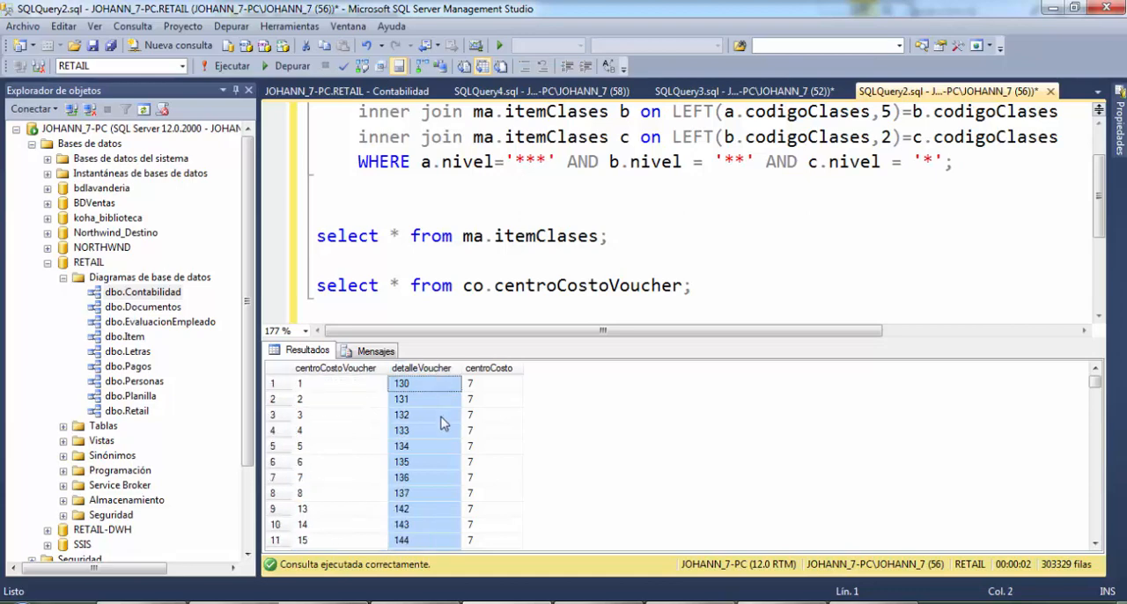
left_click(499, 369)
scroll(582, 432, "down", 20)
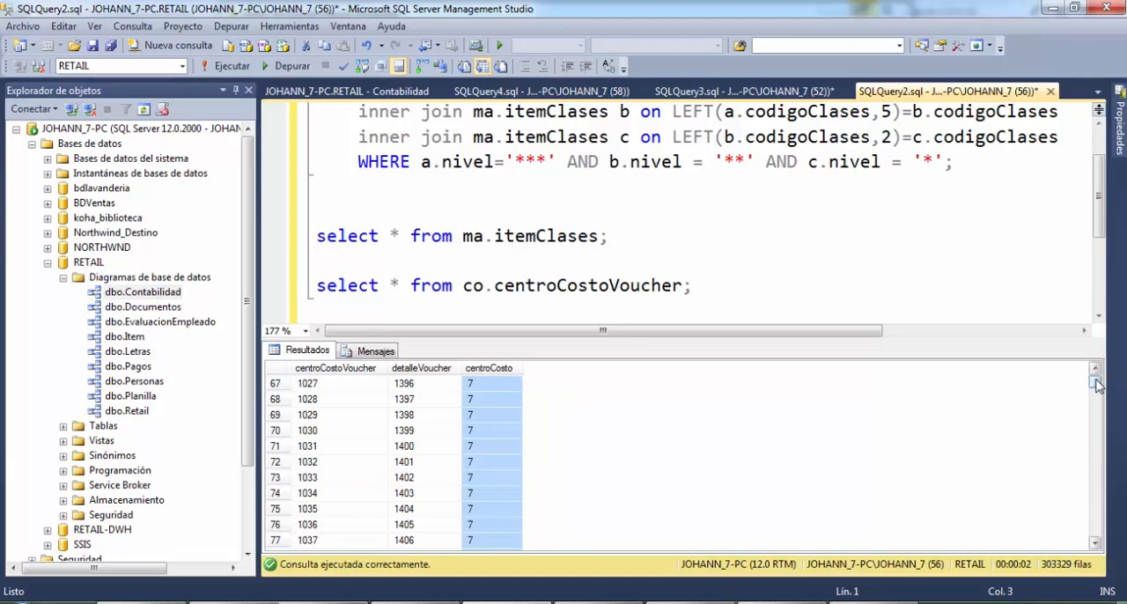
mouse_move(1096, 384)
left_mouse_down()
mouse_move(1092, 529)
mouse_move(1095, 382)
left_mouse_up()
left_click(652, 286)
left_click(694, 285)
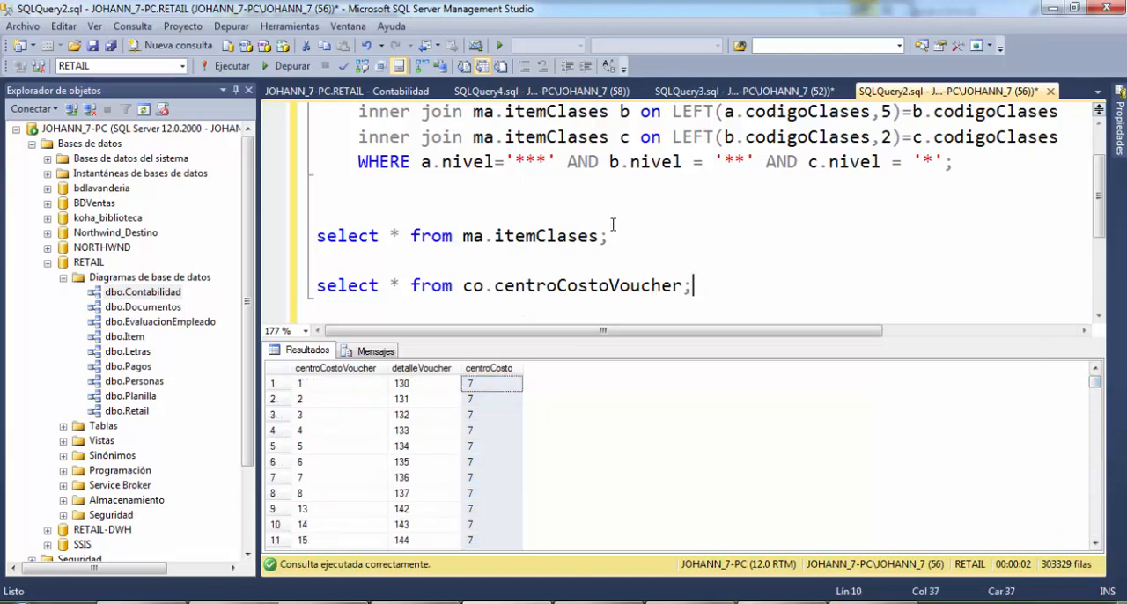
Run only the ma.itemClases and co.centroCostoVoucher select statements together
key("Up")
key("Up")
key("shift+Home")
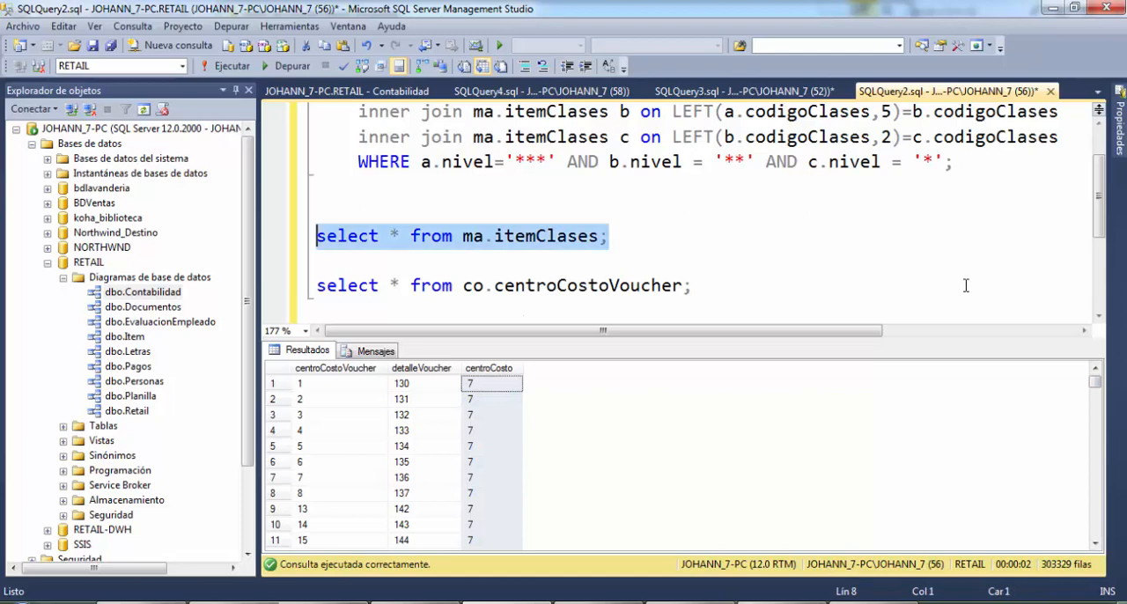
key("ctrl+x")
key("ctrl+z")
key("Down")
key("Down")
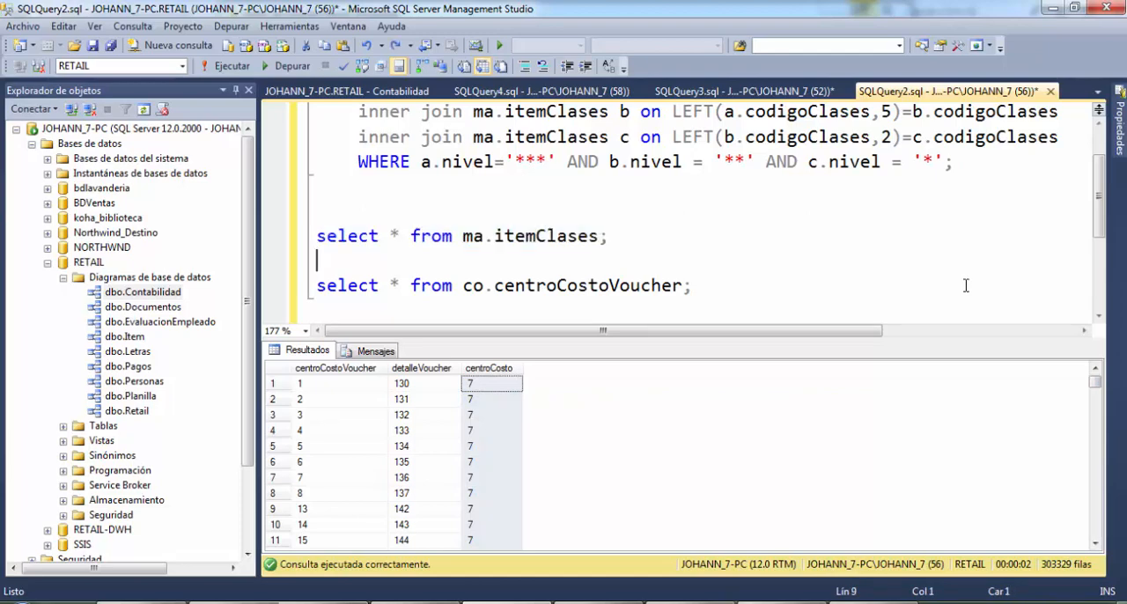
key("End")
key("shift+Home")
key("shift+Up")
key("shift+Up")
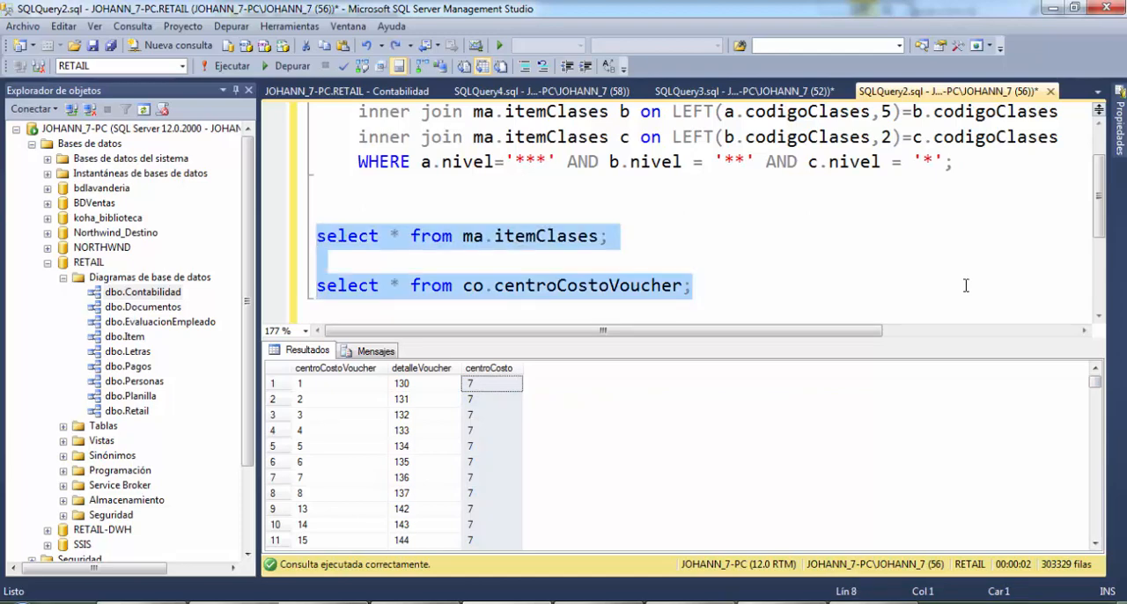
key("F5")
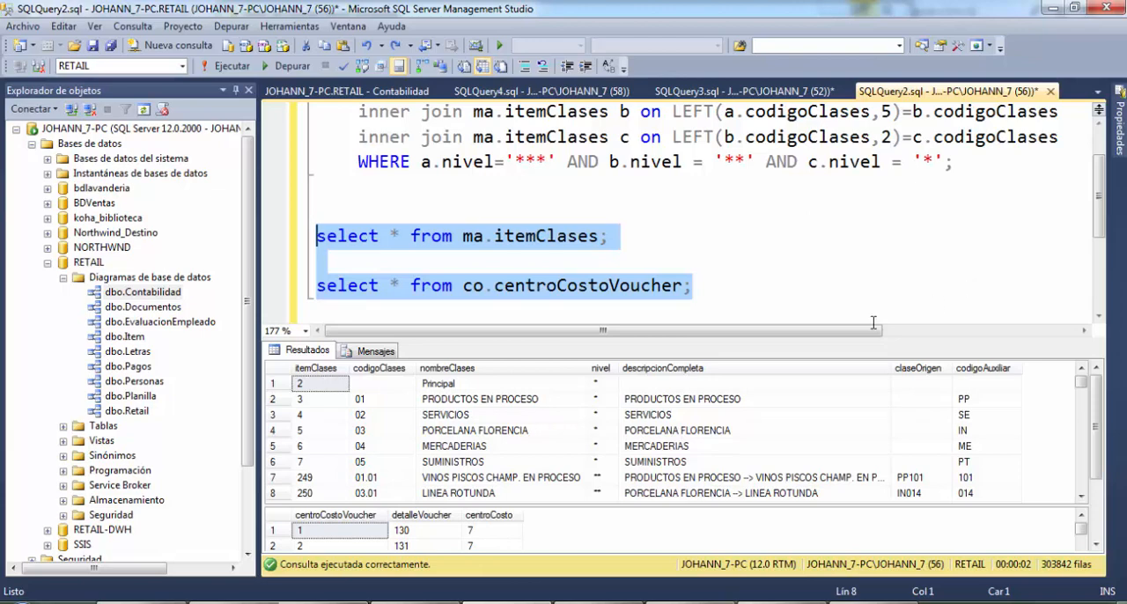
left_click(730, 291)
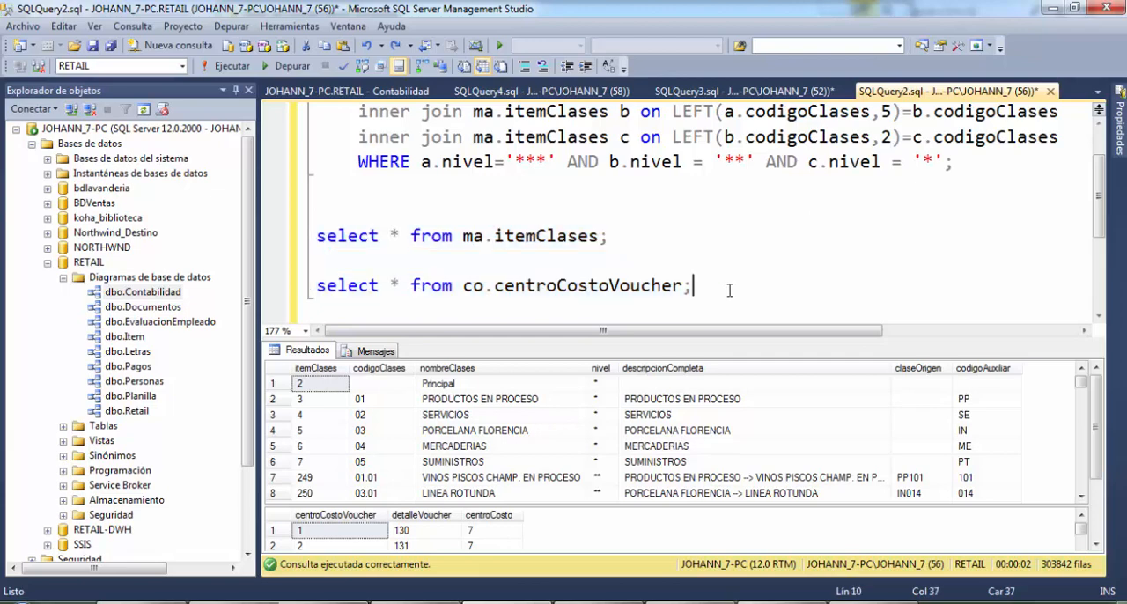
left_click_drag(527, 238, 564, 286)
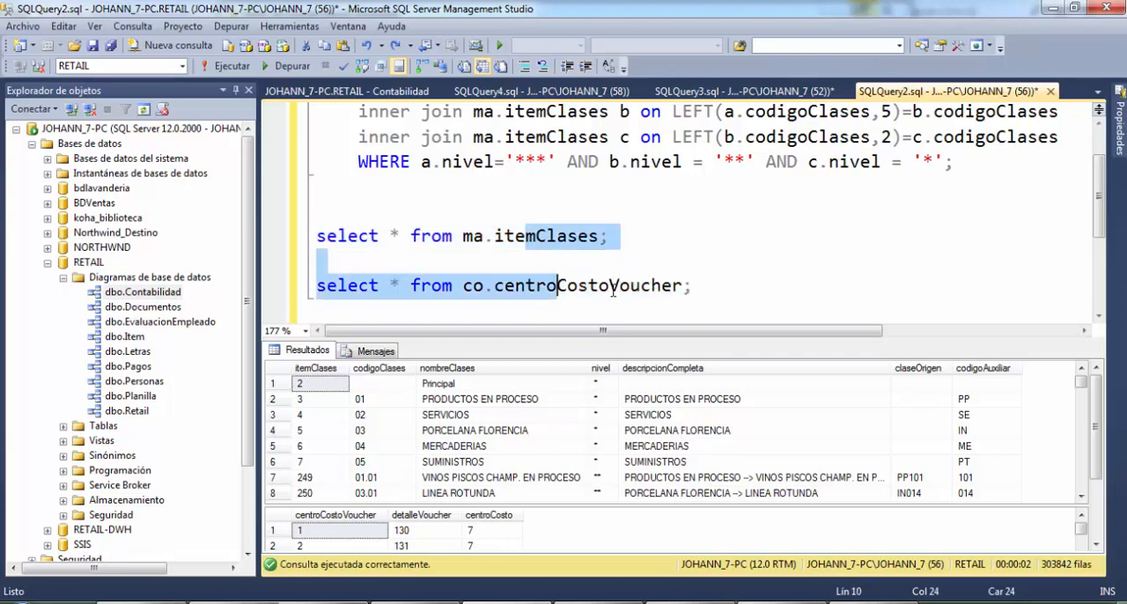
left_click_drag(692, 287, 421, 247)
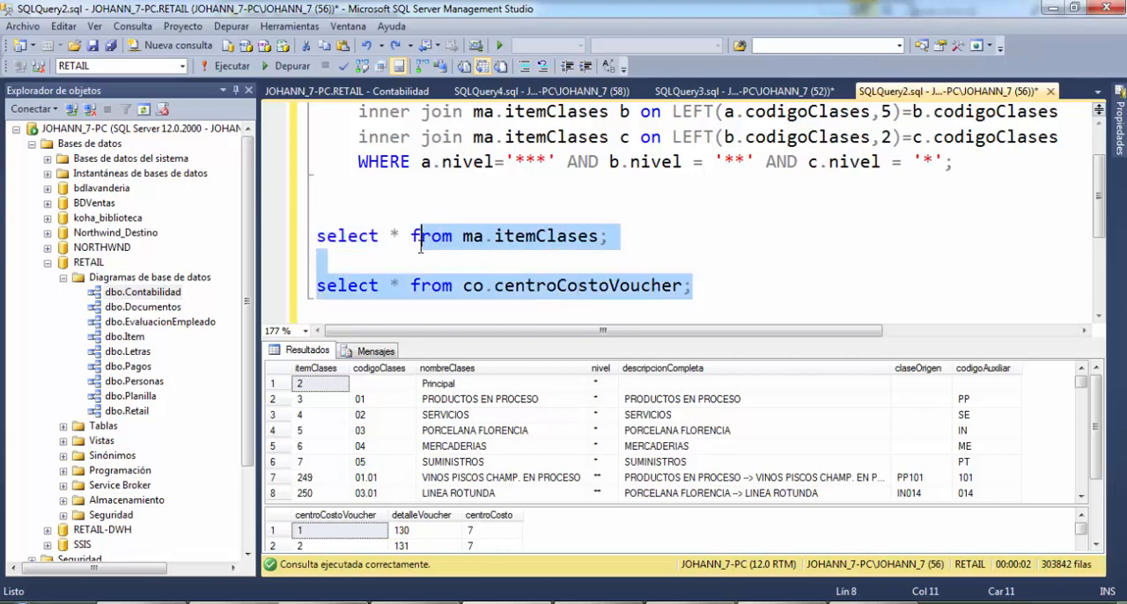
left_click(546, 260)
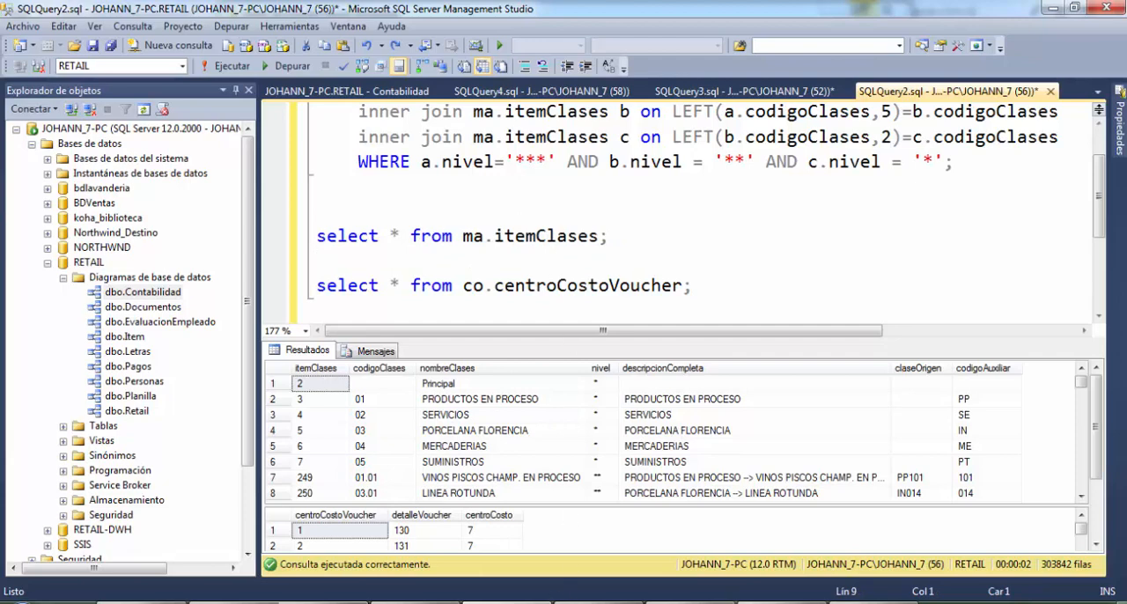
Run only the itemClases join query that returns subfamilia, familia and grupo
scroll(603, 266, "up", 1)
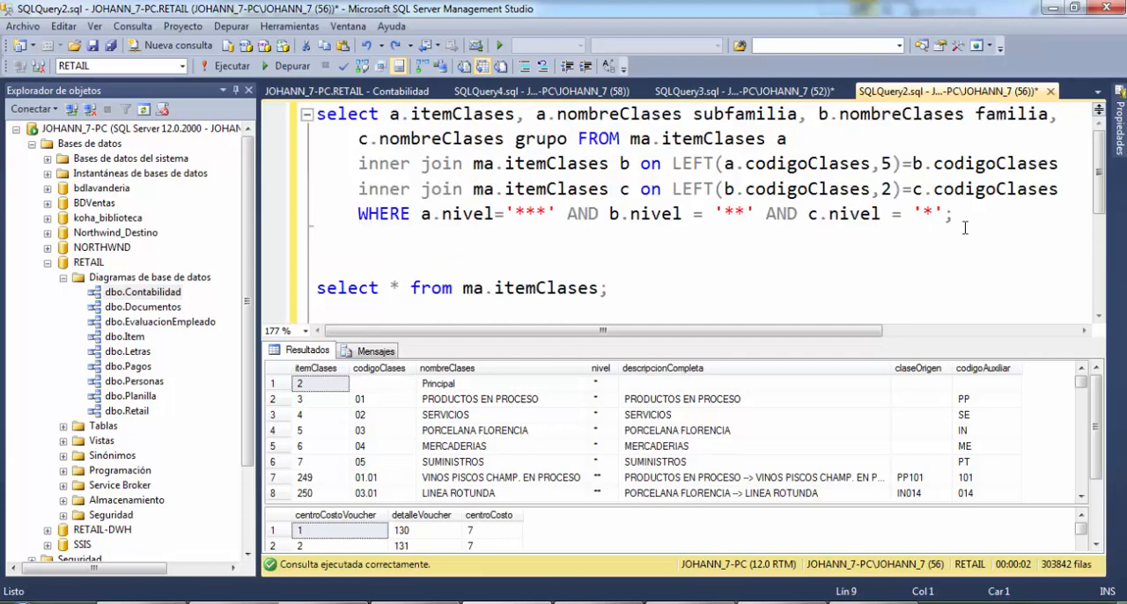
left_click_drag(961, 222, 295, 113)
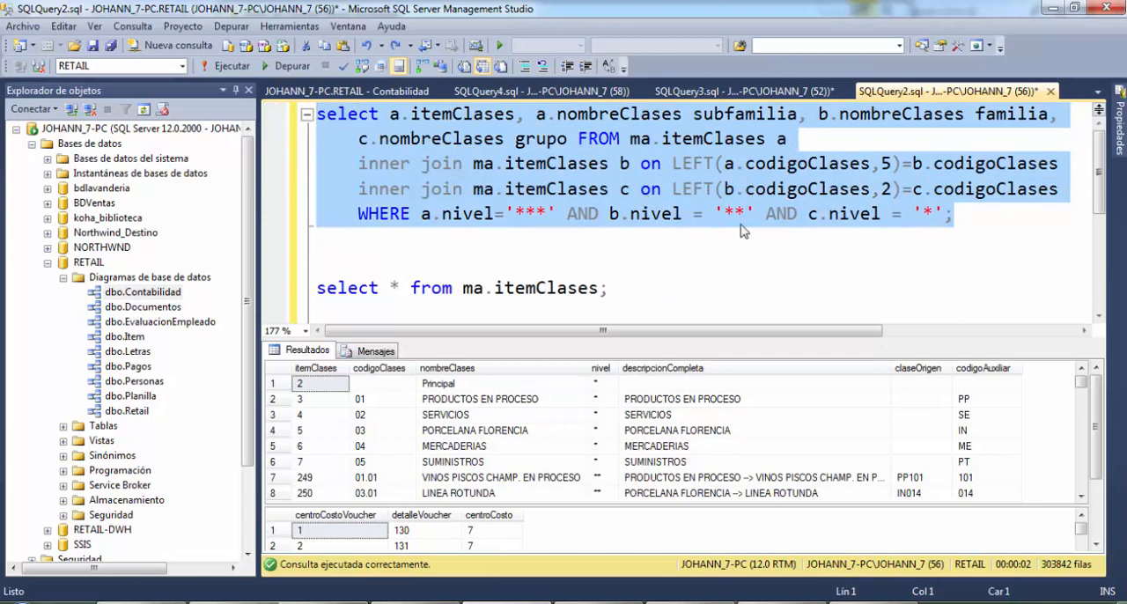
key("F5")
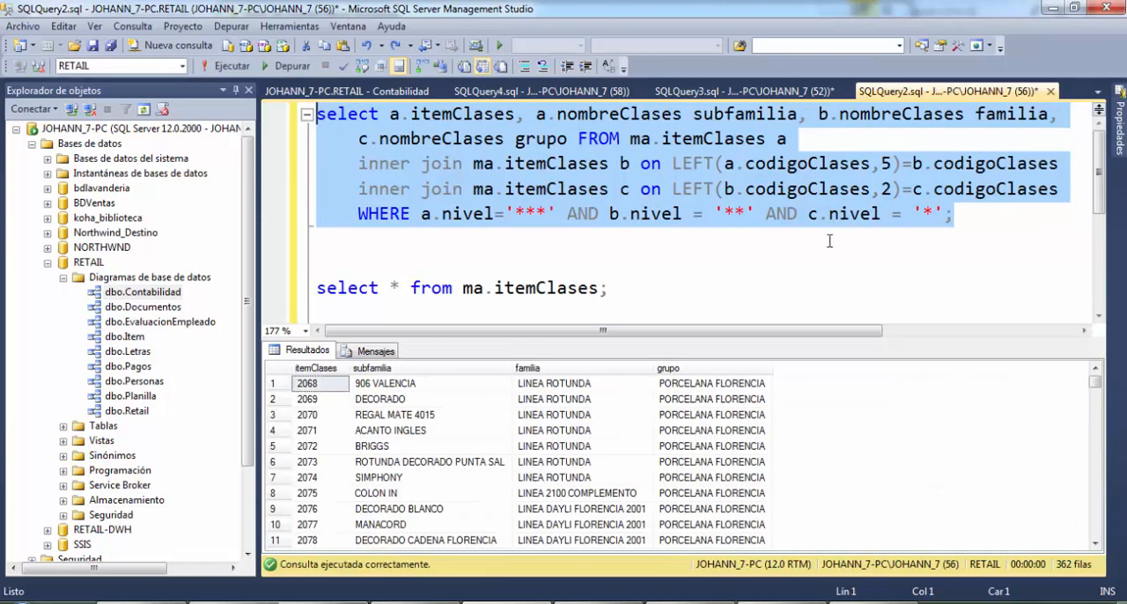
left_click(959, 229)
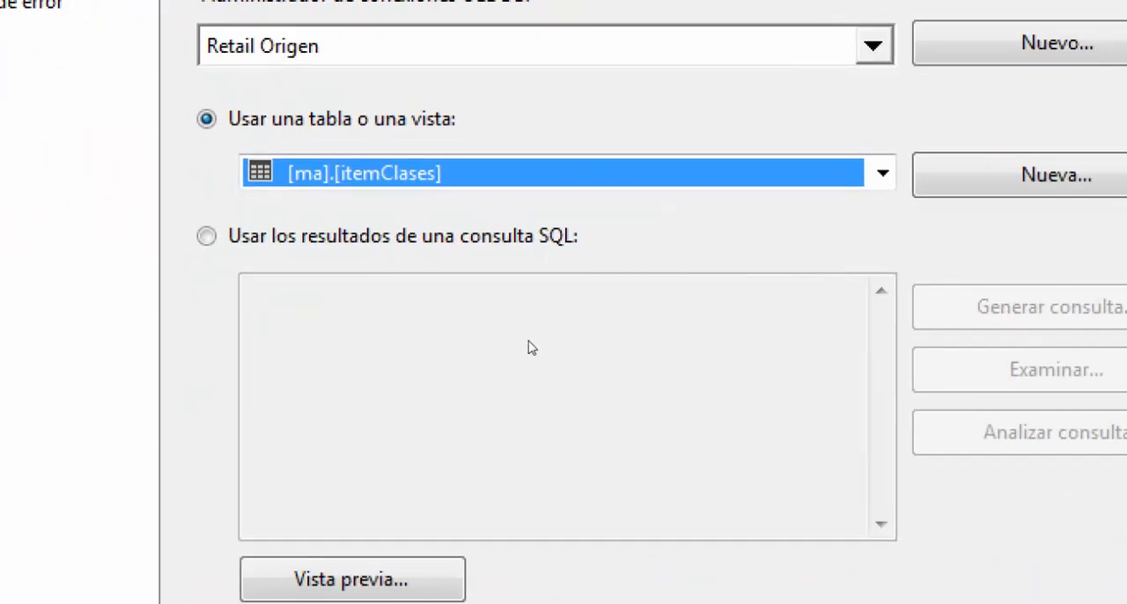
Switch to Visual Studio and set the Búsqueda transformation's Retail Origen connection to use the results of a SQL query instead of [ma].[itemClases]
left_click(572, 173)
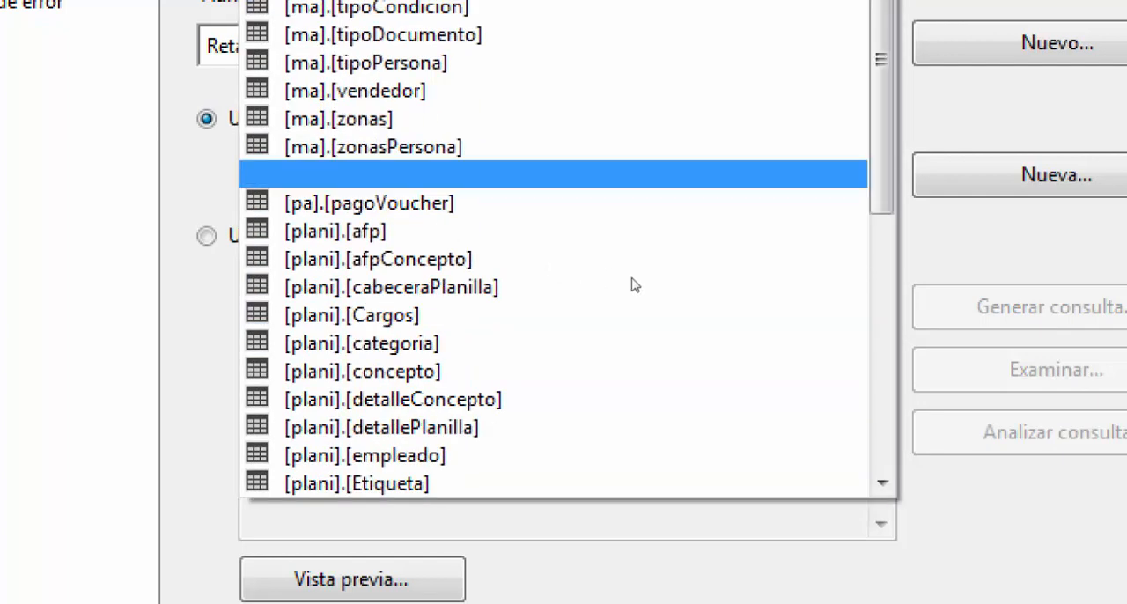
left_click(762, 294)
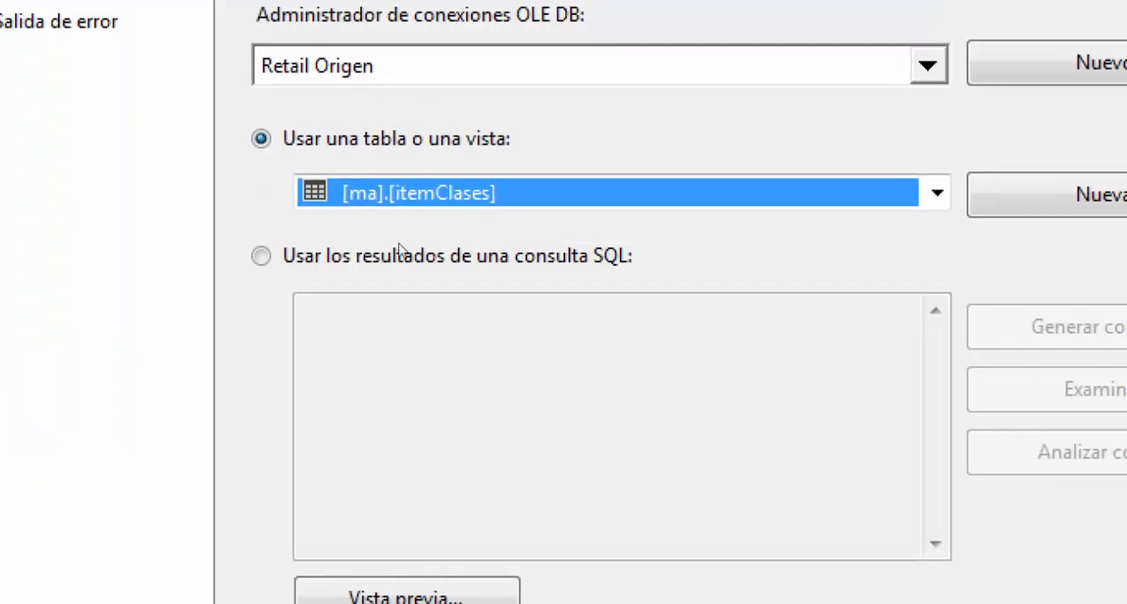
left_click(380, 288)
left_click(439, 327)
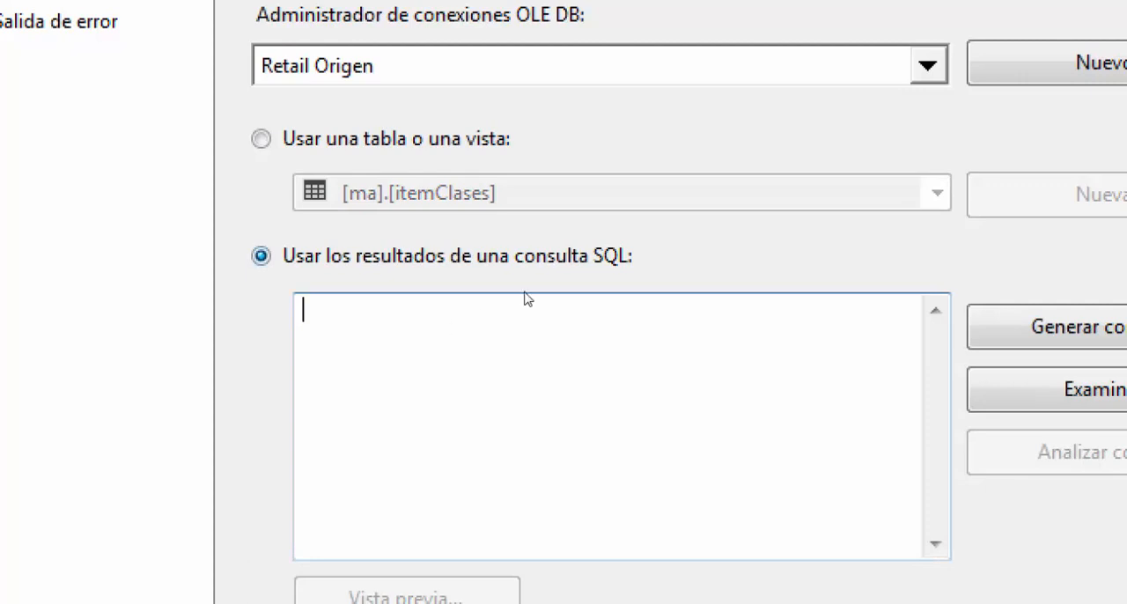
type("select * from ma.itemClases;")
key("ctrl+z")
Copy the itemClases join query from SQL Server Management Studio into the Búsqueda transformation's SQL query in Visual Studio
key("alt+Tab")
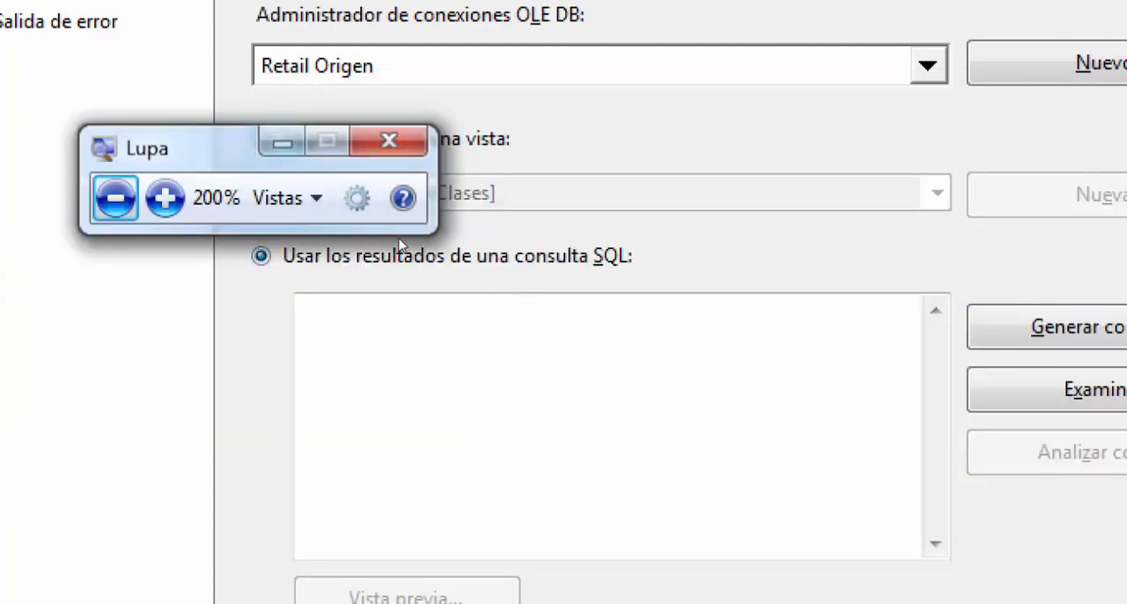
key("alt+Tab")
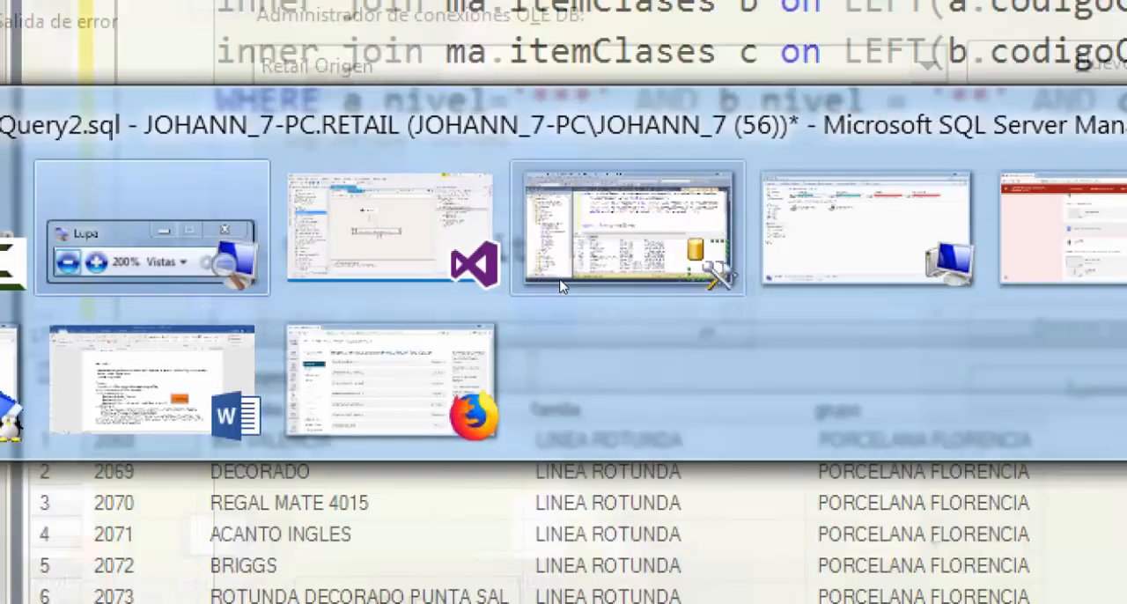
left_click(561, 282)
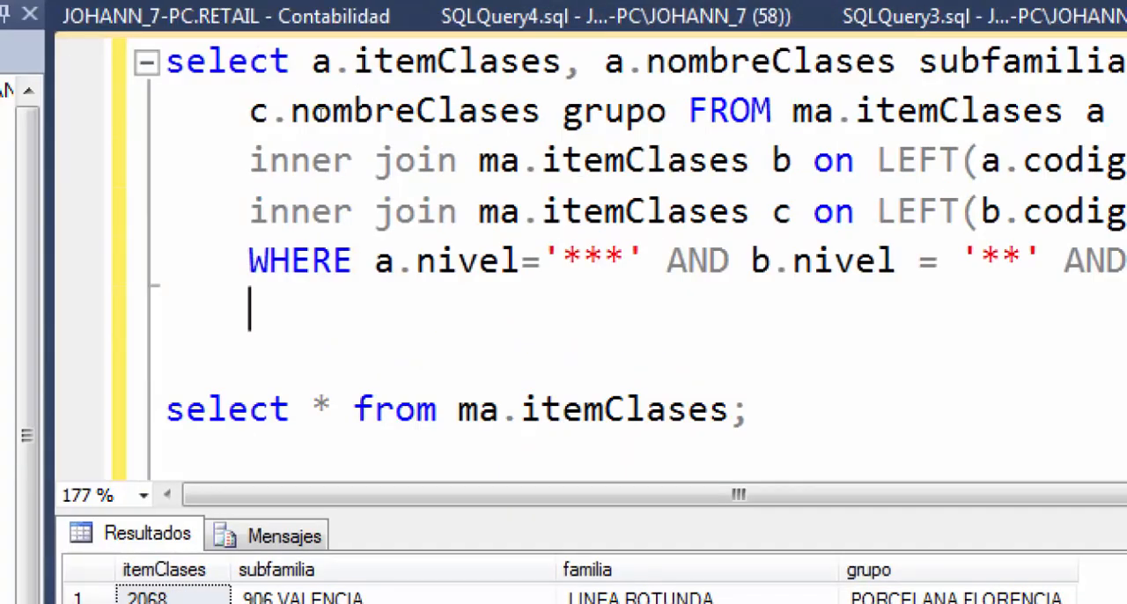
left_click_drag(166, 61, 943, 218)
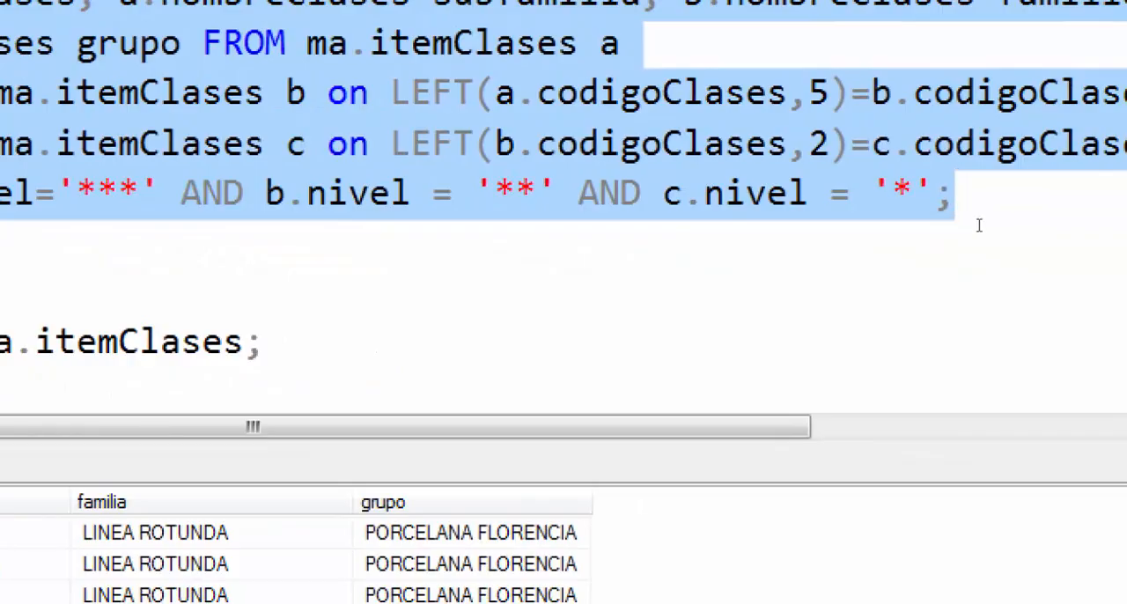
key("ctrl+c")
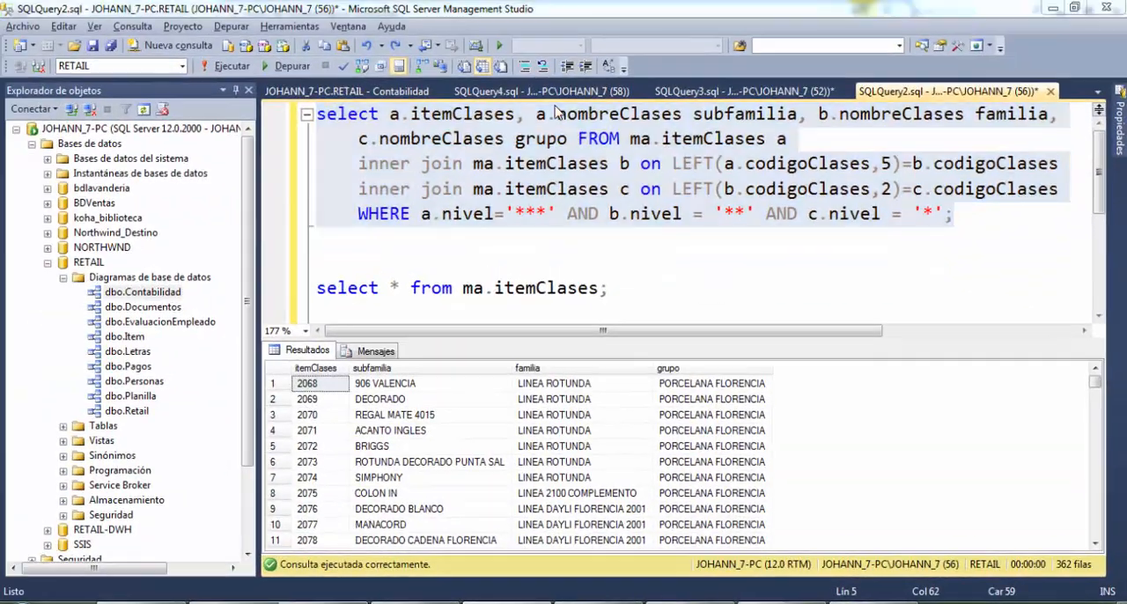
key("alt+Tab")
key("ctrl+v")
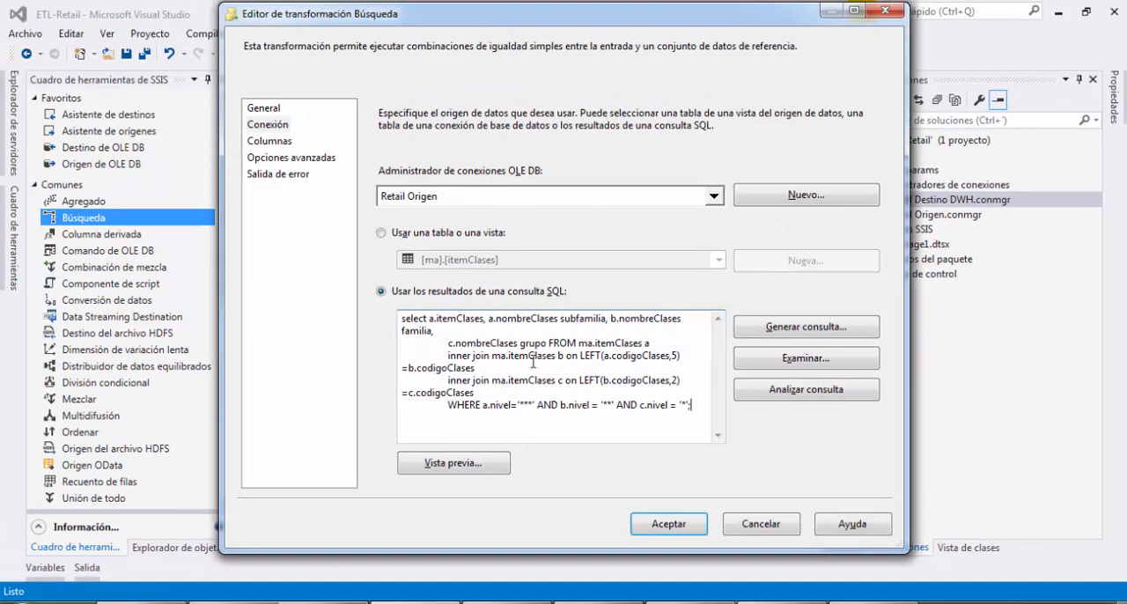
Preview the rows returned by the lookup's SQL query, and close the preview
left_click(470, 473)
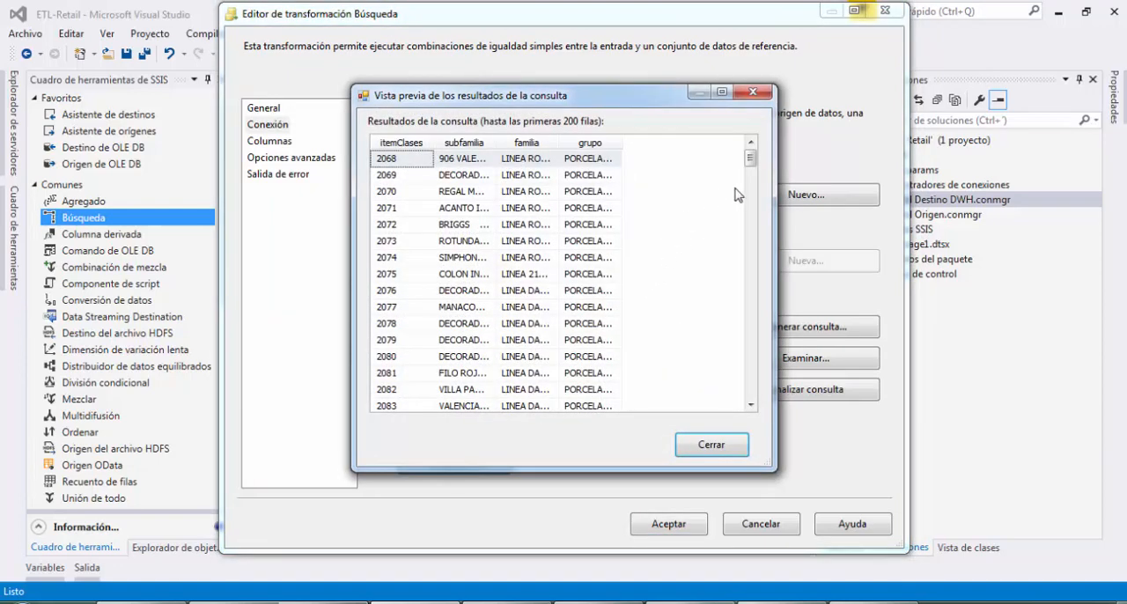
mouse_move(749, 167)
left_mouse_down()
mouse_move(753, 401)
mouse_move(759, 161)
left_mouse_up()
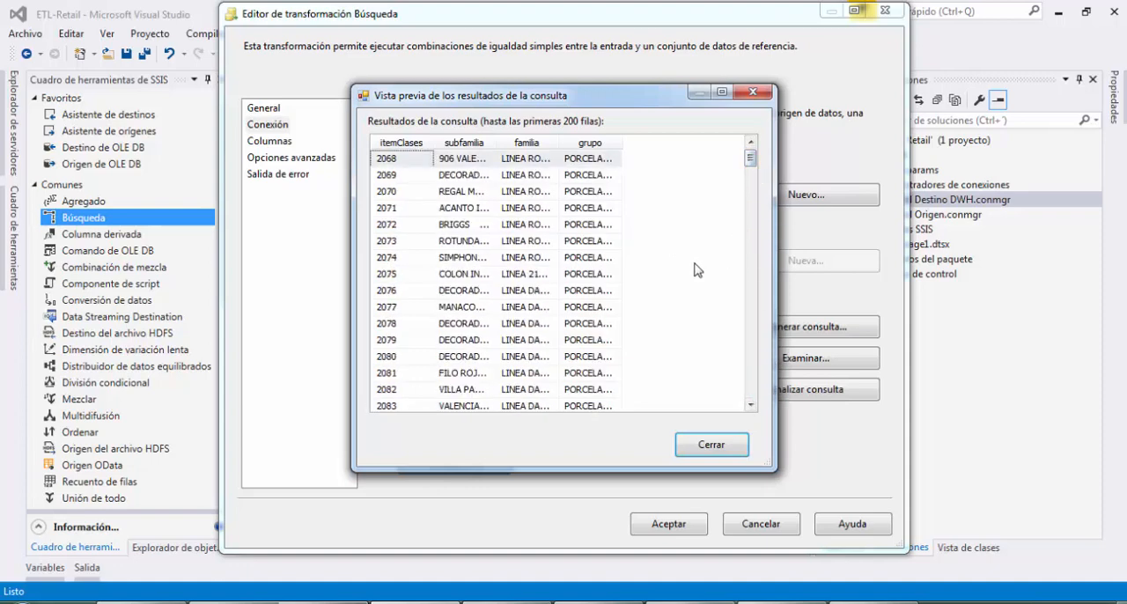
left_click(744, 447)
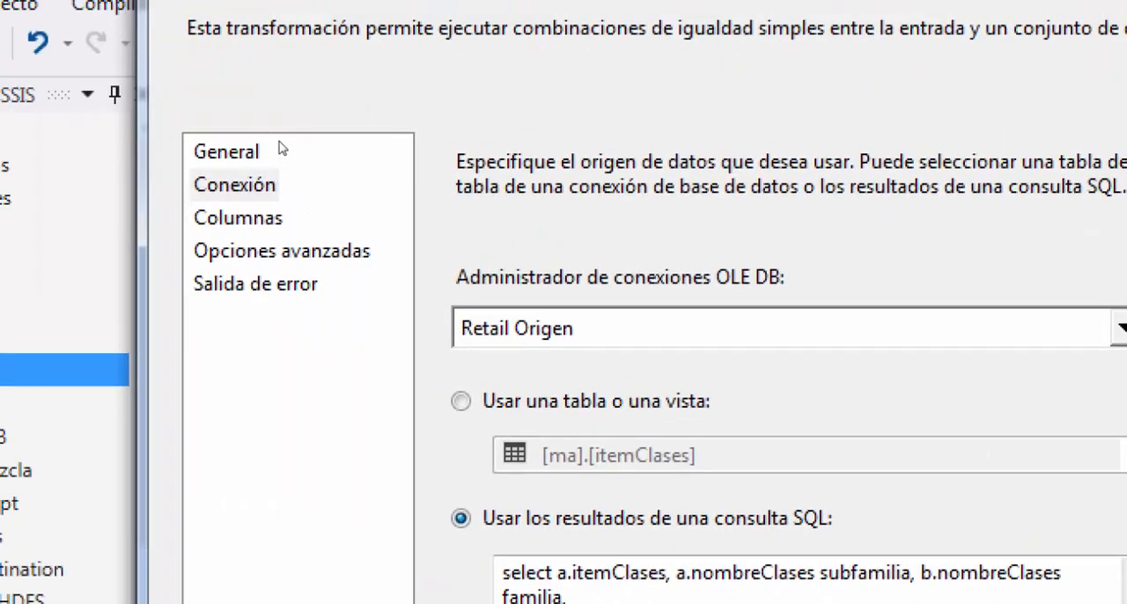
Show the lookup's column settings and widen the lists of available input columns and available lookup columns
left_click(238, 217)
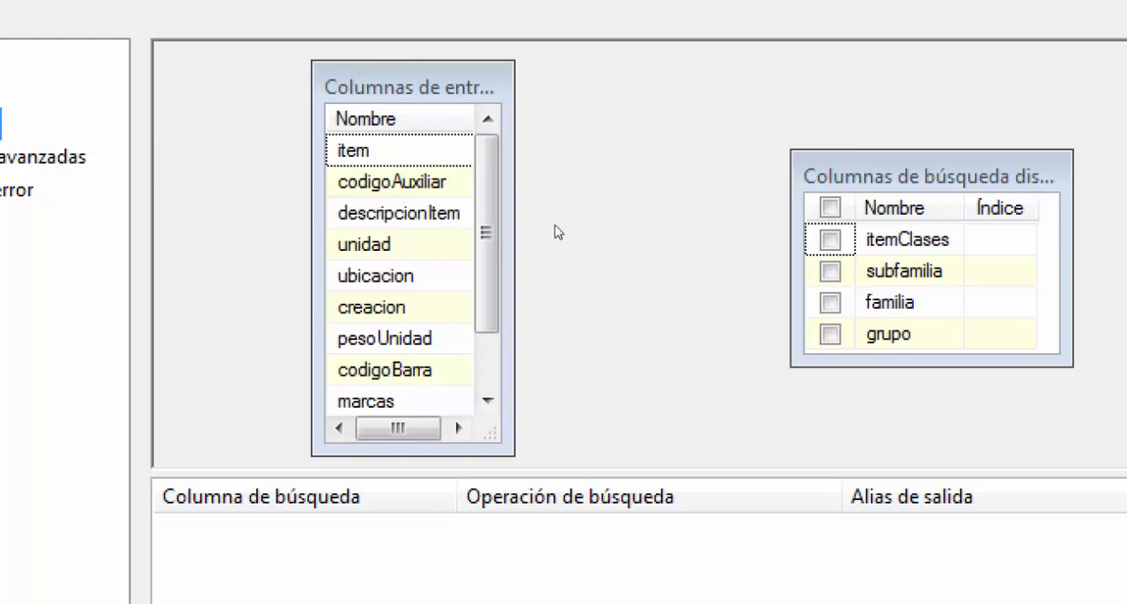
left_click_drag(544, 221, 665, 222)
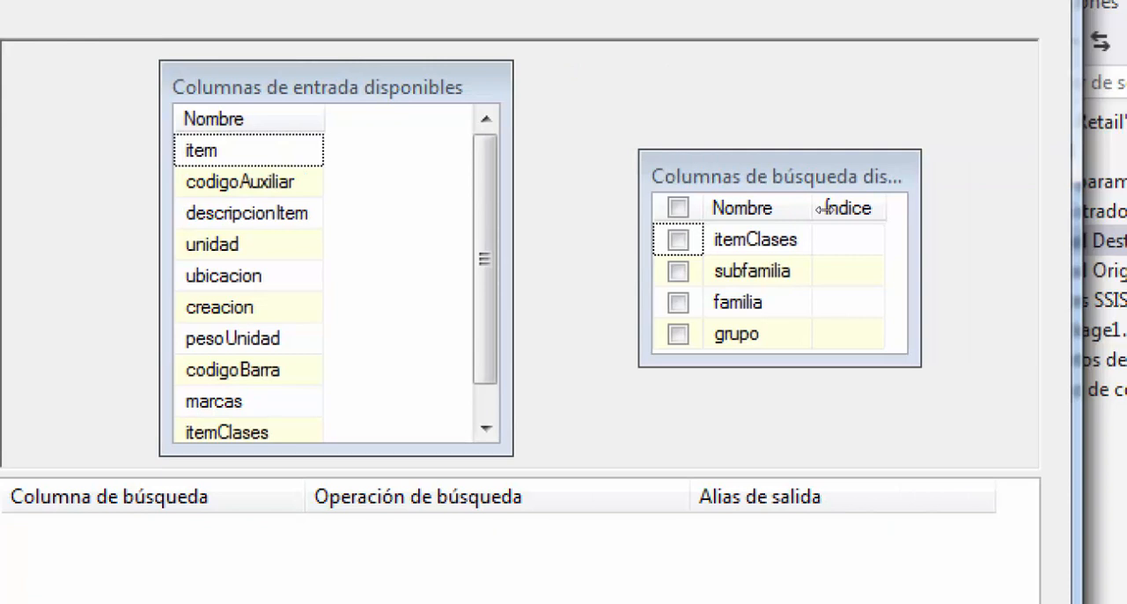
left_click_drag(826, 208, 863, 218)
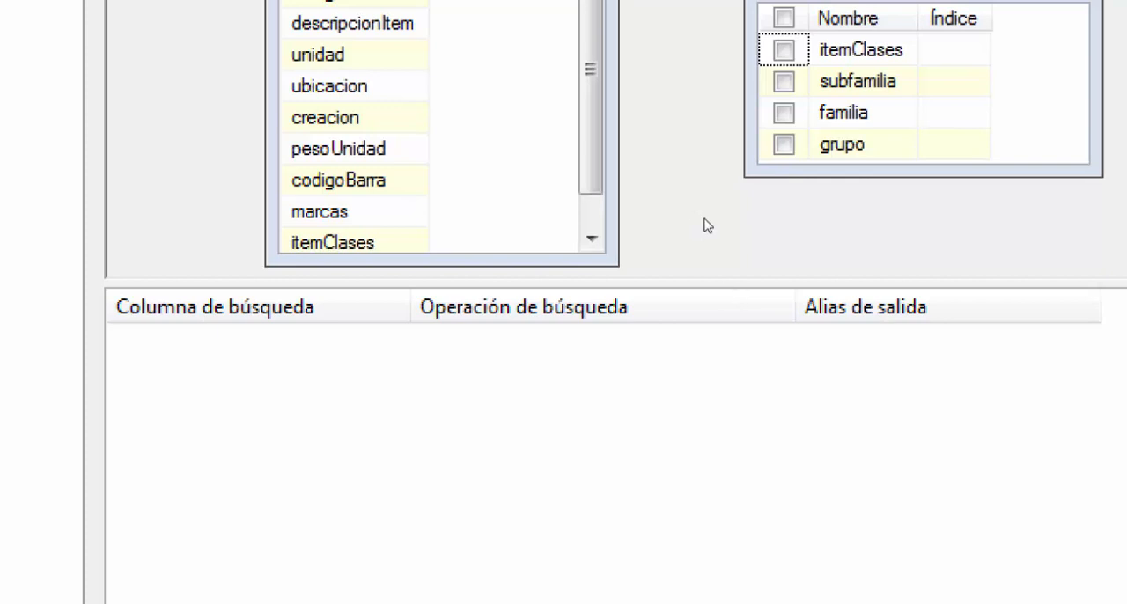
Add the lookup columns subfamilia, familia and grupo as new output columns, and lengthen the available input columns list
key("Down")
key("space")
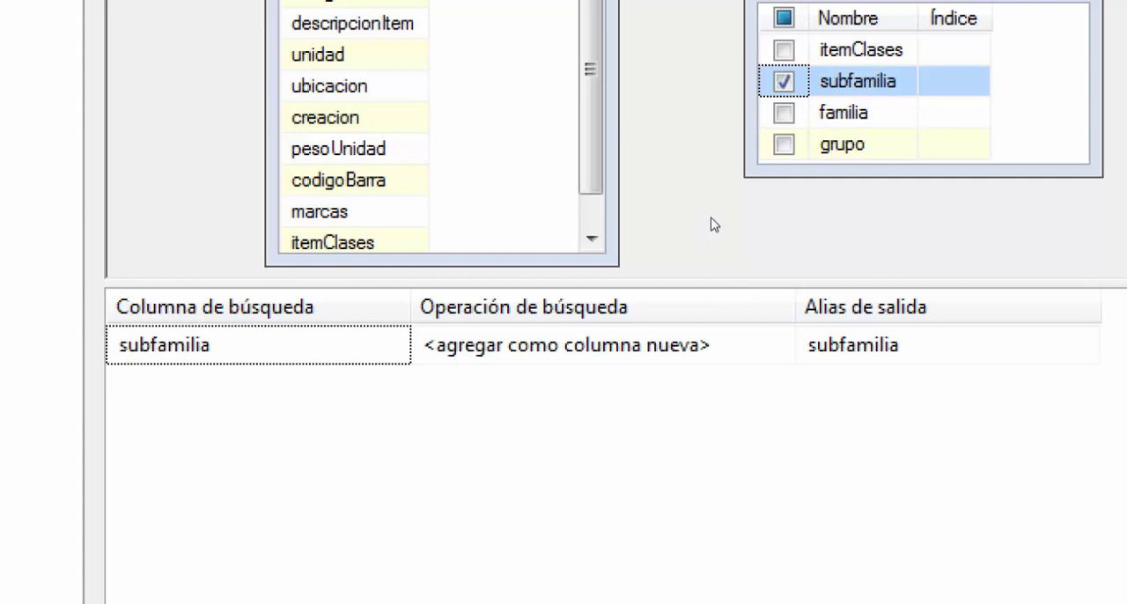
key("Down")
key("space")
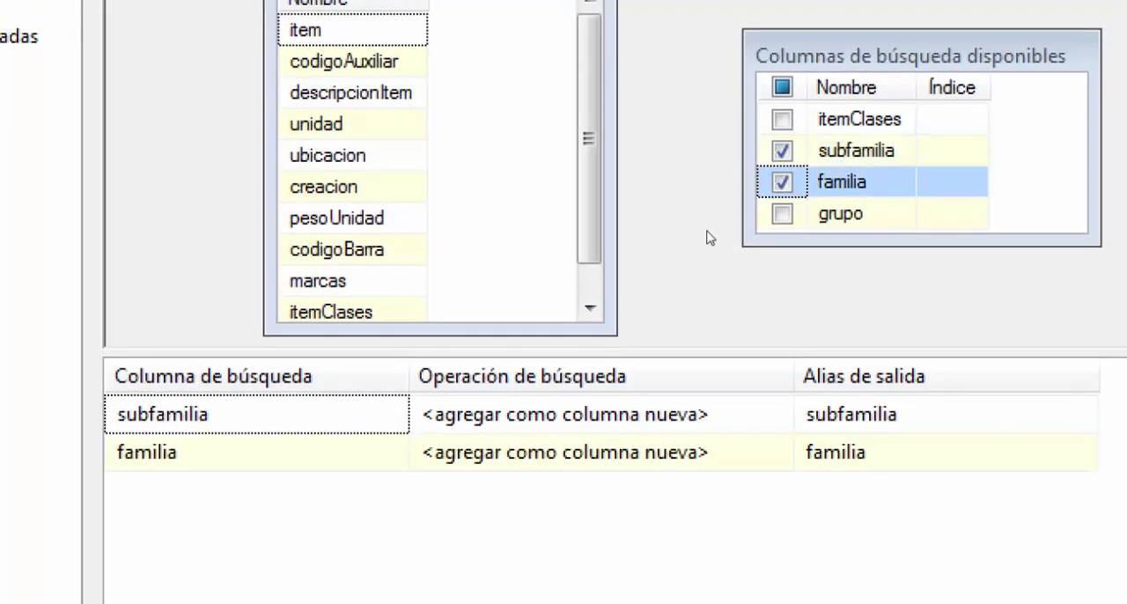
key("Down")
key("space")
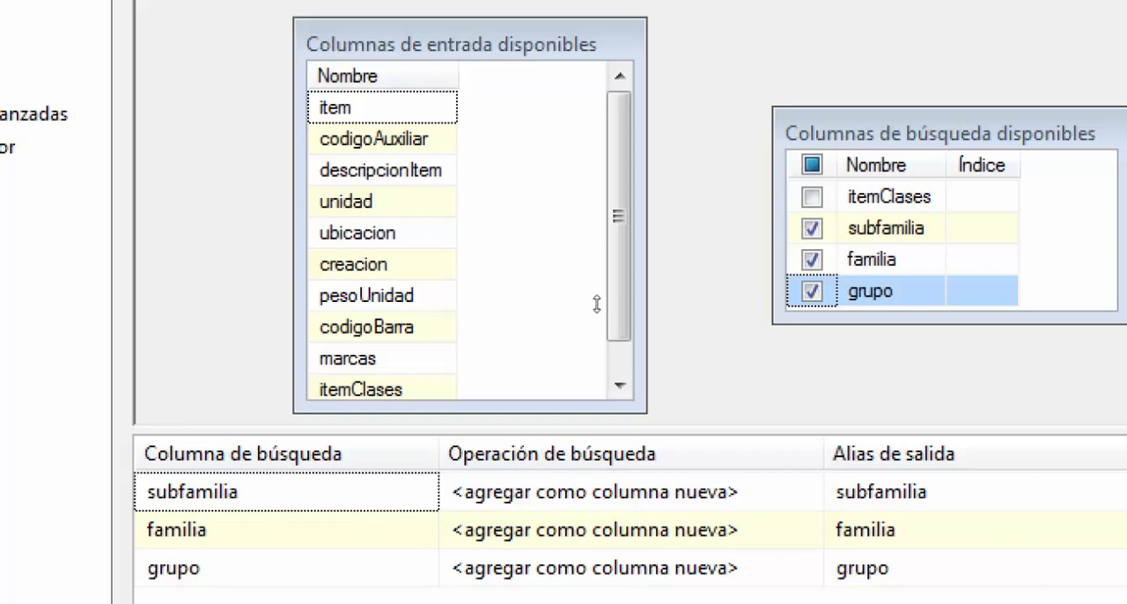
left_click_drag(596, 305, 596, 309)
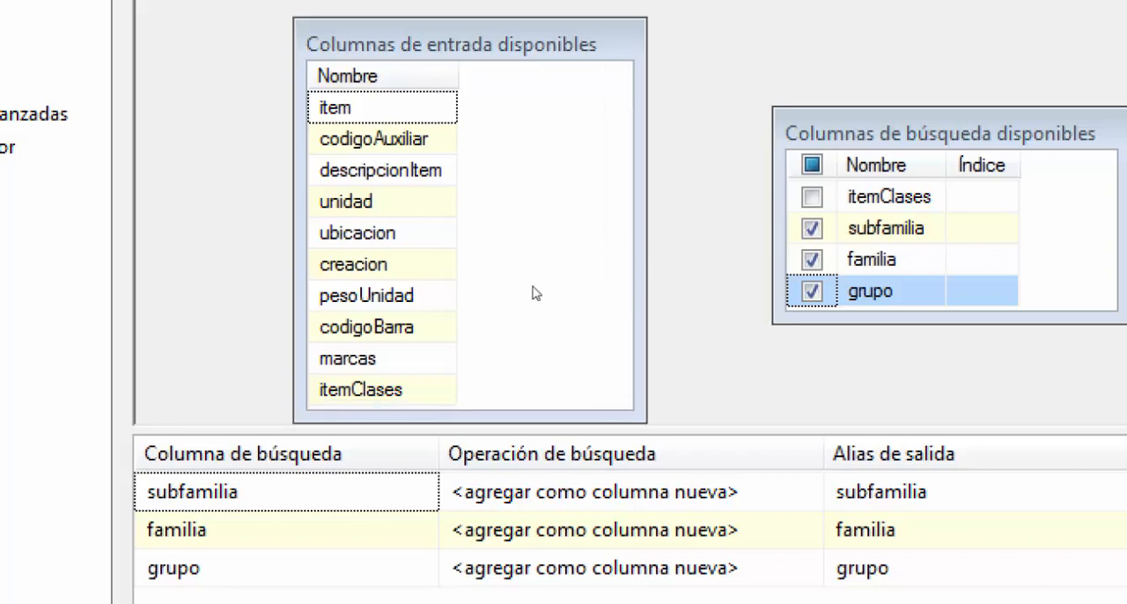
Map the input column itemClases to the lookup column itemClases and accept the lookup's settings
left_click(389, 391)
left_click_drag(500, 305, 701, 250)
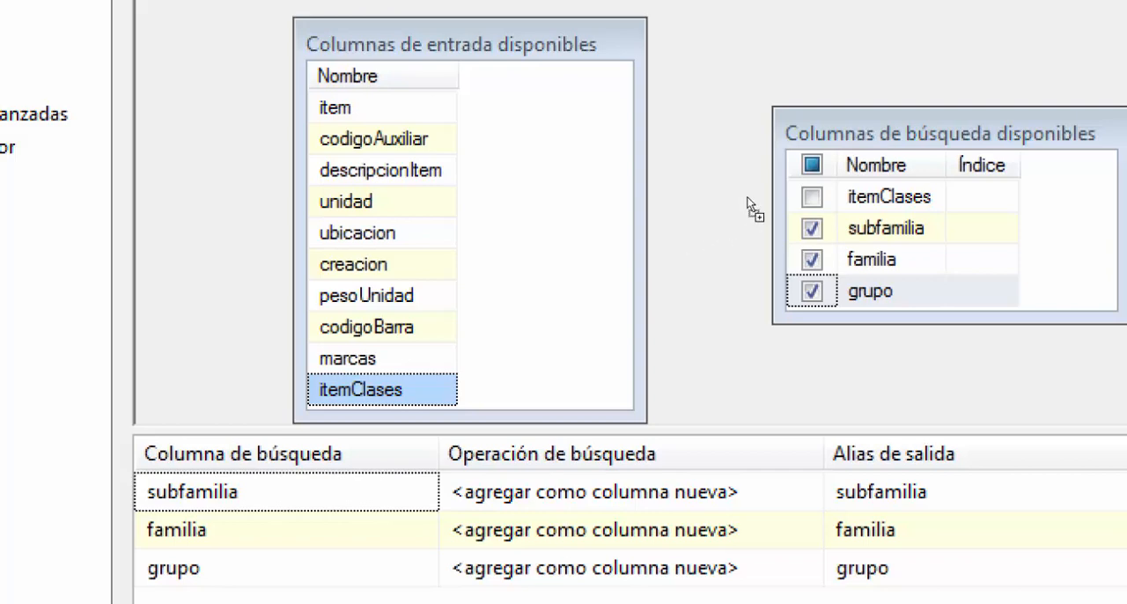
left_click_drag(748, 198, 729, 201)
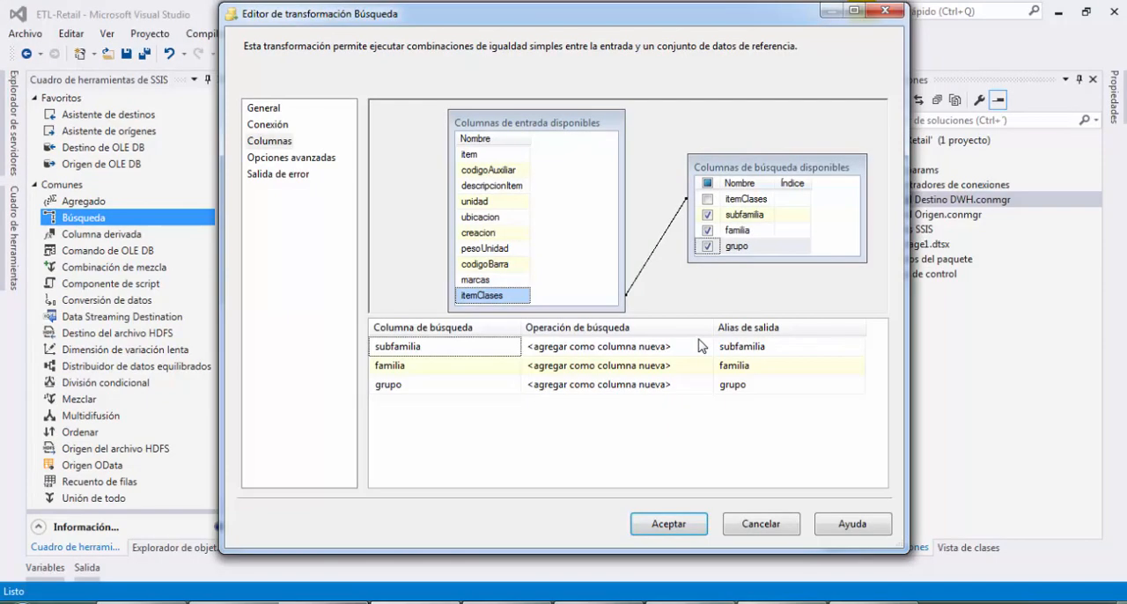
left_click(677, 524)
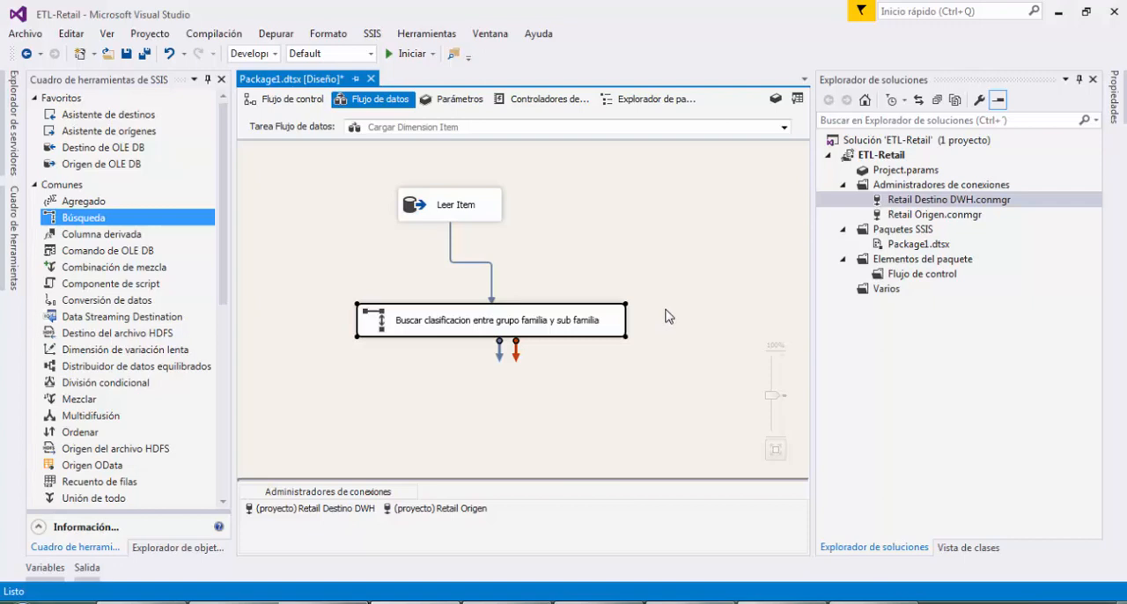
Review the lookup's general settings, close the editor, and move the lookup closer to Leer Item
double_click(606, 321)
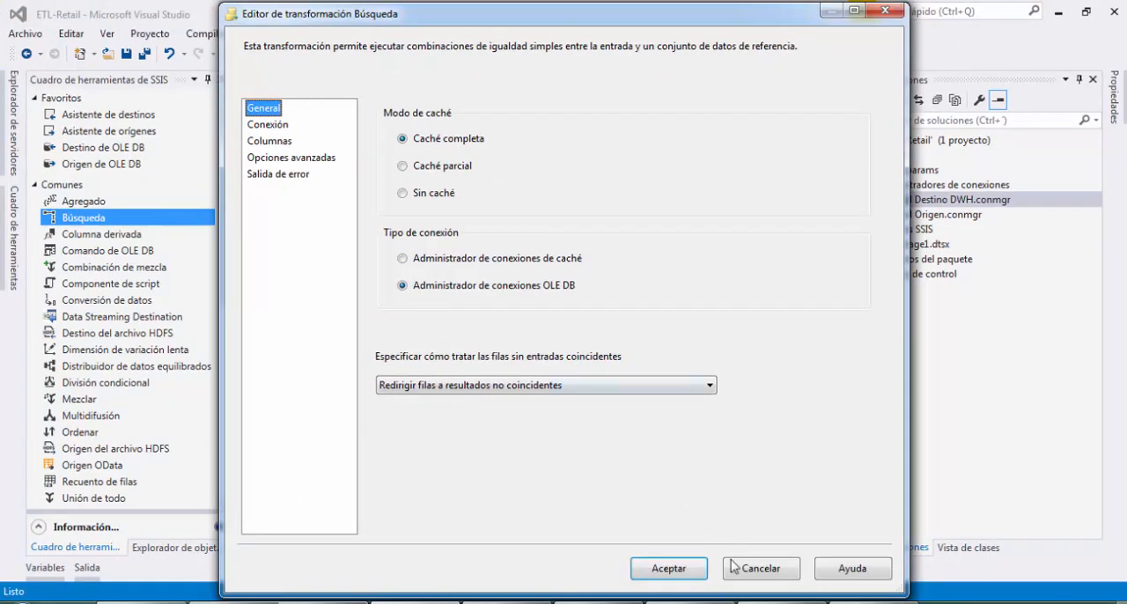
left_click(695, 573)
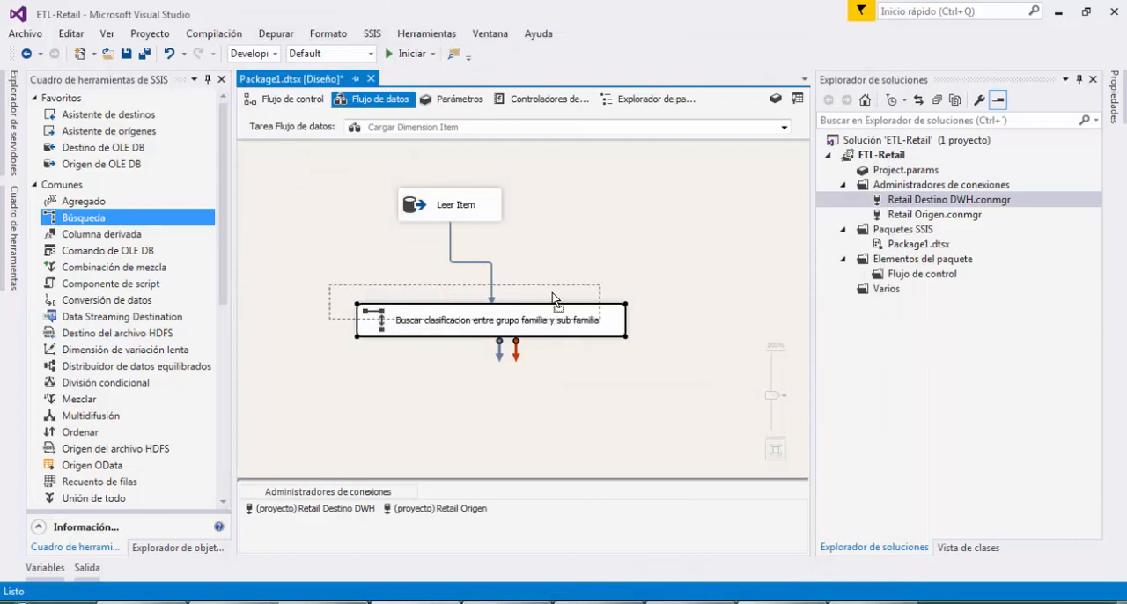
left_click(357, 420)
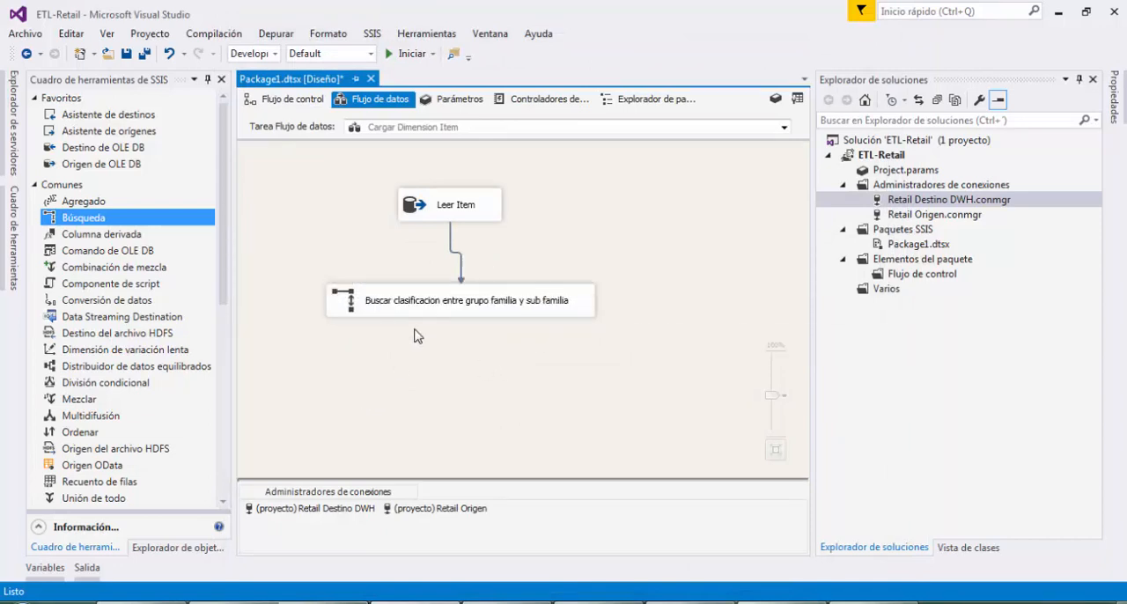
left_click(432, 316)
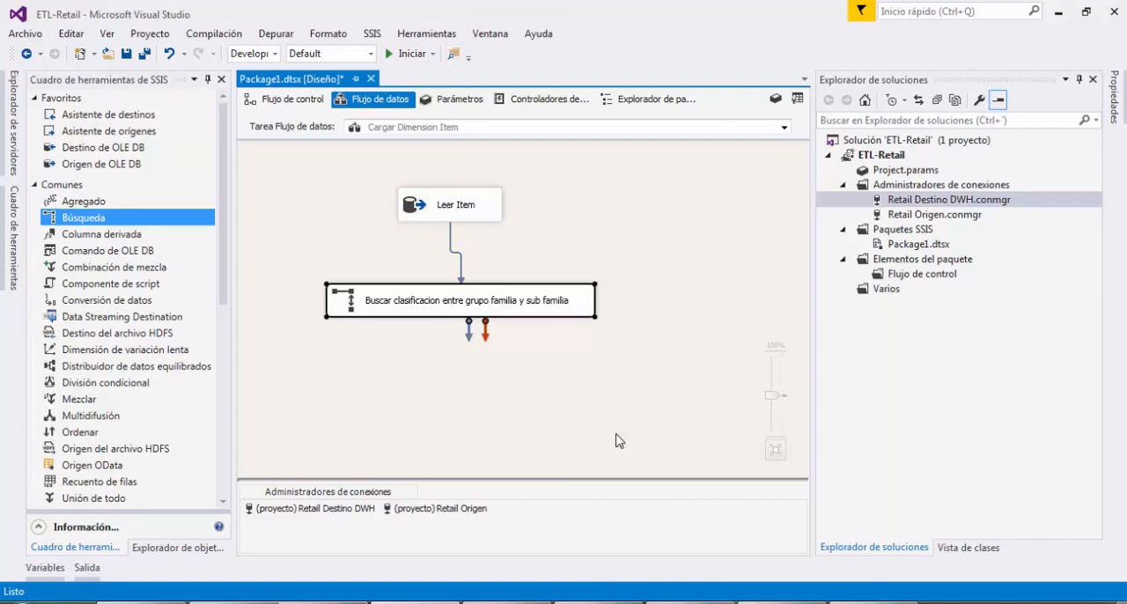
Add a second Búsqueda transformation below the first lookup and name it "Buscar clasificacion entre grupo"
left_click_drag(97, 218, 245, 304)
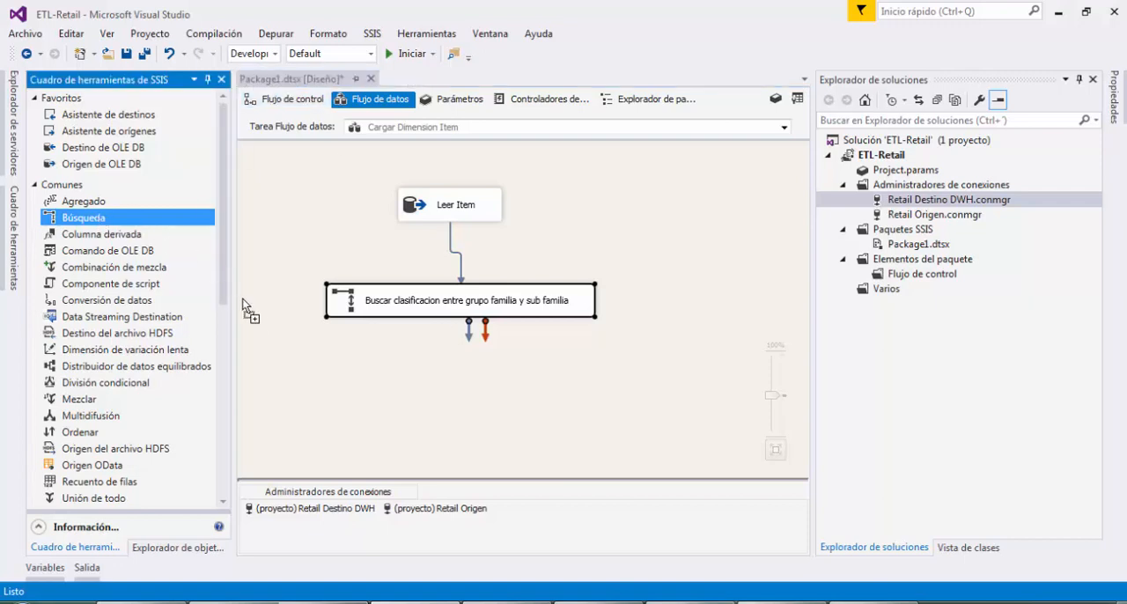
left_click_drag(296, 370, 297, 373)
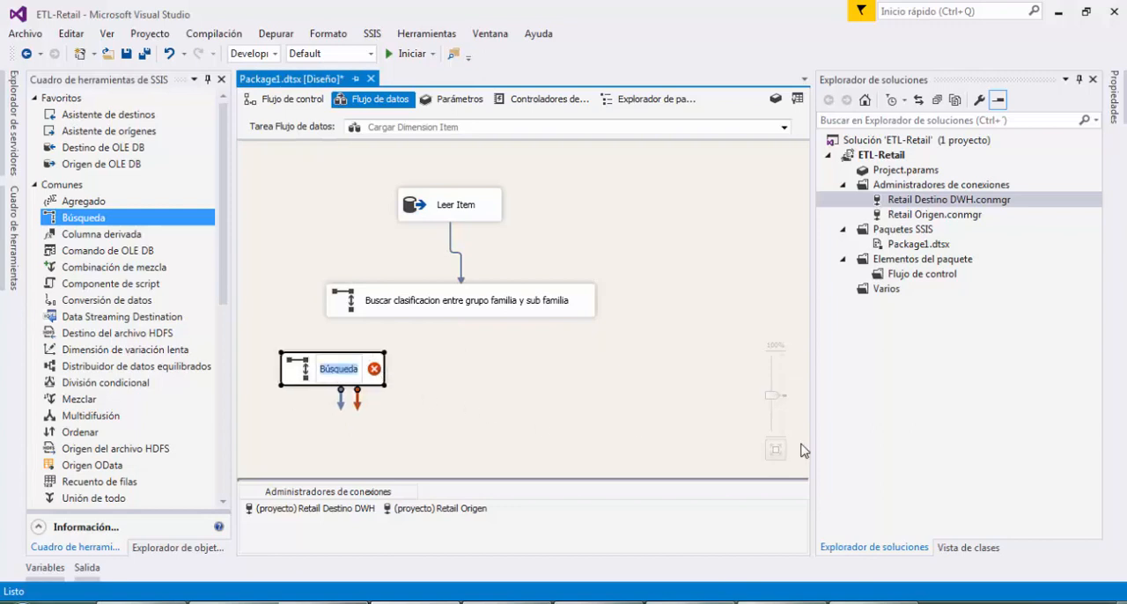
type("Buscar clasifica")
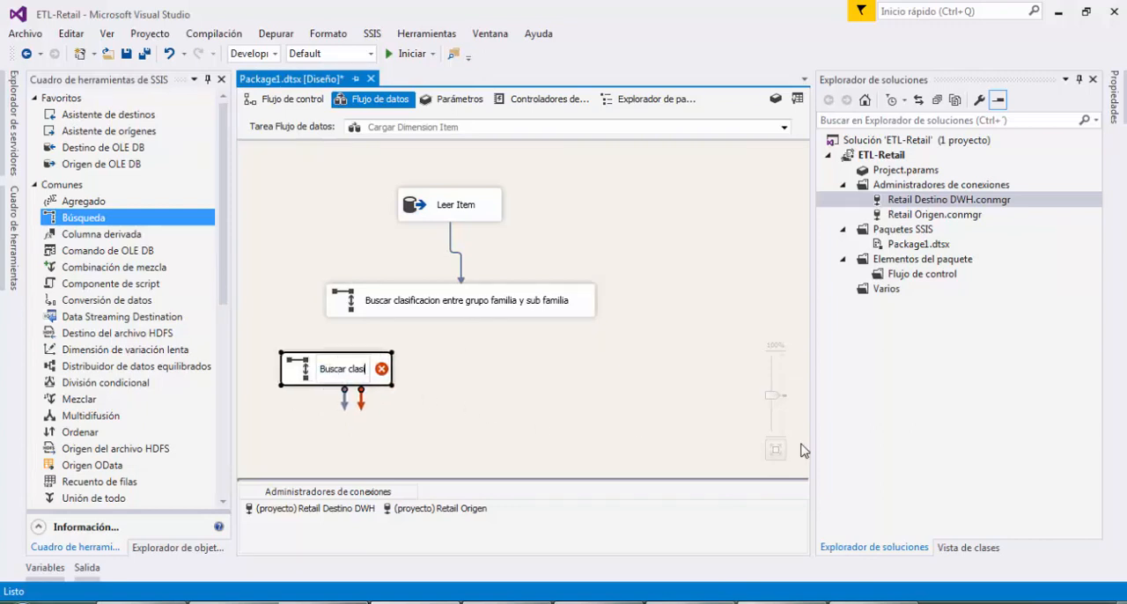
type("cion en")
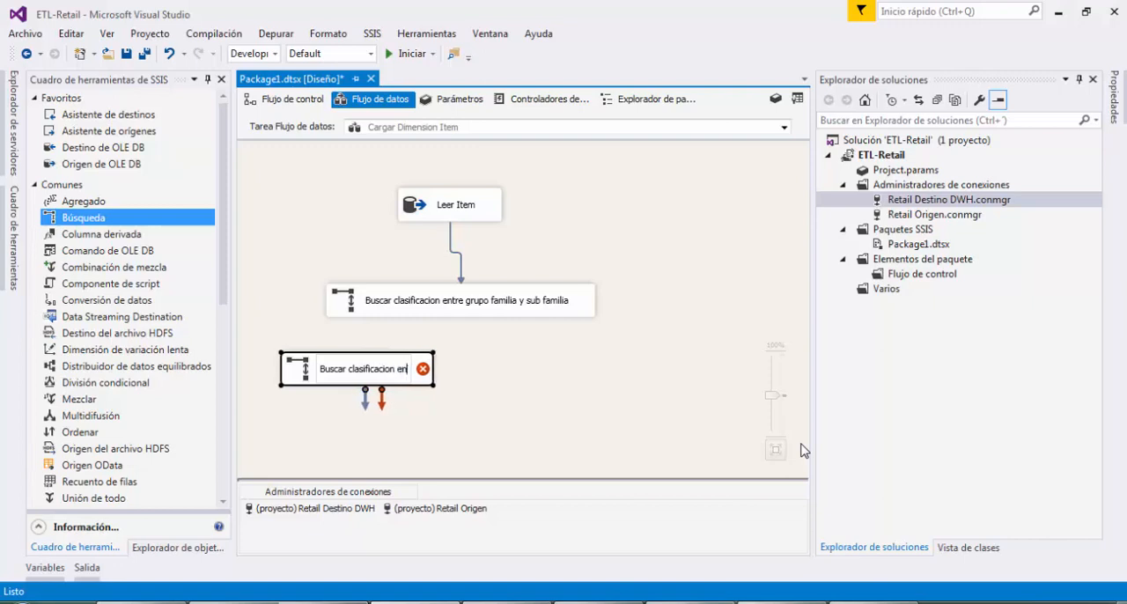
type("tre grupo")
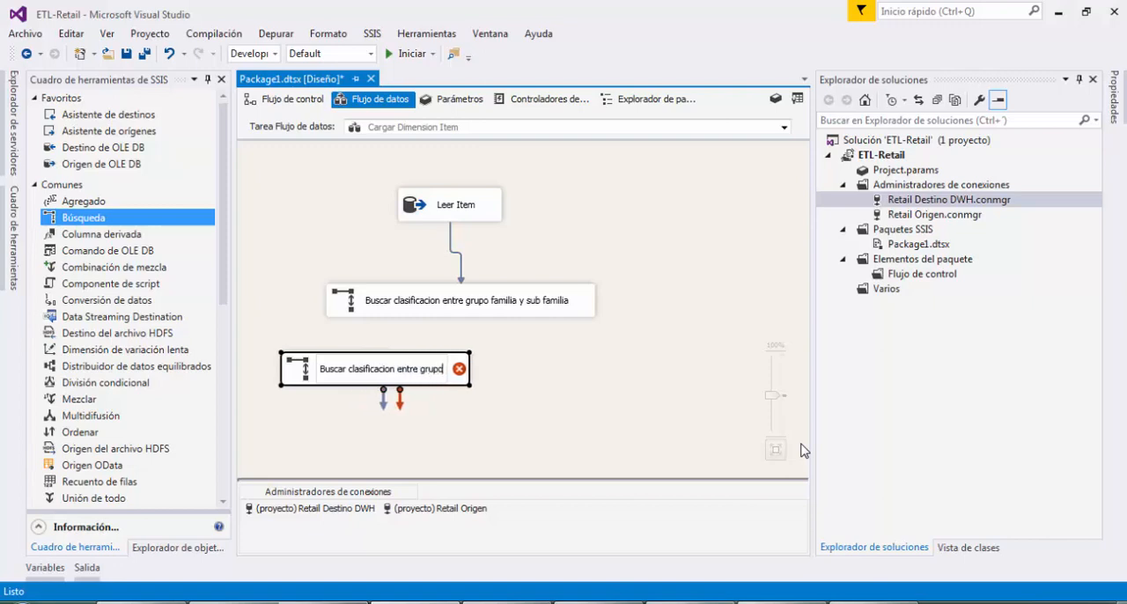
Rearrange the data flow, shifting Leer Item and the first lookup to the right and the new lookup slightly to the left
left_click_drag(497, 218, 574, 198)
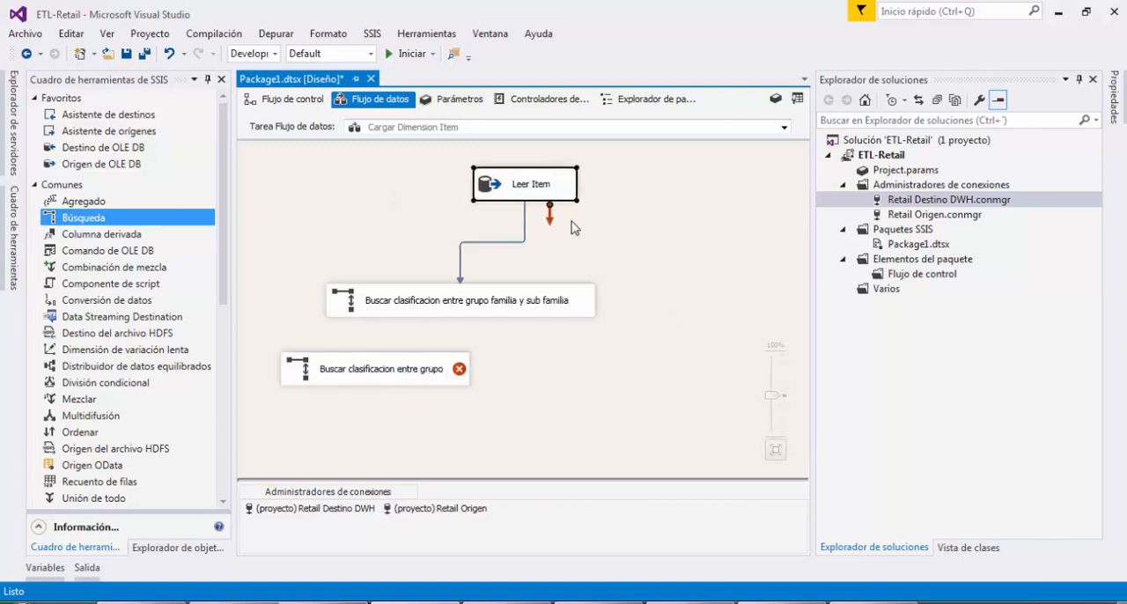
left_click_drag(582, 294, 662, 275)
left_click_drag(434, 367, 414, 359)
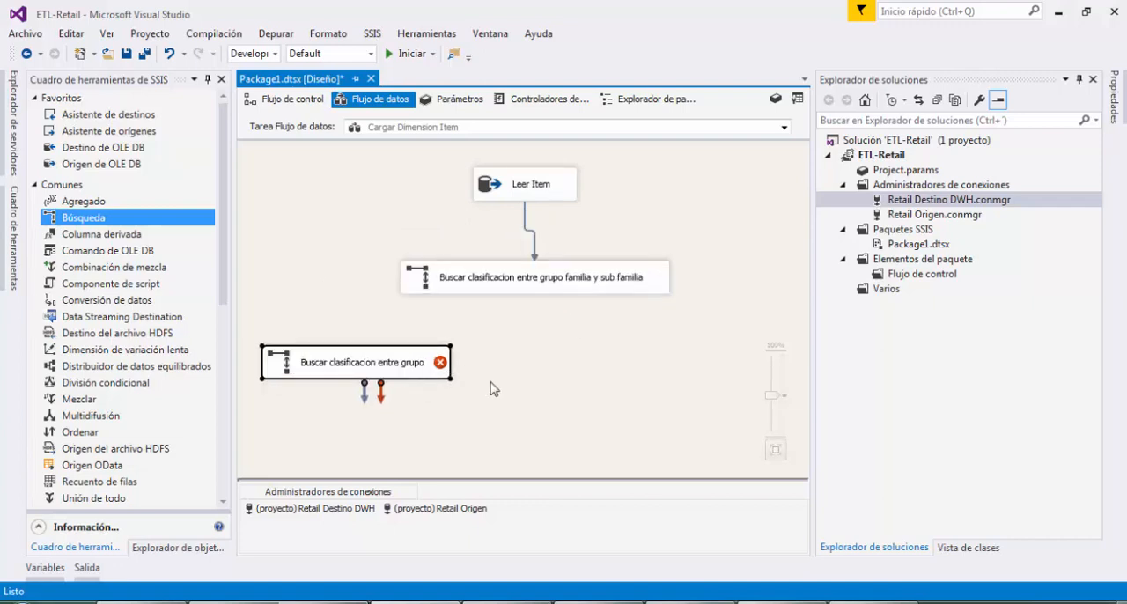
Connect the first lookup's "Salida de entradas no coincidentes de búsqueda" to the new lookup, and lower the new lookup slightly
left_click(450, 280)
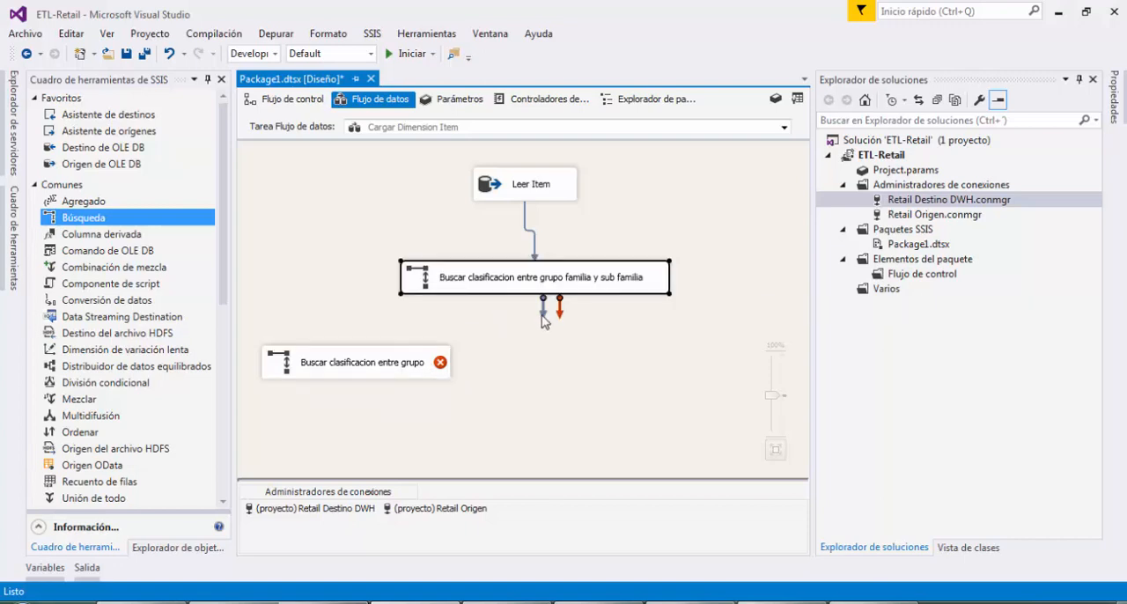
left_click_drag(543, 312, 363, 370)
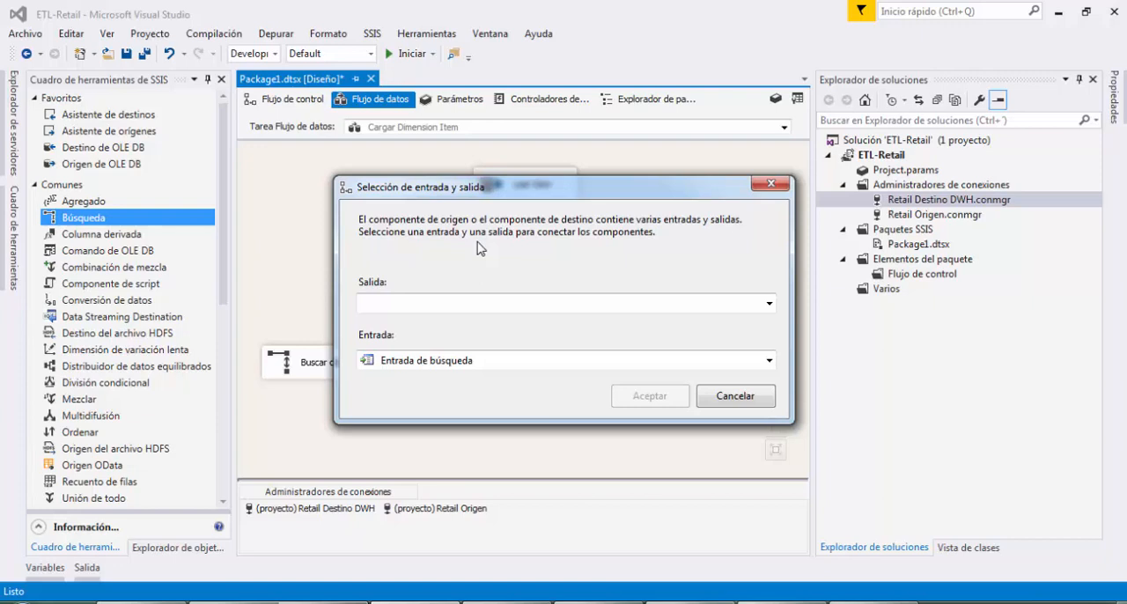
left_click(769, 304)
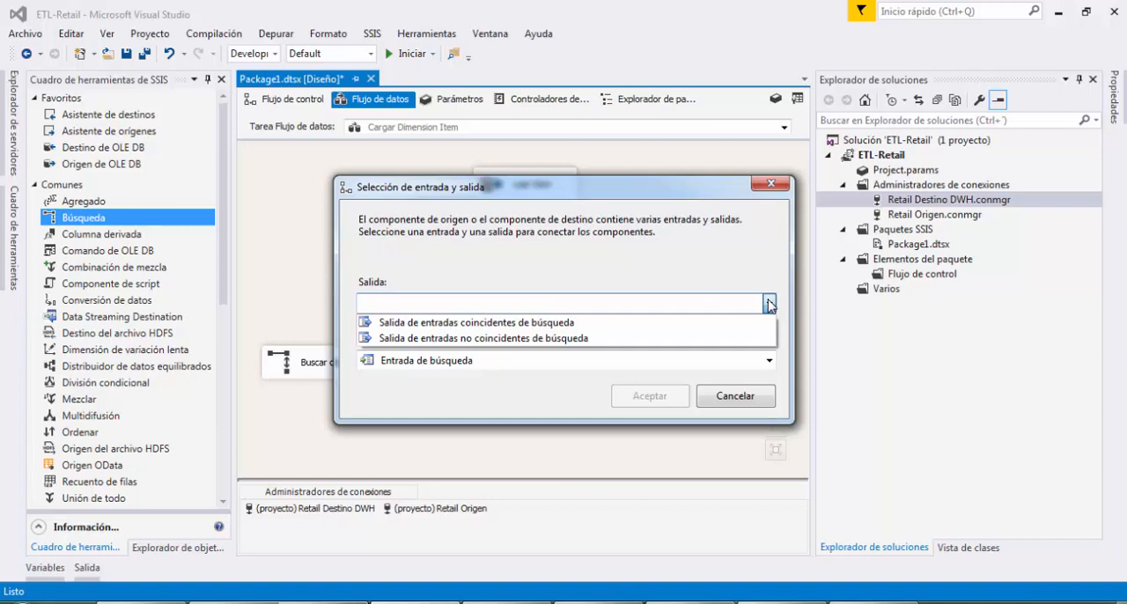
left_click(626, 337)
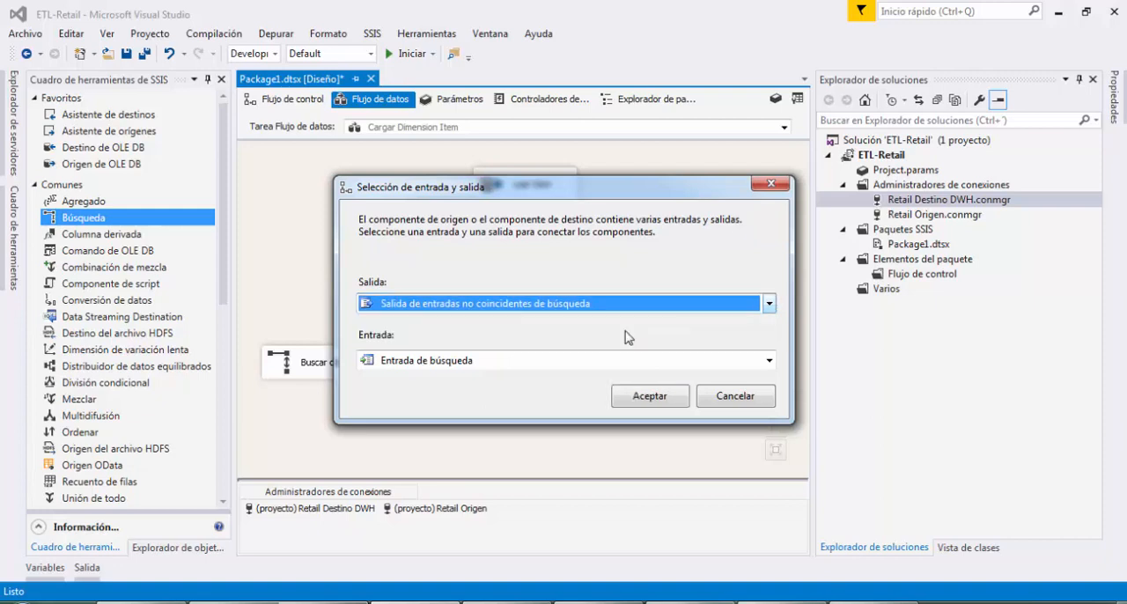
left_click(650, 396)
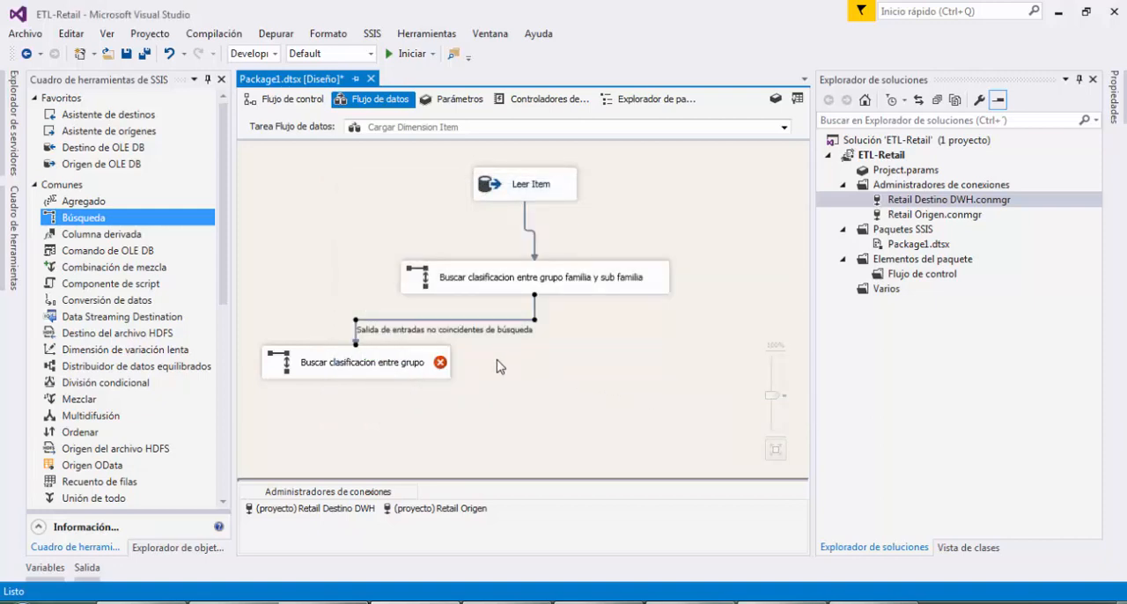
left_click(431, 360)
left_click_drag(431, 360, 433, 376)
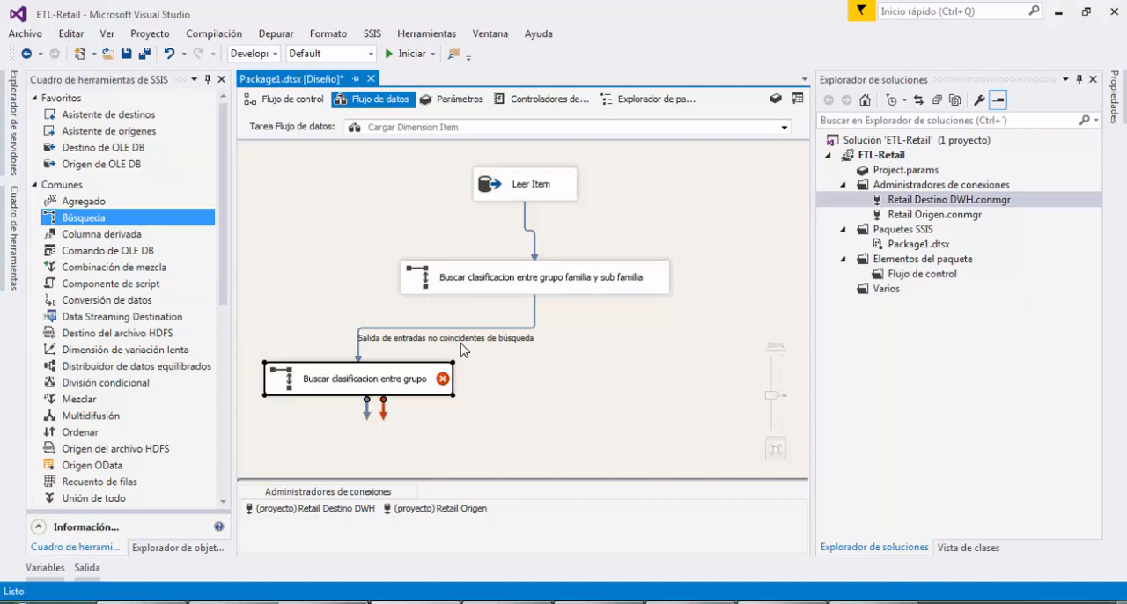
Set the new lookup to handle rows without matching entries with "Redirigir filas a resultados no coincidentes"
double_click(402, 392)
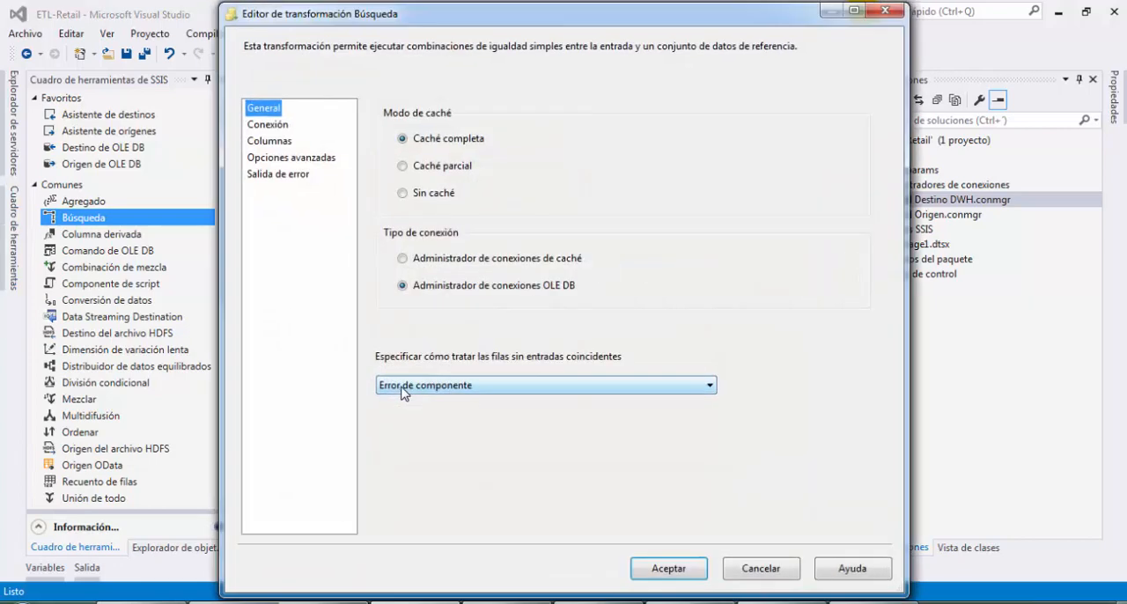
left_click(457, 388)
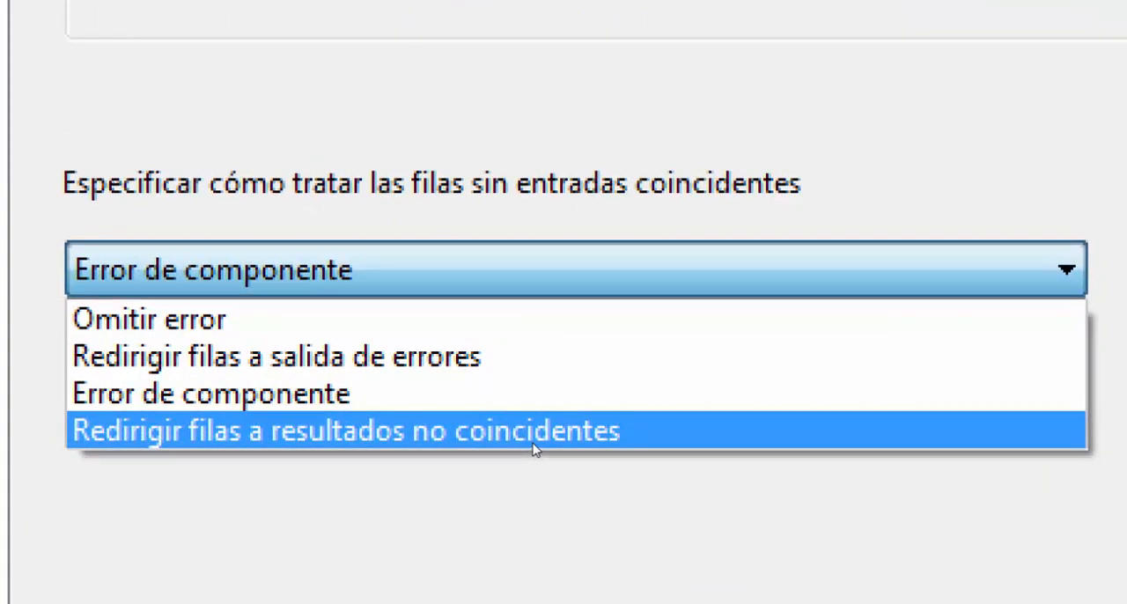
left_click(532, 431)
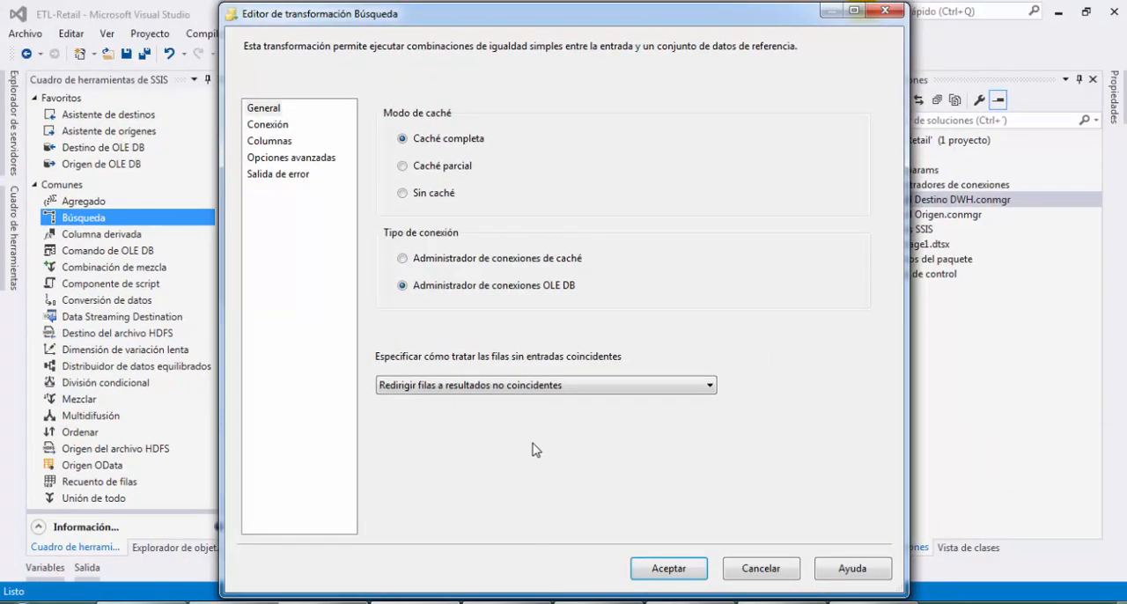
Set the new lookup's connection to Retail Origen and have it use the results of an SQL query
left_click(286, 130)
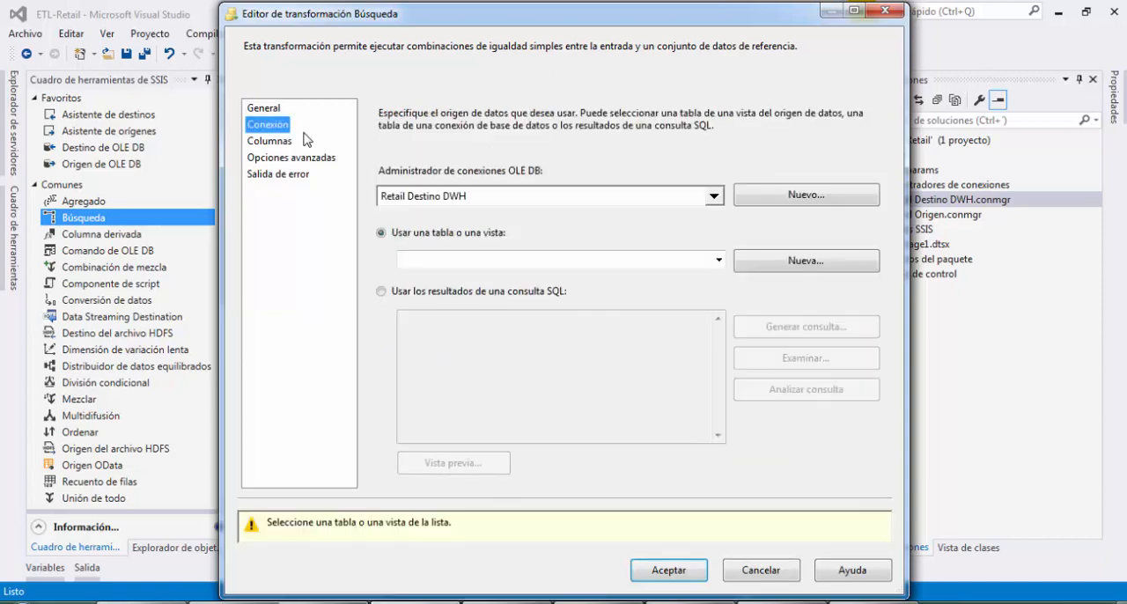
left_click(579, 197)
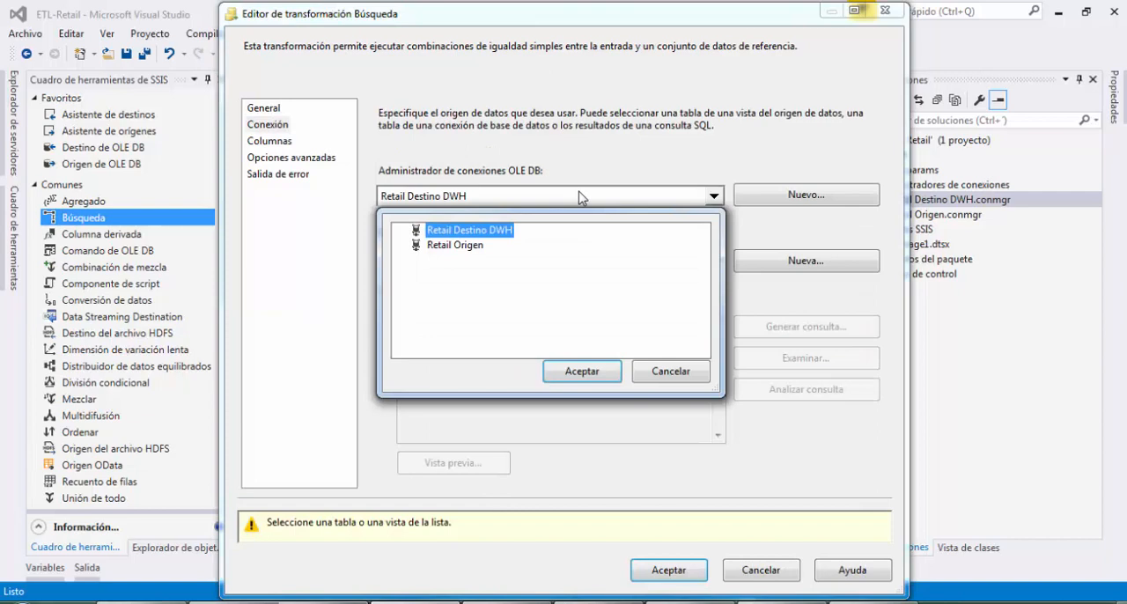
left_click(476, 248)
left_click(574, 370)
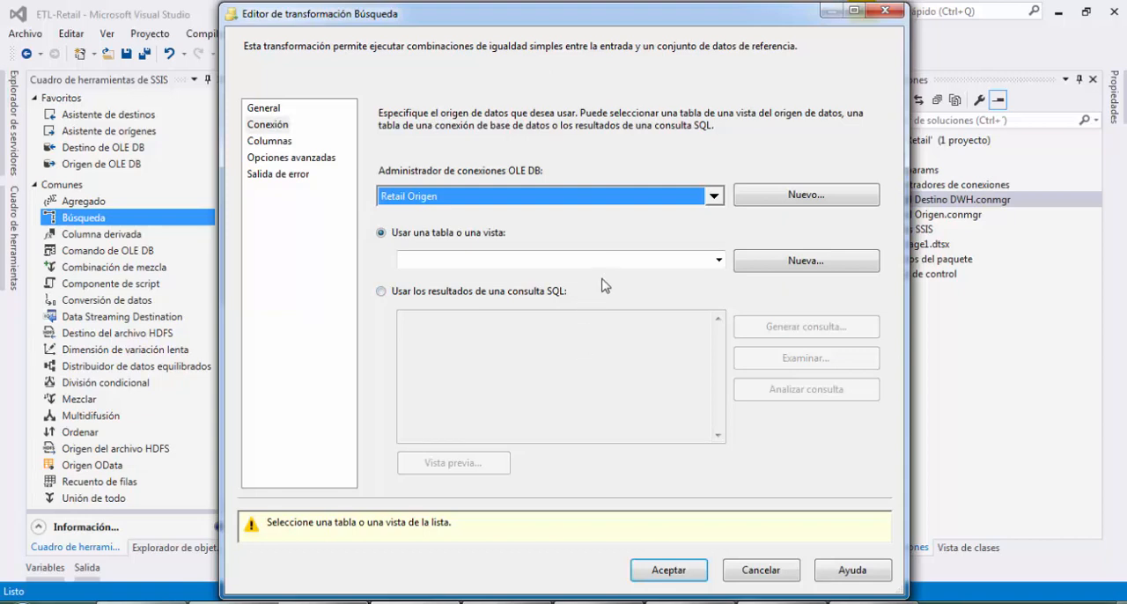
left_click(446, 292)
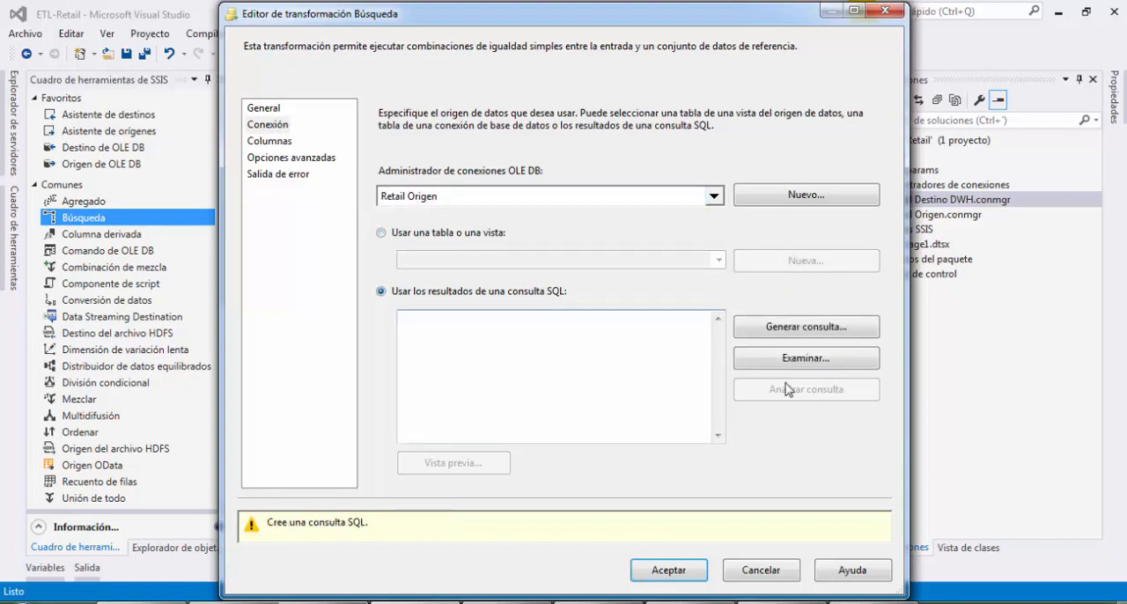
Switch to SQL Server Management Studio and examine the itemClases and nombreClases columns selected in the itemClases join query
type("select a.itemClases, a.nombreClases subfamilia, b.nombreClases familia, \t\tc.nombreClases grupo FROM ma.itemClases a \t\tinner join ma.itemClases b on LEFT(a.codigoClases,5) =b.codigoClases \t\tinner join ma.itemClases c on LEFT(b.codigoClases,2) =c.codigoClases \t\tWHERE a.nivel='***' AND b.nivel = '**' AND c.nivel = '*';")
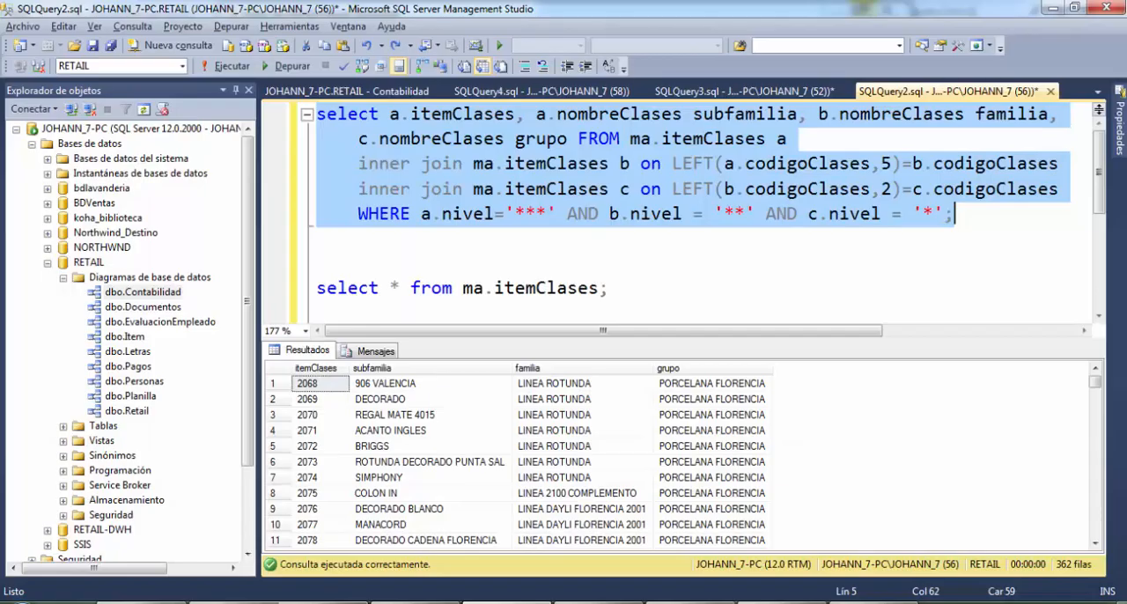
left_click(710, 229)
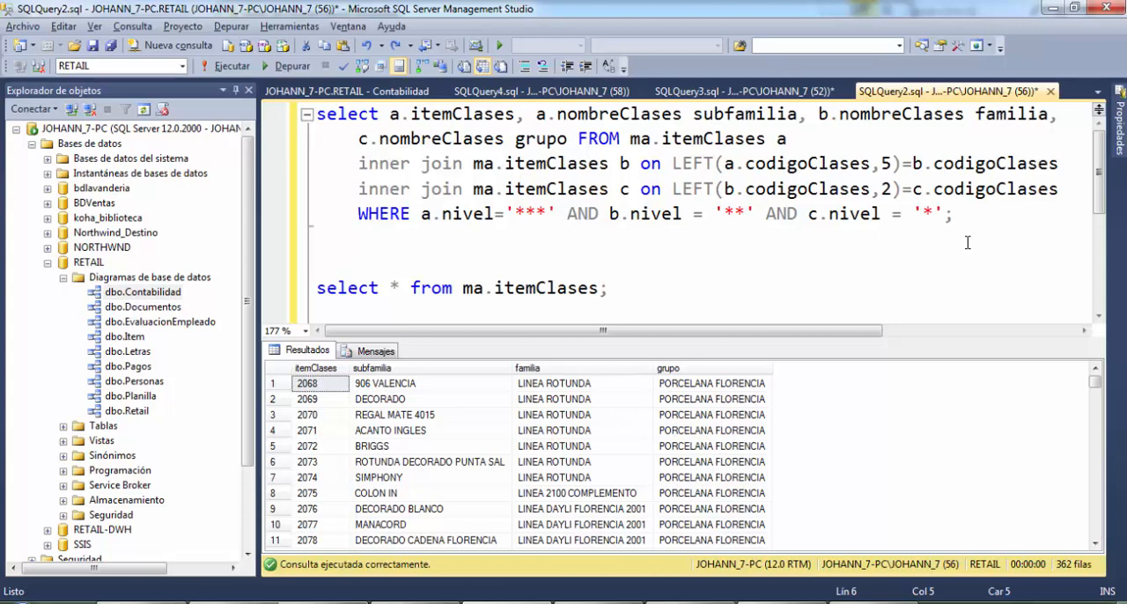
key("Up")
key("Up")
key("Up")
key("Up")
key("Right")
key("Right")
key("Up")
key("Right")
key("shift+Right")
key("shift+Right")
key("shift+Right")
key("shift+Right")
key("shift+Right")
key("shift+Right")
key("shift+Right")
key("shift+Right")
key("shift+Right")
key("shift+Right")
key("shift+Right")
key("shift+Right")
key("shift+Right")
key("shift+Right")
key("shift+Right")
key("shift+Right")
key("shift+Right")
key("shift+Right")
key("shift+Right")
key("shift+Right")
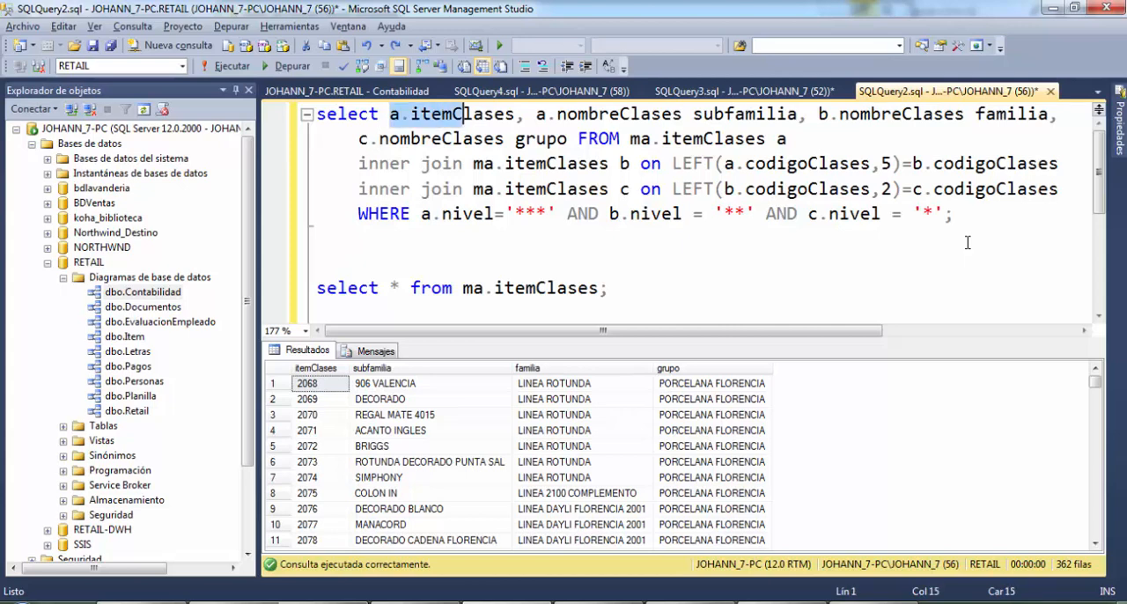
key("shift+Right")
key("shift+Right")
key("shift+Left")
key("shift+Left")
key("shift+Left")
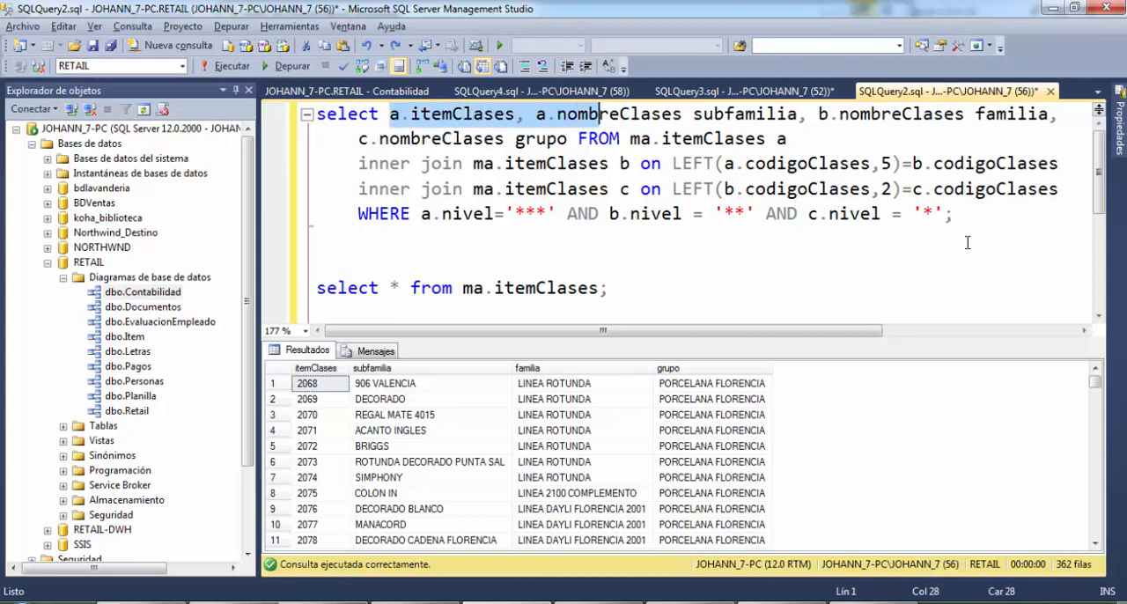
key("shift+Left")
key("shift+Left")
key("shift+Left")
key("shift+Left")
key("shift+Left")
key("shift+Left")
key("shift+Left")
key("shift+Left")
key("shift+Left")
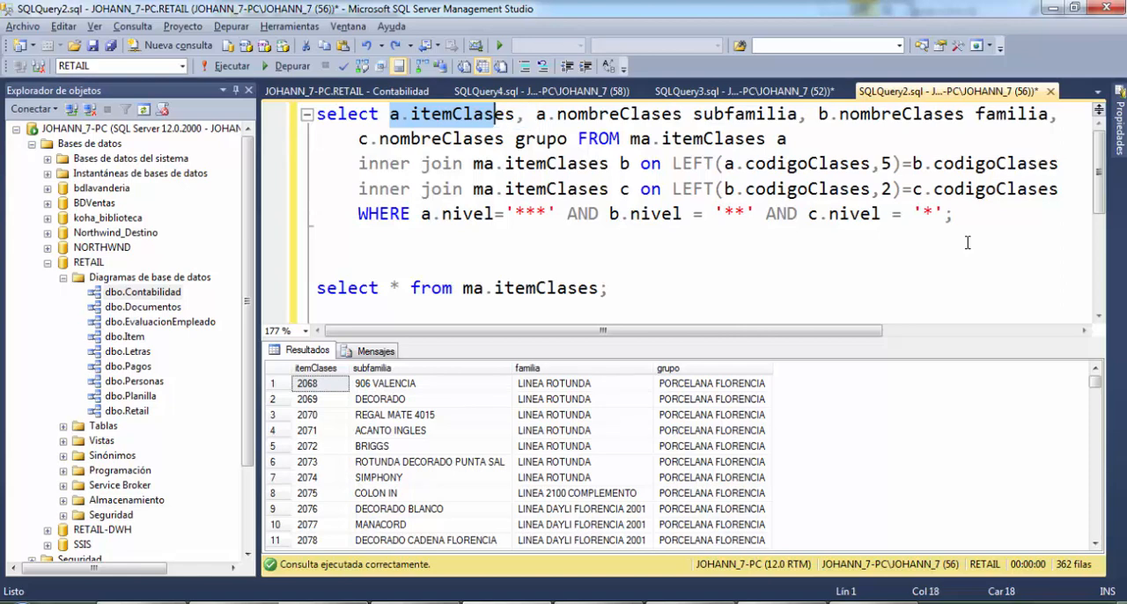
key("shift+Right")
key("shift+Right")
key("shift+Right")
key("shift+Right")
key("shift+Right")
key("shift+Right")
key("shift+Right")
key("shift+Right")
key("shift+Right")
key("shift+Right")
key("shift+Right")
key("shift+Right")
key("shift+Right")
key("shift+Right")
key("shift+Right")
key("shift+Right")
key("shift+Right")
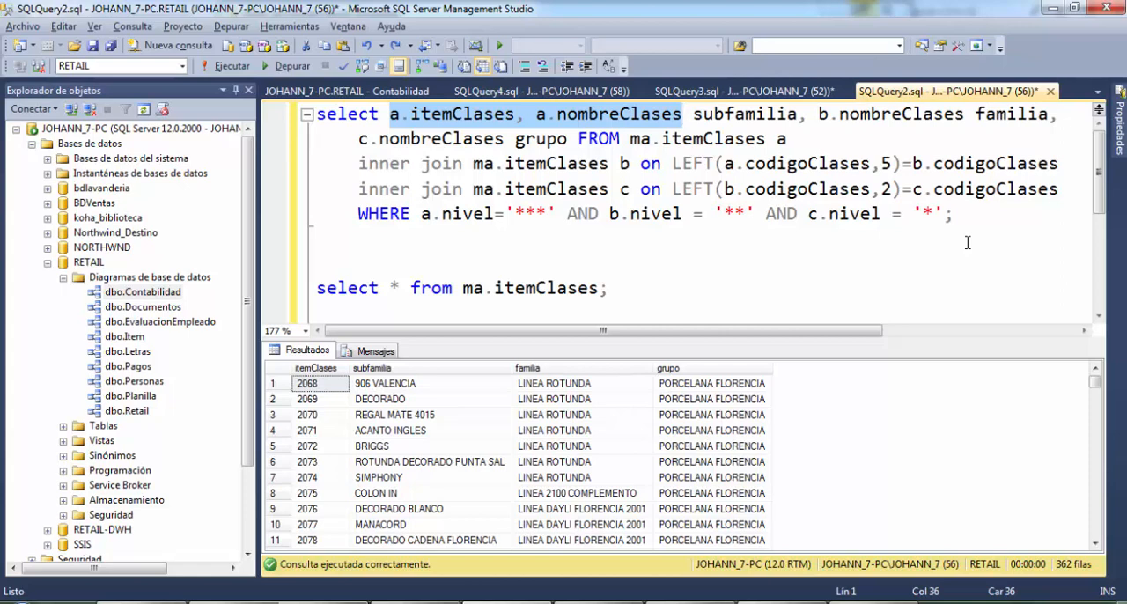
Place the text cursor on an empty line below the co.centroCostoVoucher query, leaving the area blank for a new statement
key("Down")
key("Down")
key("Down")
key("Down")
key("Down")
key("Down")
key("Down")
key("Down")
key("Down")
key("Down")
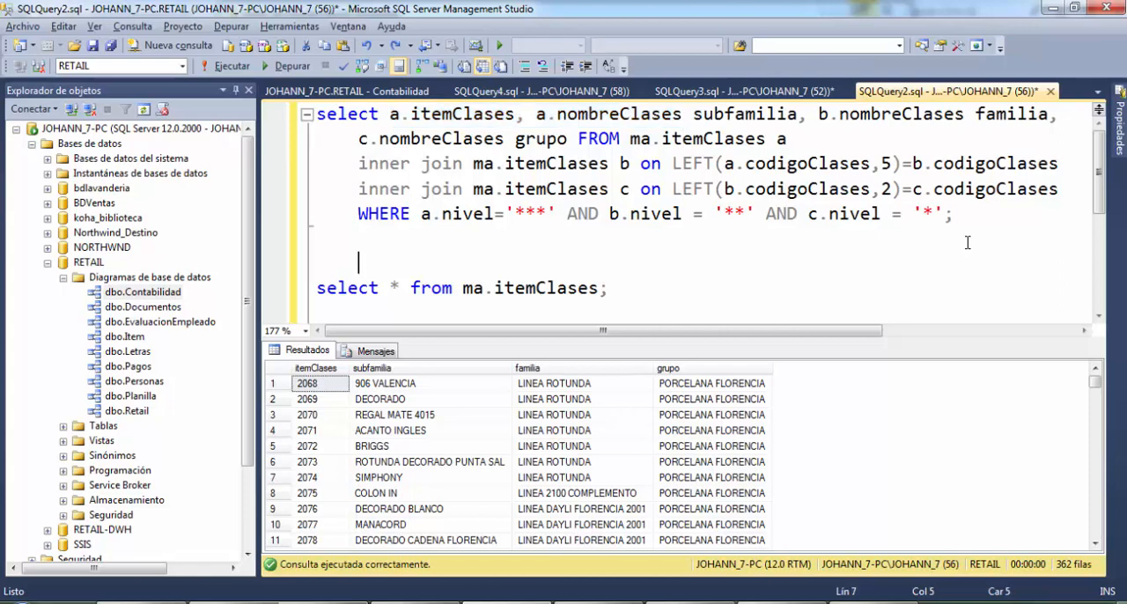
key("Return")
key("Return")
key("Return")
key("Return")
key("Return")
key("Return")
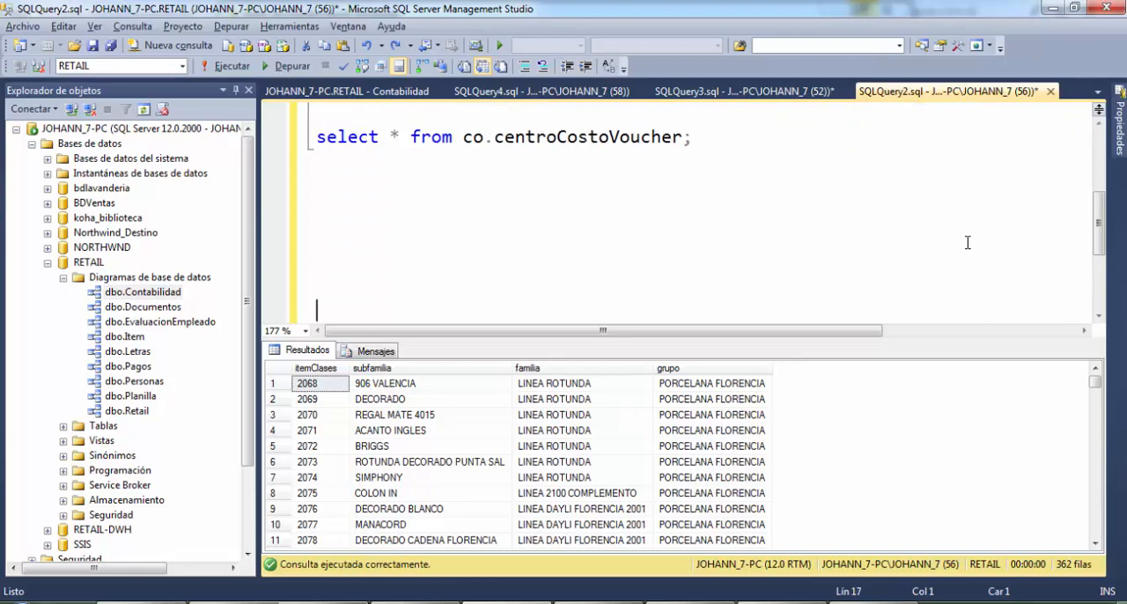
key("Return")
key("Return")
key("Up")
key("Up")
key("Up")
key("Up")
key("Up")
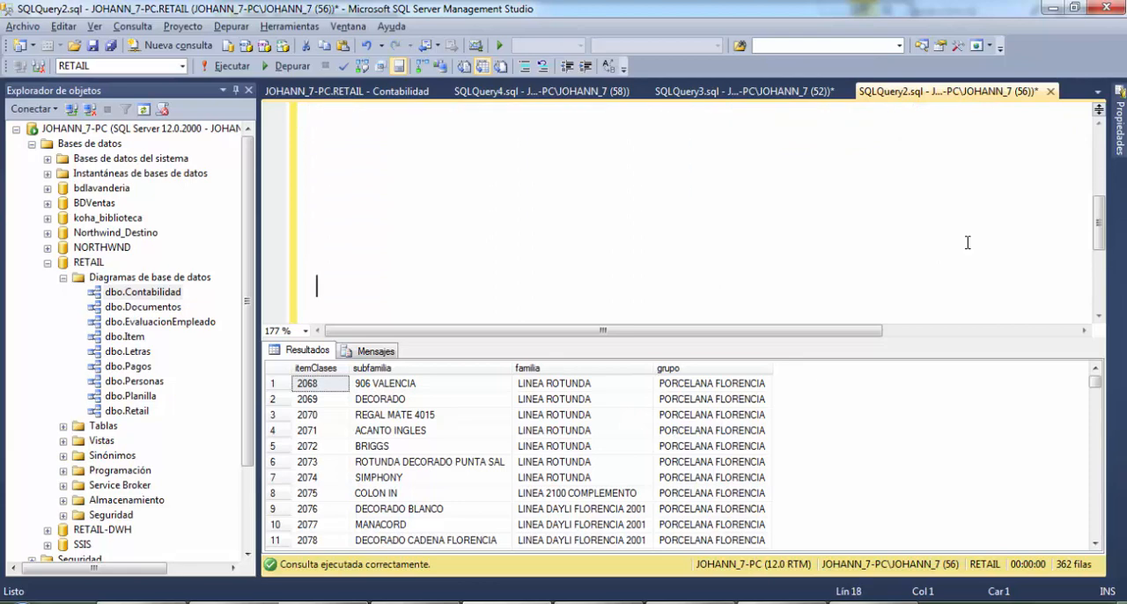
type("sele")
key("BackSpace")
key("BackSpace")
key("BackSpace")
key("BackSpace")
scroll(967, 242, "up", 1)
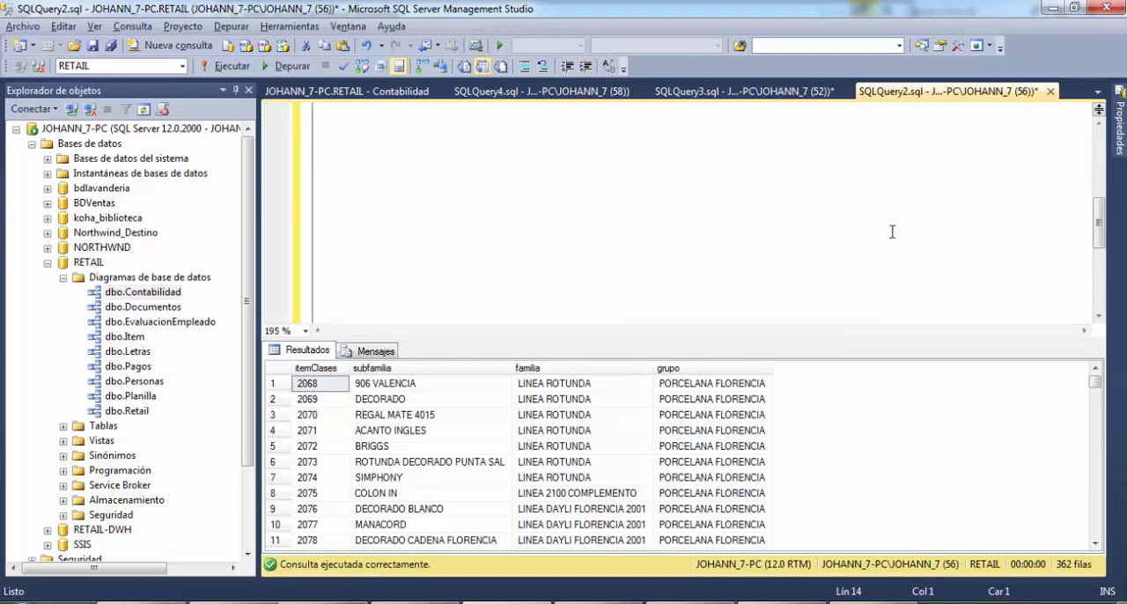
key("Up")
key("Up")
Begin a new query that selects b.itemClases as its first column
type("select b")
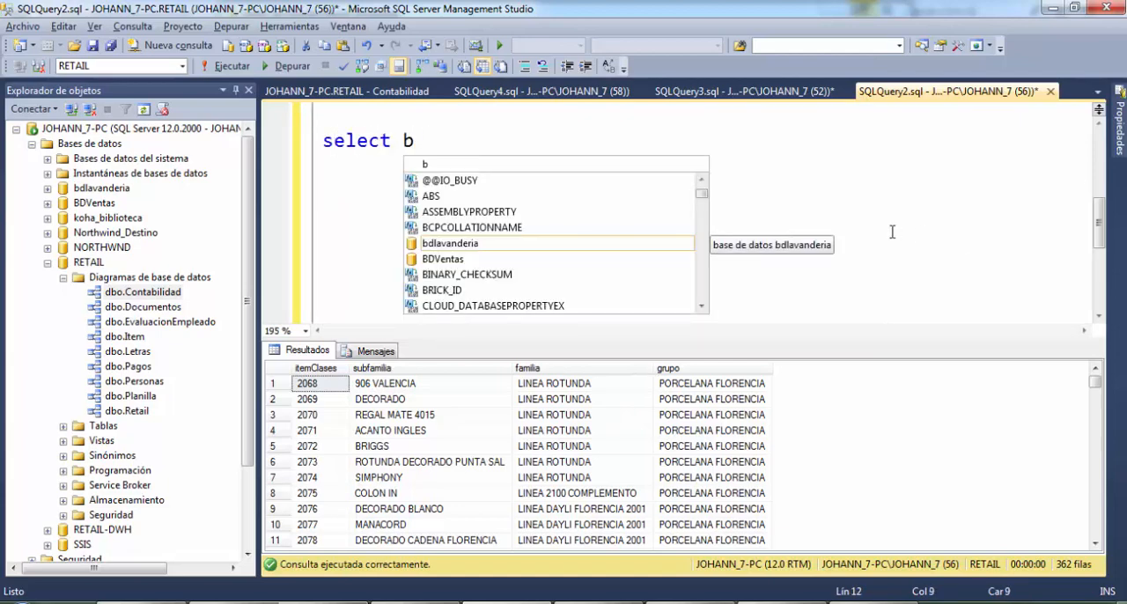
type(".item clases")
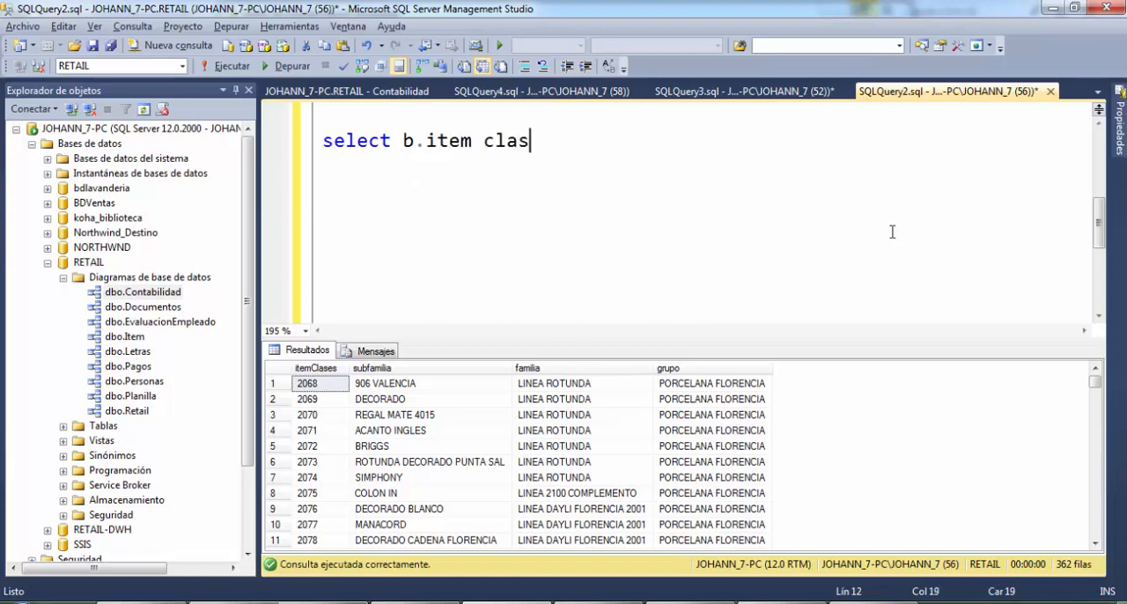
key("BackSpace")
key("BackSpace")
key("BackSpace")
key("BackSpace")
key("BackSpace")
key("BackSpace")
key("BackSpace")
type("Clas")
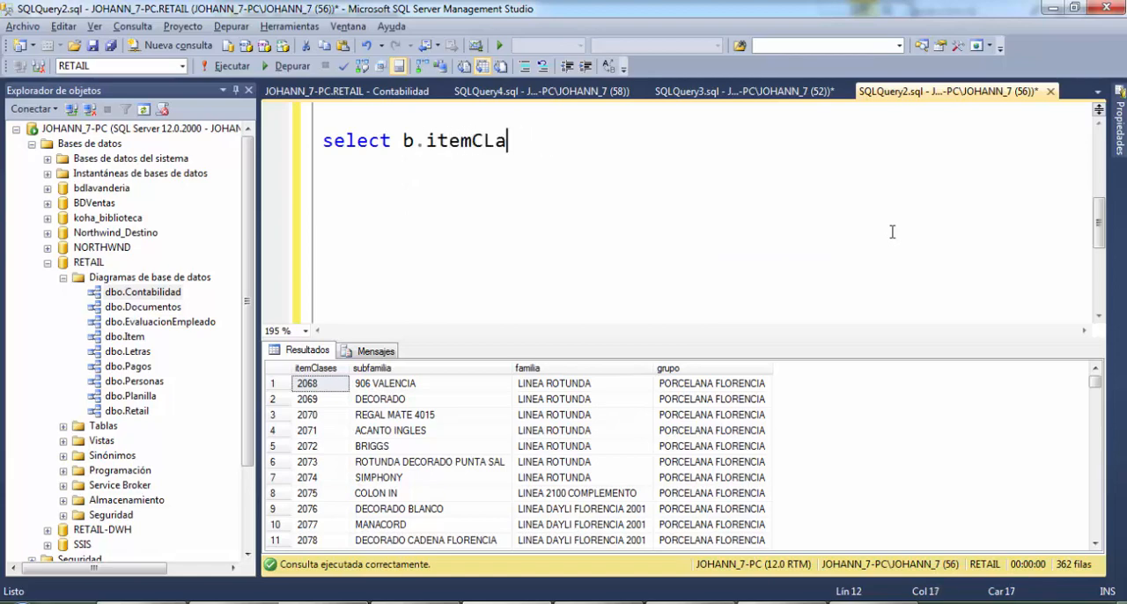
key("BackSpace")
key("BackSpace")
key("BackSpace")
type("lases")
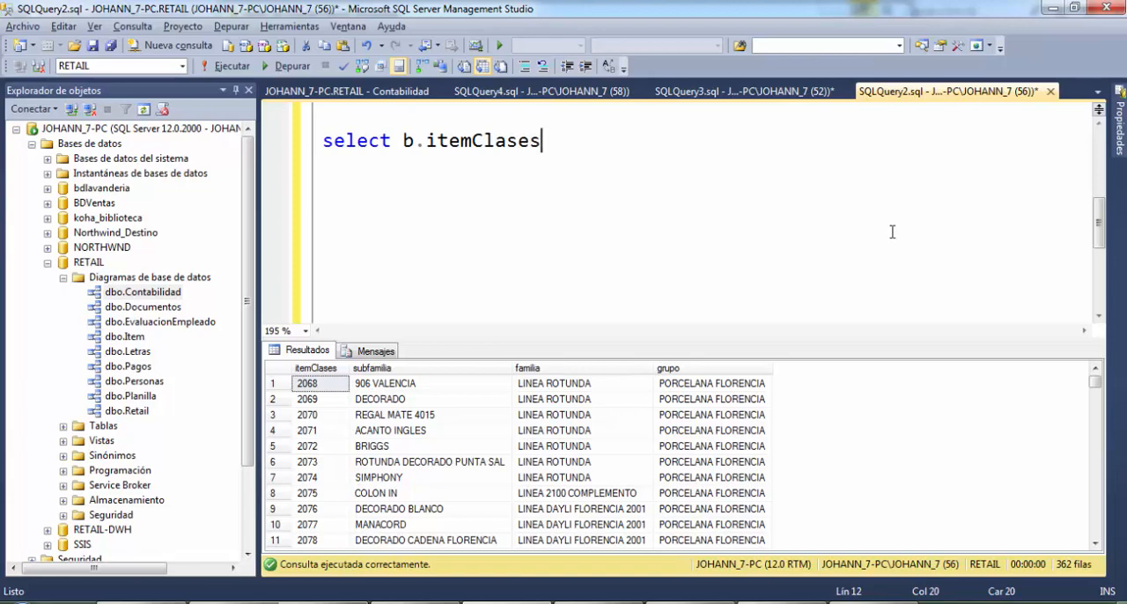
type(",")
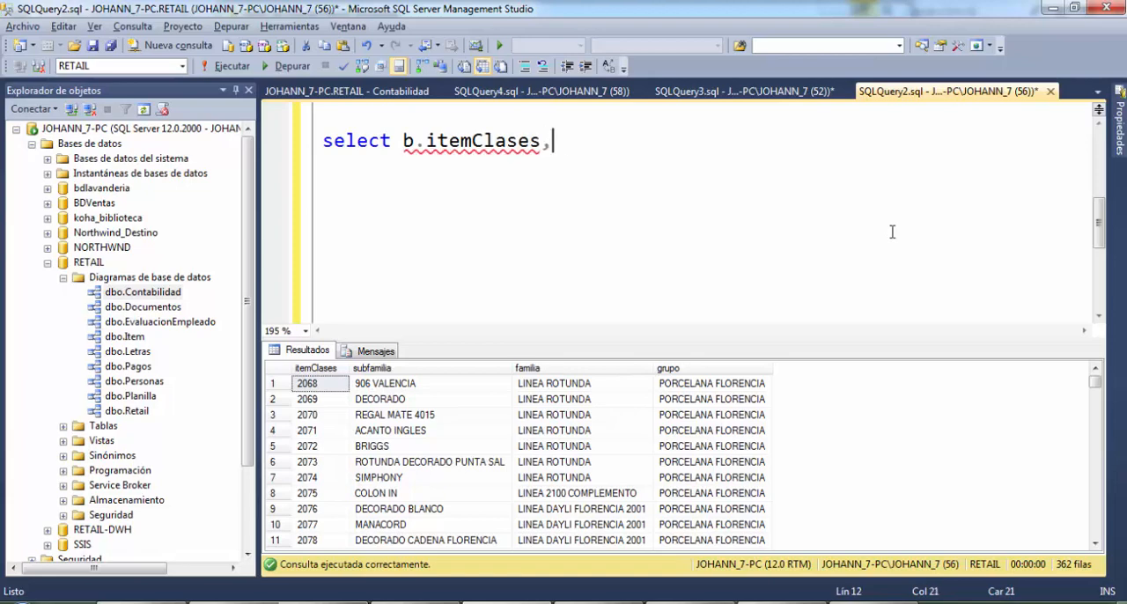
type(" b.nombreCla")
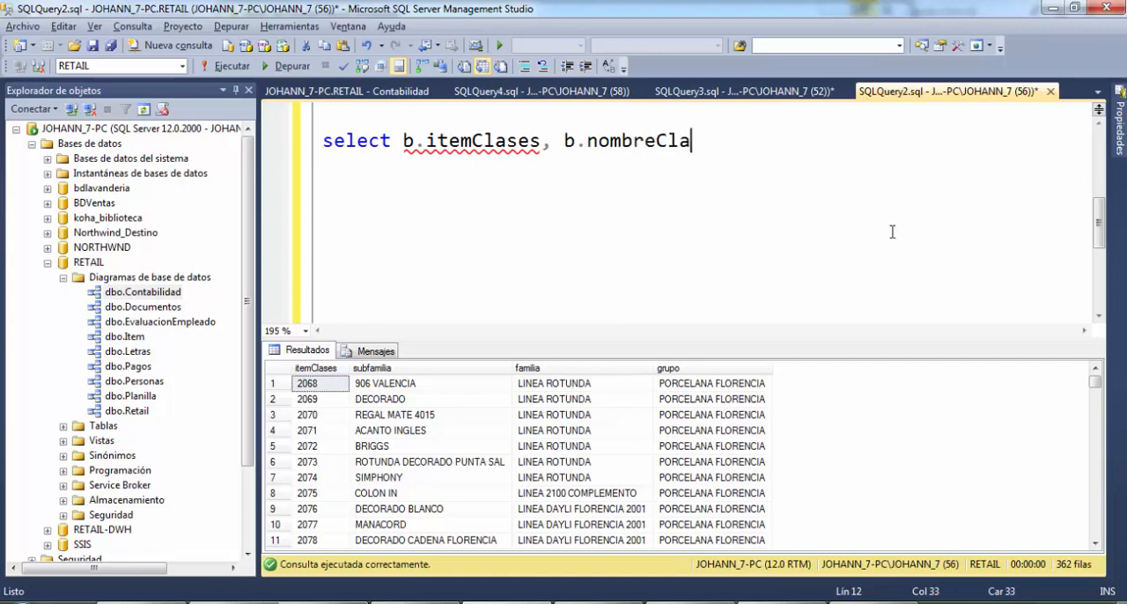
Add b.nombreClases with the alias familia to the new query's select list
type("ses ")
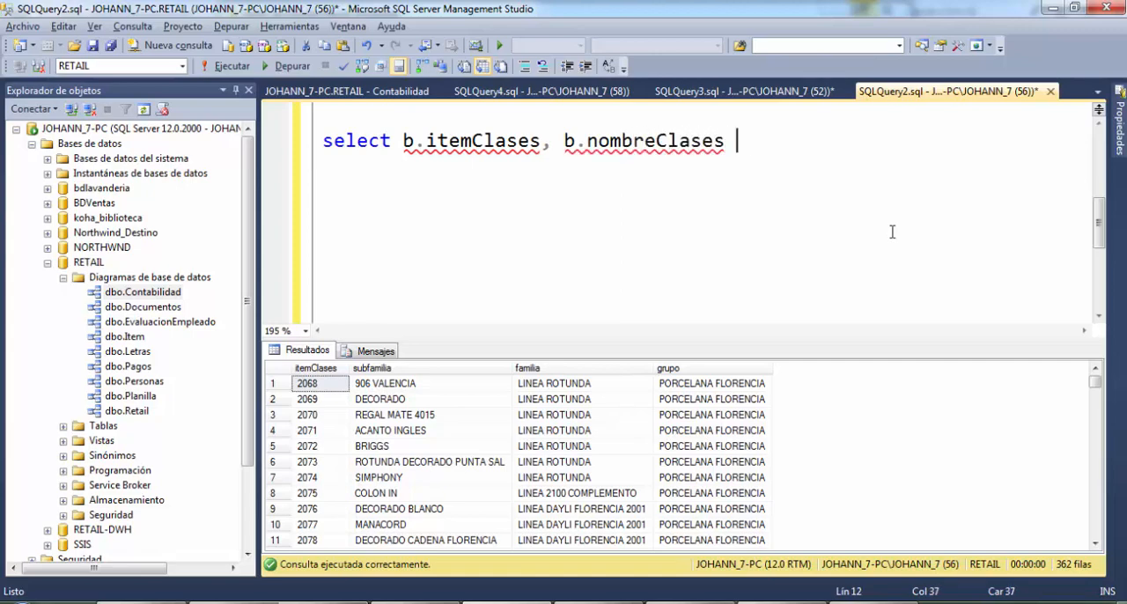
type("familia")
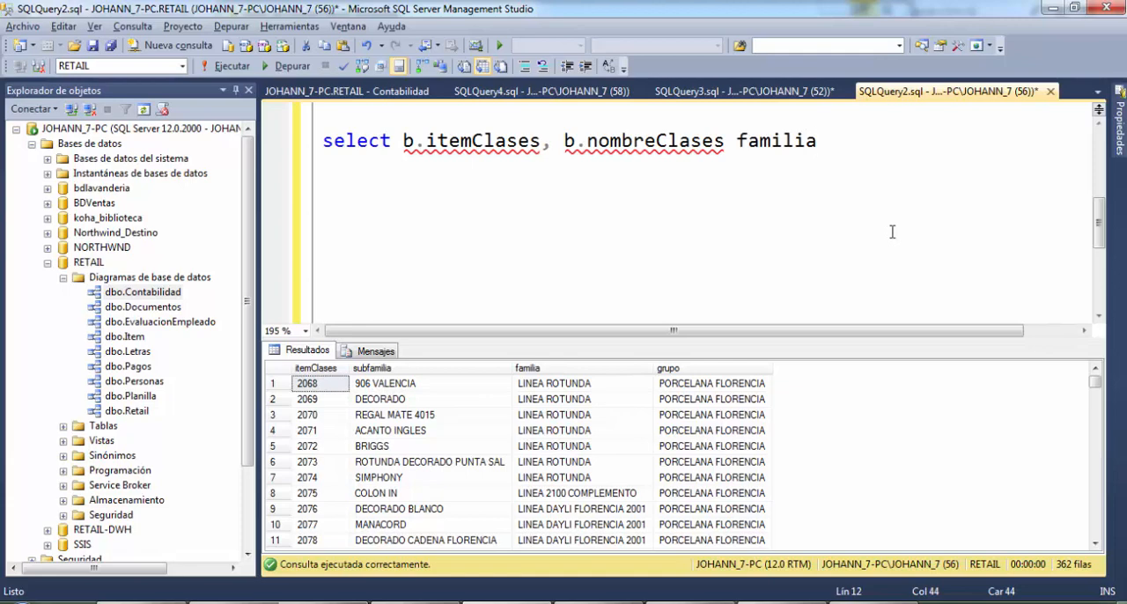
type(", c")
type(".nom")
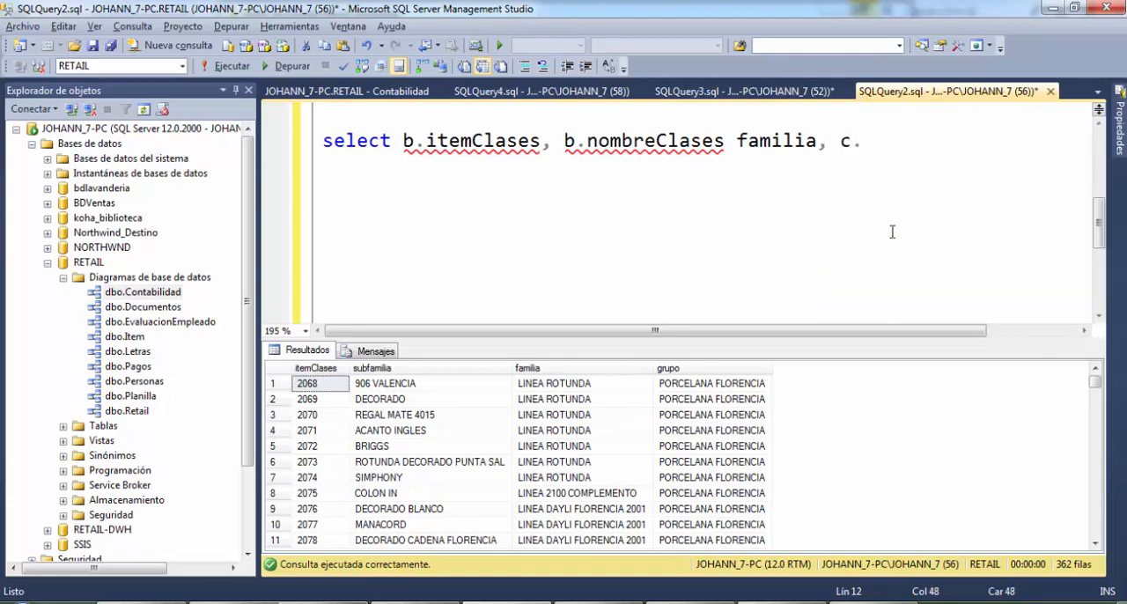
type("breClase")
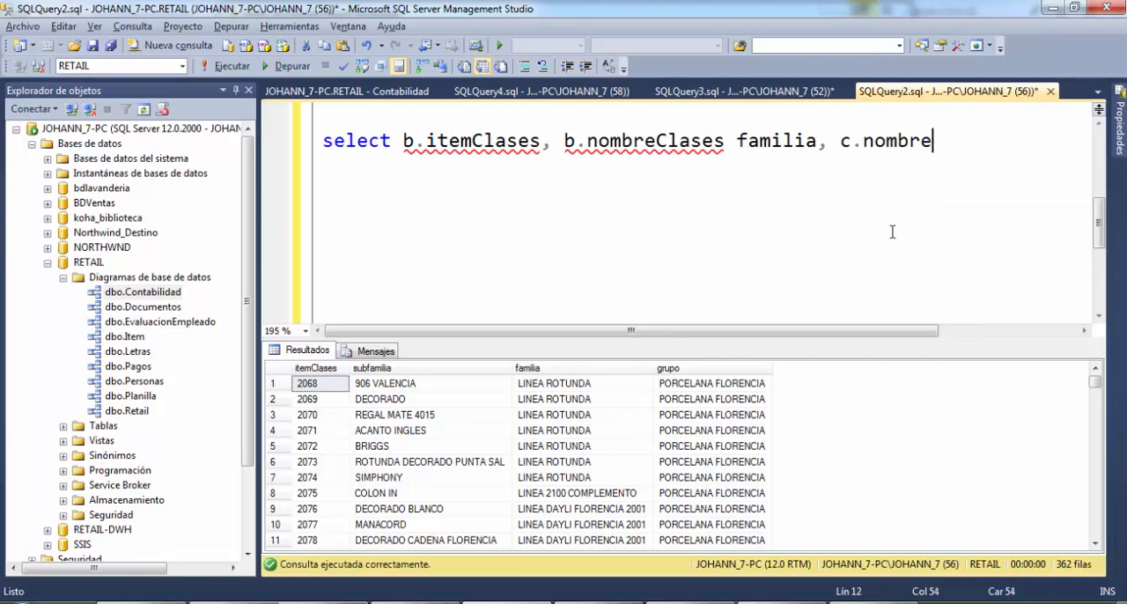
type("s")
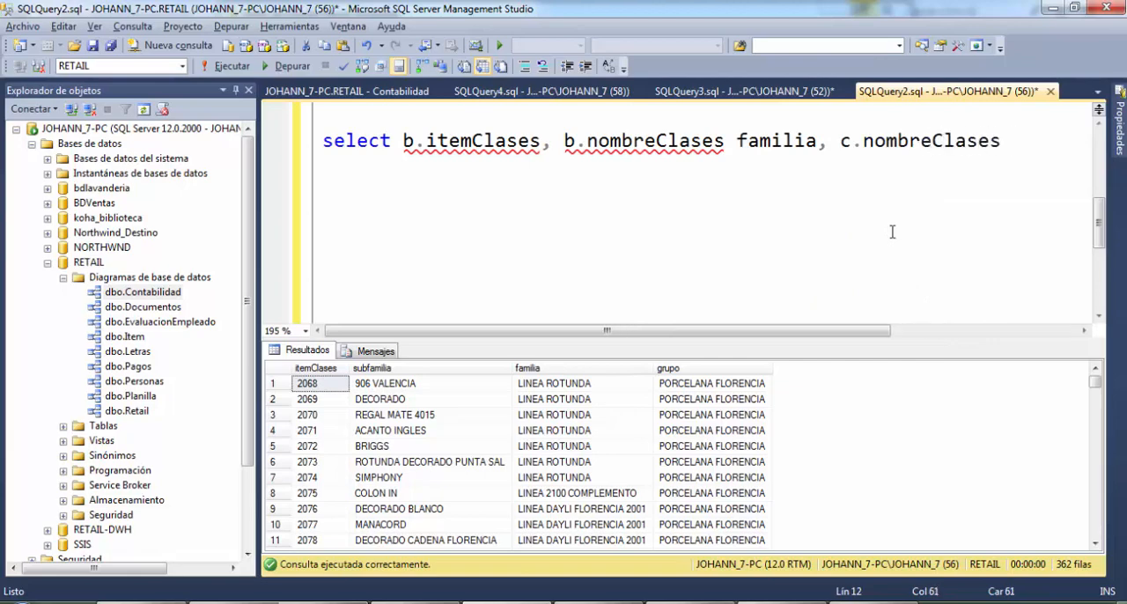
type(" grupo")
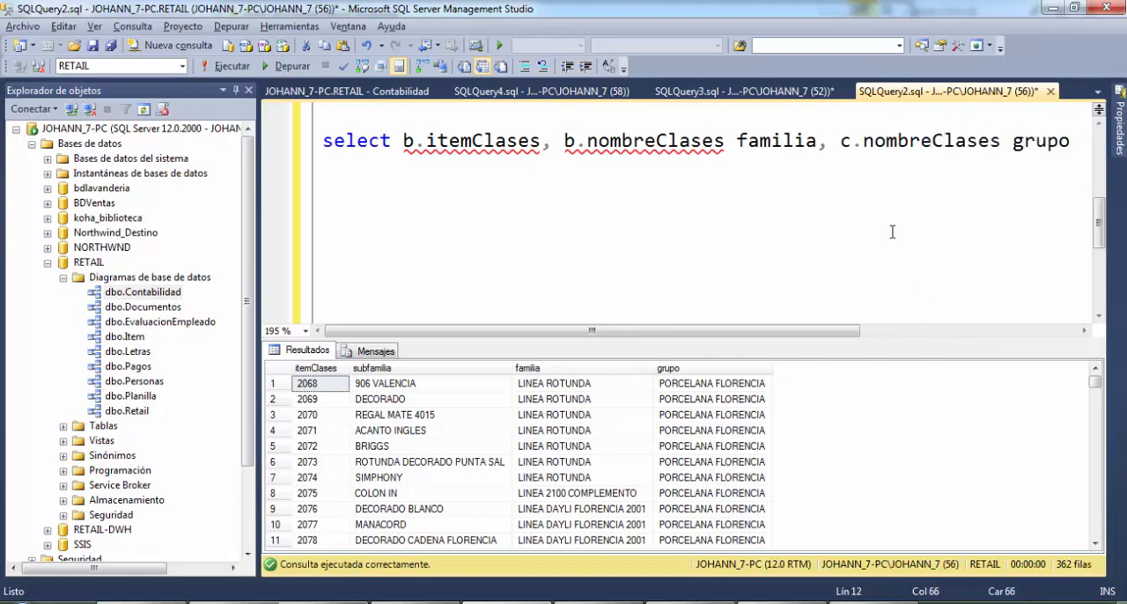
Add a from clause on a new line that inner joins ma.itemClases b with ma.itemClases c, ending in on
key("Return")
type("from")
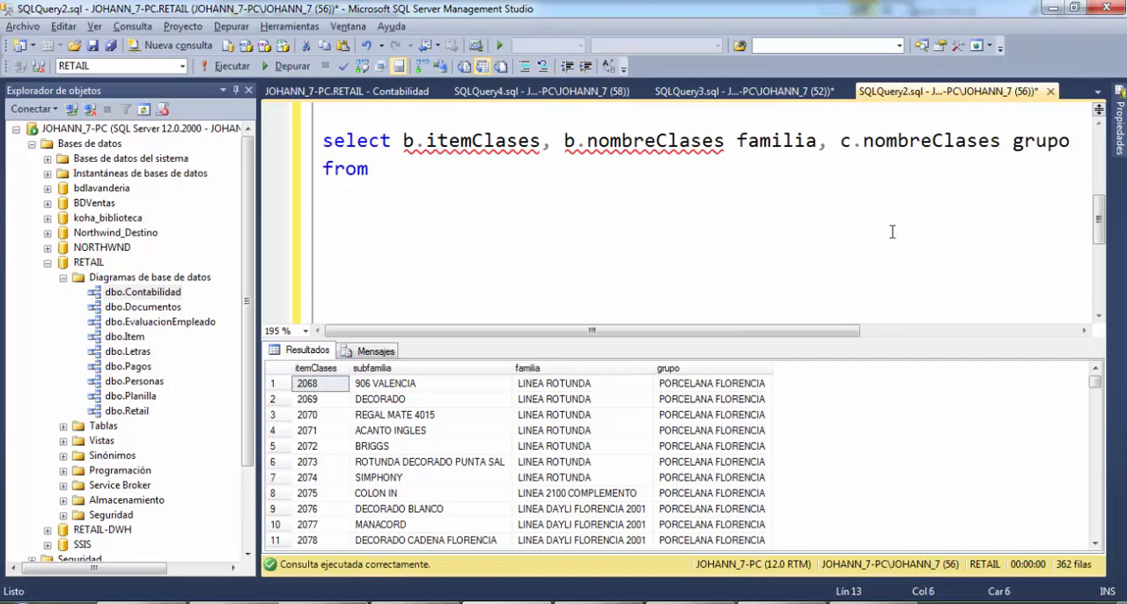
type(" ma.ite")
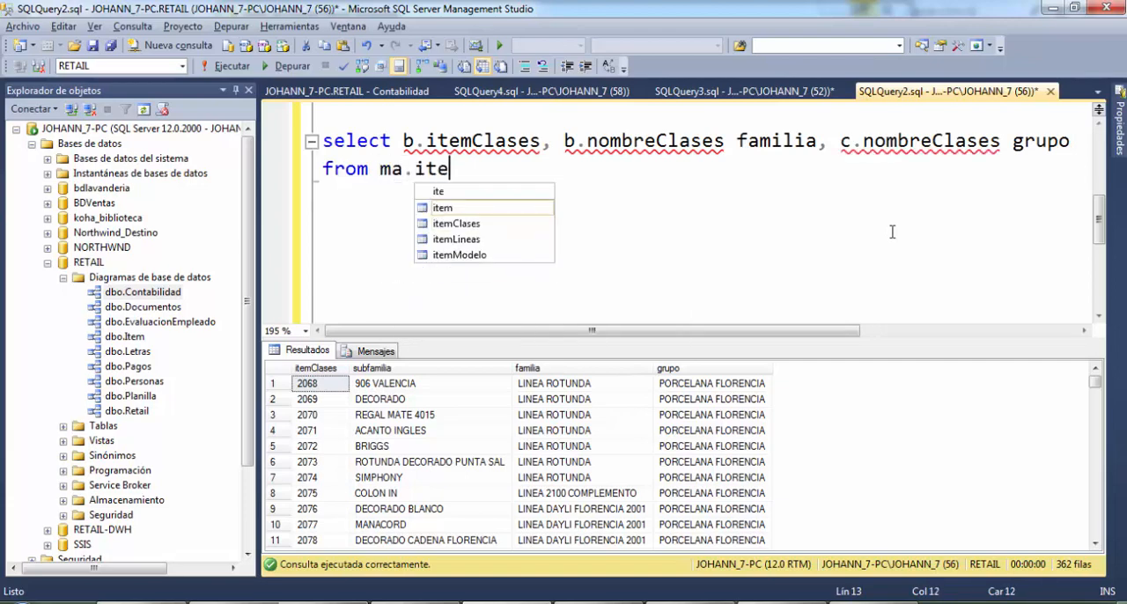
type("mClases b")
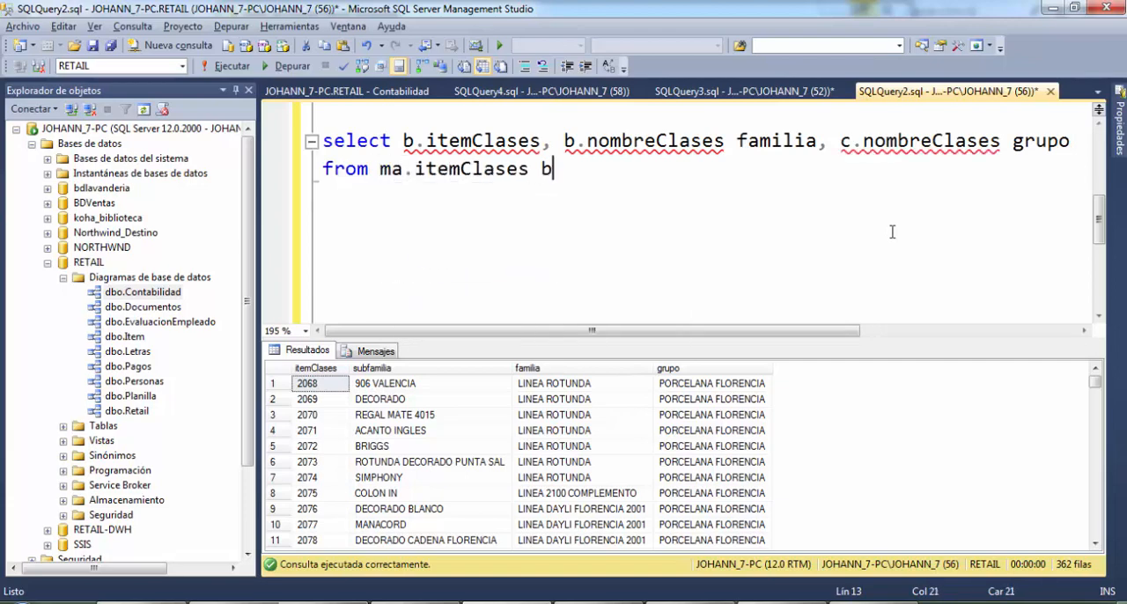
type(" inner join")
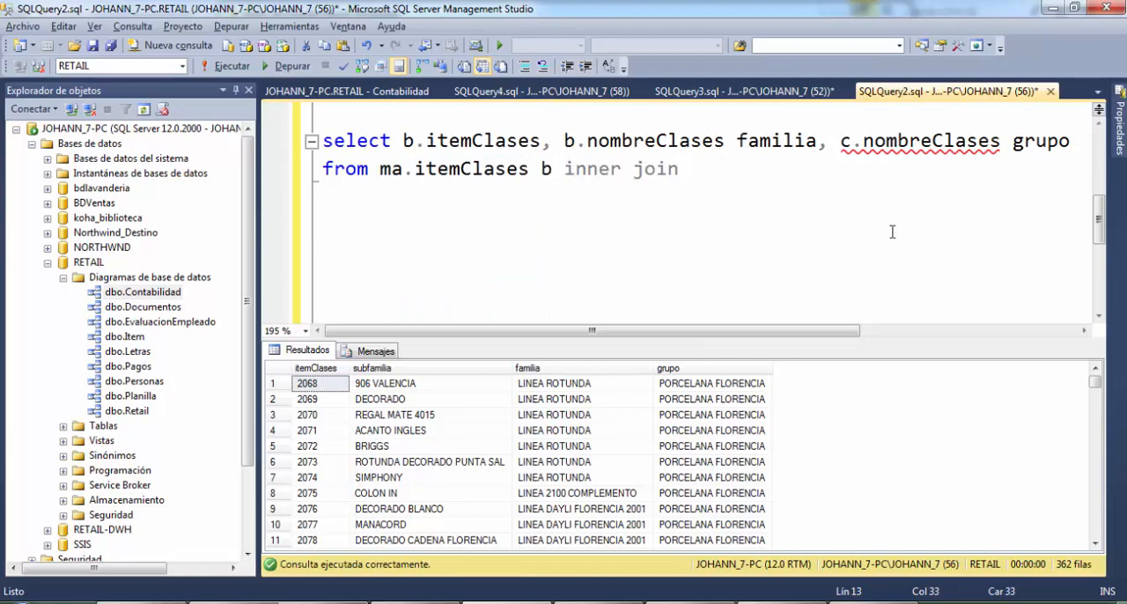
type(" ma.item")
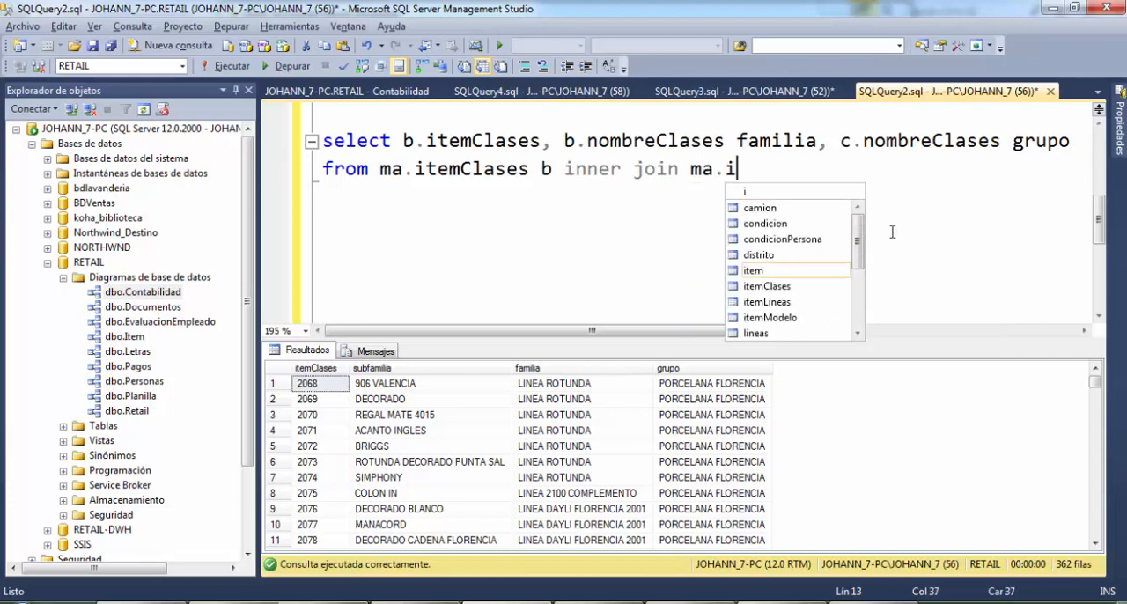
type("Clases C")
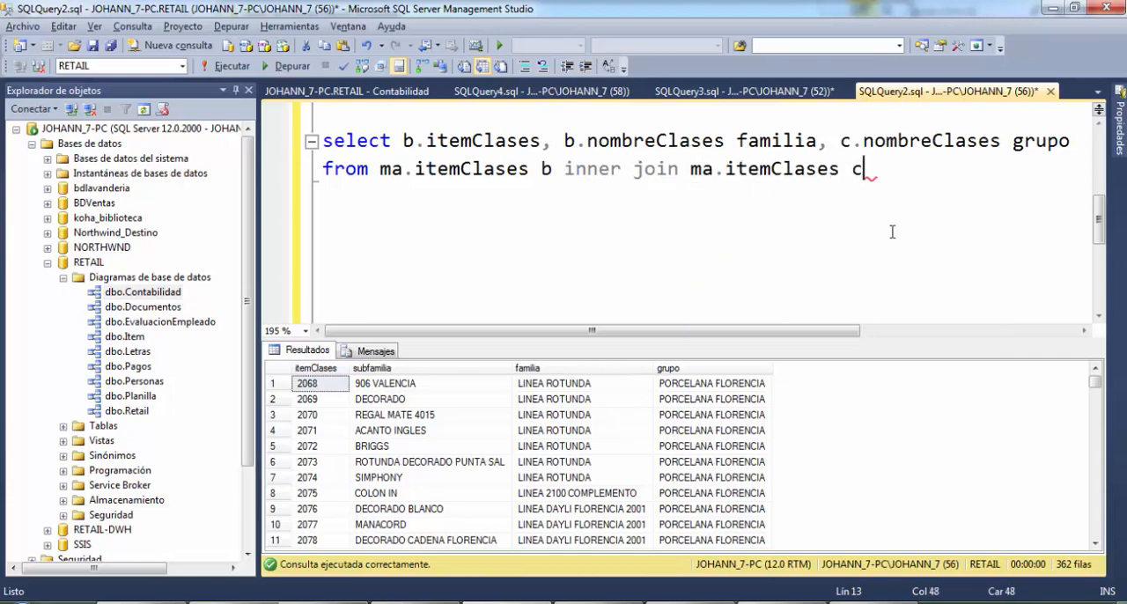
type(" on")
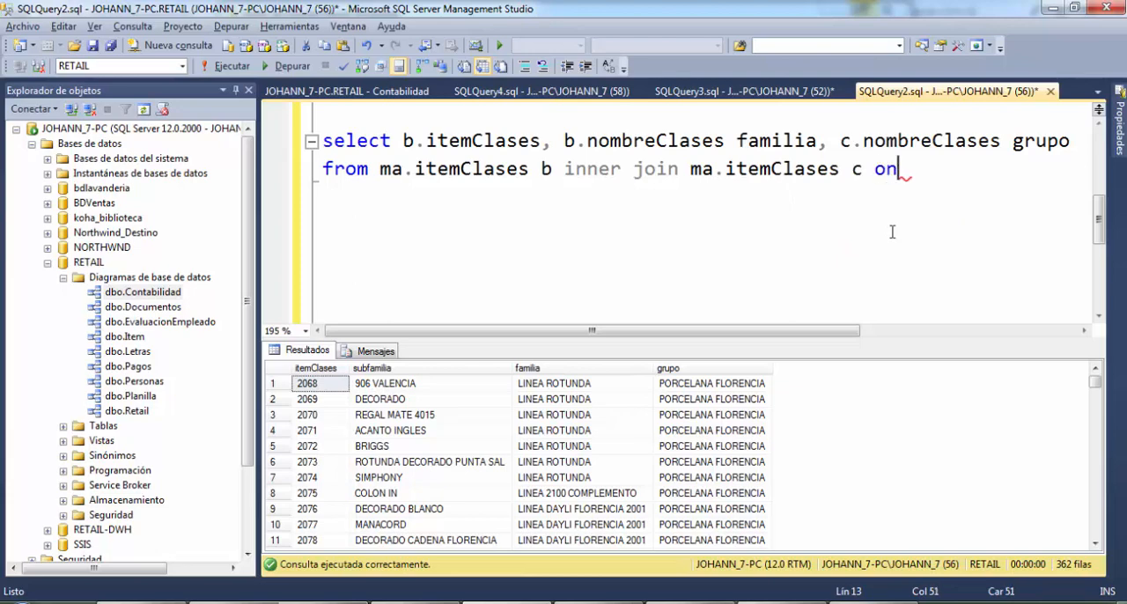
Enter the join condition LEFT(b.codigoClases,2)=c.codigoClases on the following line
key("Return")
type("lef")
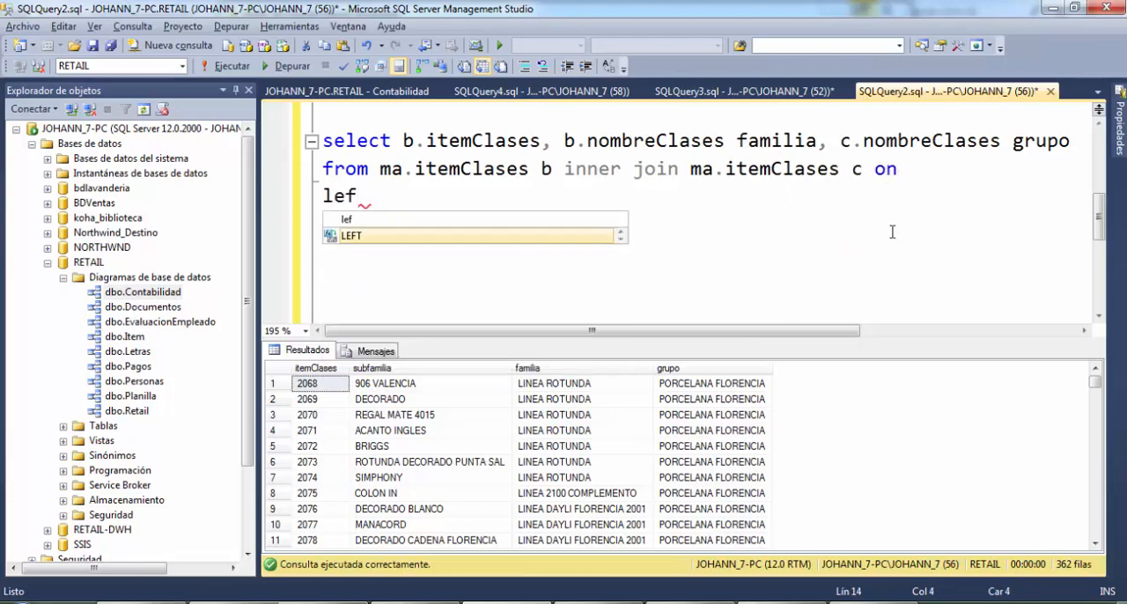
key("Tab")
type("(")
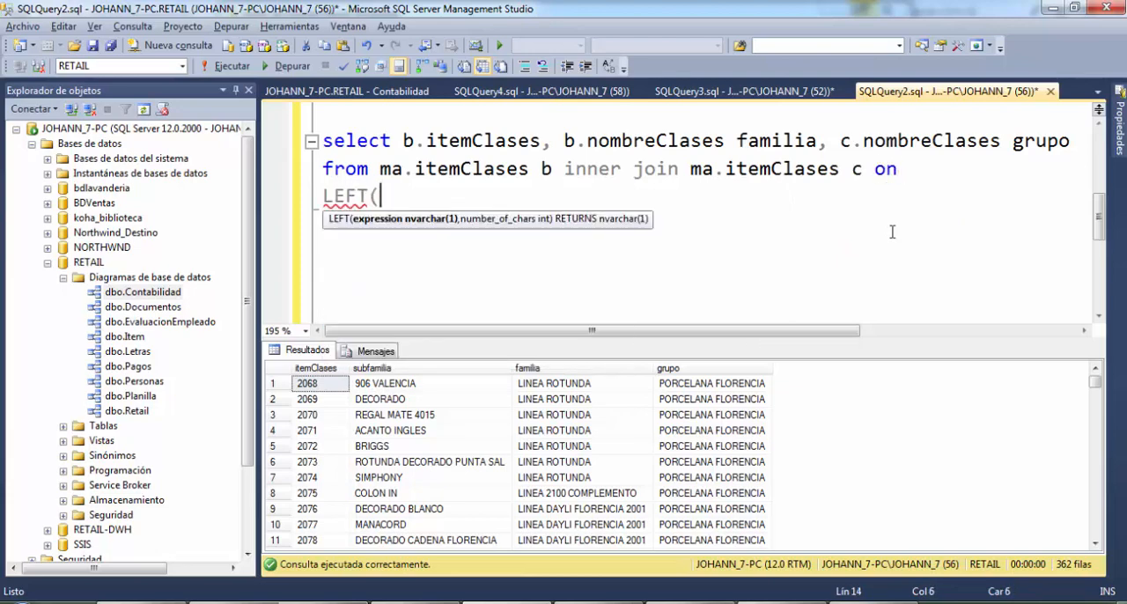
type("b.codi")
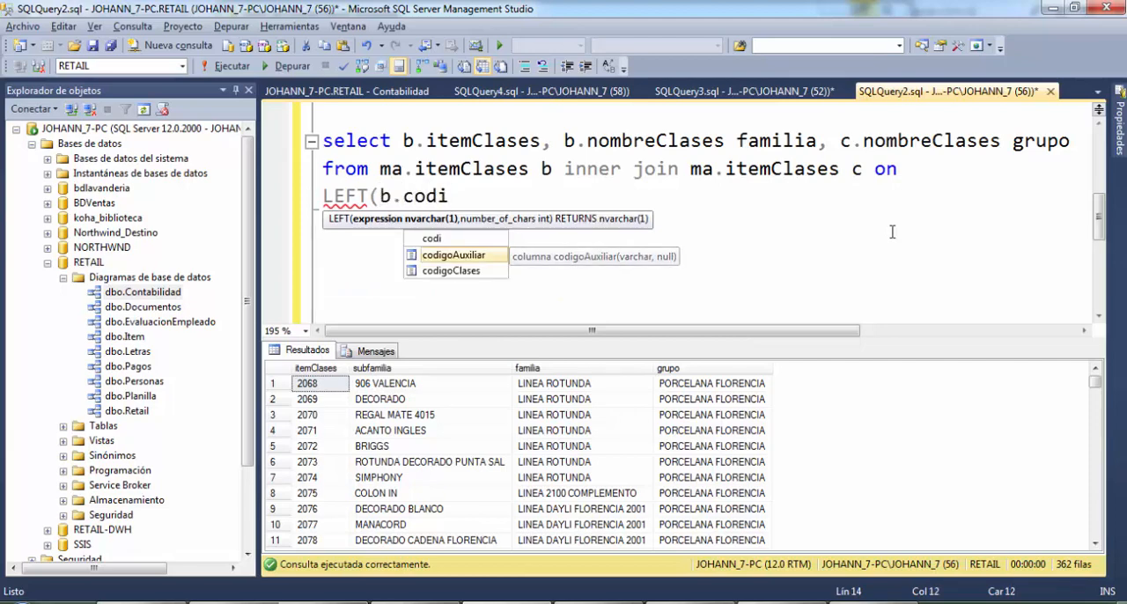
key("Down")
key("Tab")
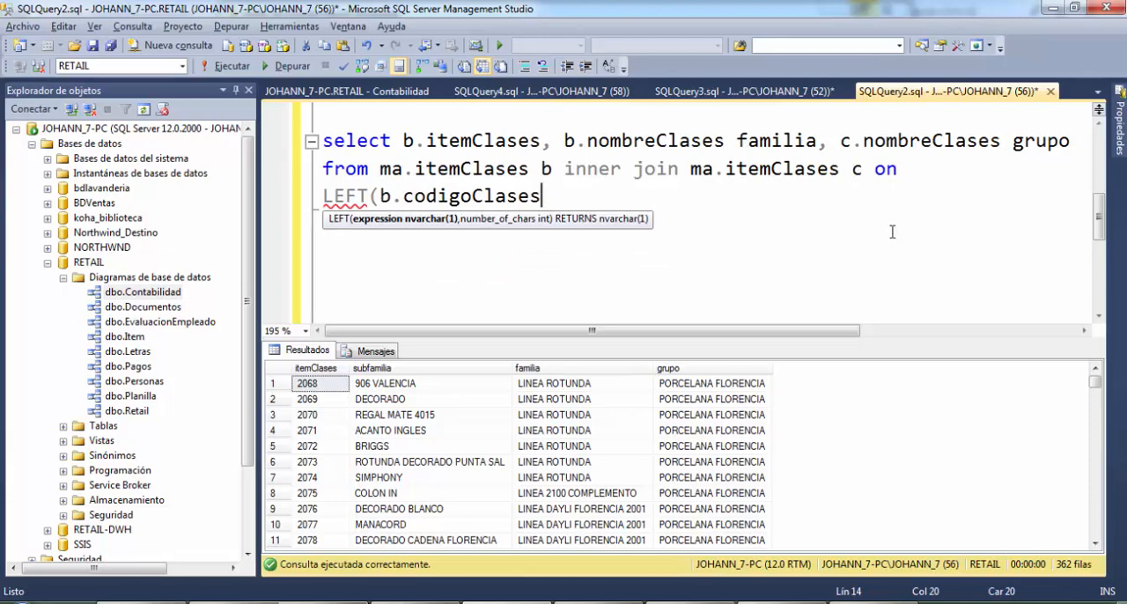
type(",2)")
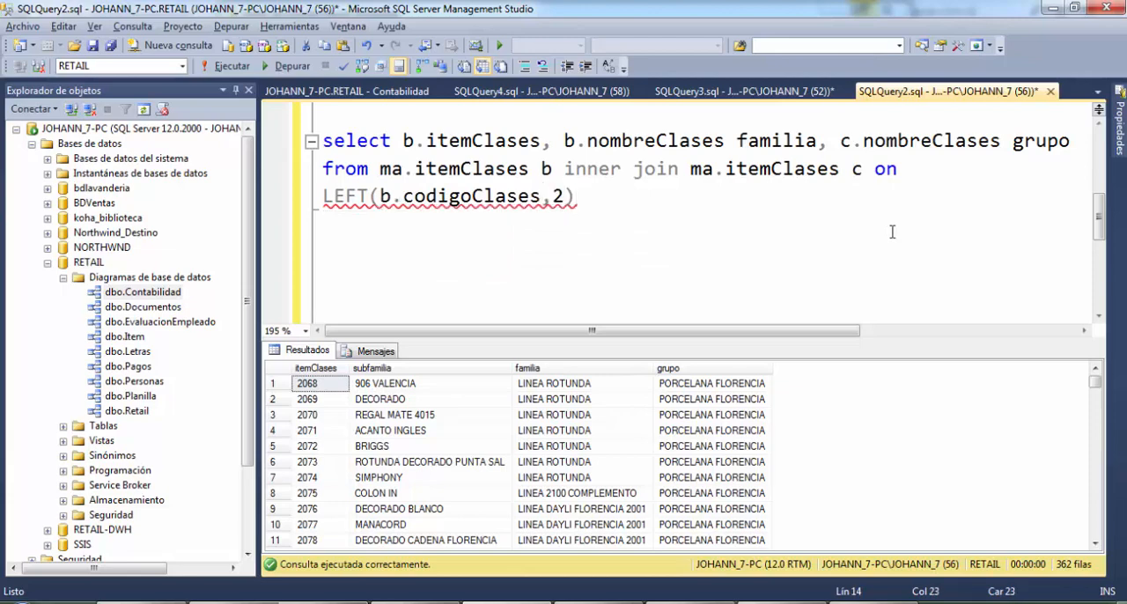
type("=c.")
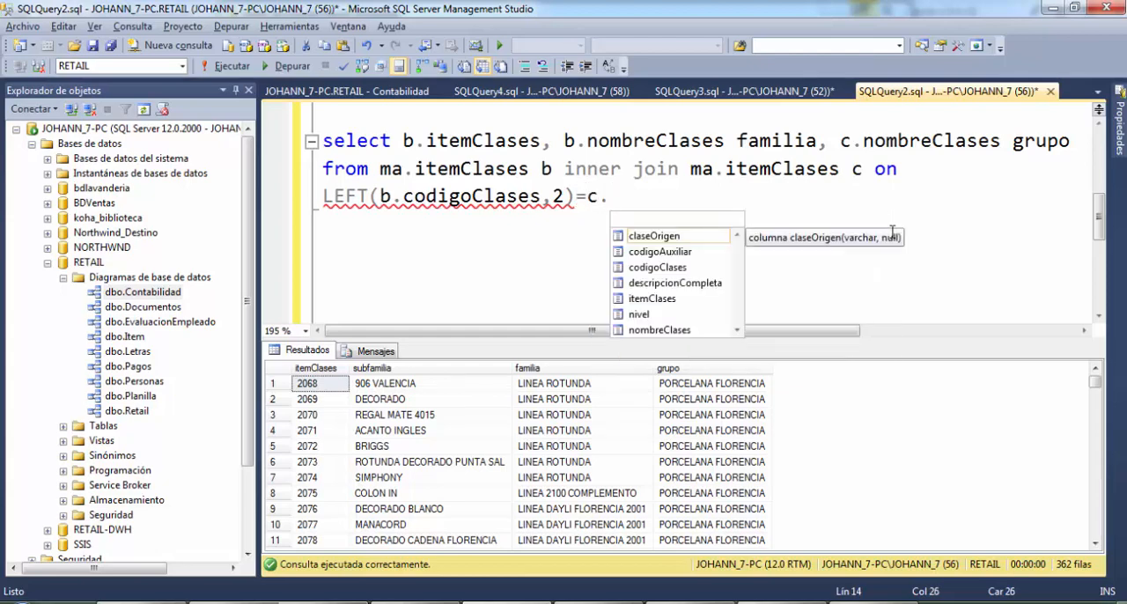
type("codi")
key("Down")
key("Tab")
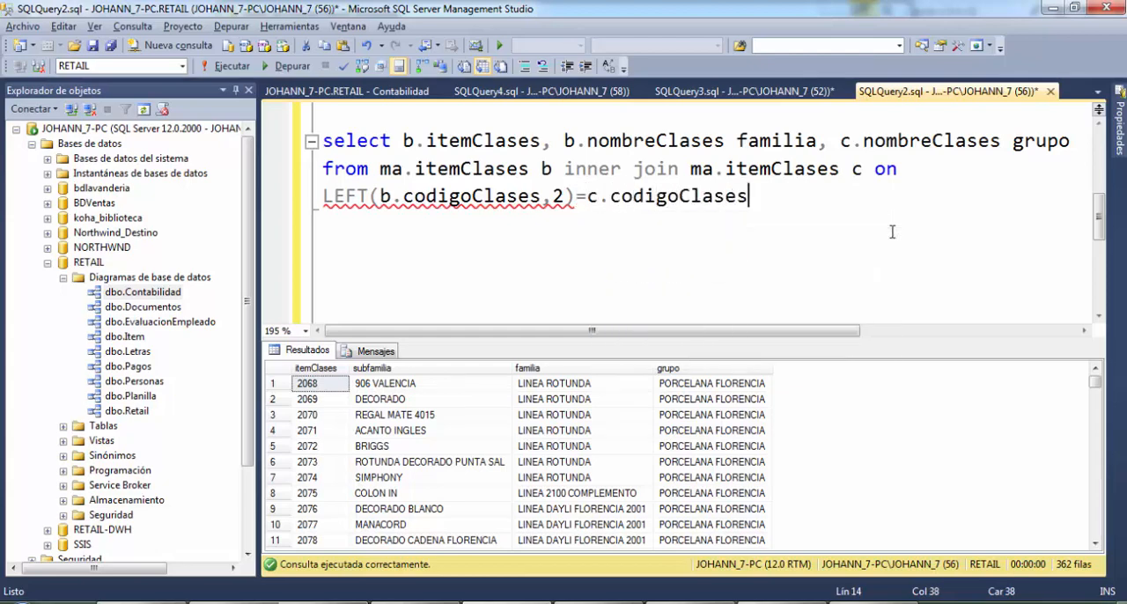
key("BackSpace")
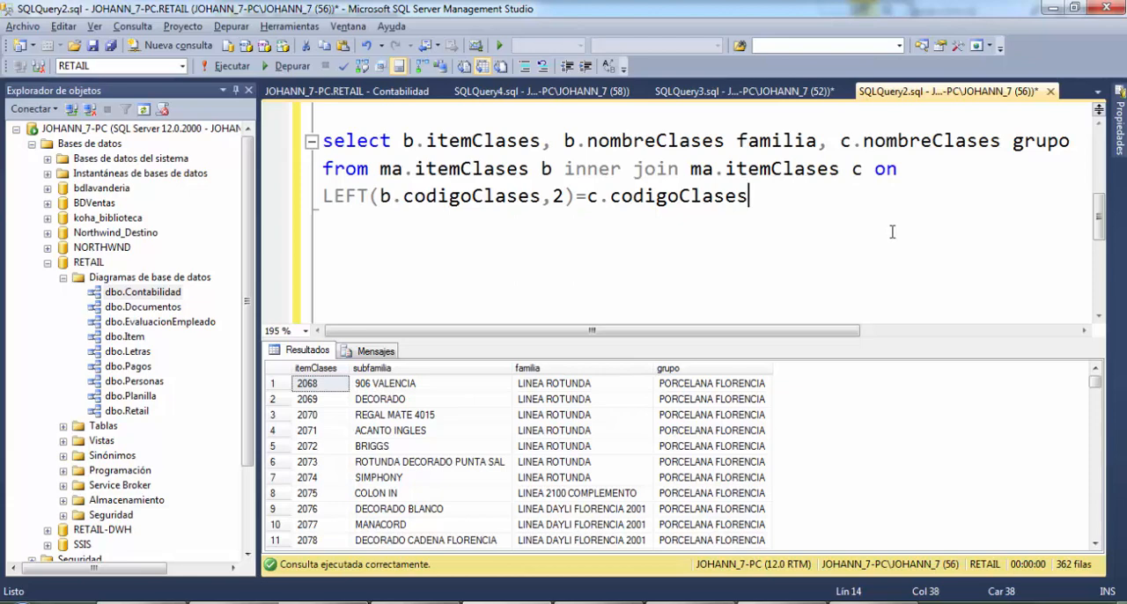
Add a where clause on a new line with the condition b.nivel = '**'
key("Return")
type("where n")
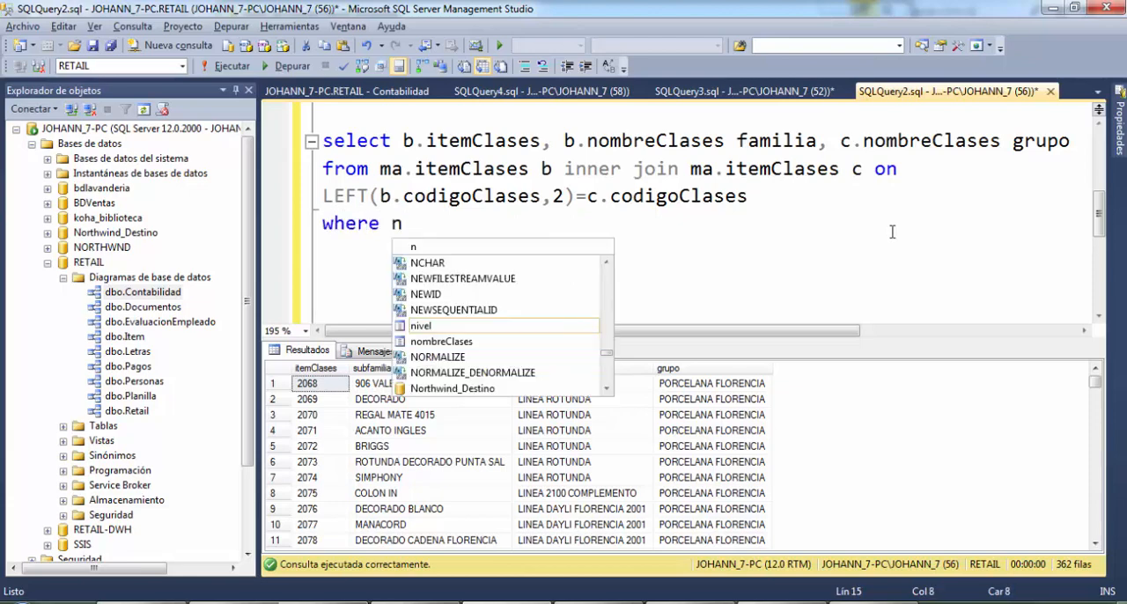
key("BackSpace")
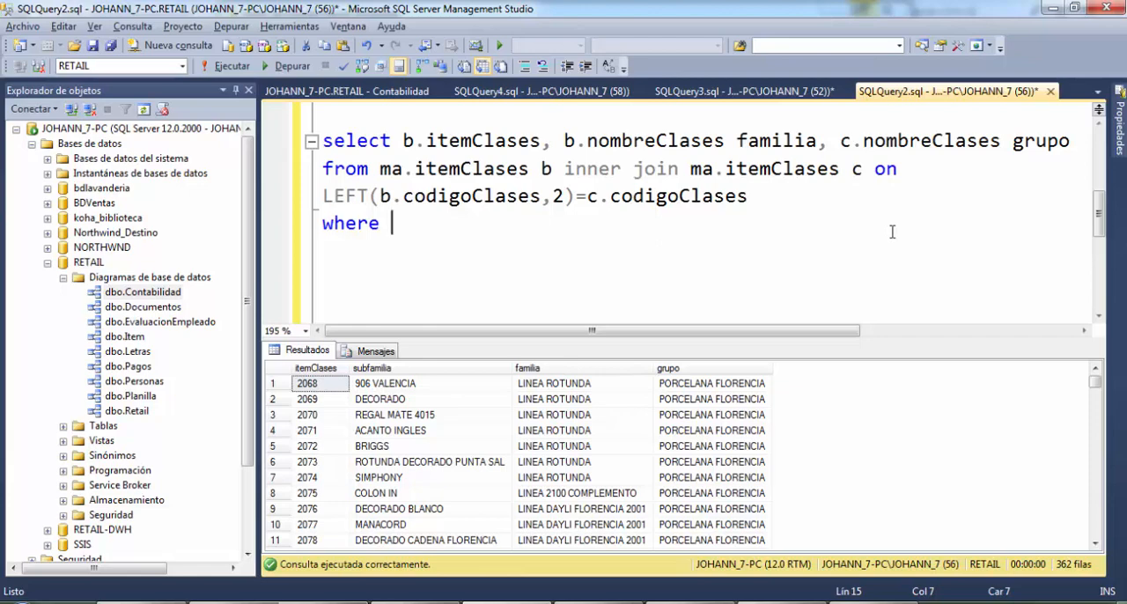
type("b.nivel ")
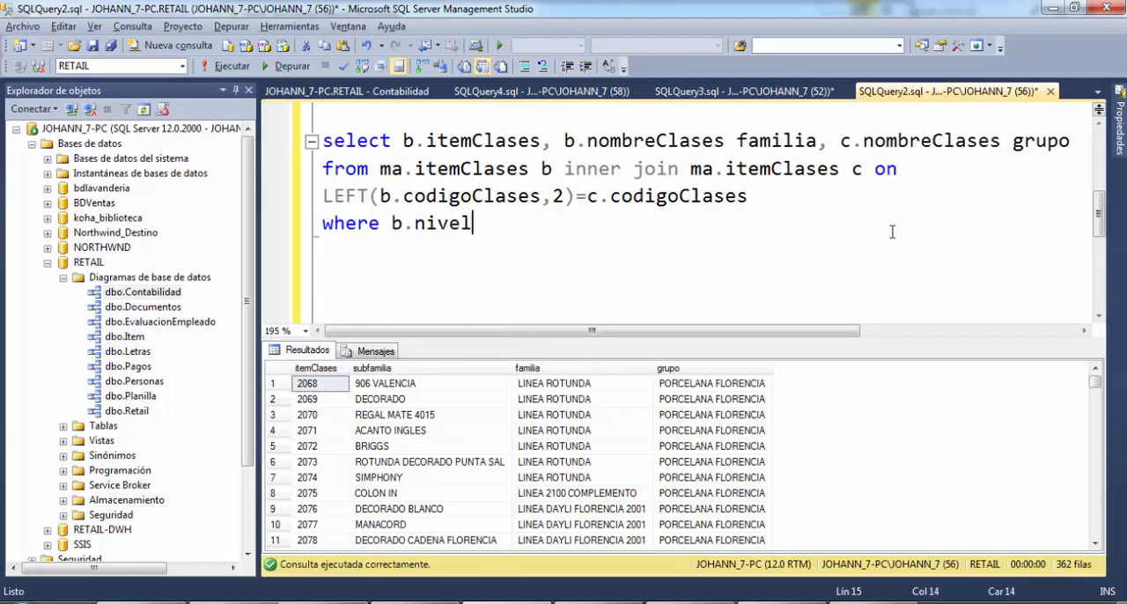
type("= ")
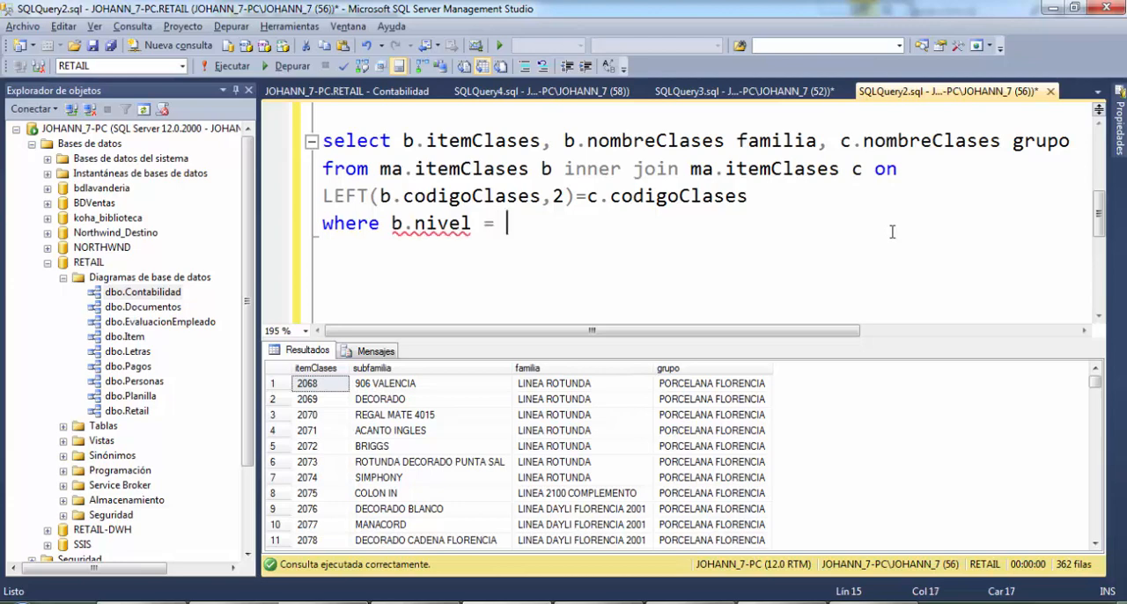
type("'**")
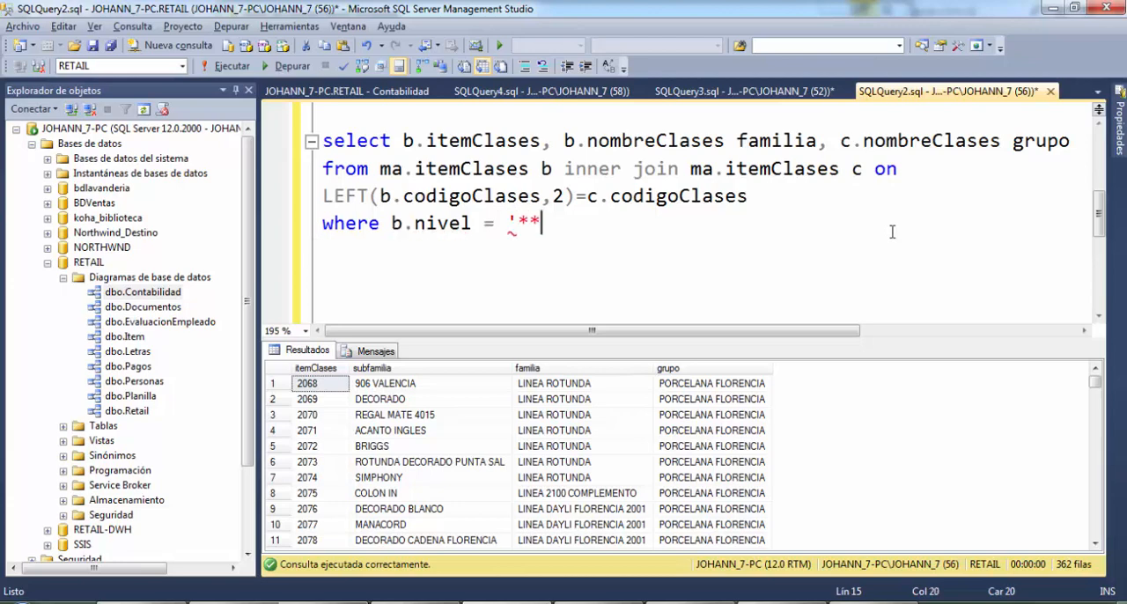
type("' AND ")
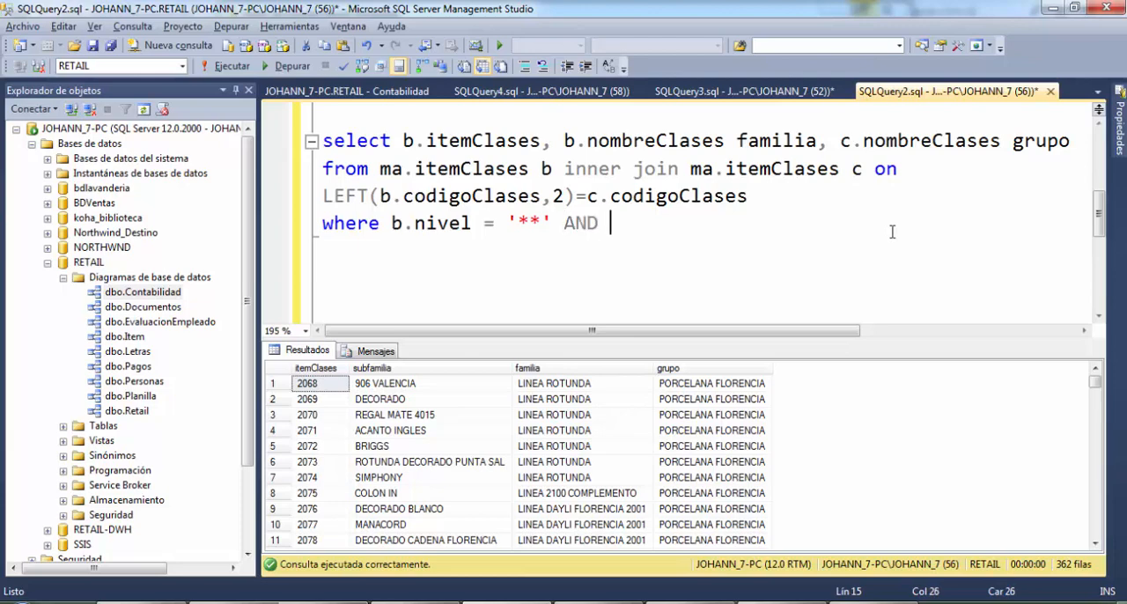
type("c")
Extend the where clause with AND C.nivel='*' and end the query with a semicolon
key("BackSpace")
type("C")
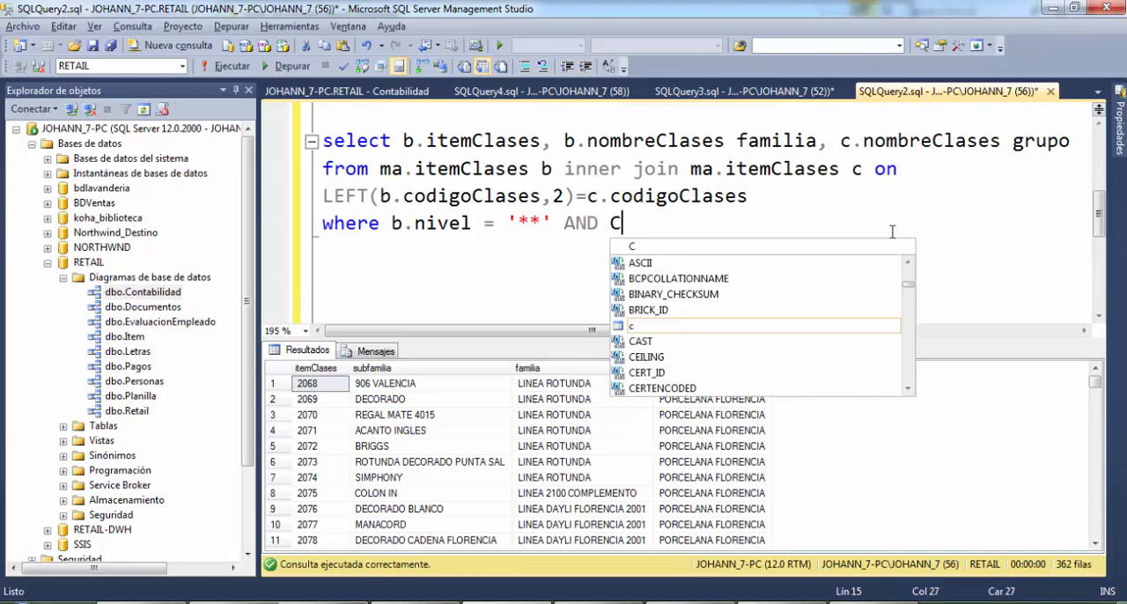
key("Escape")
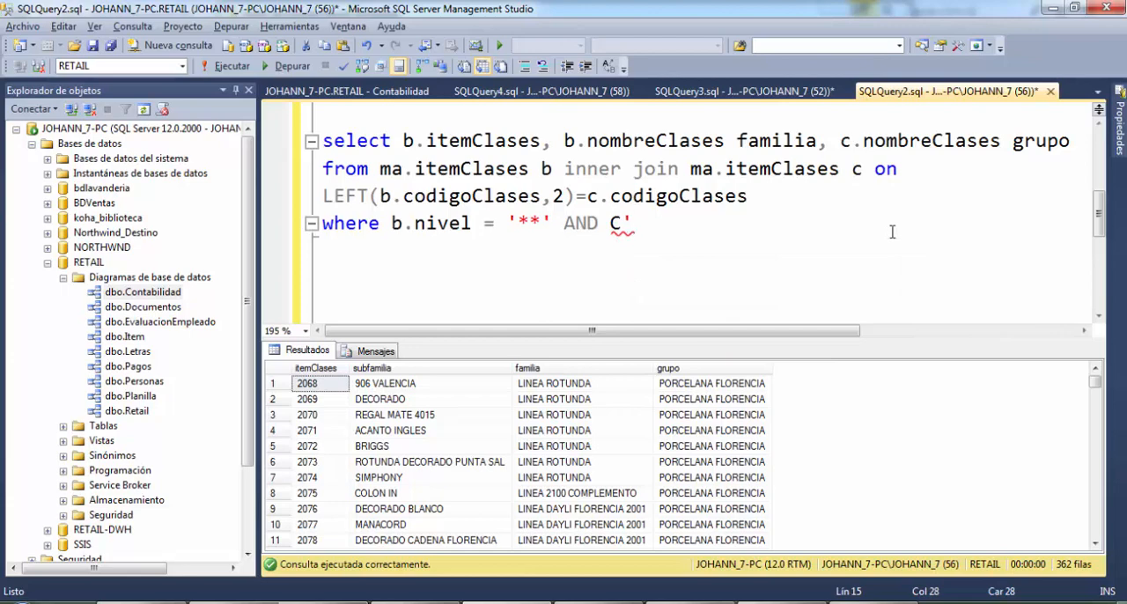
type(".ni")
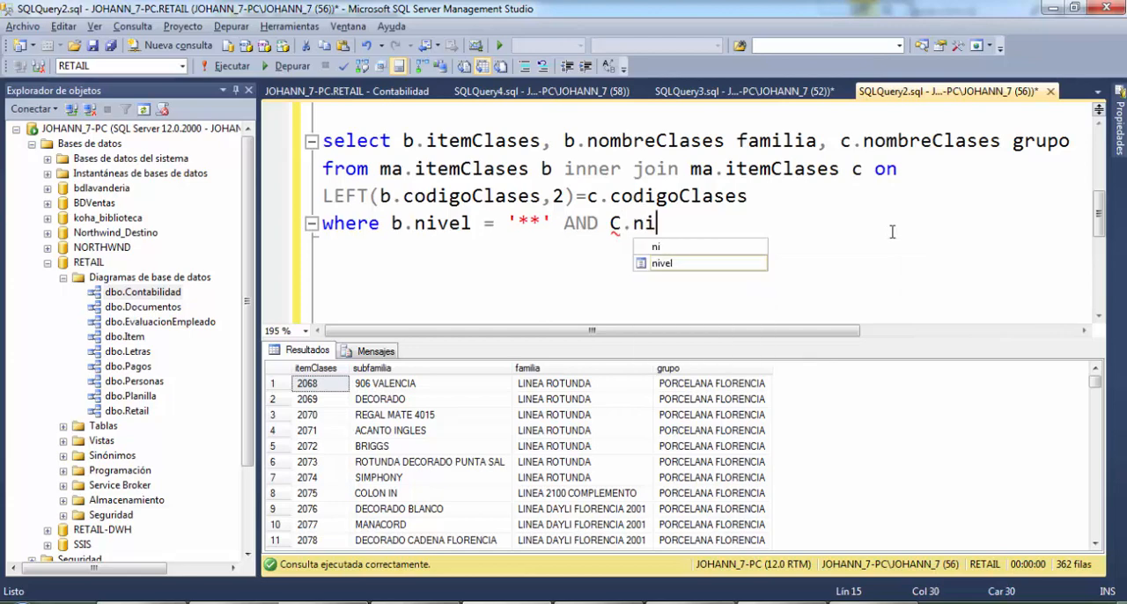
key("Tab")
type("='")
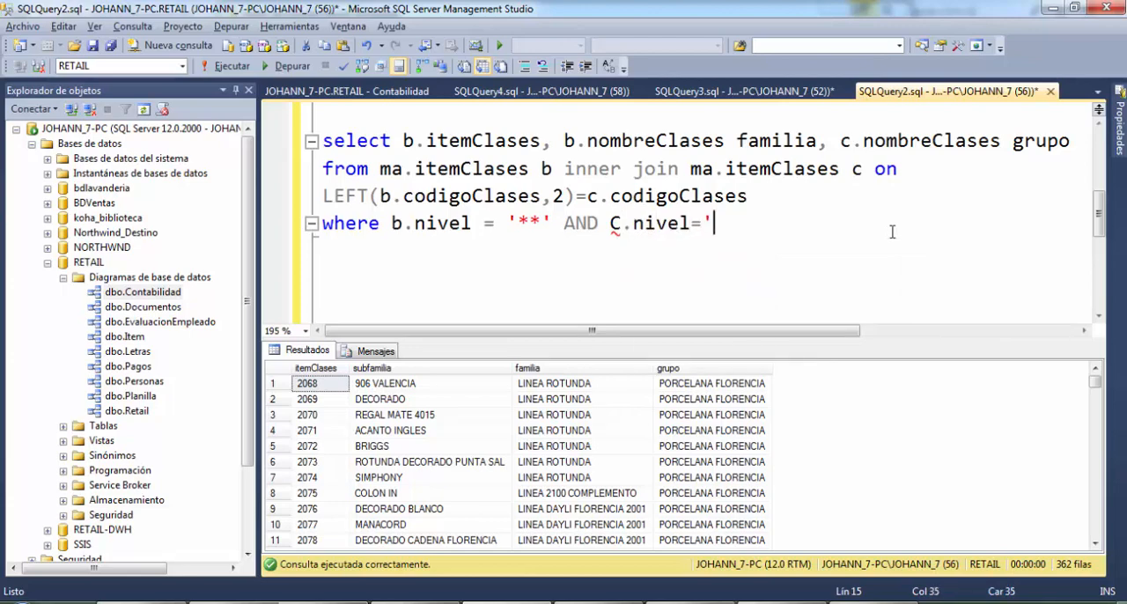
type("*';")
Run only the new familia/grupo query, from its select line through its where clause
key("shift+Home")
key("shift+Up")
key("shift+Up")
key("shift+Up")
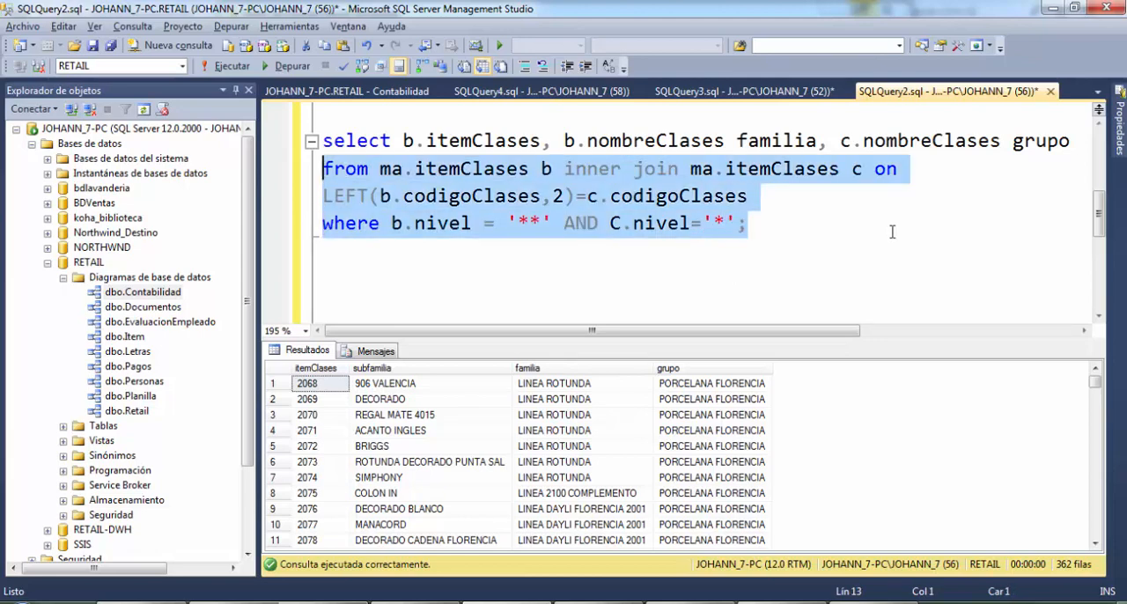
key("F5")
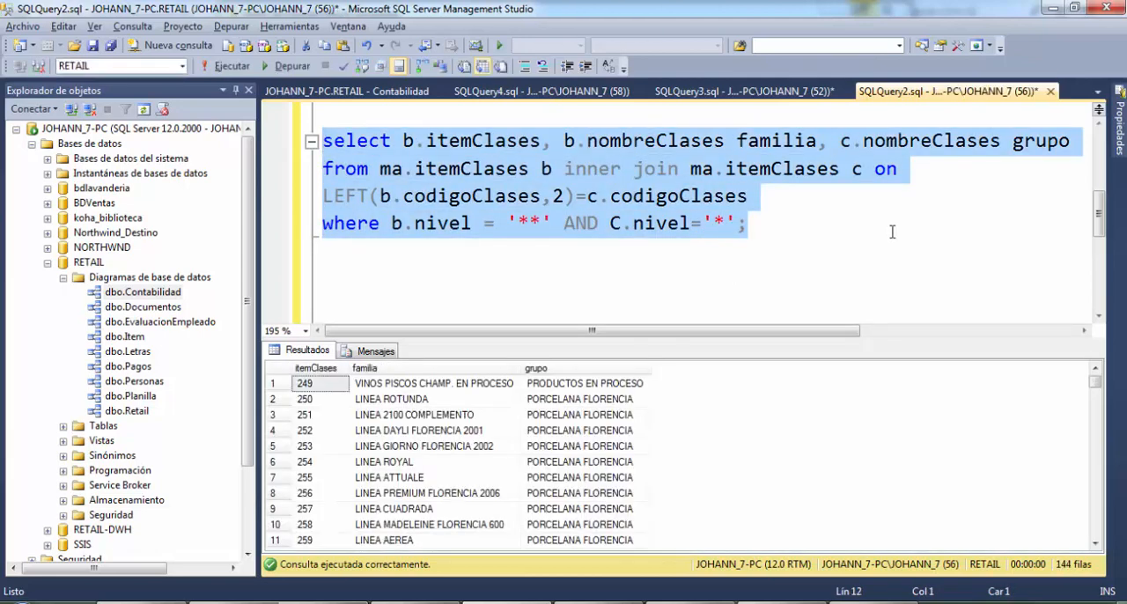
key("ctrl+End")
key("Up")
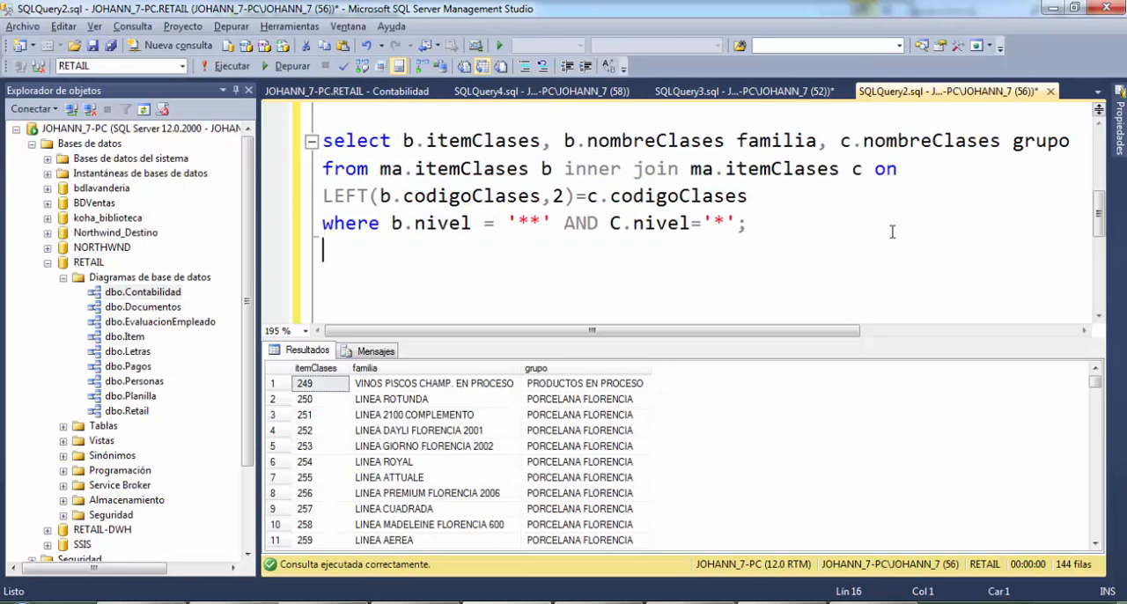
key("End")
key("shift+Home")
key("shift+Up")
key("shift+Up")
key("shift+Up")
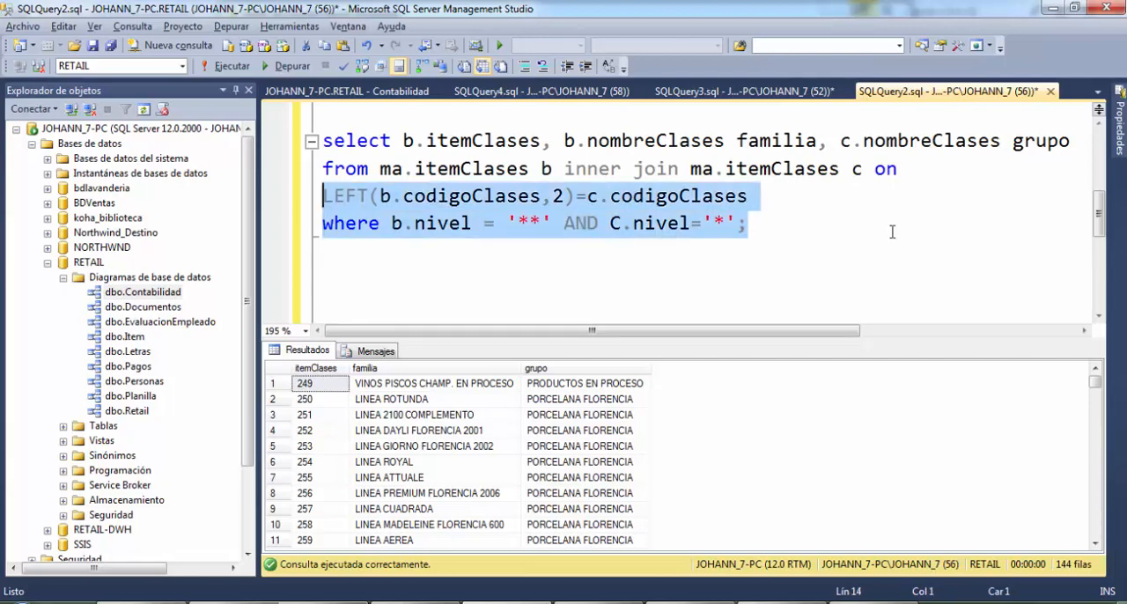
key("Down")
key("Down")
key("Up")
key("Up")
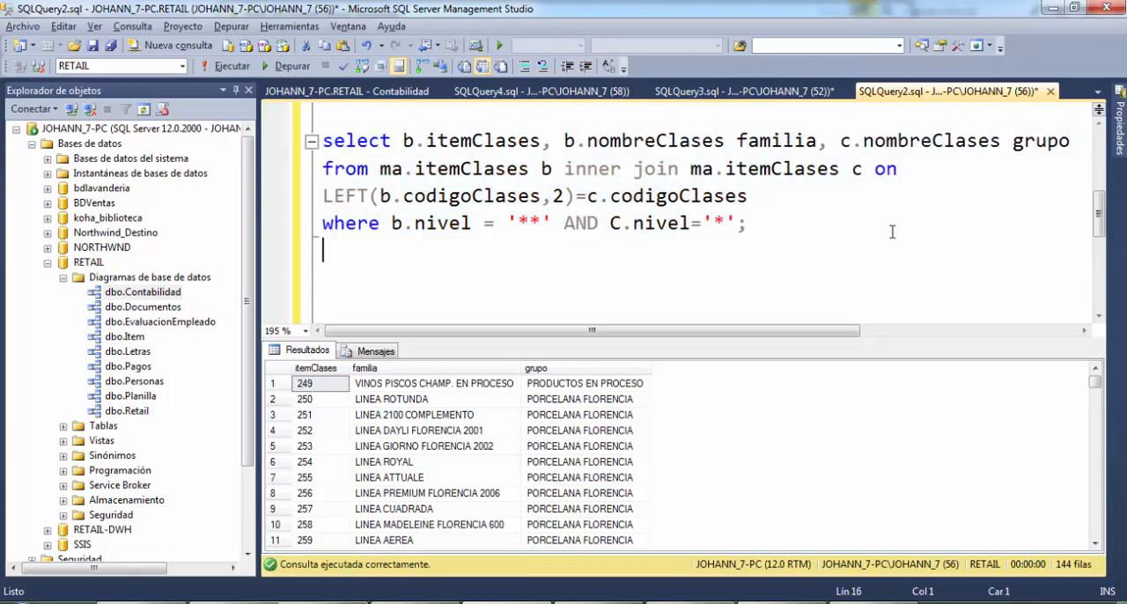
Copy the complete familia/grupo query into the SQL query of the open Búsqueda editor in Visual Studio and preview its results
key("End")
key("shift+Home")
key("shift+Up")
key("shift+Up")
key("shift+Up")
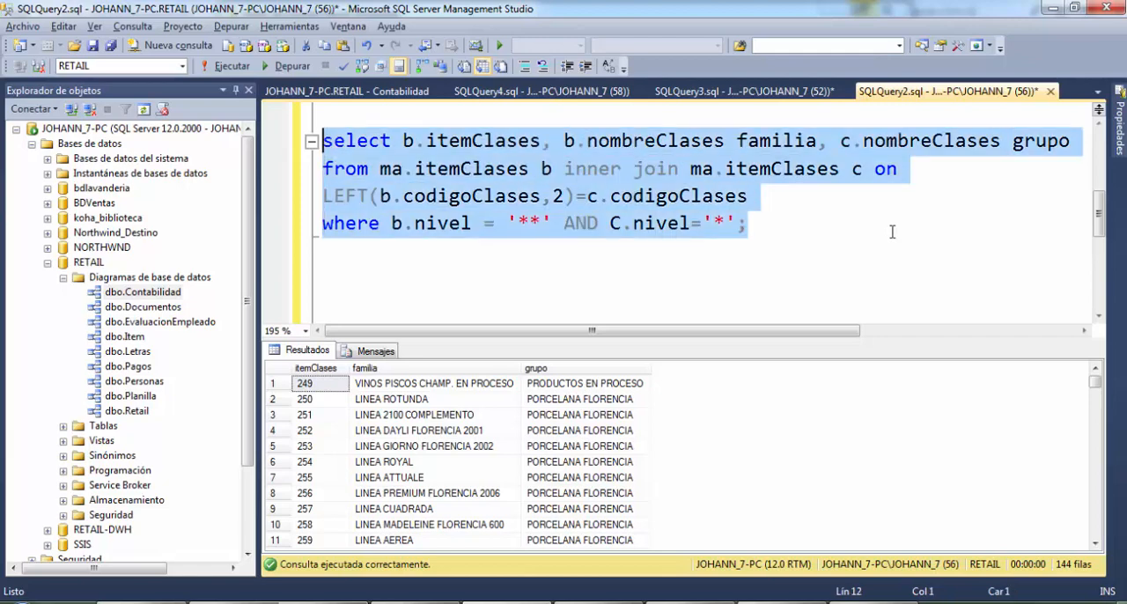
key("F5")
key("alt+Tab")
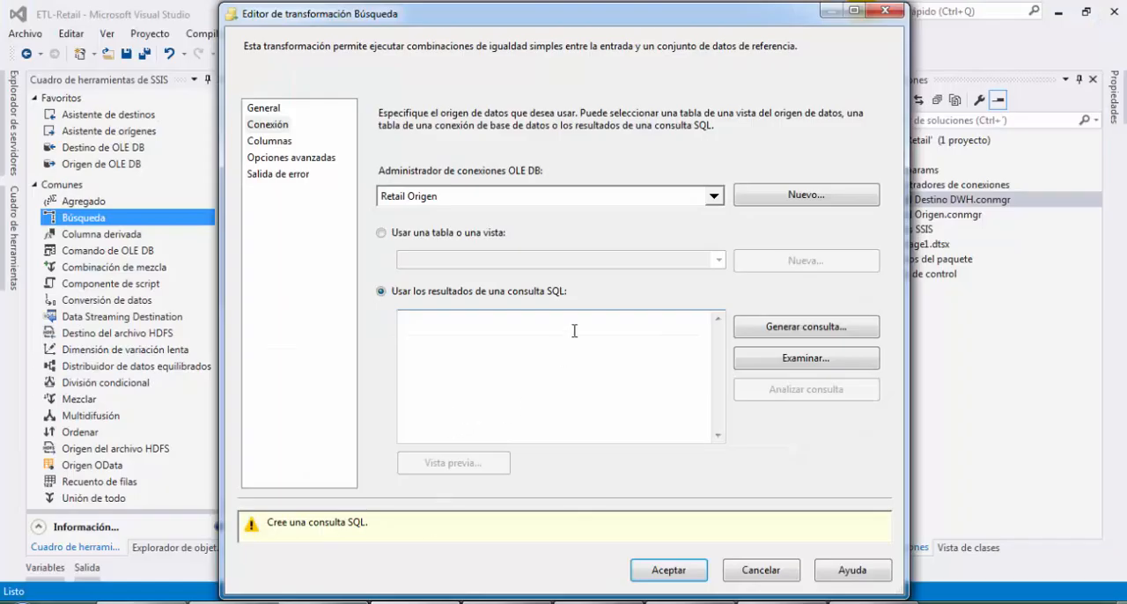
key("ctrl+v")
left_click(481, 462)
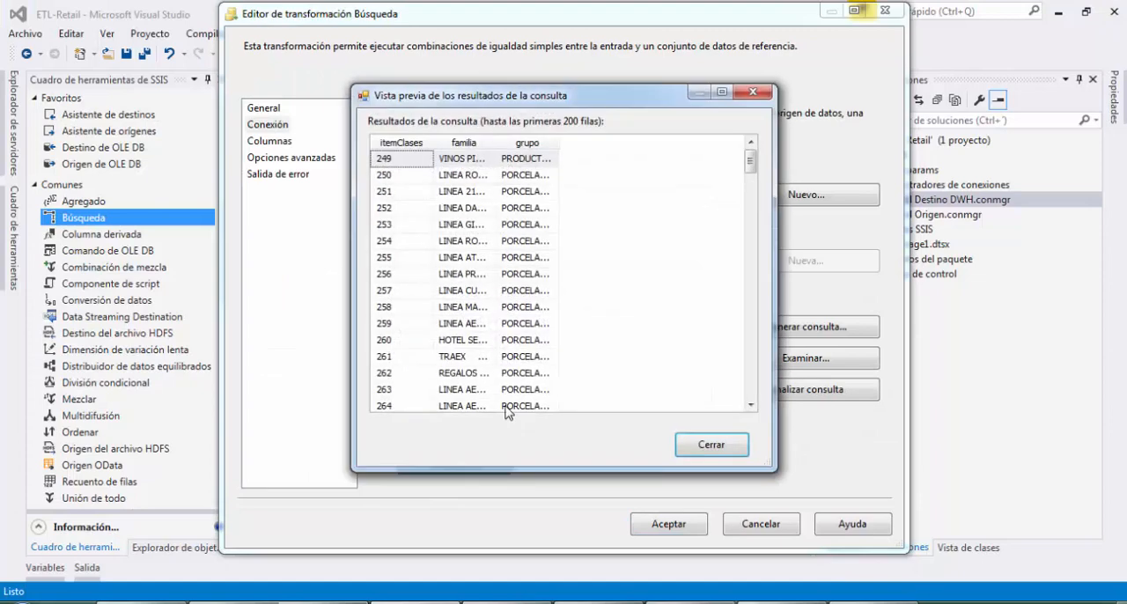
left_click(740, 451)
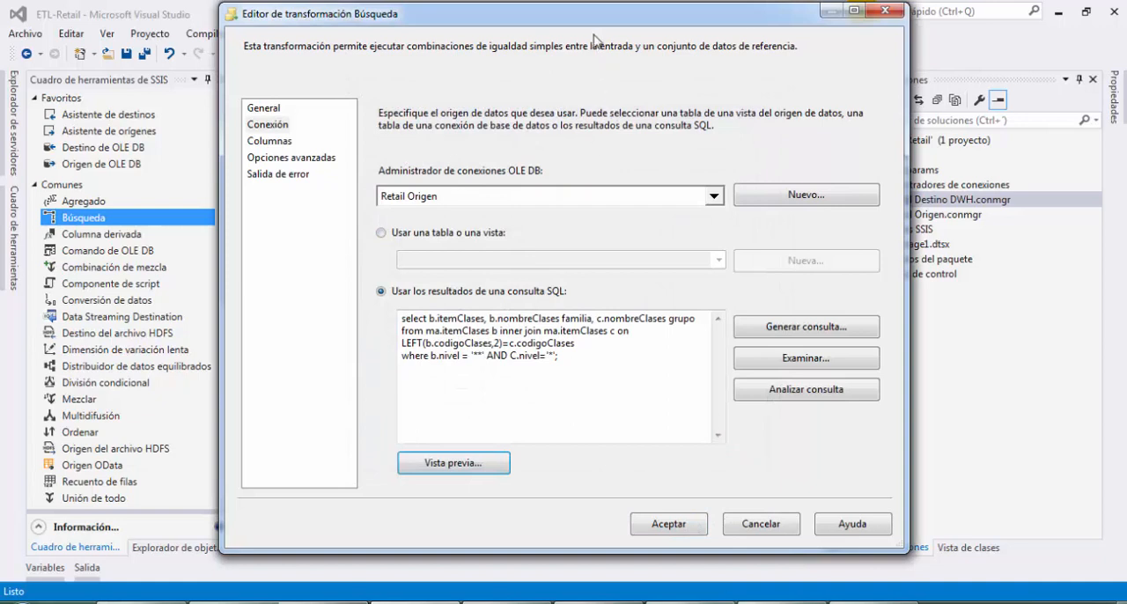
Map the input column itemClases to the lookup's itemClases, add familia and grupo as new columns, and accept the lookup settings
left_click(283, 147)
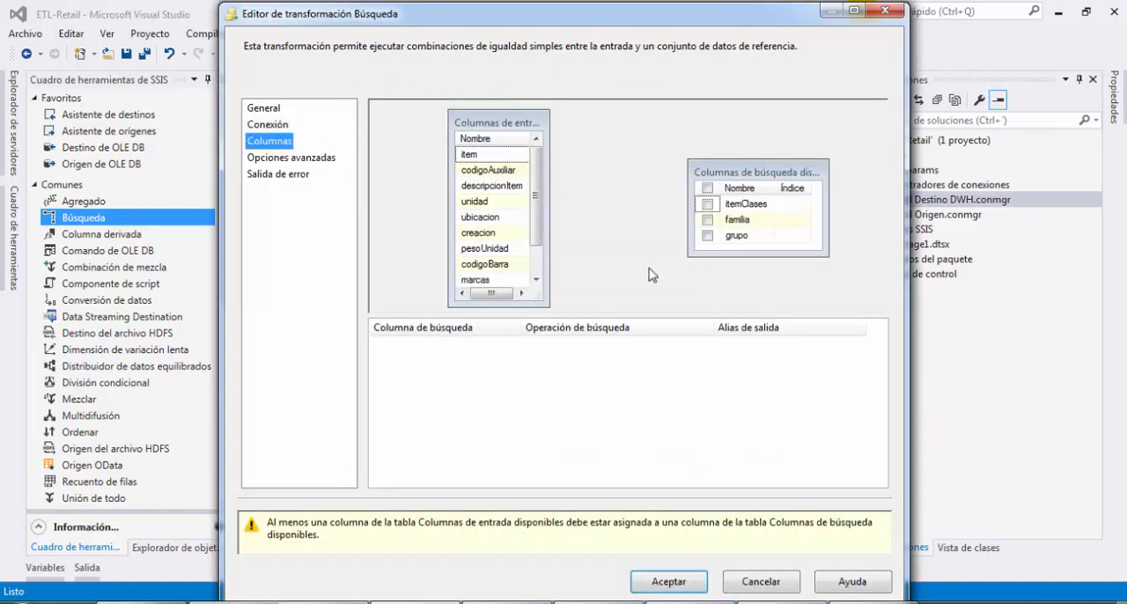
left_click_drag(547, 304, 763, 205)
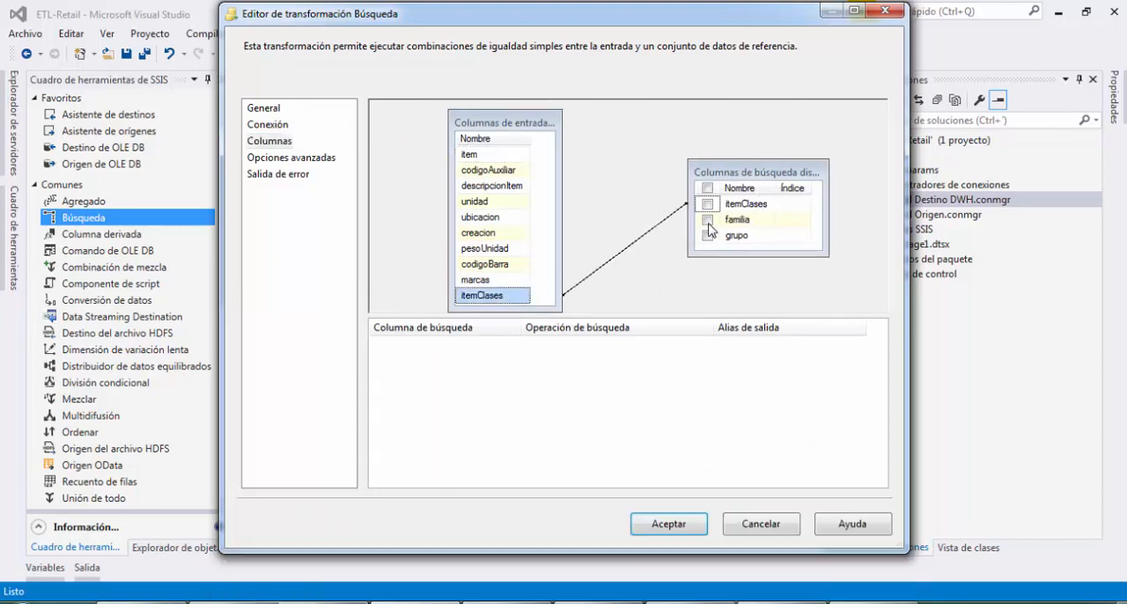
left_click(708, 221)
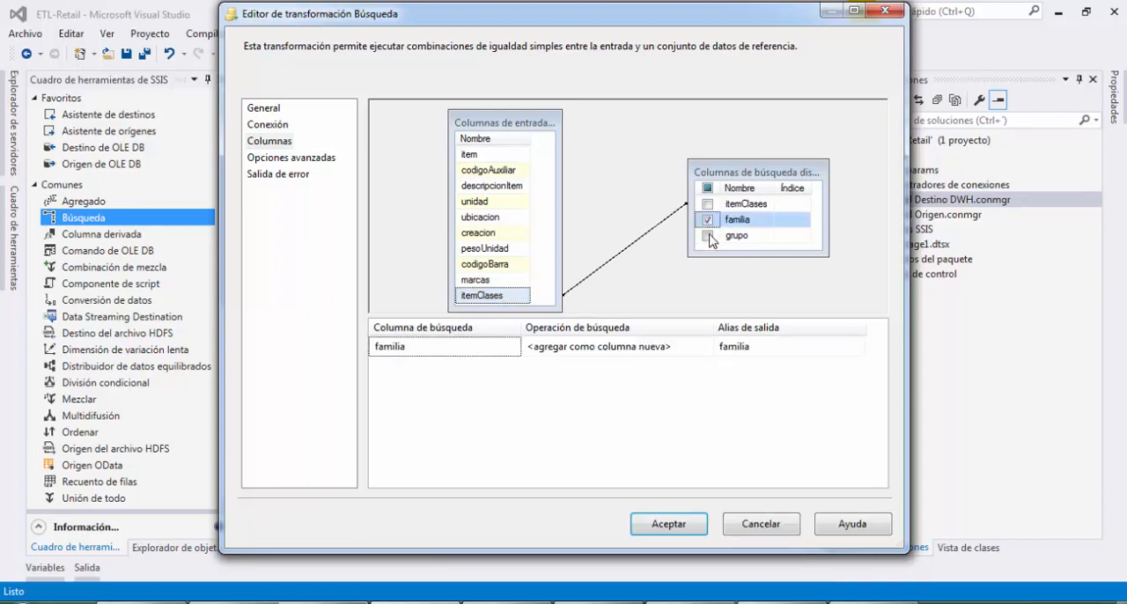
left_click(709, 236)
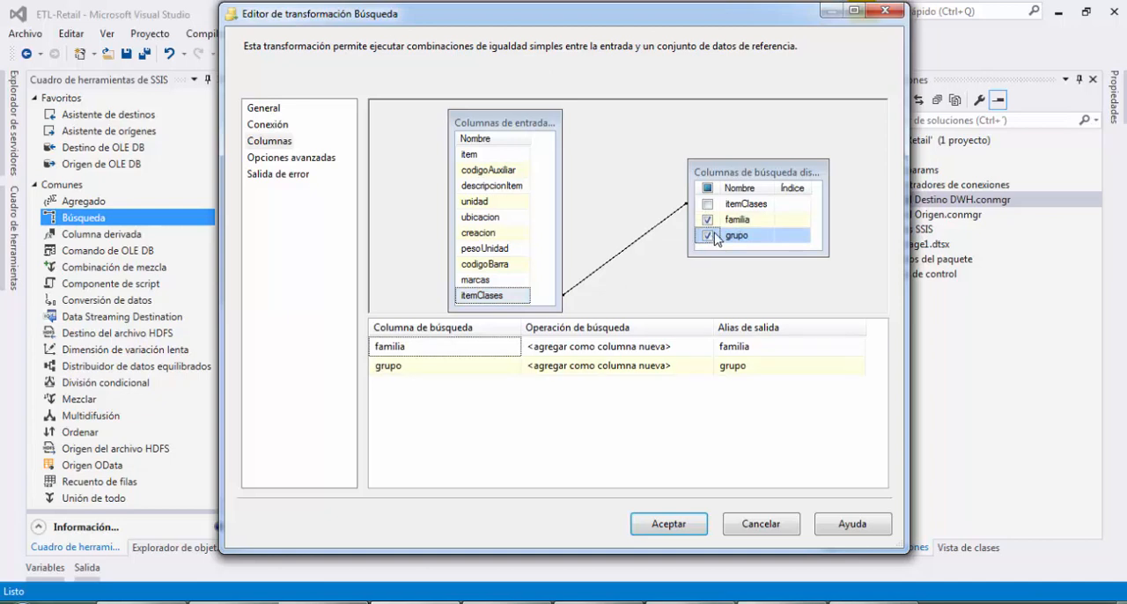
left_click(669, 525)
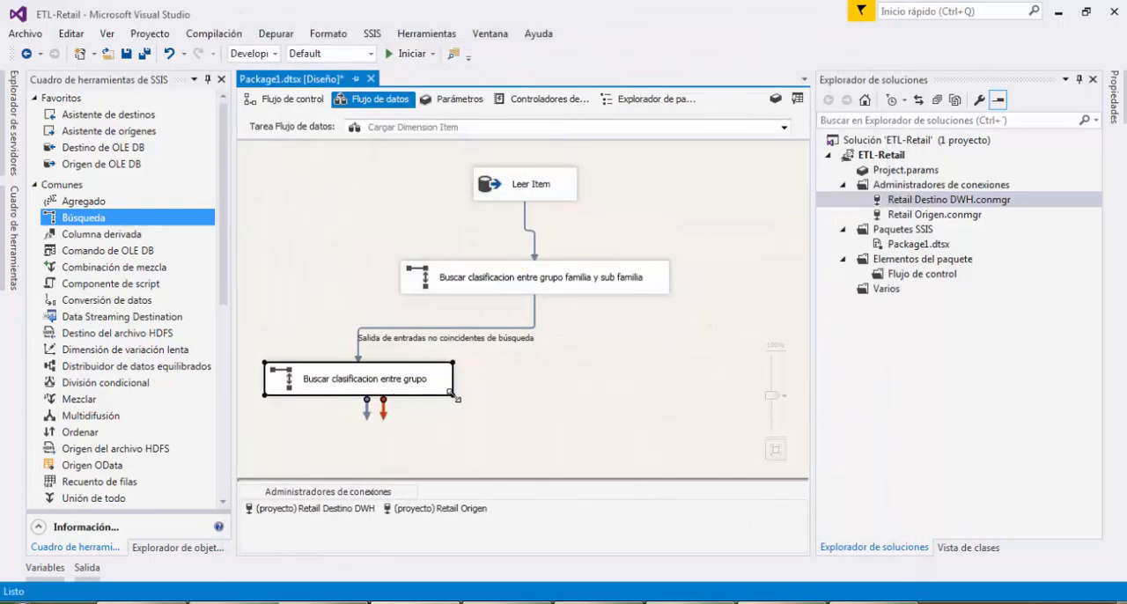
Rename the second lookup as "Buscar clasificacion entre grupo y familia"
left_click_drag(453, 388, 519, 392)
left_click(427, 382)
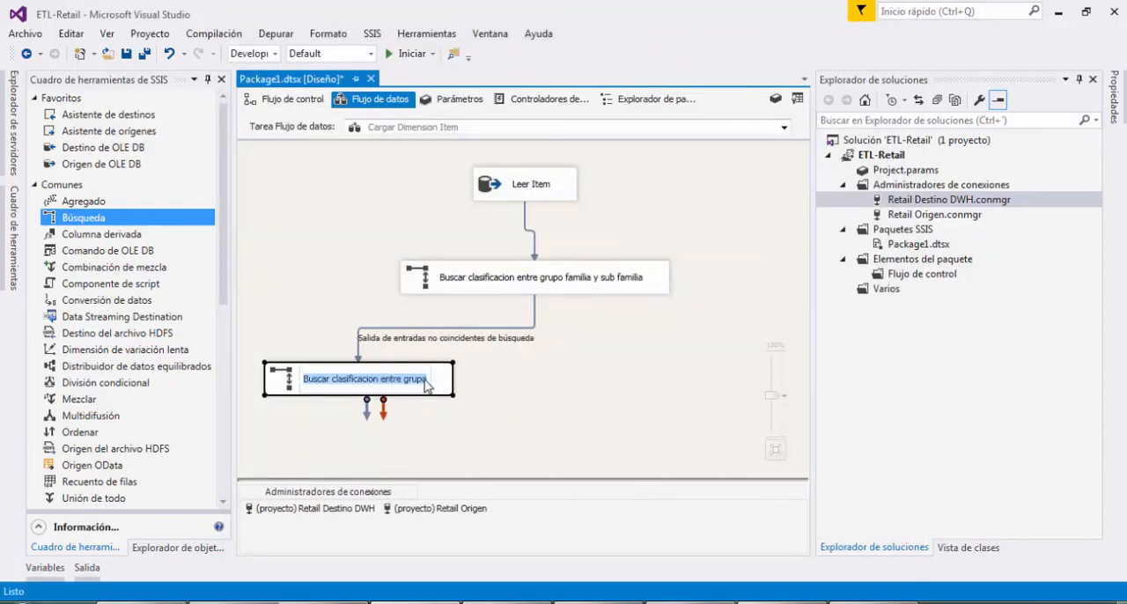
left_click(418, 380)
type("y familia")
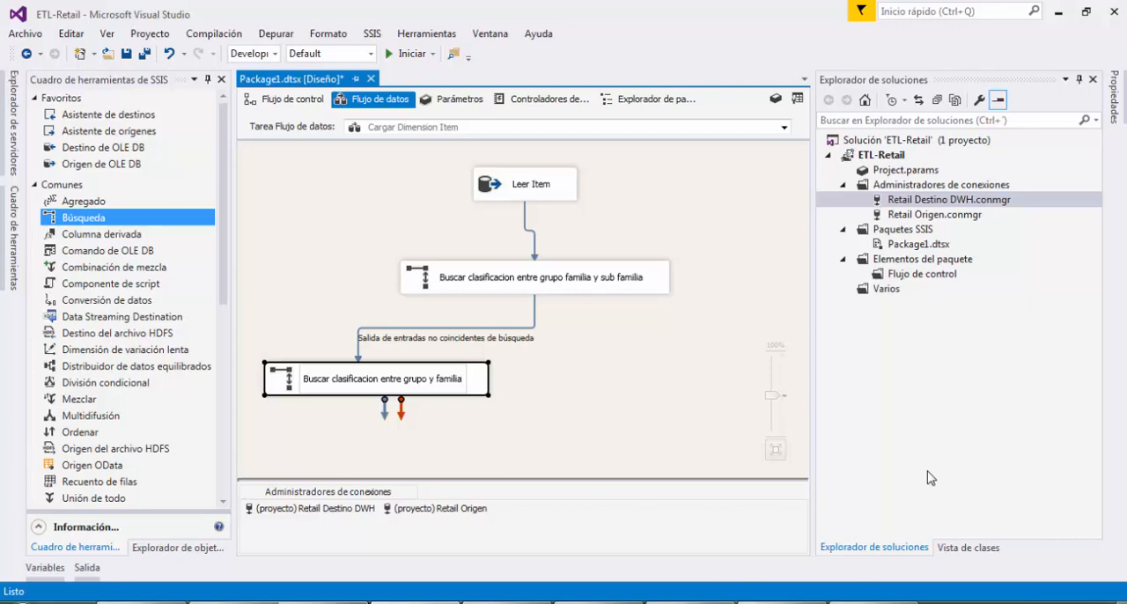
left_click(612, 420)
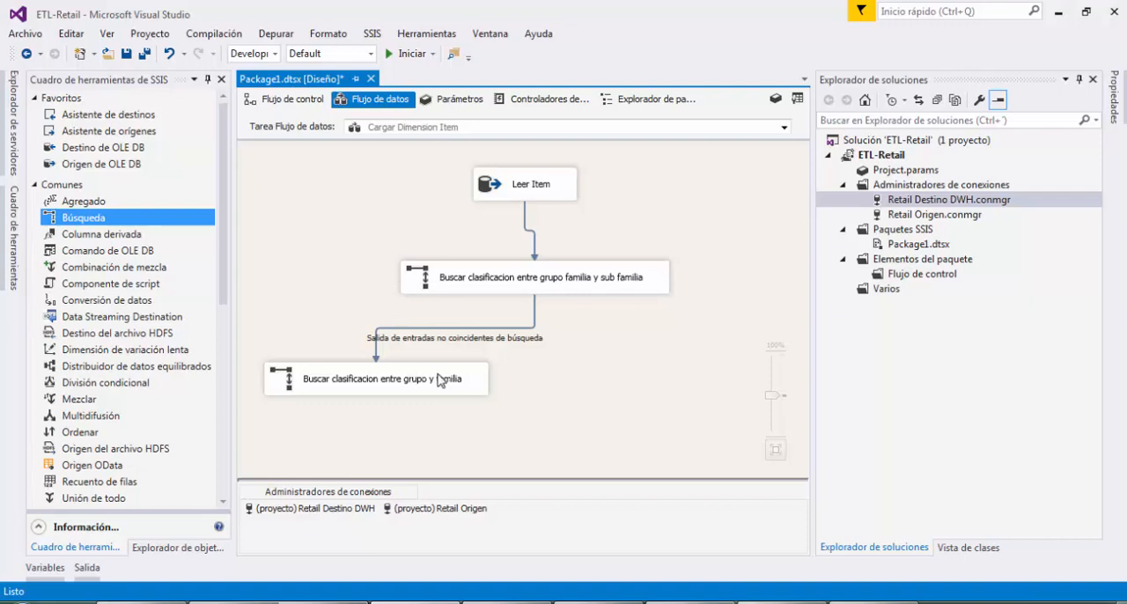
Move all the data flow components together to the right on the design surface
left_click_drag(632, 411, 379, 161)
left_click_drag(533, 192, 637, 184)
left_click(592, 416)
Add a third Búsqueda below the second lookup and name it "Buscar clasificacion entre grupo"
left_click_drag(81, 217, 395, 438)
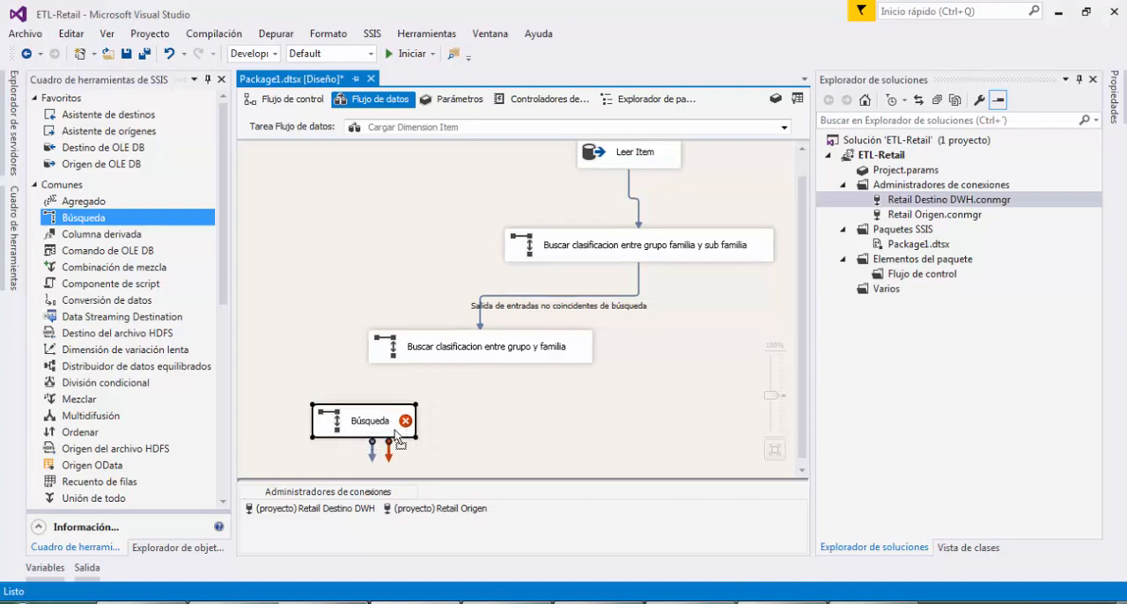
left_click(475, 358)
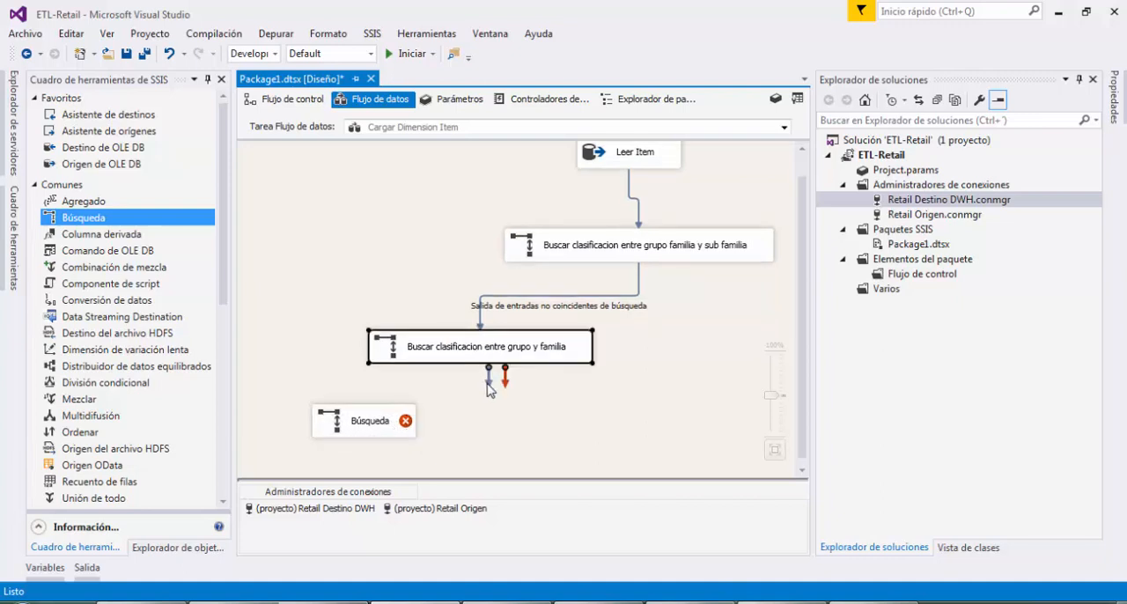
left_click(380, 427)
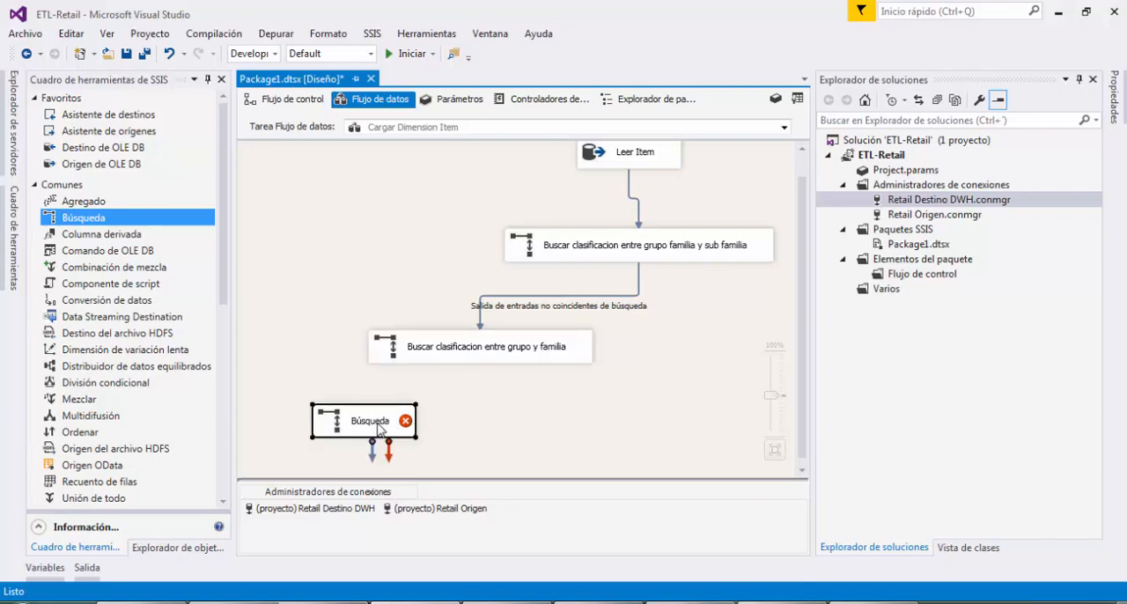
left_click(380, 422)
type("Buscar")
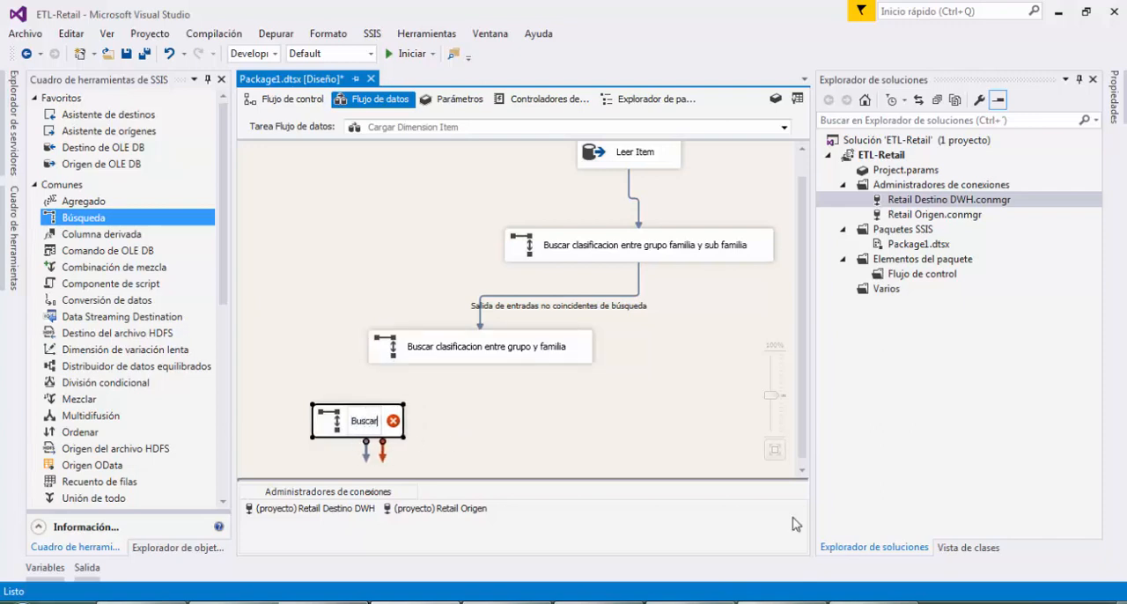
type(" clasificacion")
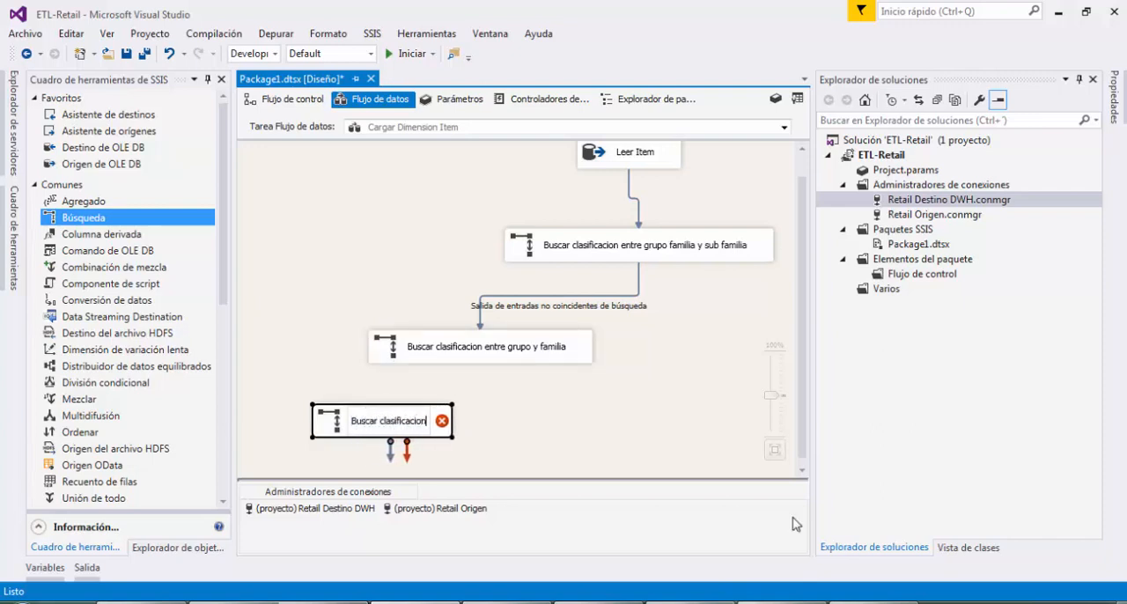
type(" entre grupo")
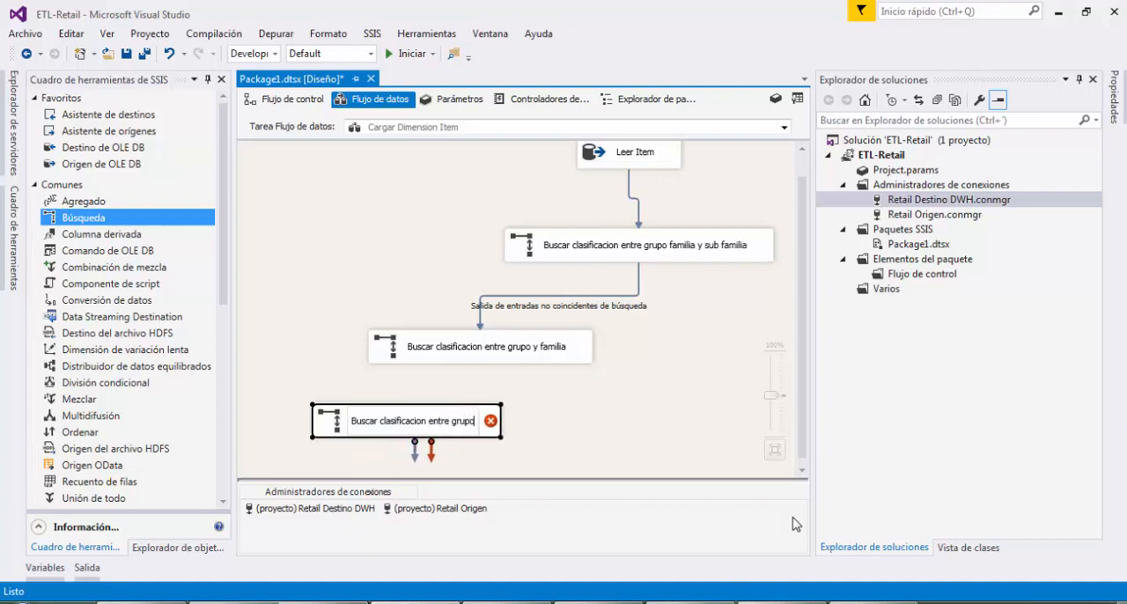
left_click(607, 418)
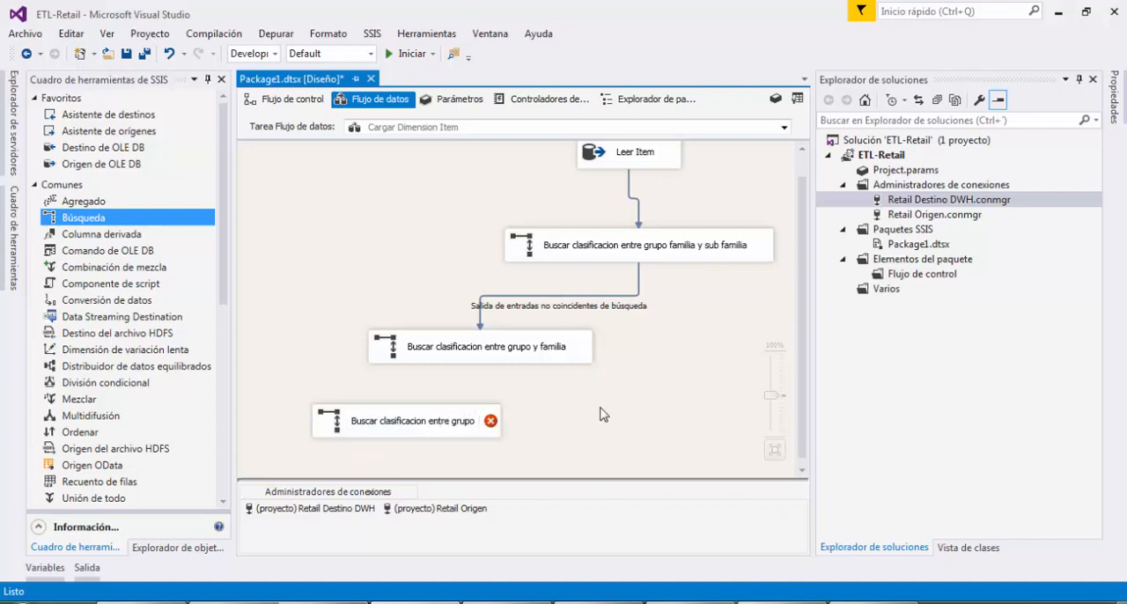
Connect the second lookup's Salida de entradas no coincidentes de búsqueda to the "Buscar clasificacion entre grupo" lookup and adjust its placement
left_click(536, 355)
left_click_drag(489, 375, 446, 420)
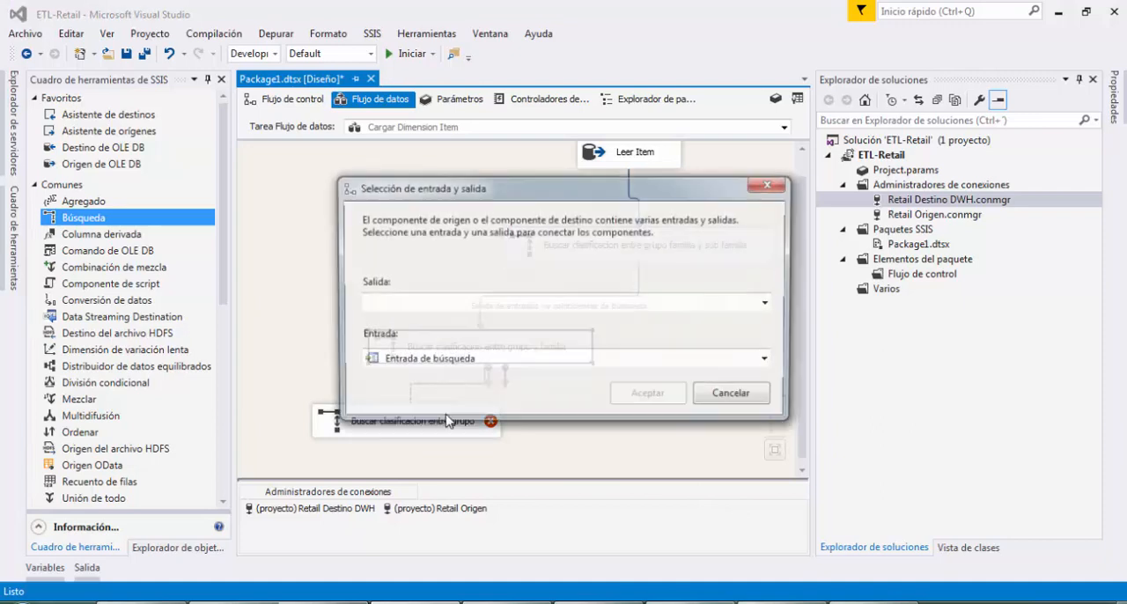
left_click(765, 305)
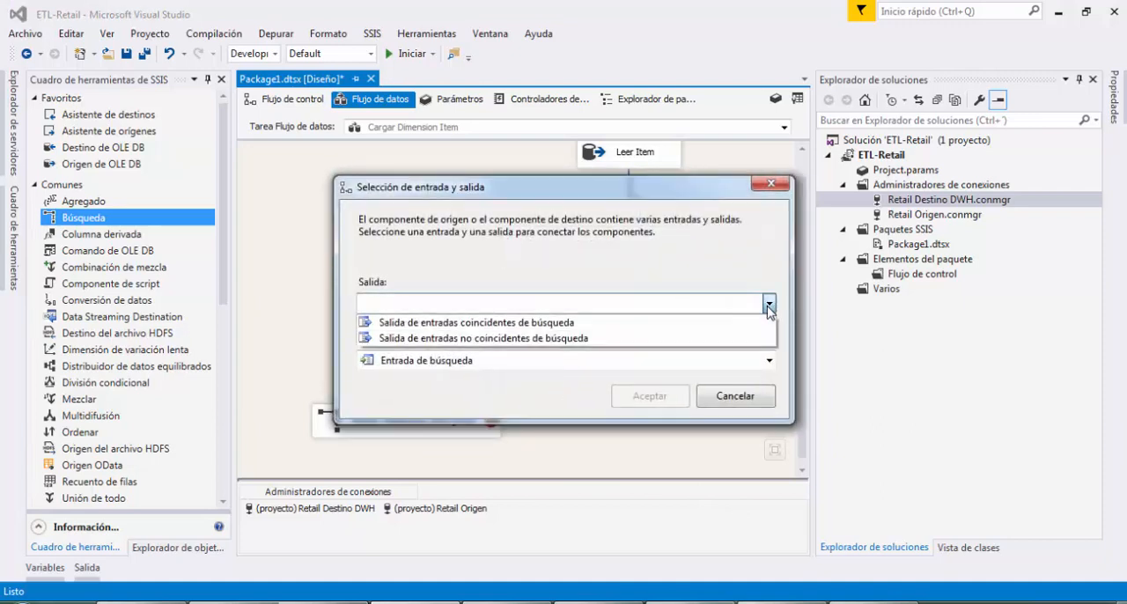
left_click(574, 339)
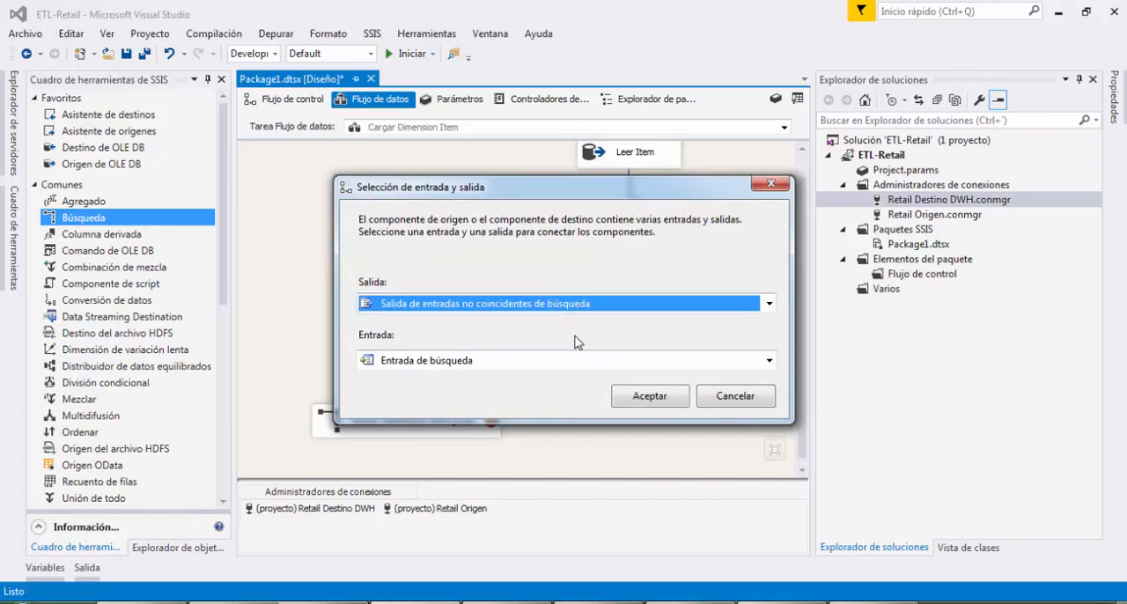
left_click(645, 396)
left_click_drag(489, 426, 465, 437)
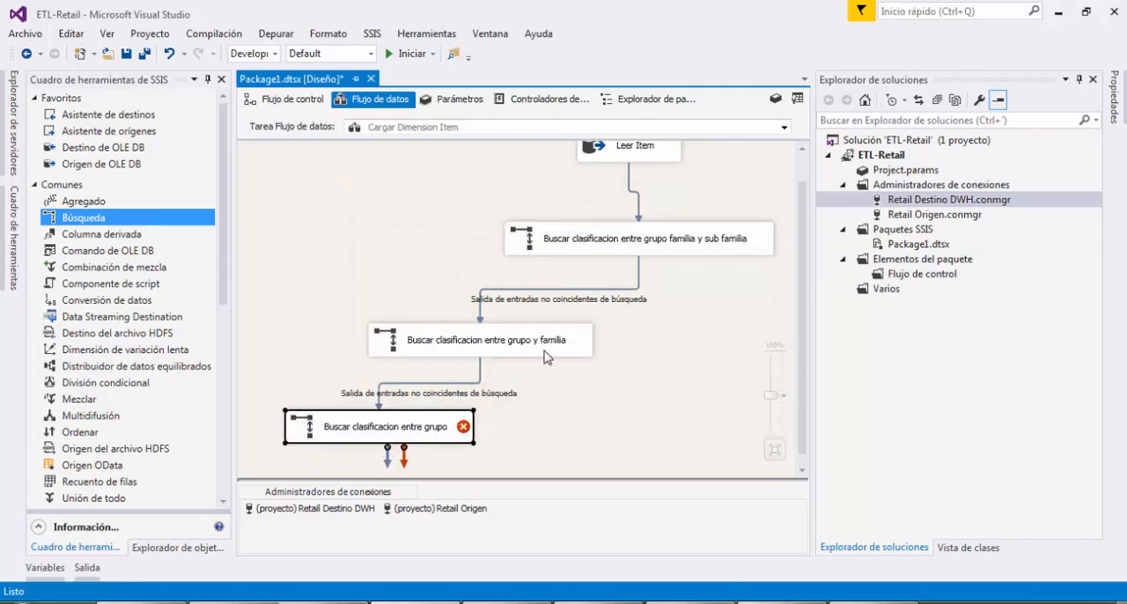
left_click_drag(539, 361, 554, 356)
Set the third lookup to Redirigir filas a resultados no coincidentes and make its connection use the results of a SQL query
double_click(436, 428)
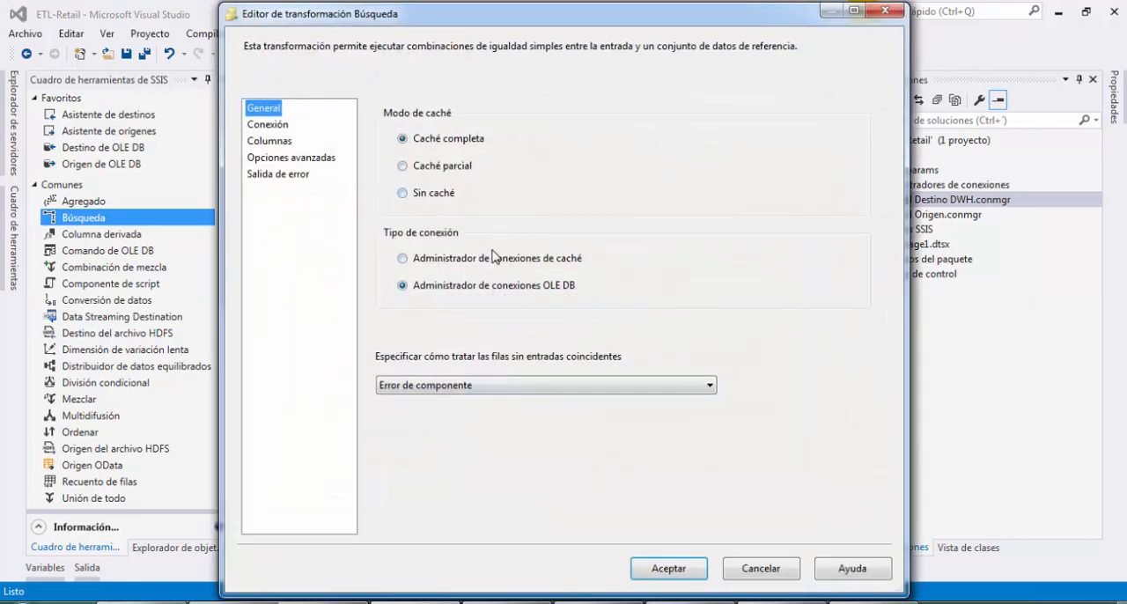
left_click(456, 390)
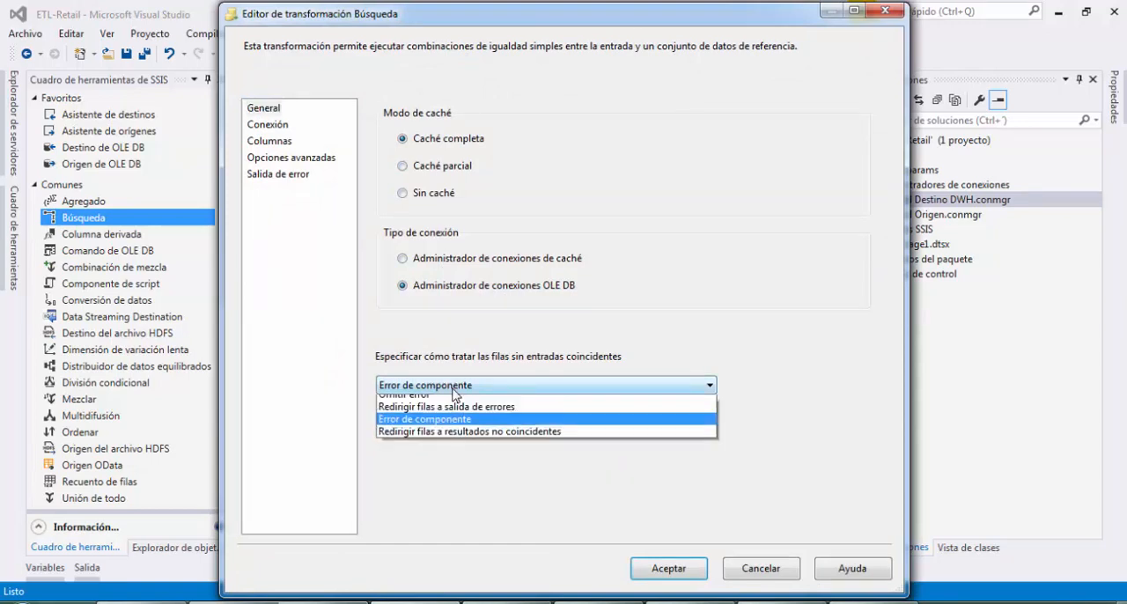
left_click(482, 440)
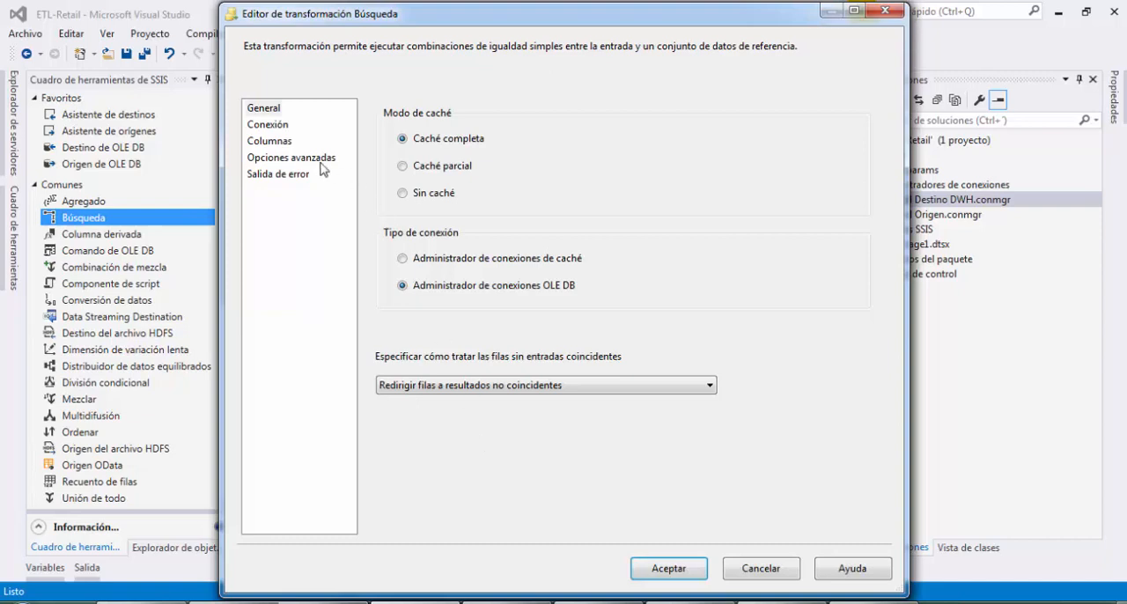
left_click(277, 125)
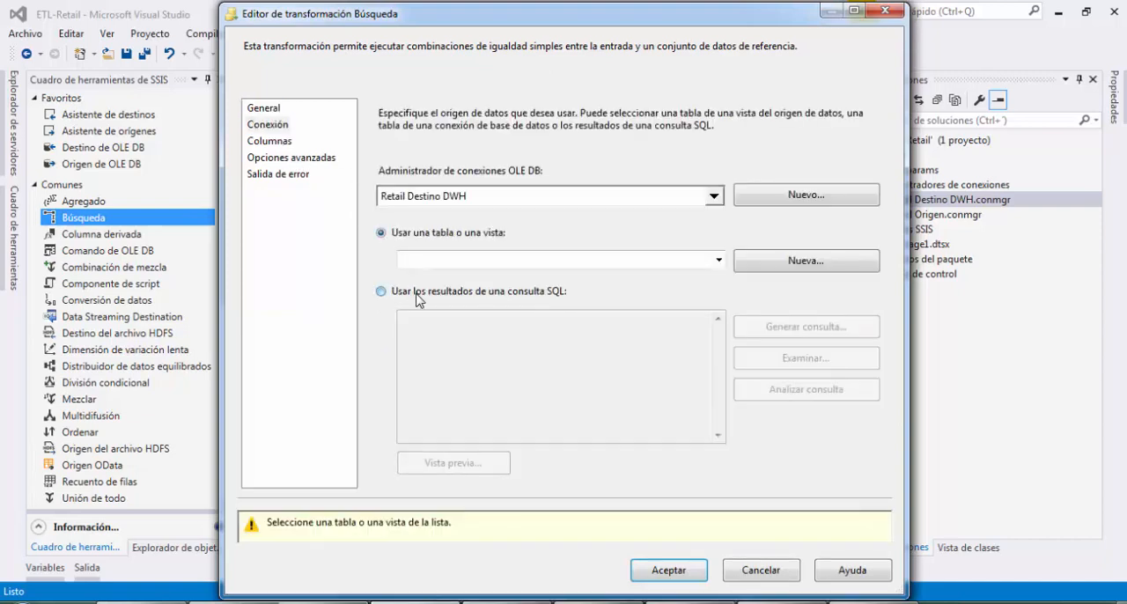
left_click(419, 293)
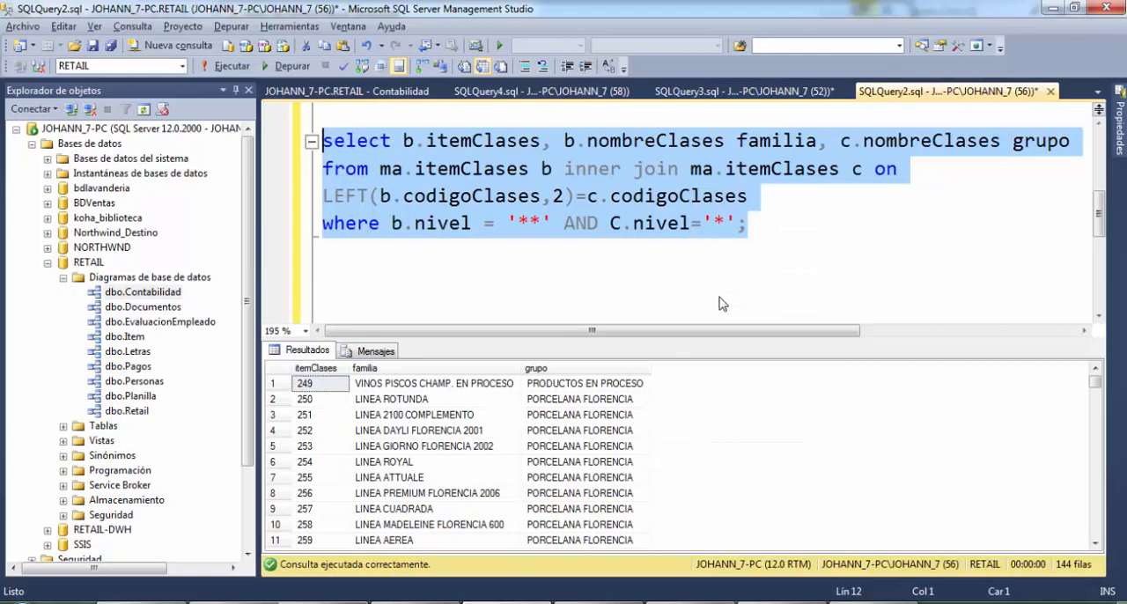
Switch to SQL Server Management Studio and add blank lines below the familia and grupo query in SQLQuery2.sql
left_click(749, 224)
left_click(382, 168, "shift")
left_click(322, 140, "shift")
left_click(541, 223, "shift")
left_click(540, 223)
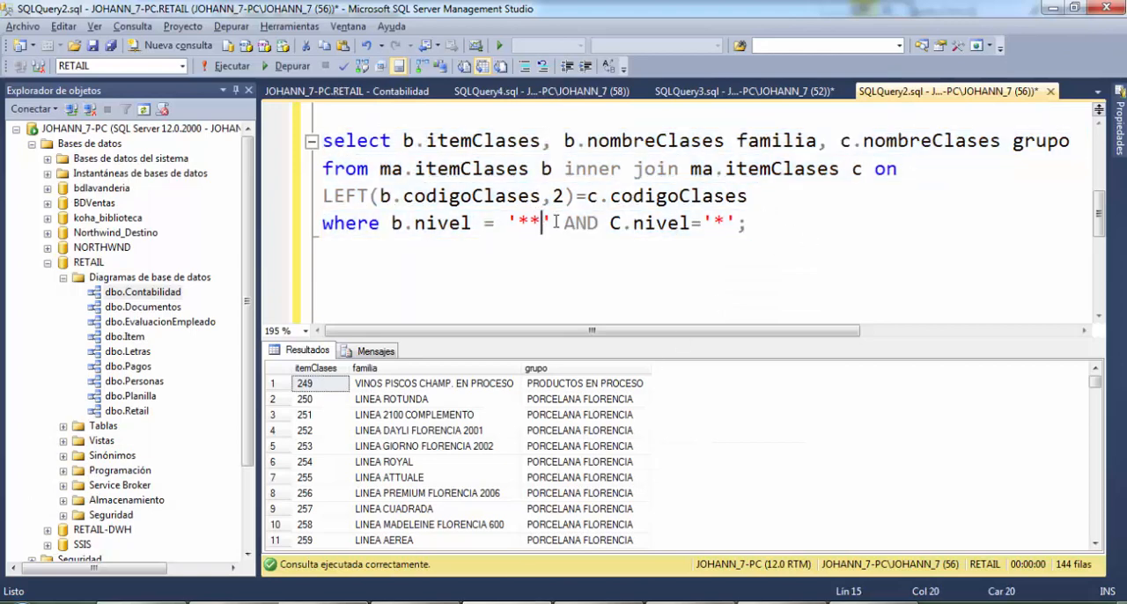
left_click(759, 224)
key("Return")
key("Return")
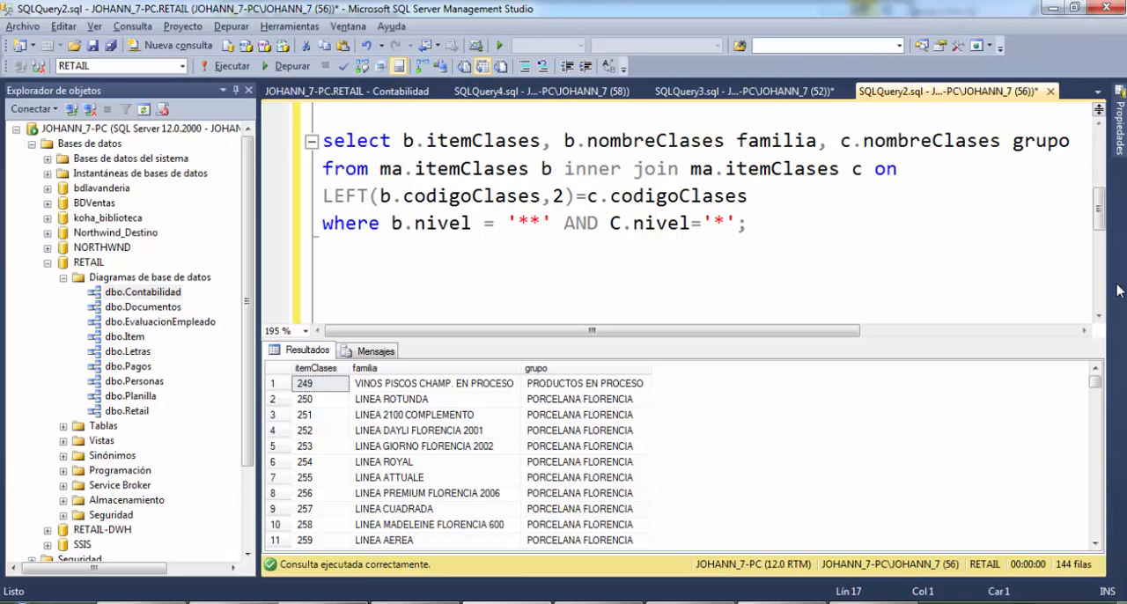
Write the clause "select c.itemClases, c.nombreClases grupo" for a new query
type("select ")
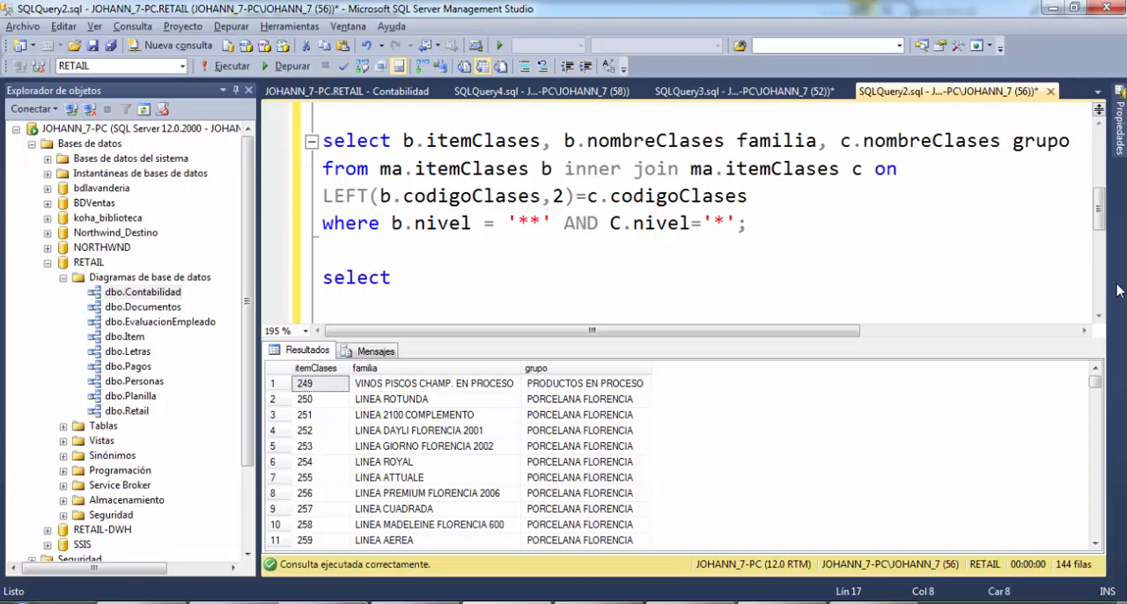
type("c.itemCla")
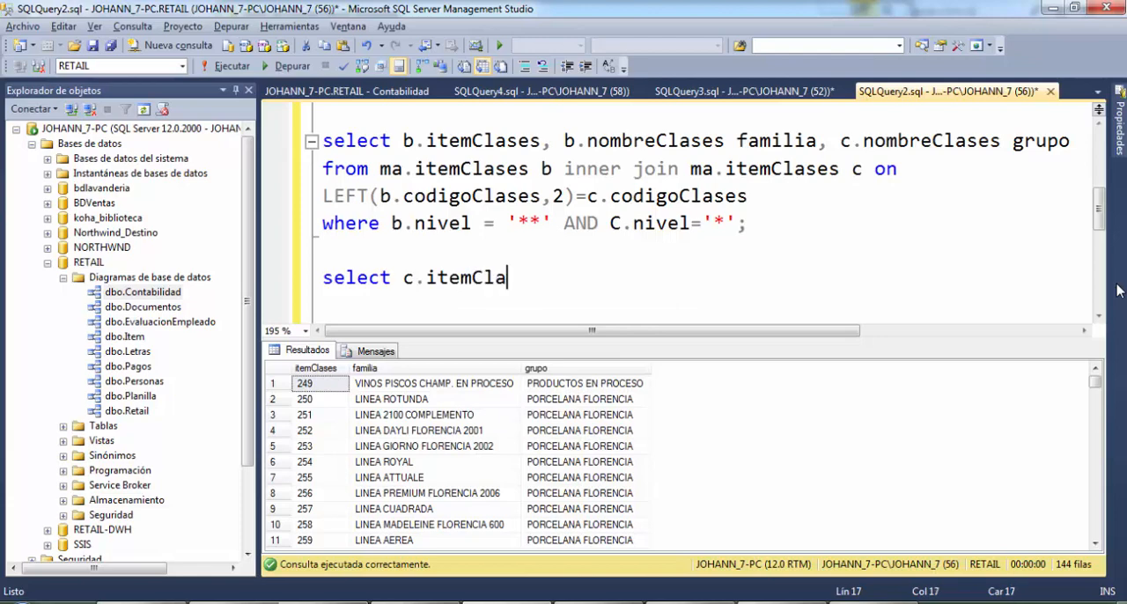
type("ses, c.nom")
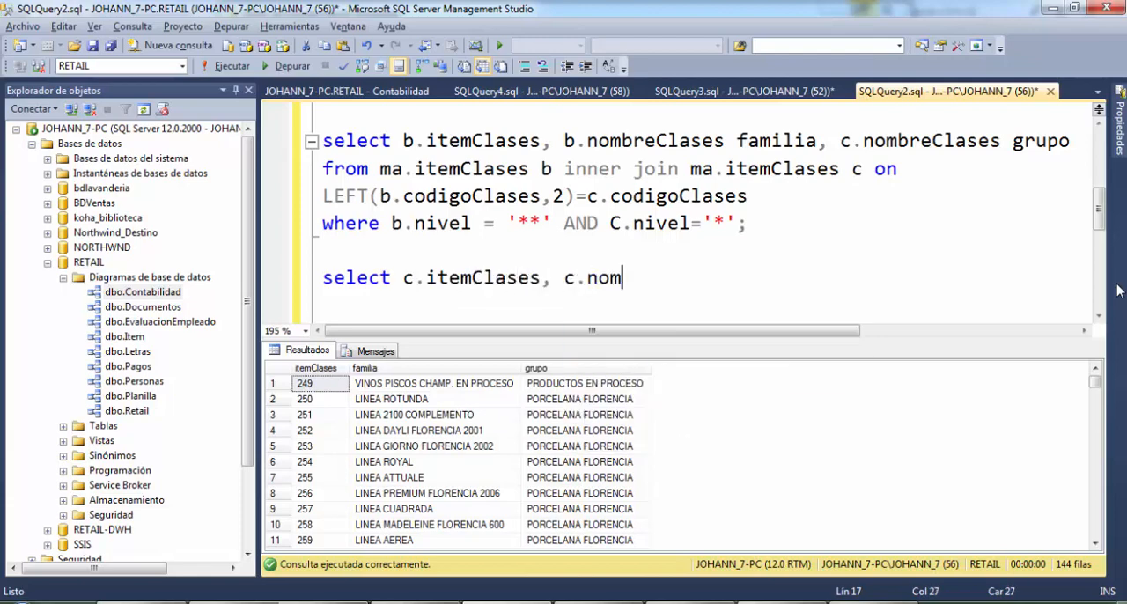
type("breClases")
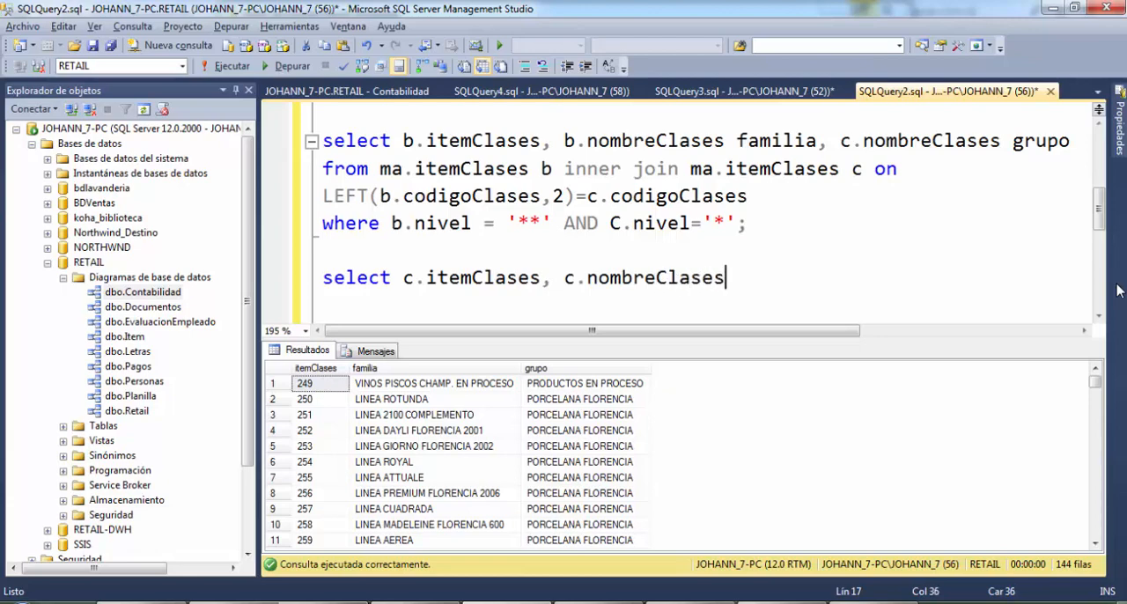
type(" grupo fr")
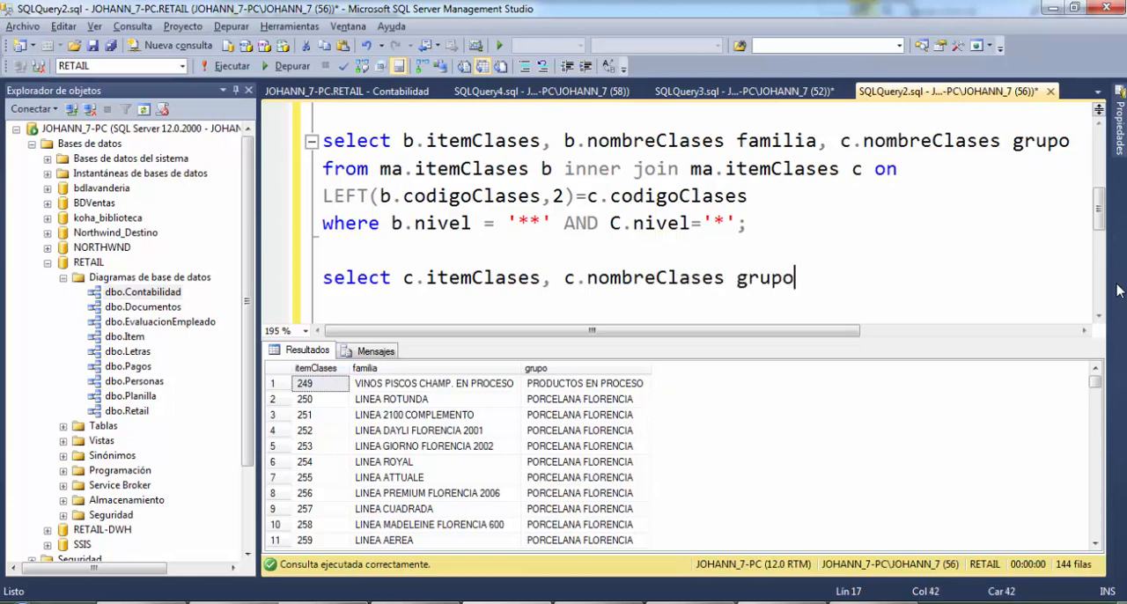
Add the clause "from ma.itemClases" on a new line of the grupo query
key("BackSpace")
key("BackSpace")
key("Return")
type("FR")
key("BackSpace")
key("BackSpace")
type("from")
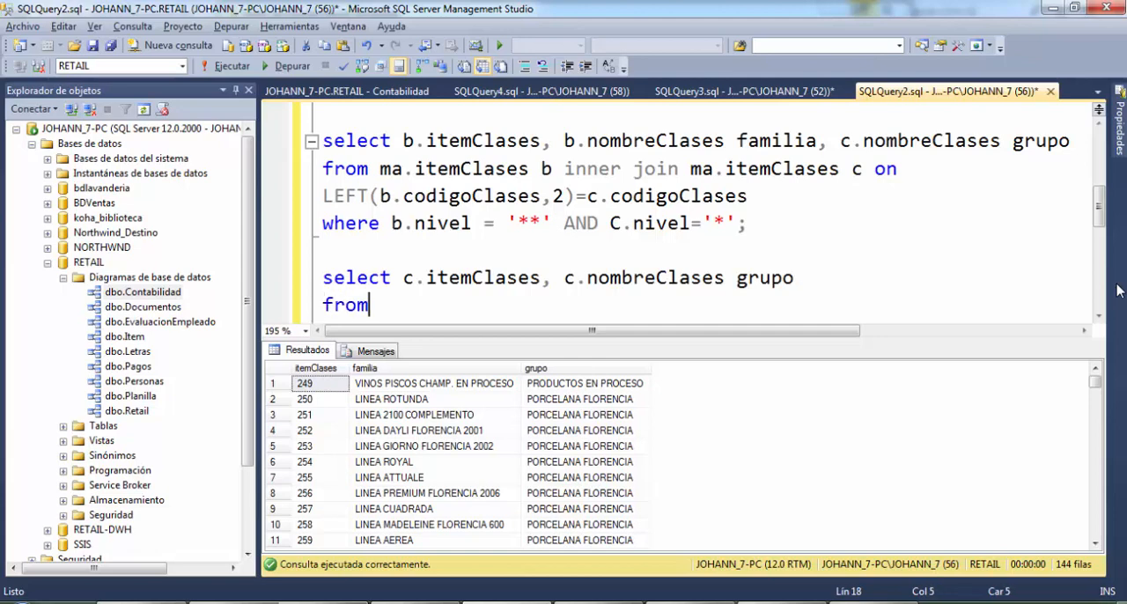
type(" ma.item")
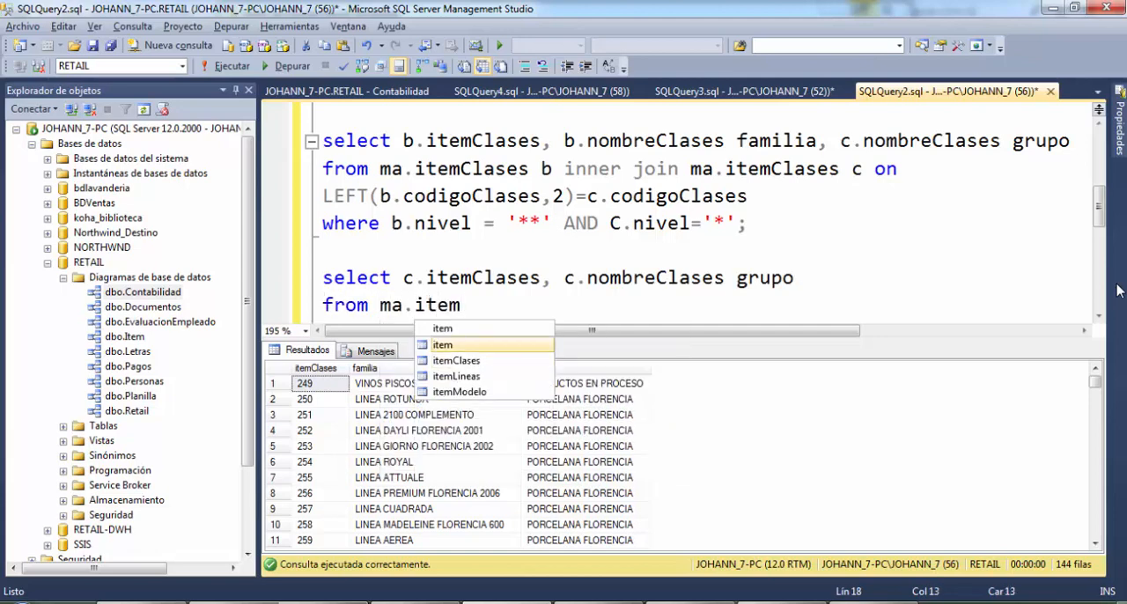
key("Down")
key("Tab")
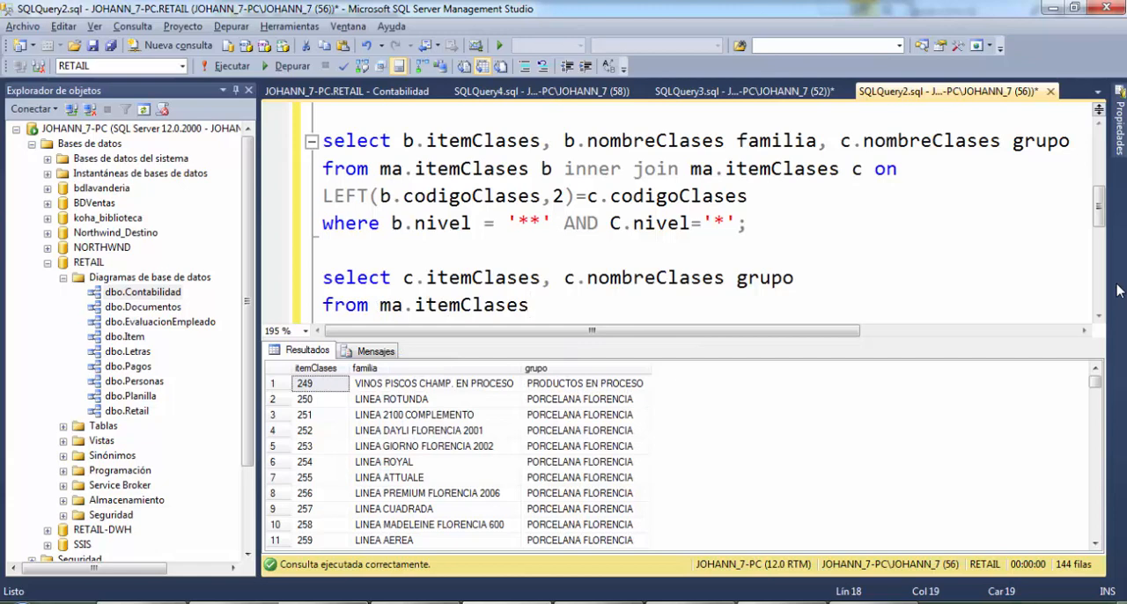
Give the table the alias c and finish the query with "WHERE c.nivel='*';"
type("c")
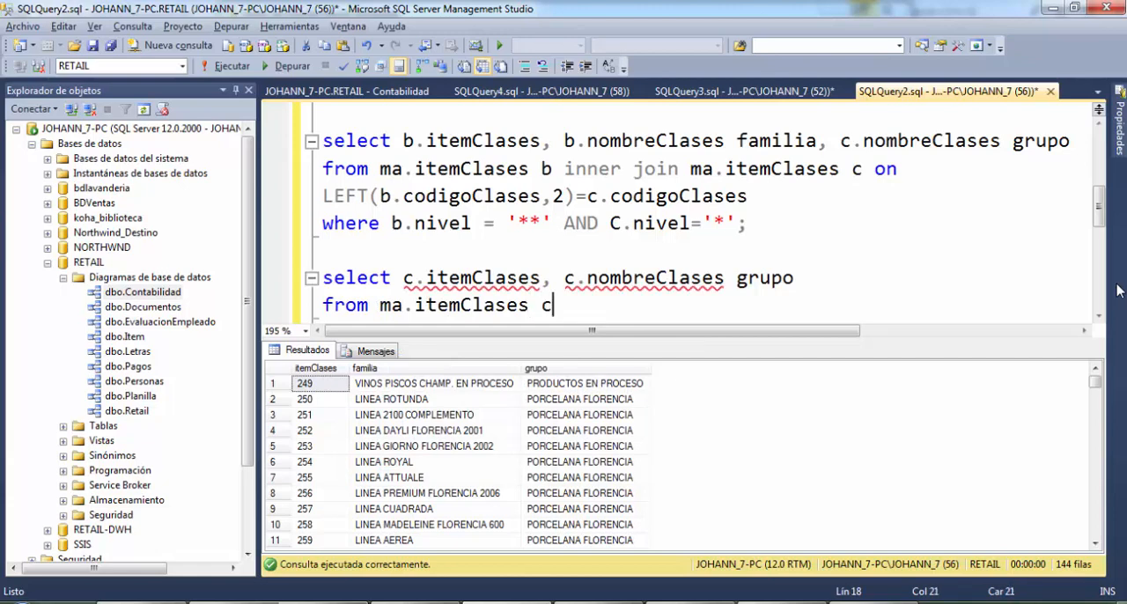
type(" WHERE ")
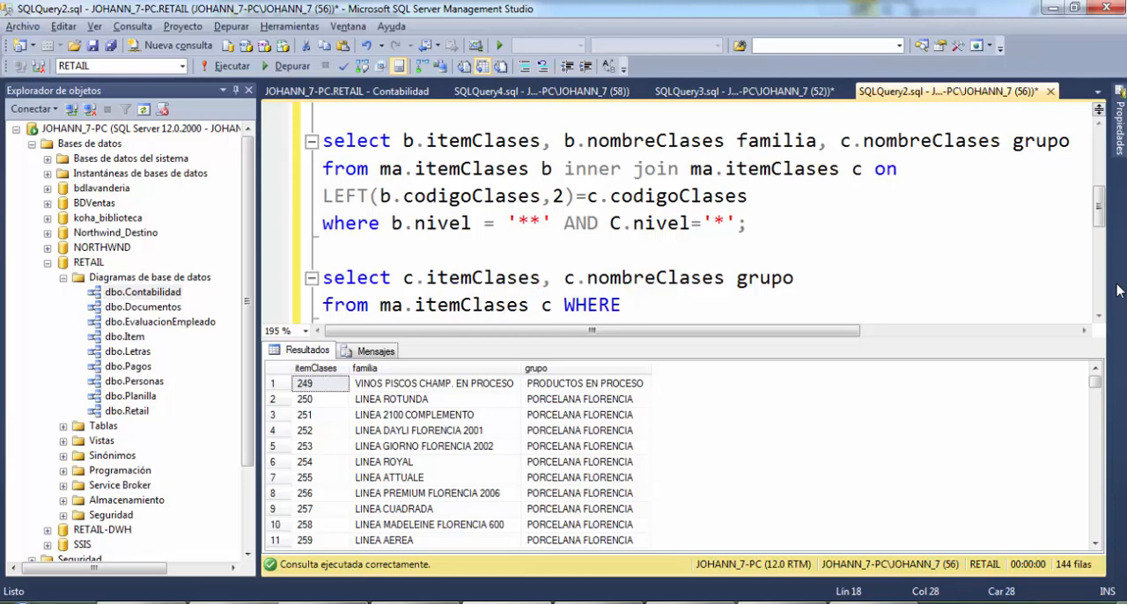
type("c.ni")
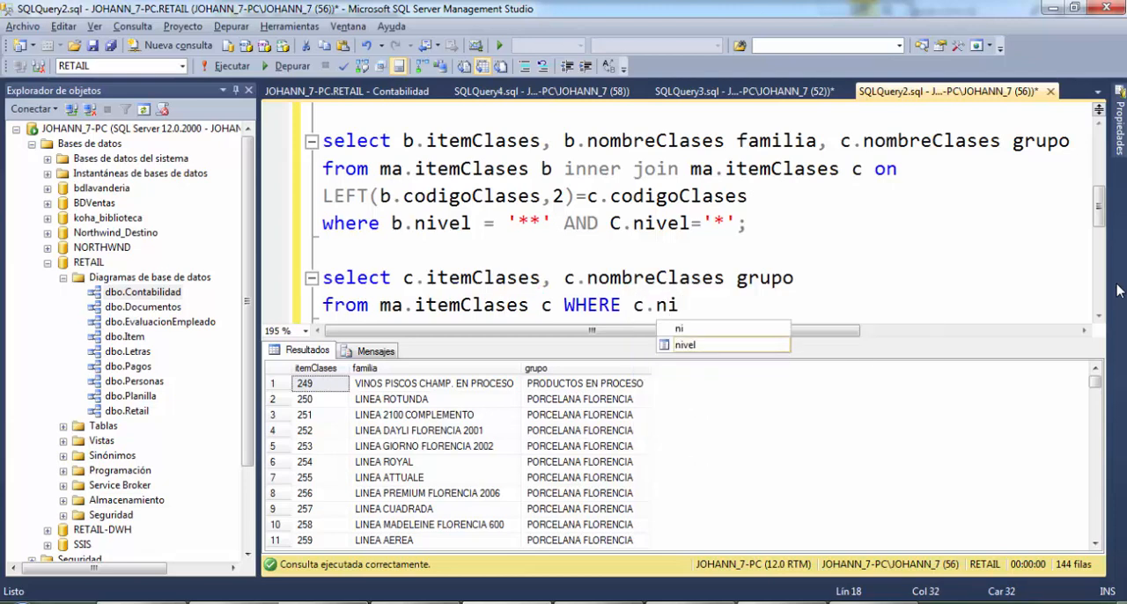
type("vel='")
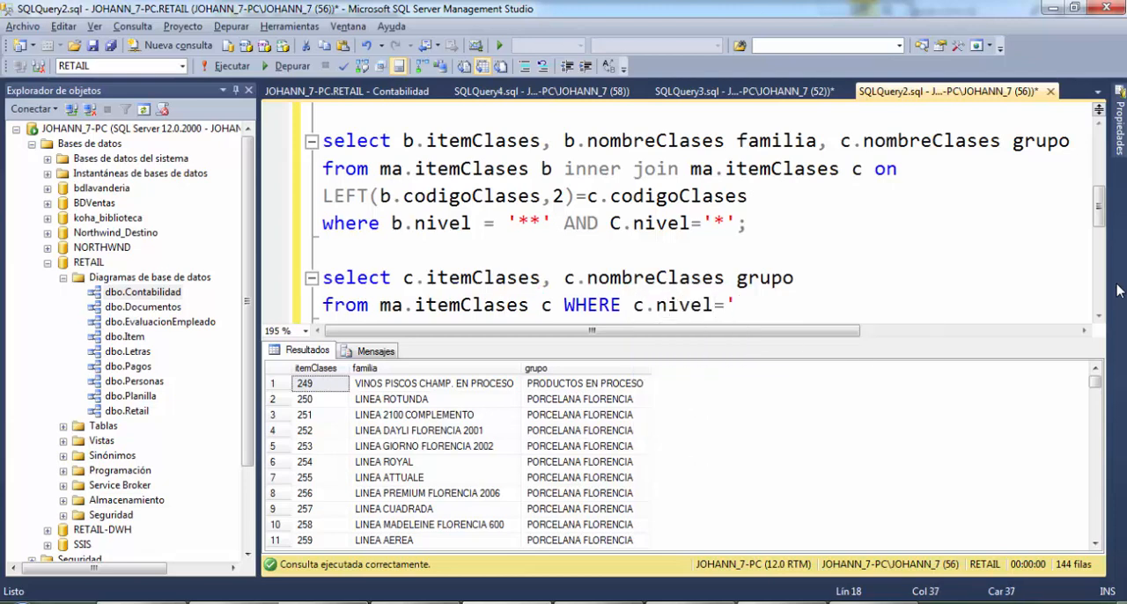
type("*';")
key("shift+Home")
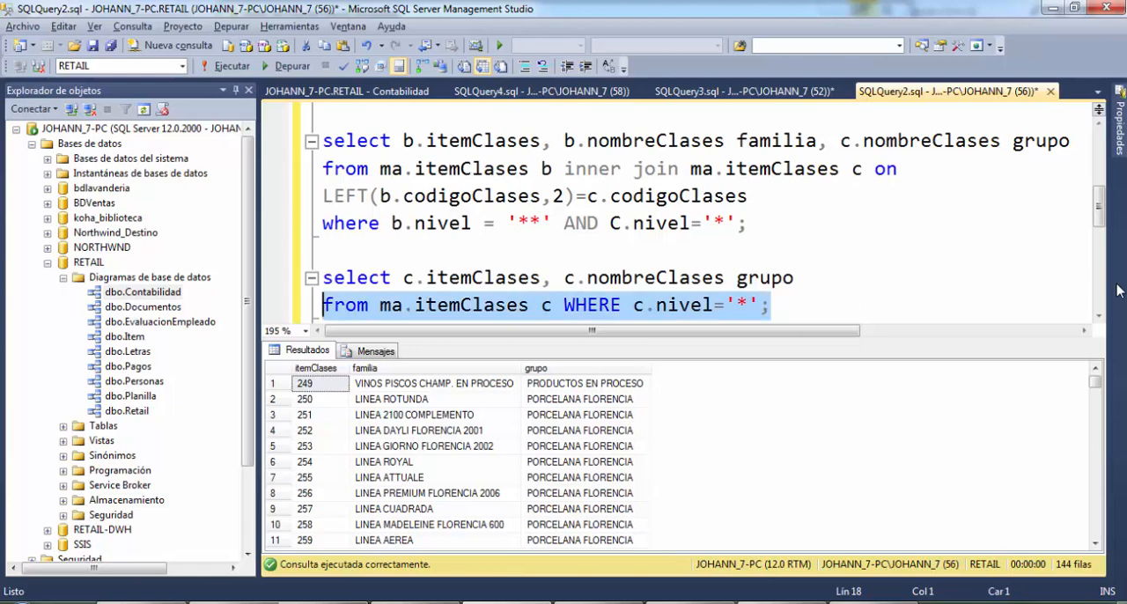
key("shift+Up")
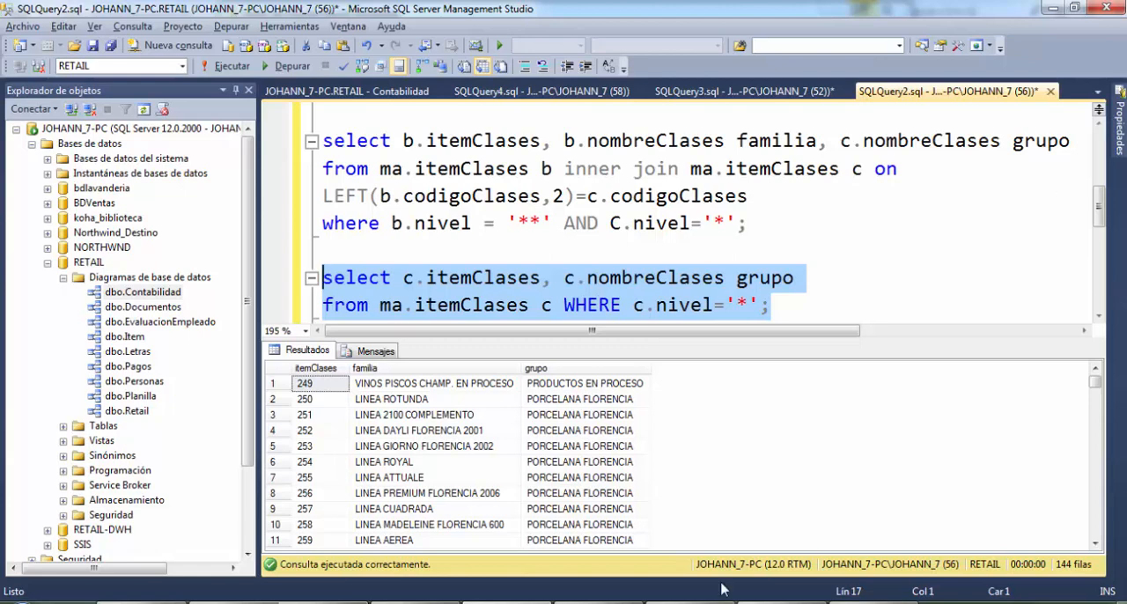
left_click(892, 249)
right_click(891, 250)
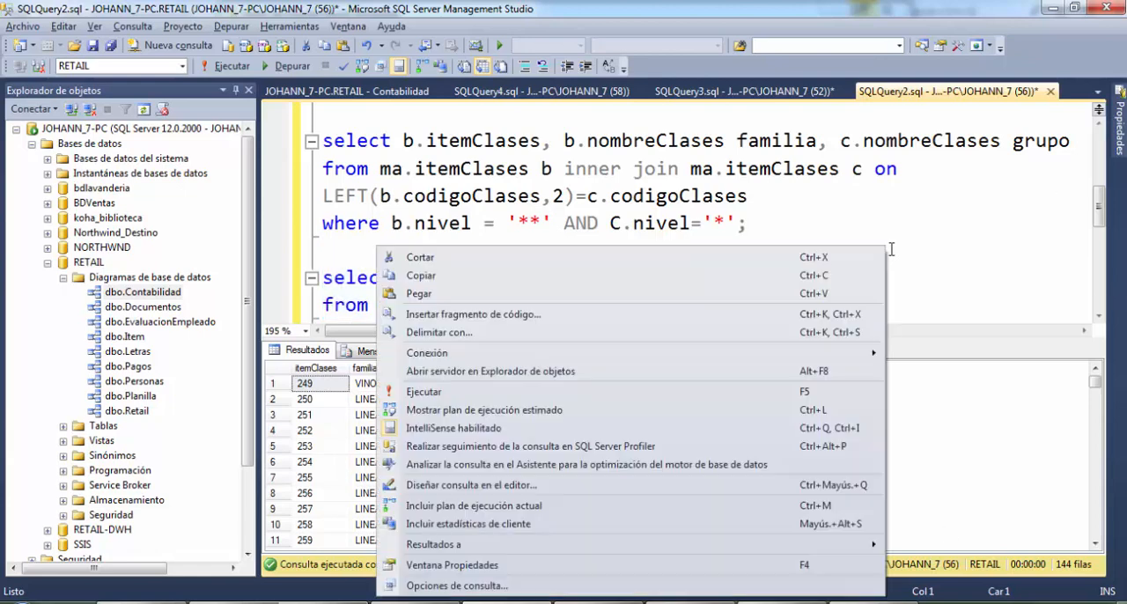
left_click(474, 490)
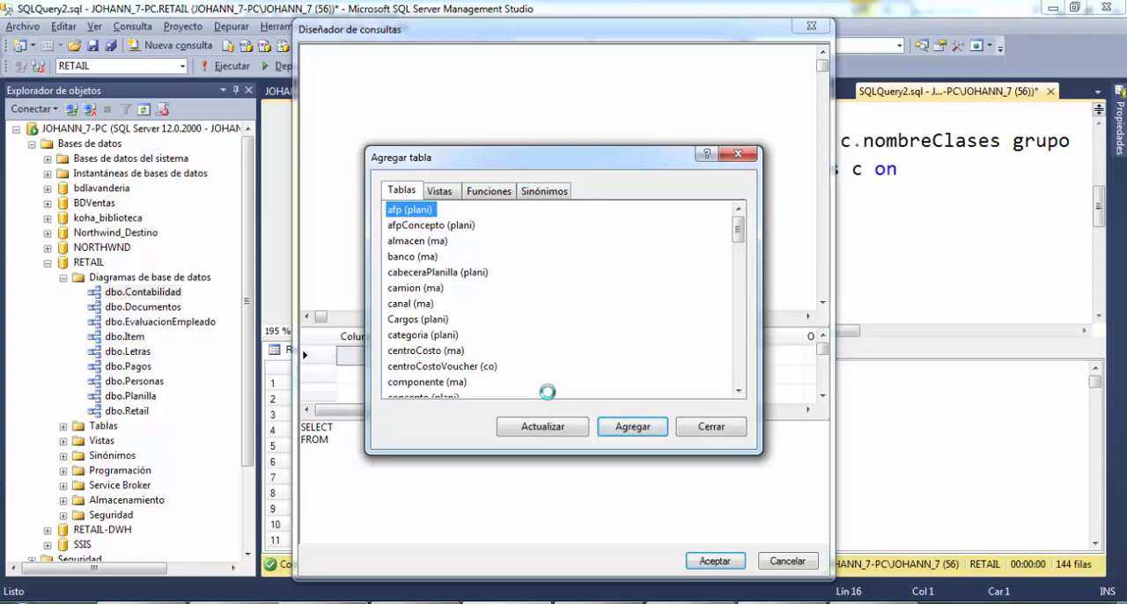
key("Escape")
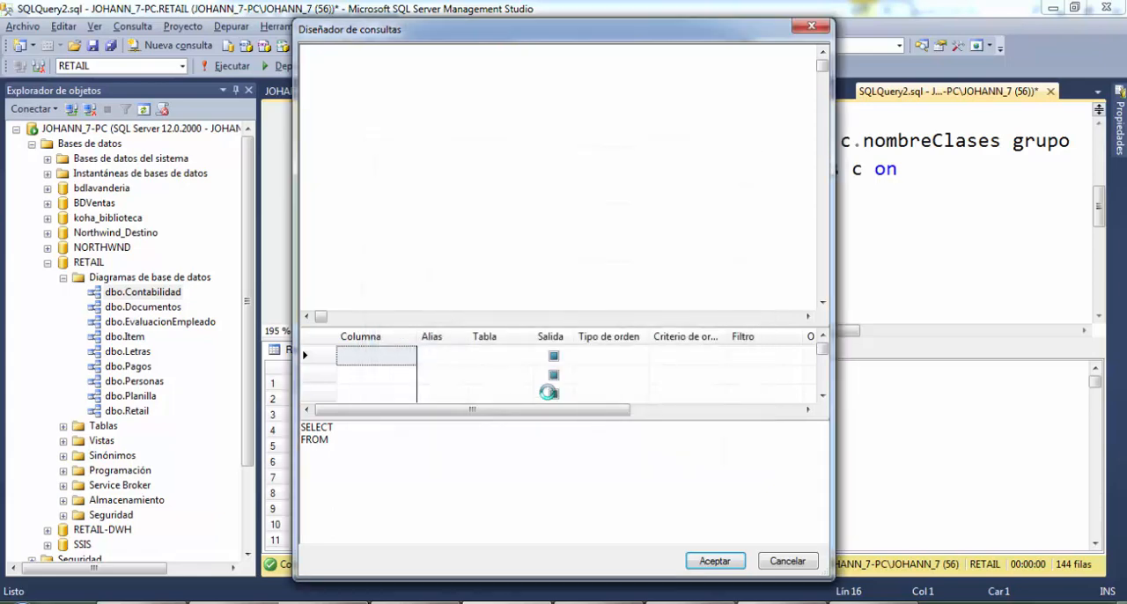
key("Escape")
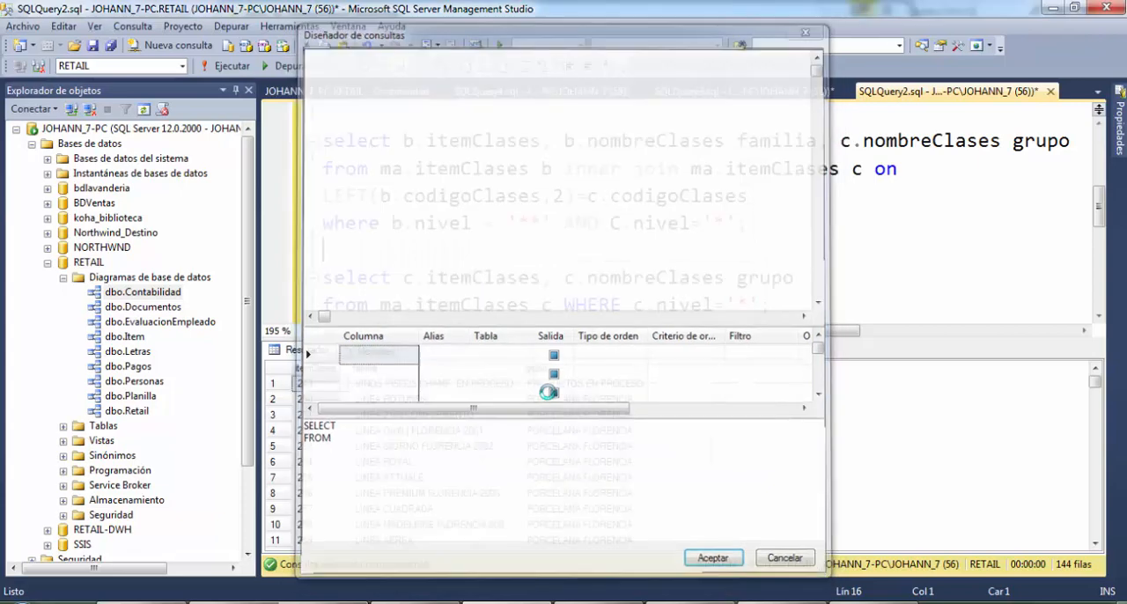
Select the complete two-line grupo query, run it and copy it
key("shift+End")
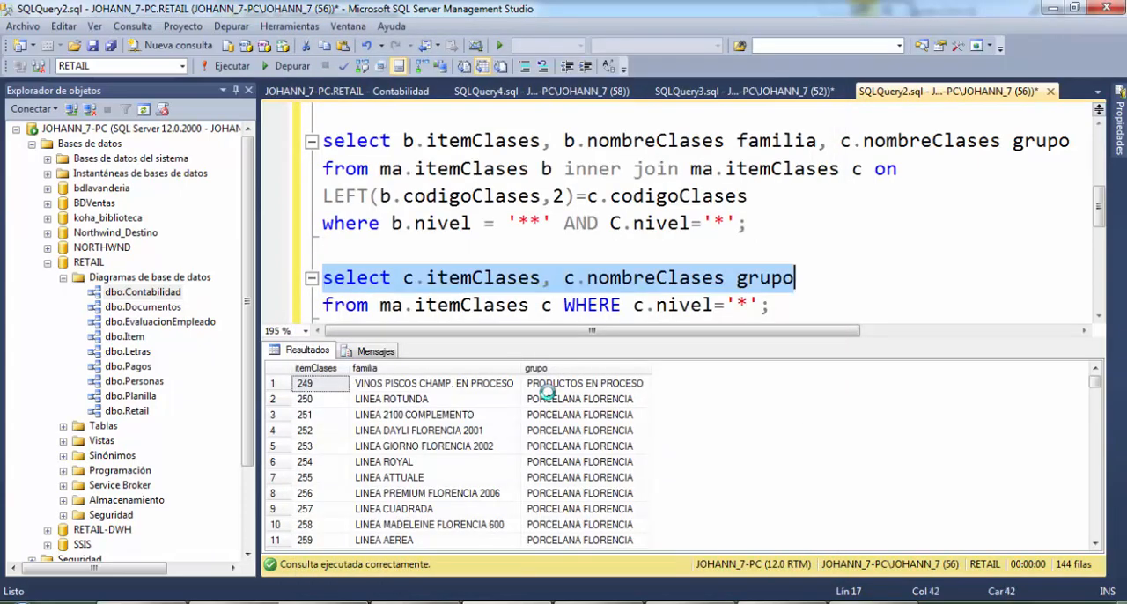
key("shift+Down")
key("ctrl+c")
key("F5")
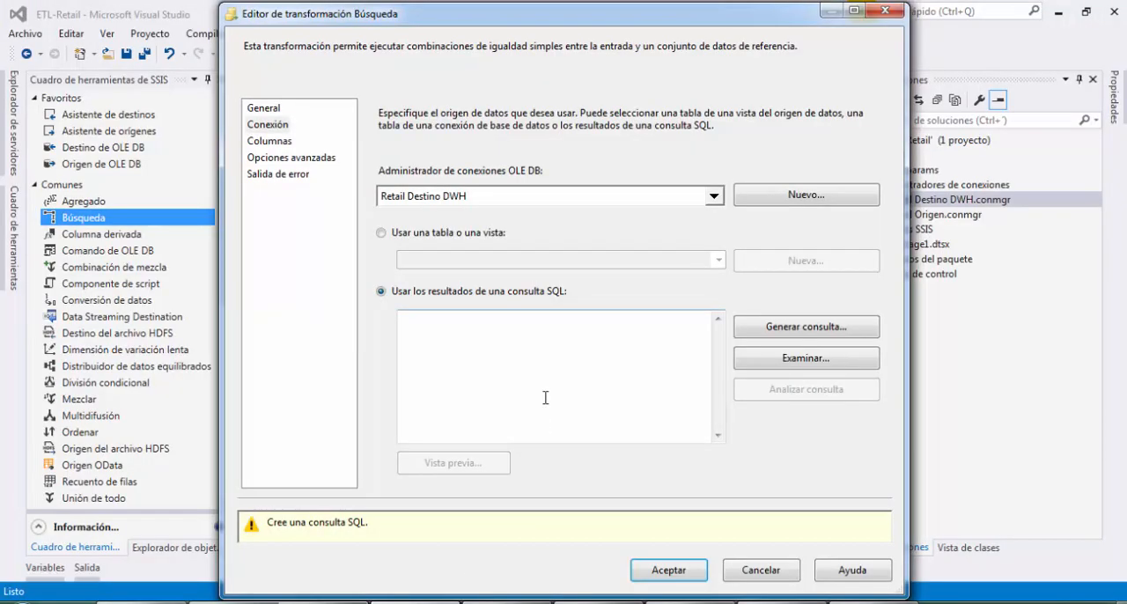
Paste the grupo query into the third lookup's SQL query in Visual Studio and try to preview its results
left_click(542, 390)
key("ctrl+v")
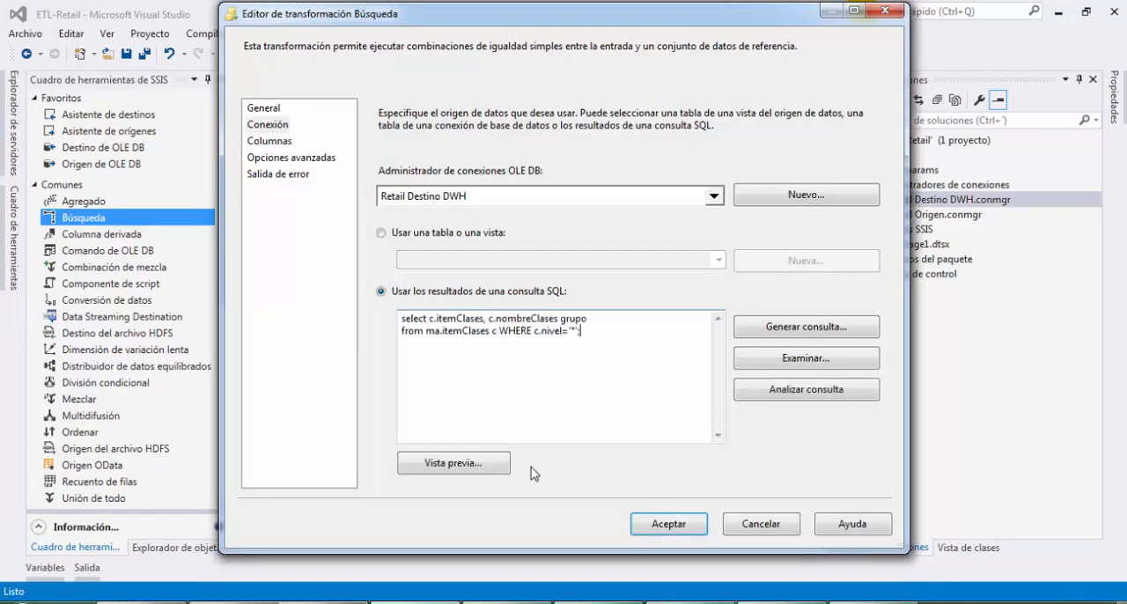
left_click(468, 458)
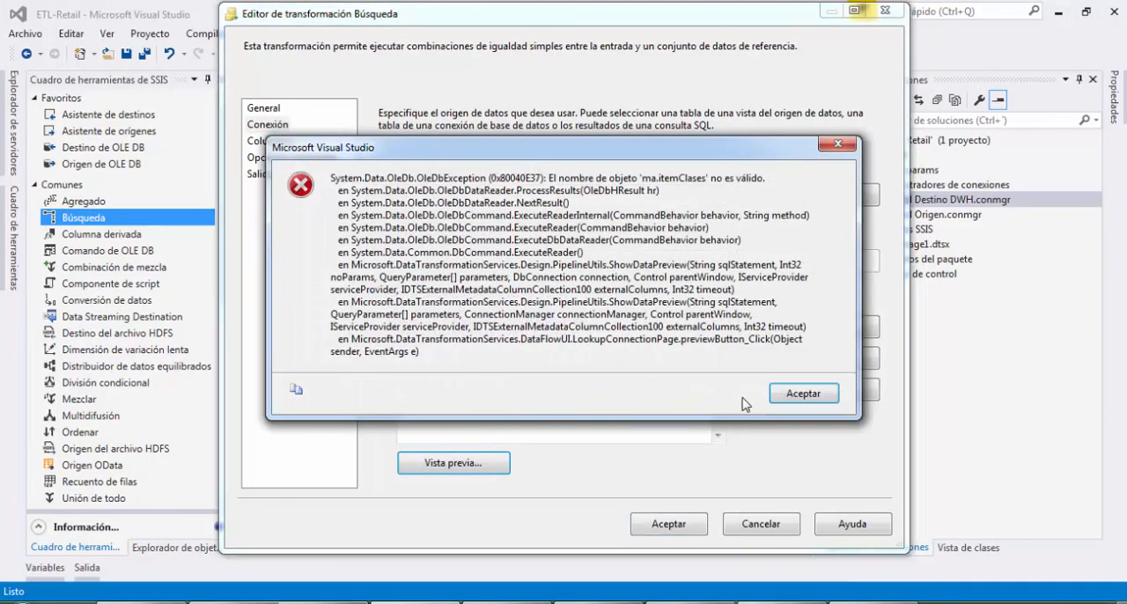
left_click(792, 393)
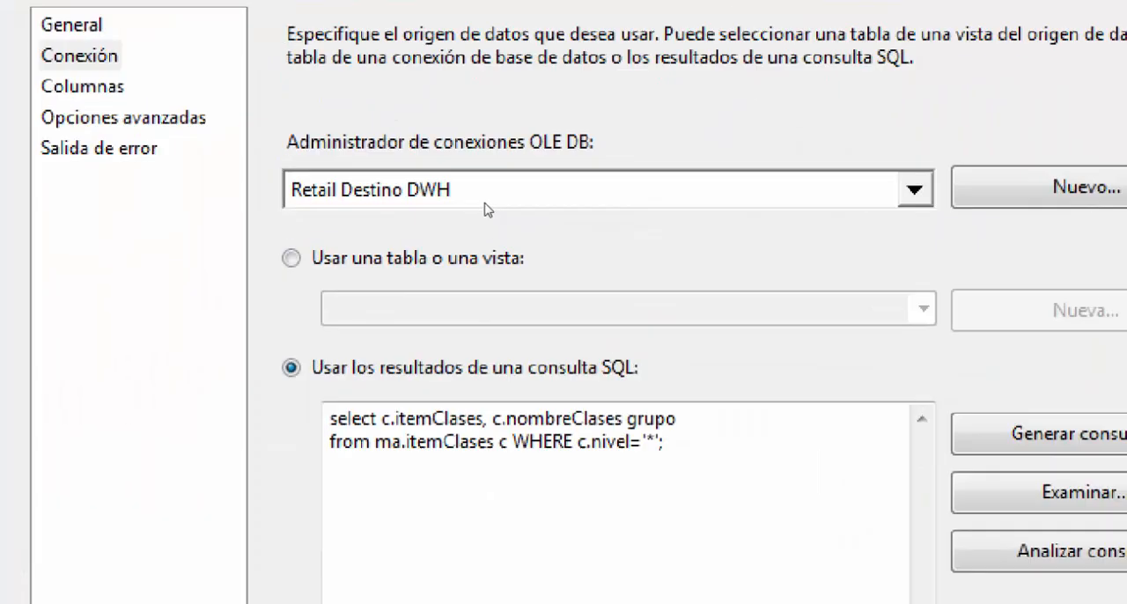
Set the third lookup's OLE DB connection manager to Retail Origen
left_click(483, 207)
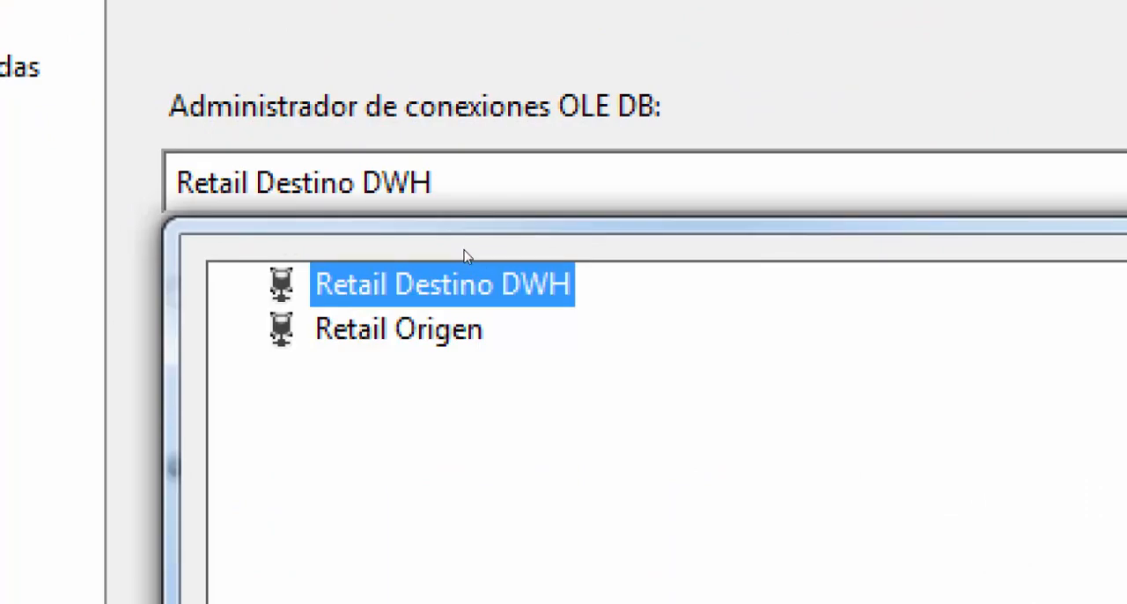
key("Down")
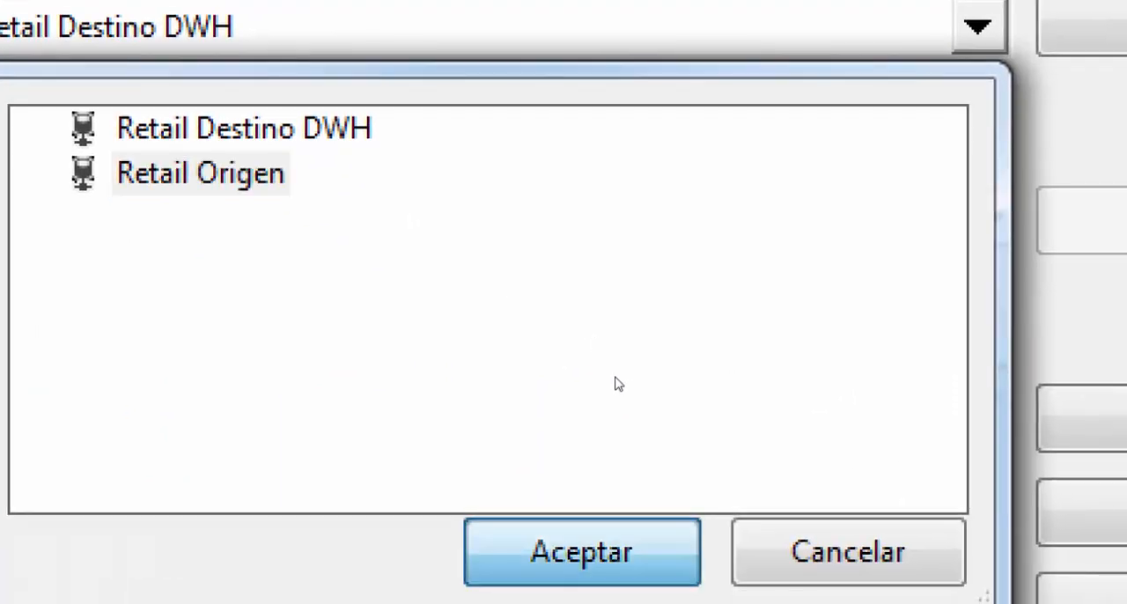
key("Return")
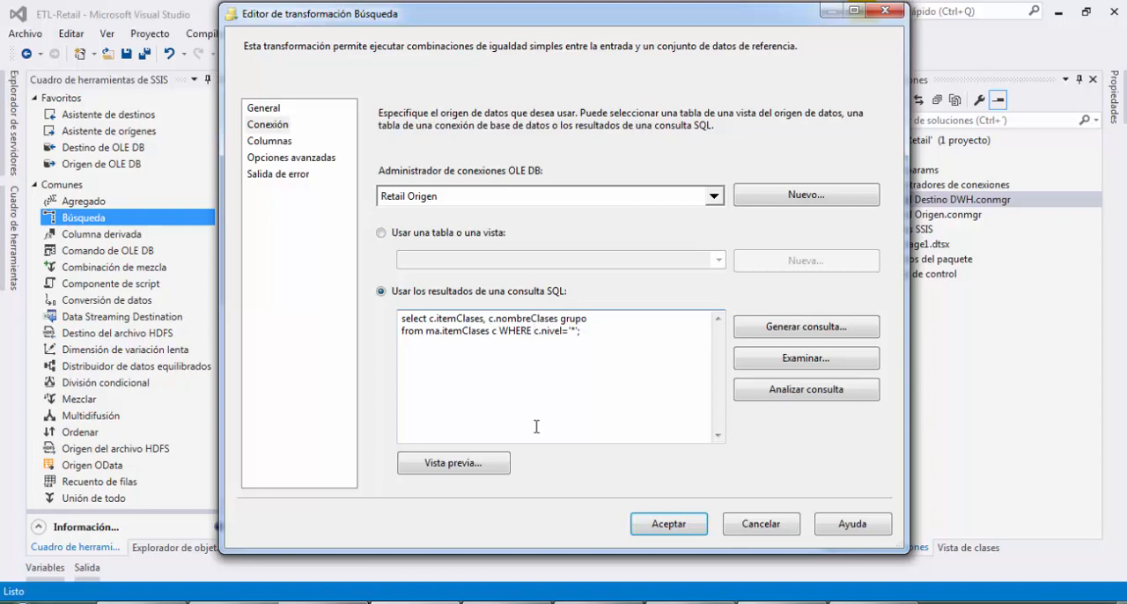
Preview the grupo query results, widen the grupo column and review the listed groups
left_click(453, 462)
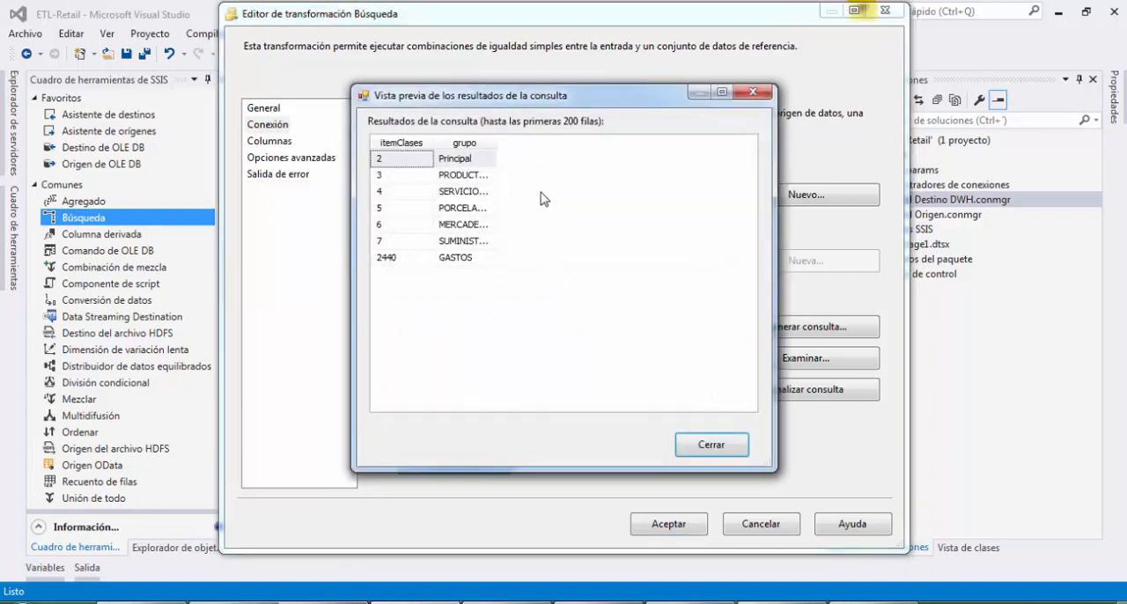
left_click_drag(499, 143, 578, 159)
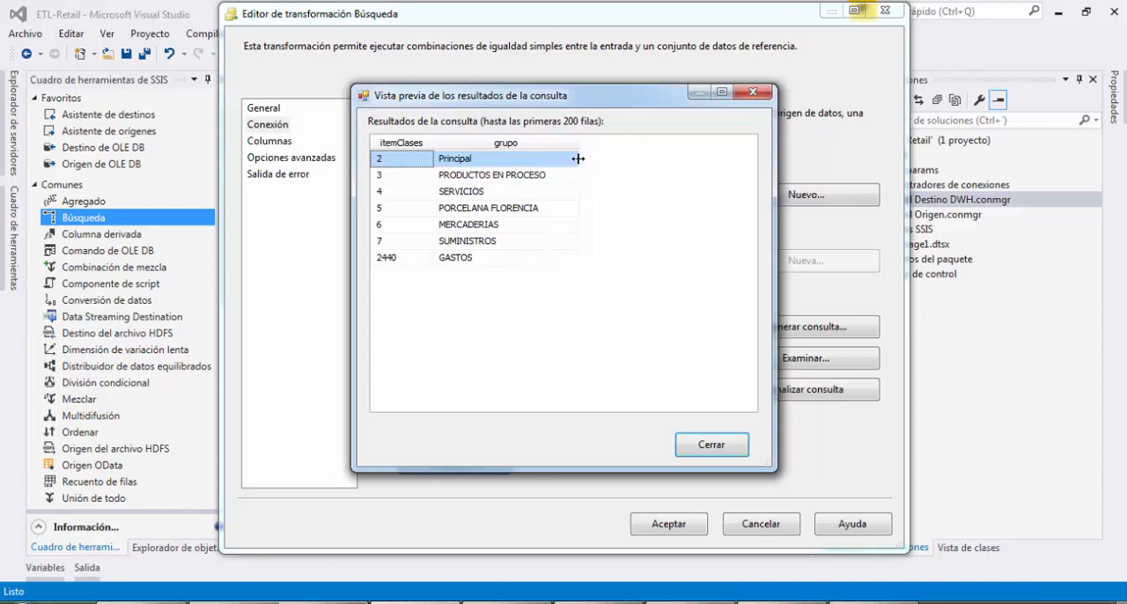
left_click(550, 209)
left_click(531, 224)
left_click(512, 240)
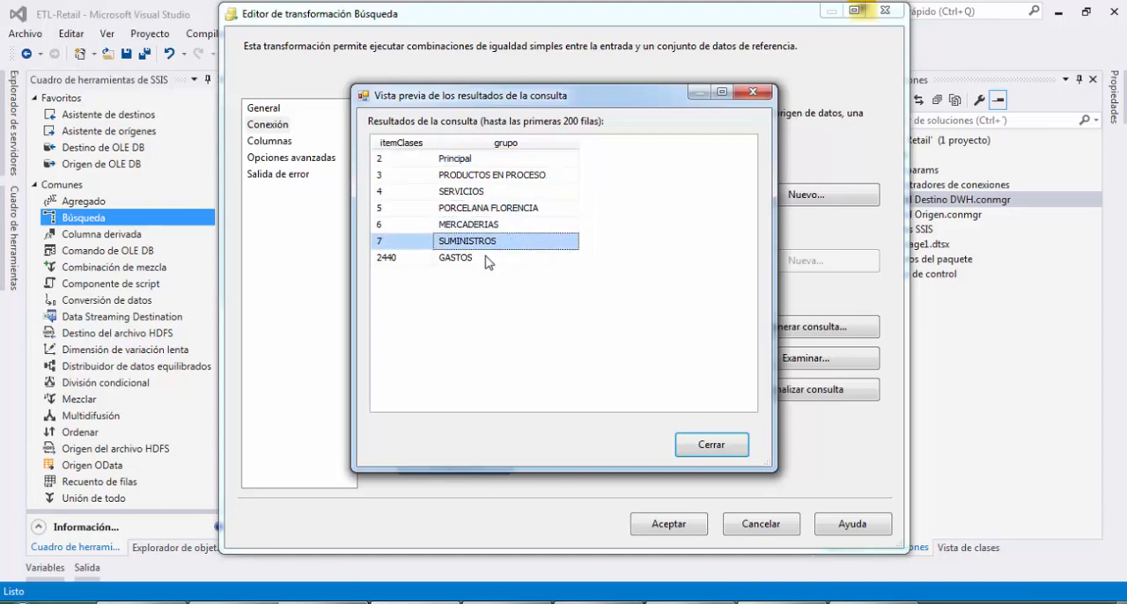
left_click(509, 258)
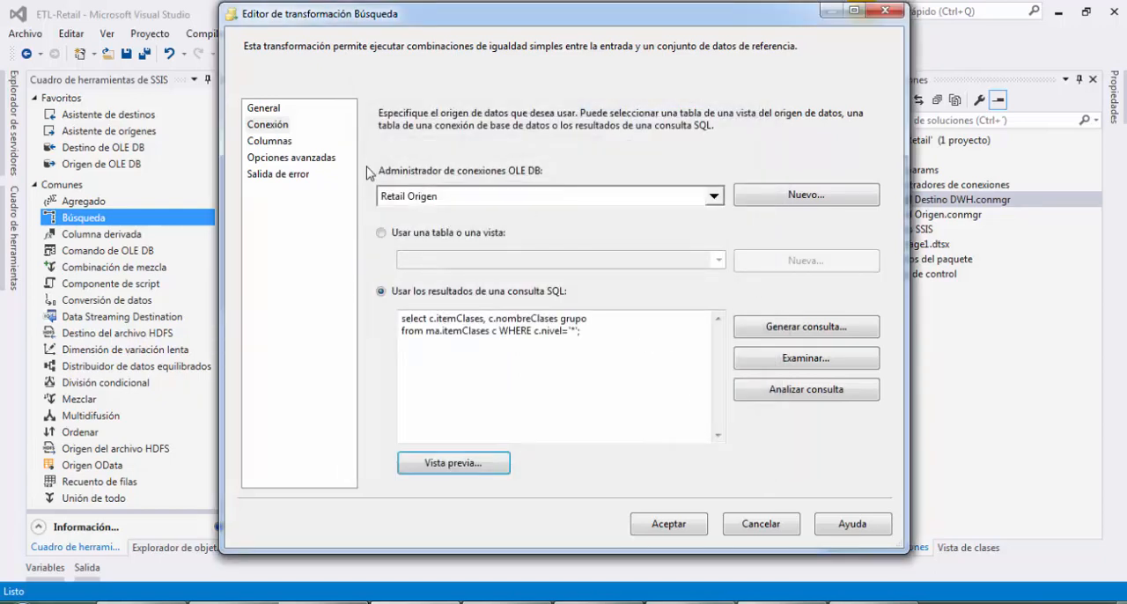
Map the input itemClases to the lookup's itemClases, add grupo as a new output column and accept the third lookup
left_click(268, 141)
left_click_drag(534, 300, 741, 204)
left_click(708, 221)
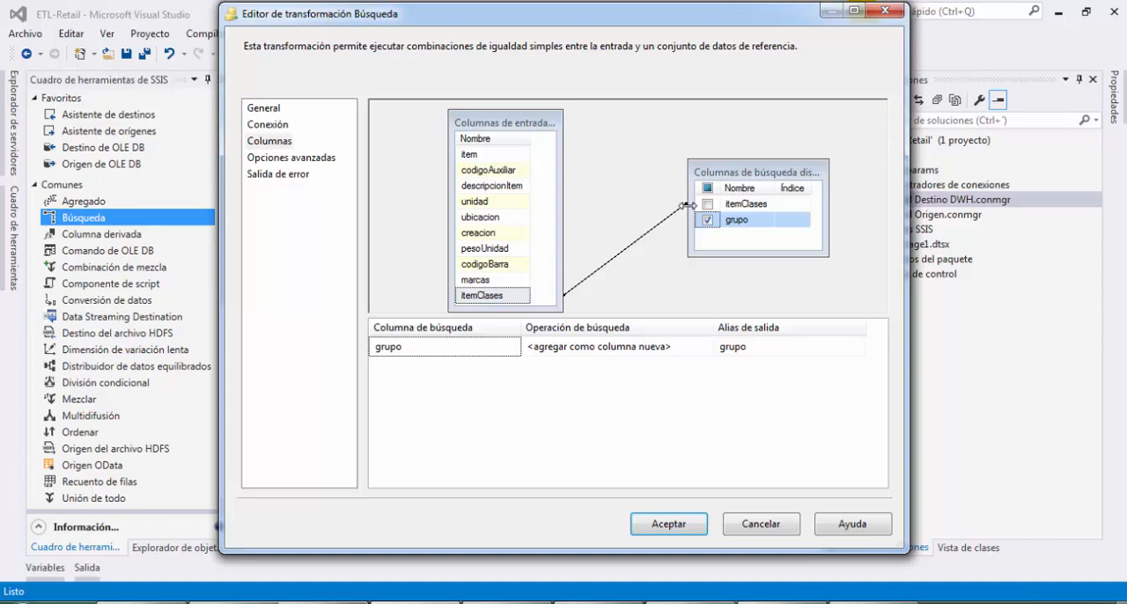
left_click(667, 524)
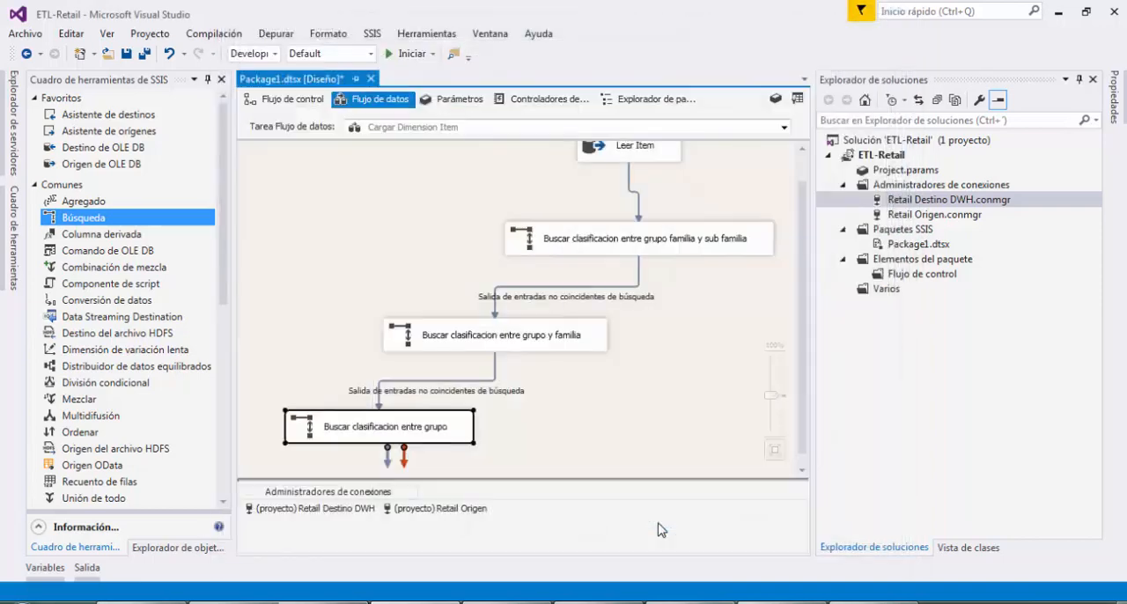
Arrange the three Búsqueda lookups closer together in a compact cascade beneath Leer Item
left_click(719, 359)
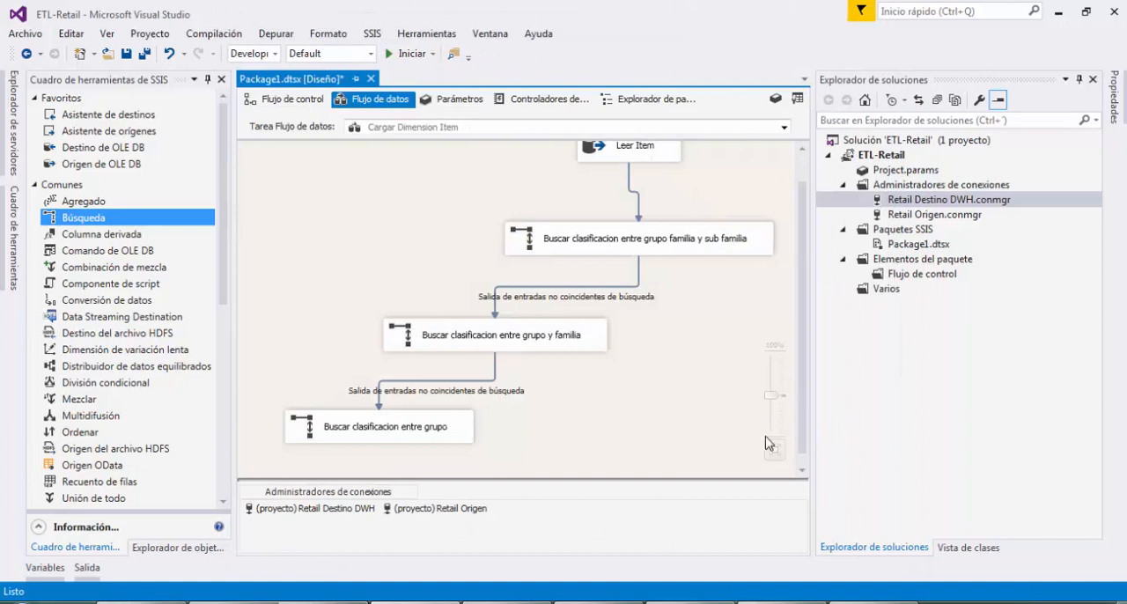
left_click_drag(772, 395, 775, 407)
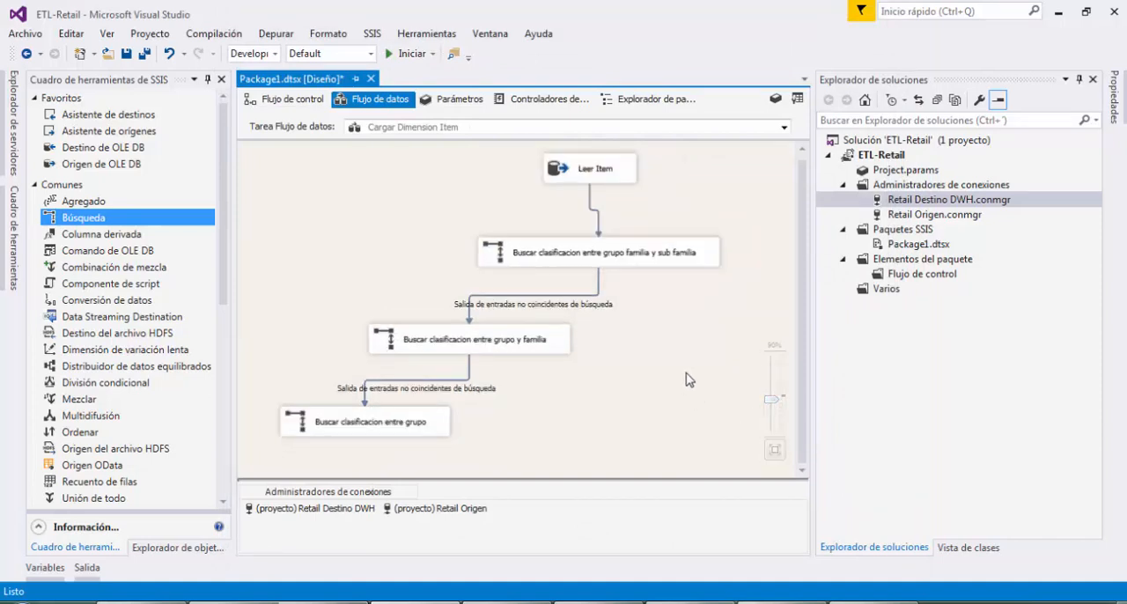
left_click_drag(659, 251, 646, 223)
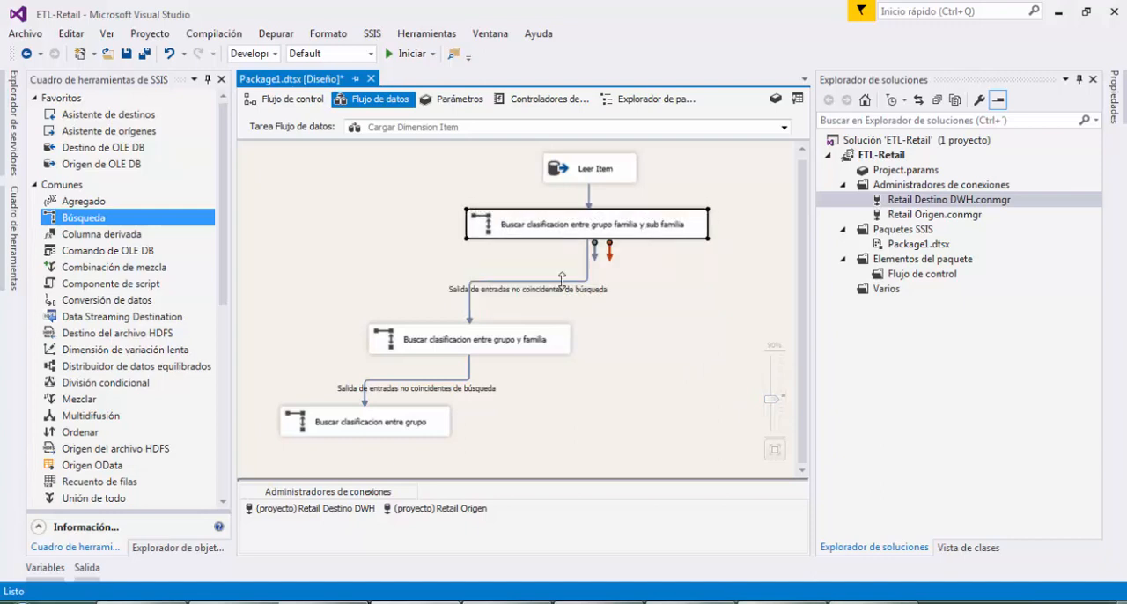
left_click_drag(543, 328, 579, 301)
left_click_drag(422, 420, 487, 368)
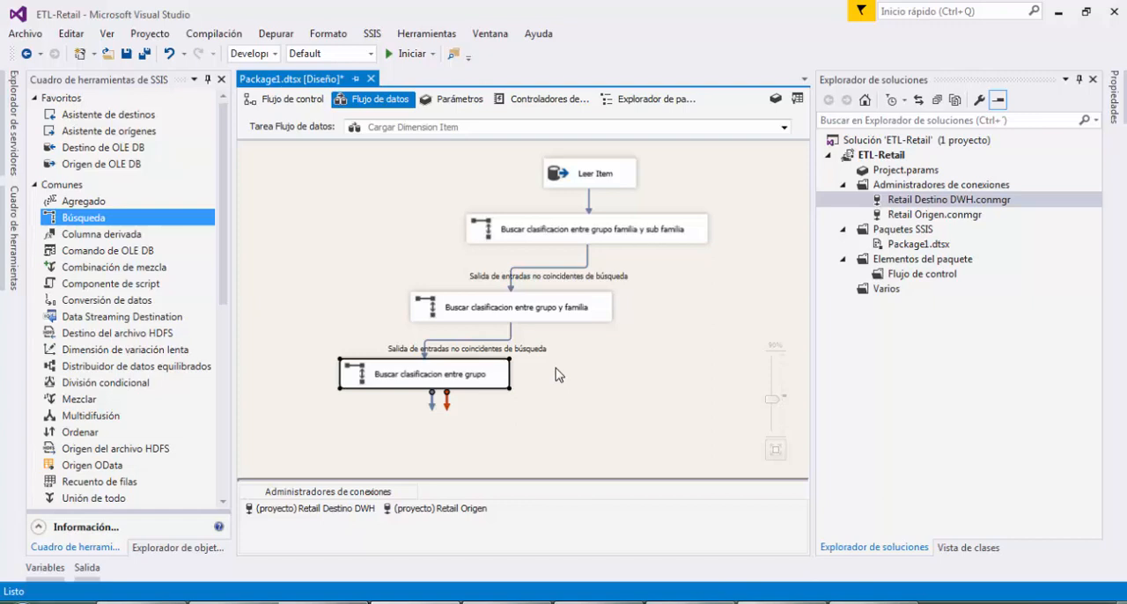
Add a Unión de todo transformation to the data flow below the lookups
scroll(116, 366, "down", 4)
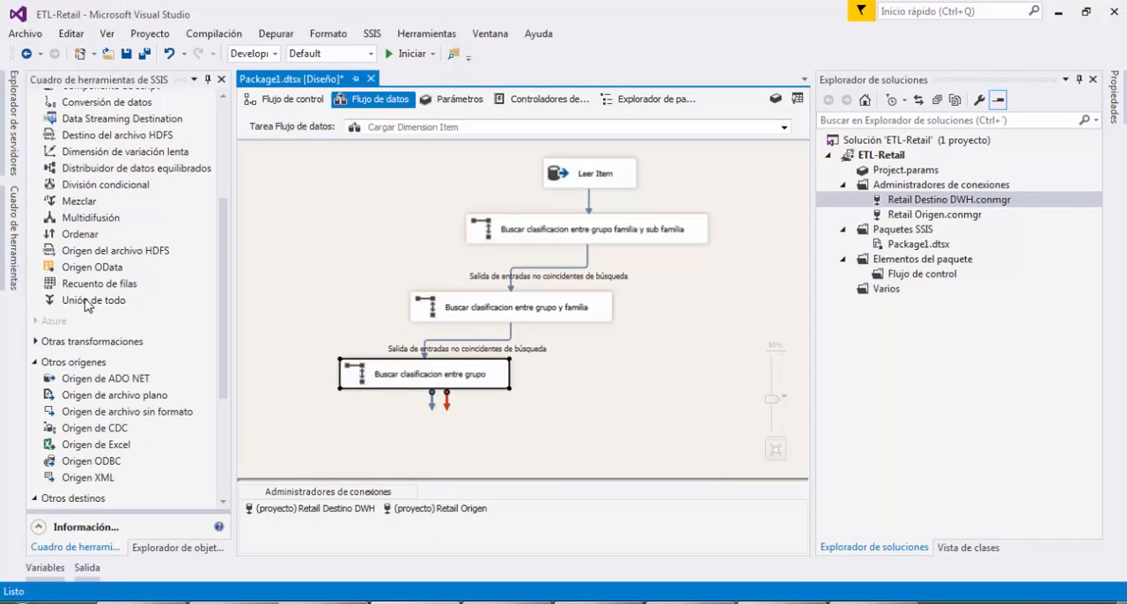
left_click_drag(86, 305, 597, 425)
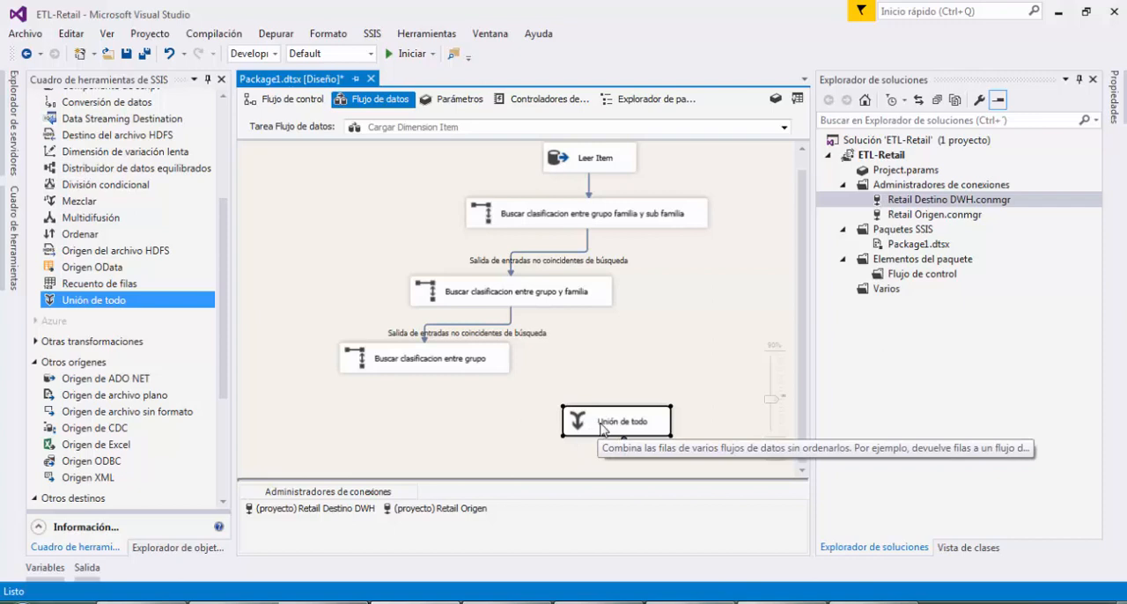
double_click(602, 428)
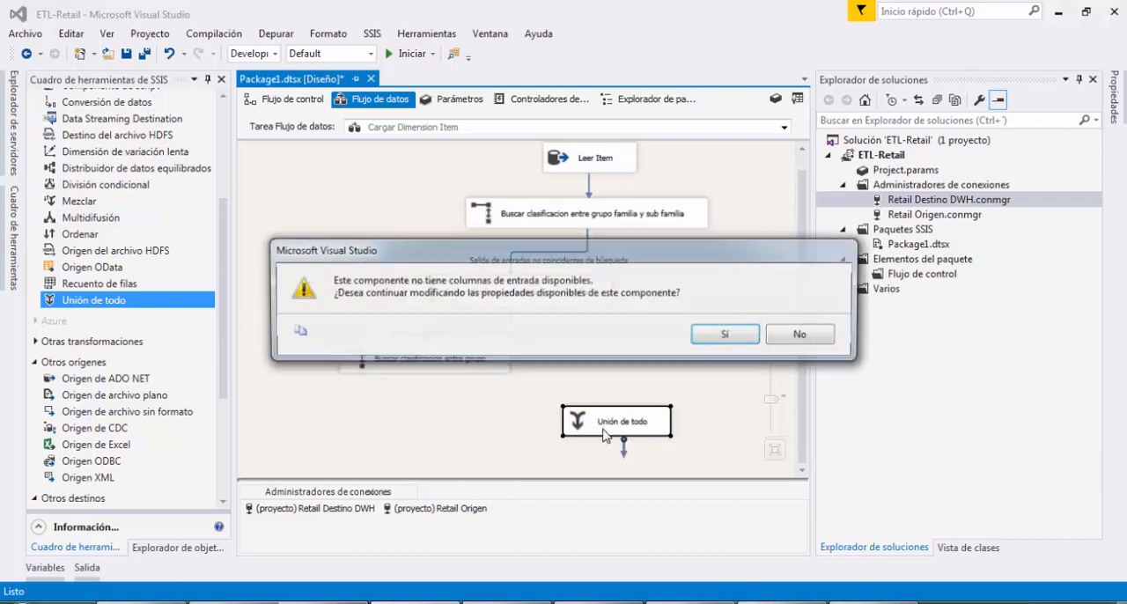
left_click(810, 338)
left_click_drag(664, 425, 660, 423)
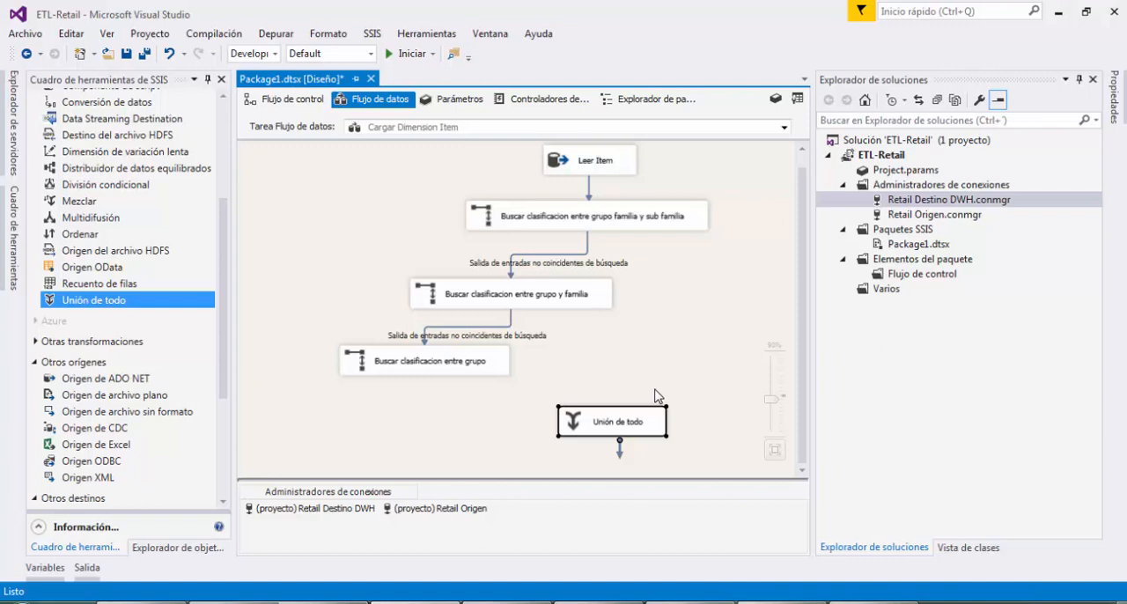
Connect the matching-rows output of the grupo, familia and sub familia lookup to Unión de todo
left_click(502, 366)
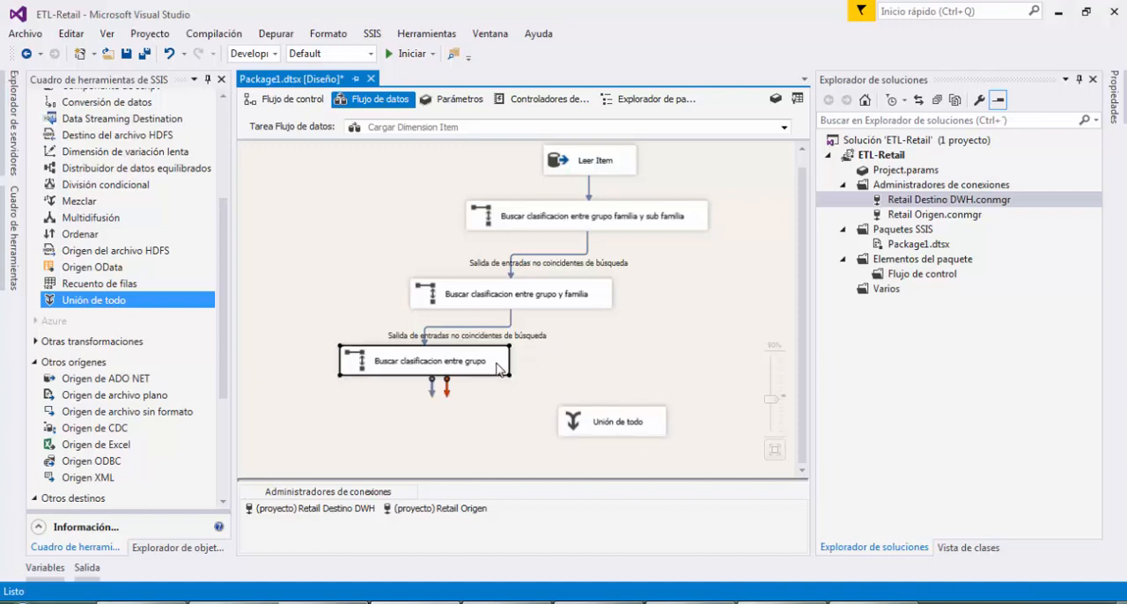
left_click(641, 227)
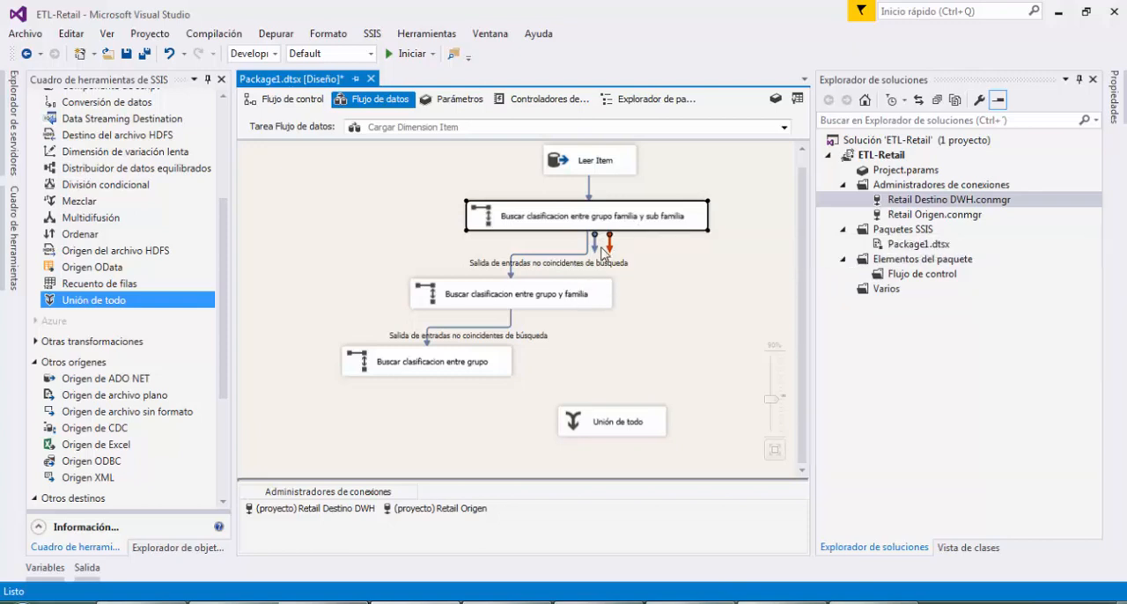
left_click_drag(596, 244, 727, 421)
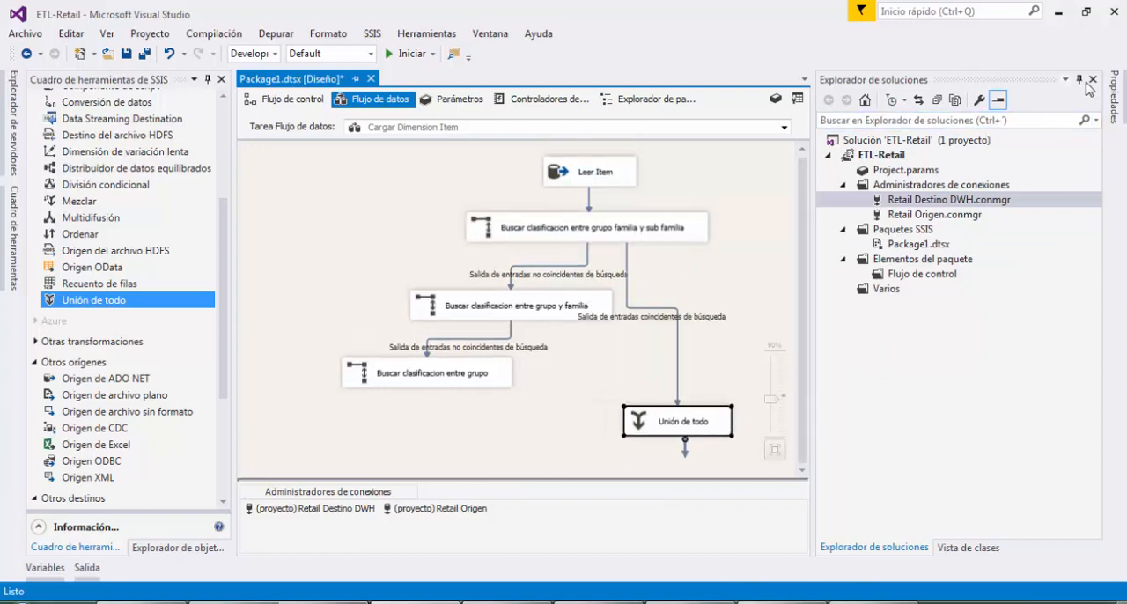
Auto-hide the solution explorer and move Unión de todo farther away, to the right of the lookup cascade
left_click(1081, 80)
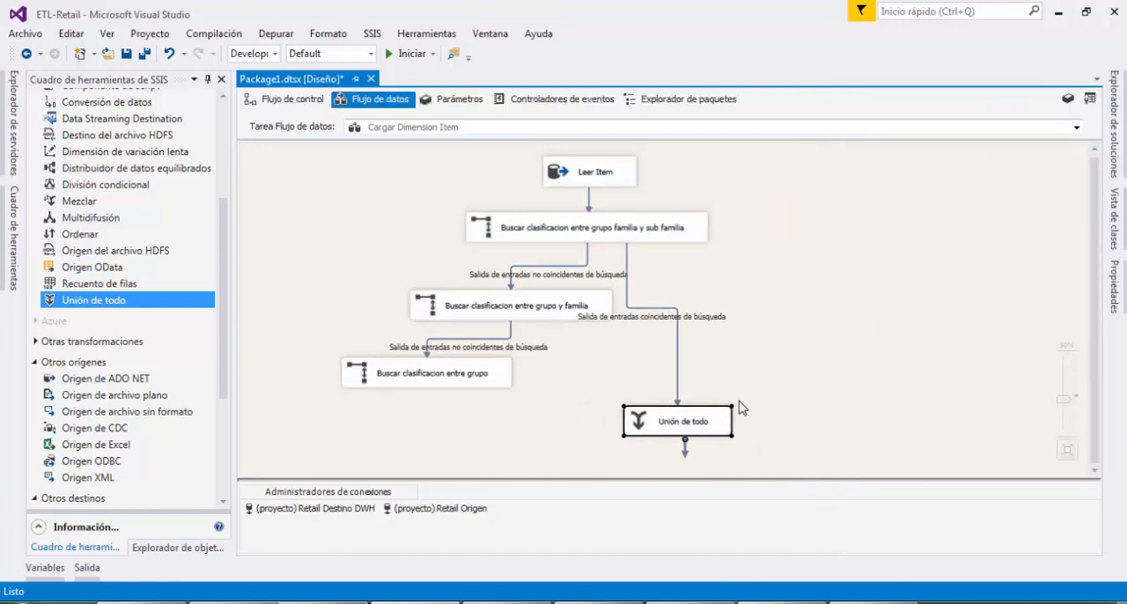
left_click_drag(720, 421, 881, 370)
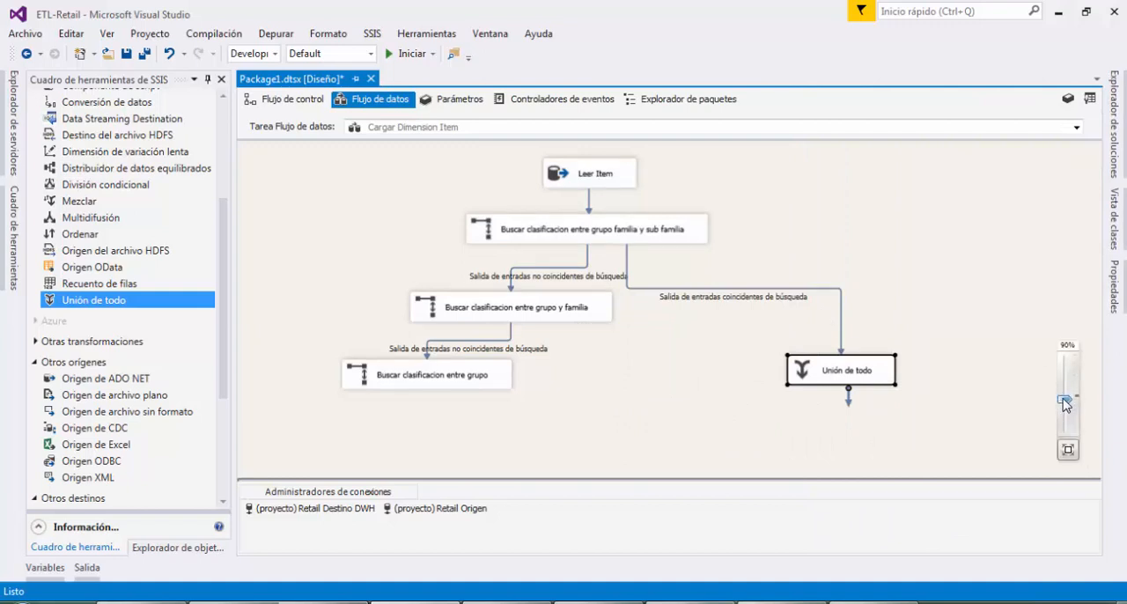
left_click_drag(1065, 401, 1065, 395)
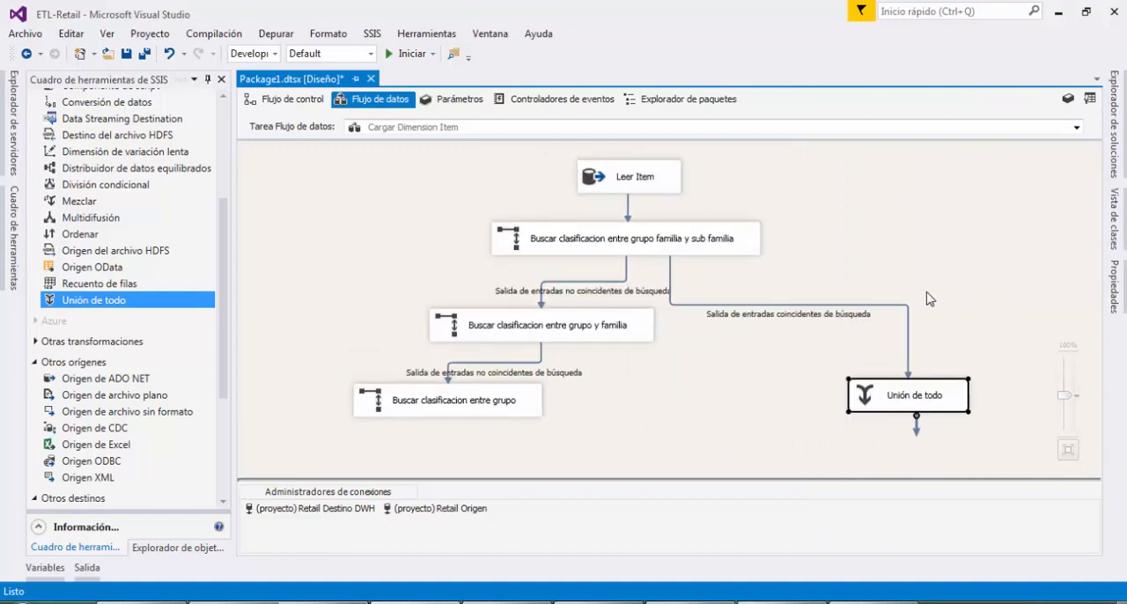
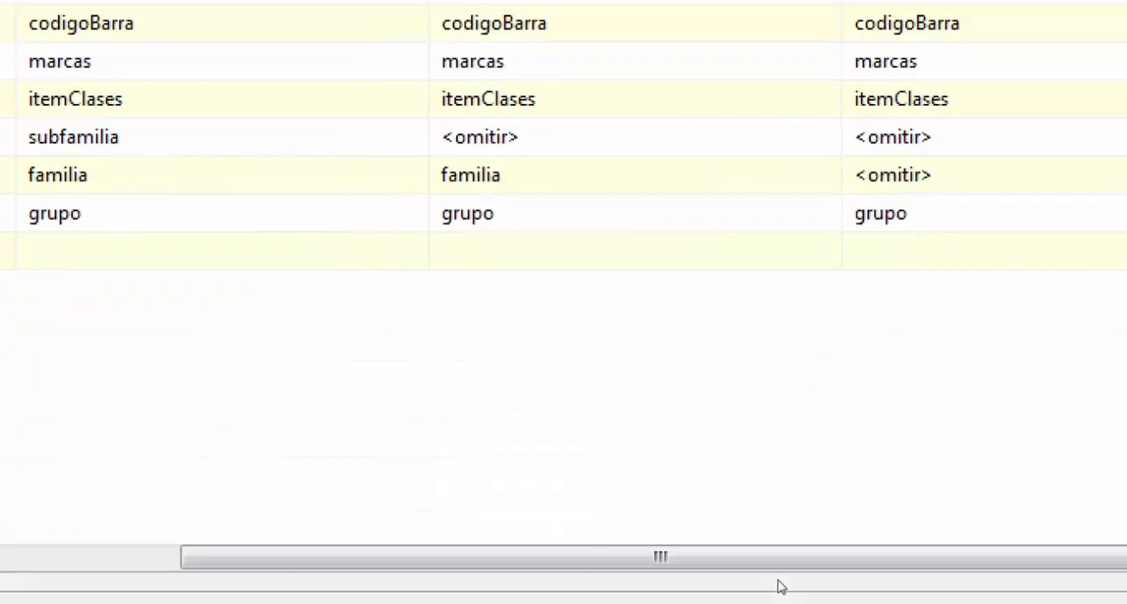
Review the column mappings of the three Unión de todo inputs and accept the editor
left_click_drag(782, 531, 612, 528)
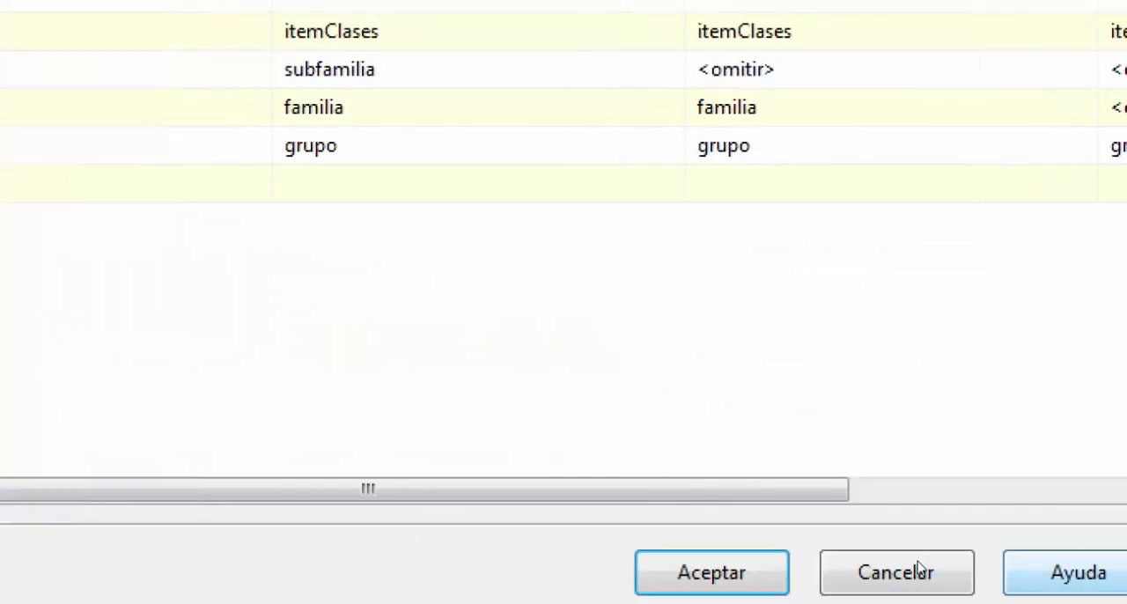
key("Return")
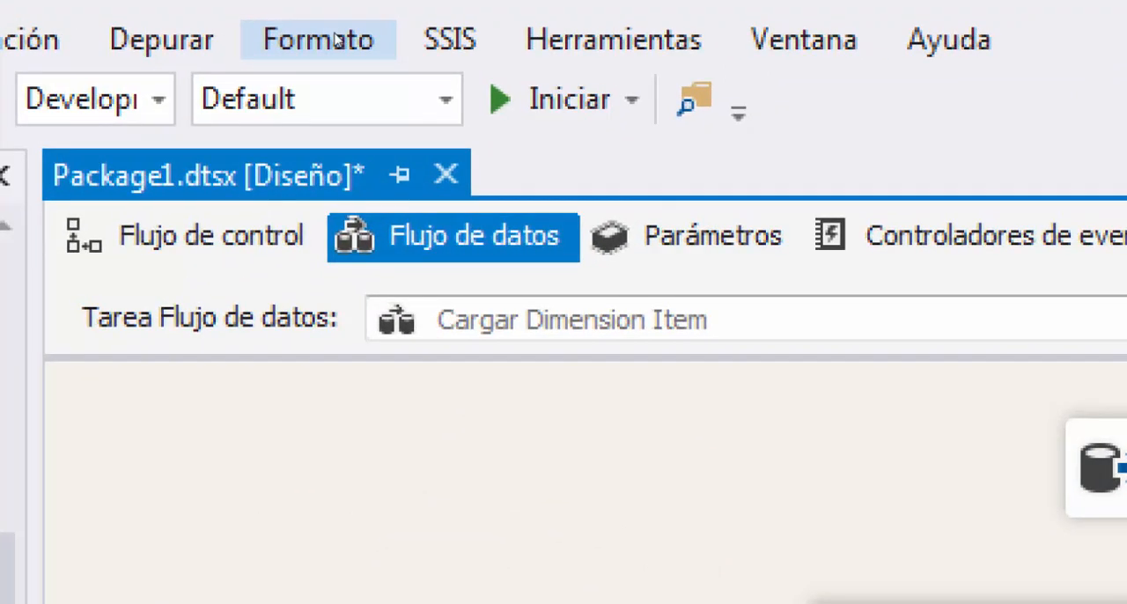
Apply the automatic Diagrama layout to the Cargar Dimension Item data flow and bring the whole flow into view
left_click(337, 37)
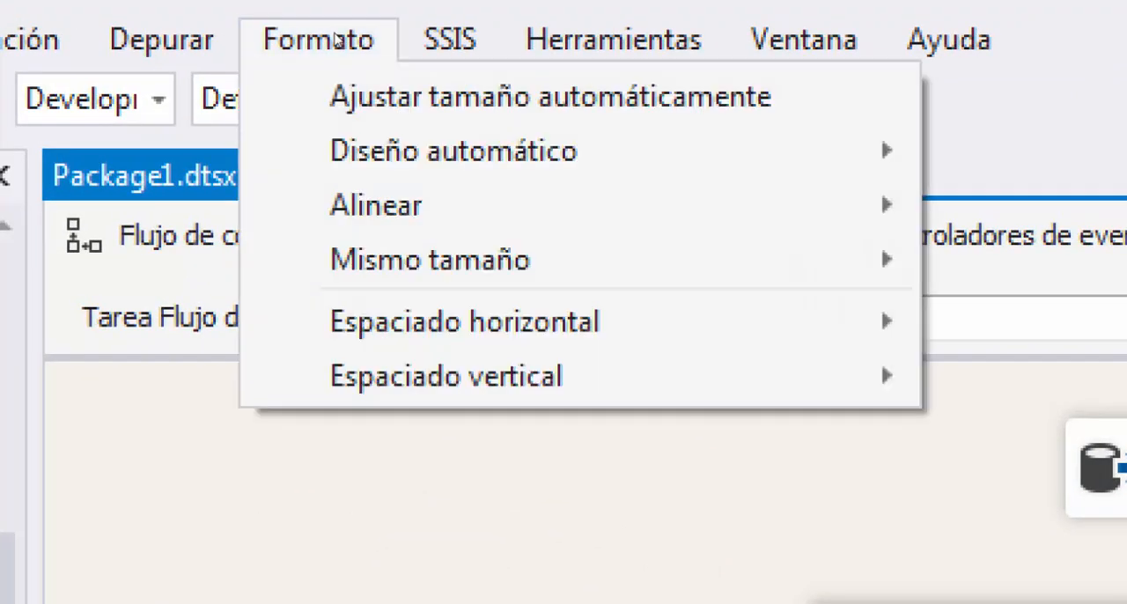
key("Down")
key("Down")
key("Right")
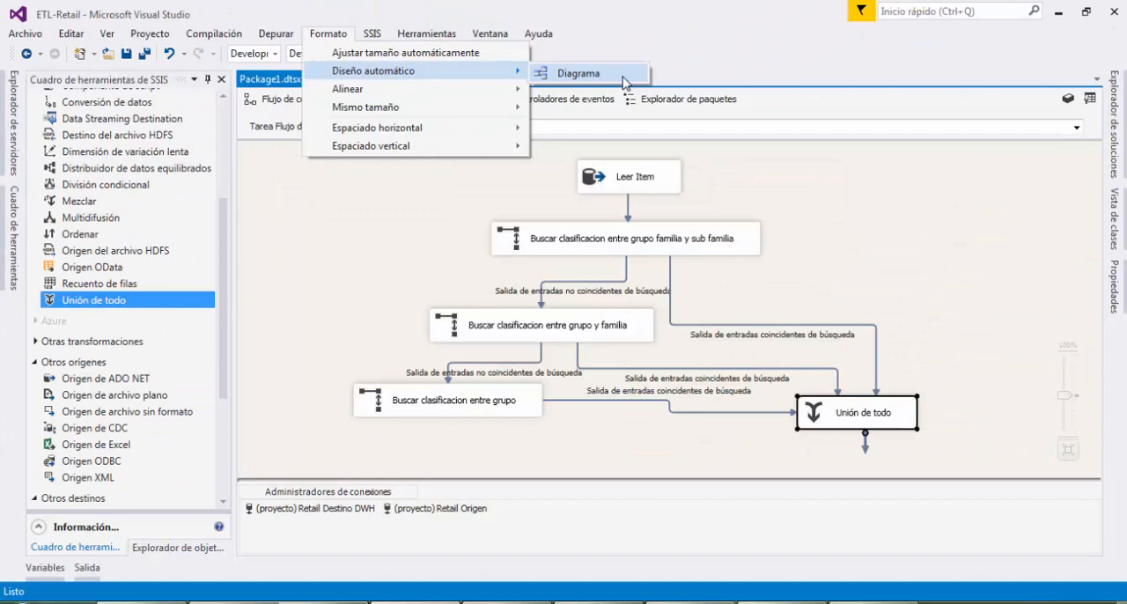
left_click(623, 78)
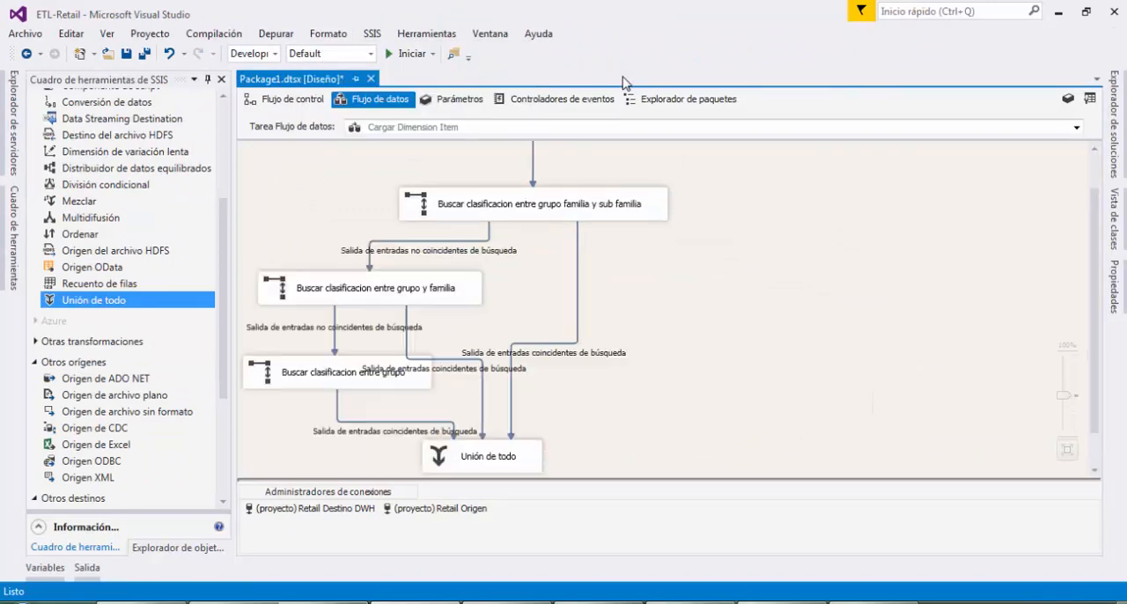
scroll(640, 269, "down", 1)
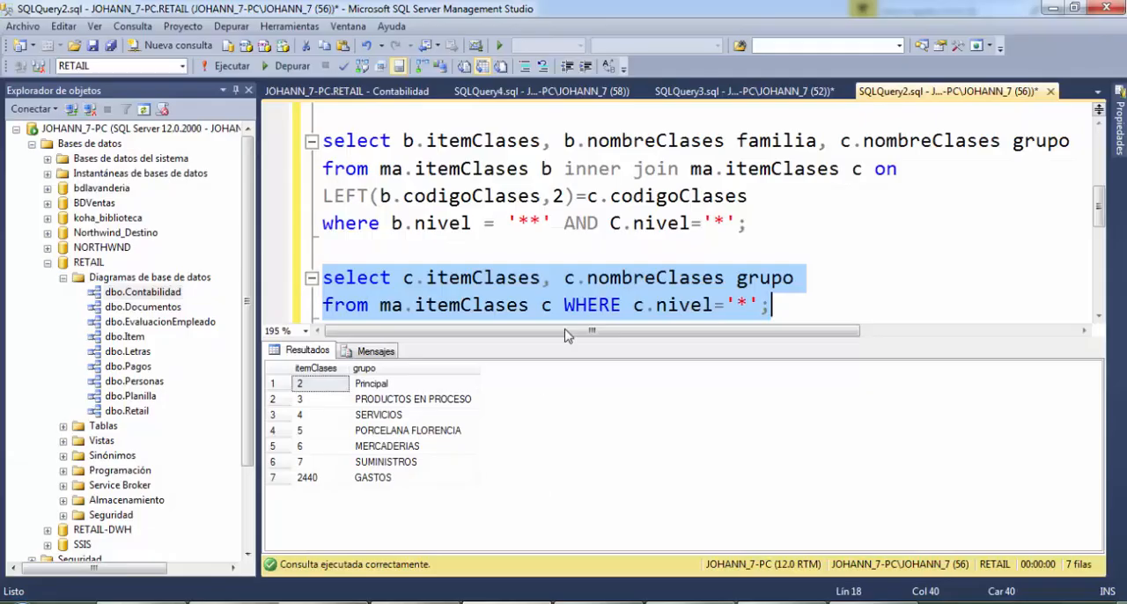
Switch to SQL Server Management Studio and review the ma.itemClases queries for subfamilia, familia and grupo
left_click(656, 264)
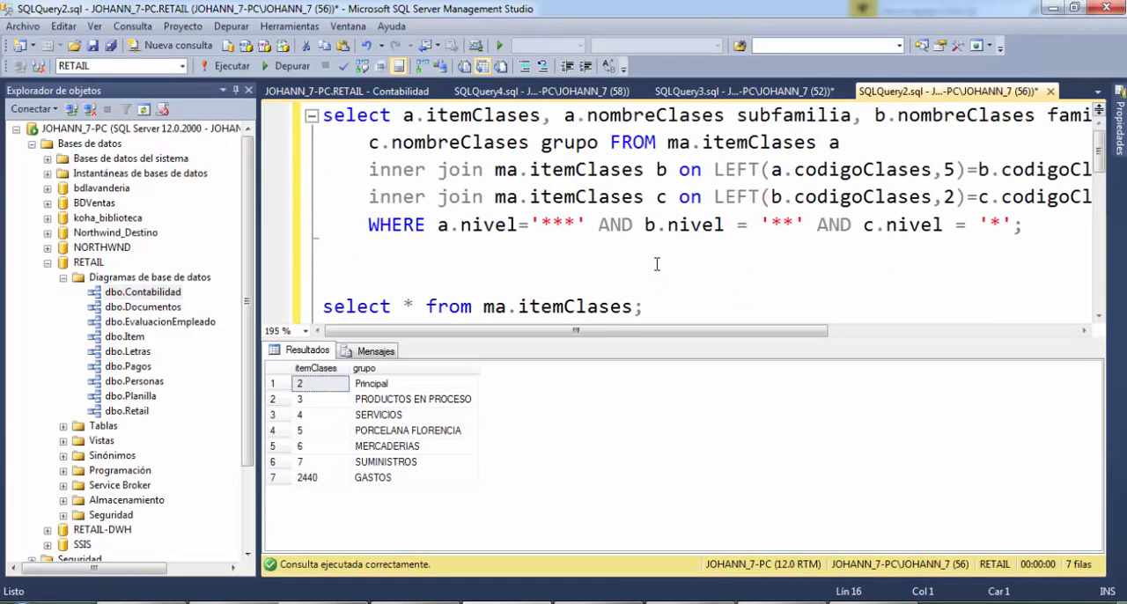
scroll(680, 255, "down", 10)
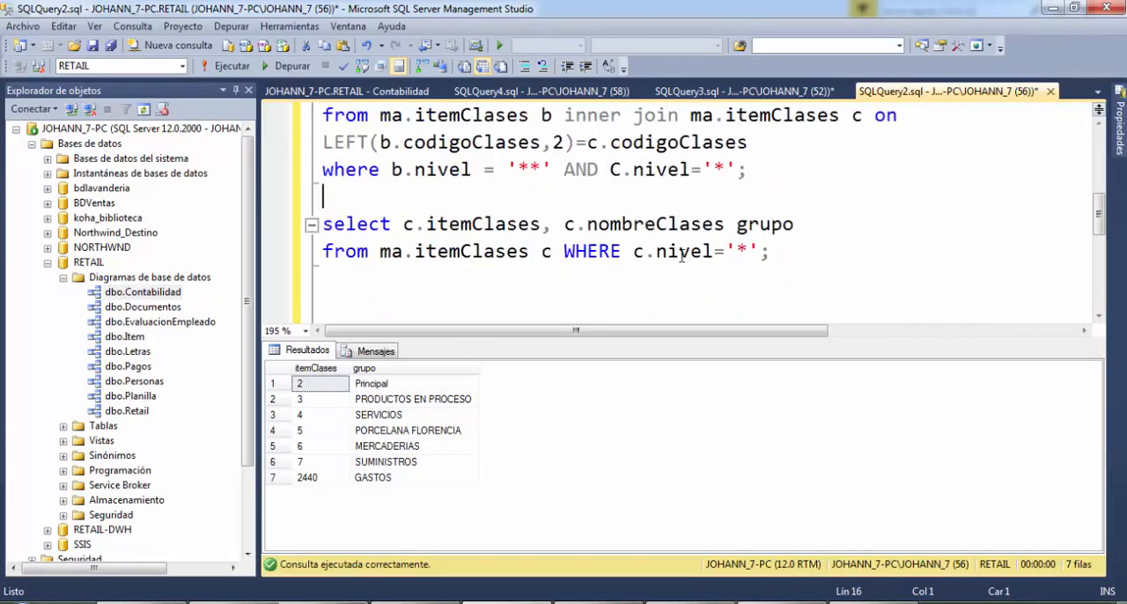
left_click(726, 172)
left_click(759, 170)
Return to Visual Studio and select Package1.dtsx in the solution explorer
left_click(431, 603)
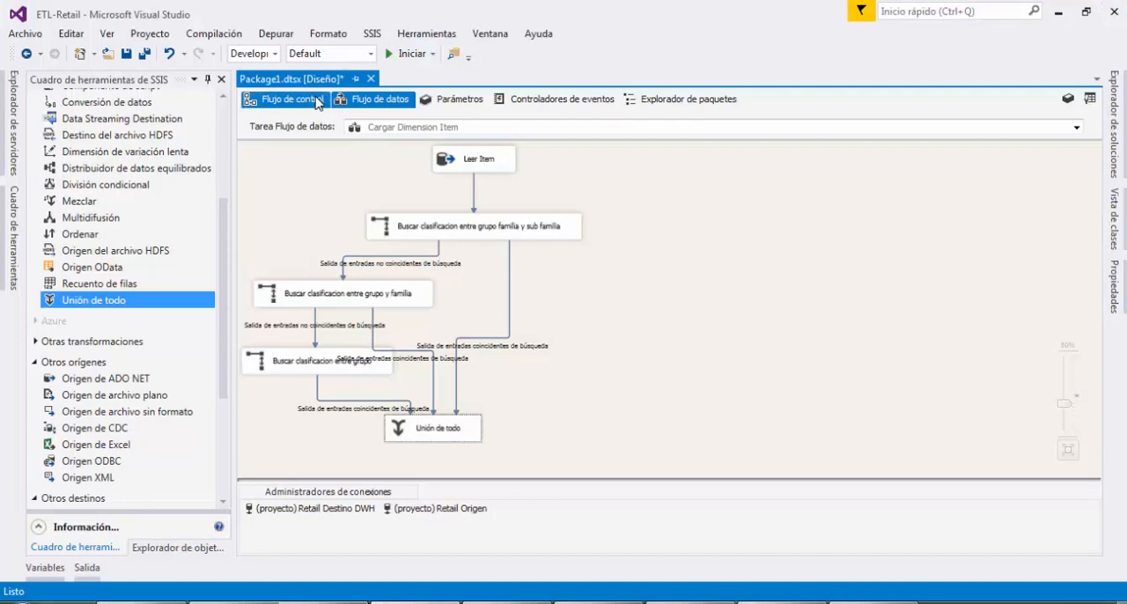
left_click(1116, 162)
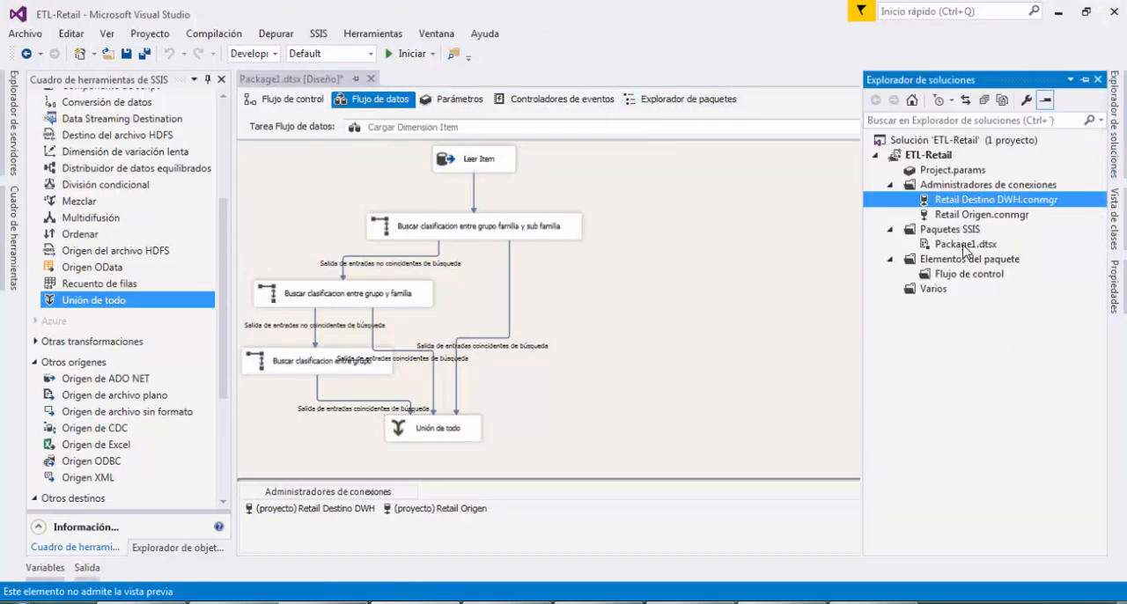
left_click(965, 247)
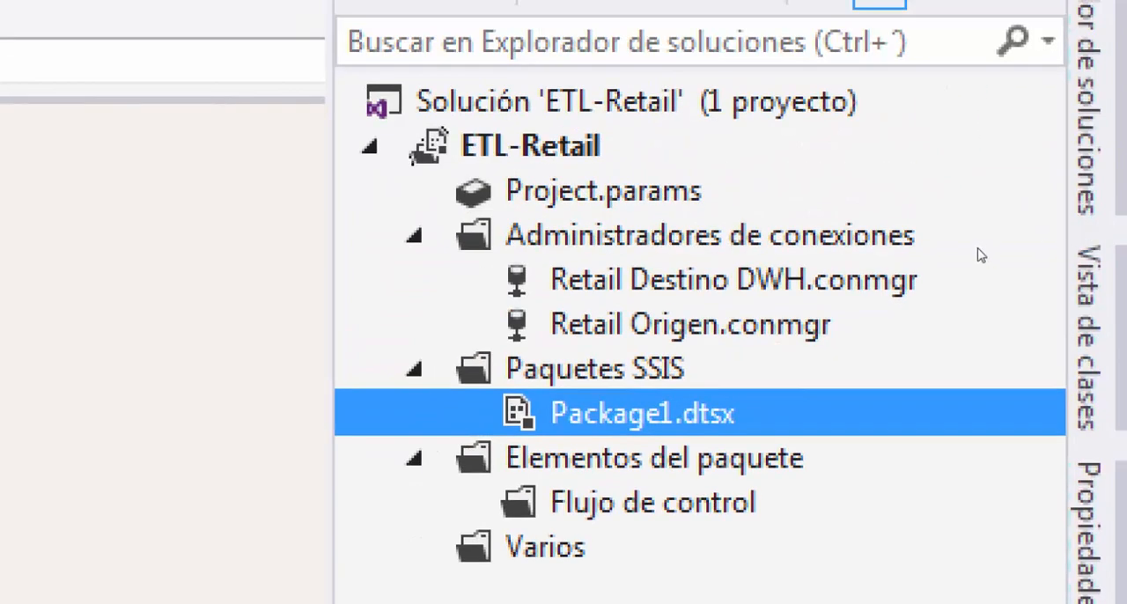
key("F2")
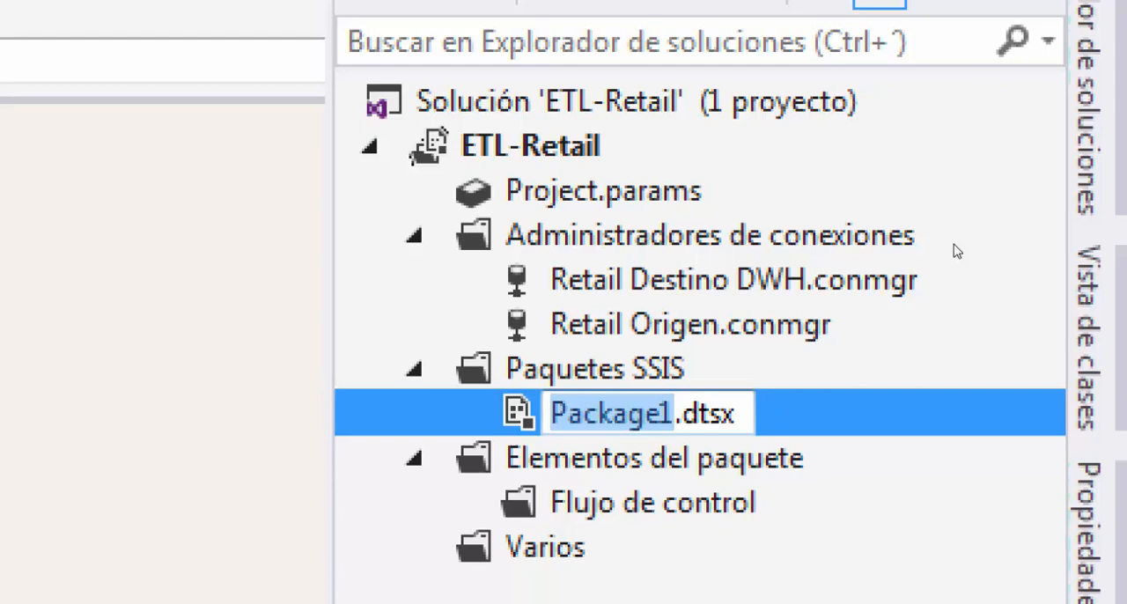
right_click(604, 411)
left_click(585, 413)
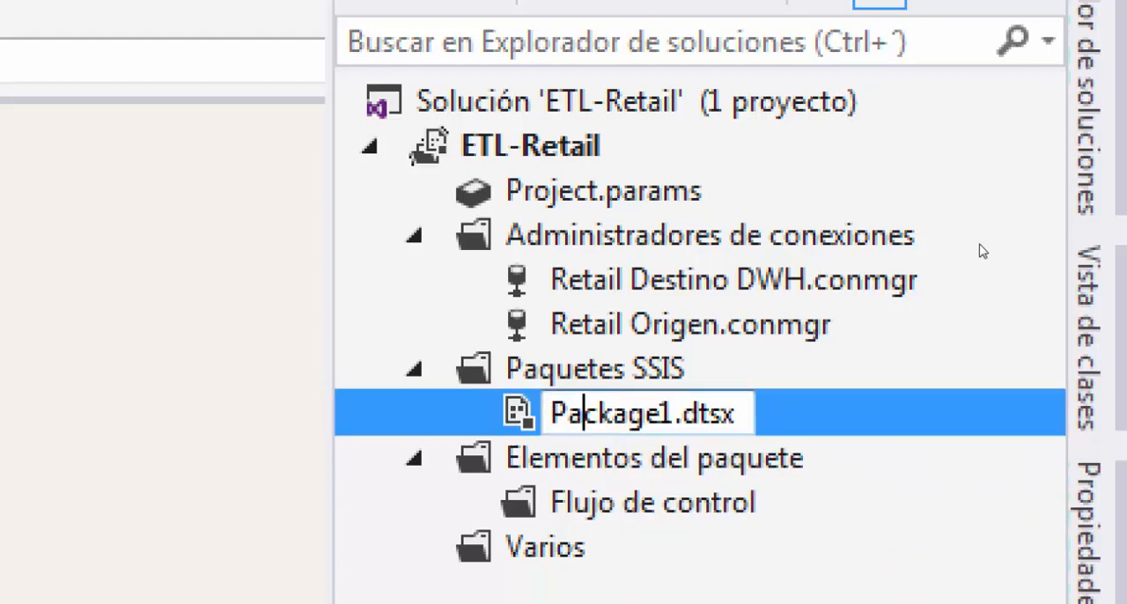
key("Up")
key("Down")
Rename the package Package1.dtsx as DIMVENTAS.dtsx and go back to its data flow design
right_click(564, 417)
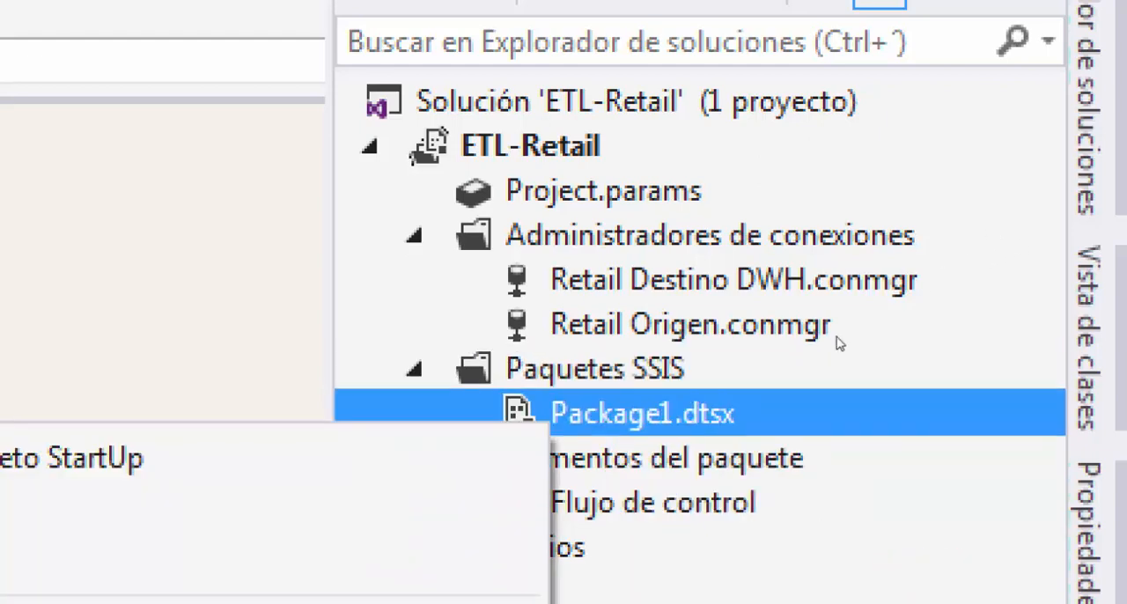
key("Down")
key("Down")
key("Down")
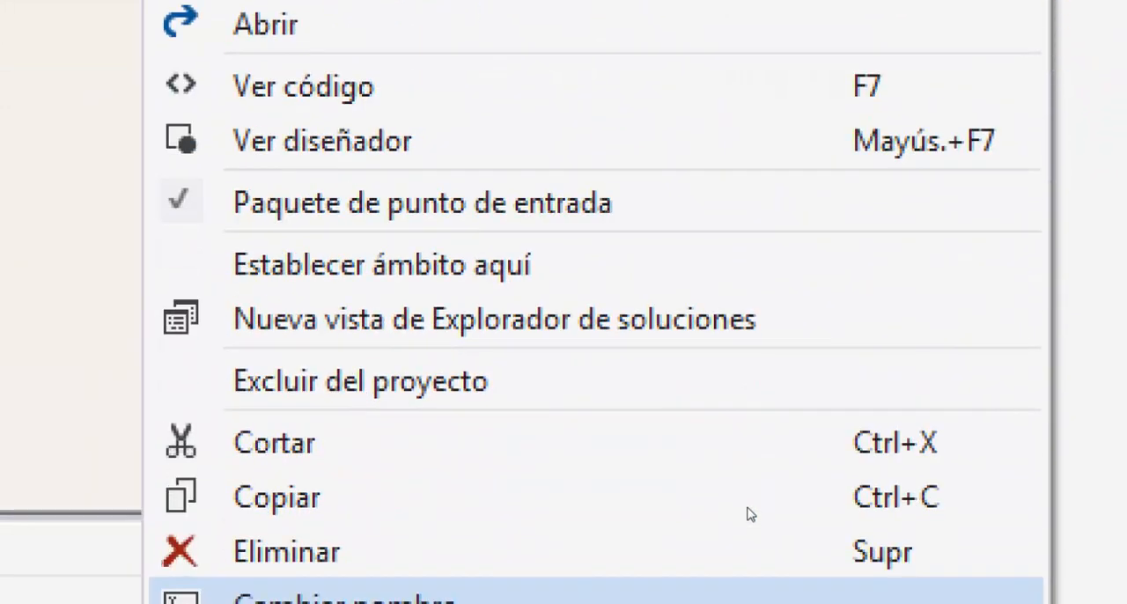
key("Return")
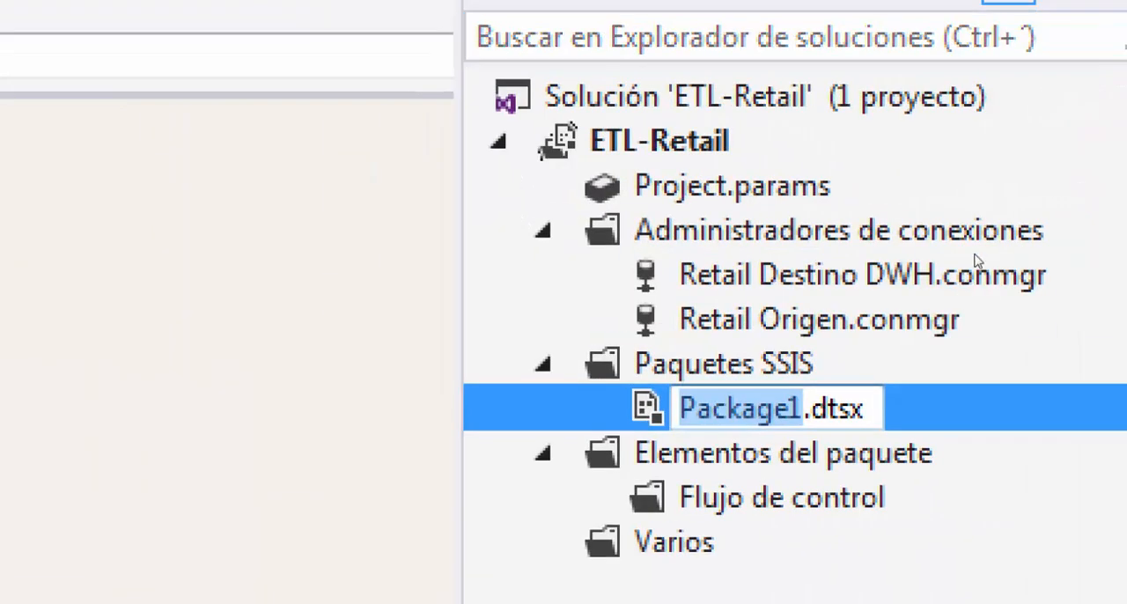
type("DIM")
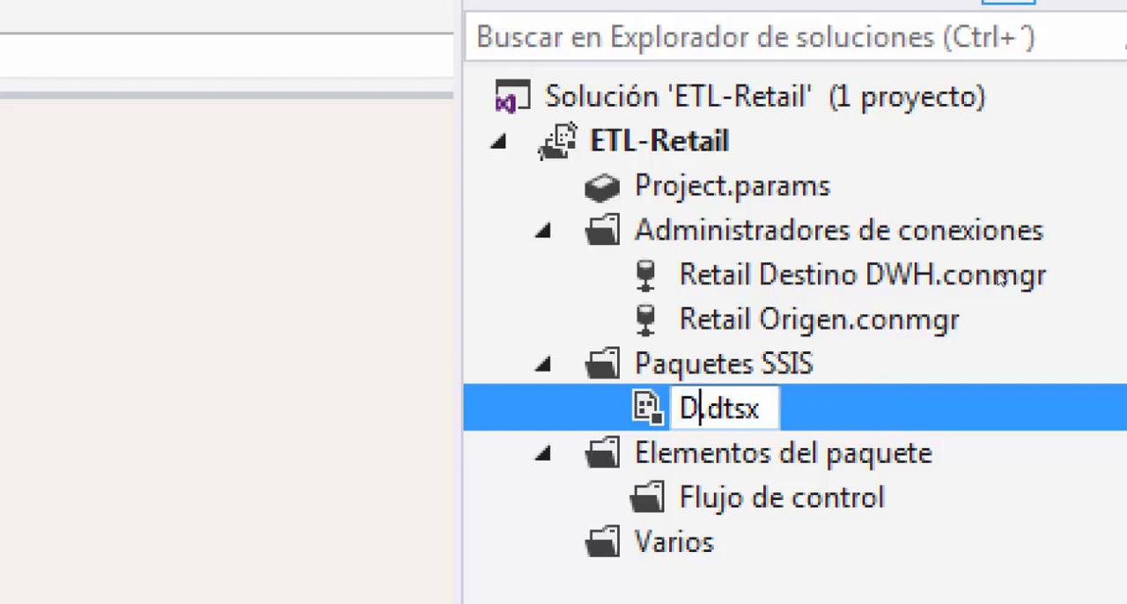
type("VENTAS")
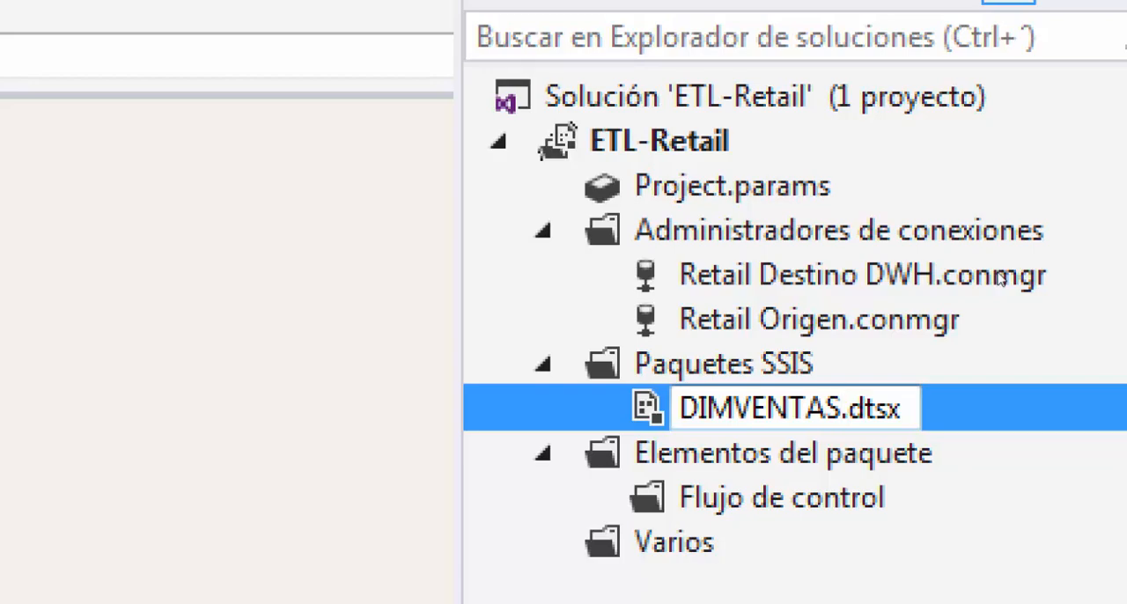
key("Return")
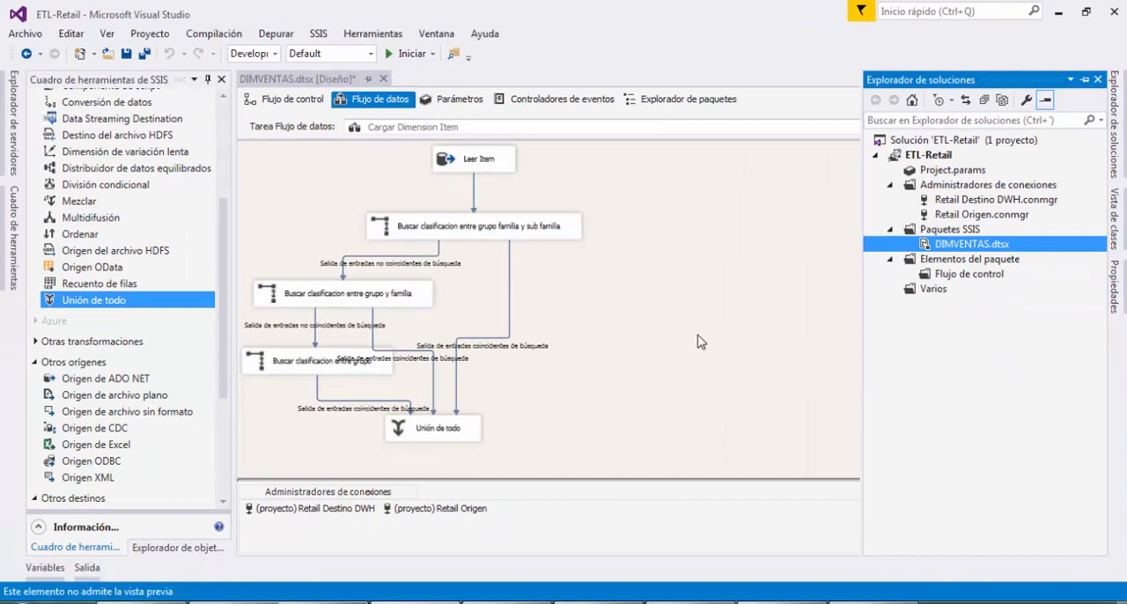
left_click(682, 345)
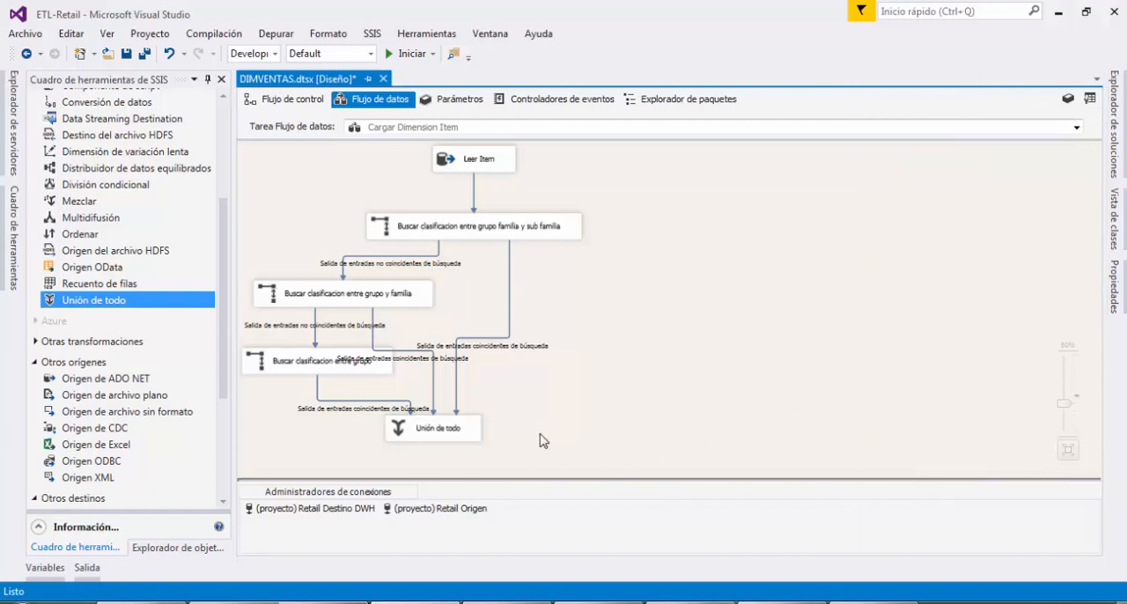
Add a Búsqueda transformation to the data flow, below and to the right of Unión de todo
scroll(541, 451, "up", 3)
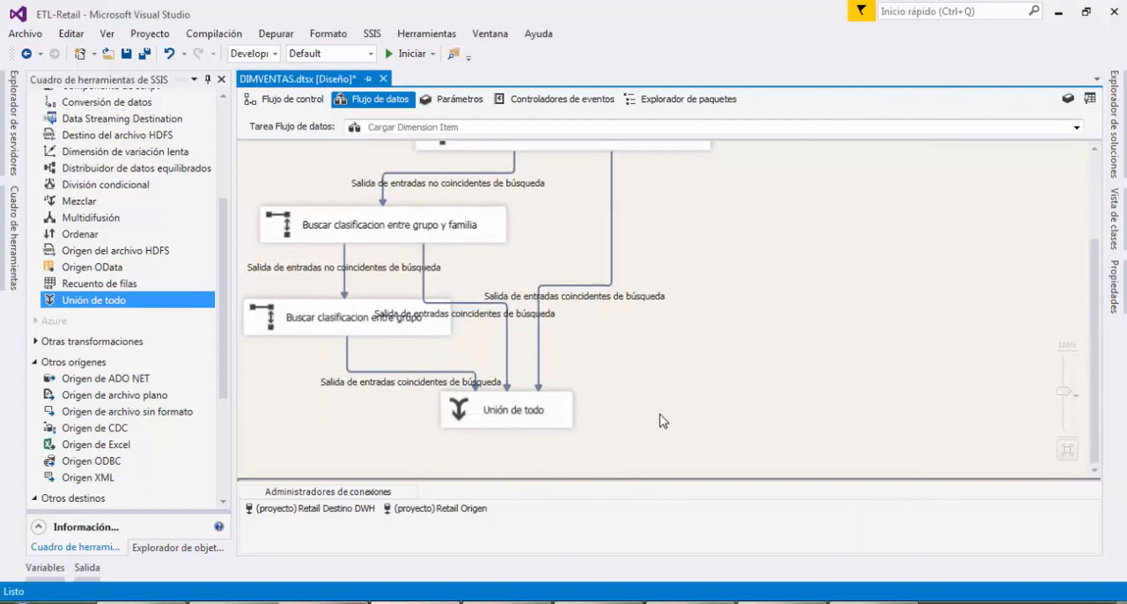
scroll(661, 438, "up", 1)
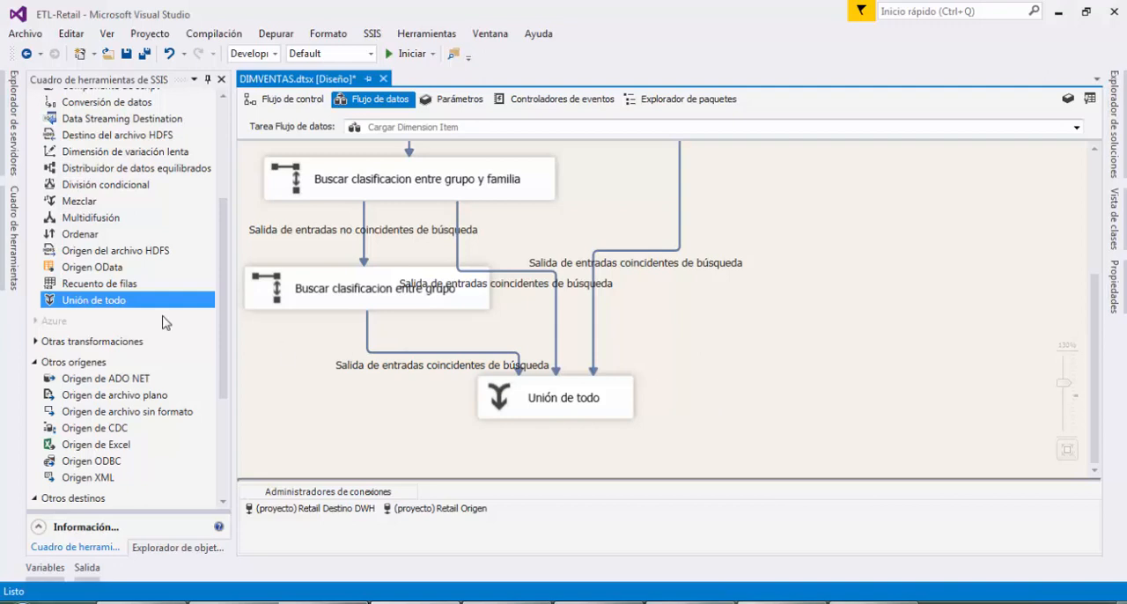
scroll(164, 323, "up", 4)
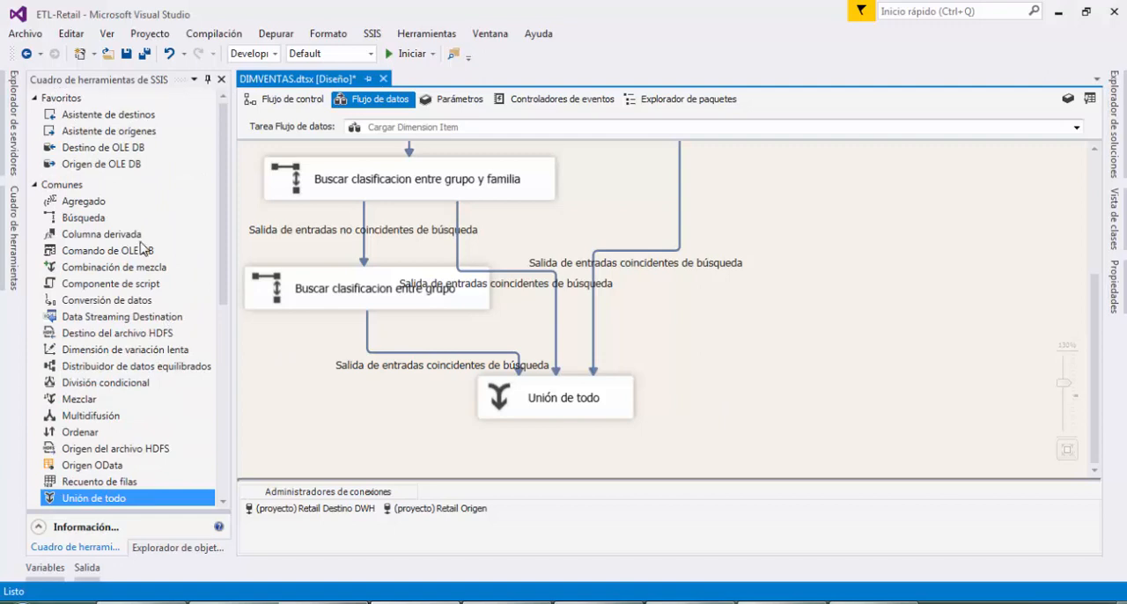
left_click(91, 222)
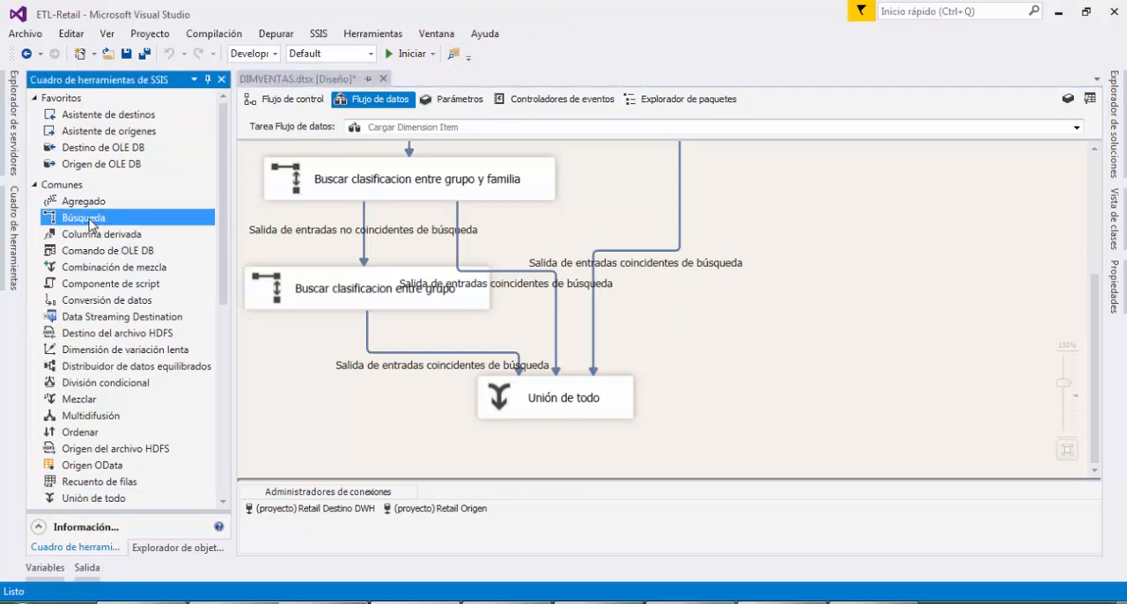
left_click_drag(91, 222, 763, 406)
left_click_drag(729, 451, 729, 451)
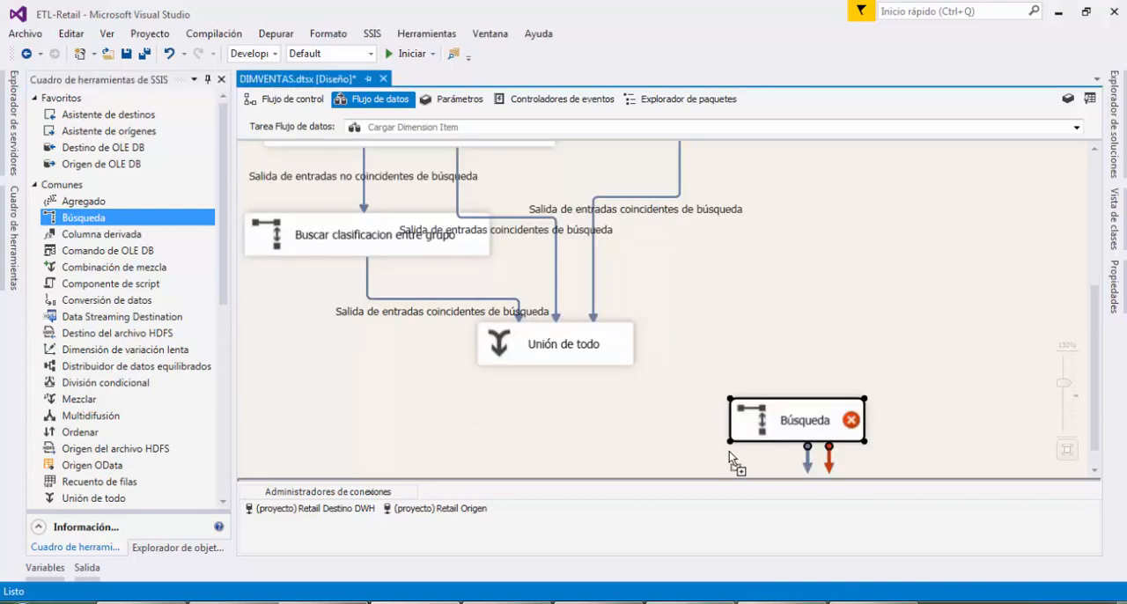
Name the new Búsqueda transformation Buscar ItemModelo
left_click(801, 420)
type("Busc")
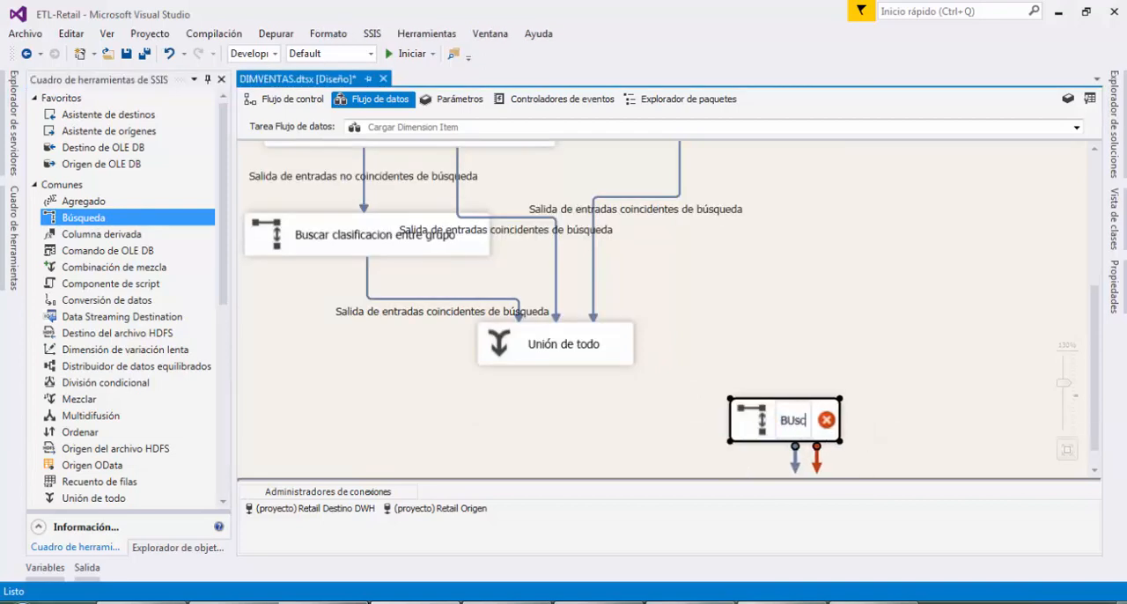
type("ar")
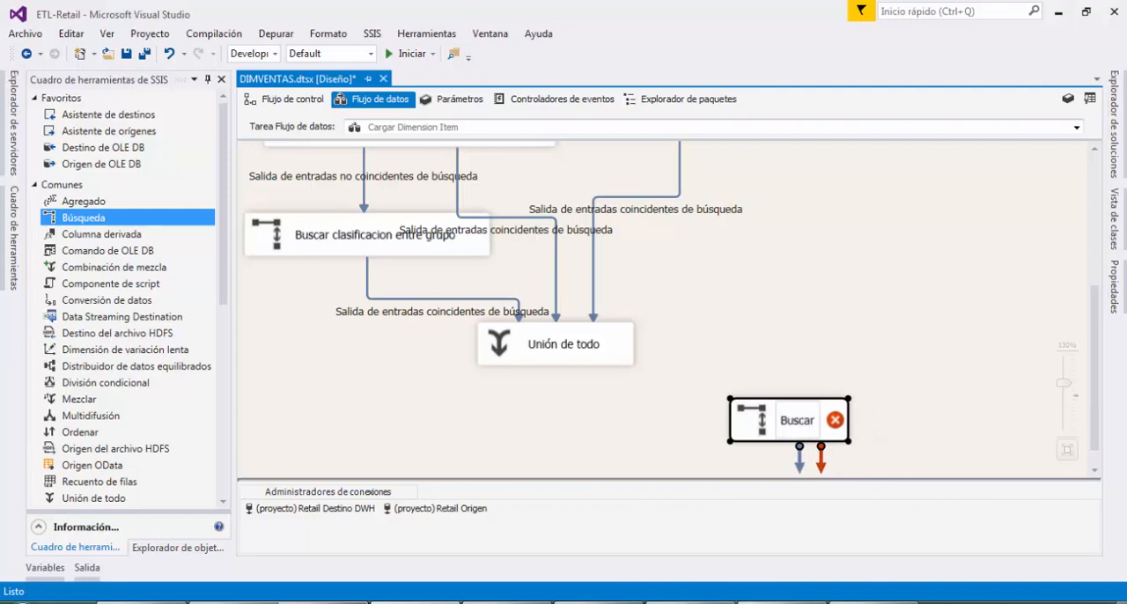
type(" ItemModelo")
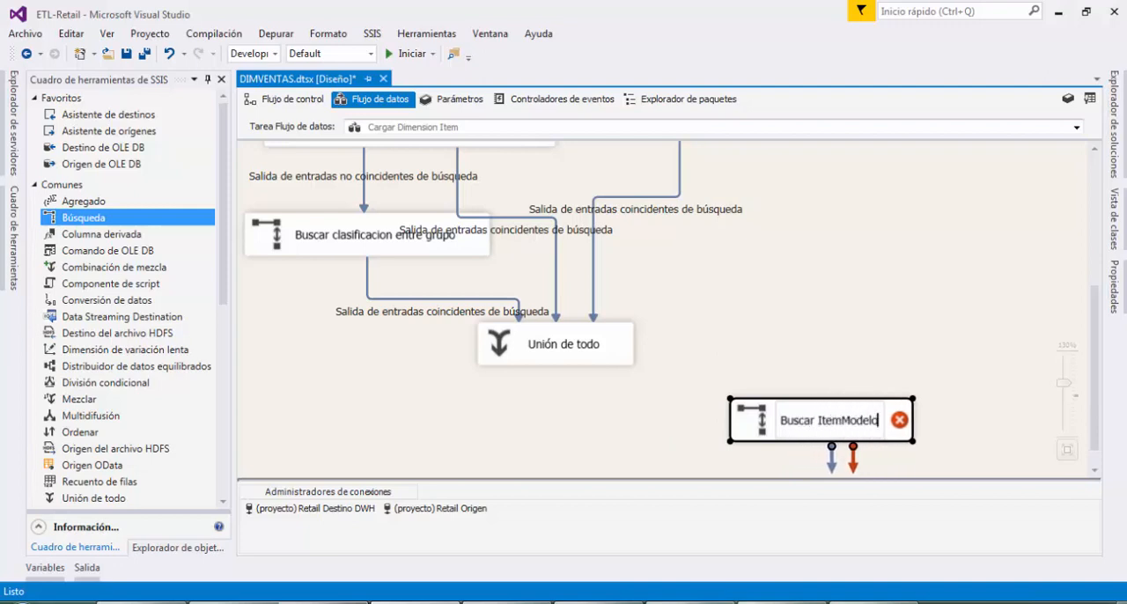
key("Return")
Switch to SQL Server Management Studio and look through the open itemClases queries and the Contabilidad diagram
left_click(480, 602)
left_click(678, 271)
scroll(678, 272, "up", 4)
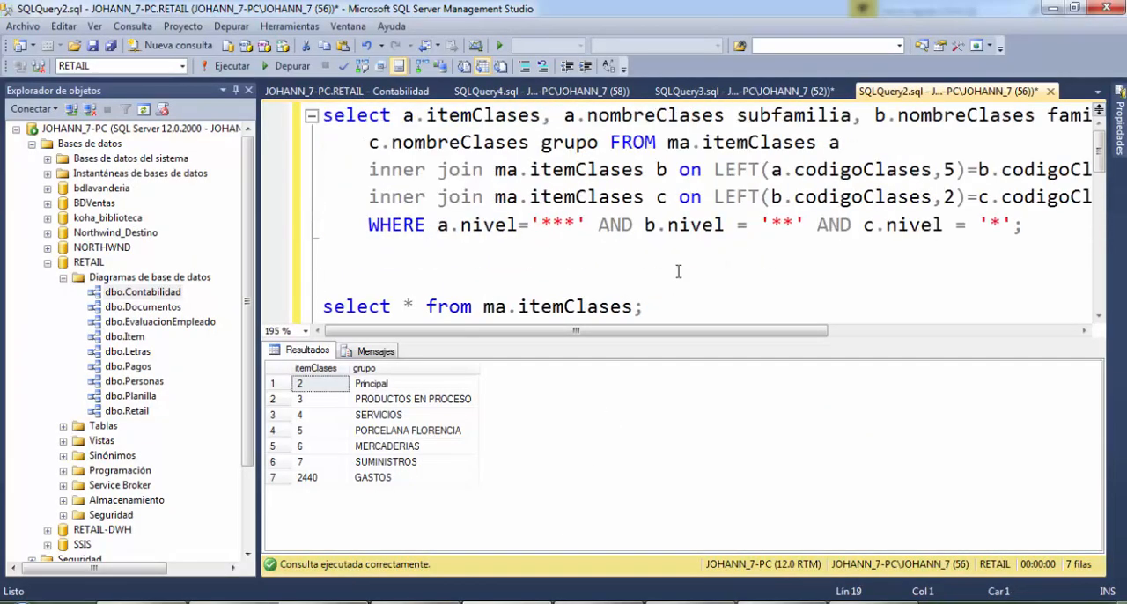
left_click(382, 94)
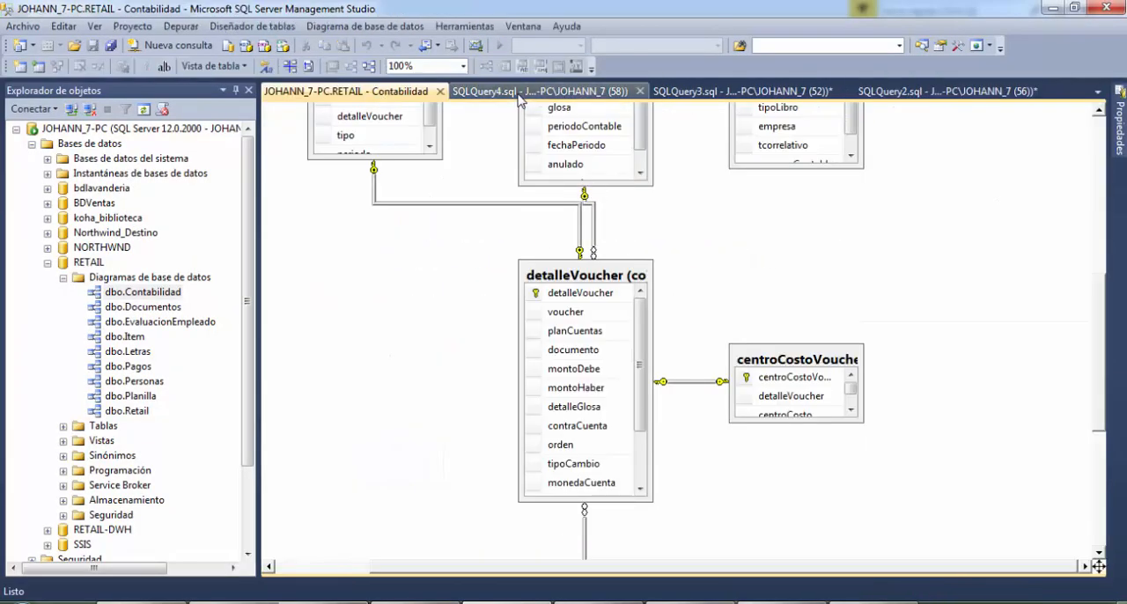
left_click(519, 94)
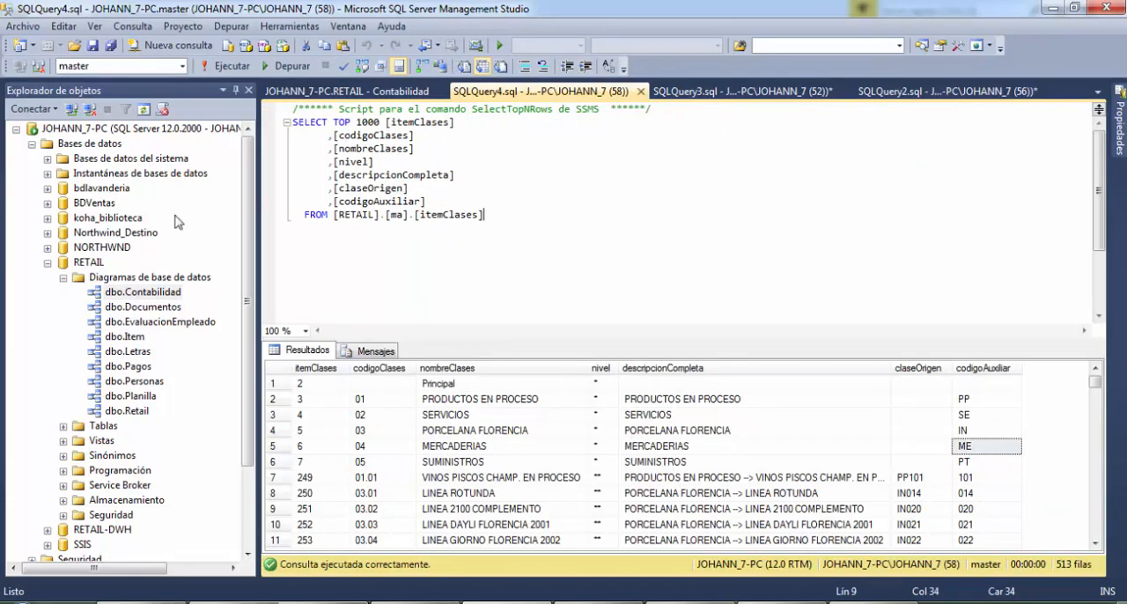
Select the top 1000 rows of the ma.item table in RETAIL and examine its columns
left_click(63, 278)
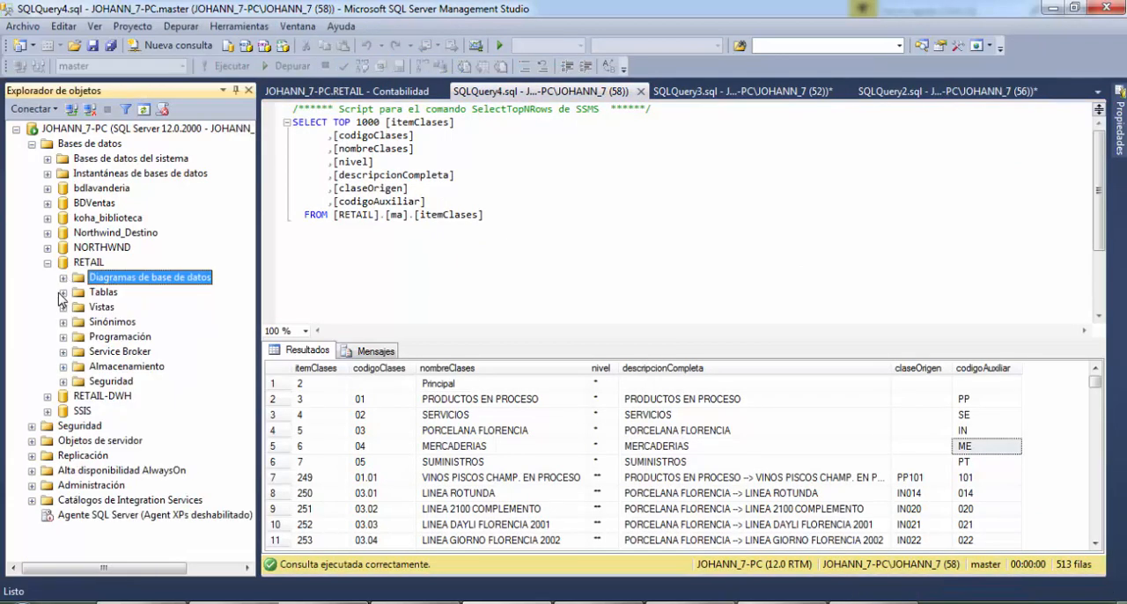
left_click(62, 294)
left_click(123, 456)
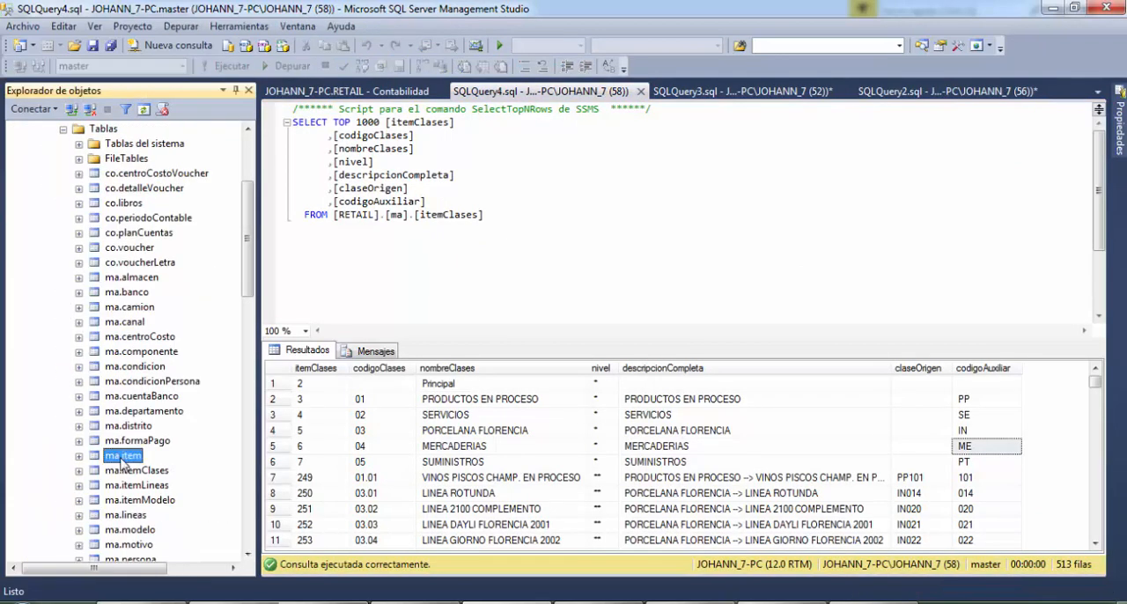
right_click(124, 460)
left_click(203, 295)
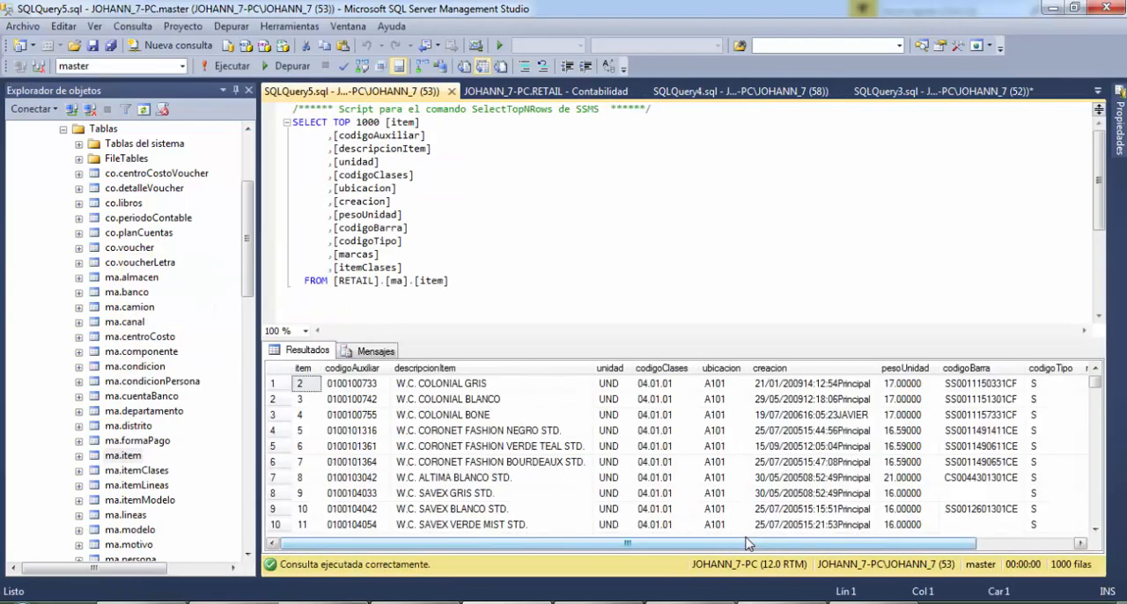
left_click_drag(747, 543, 637, 549)
left_click(511, 256)
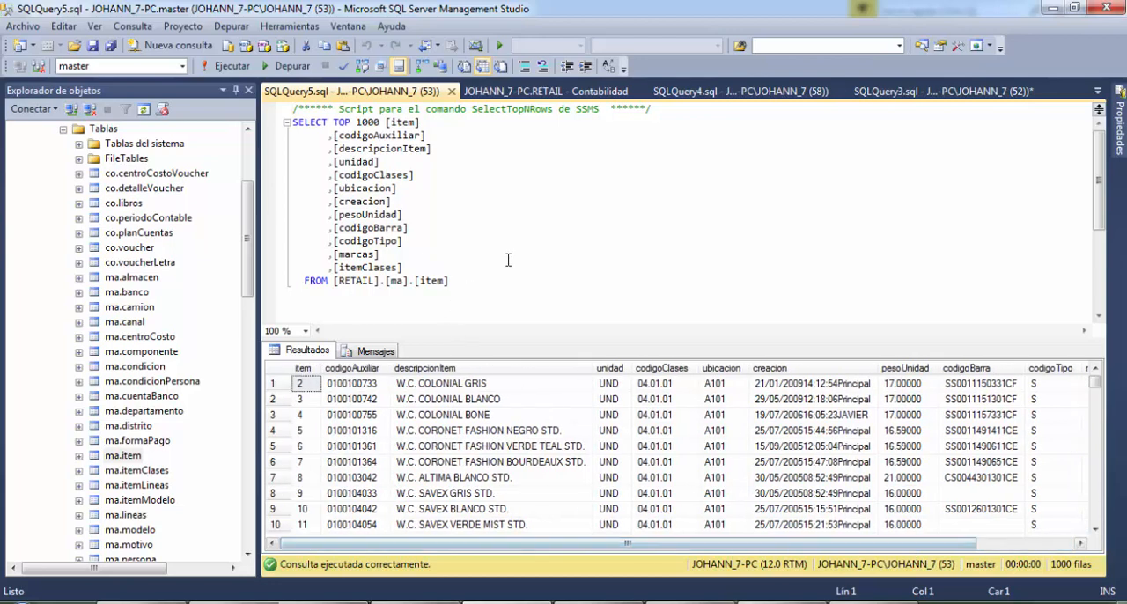
Look through the open Contabilidad diagram, the ma.itemClases query and the earlier ma.item query, comparing them with the newest ma.item query
left_click(564, 92)
left_click(704, 92)
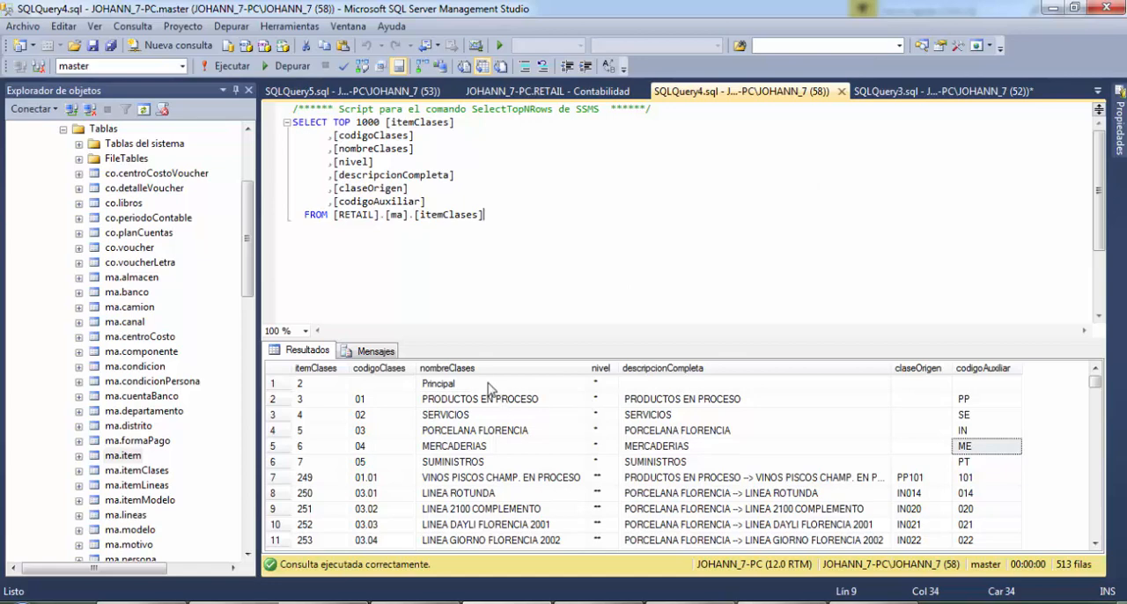
left_click(925, 91)
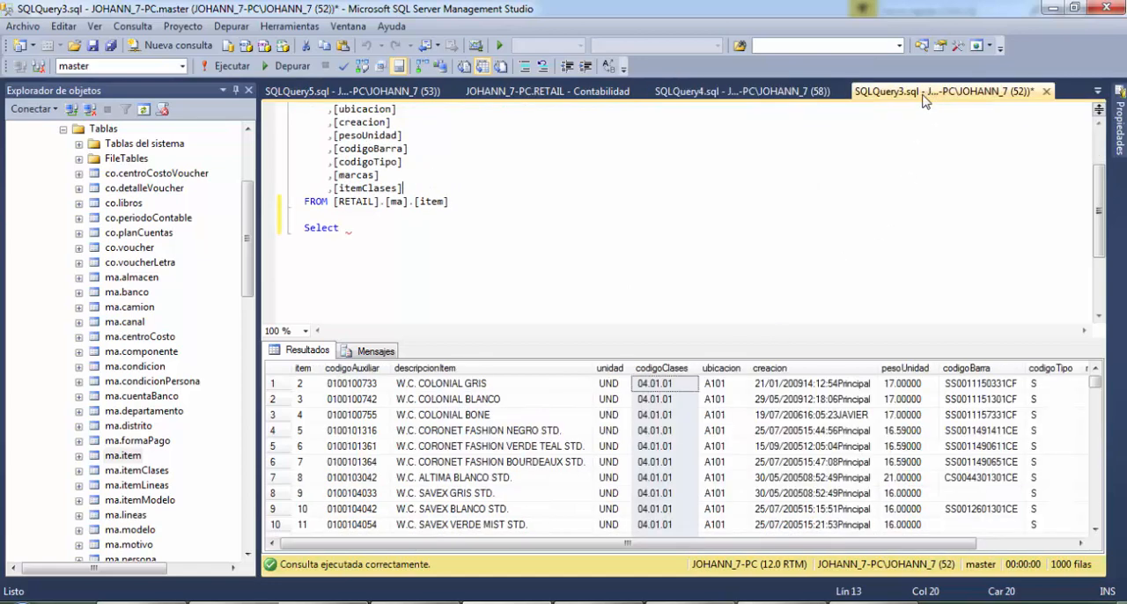
left_click(715, 421)
left_click(791, 238)
scroll(790, 238, "up", 2)
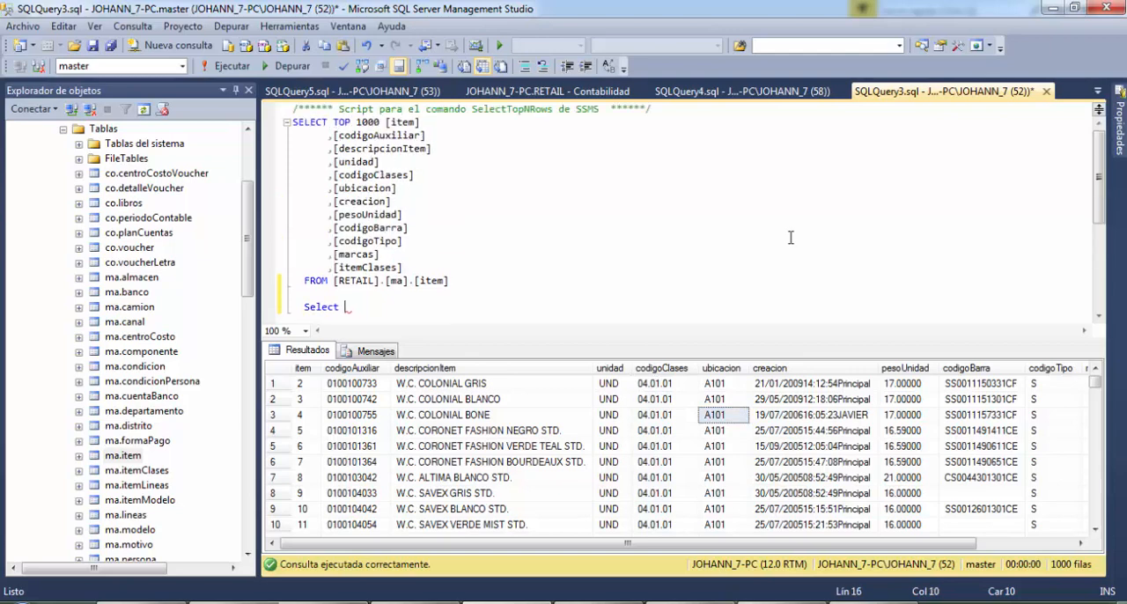
left_click(337, 96)
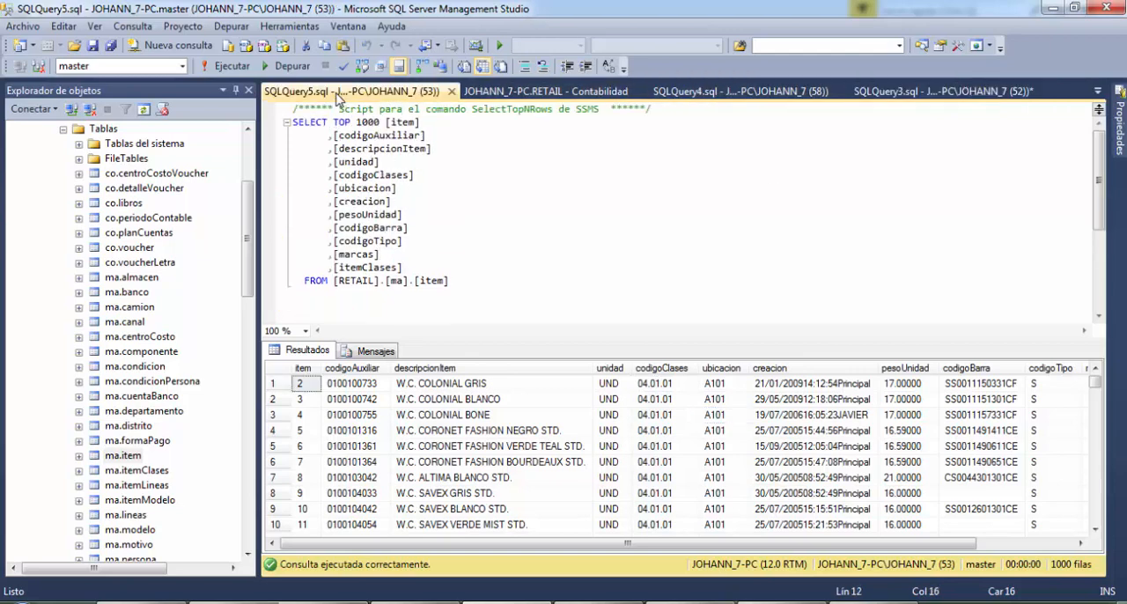
Close the newest ma.item query, the Contabilidad diagram and the ma.itemClases top 1000 query
middle_click(337, 95)
left_click(343, 95)
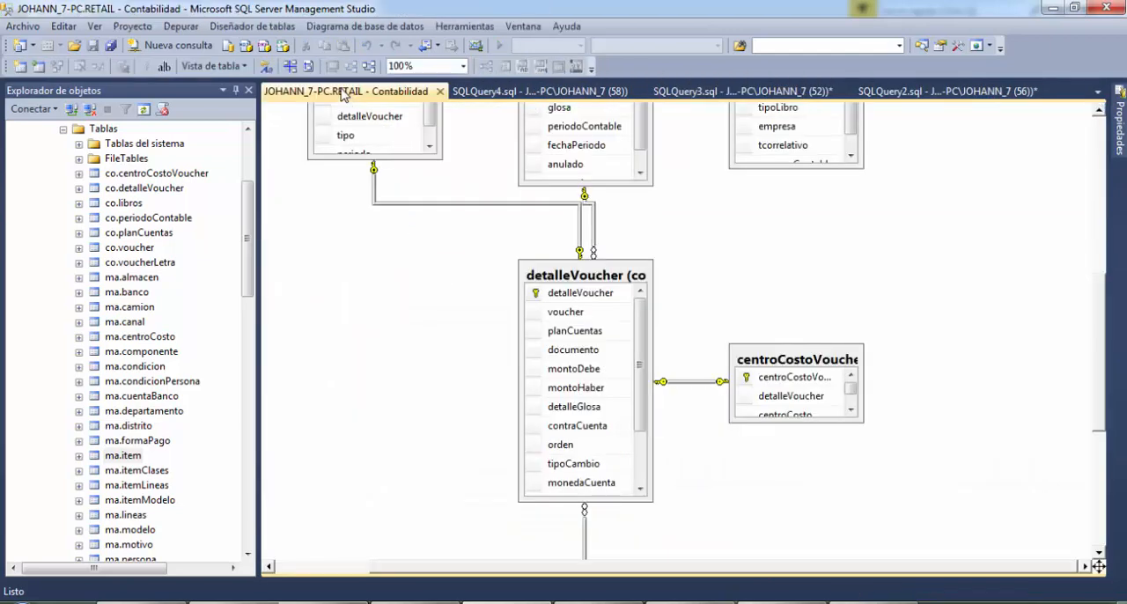
middle_click(343, 95)
left_click(343, 95)
middle_click(342, 95)
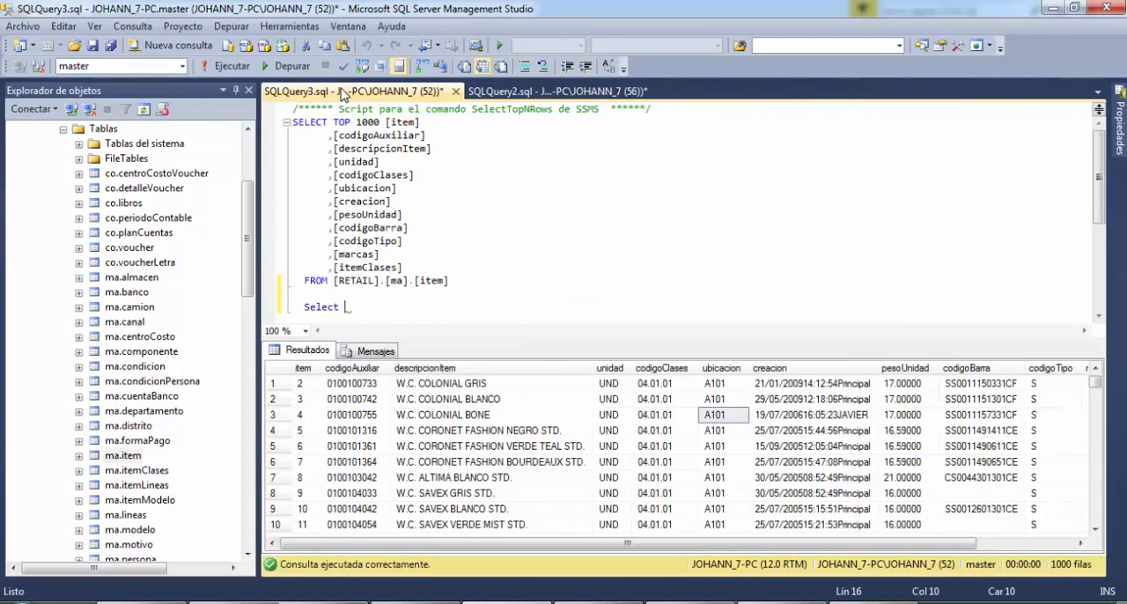
Run only the first ma.itemClases join query in SQLQuery2, which selects subfamilia, familia and grupo
left_click(514, 94)
scroll(643, 227, "down", 5)
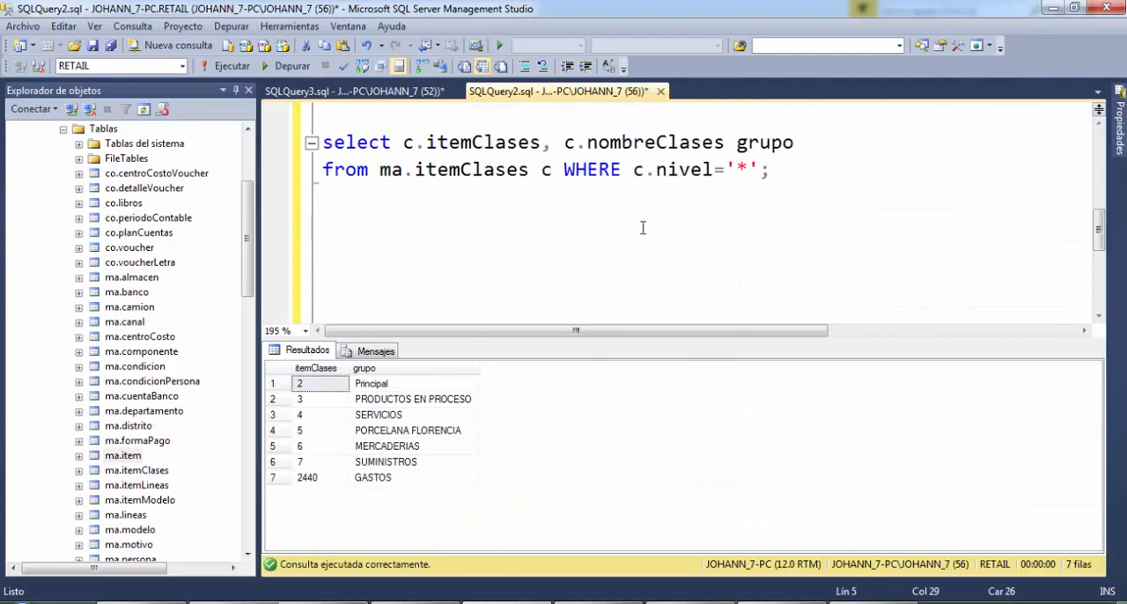
scroll(643, 227, "up", 5)
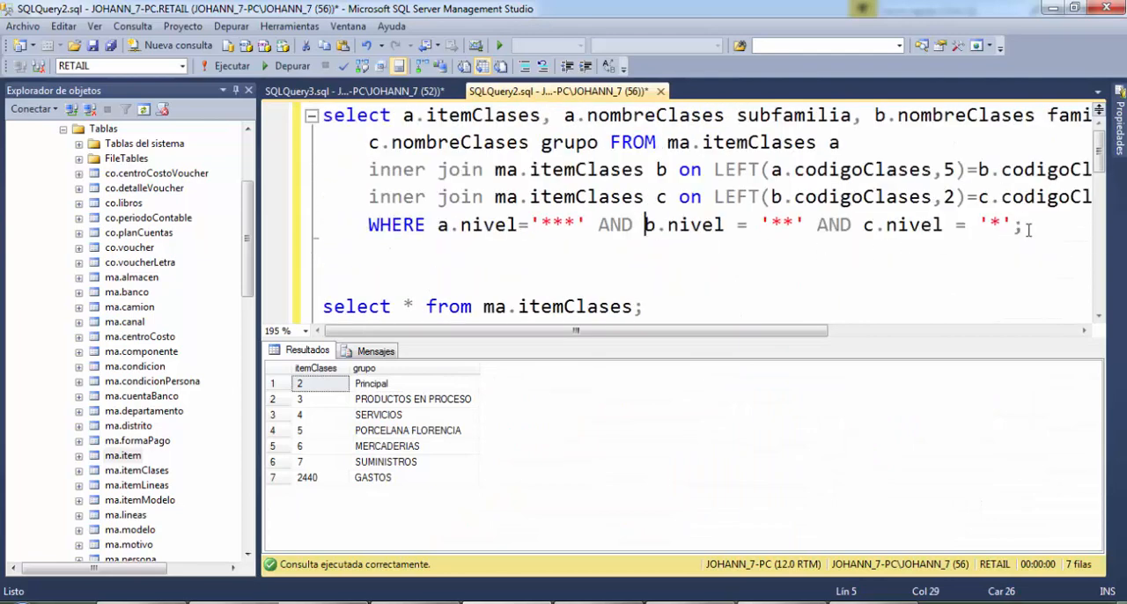
left_click_drag(1029, 230, 315, 120)
key("F5")
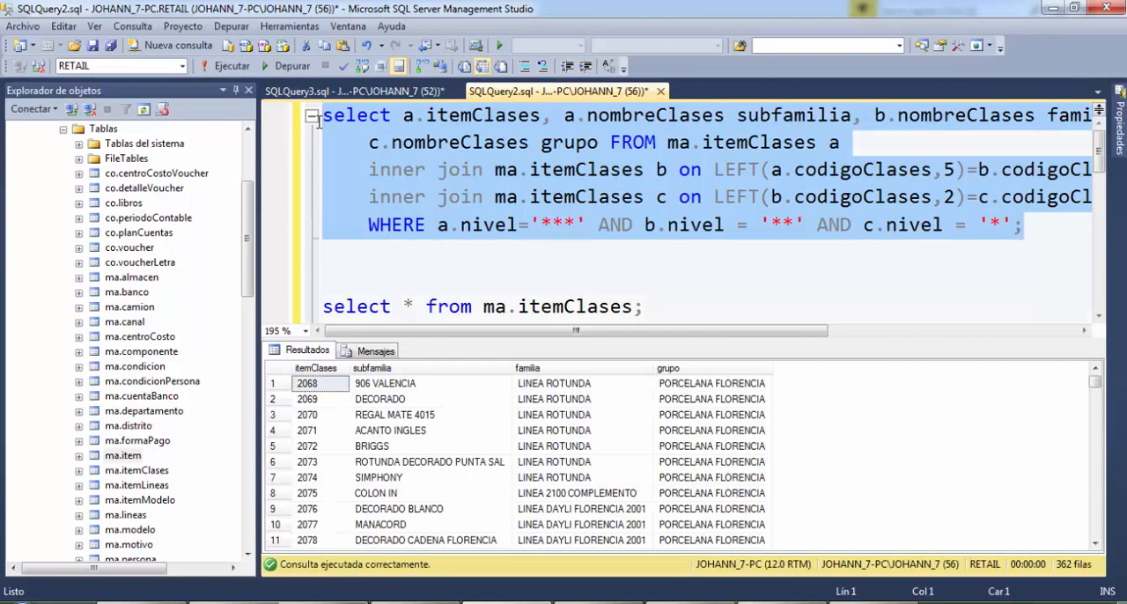
Switch back to Visual Studio and move the Buscar ItemModelo lookup closer to Unión de todo
left_click(552, 254)
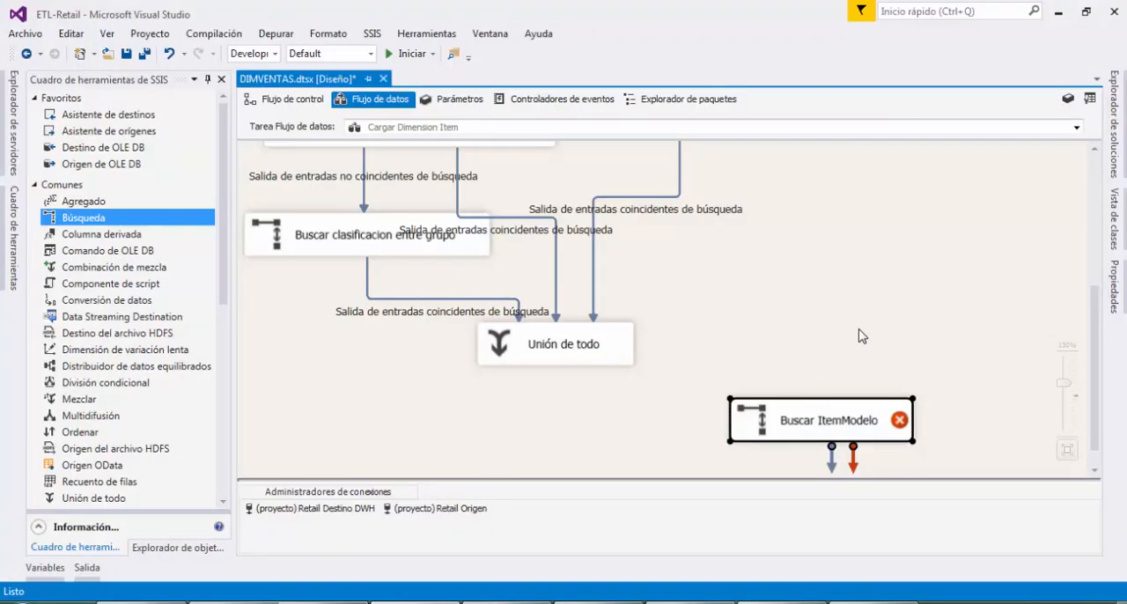
mouse_move(834, 400)
left_mouse_down()
mouse_move(679, 387)
mouse_move(828, 406)
left_mouse_up()
left_click_drag(750, 410, 758, 417)
left_click(625, 430)
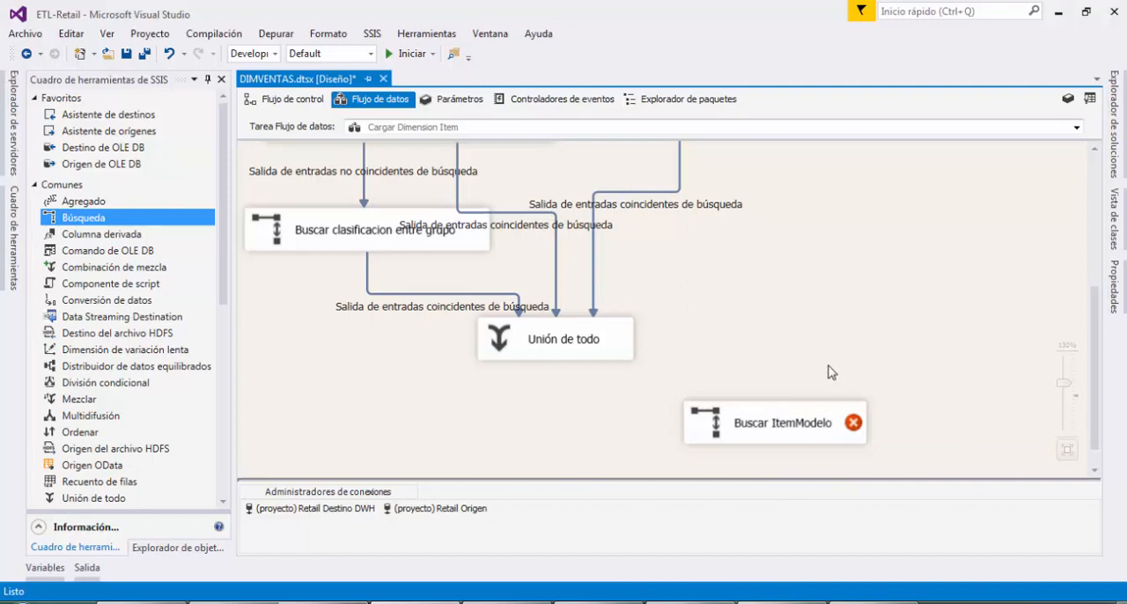
scroll(830, 371, "down", 1)
left_click(736, 385)
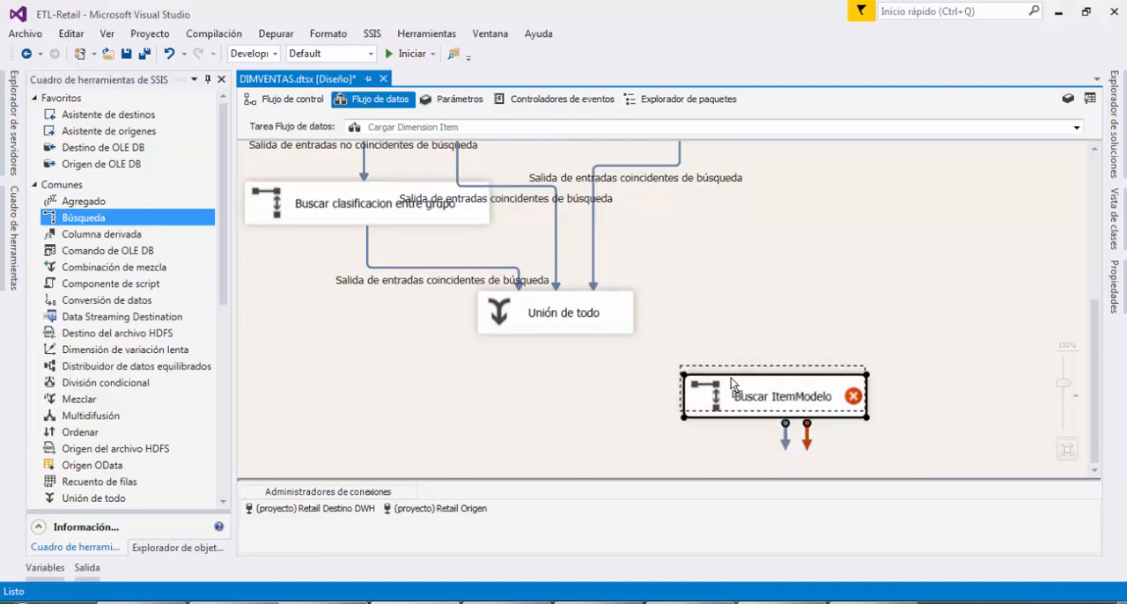
left_click_drag(731, 383, 728, 383)
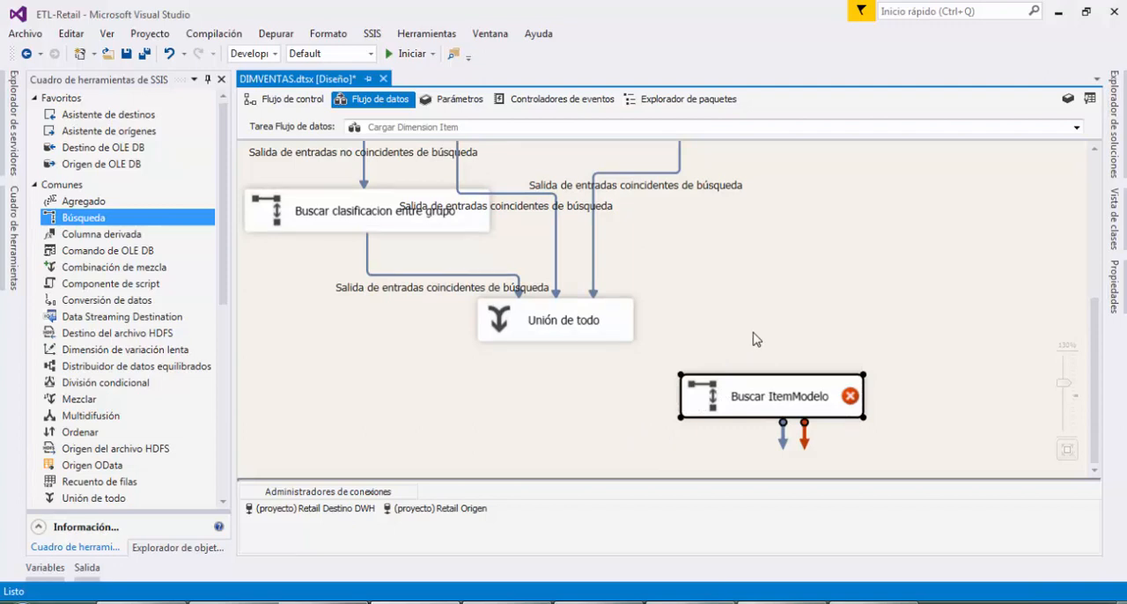
scroll(809, 338, "up", 3)
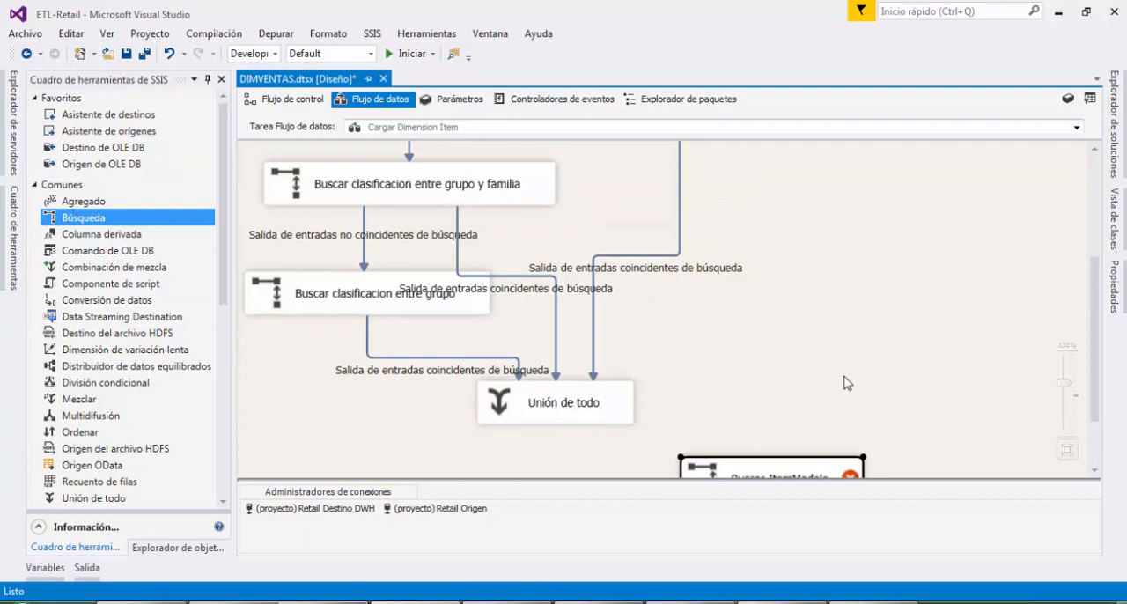
scroll(780, 369, "up", 6)
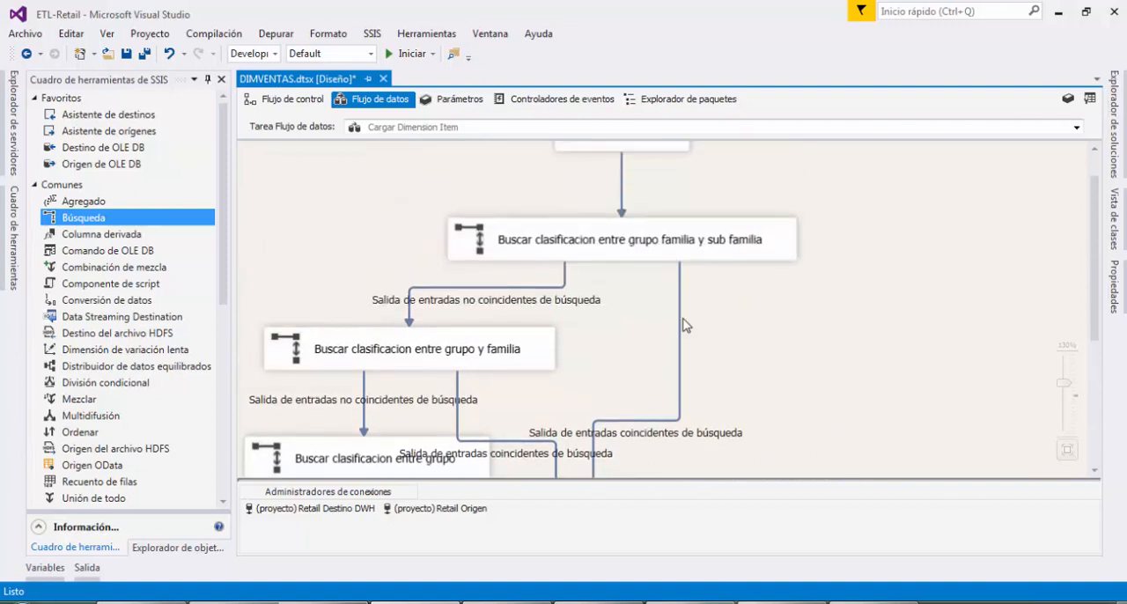
scroll(686, 324, "down", 3)
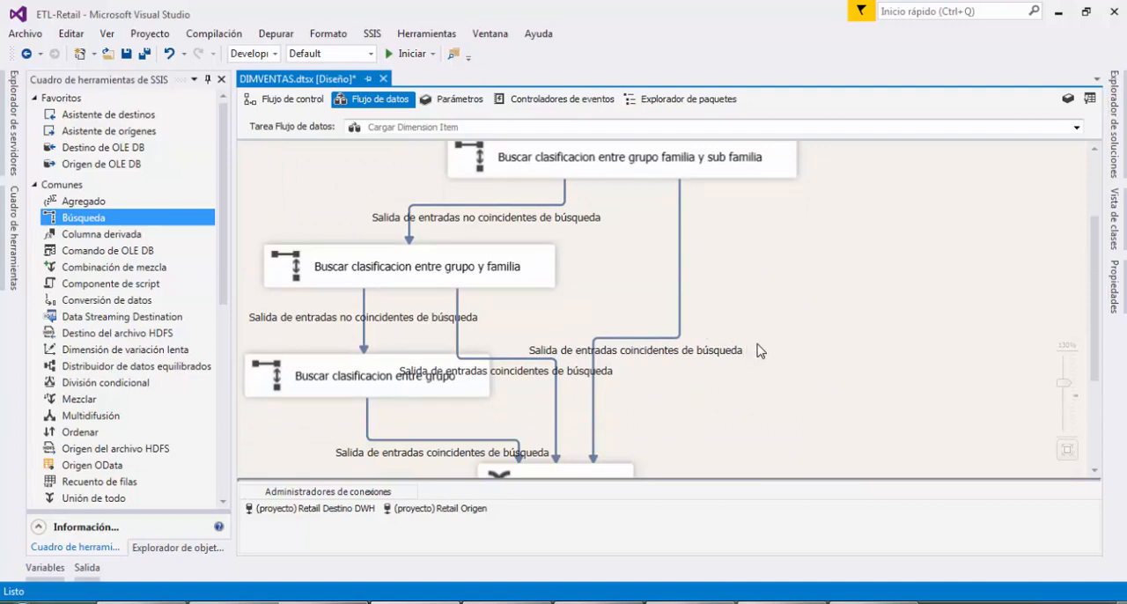